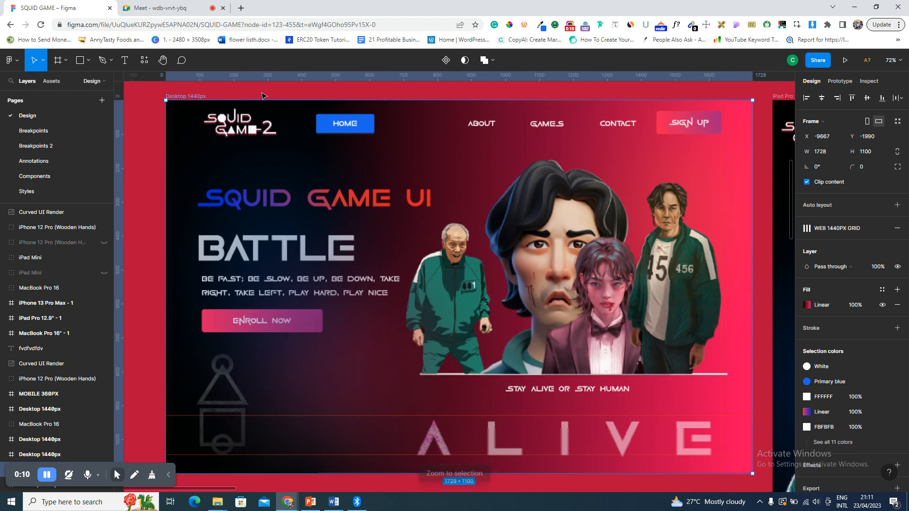
key(shift+1)
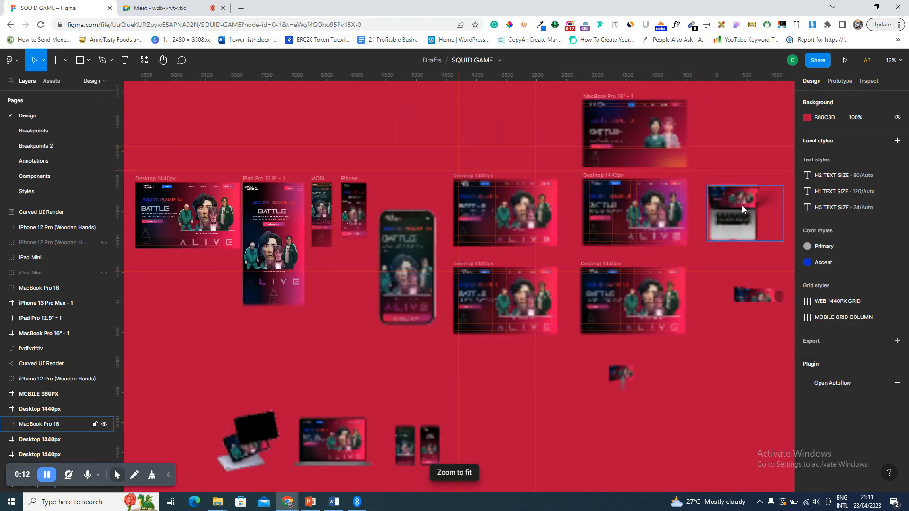
click(744, 210)
key(shift+2)
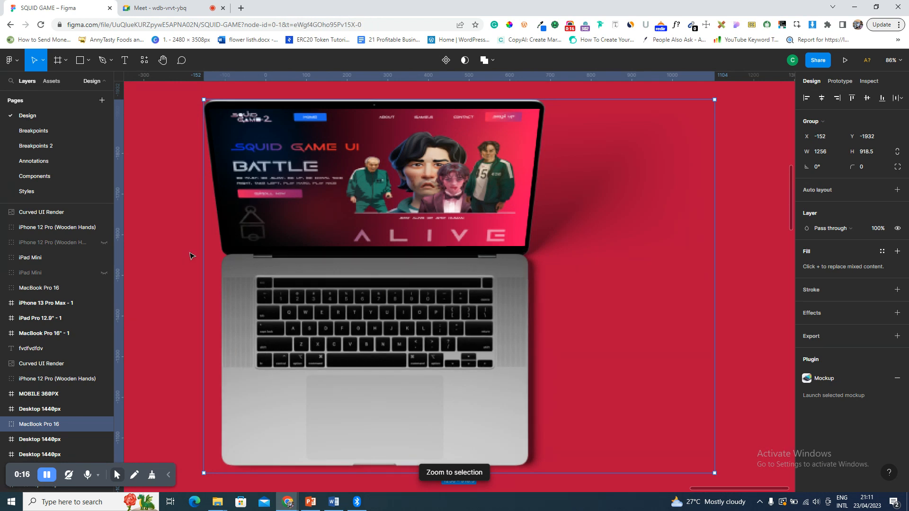
key(Escape)
- Add "Responsive design" as the second item of the numbered text list below the first desktop frame
key(shift+1)
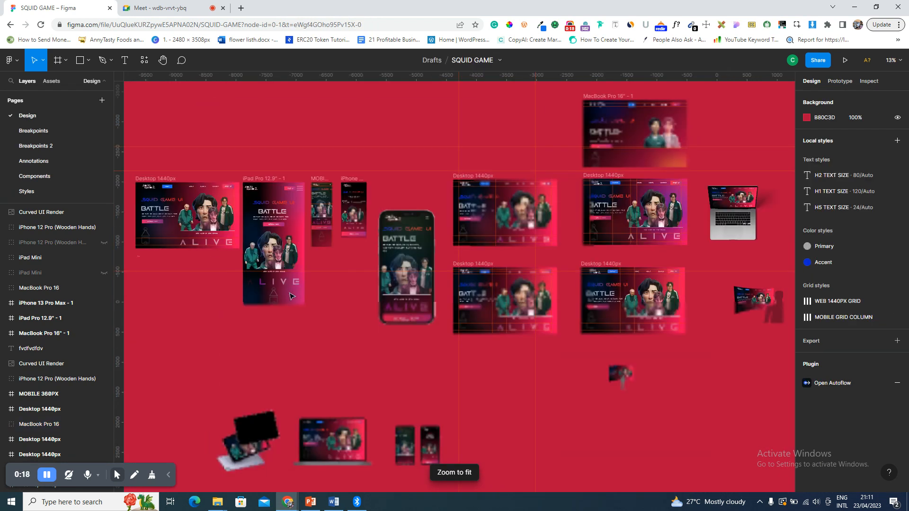
click(139, 258)
key(shift+2)
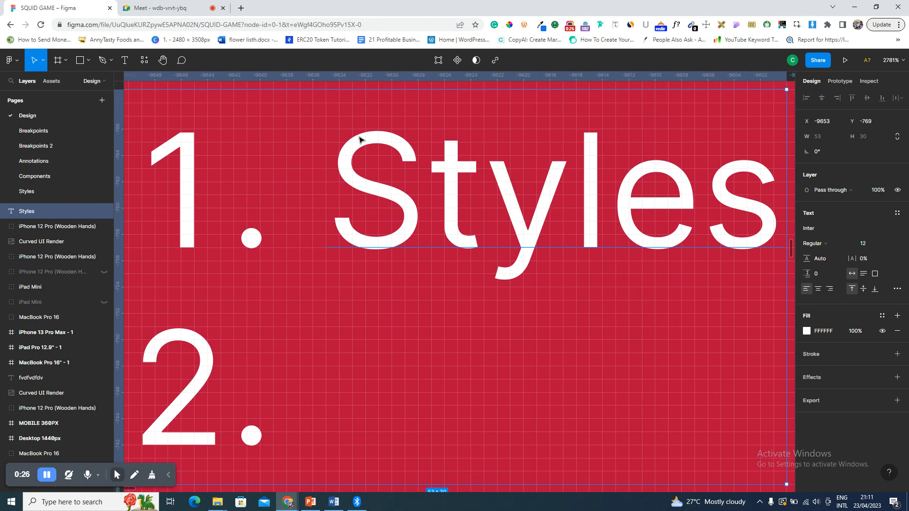
scroll(560, 196, down, 2)
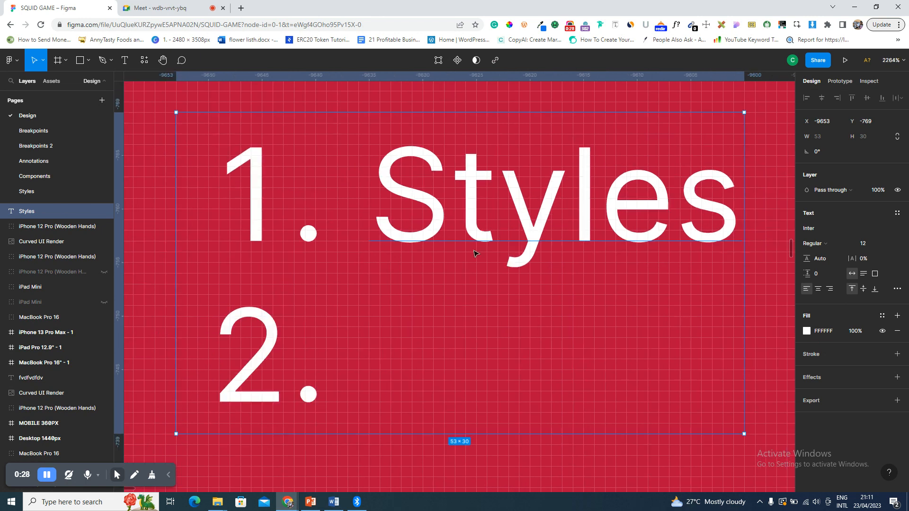
scroll(479, 254, up, 3)
key(Escape)
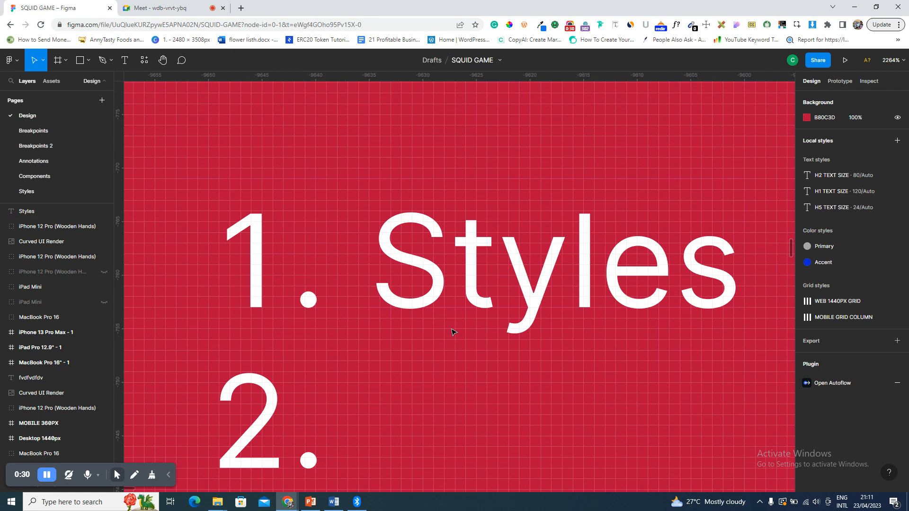
scroll(361, 395, down, 3)
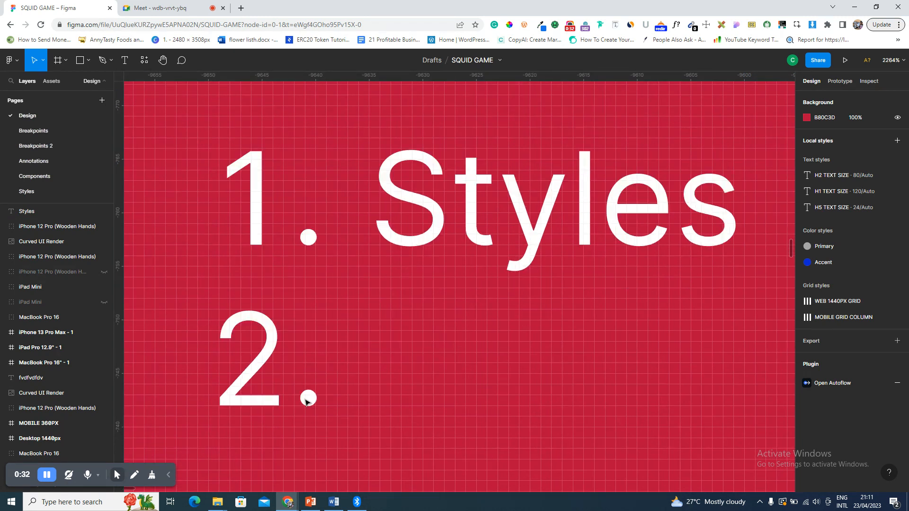
click(599, 194)
double_click(599, 194)
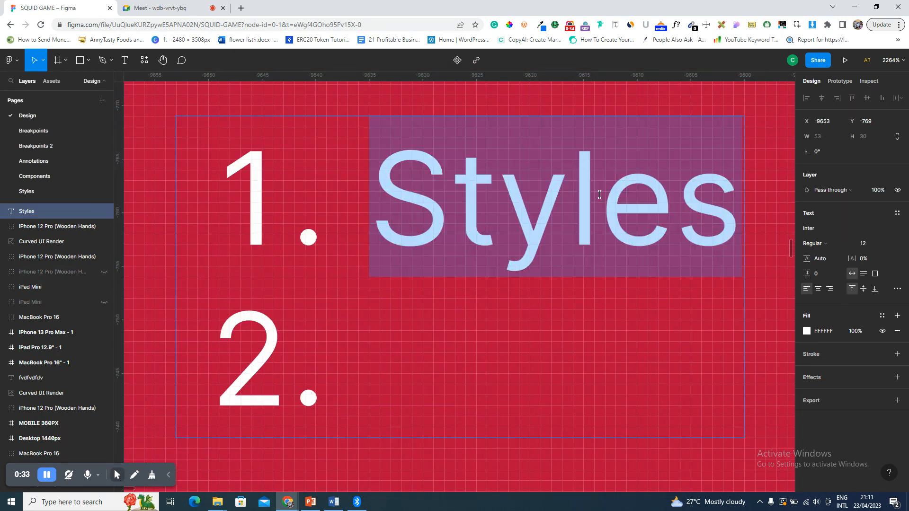
key(Down)
text(Re)
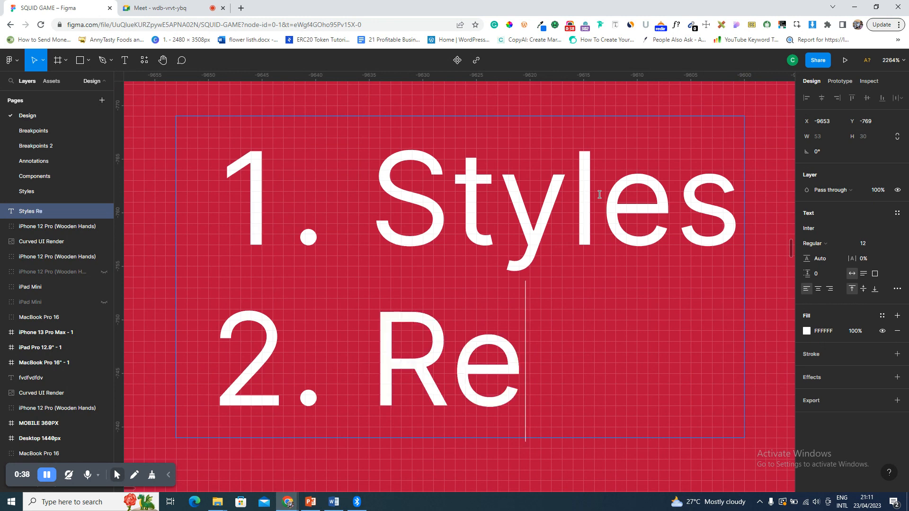
text(spons)
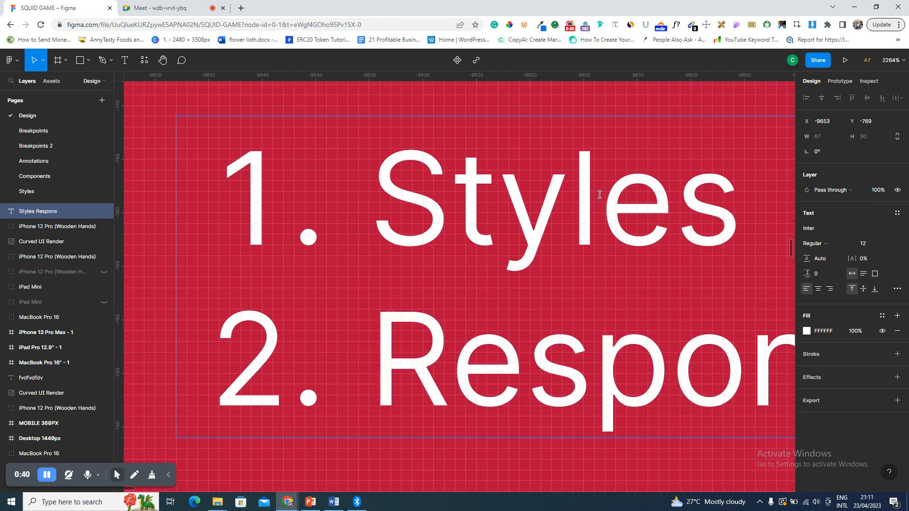
text(ive design)
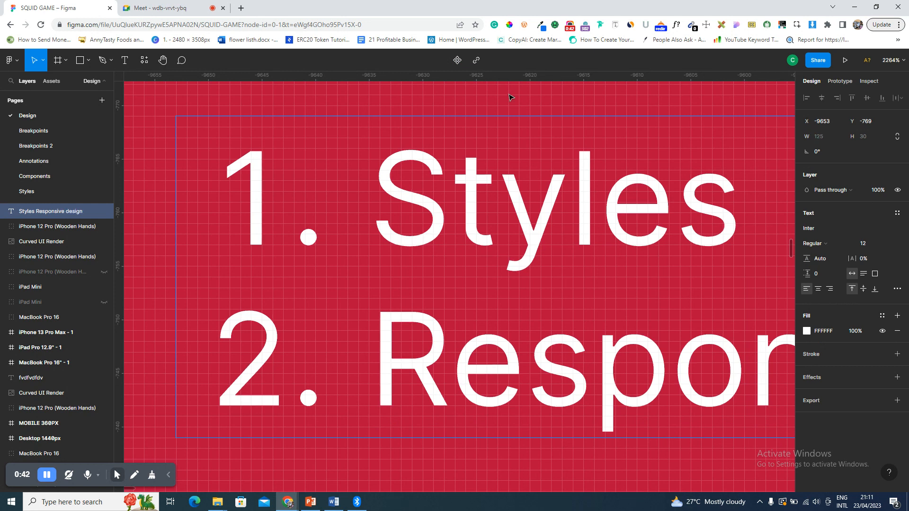
key(Escape)
- Add a third item, "Adaptive design", to the end of the numbered text list
key(shift+2)
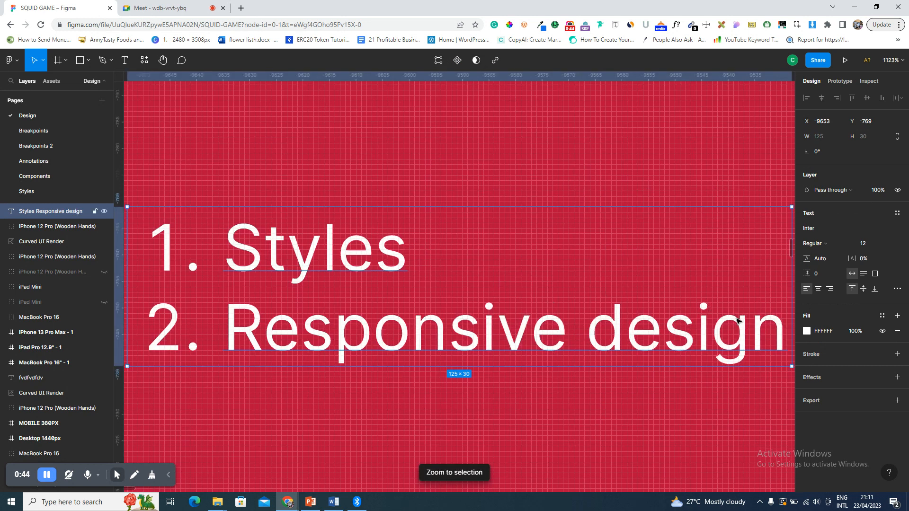
double_click(737, 321)
click(787, 328)
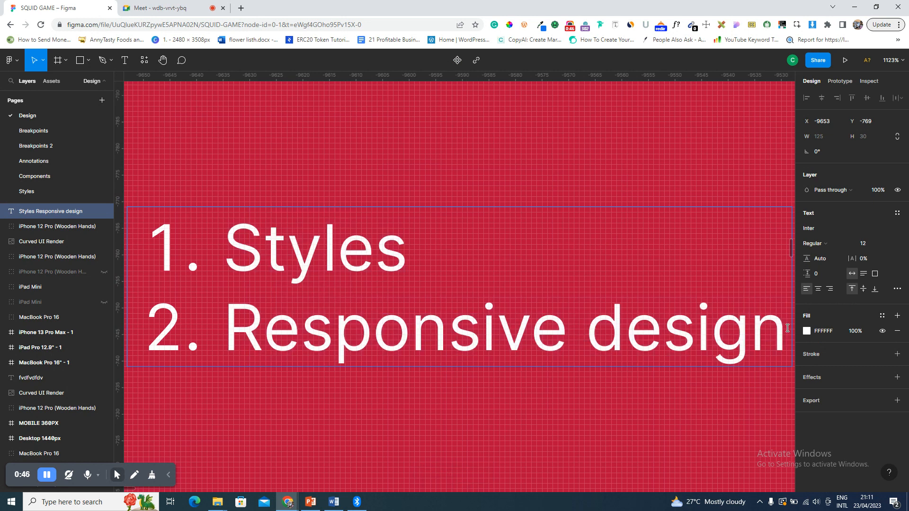
key(Return)
text(A)
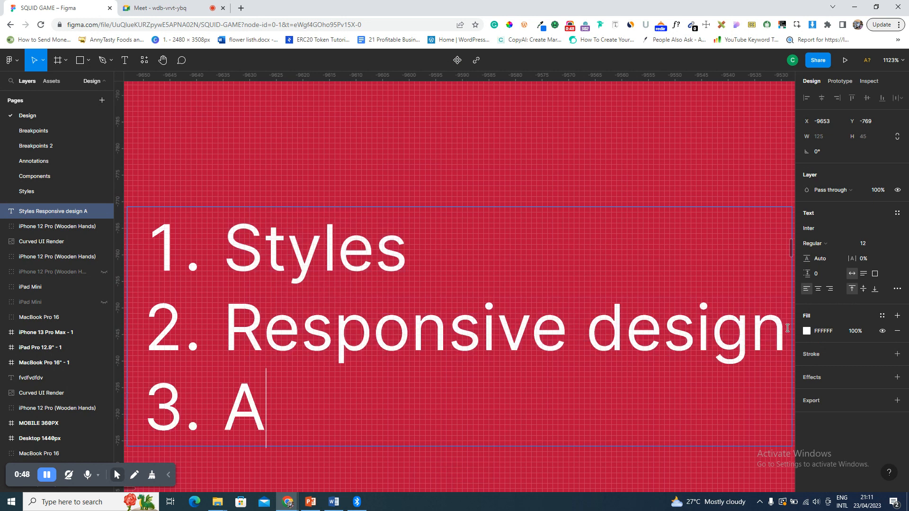
text(daptiv)
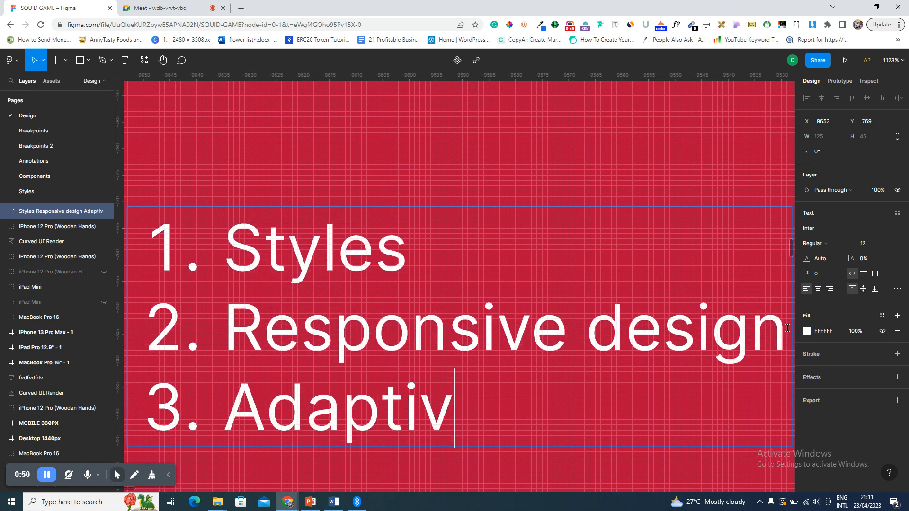
text(e design)
- Add a fourth item, "Mockups", to the numbered list and finish editing the text
key(Return)
text(Mockup)
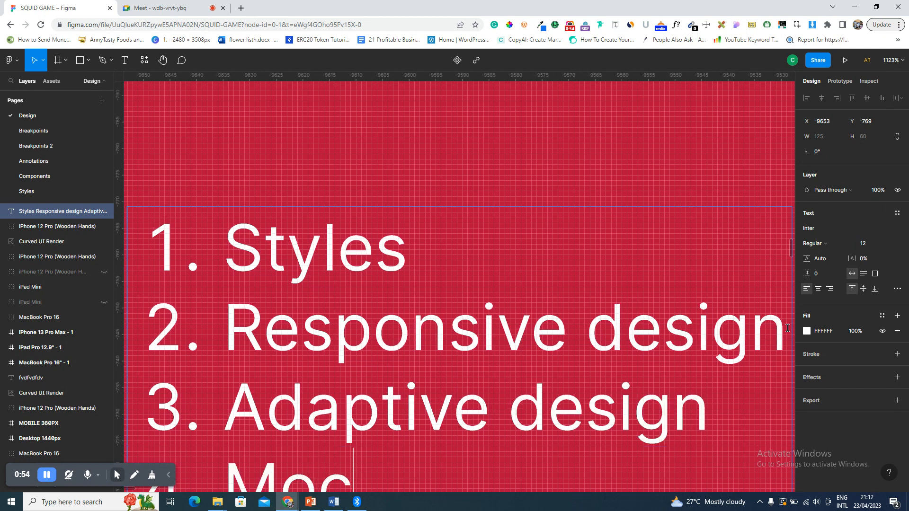
scroll(786, 327, down, 3)
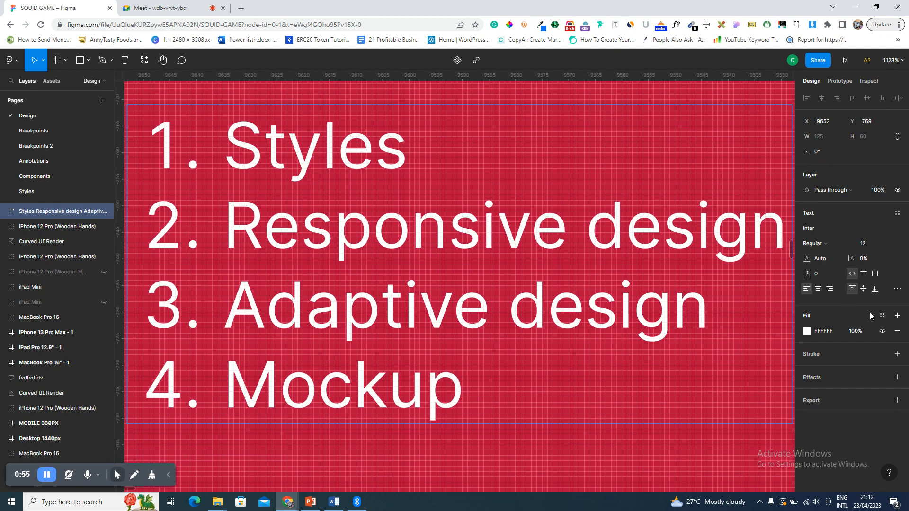
scroll(870, 311, down, 1)
text(s)
key(Escape)
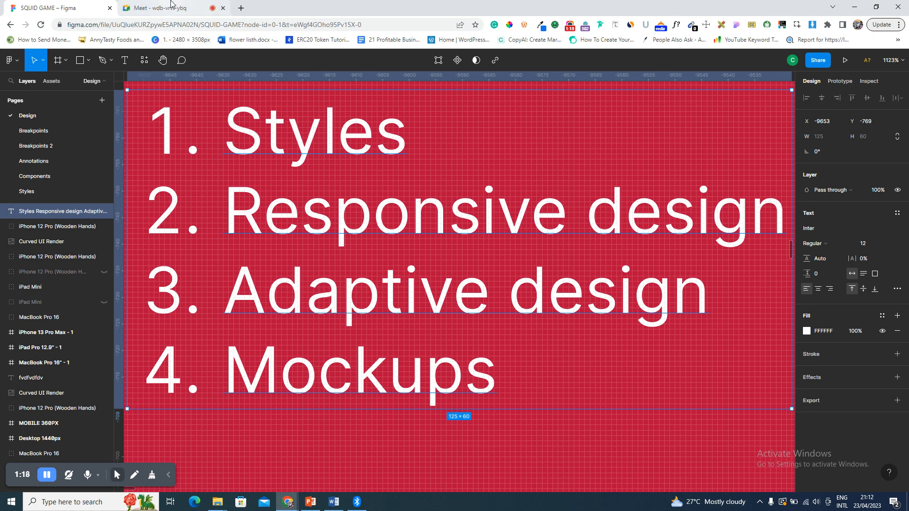
- Check the in-call messages in the Google Meet call and return to the Figma design file
click(171, 4)
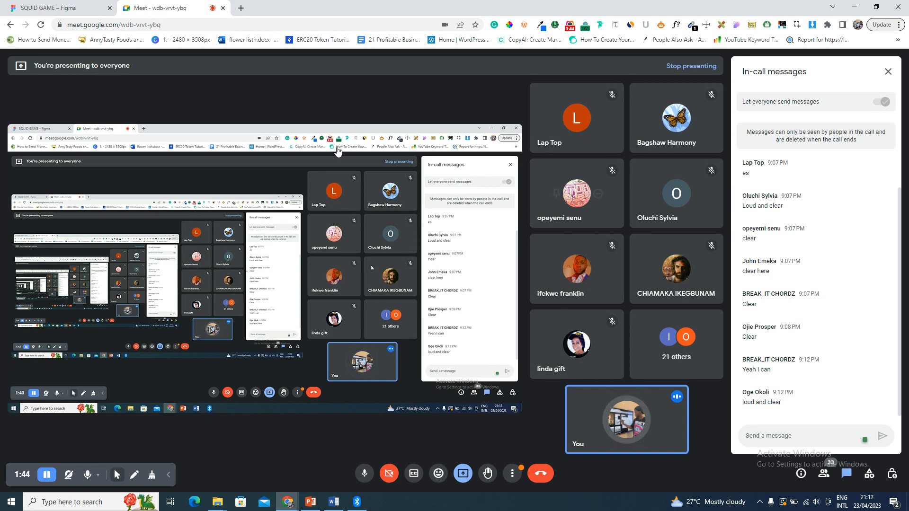
click(30, 5)
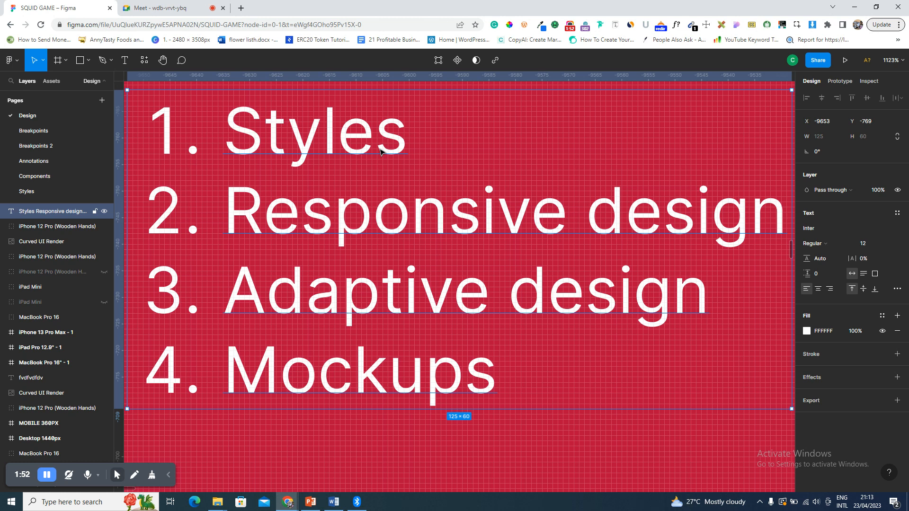
- Make the first two items of the numbered list, "Styles" and "Responsive design", bold
double_click(380, 152)
scroll(392, 206, down, 3)
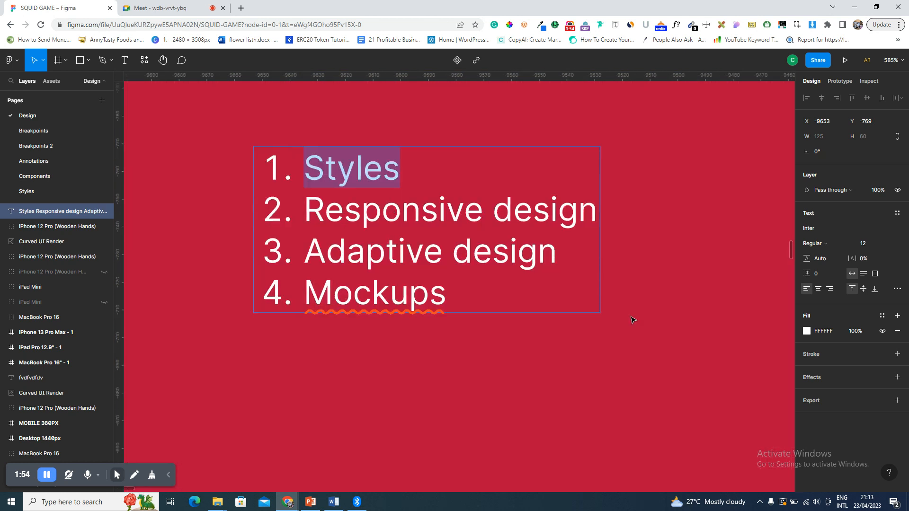
key(Escape)
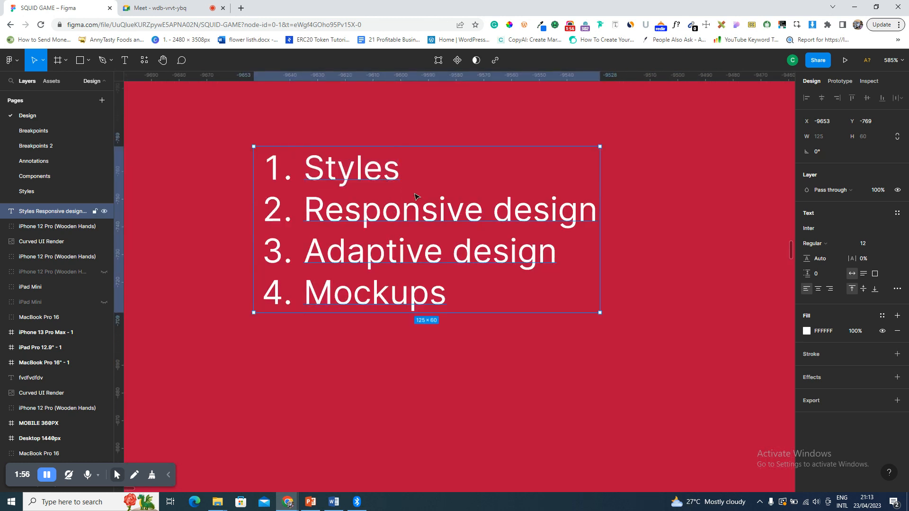
double_click(419, 219)
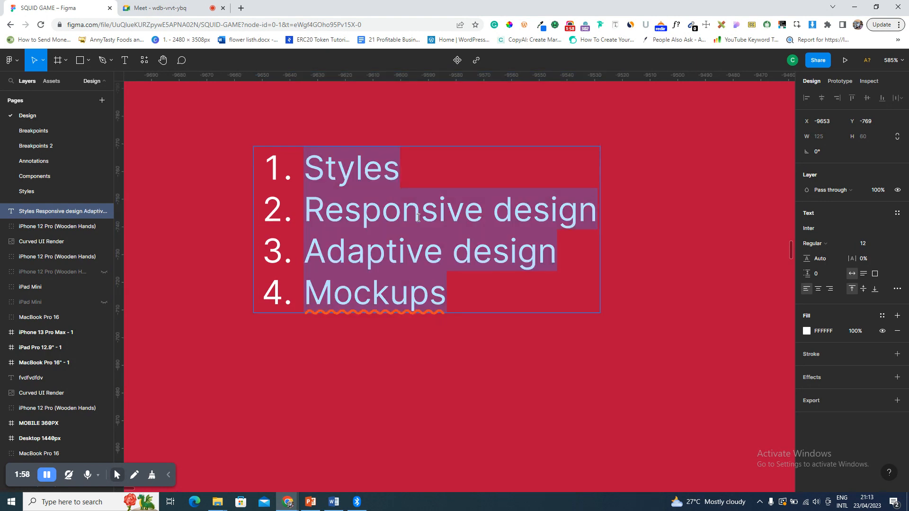
click(420, 219)
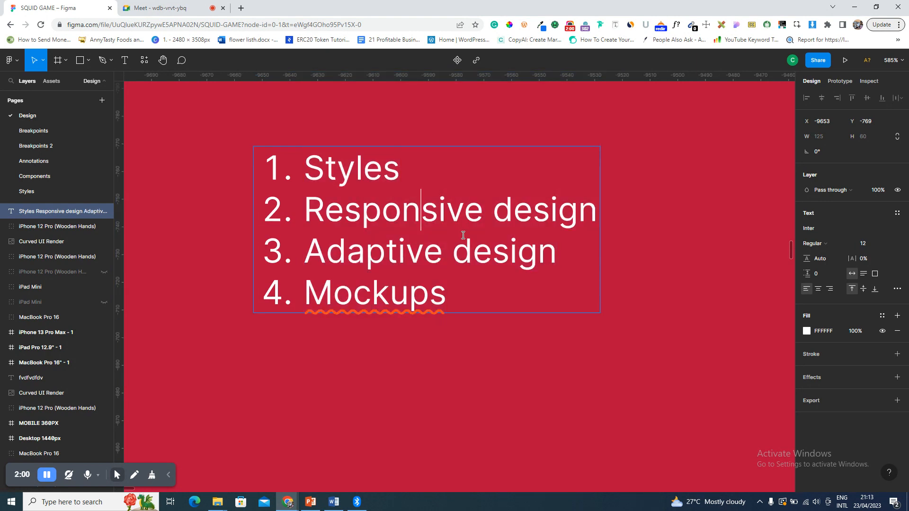
drag(597, 210, 309, 160)
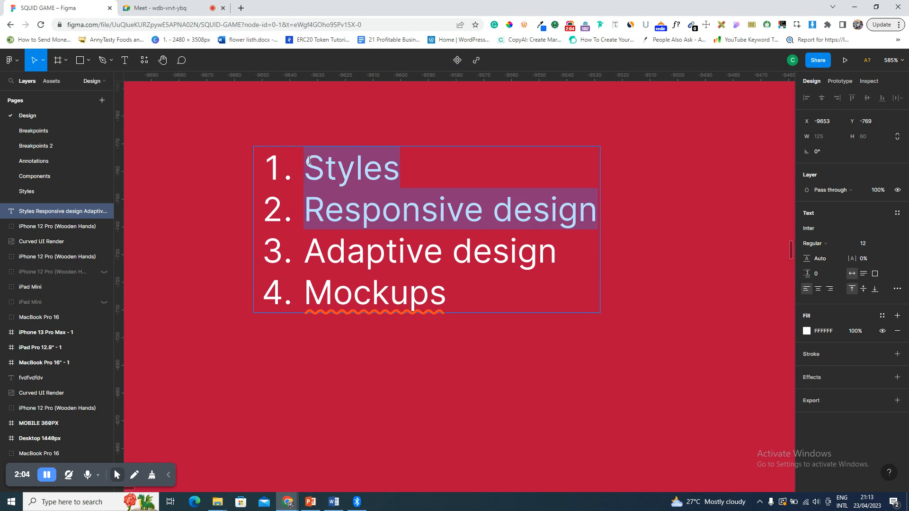
key(ctrl+b)
key(Escape)
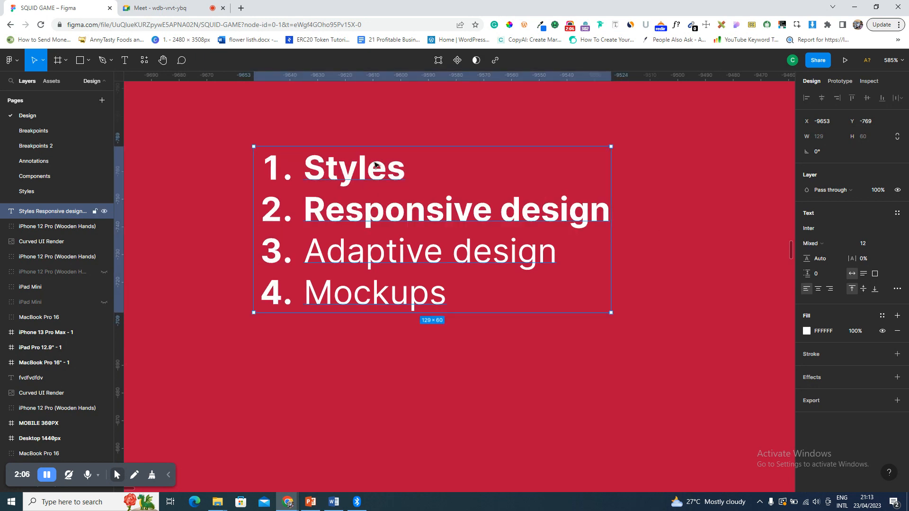
scroll(354, 182, up, 5)
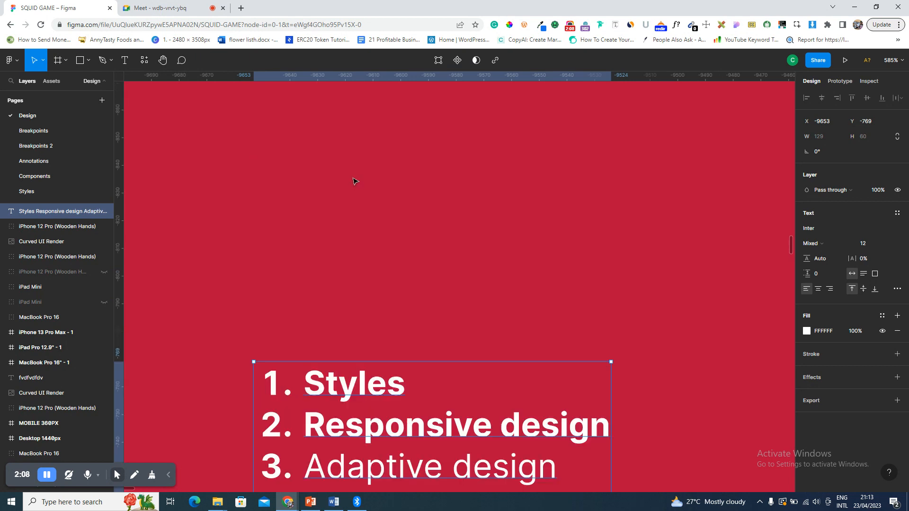
key(Escape)
key(shift+1)
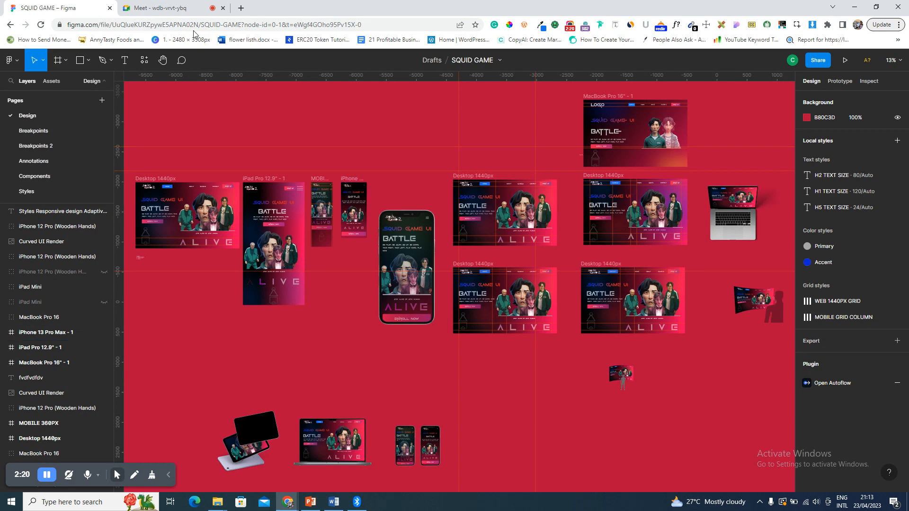
- Switch to the Google Meet call, admit the participant waiting to join, and return to the Figma file
click(193, 6)
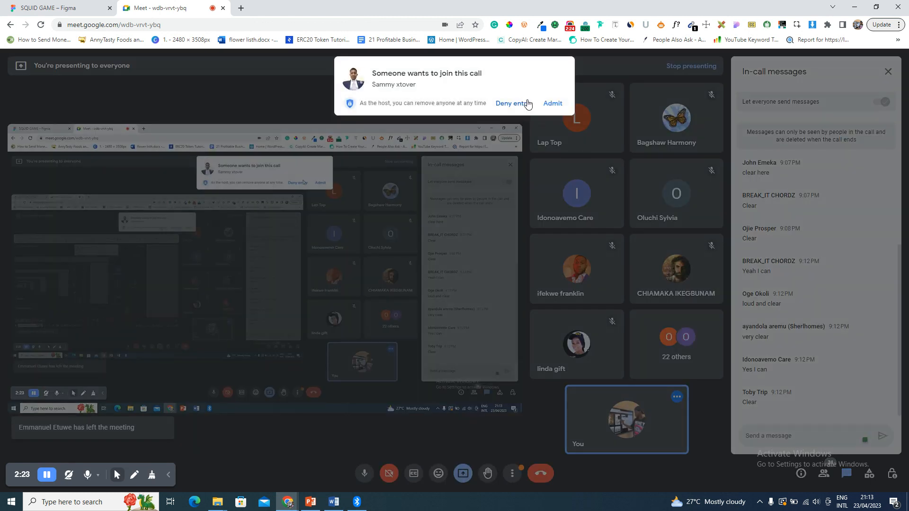
click(551, 102)
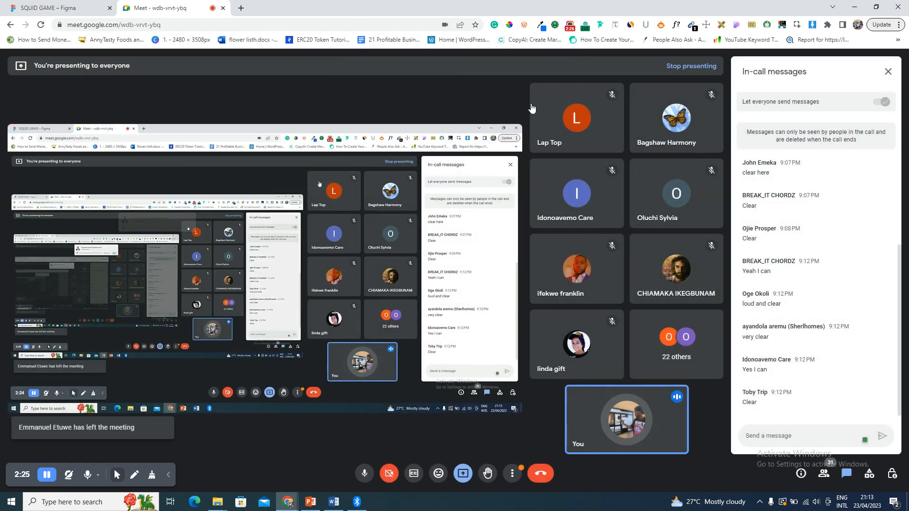
click(56, 5)
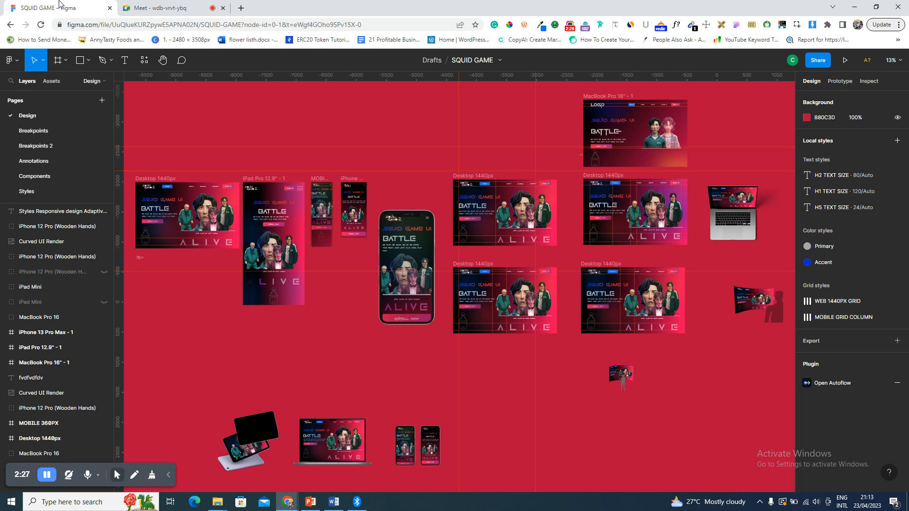
- Add an iPhone 14 Pro Max frame and place it on the empty canvas below the existing designs, at about X -9073, Y 8033
scroll(378, 253, down, 1)
scroll(379, 253, down, 15)
key(f)
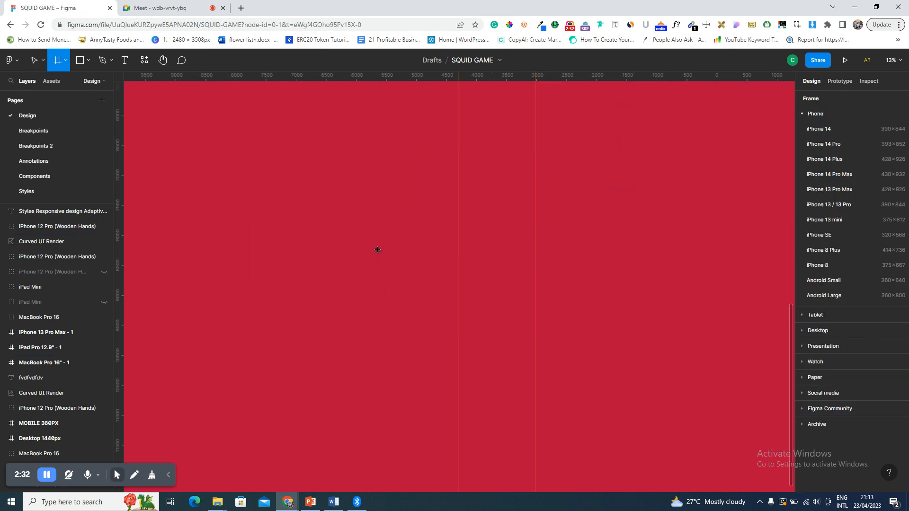
click(838, 179)
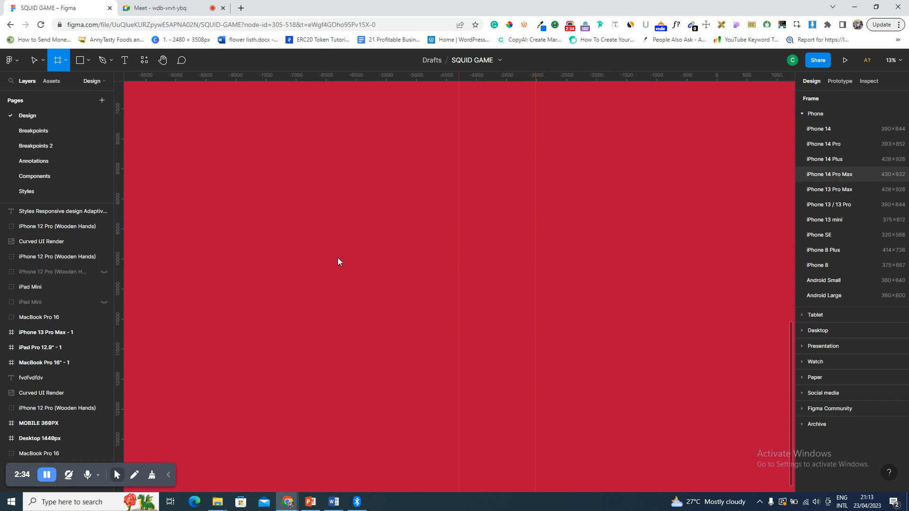
drag(451, 280, 182, 167)
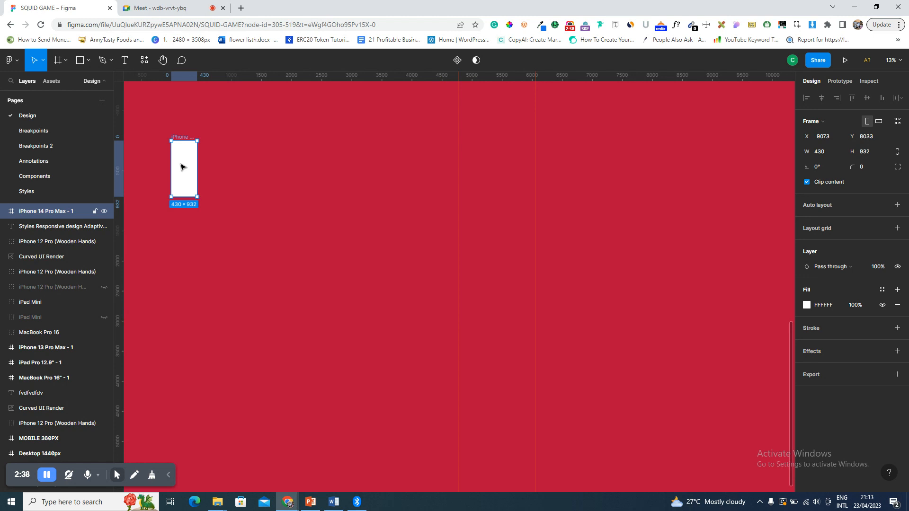
- Duplicate the iPhone 14 Pro Max frame ten times to form a horizontal row of eleven frames
key(ctrl+d)
key(ctrl+d)
key(ctrl+d)
key(ctrl+d)
key(ctrl+d)
key(ctrl+d)
key(ctrl+d)
key(ctrl+d)
key(ctrl+d)
key(ctrl+d)
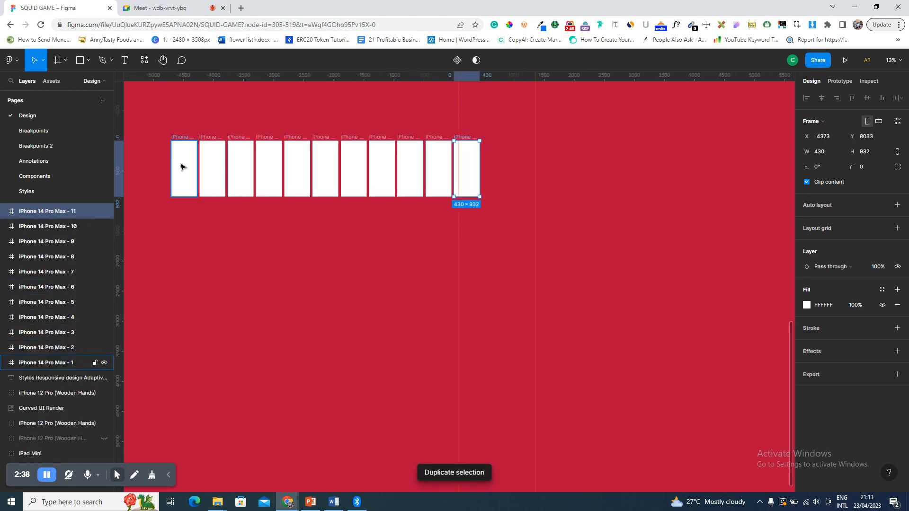
- Duplicate the last iPhone 14 Pro Max frame six more times to extend the row to seventeen frames, and deselect it
key(ctrl+d)
key(ctrl+d)
key(ctrl+d)
key(ctrl+d)
key(ctrl+d)
key(ctrl+d)
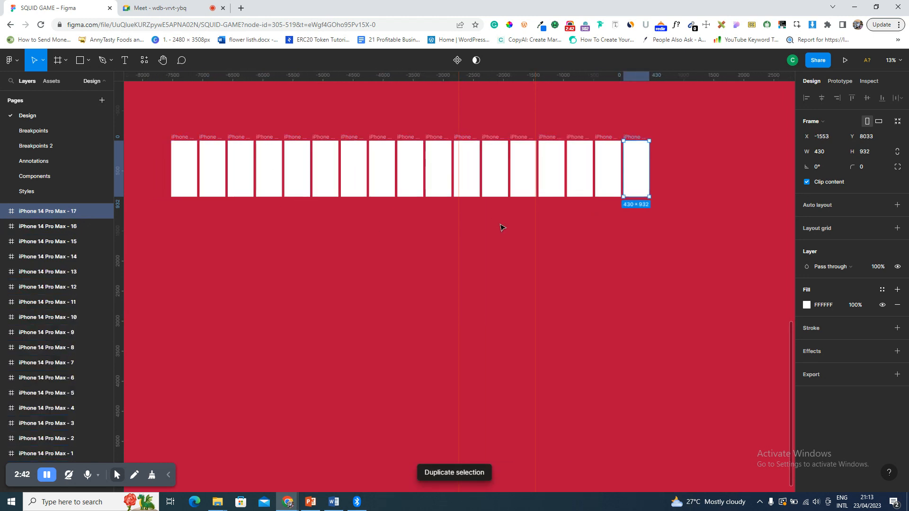
click(531, 212)
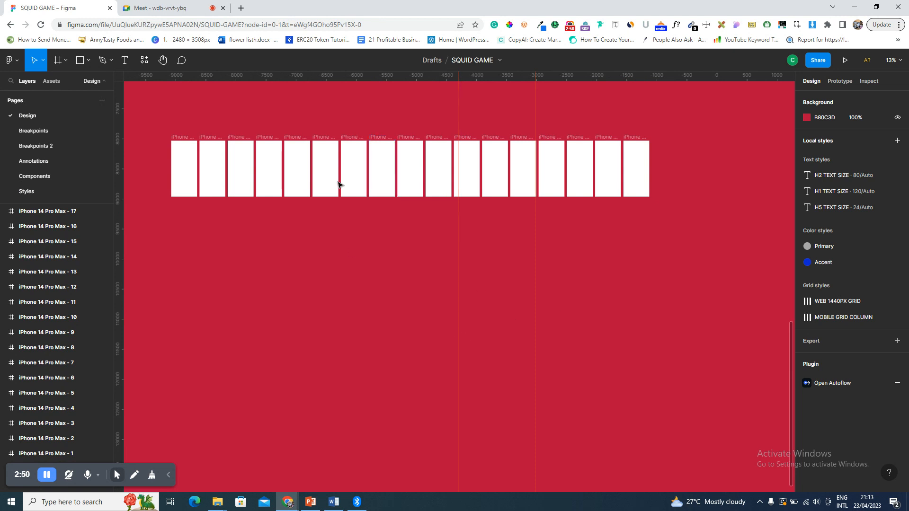
- Select the fifth iPhone 14 Pro Max frame and view it up close together with its neighbouring frames
click(182, 141)
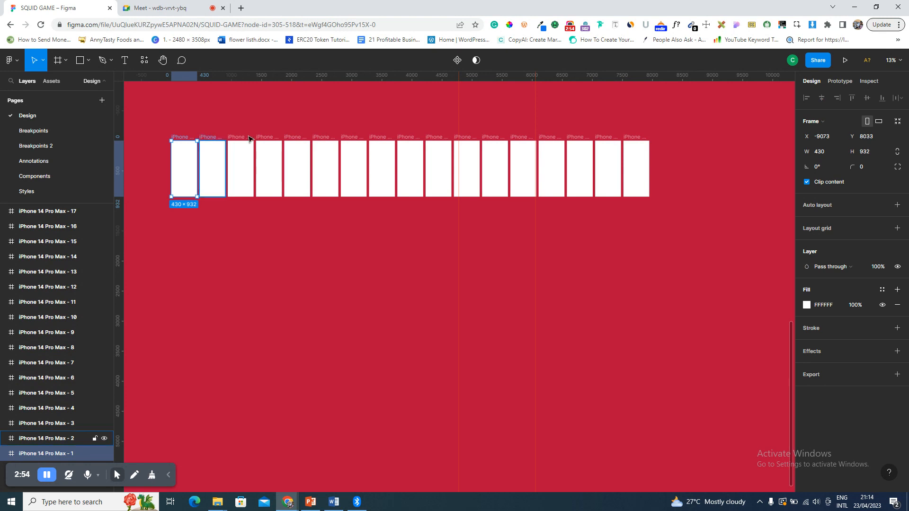
click(244, 170)
click(298, 142)
key(shift+2)
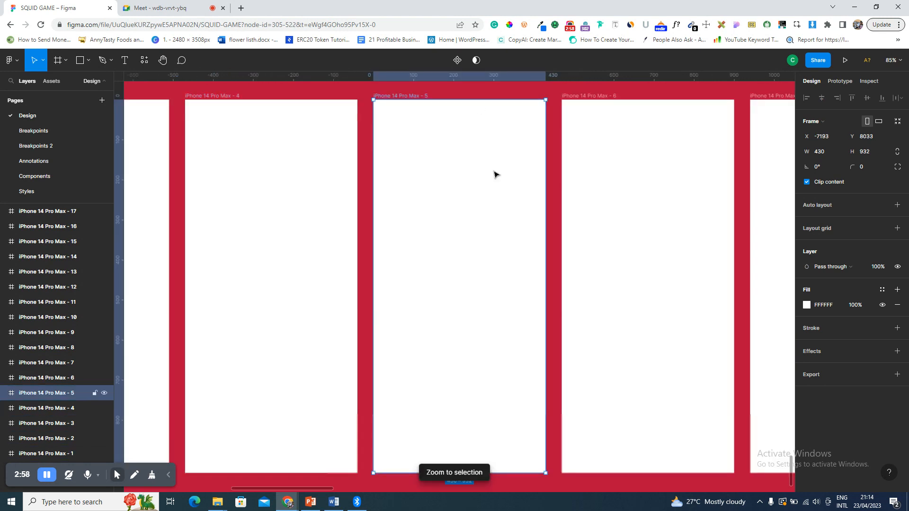
scroll(494, 174, right, 4)
key(minus)
key(minus)
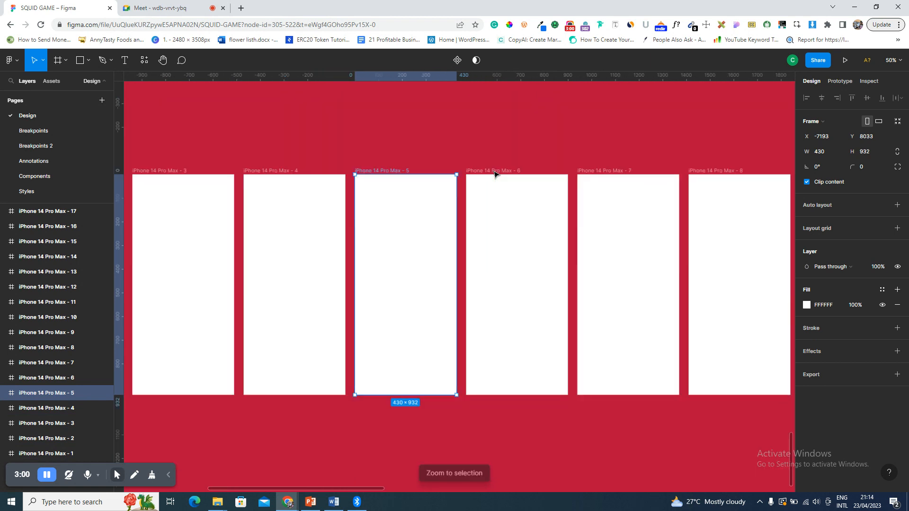
- Check the Google Meet call and return to the SQUID GAME file in Figma
click(184, 13)
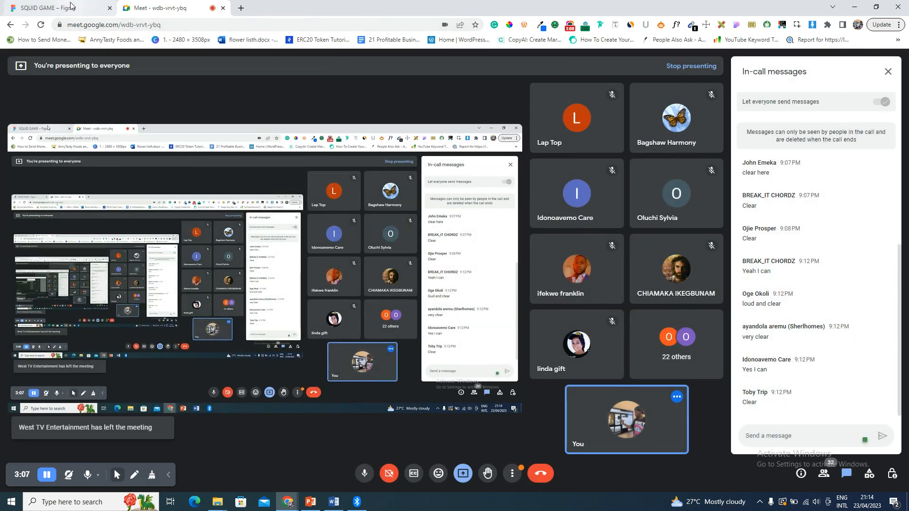
click(71, 7)
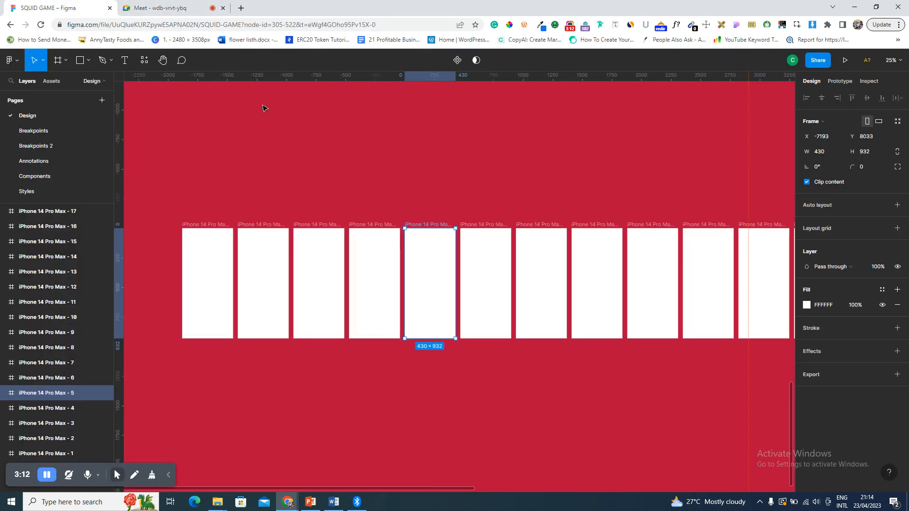
- Open the Figma recently viewed files page in a new browser tab
click(241, 8)
text(figma)
key(Return)
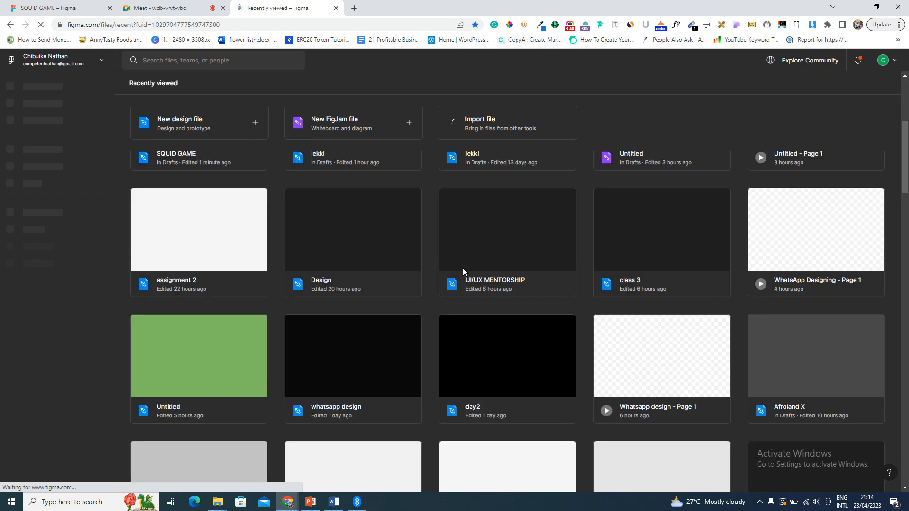
- Look through the recently viewed files and prototypes for an earlier design to show in the lesson
scroll(463, 272, down, 3)
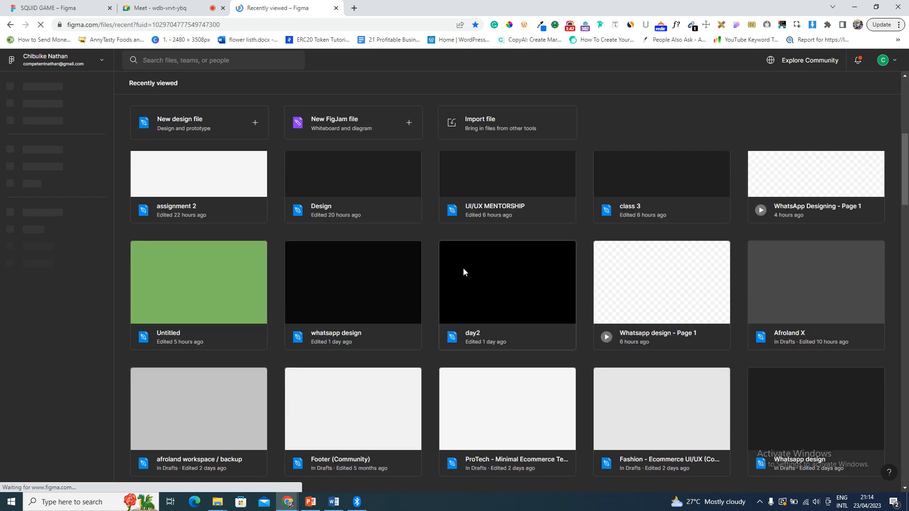
scroll(464, 272, down, 4)
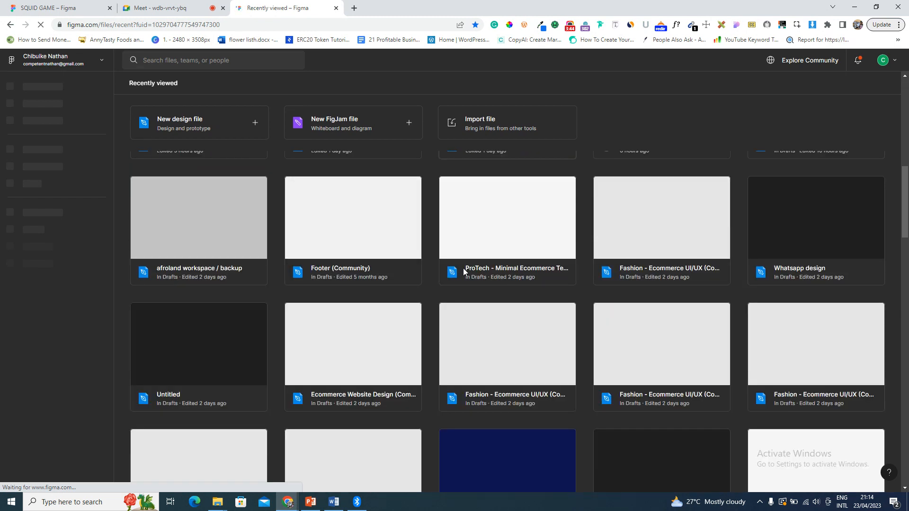
scroll(464, 271, down, 1)
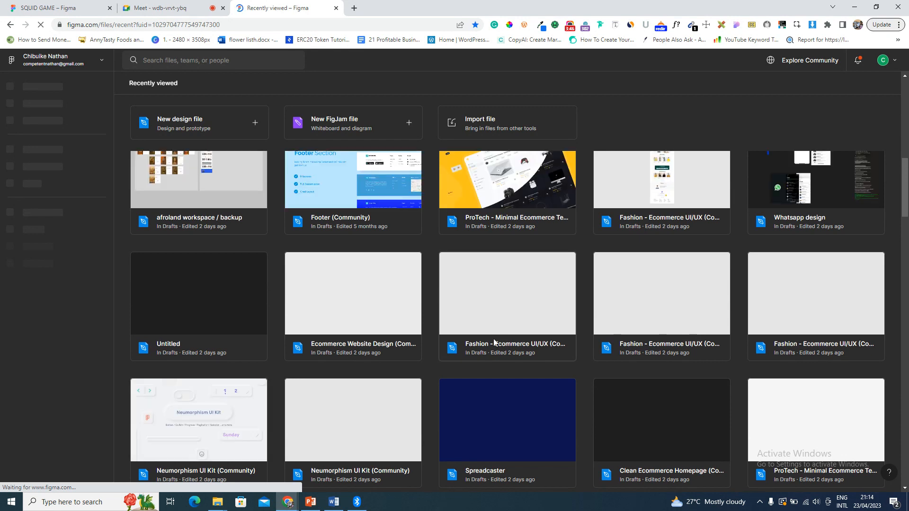
scroll(494, 341, down, 2)
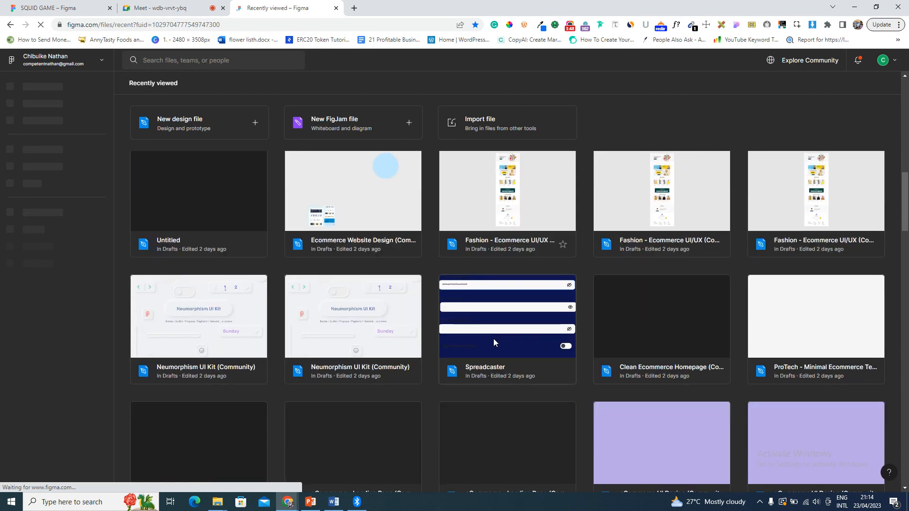
scroll(493, 339, down, 2)
scroll(493, 339, down, 1)
scroll(494, 339, down, 5)
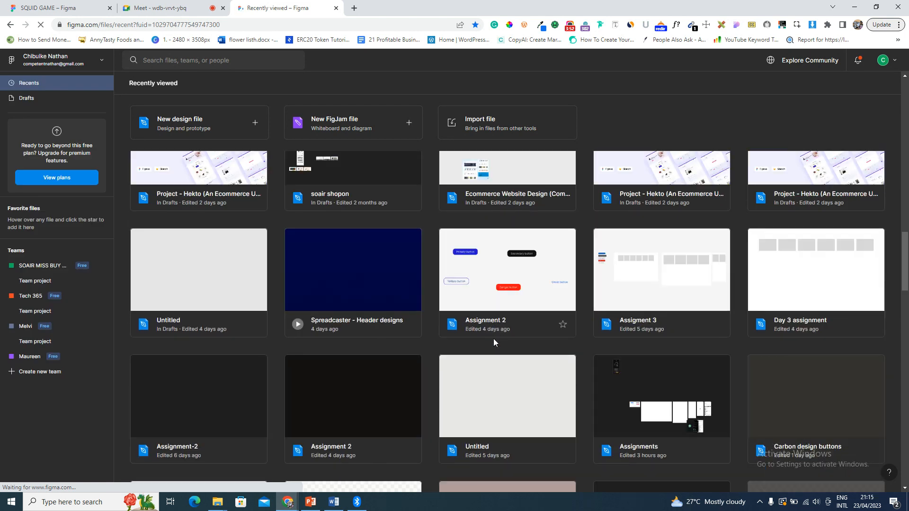
scroll(493, 339, down, 1)
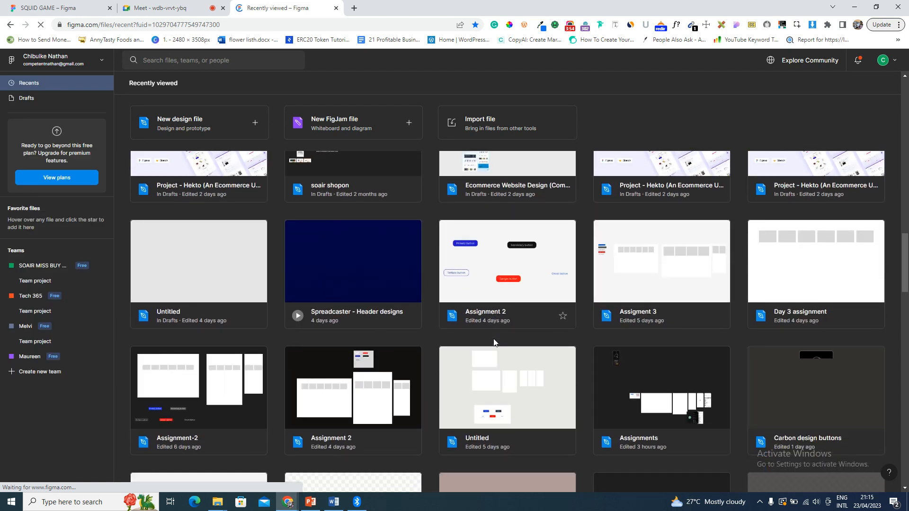
scroll(507, 350, up, 1)
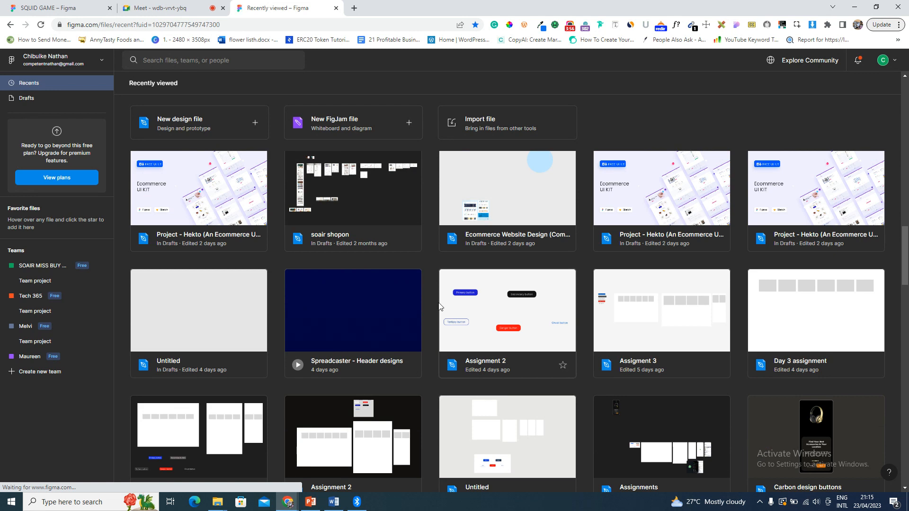
scroll(464, 355, down, 1)
scroll(465, 355, down, 4)
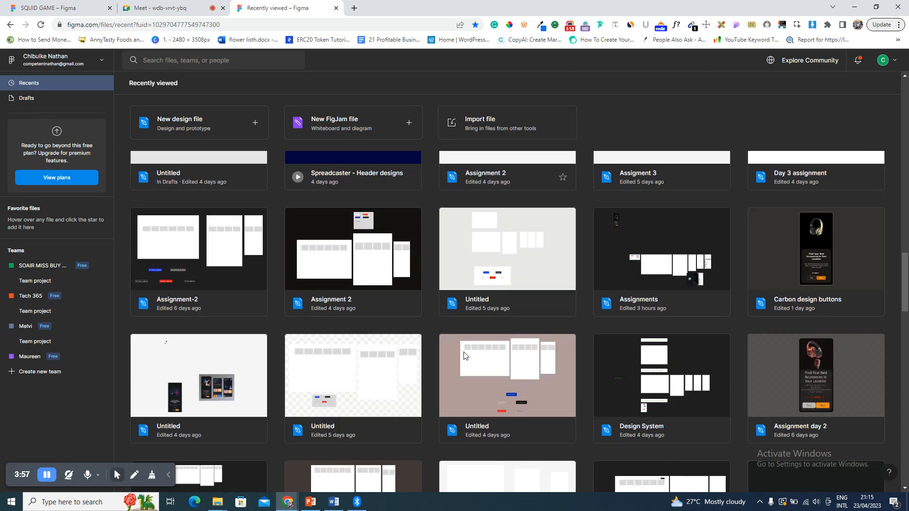
scroll(464, 356, down, 5)
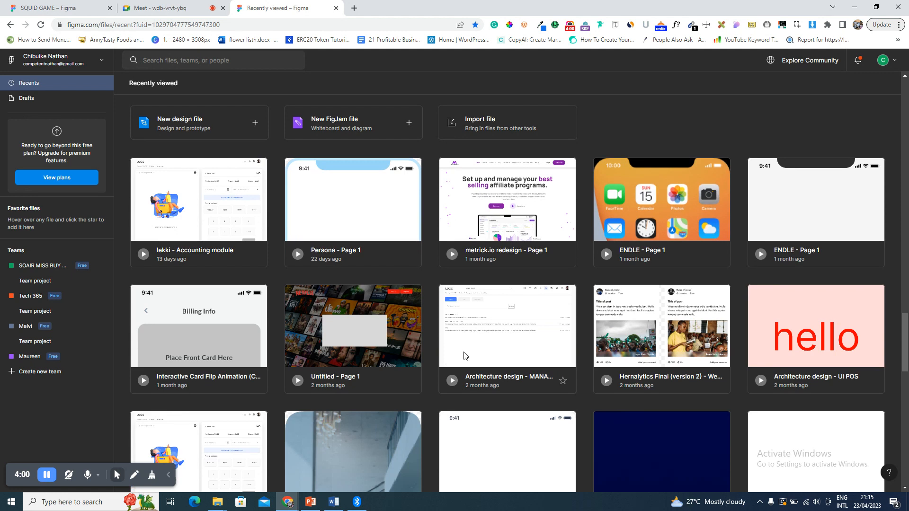
scroll(464, 356, down, 4)
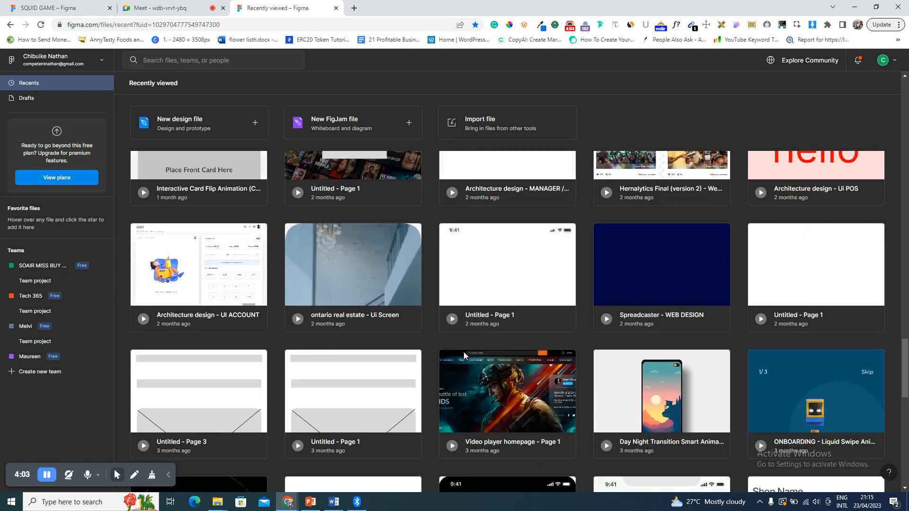
scroll(464, 352, down, 1)
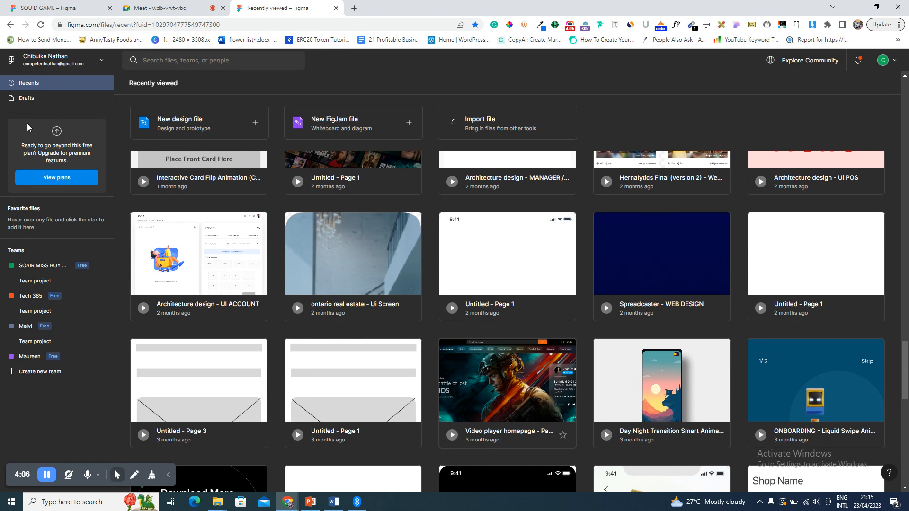
- Open the Figma drafts, switch to Google Meet to admit the participant waiting to join, and return to the drafts
click(36, 104)
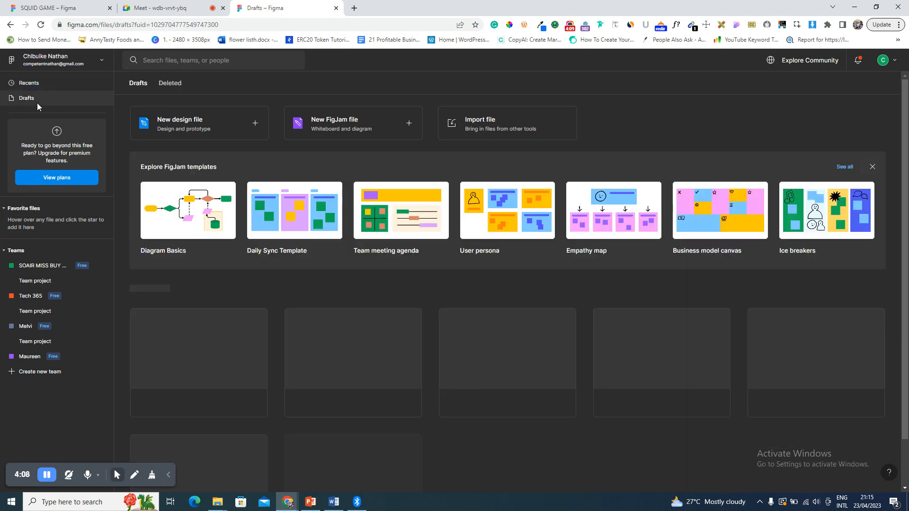
click(156, 8)
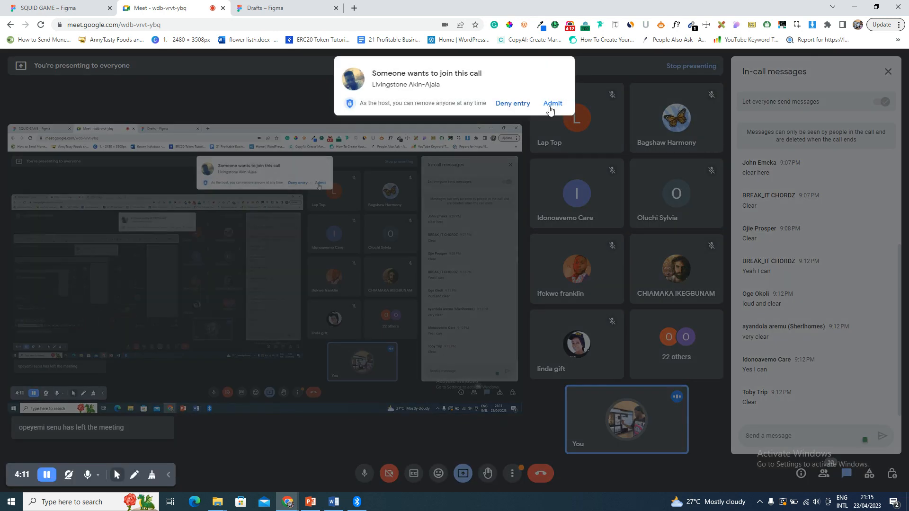
click(551, 106)
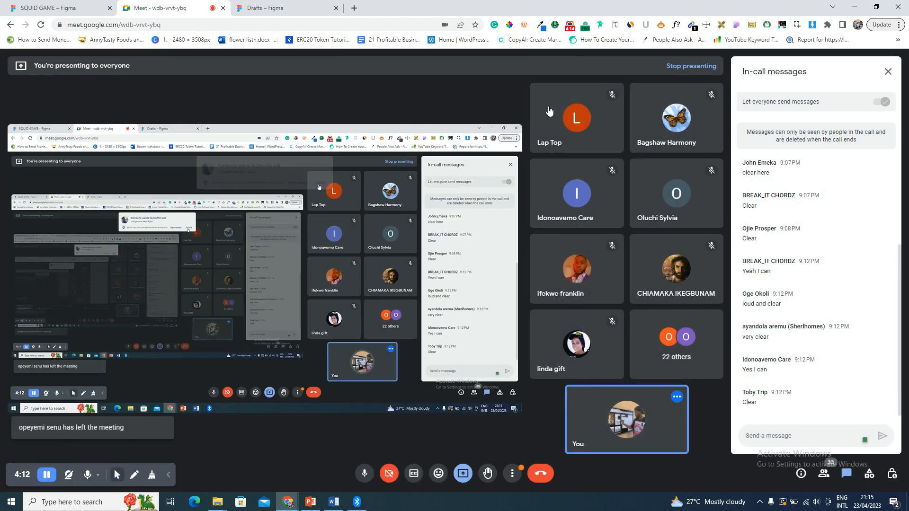
click(279, 7)
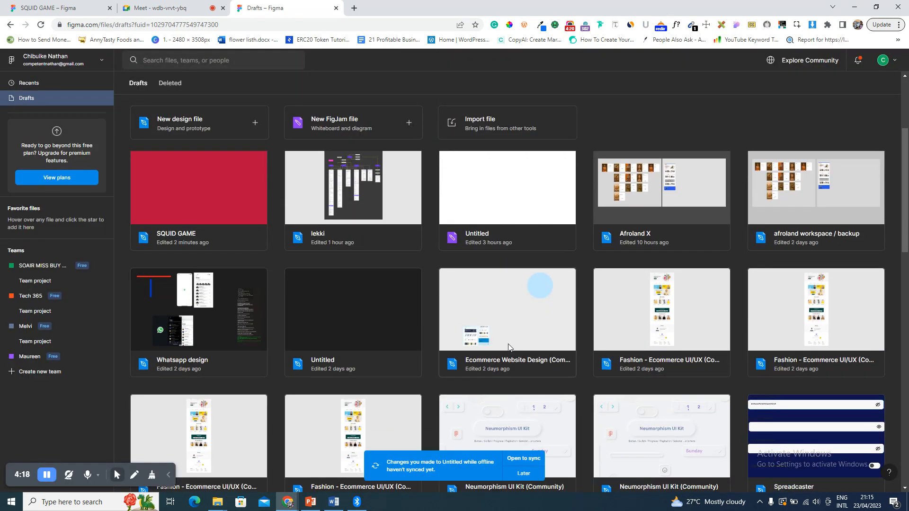
- Look through the older files in the Figma drafts for an earlier design to use as an example
scroll(509, 347, down, 3)
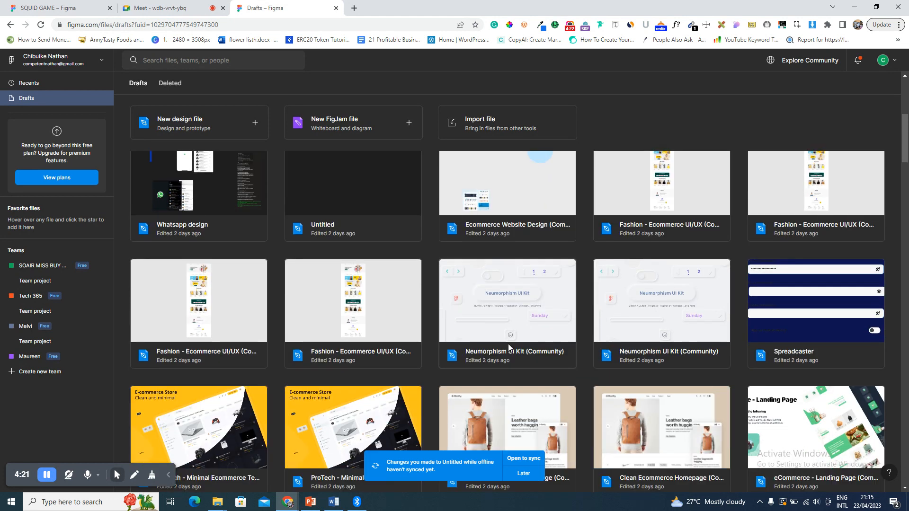
scroll(507, 343, down, 8)
scroll(508, 347, down, 1)
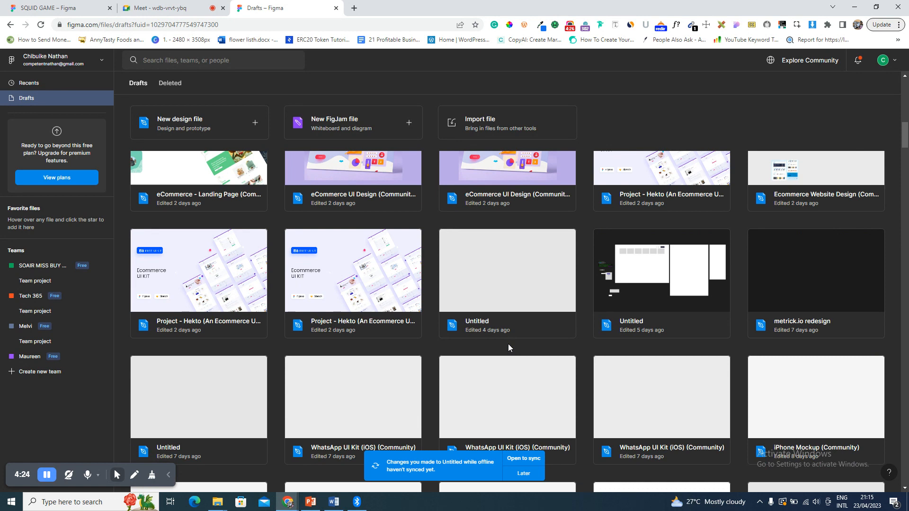
scroll(507, 344, down, 2)
scroll(508, 347, down, 7)
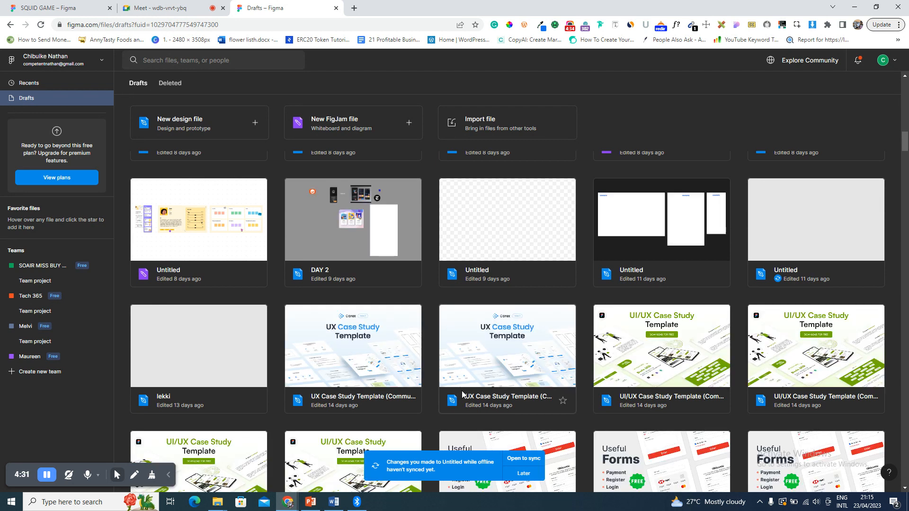
scroll(462, 394, down, 6)
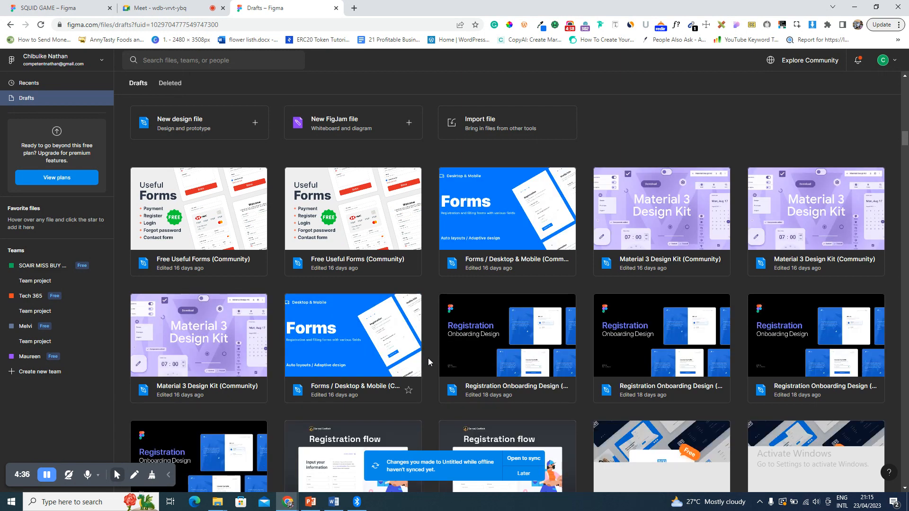
scroll(428, 358, down, 3)
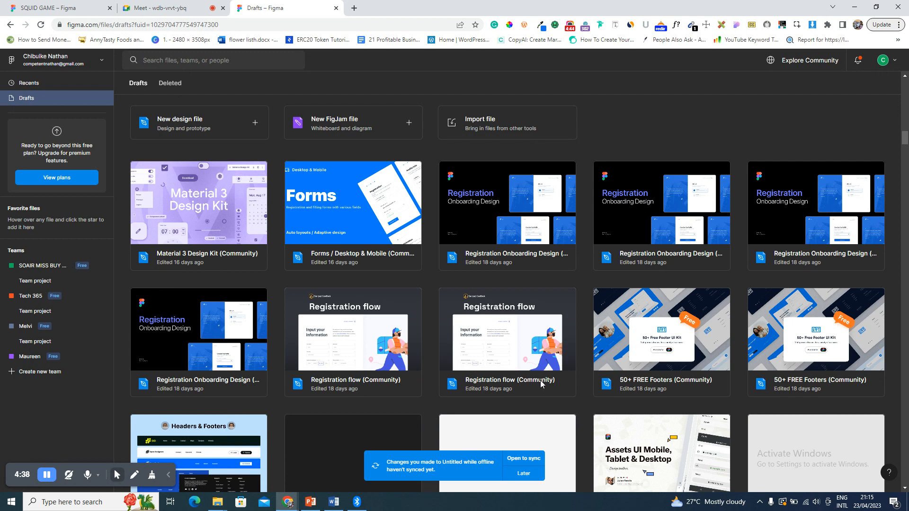
scroll(541, 379, down, 5)
scroll(541, 380, down, 1)
scroll(540, 381, down, 1)
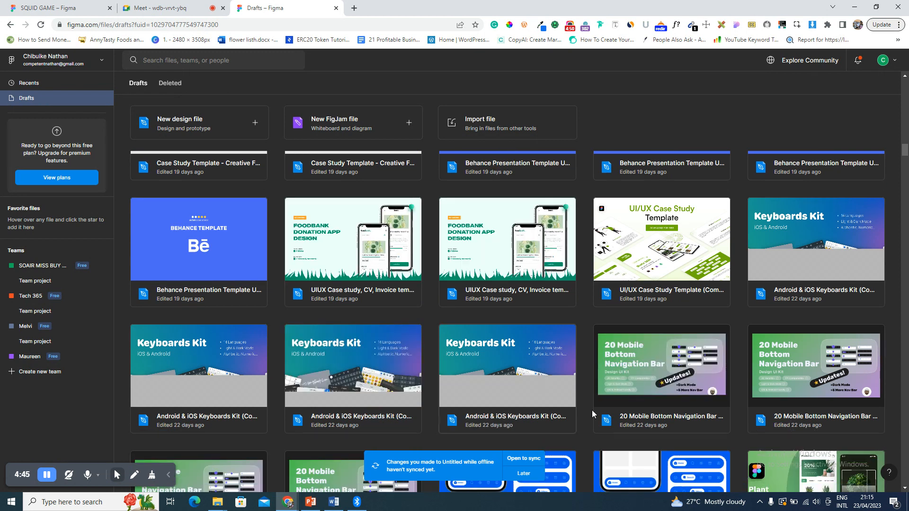
scroll(542, 384, down, 7)
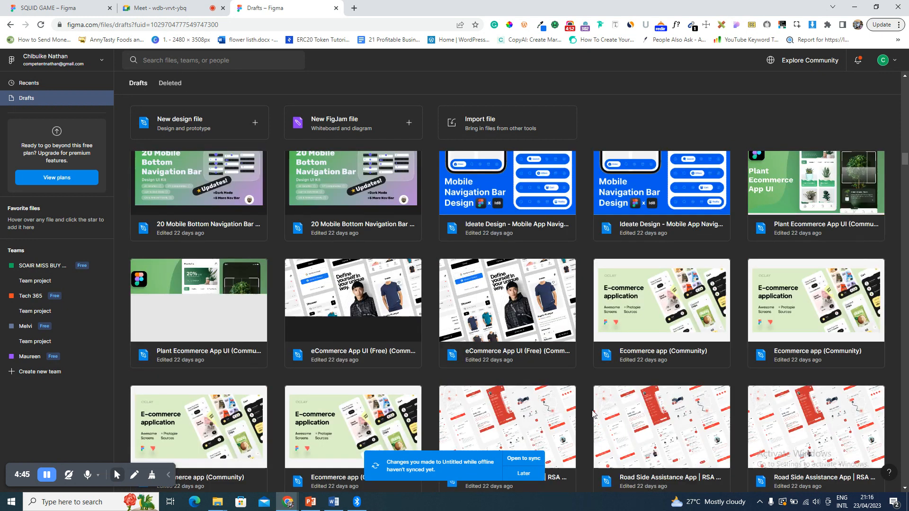
scroll(526, 403, down, 6)
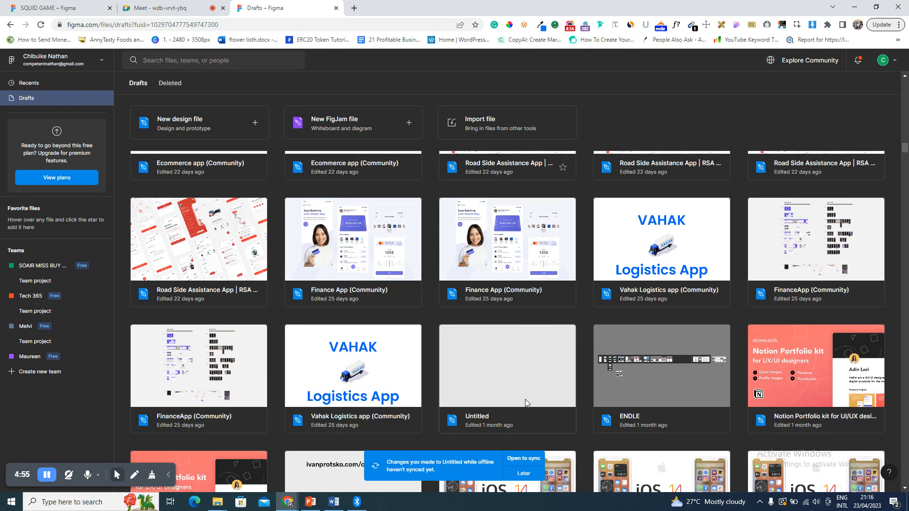
scroll(525, 399, down, 1)
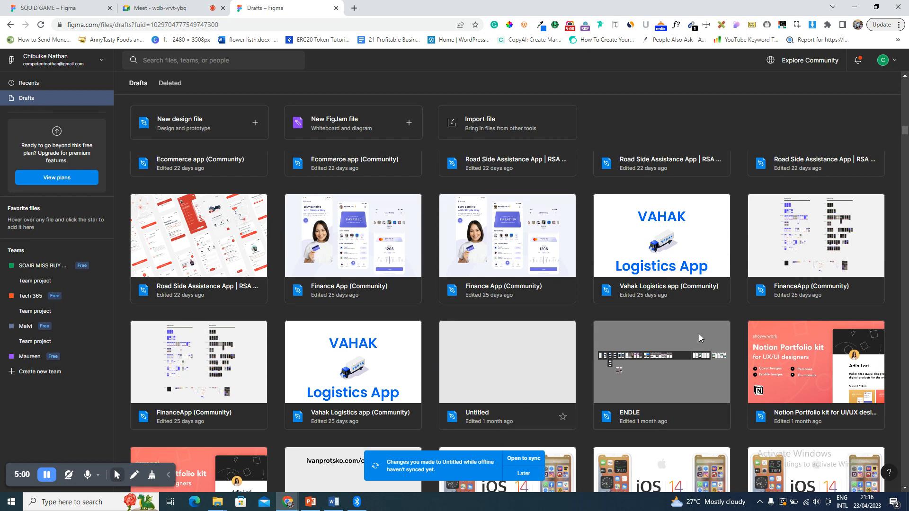
scroll(546, 362, down, 2)
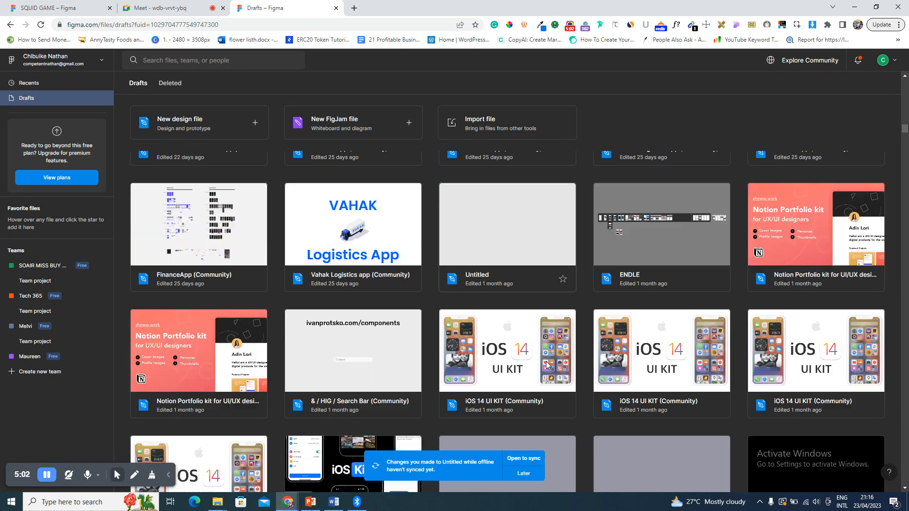
scroll(546, 362, up, 1)
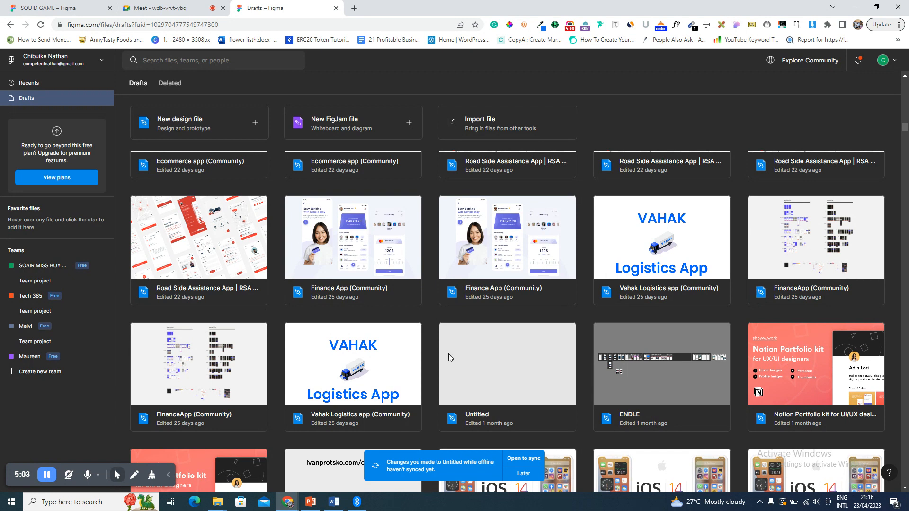
scroll(549, 374, down, 5)
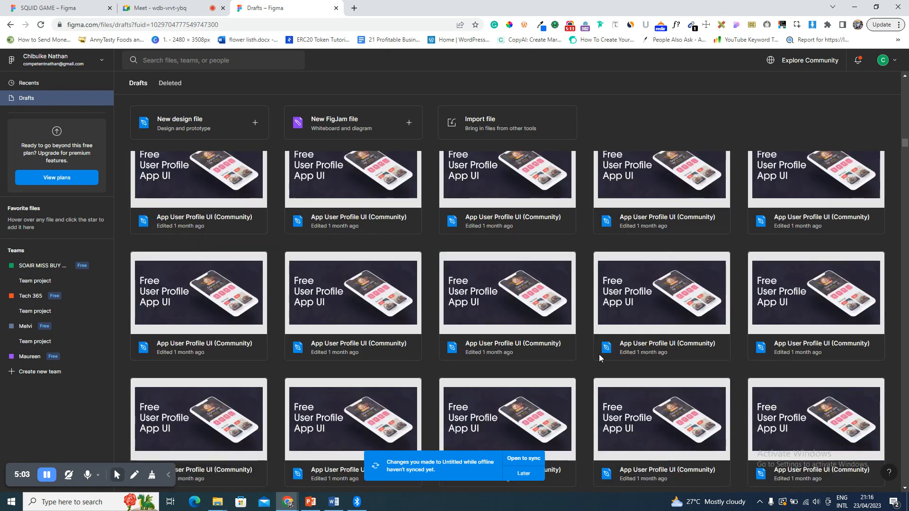
scroll(599, 354, down, 1)
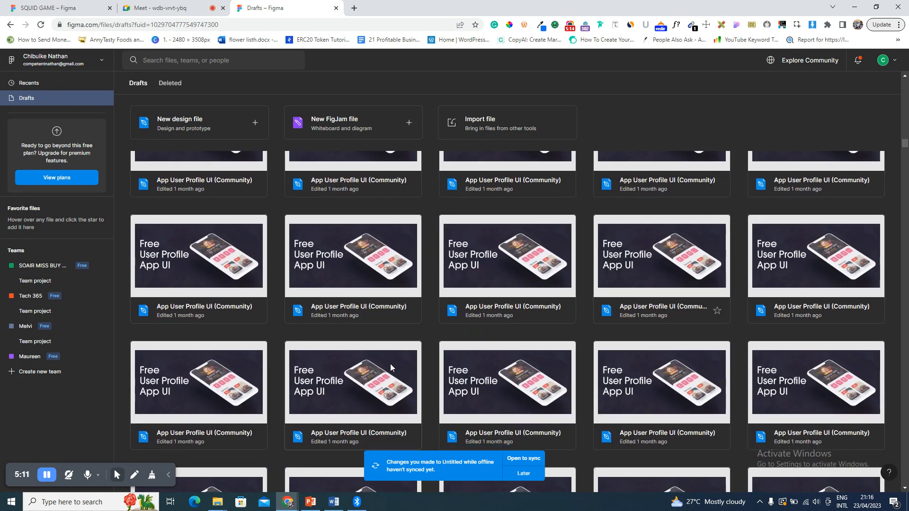
scroll(390, 363, down, 15)
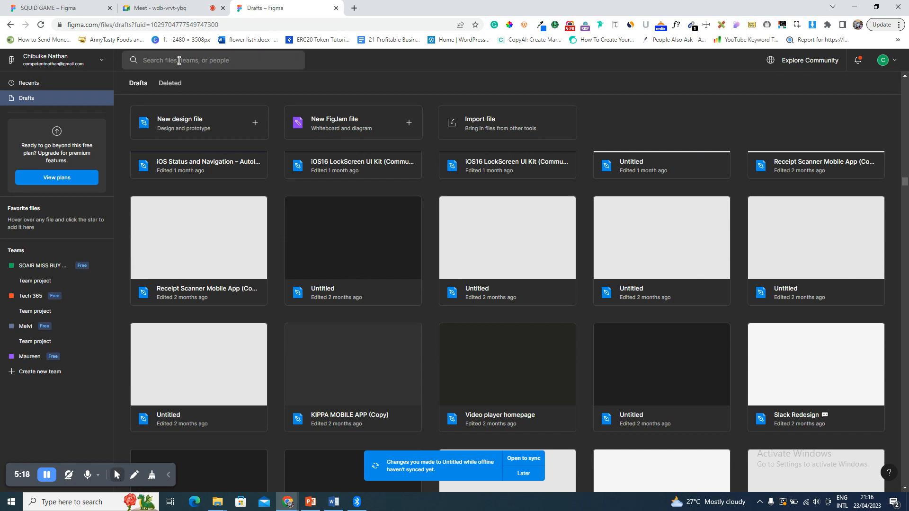
- Search the Figma files for "ecommerce" and return to the SQUID GAME file
click(179, 61)
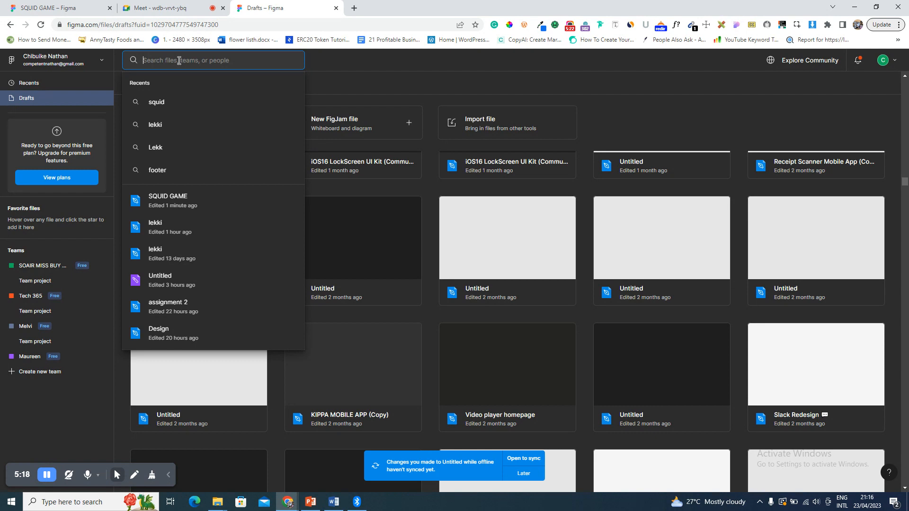
text(ecommerce)
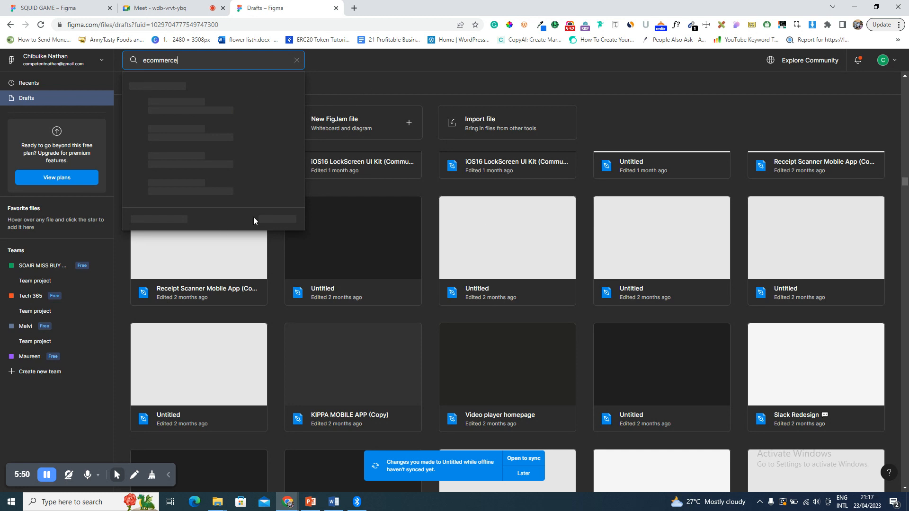
click(30, 6)
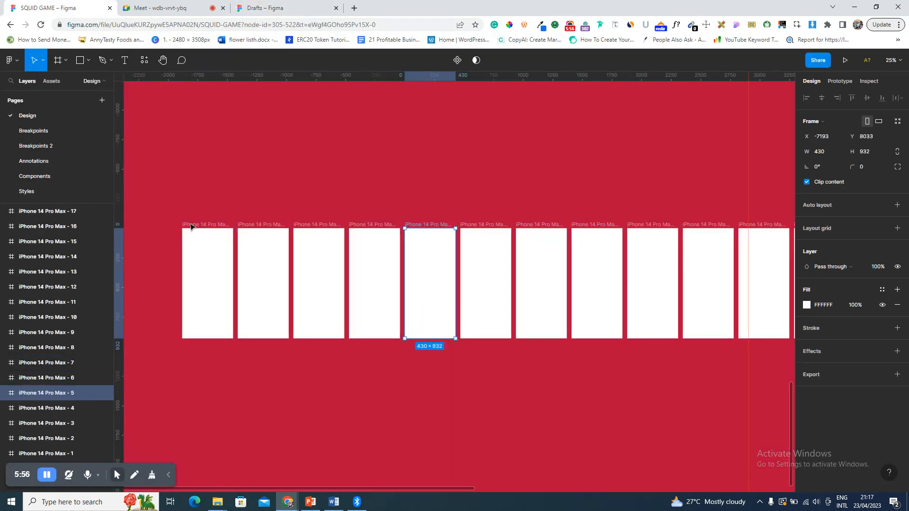
- Draw a circle about 228 × 228 in the iPhone 14 Pro Max - 1 frame and copy it into frames 3, 5, 8 and 10
key(o)
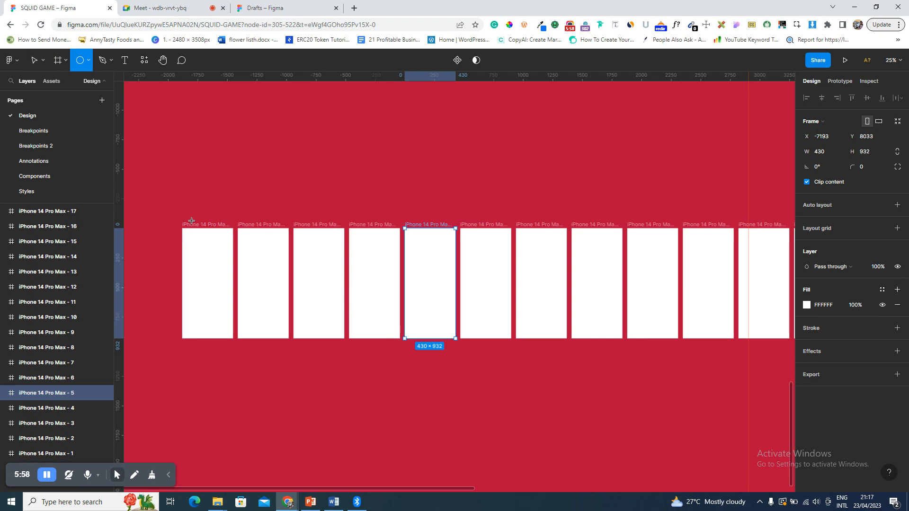
drag(195, 271, 222, 298)
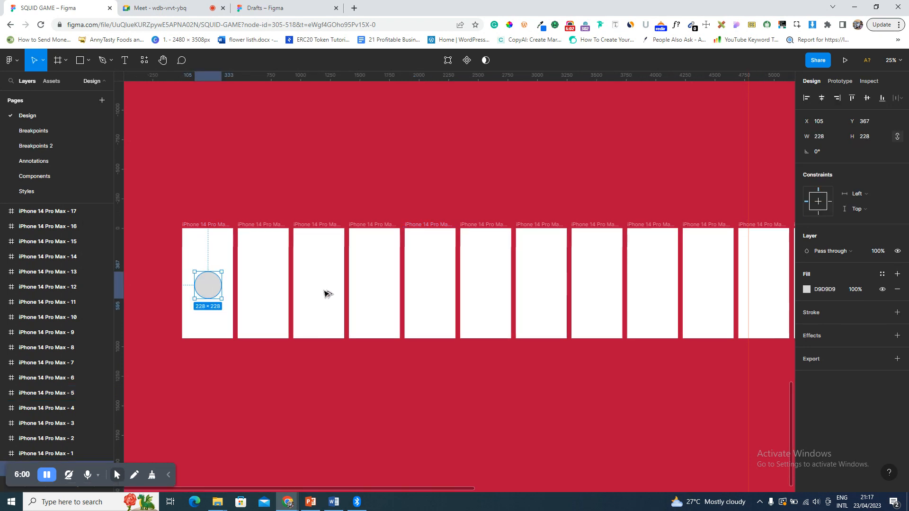
drag(212, 290, 593, 287)
drag(593, 287, 718, 281)
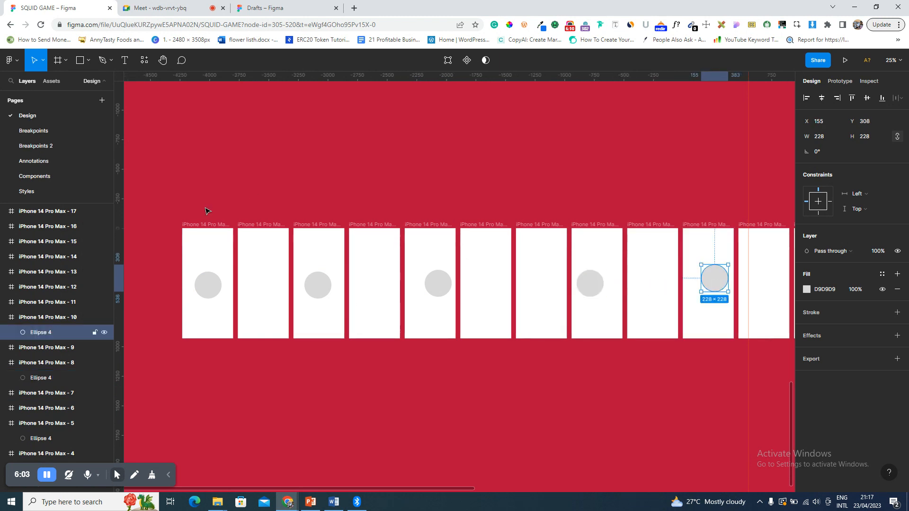
- Change the fill of the circle in the iPhone 14 Pro Max - 1 frame to red F31616
click(203, 226)
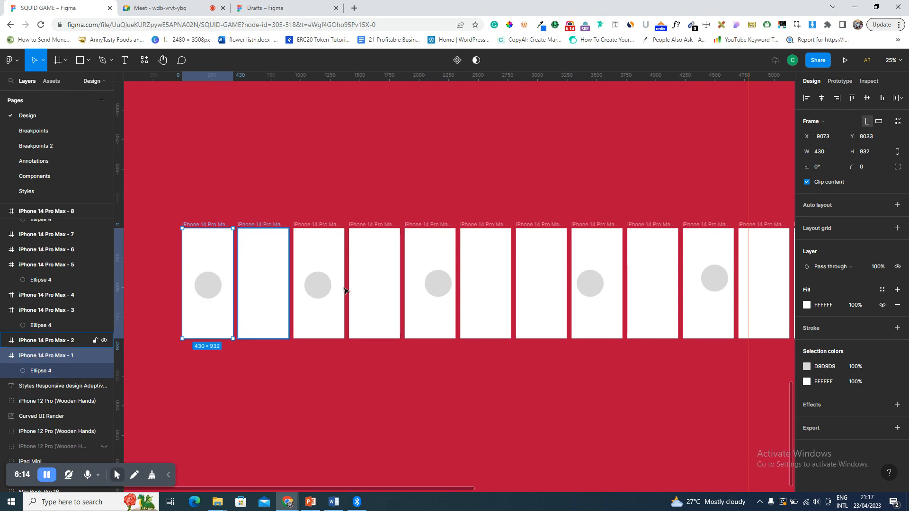
click(212, 286)
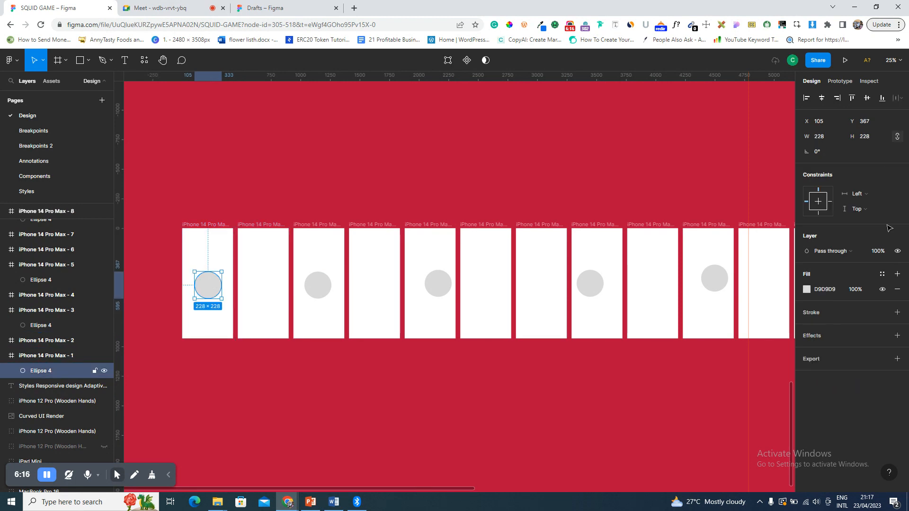
click(807, 289)
click(786, 267)
- Change the fill of the circle in the iPhone 14 Pro Max - 3 frame to red E71010
click(319, 286)
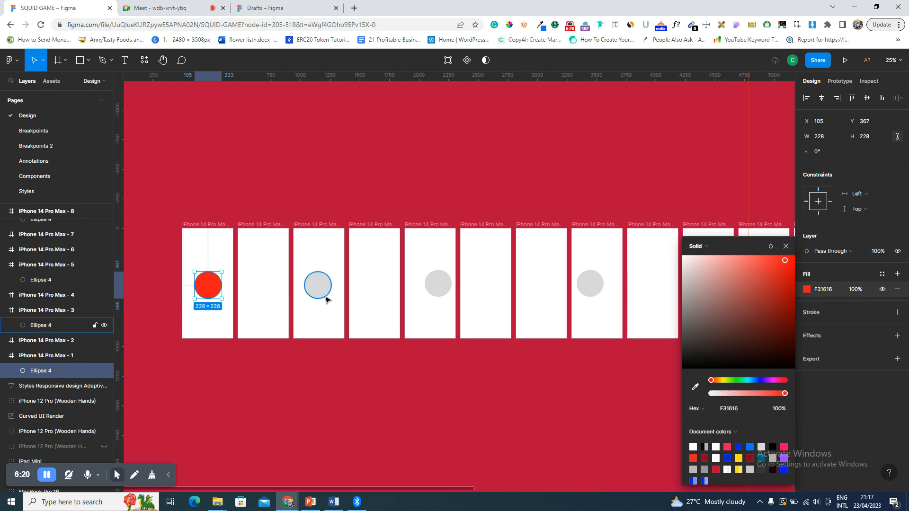
click(814, 283)
click(807, 289)
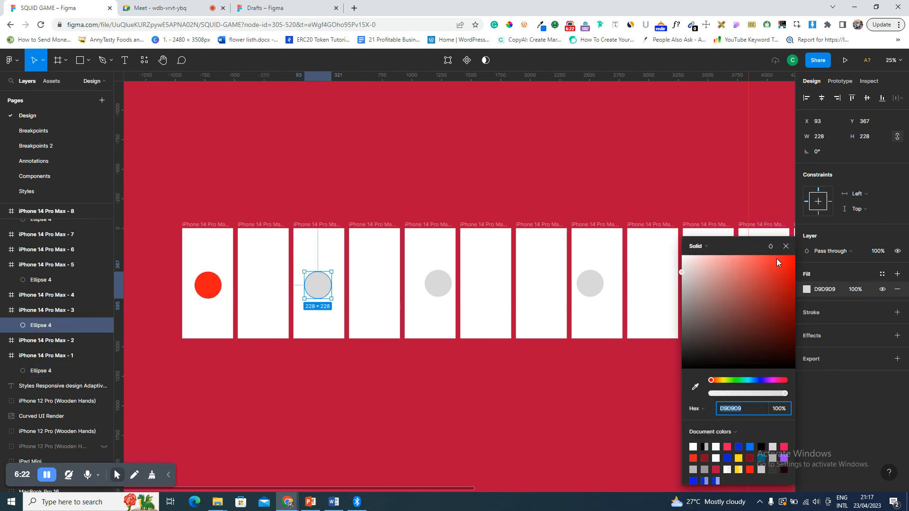
click(788, 268)
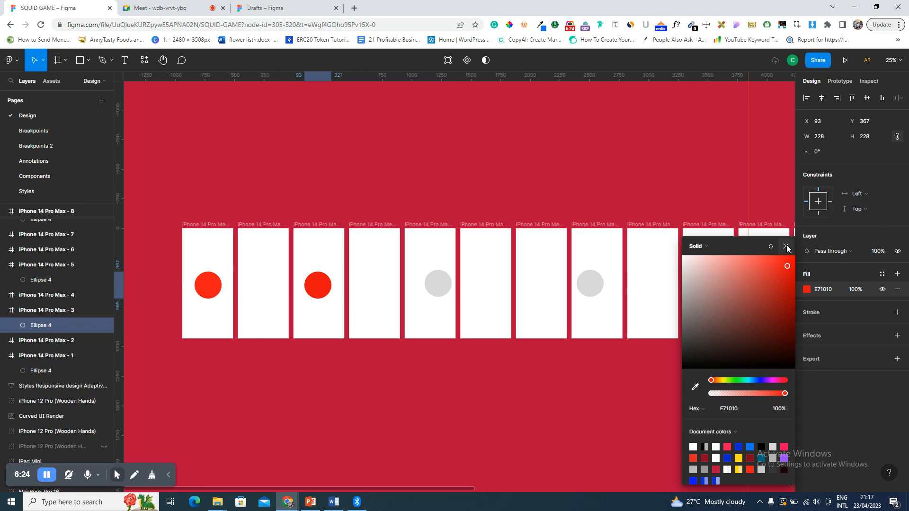
click(786, 247)
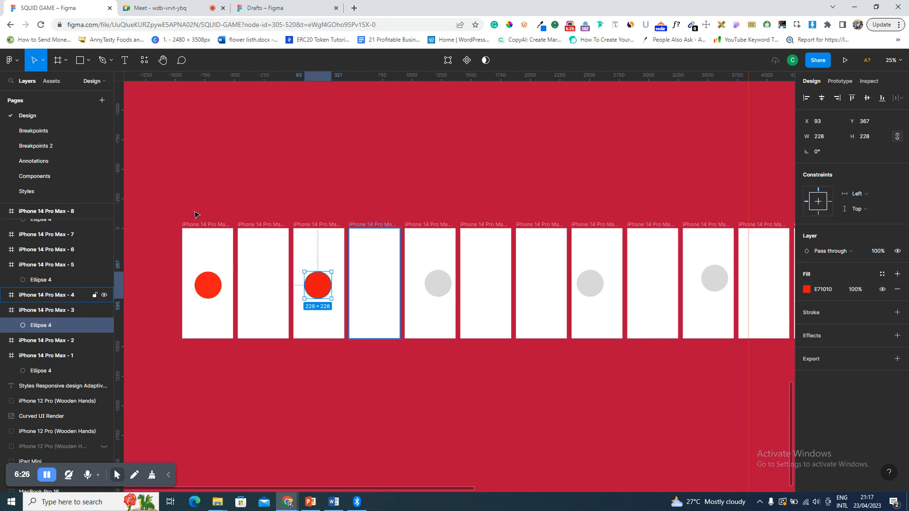
- Set the fill of the circle in the iPhone 14 Pro Max - 1 frame to light red FF7171
click(201, 226)
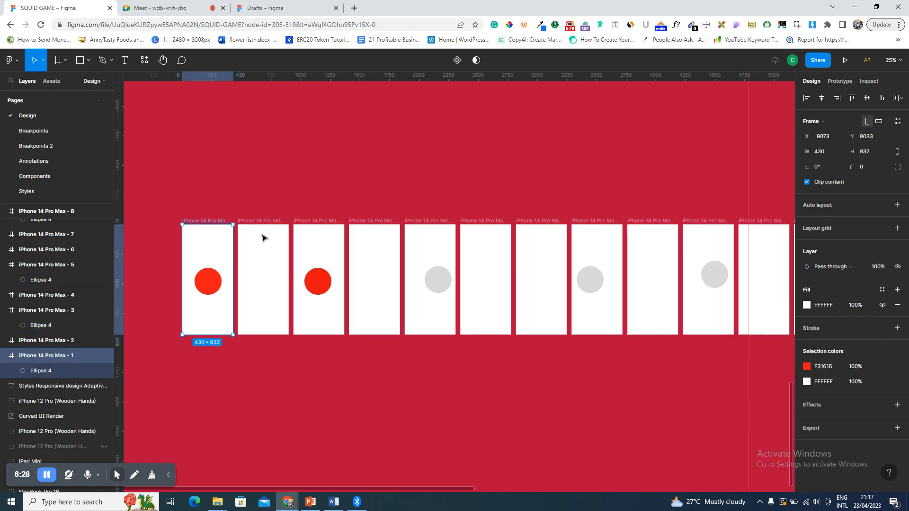
scroll(264, 238, down, 5)
scroll(264, 238, up, 3)
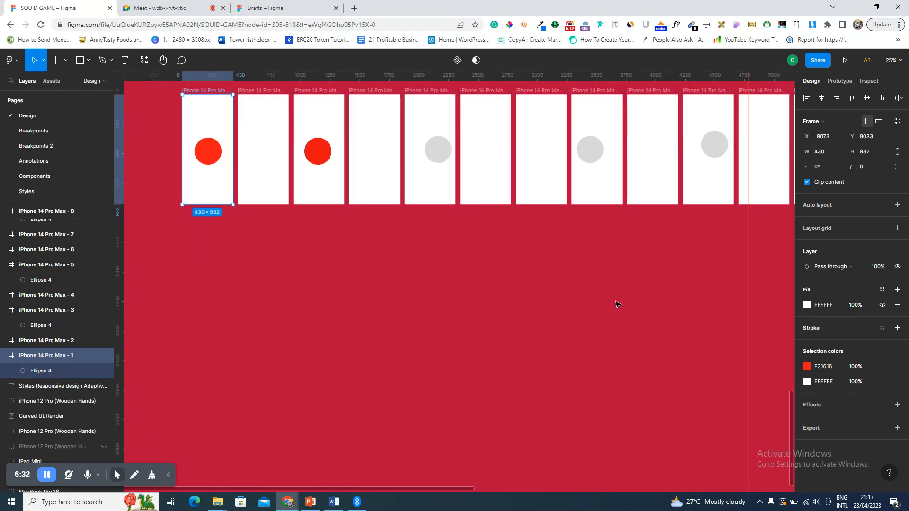
scroll(533, 204, up, 3)
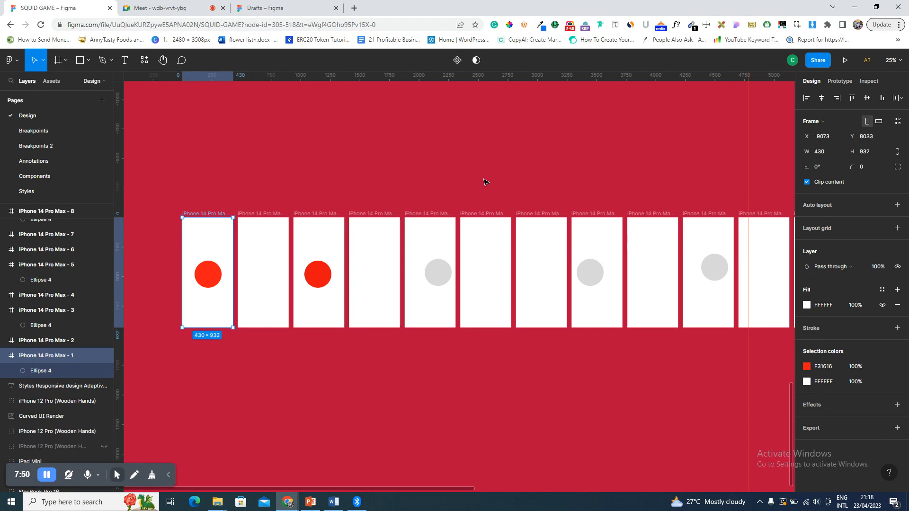
key(shift+2)
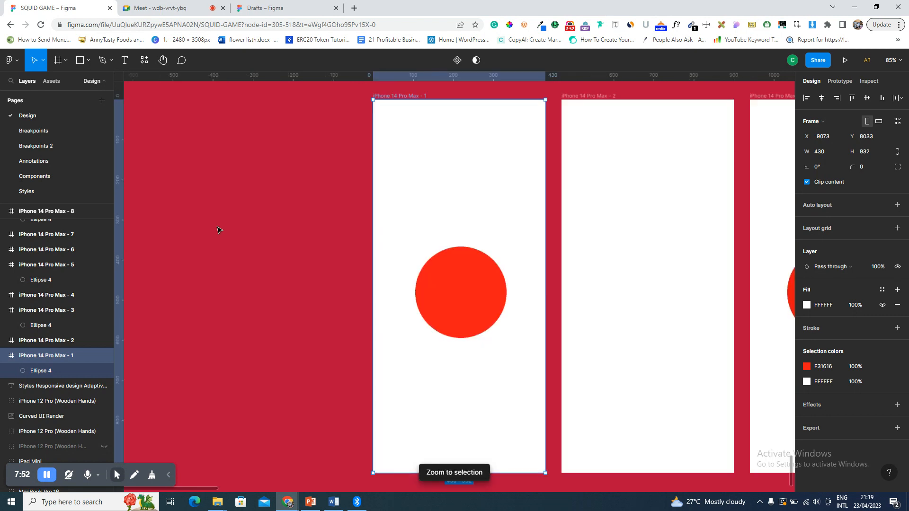
click(494, 283)
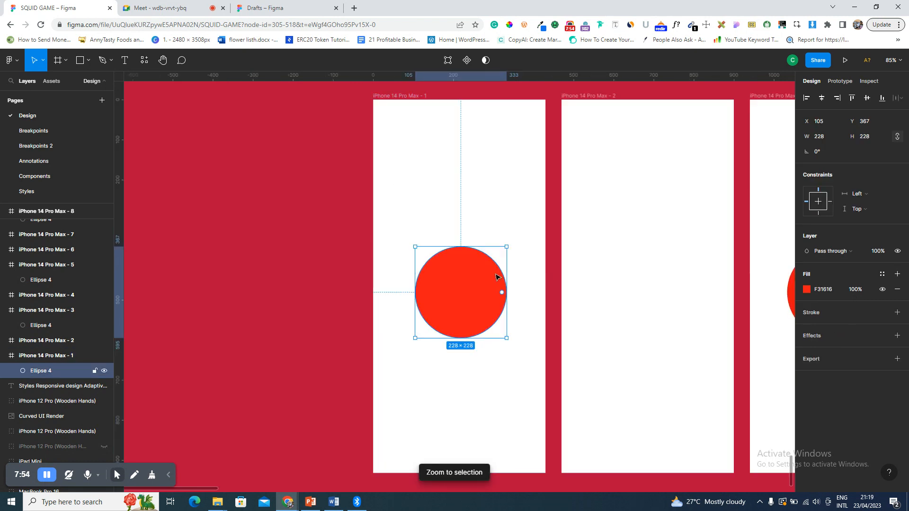
click(805, 291)
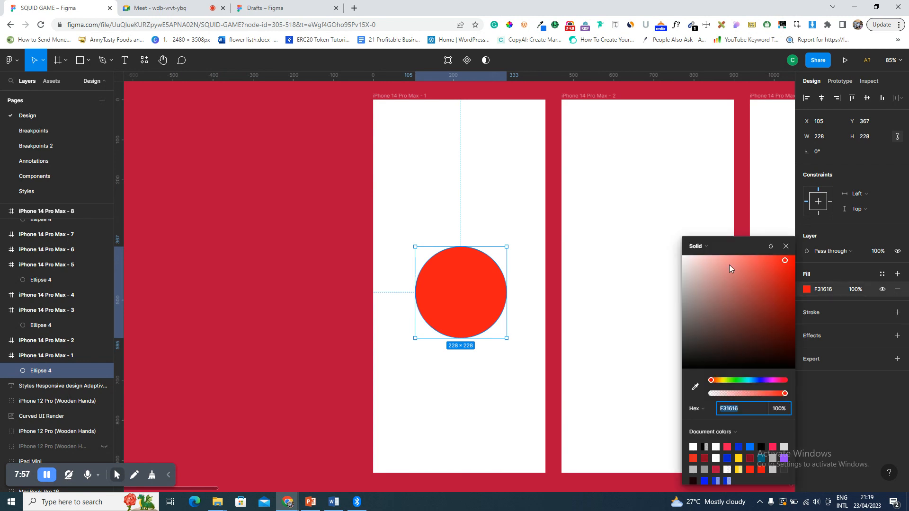
drag(772, 261, 742, 292)
click(745, 255)
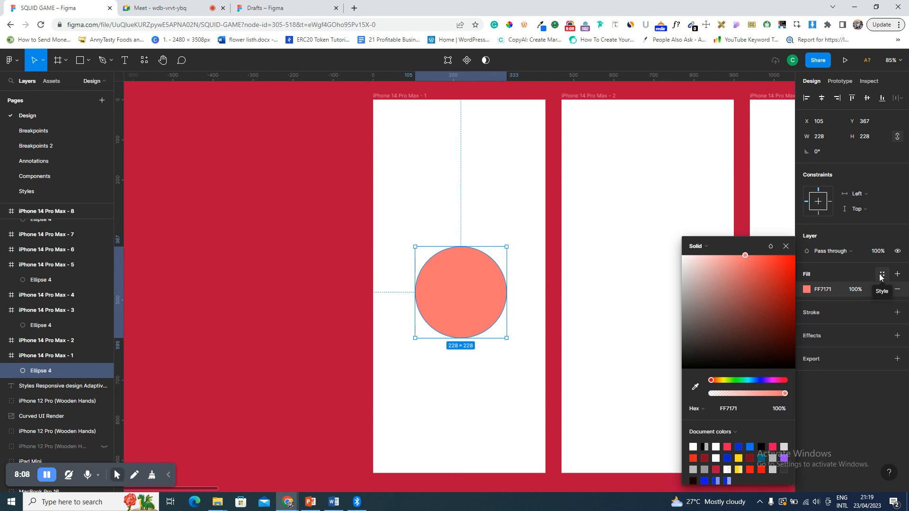
- Save the light red fill of the circle in the iPhone 14 Pro Max - 1 frame as a color style named Style 12345
click(881, 275)
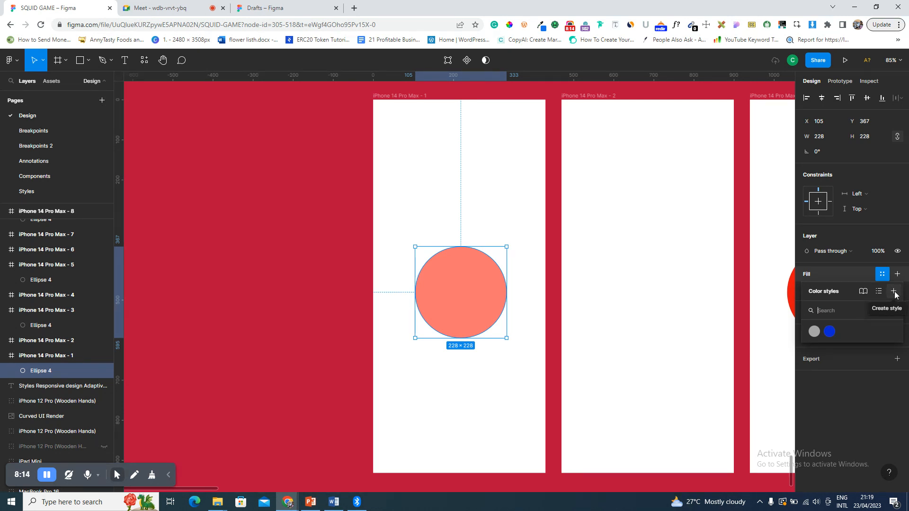
click(894, 292)
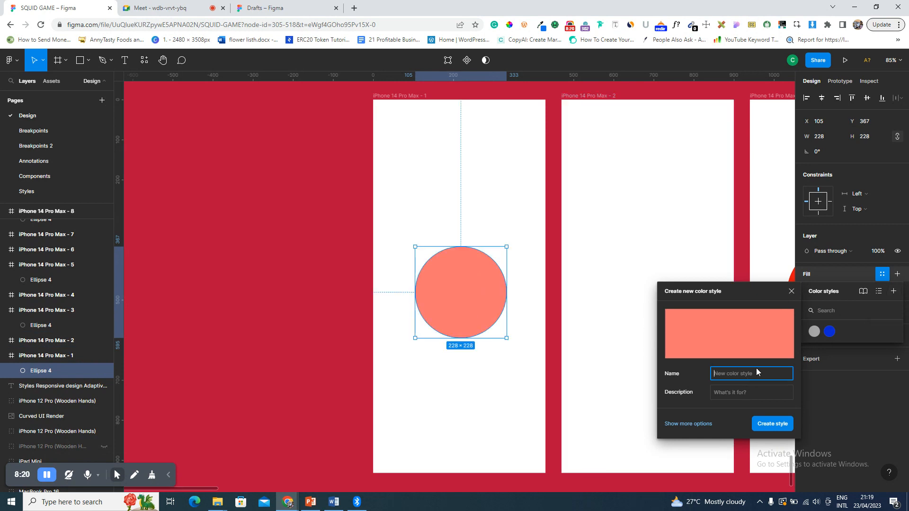
text(Style 12345)
click(780, 425)
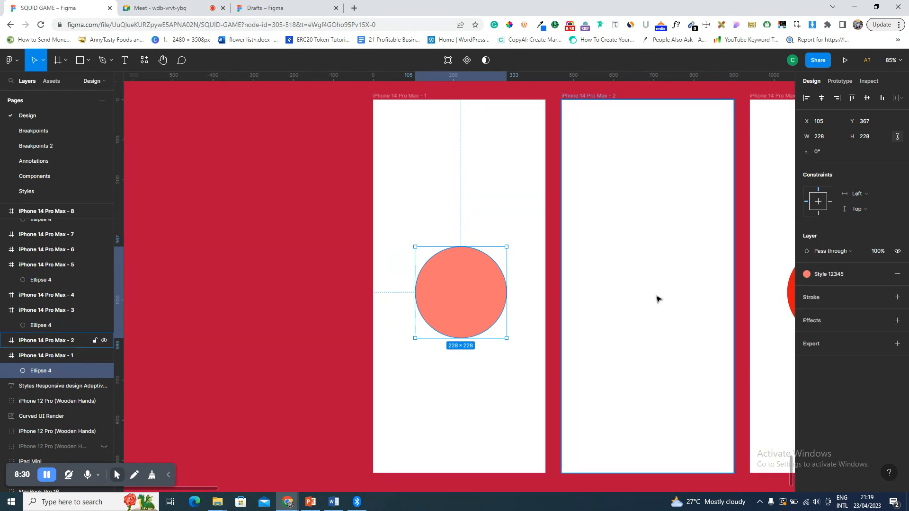
- Draw a circle about 197 × 197 in the iPhone 14 Pro Max - 2 frame and set its fill to A74343
key(o)
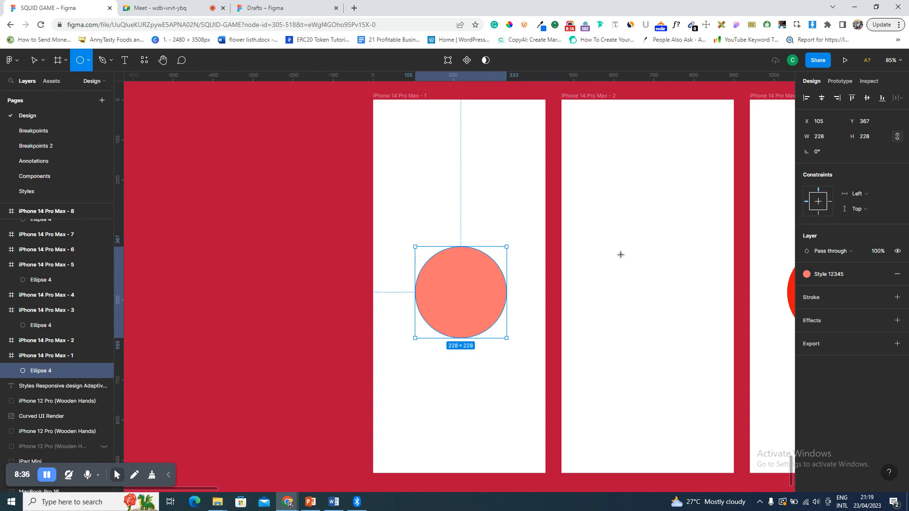
drag(621, 254, 700, 333)
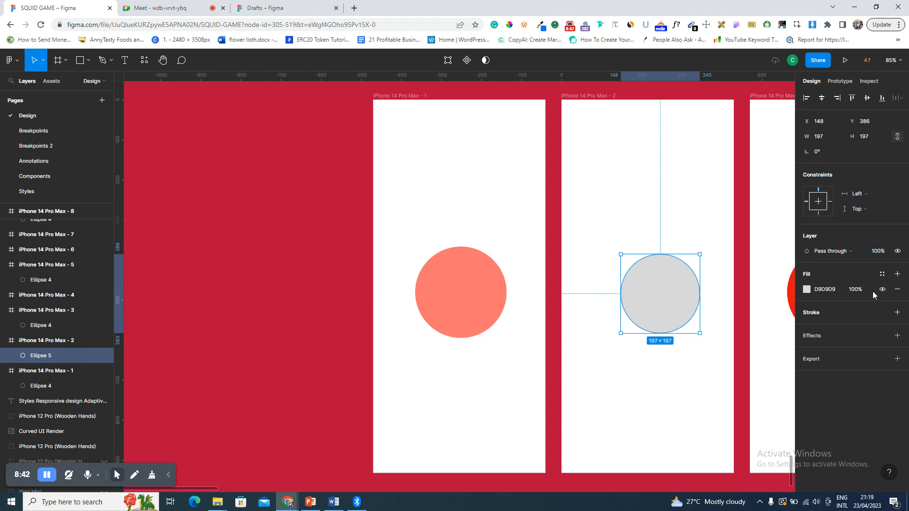
click(807, 290)
drag(769, 288, 749, 295)
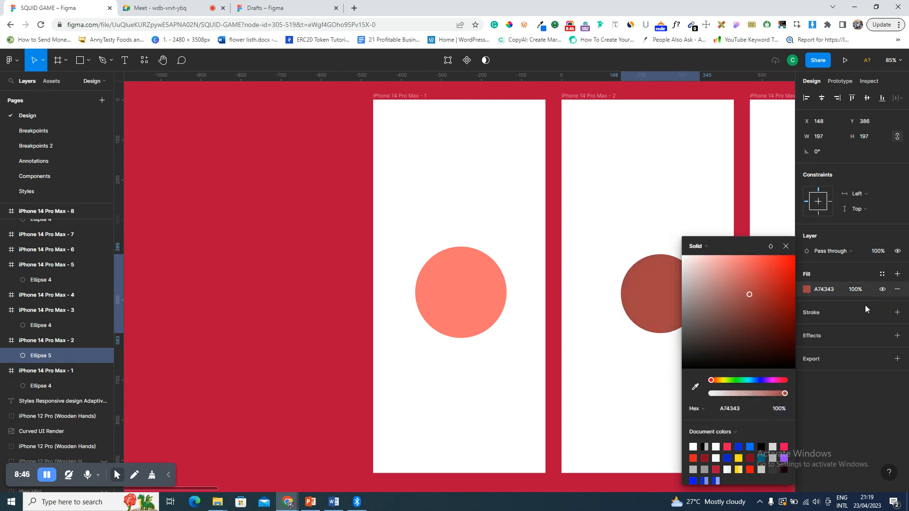
- Apply the Style 12345 color style to the fill of the circle in the iPhone 14 Pro Max - 2 frame
click(879, 278)
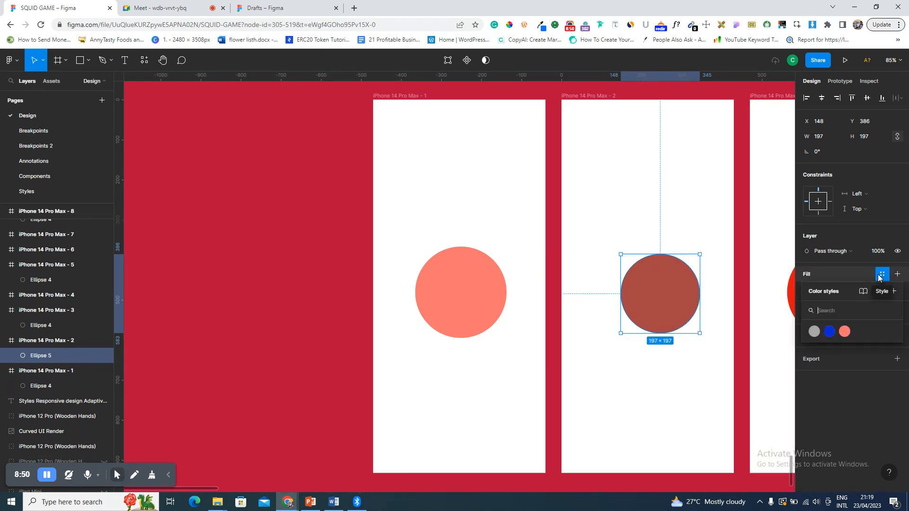
click(844, 331)
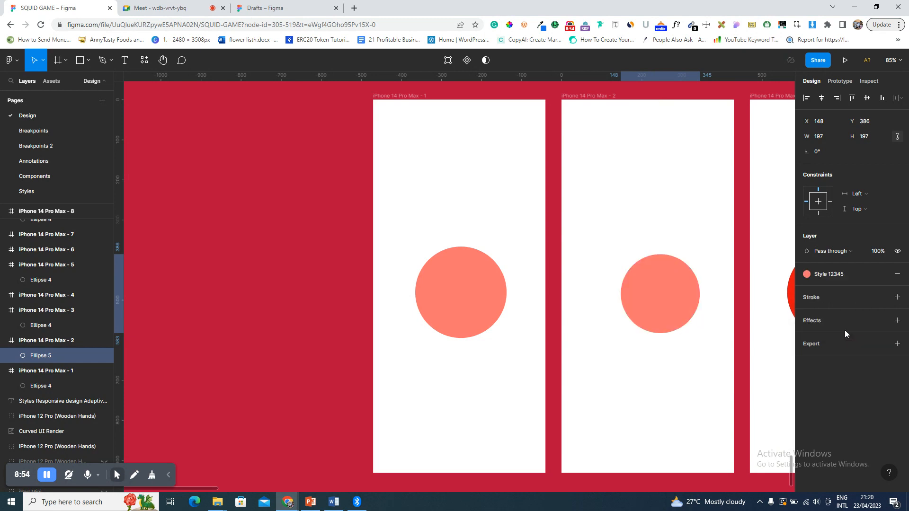
click(742, 290)
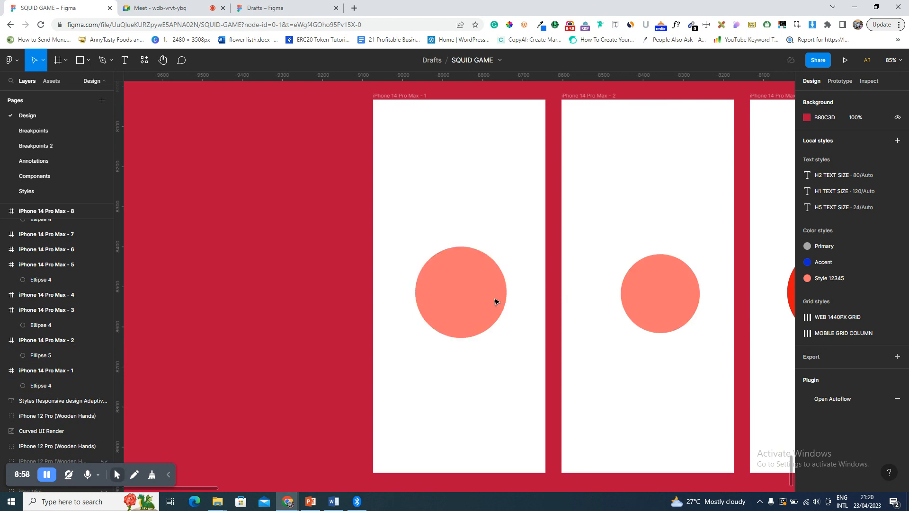
- Edit the Style 12345 color style so its color is yellow F6D210
mouse_move(874, 276)
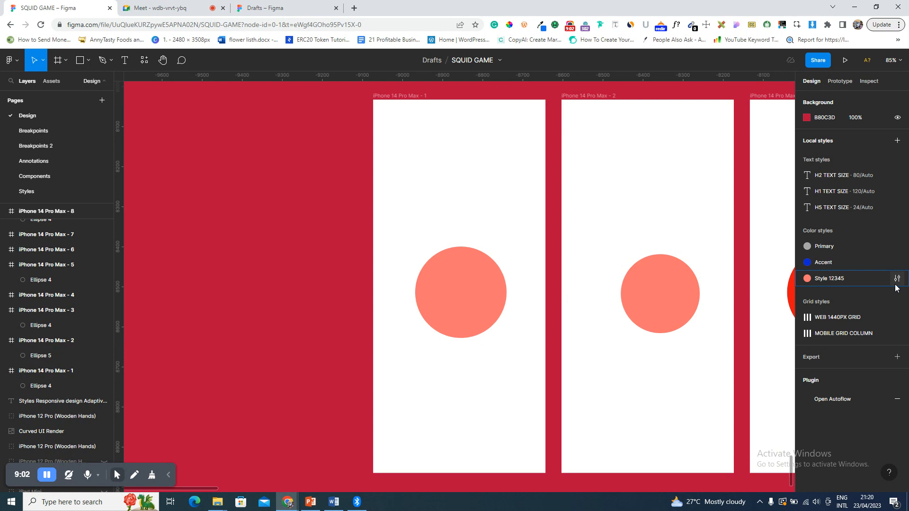
click(897, 279)
drag(725, 280, 737, 335)
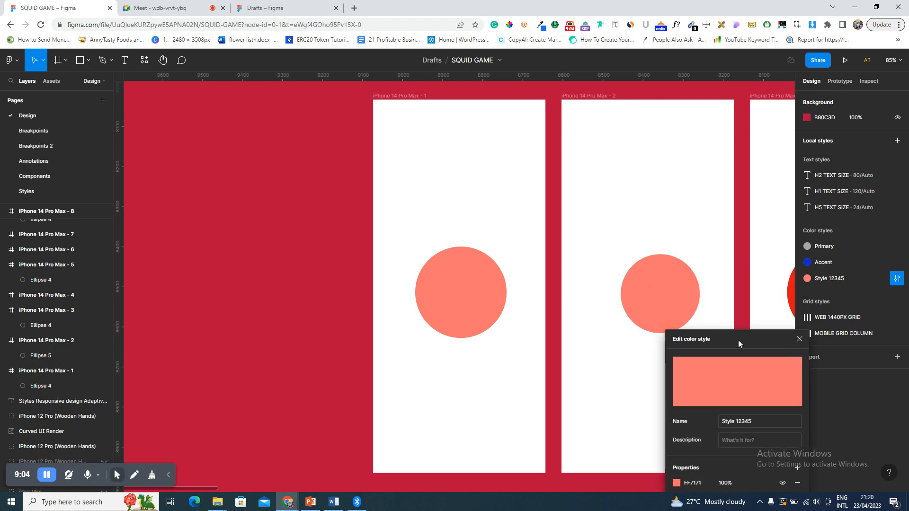
click(675, 479)
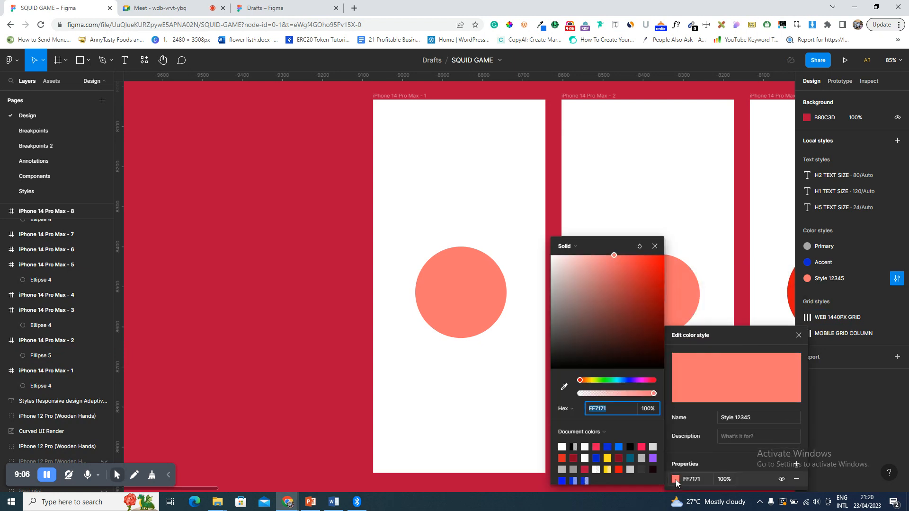
drag(622, 250, 300, 193)
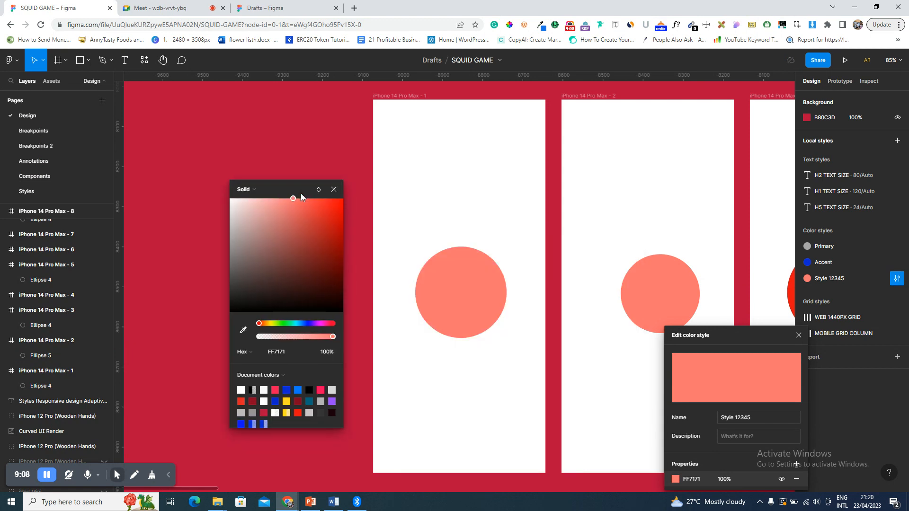
drag(277, 324, 269, 324)
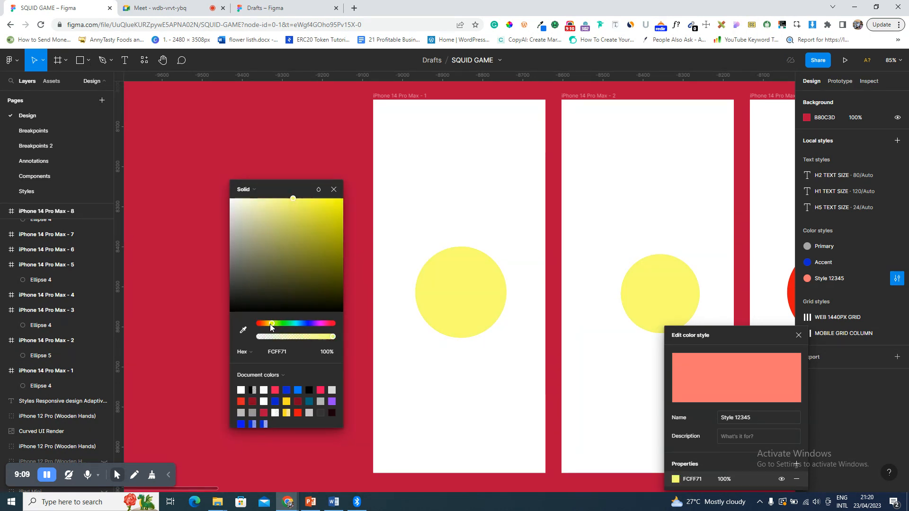
drag(305, 214, 336, 206)
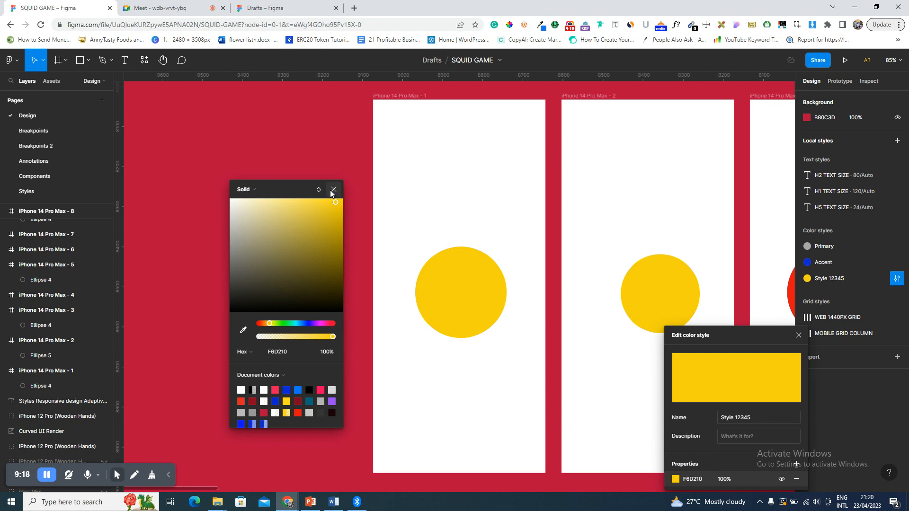
click(334, 189)
click(799, 335)
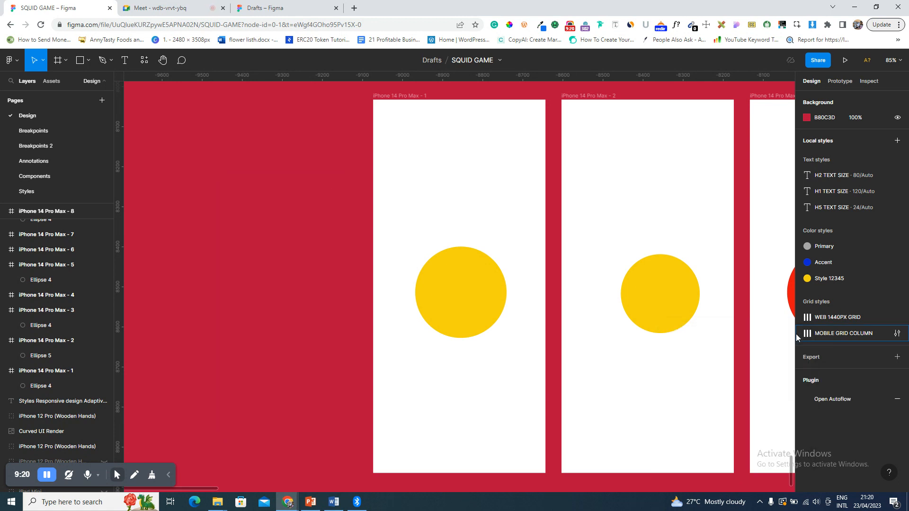
- Delete the yellow circles from the iPhone 14 Pro Max - 2 and iPhone 14 Pro Max - 1 frames
click(669, 302)
key(Delete)
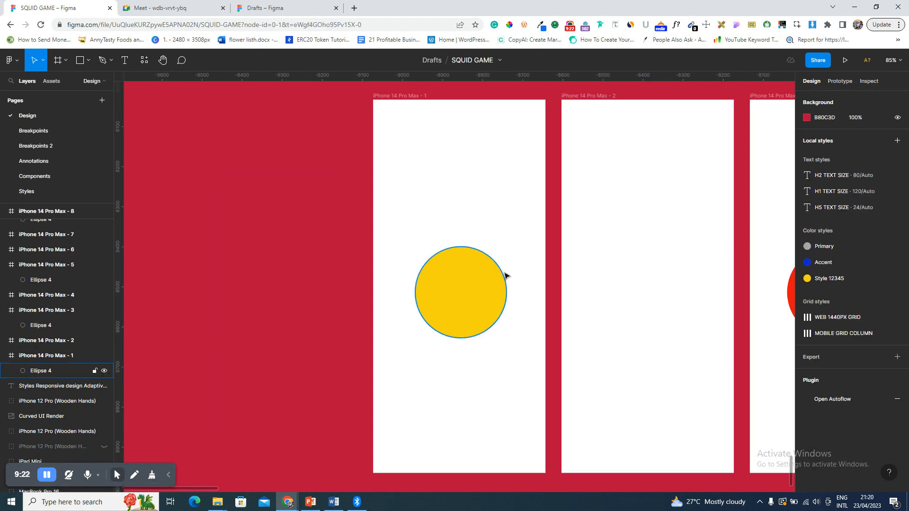
click(454, 293)
key(Delete)
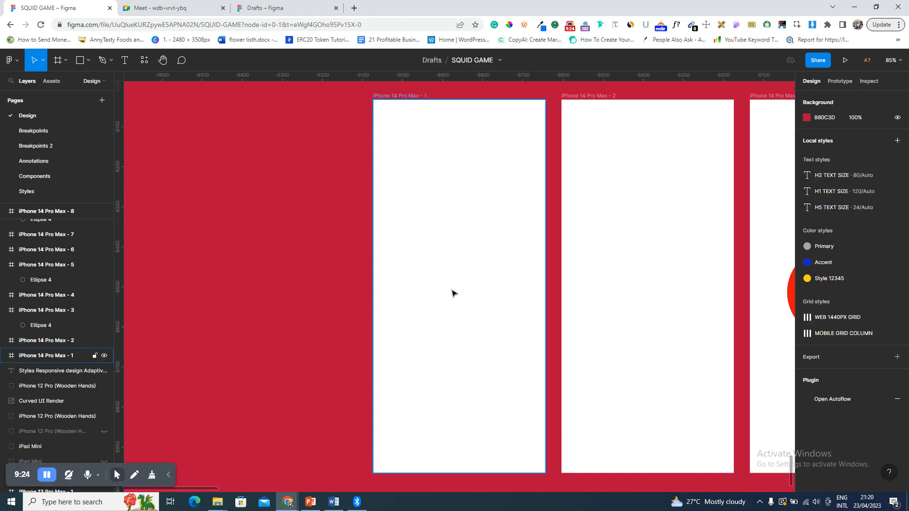
- Delete the whole row of iPhone 14 Pro Max frames below the other designs
right_click(452, 294)
key(shift+1)
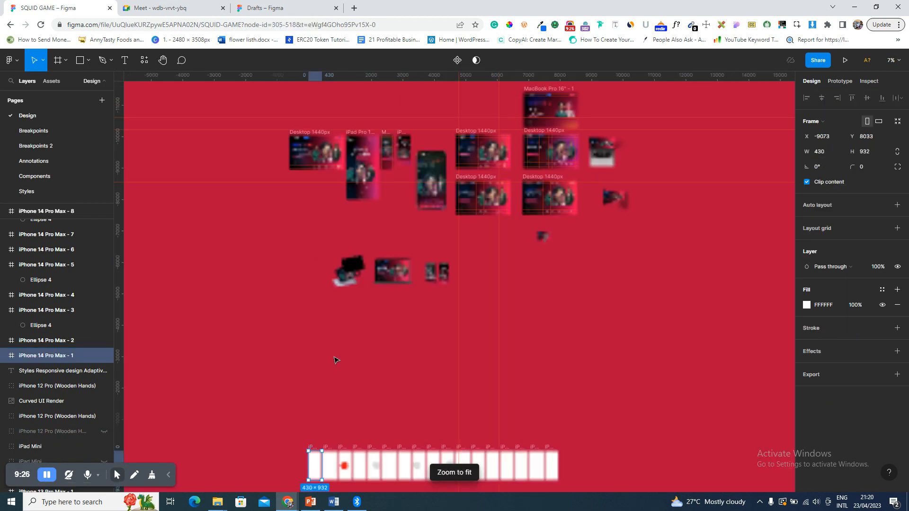
drag(249, 393, 576, 494)
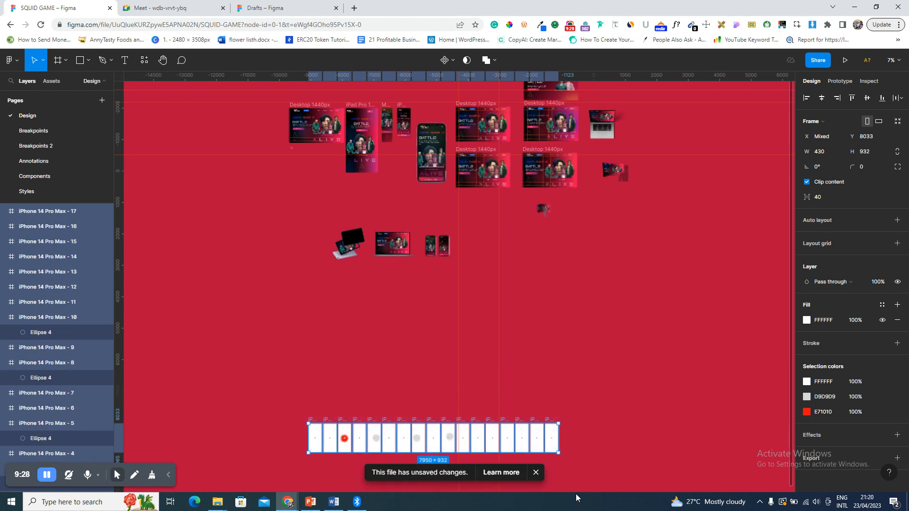
key(Delete)
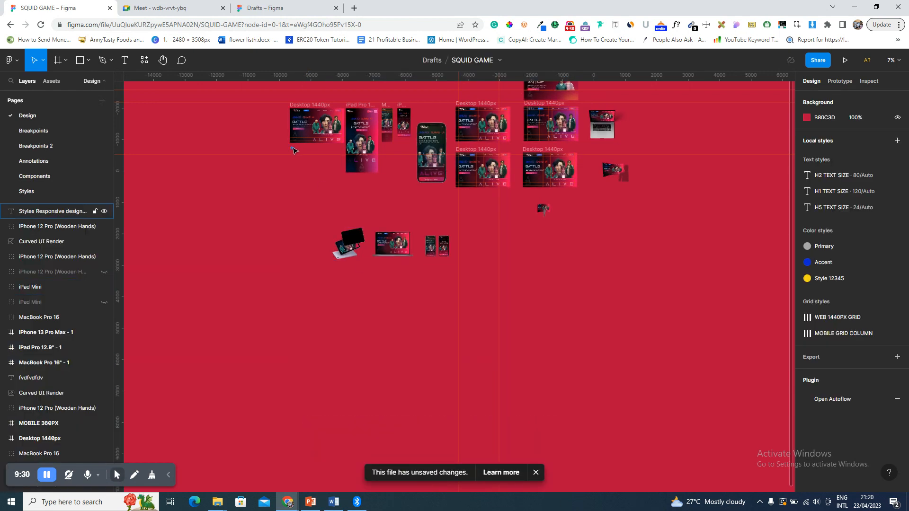
- Examine the numbered class outline text that runs from Styles to Mockups
click(293, 150)
key(shift+2)
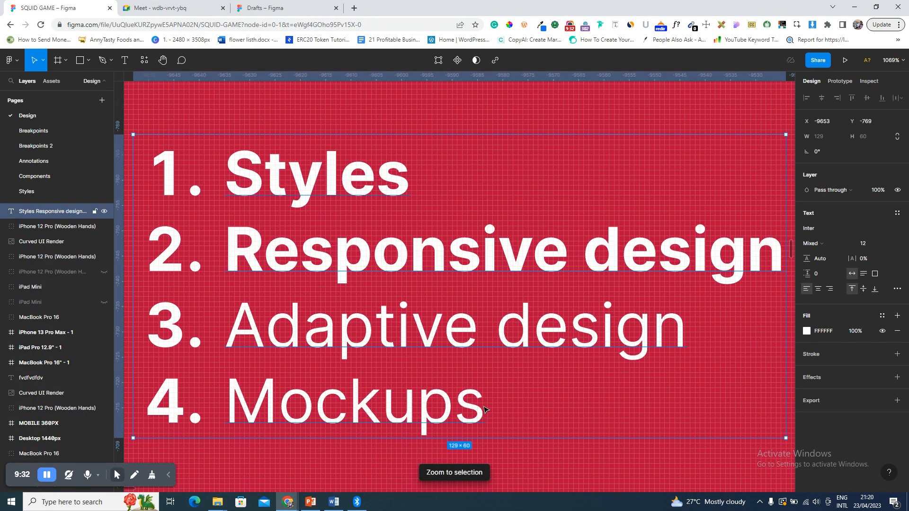
double_click(484, 408)
click(484, 408)
scroll(484, 407, down, 1)
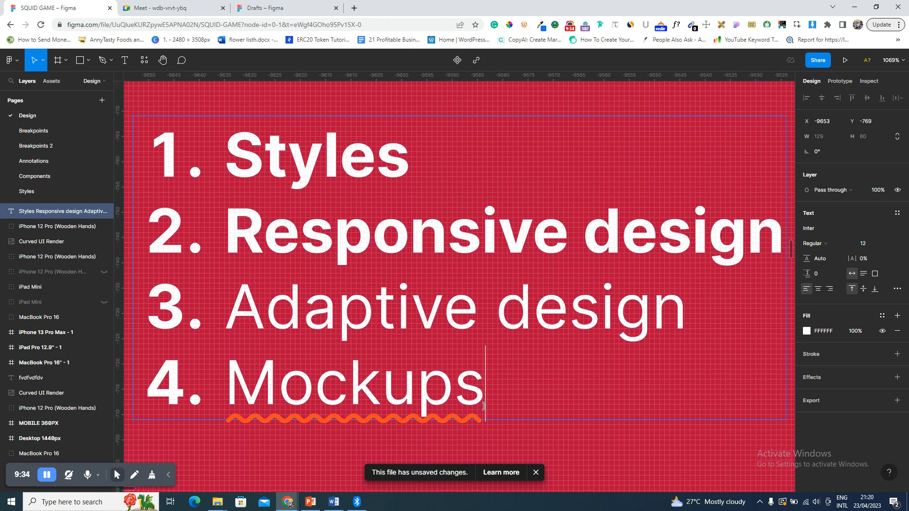
right_click(484, 405)
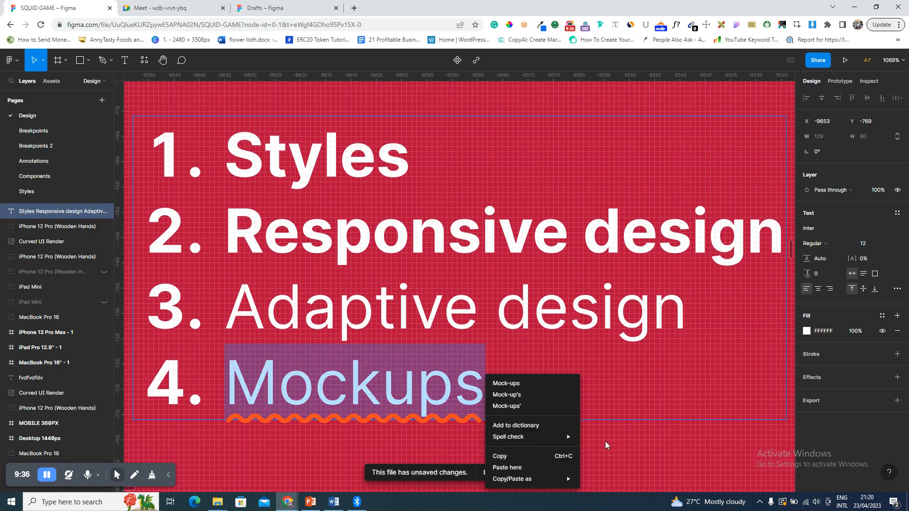
key(Escape)
scroll(609, 453, down, 5)
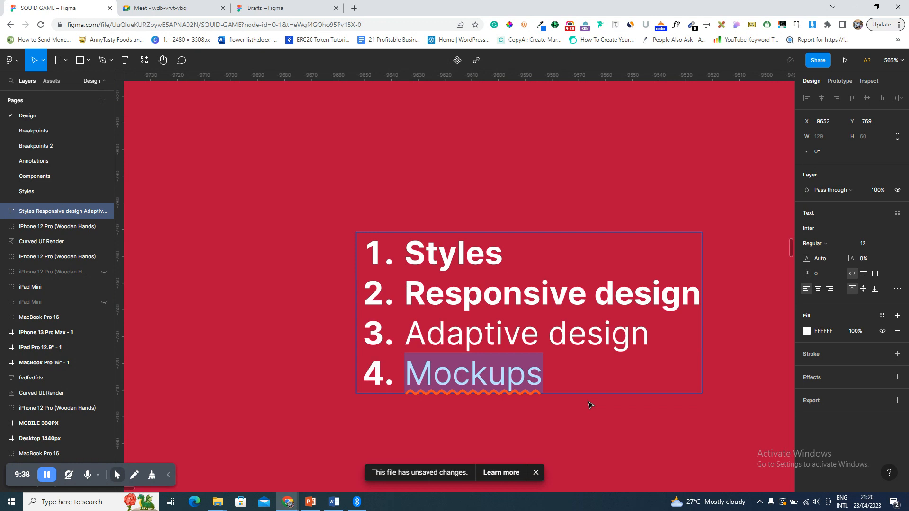
key(Escape)
scroll(590, 403, down, 4)
scroll(492, 237, up, 1)
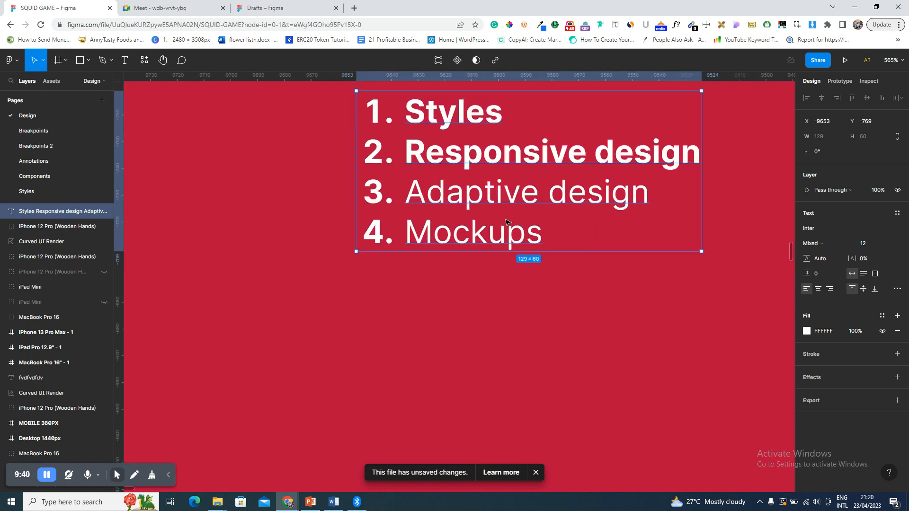
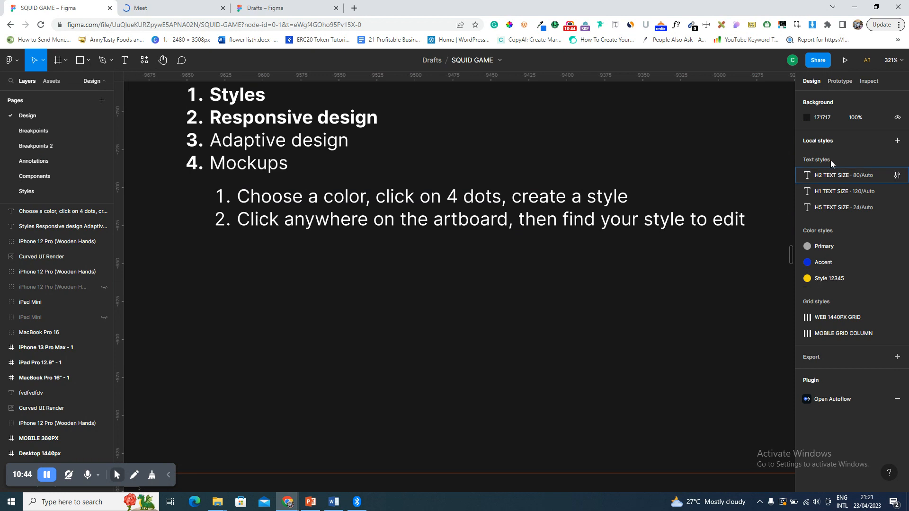
- Draw a circle about 34 × 34 below the numbered notes and set its fill to purple 99089C
click(840, 177)
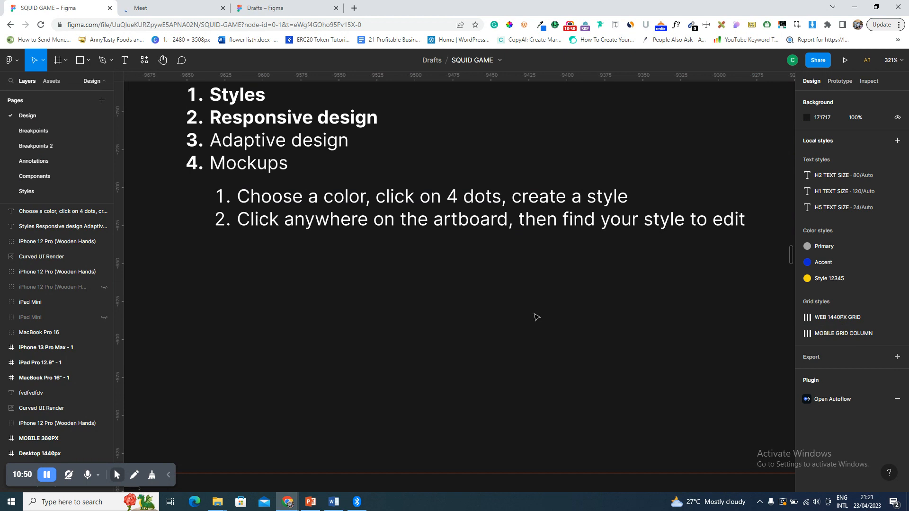
key(o)
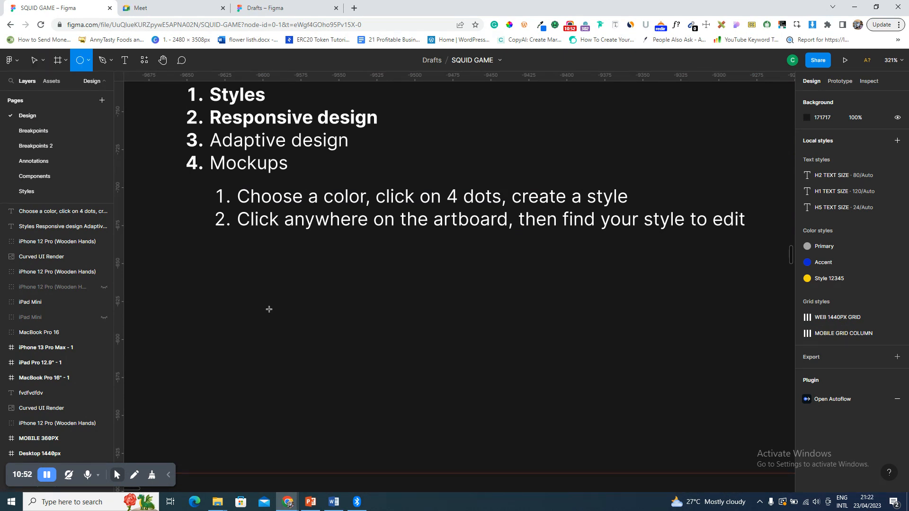
drag(258, 316, 310, 367)
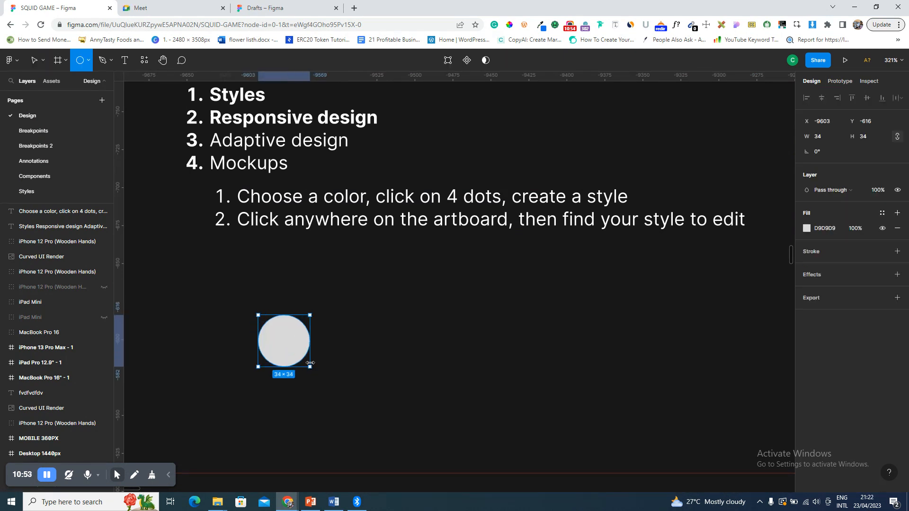
click(805, 229)
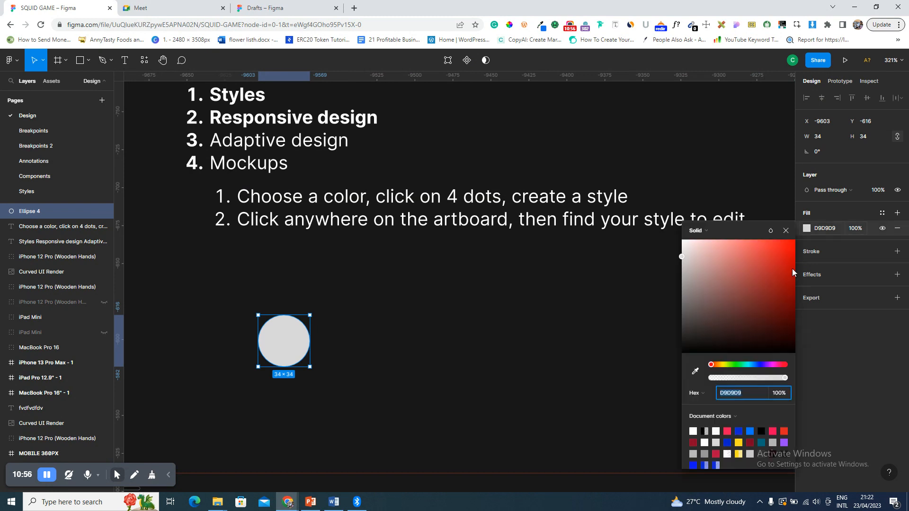
mouse_move(785, 278)
mouse_down()
mouse_move(791, 263)
mouse_move(789, 283)
mouse_up()
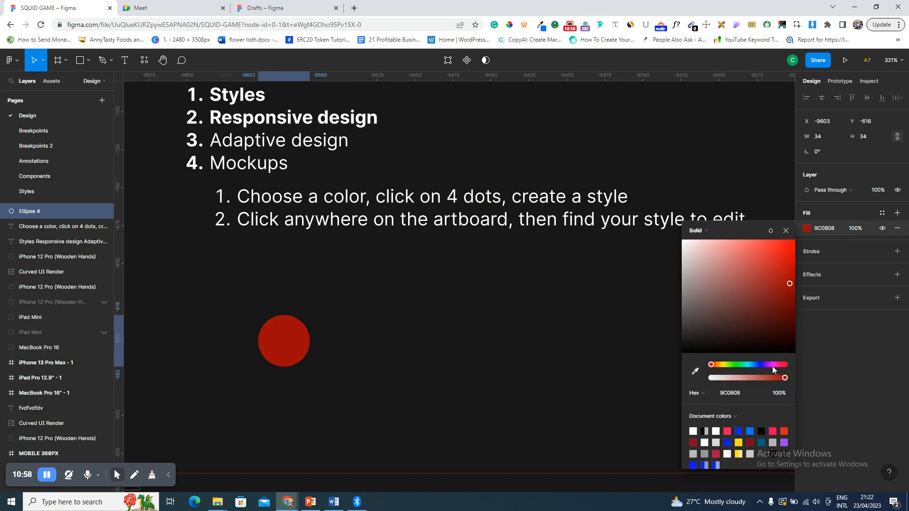
click(772, 364)
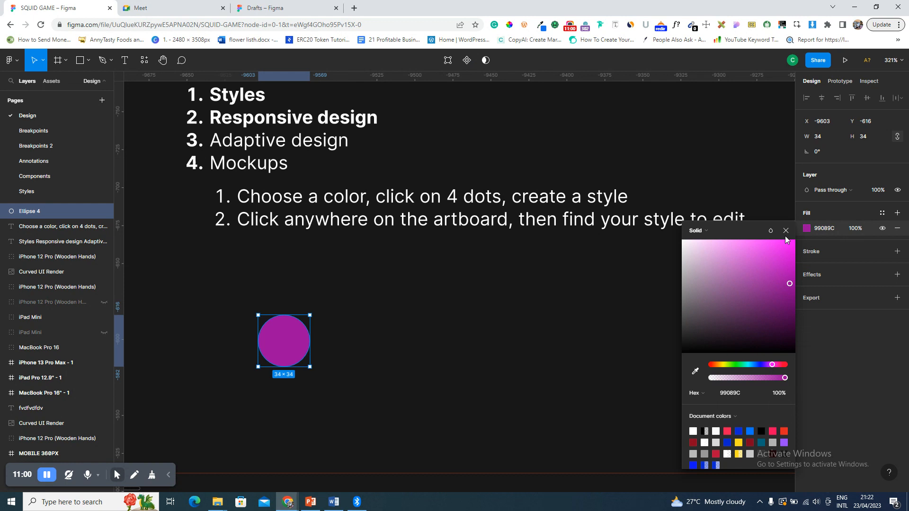
click(787, 231)
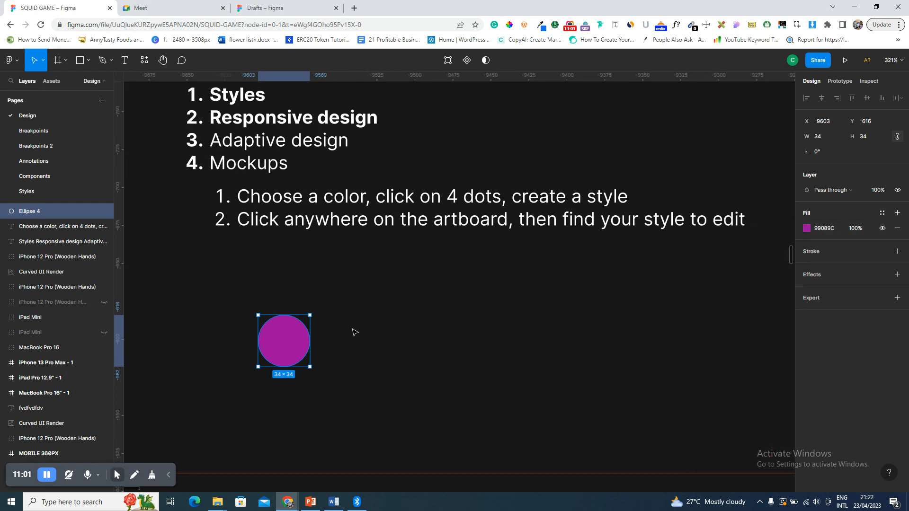
- Save the circle's purple fill as a new color style named Purple and deselect the circle
click(882, 215)
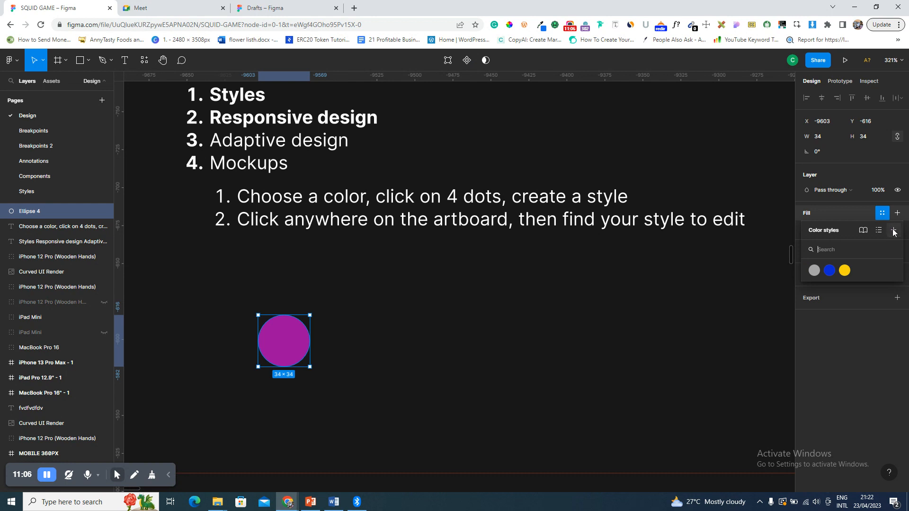
click(893, 231)
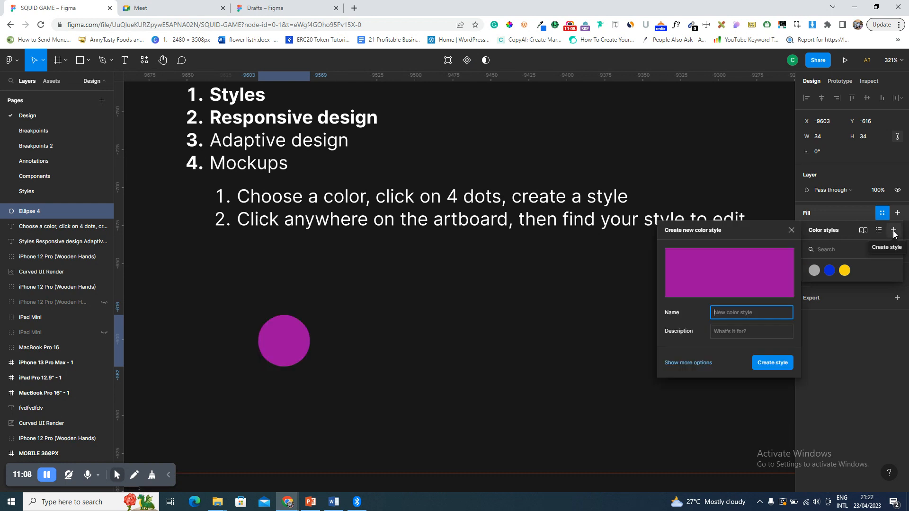
text(Purple)
key(Return)
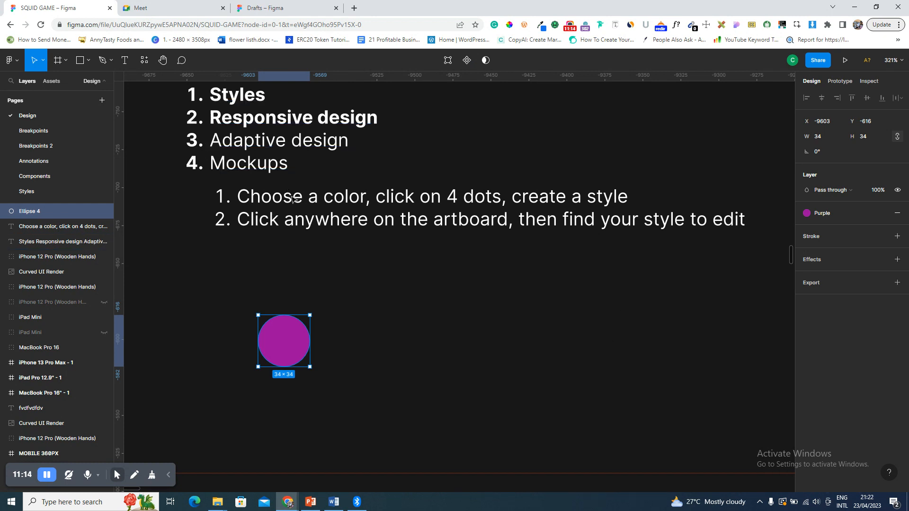
click(586, 364)
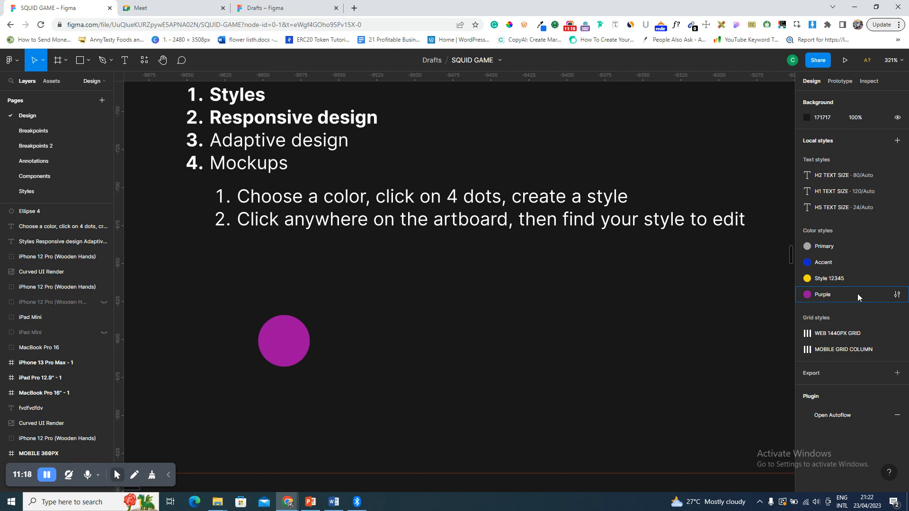
- Delete the Primary, Accent, Style 12345 and Purple color styles from the local styles
click(808, 246)
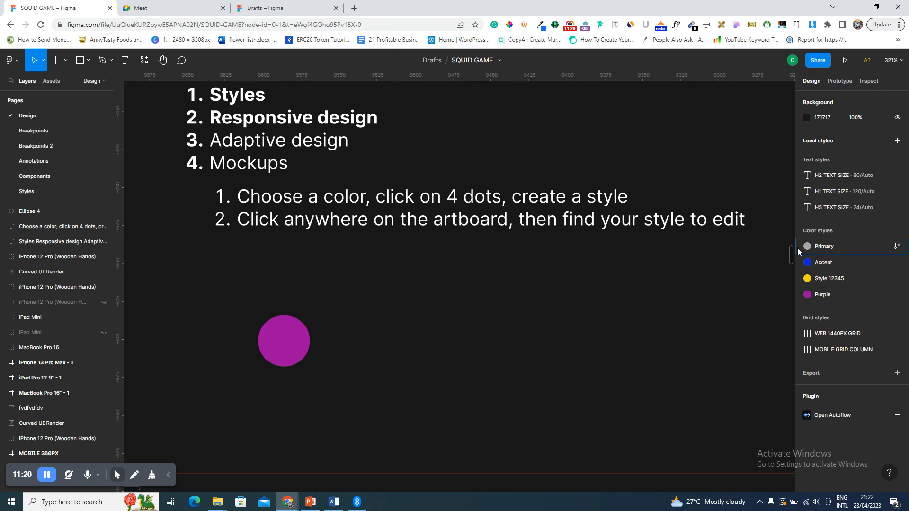
drag(801, 247, 809, 292)
key(Delete)
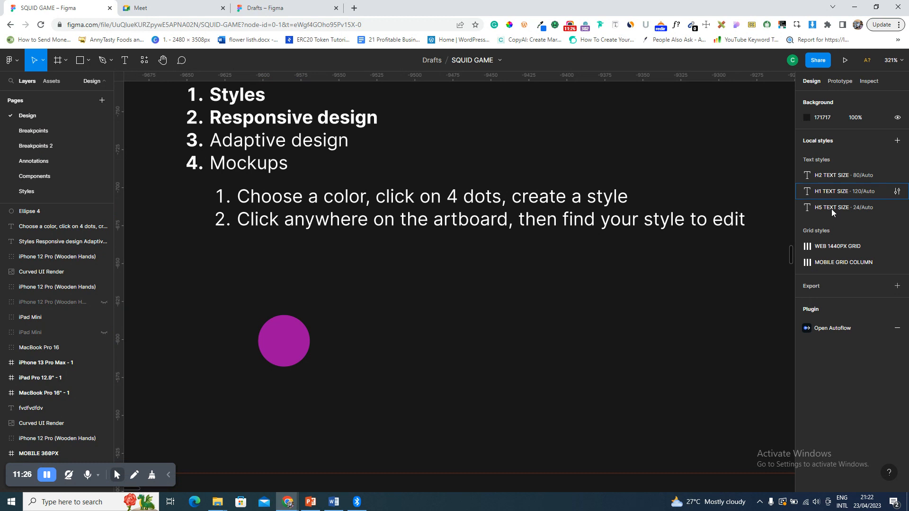
- Create a color style named Purple from the circle's 99089C fill and deselect the circle
click(285, 335)
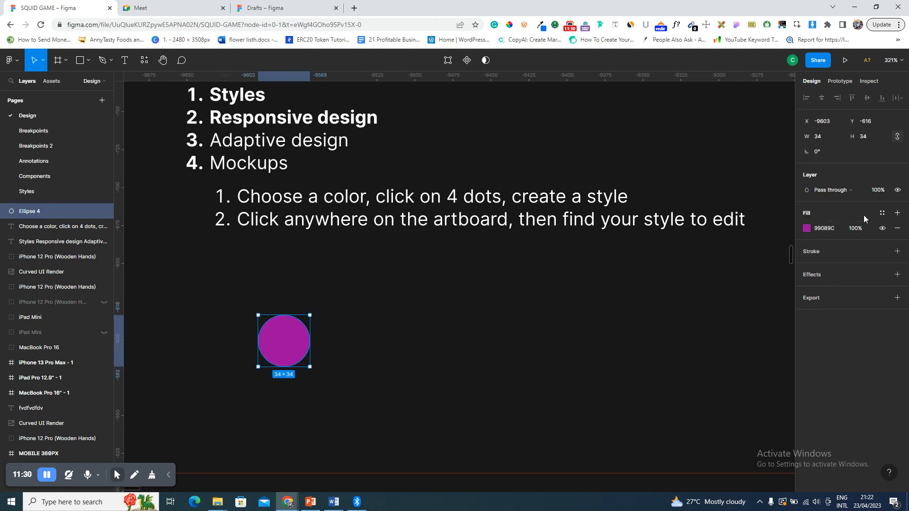
click(876, 214)
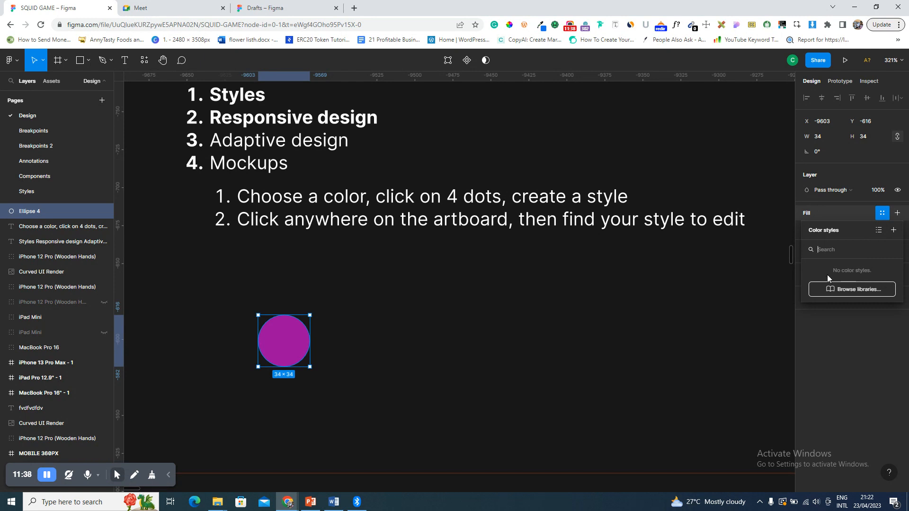
click(894, 231)
text(Purp)
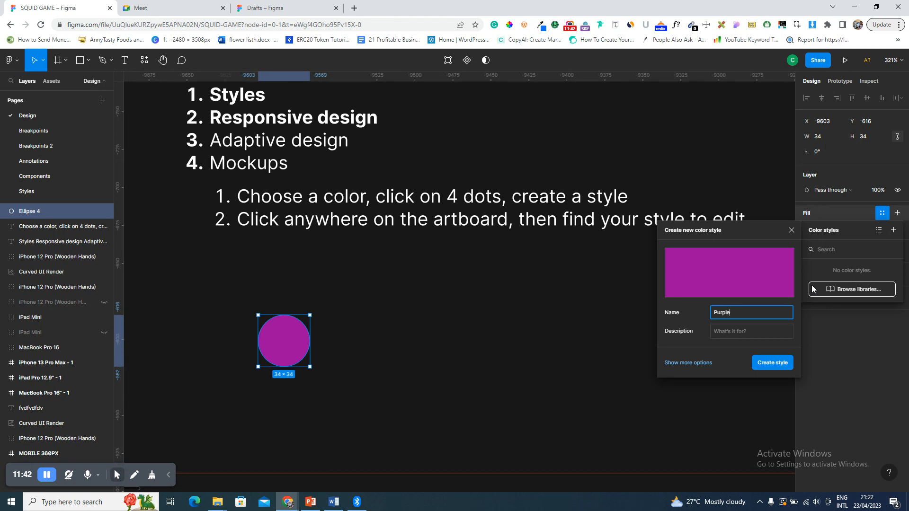
text(le)
key(Return)
click(718, 289)
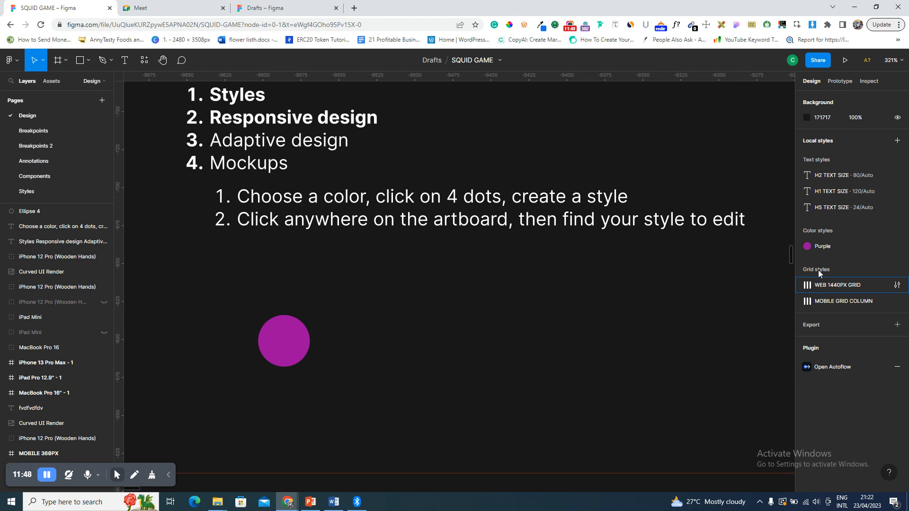
- Add an iPhone 8 frame of 375 × 667 and move it next to the purple circle below the numbered notes
key(f)
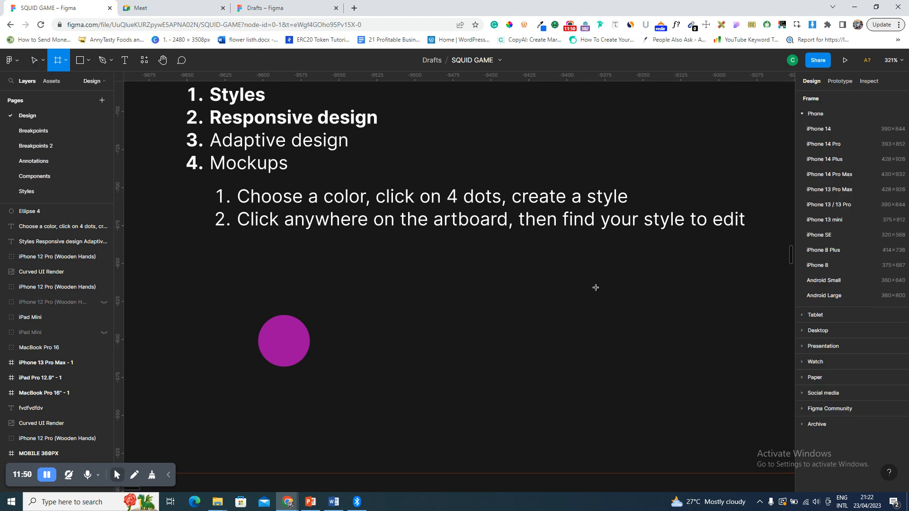
click(835, 263)
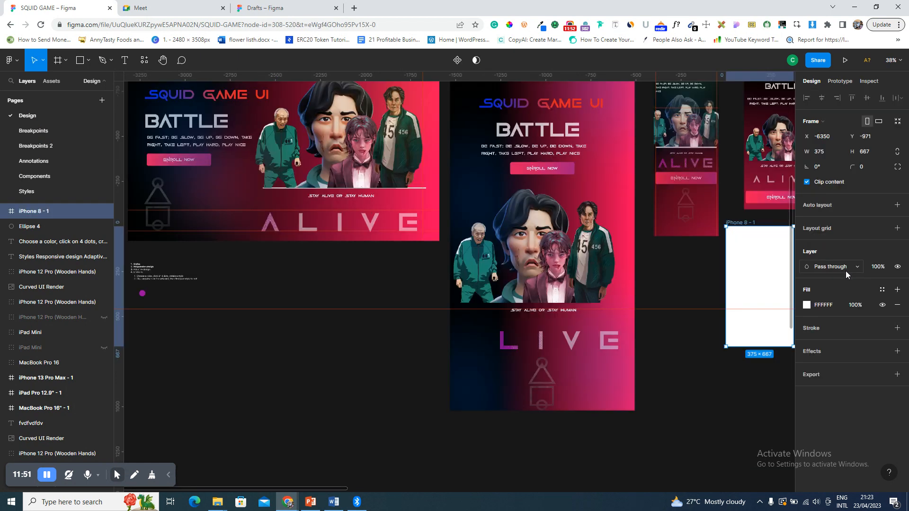
drag(745, 324, 258, 310)
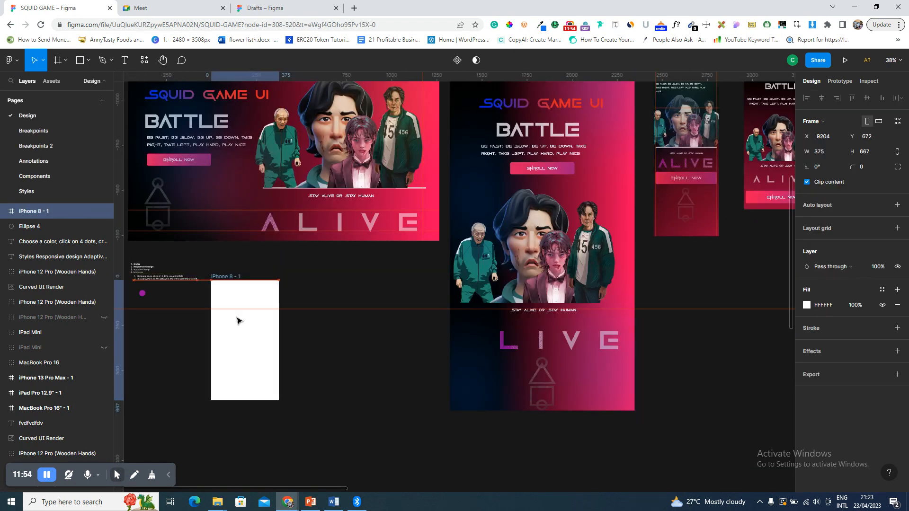
key(shift+2)
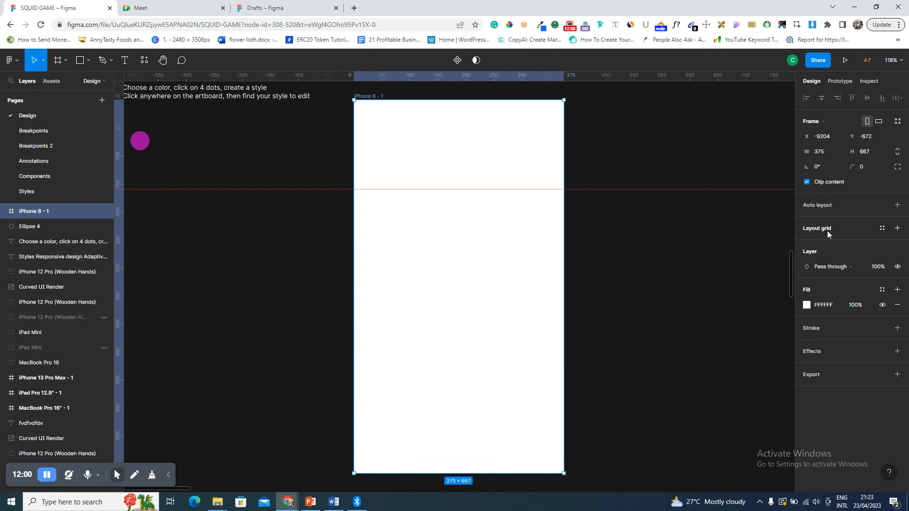
- Switch to the Google Meet call, check the recording status and in-call messages, and return to the SQUID GAME file in Figma
click(159, 6)
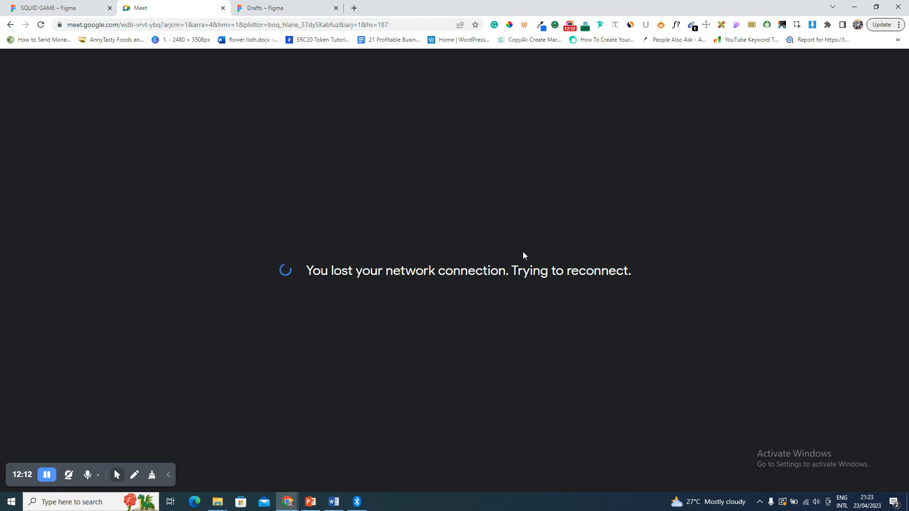
click(570, 24)
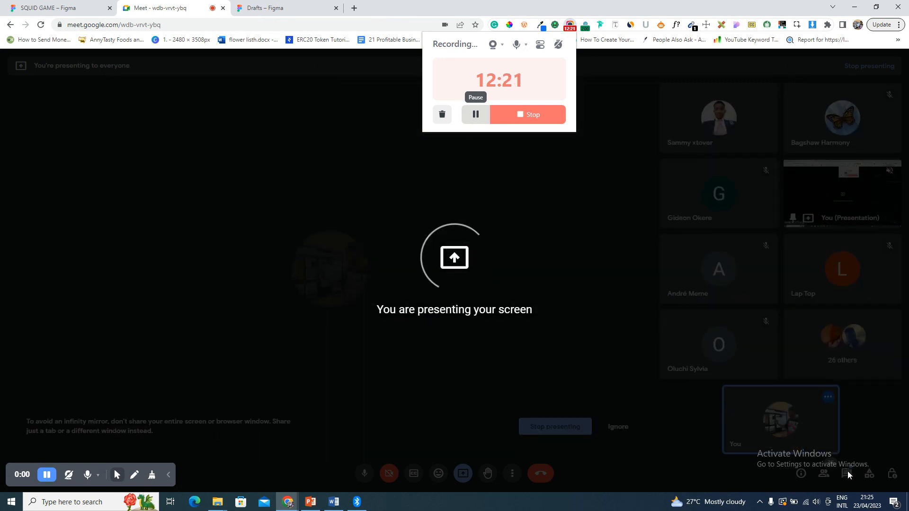
click(631, 194)
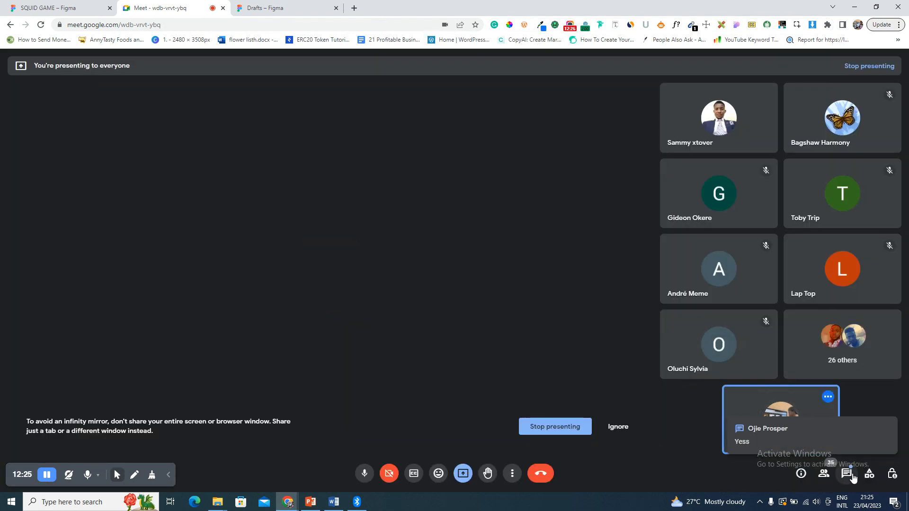
click(848, 474)
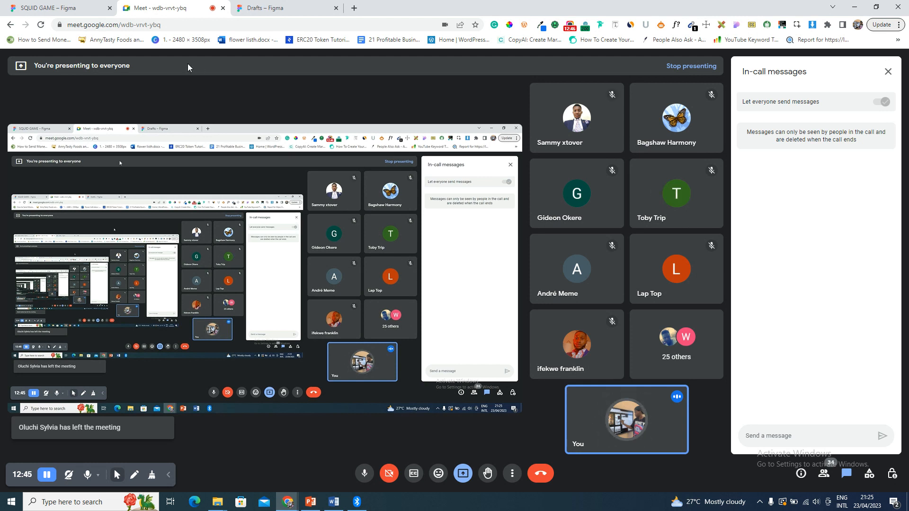
click(94, 6)
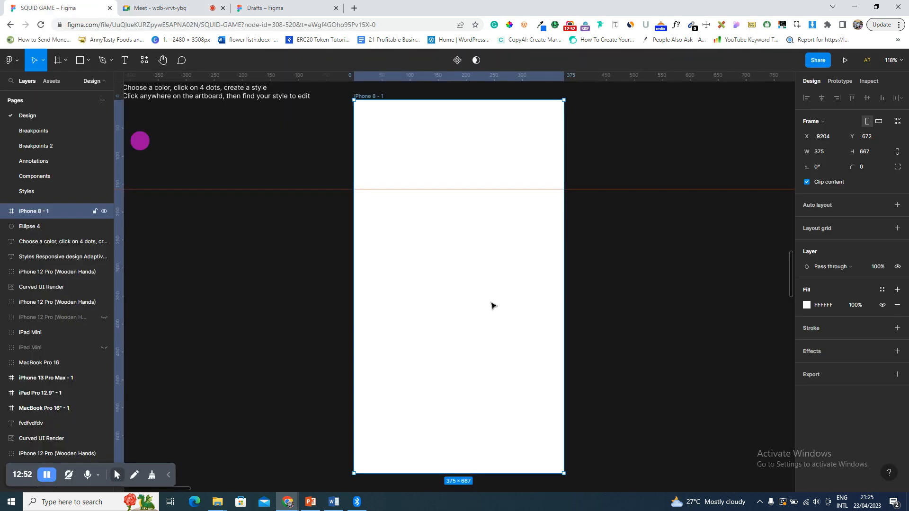
- Delete the purple circle beside the iPhone 8 - 1 frame
scroll(351, 298, left, 3)
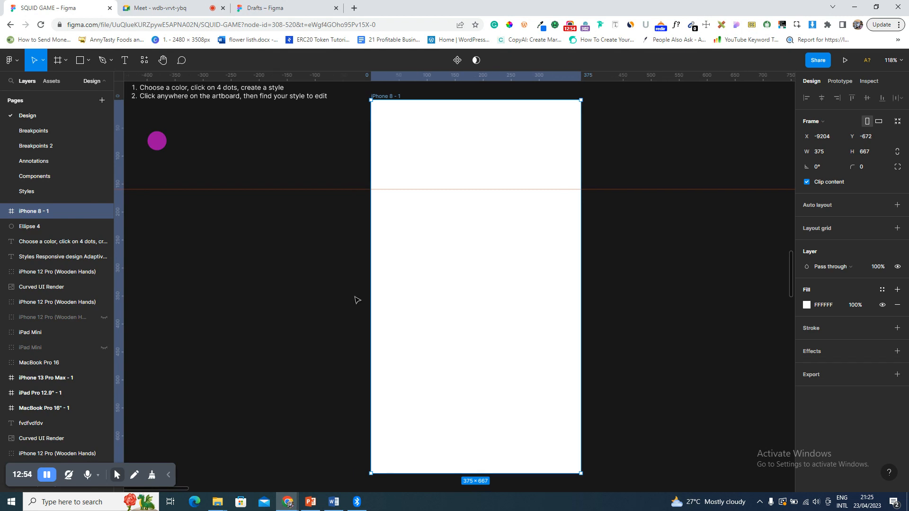
click(220, 141)
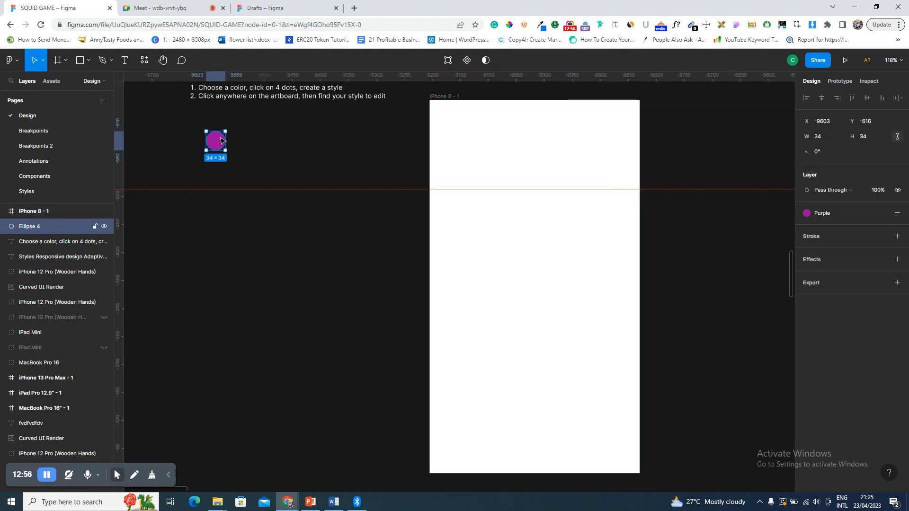
key(Delete)
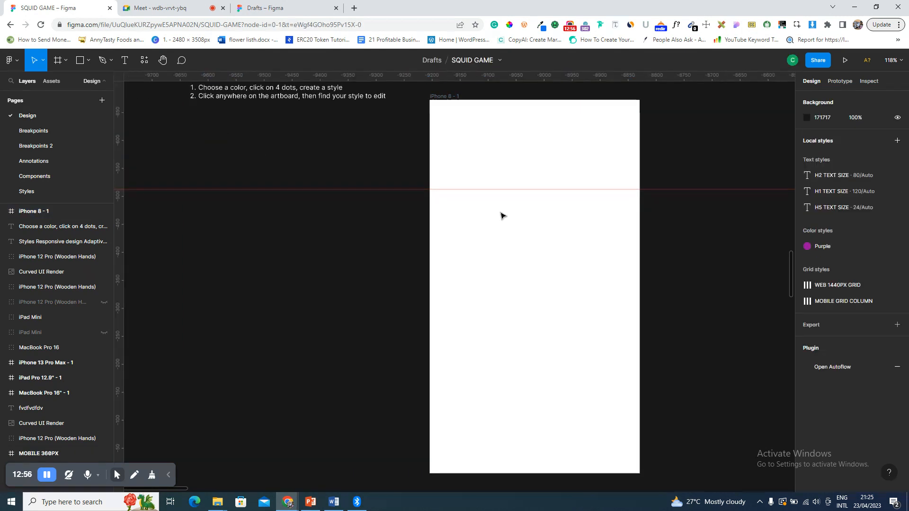
- Change the fill of the iPhone 8 - 1 frame to blue 2755C9
click(444, 98)
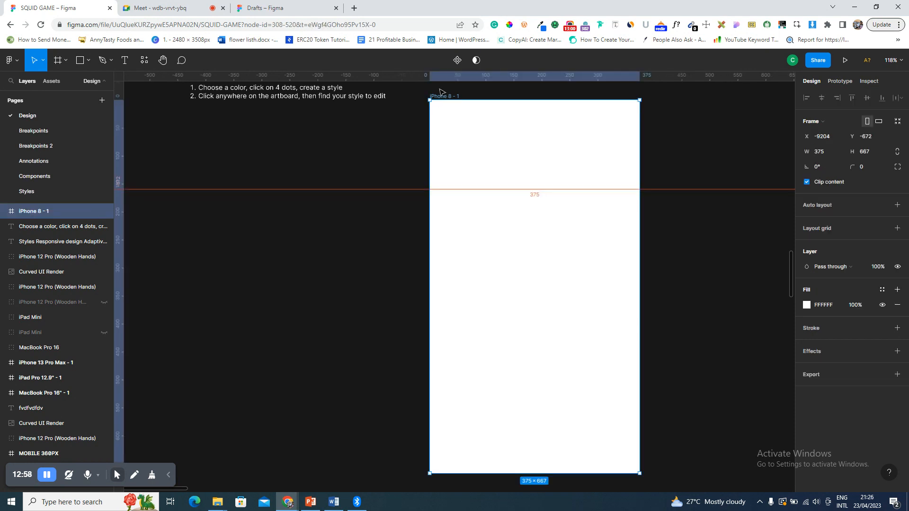
click(807, 305)
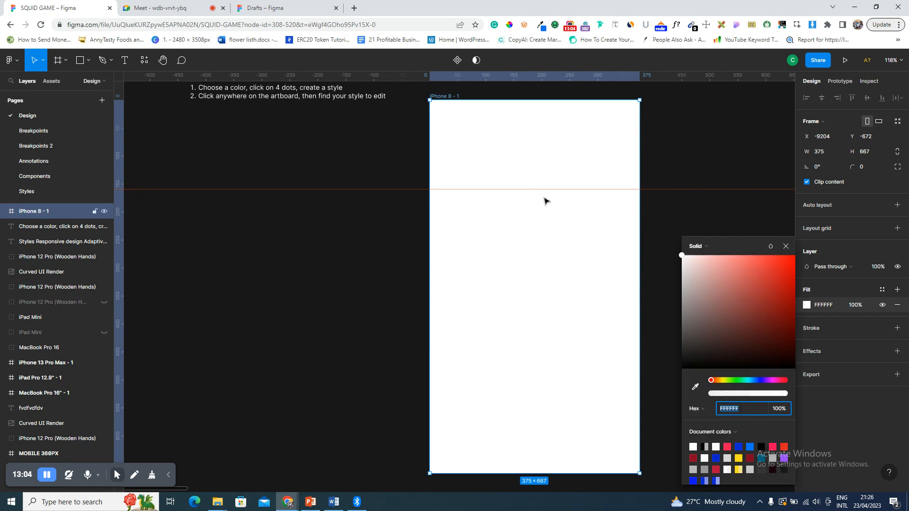
click(756, 381)
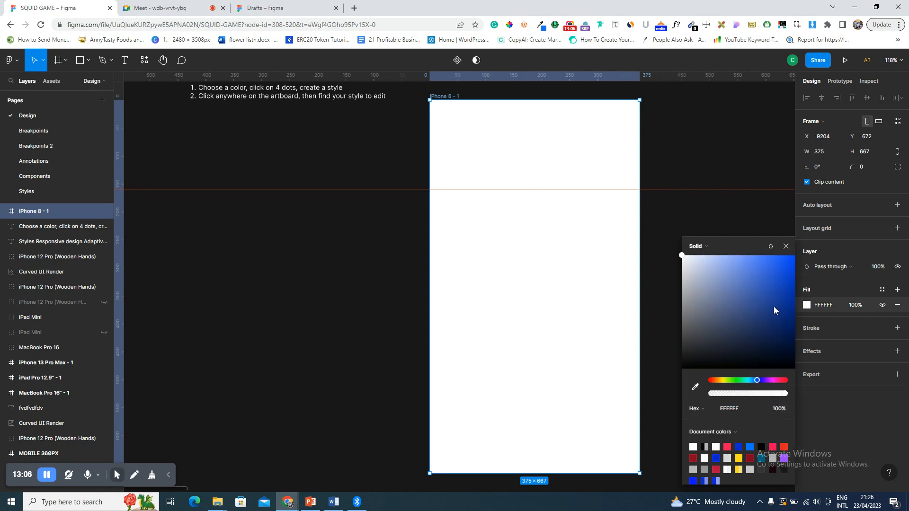
drag(774, 310, 773, 279)
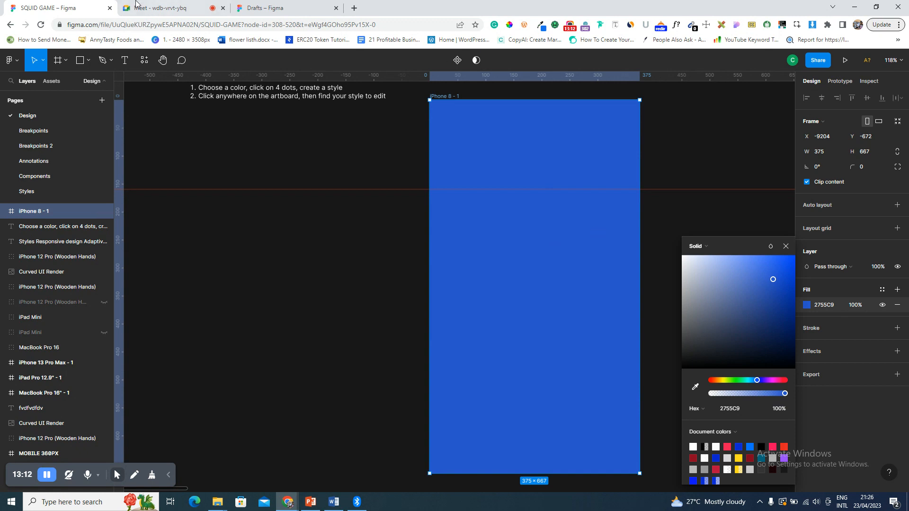
- Switch to the Google Meet call and admit the participant waiting to join
click(153, 7)
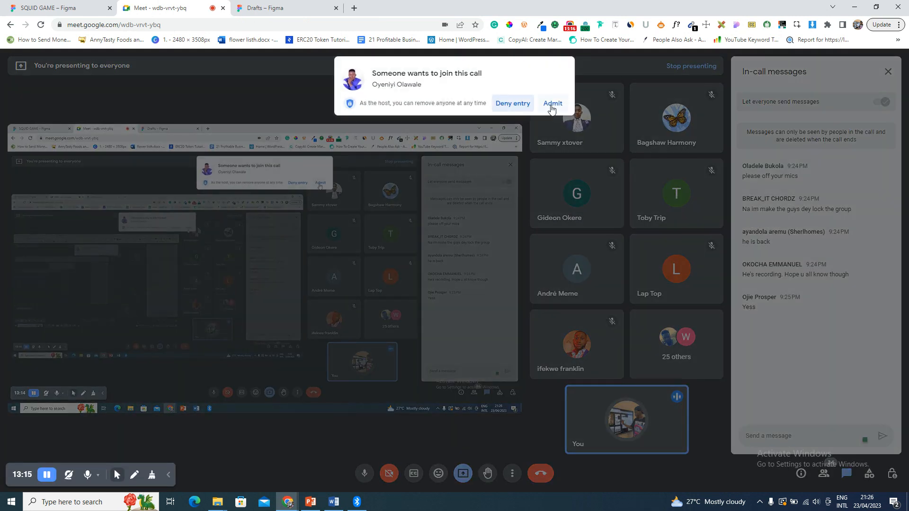
click(551, 107)
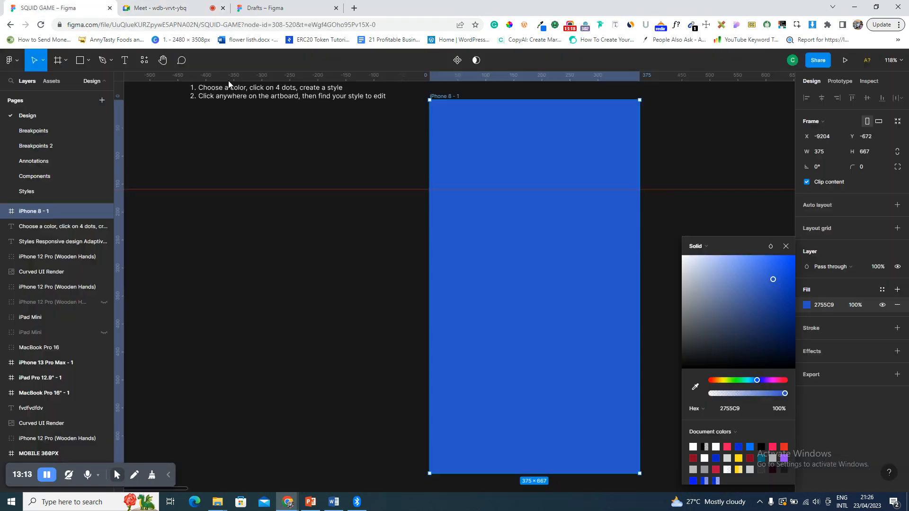
- Save the iPhone 8 - 1 frame's fill as a color style named Blue and deselect the frame
click(882, 292)
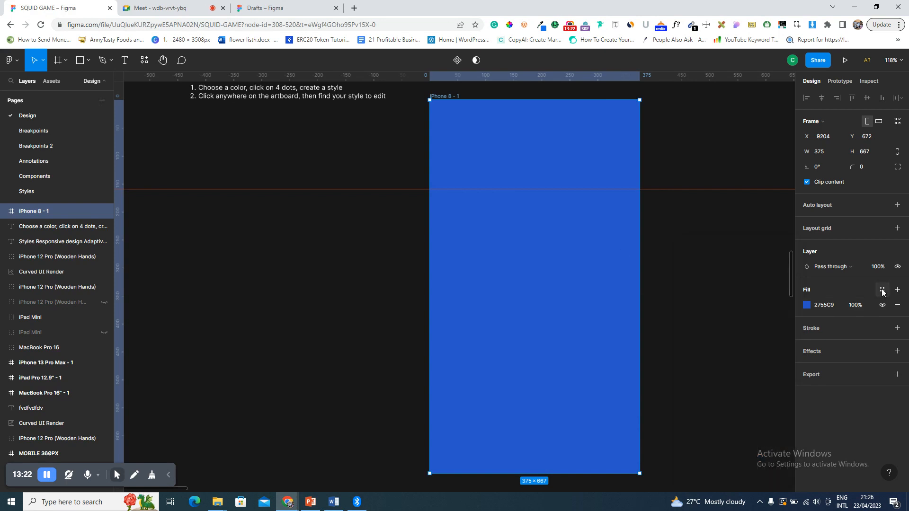
click(882, 292)
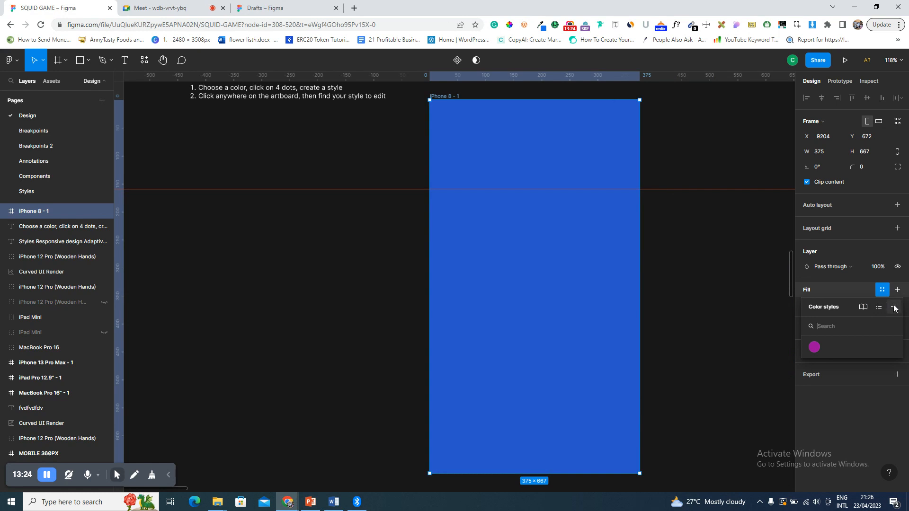
click(894, 307)
text(Blue)
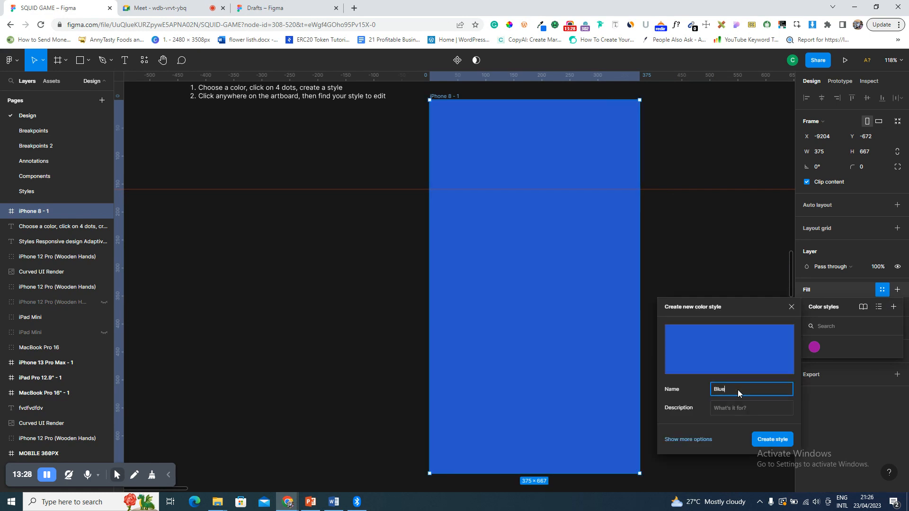
key(Return)
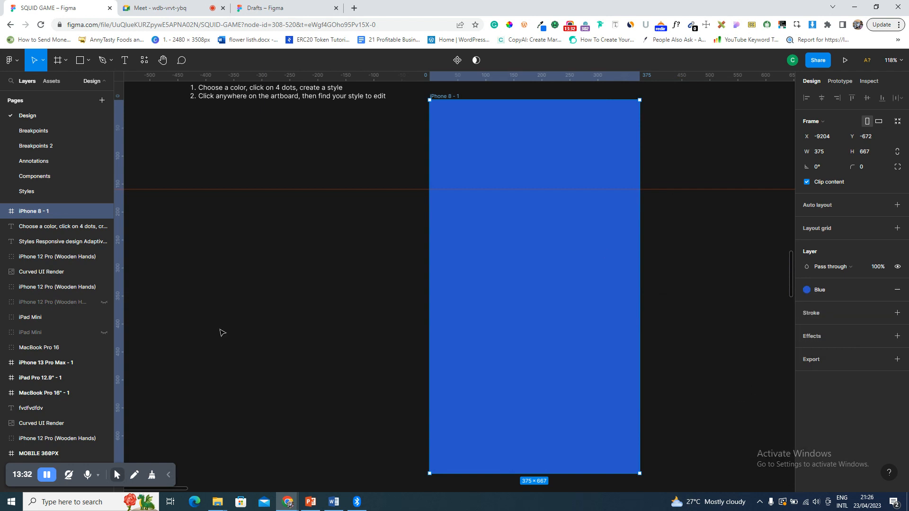
click(280, 291)
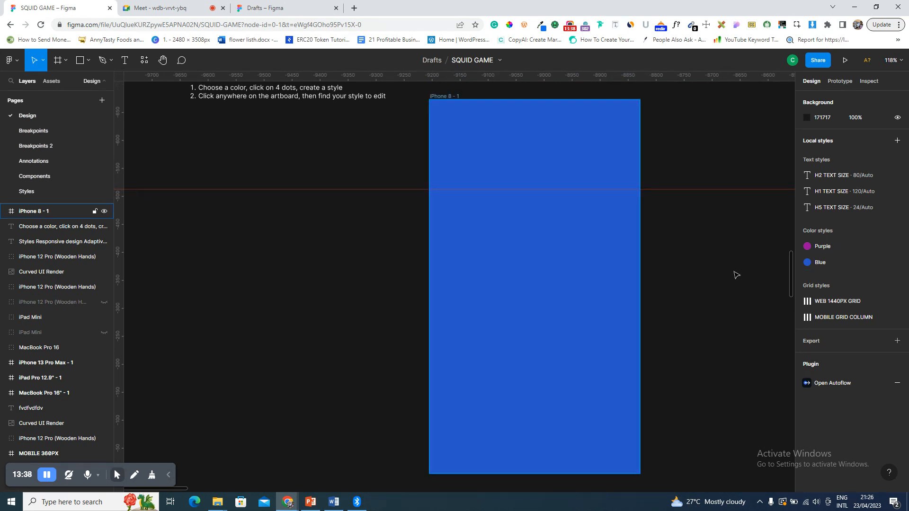
- Draw a star about 182 × 182 on the empty canvas beside the iPhone 8 - 1 frame
click(576, 271)
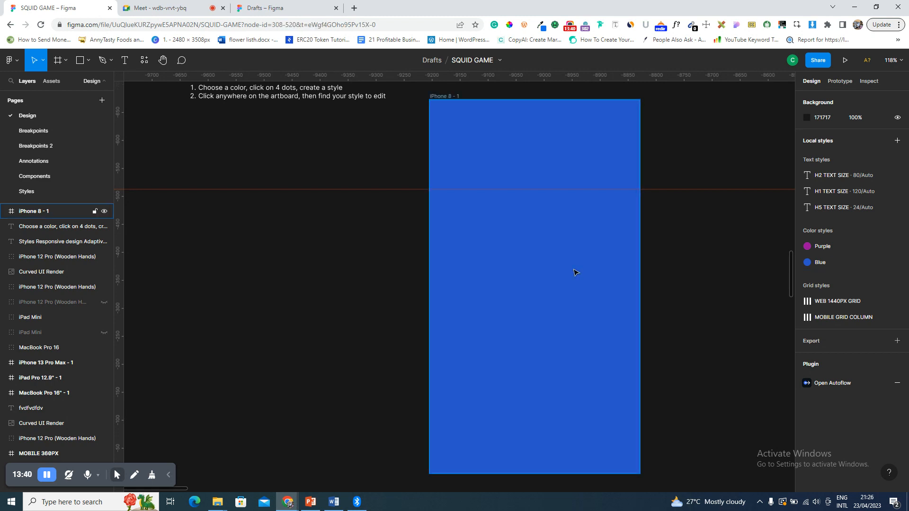
key(o)
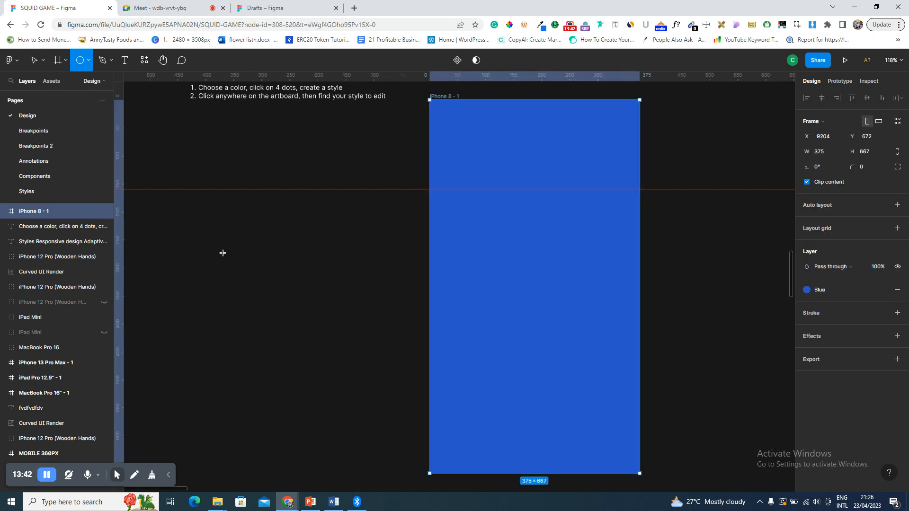
click(88, 62)
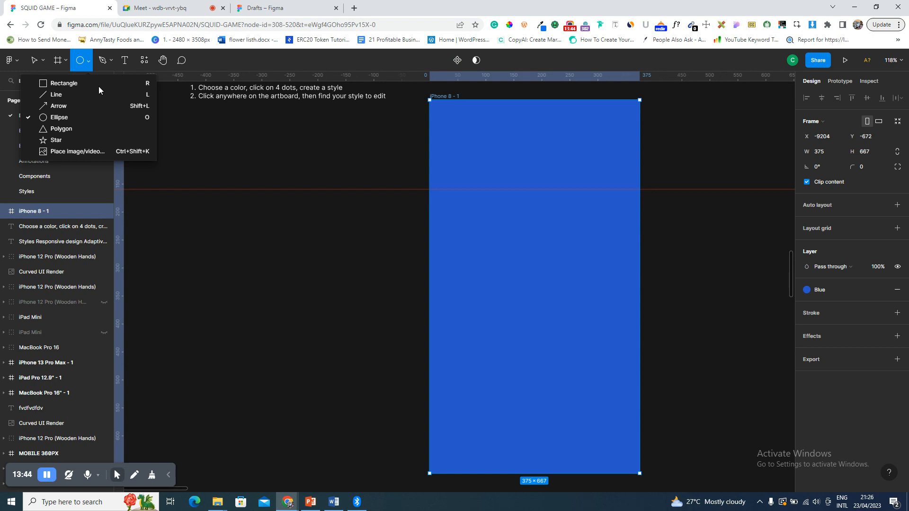
click(87, 140)
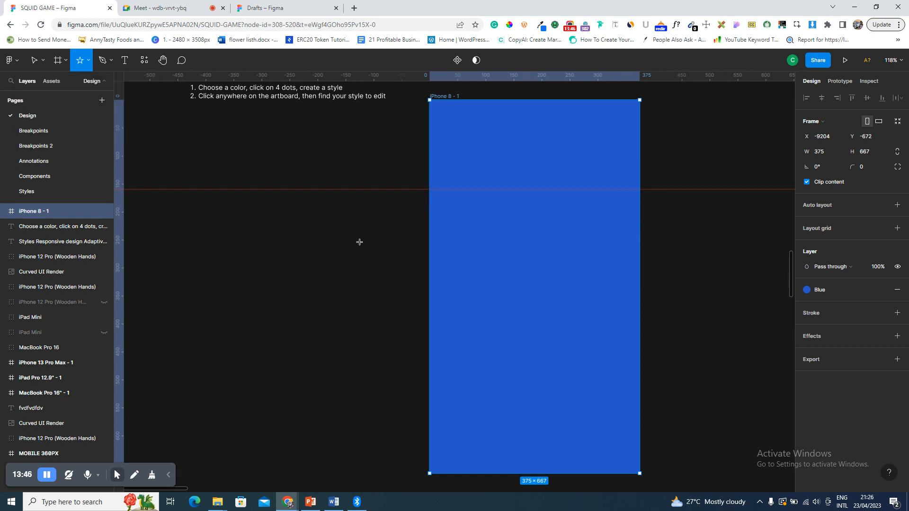
drag(231, 230, 333, 332)
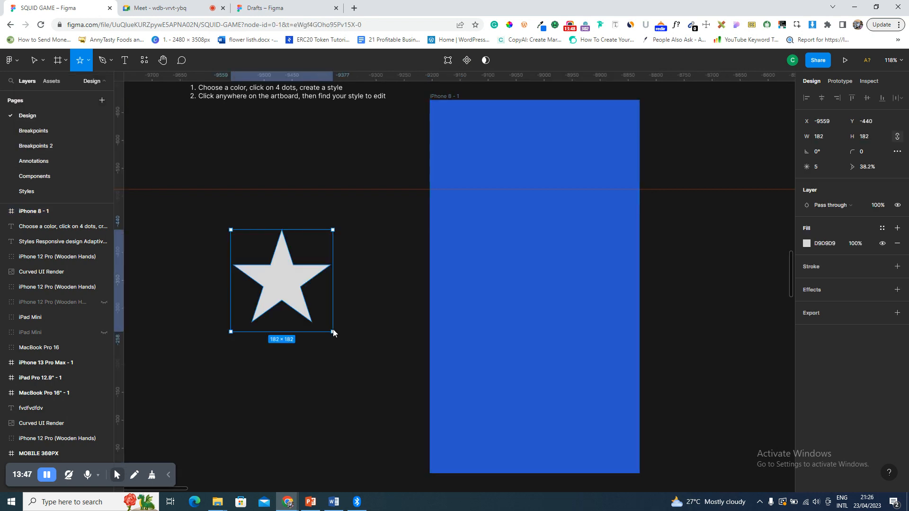
- Set the star's fill to magenta C419E0 and look at the saved color styles without applying one
click(806, 244)
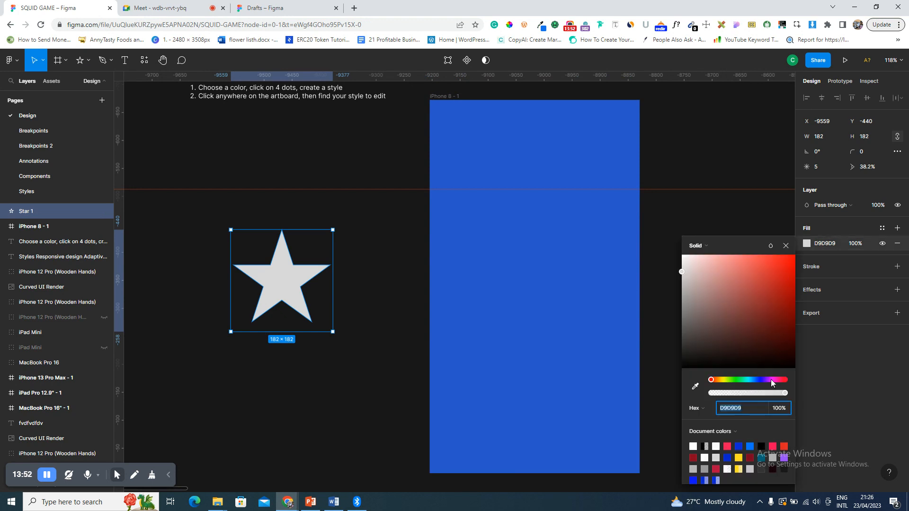
click(771, 379)
click(783, 268)
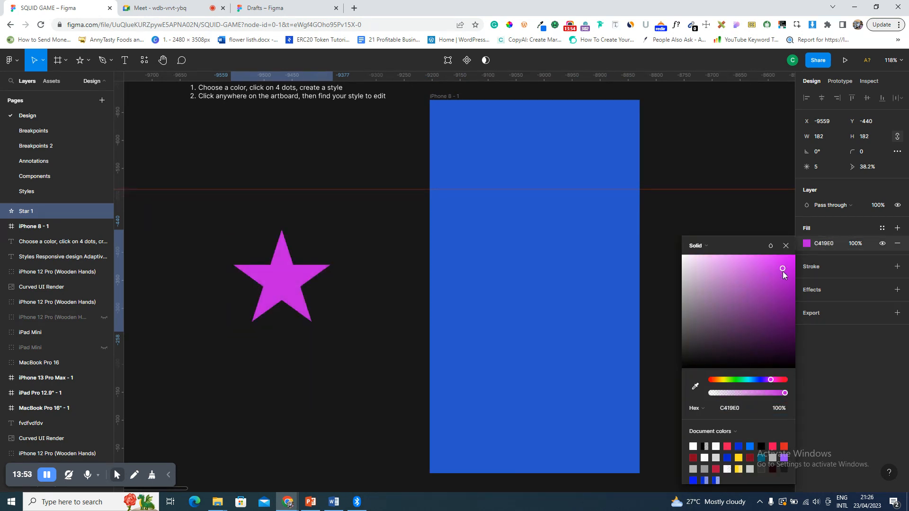
click(882, 228)
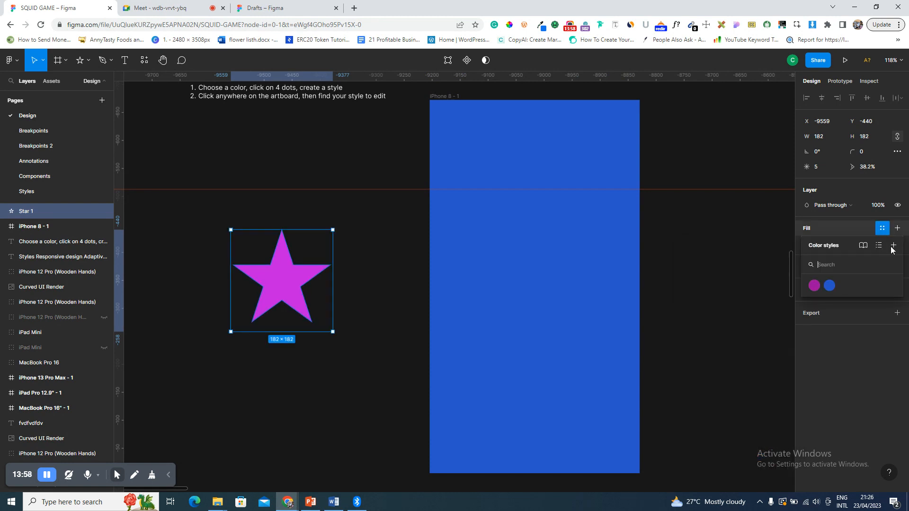
click(814, 234)
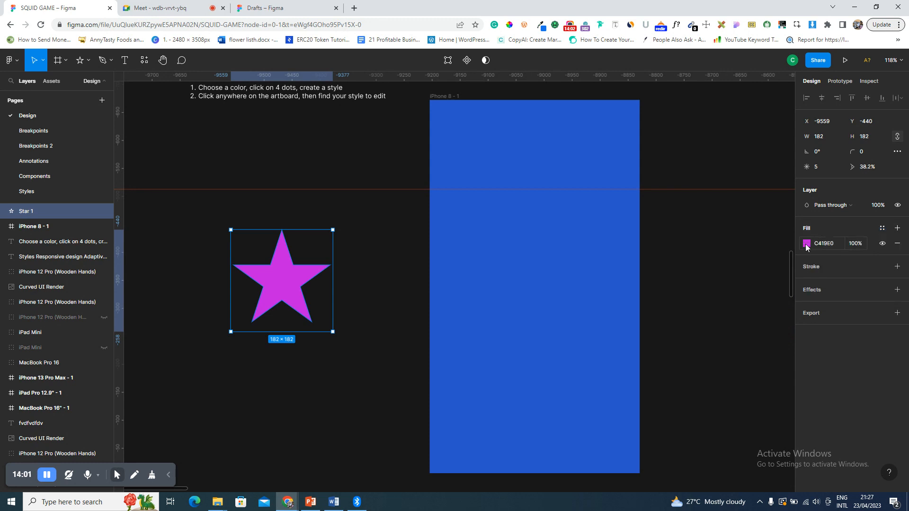
- Glance at the Google Meet call, return to the SQUID GAME file and change the star's fill to turquoise 19E0BC
click(807, 245)
click(159, 8)
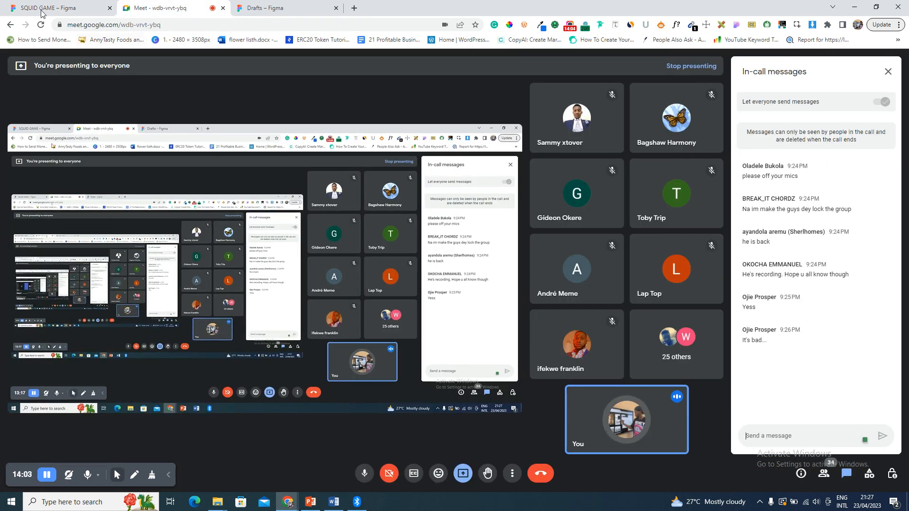
click(42, 9)
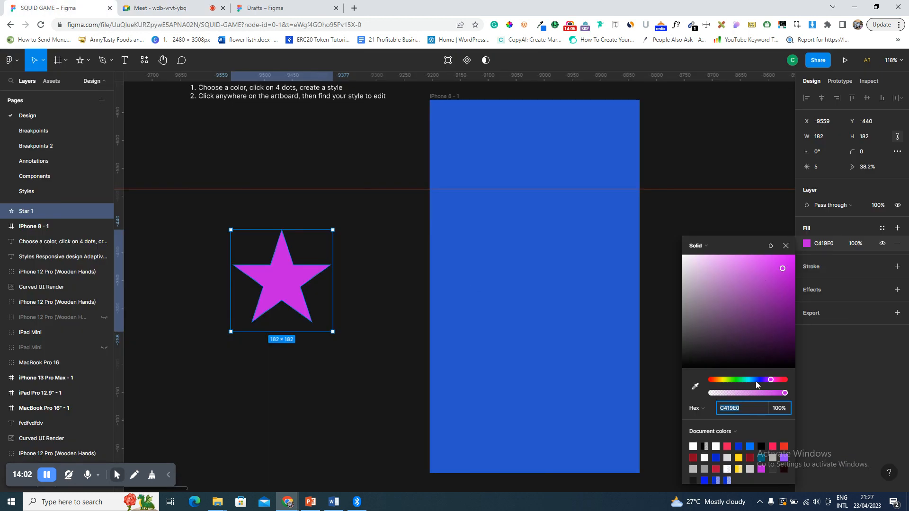
drag(754, 380, 745, 380)
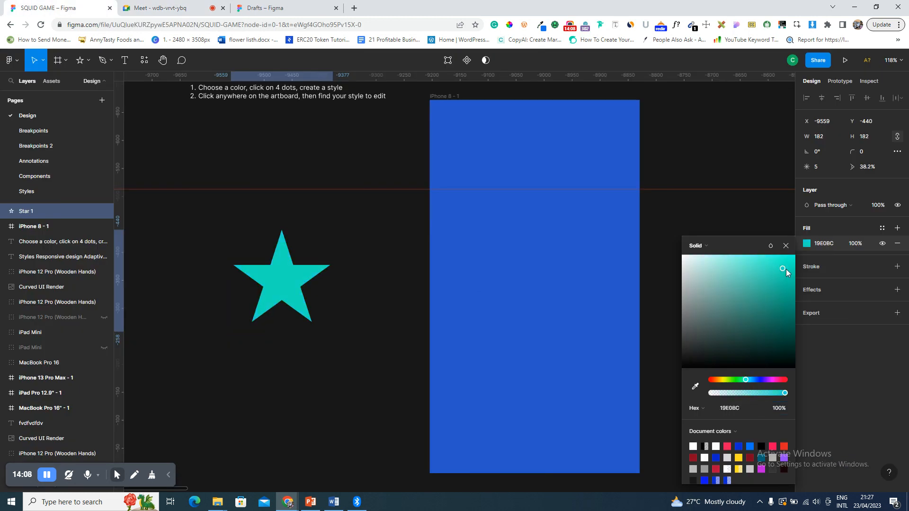
- Save the star's turquoise fill as a color style named Star color
click(882, 228)
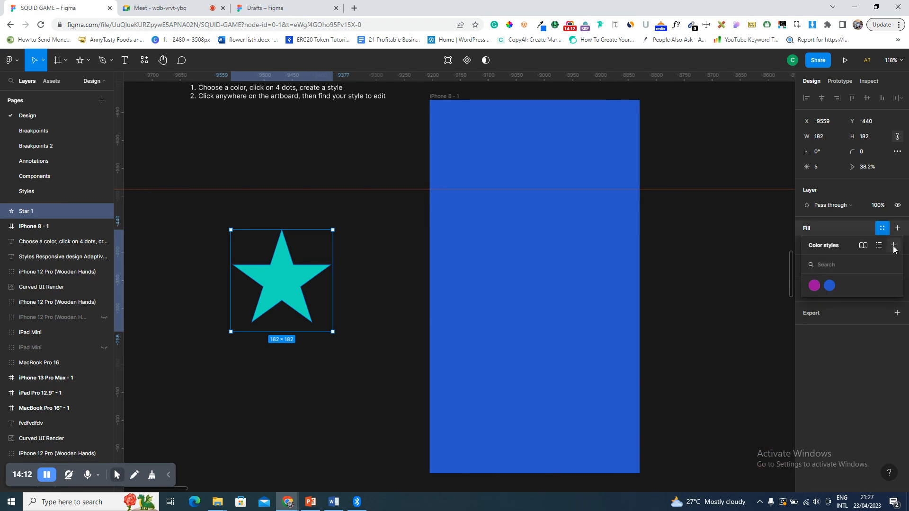
click(894, 246)
text(Star color)
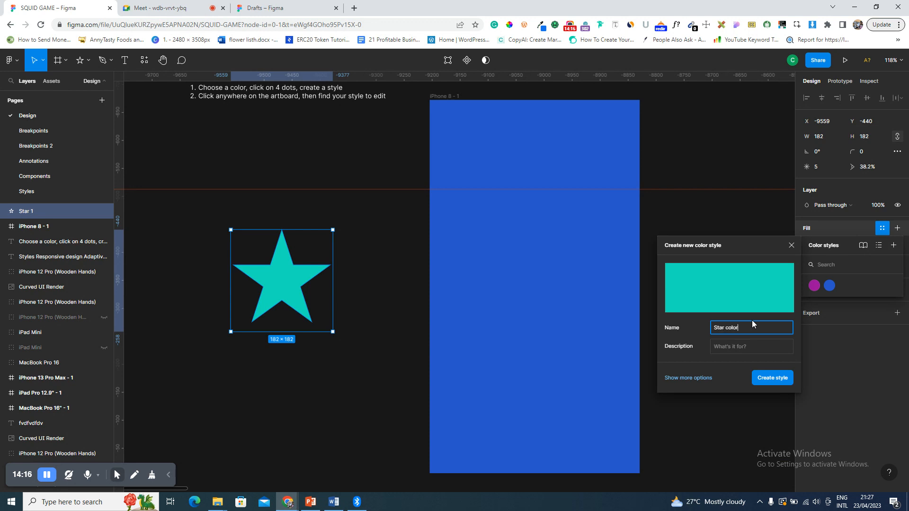
key(Return)
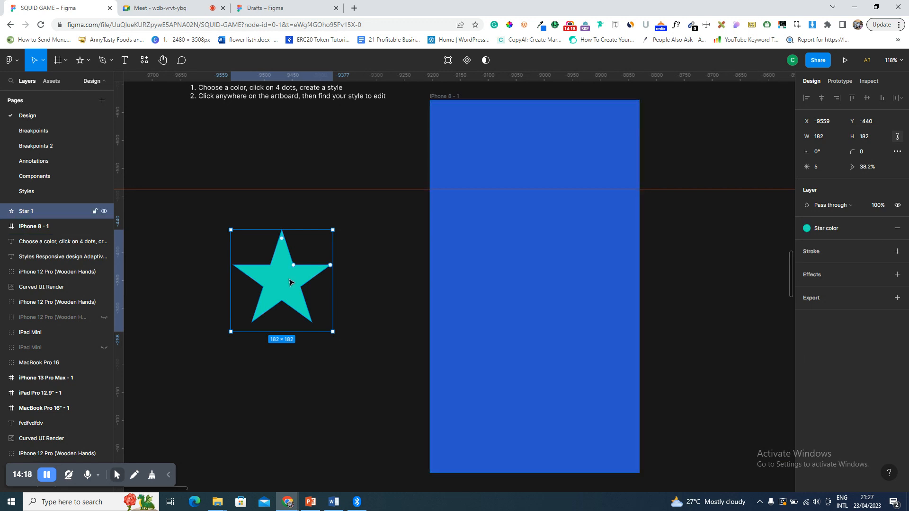
- Draw a second star about 144 × 144 above the first one and apply the Star color style to it
click(80, 61)
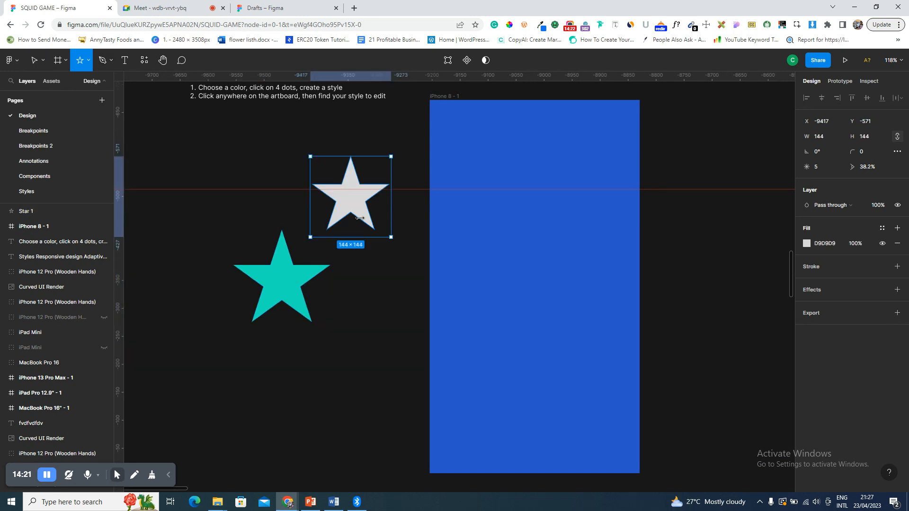
drag(311, 156, 391, 237)
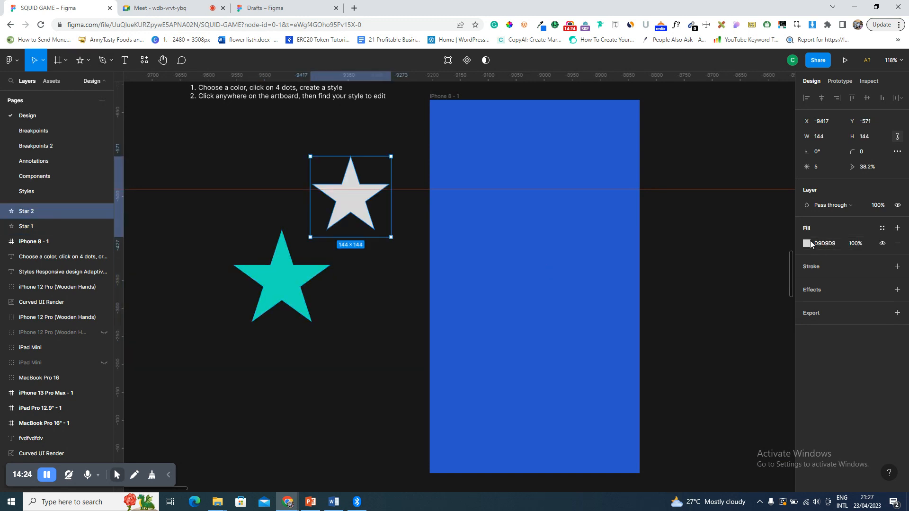
click(884, 228)
click(845, 286)
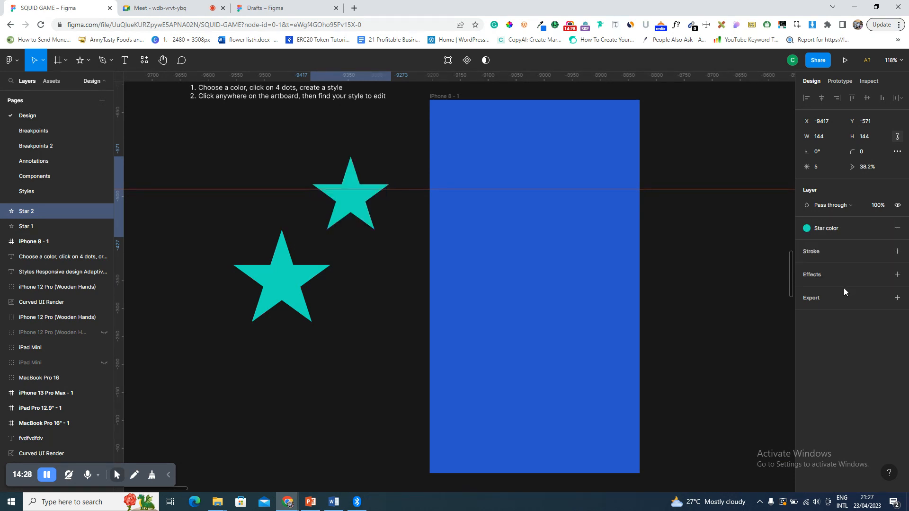
- Edit the Star color style from the local styles, changing its color to pink DD3E77
click(396, 299)
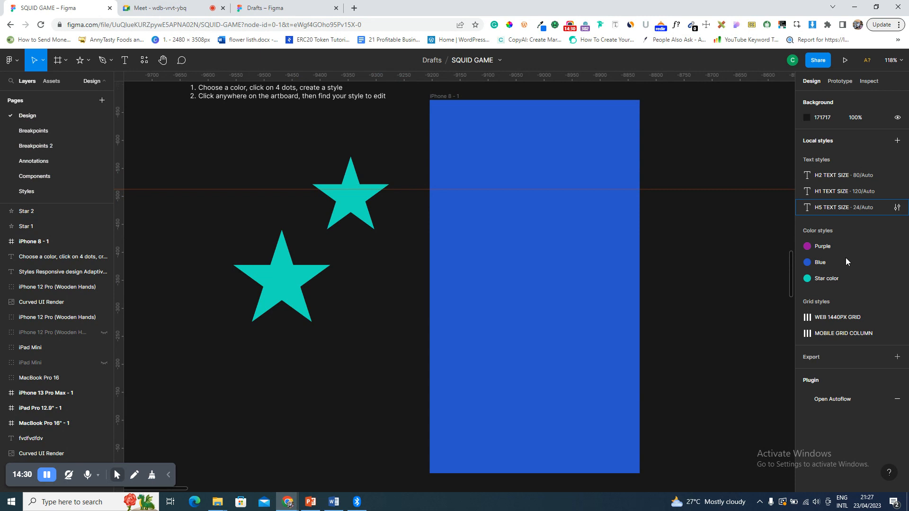
click(896, 280)
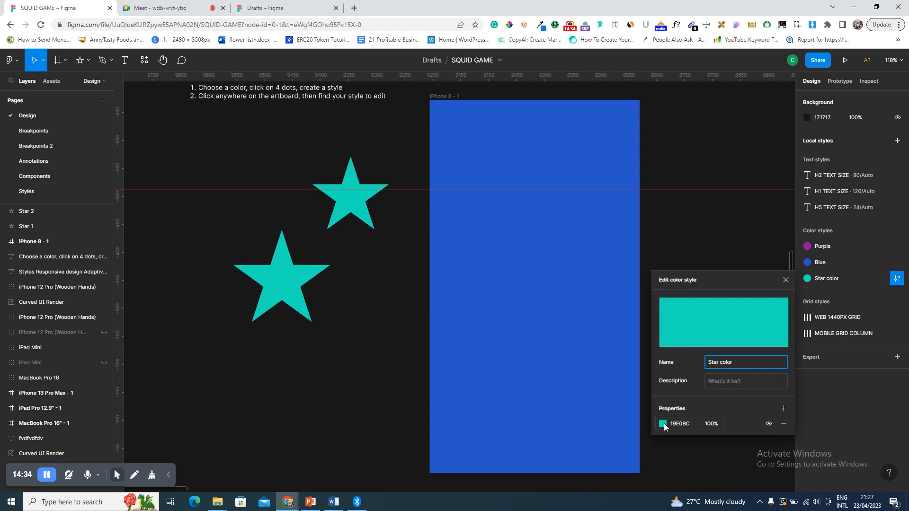
click(663, 424)
click(610, 313)
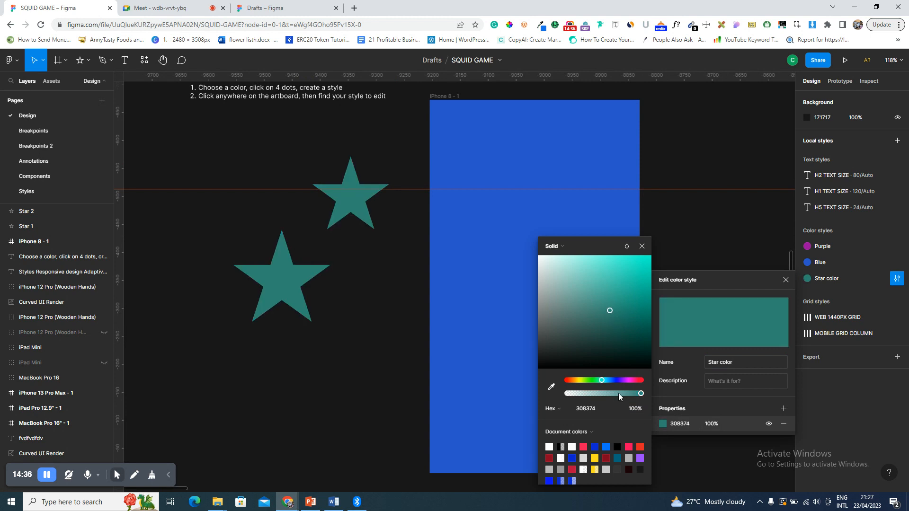
click(629, 447)
drag(595, 299, 620, 271)
click(642, 246)
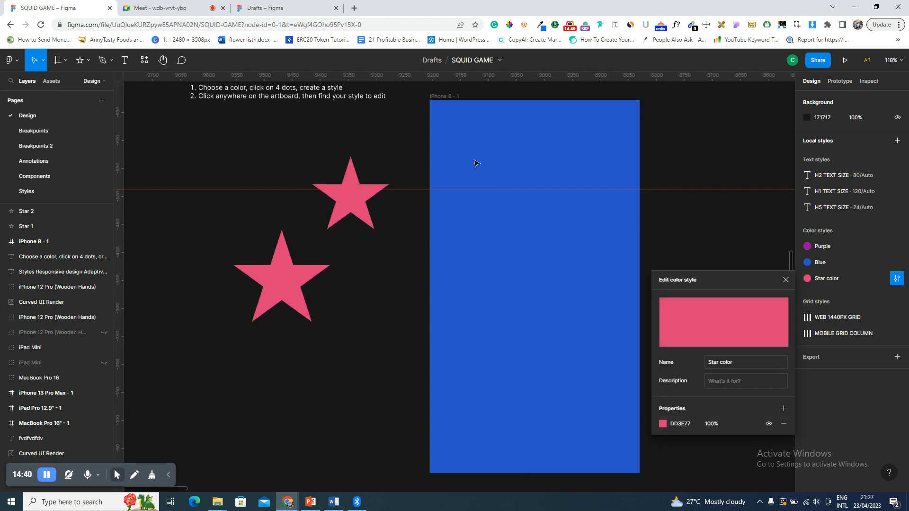
- Add a layout grid to the iPhone 8 - 1 frame and make it a column grid with a count of 12
click(445, 96)
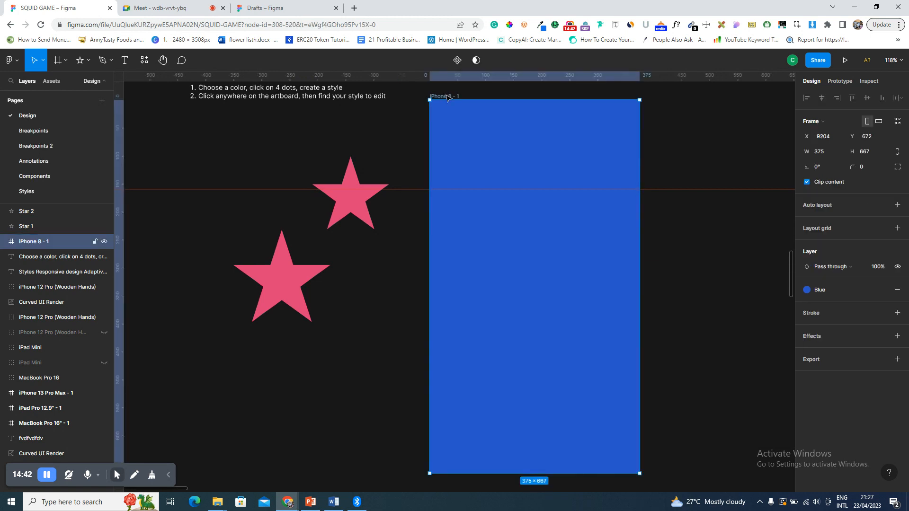
click(829, 231)
click(806, 244)
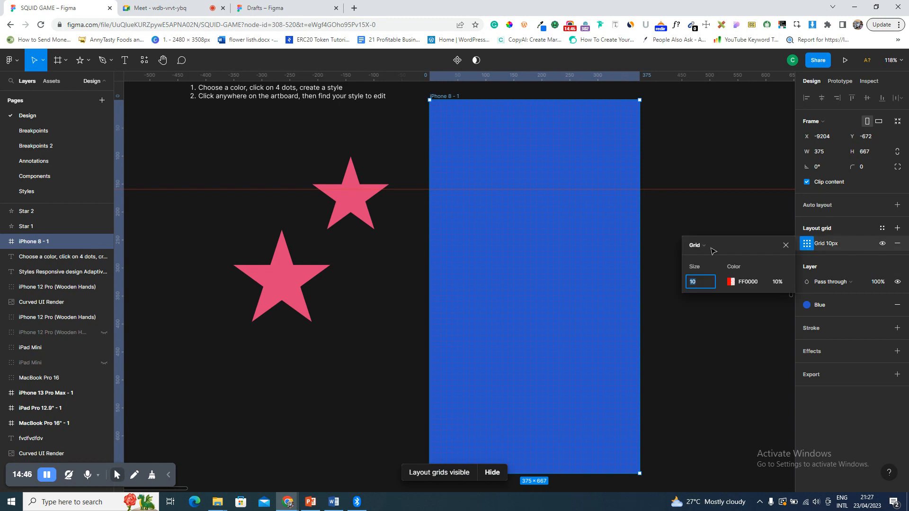
click(705, 247)
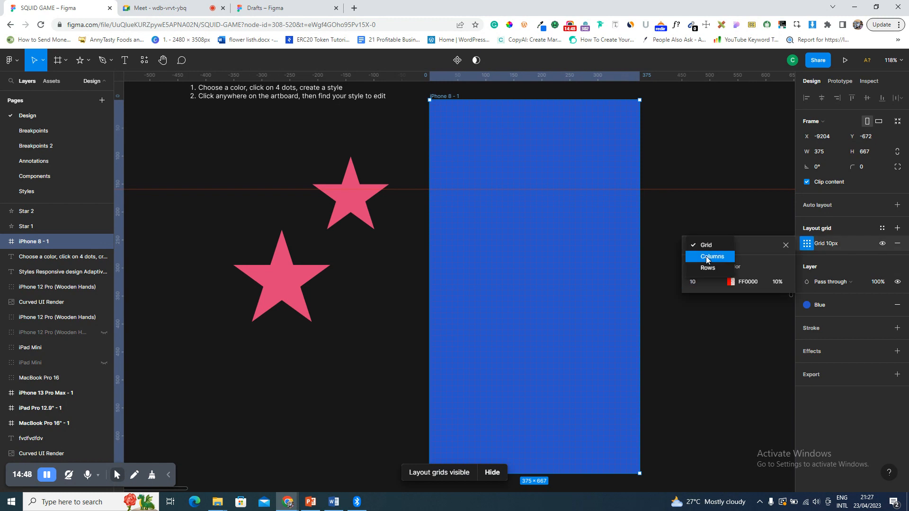
click(708, 257)
click(709, 286)
text(30)
key(Return)
click(700, 286)
text(12)
key(Return)
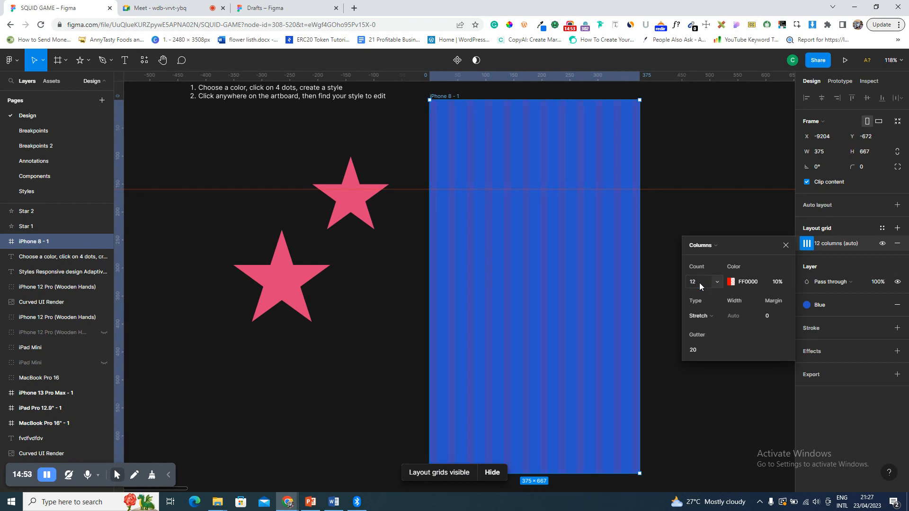
- Set the column grid's color to white FFFFFF with 50% opacity
click(731, 282)
text(FFFFFF)
key(Return)
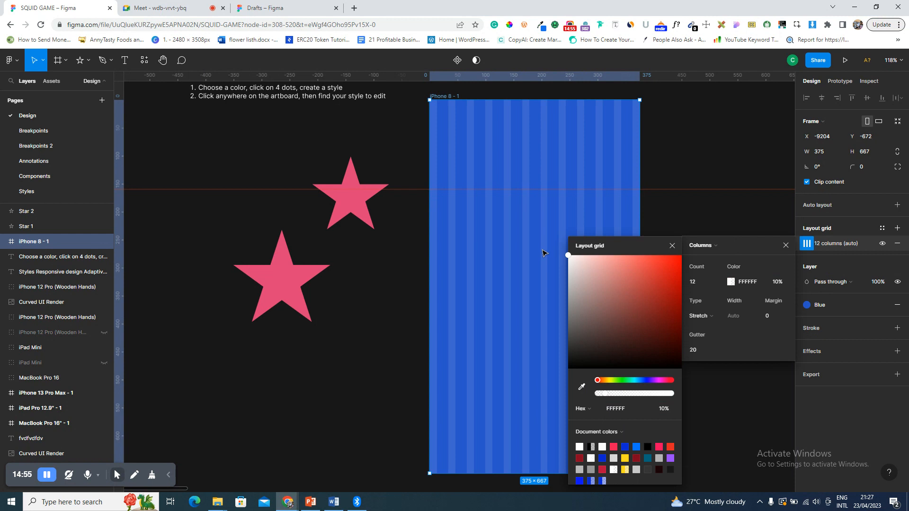
click(775, 283)
text(50)
key(Return)
click(552, 159)
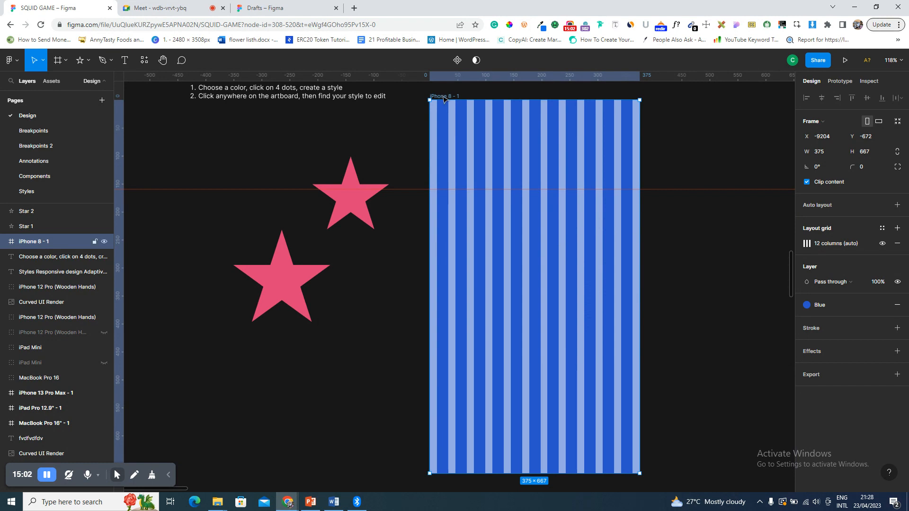
- Insert a second iPhone 8 frame beside the first one and add a layout grid to it
key(f)
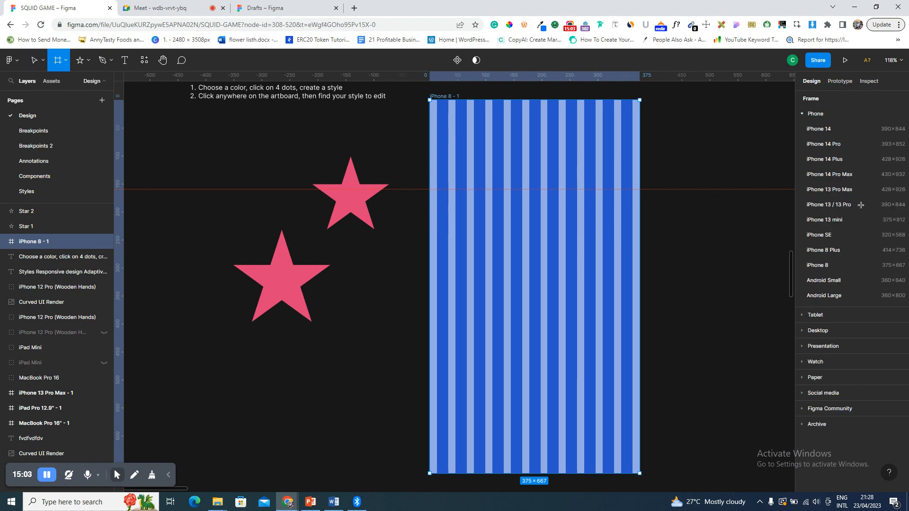
click(843, 269)
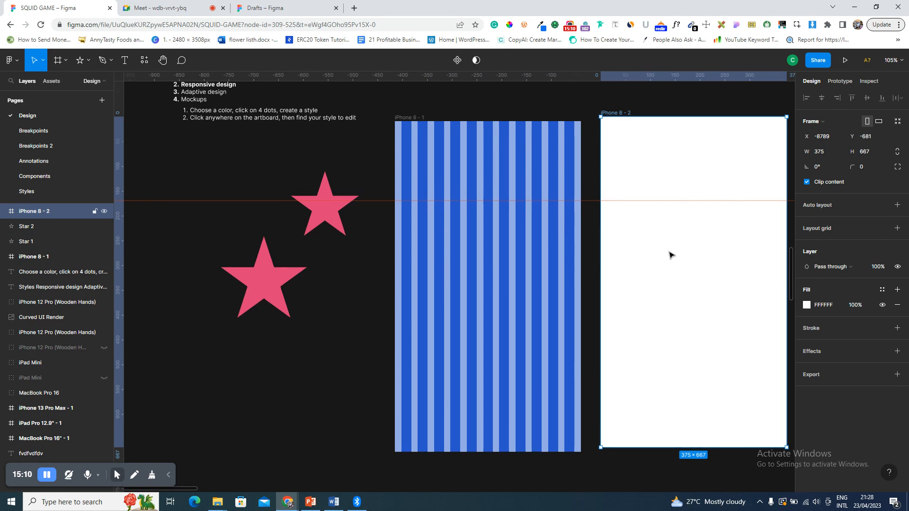
click(821, 228)
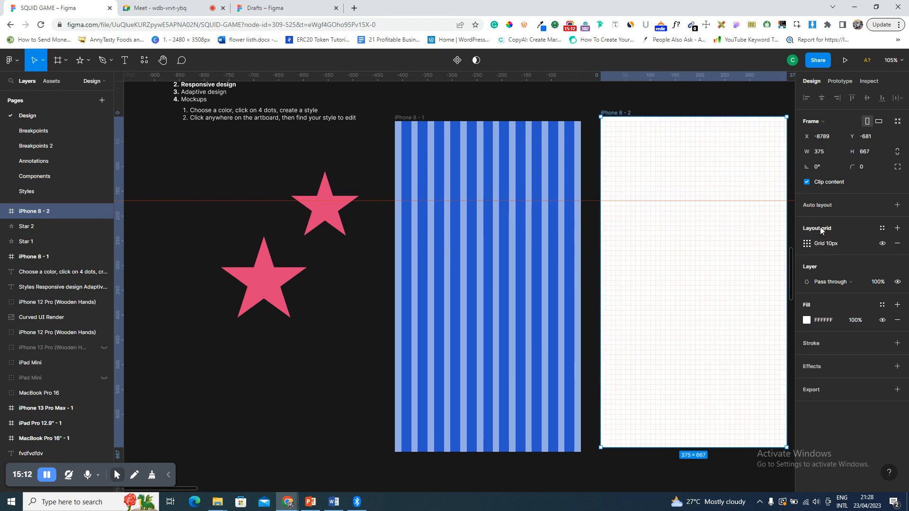
click(807, 243)
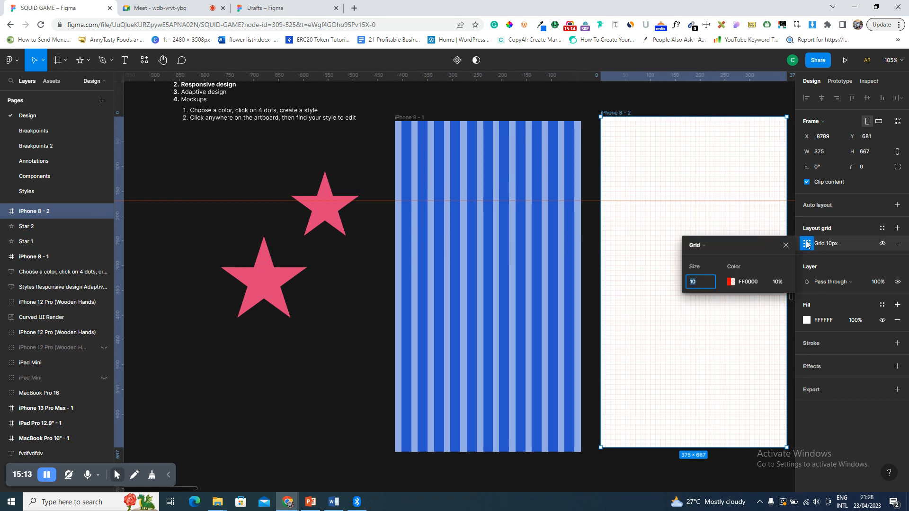
click(706, 245)
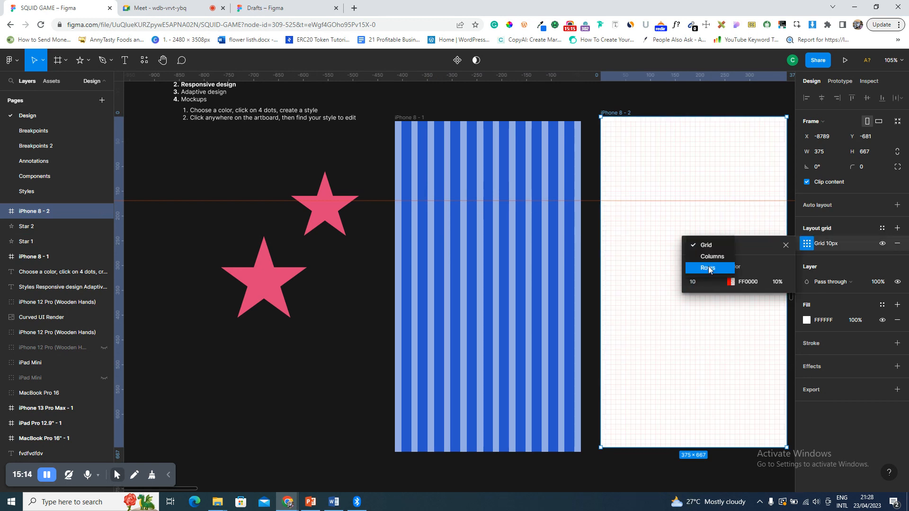
click(786, 247)
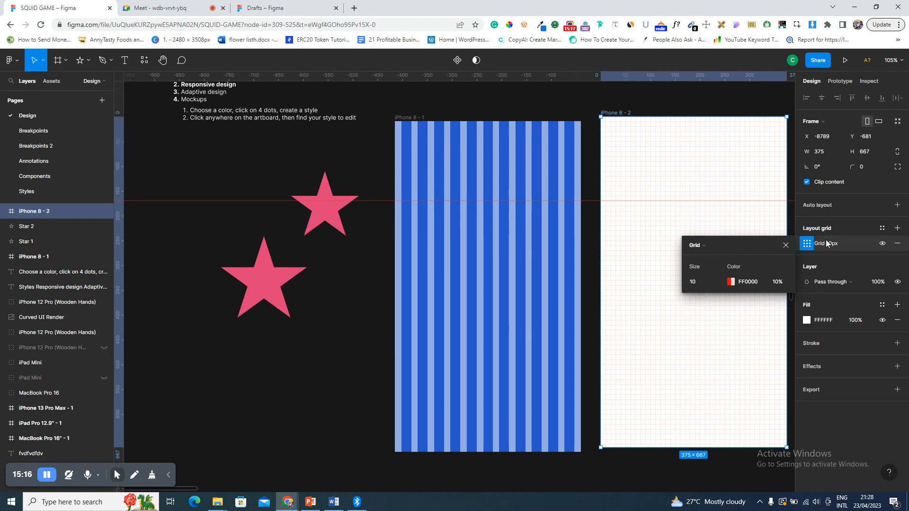
click(881, 229)
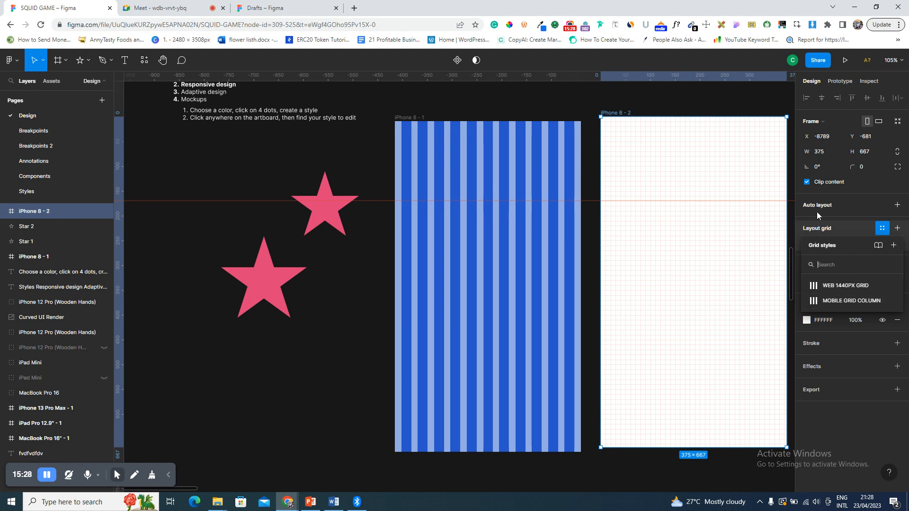
click(845, 225)
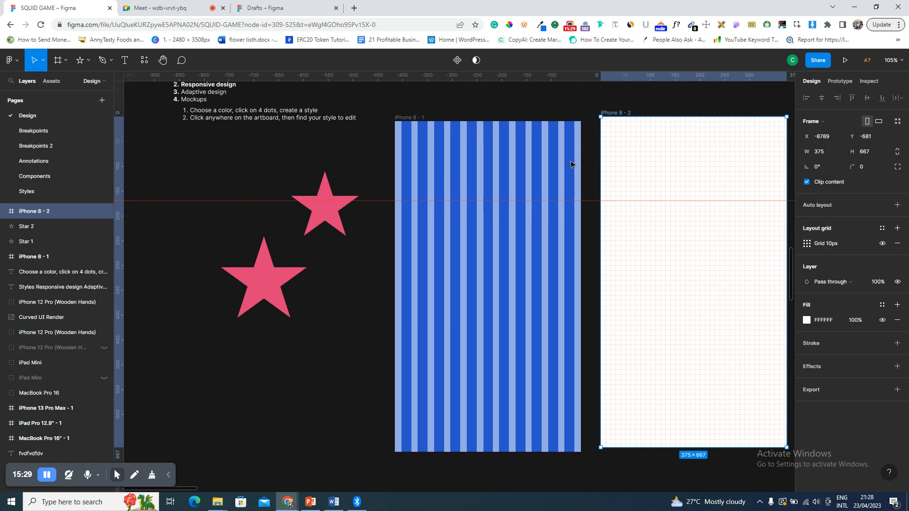
- Save the 12-column grid of the iPhone 8 - 1 frame as a grid style named Example grid
click(412, 120)
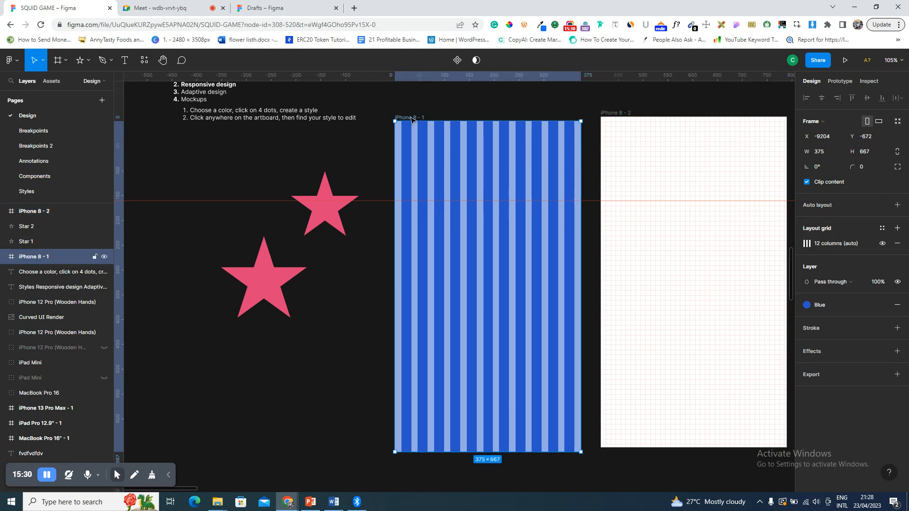
click(882, 228)
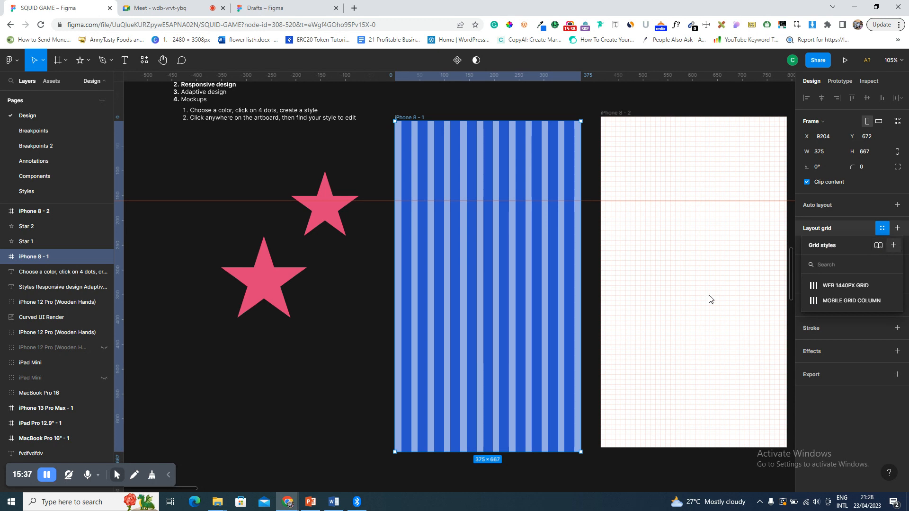
text(Exa)
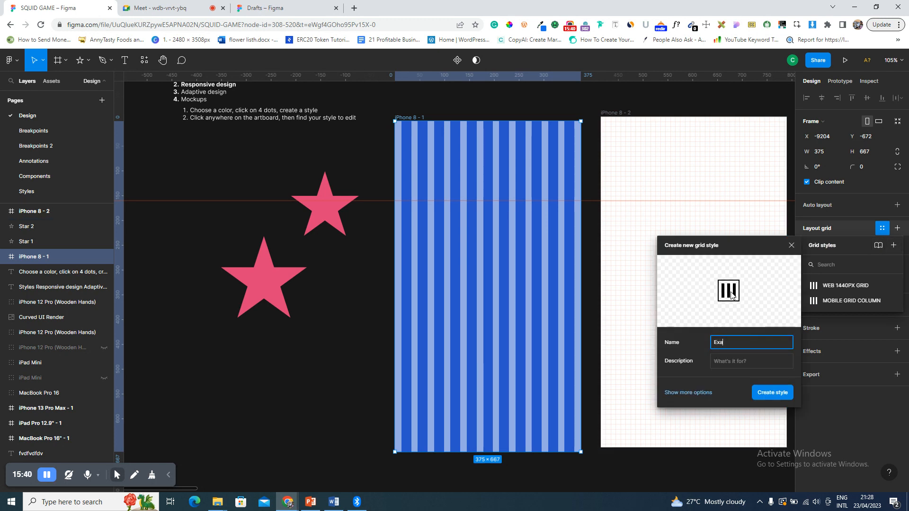
text(mple grid)
key(Return)
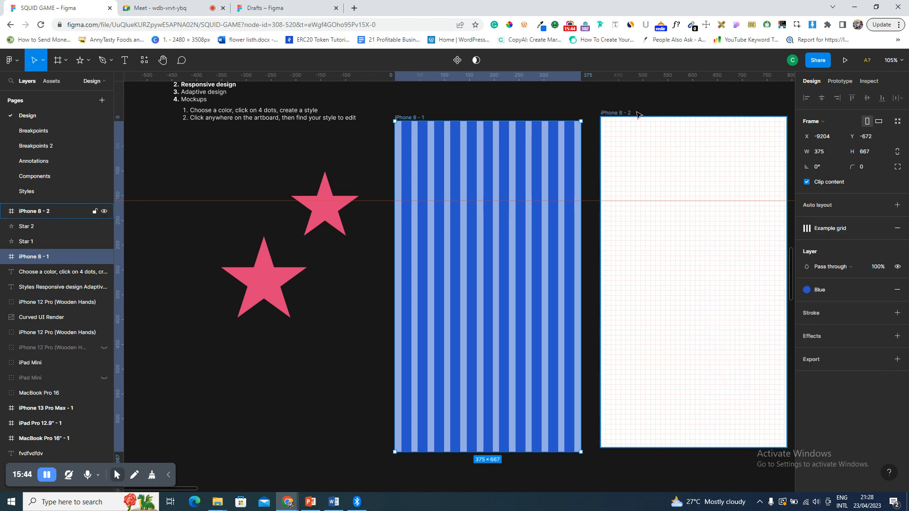
- Apply the Example grid style to the iPhone 8 - 2 frame in place of its default grid
click(623, 114)
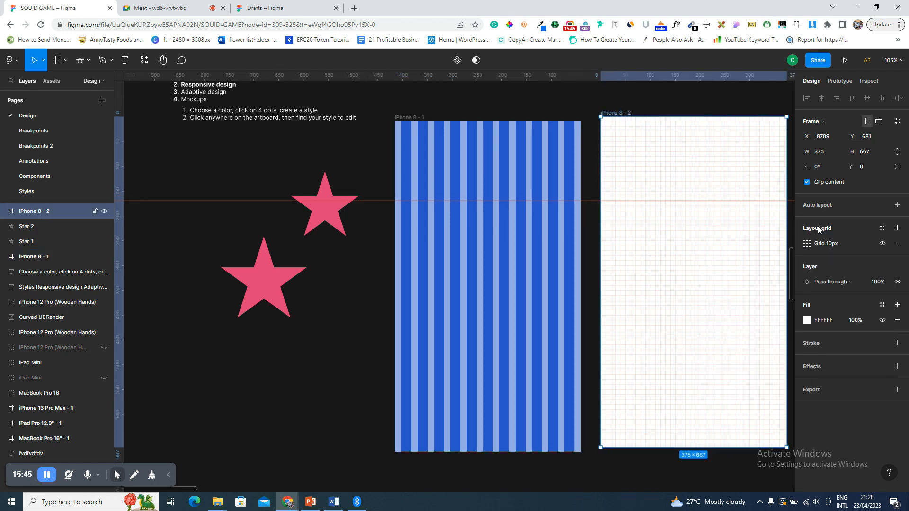
click(882, 230)
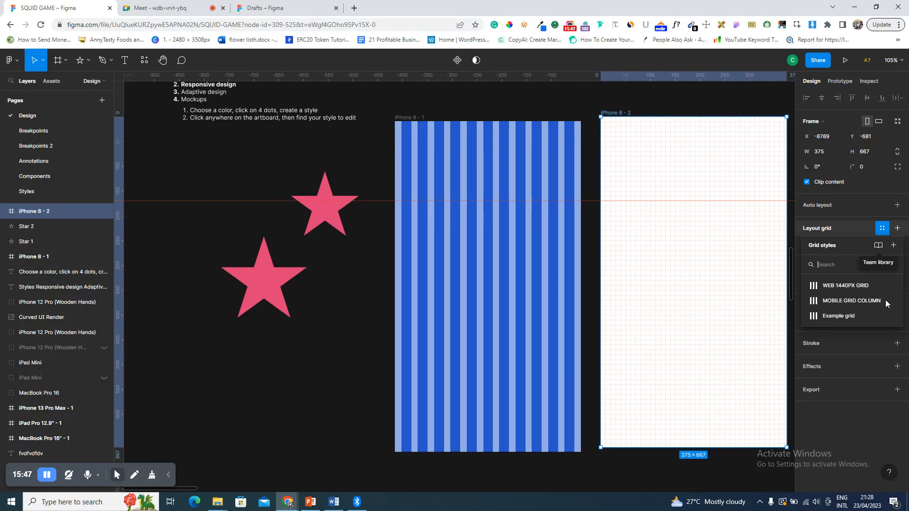
click(857, 315)
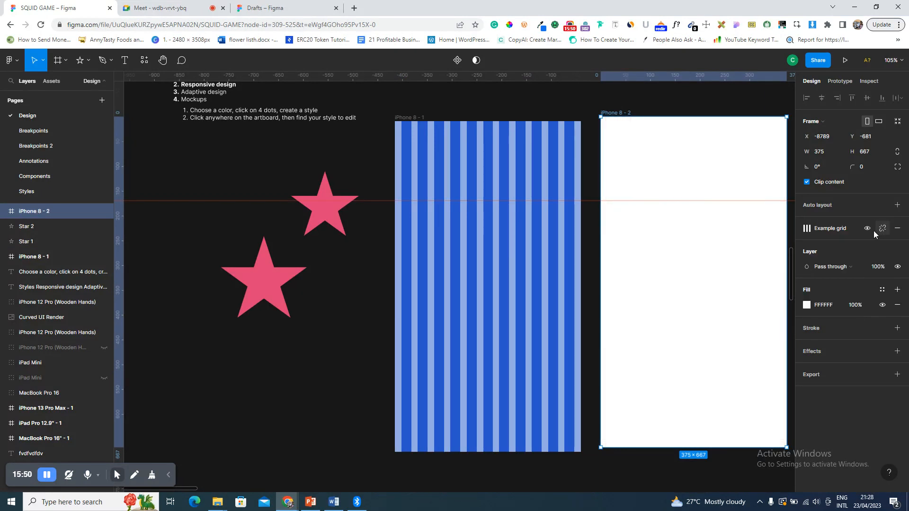
- Toggle the visibility of the Example grid on the iPhone 8 - 2 frame off and back on
click(867, 231)
click(867, 231)
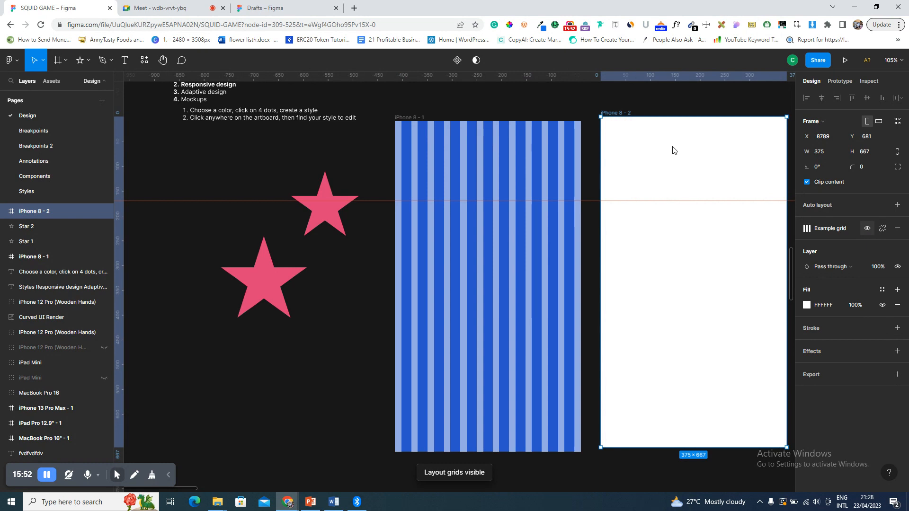
click(621, 108)
click(621, 115)
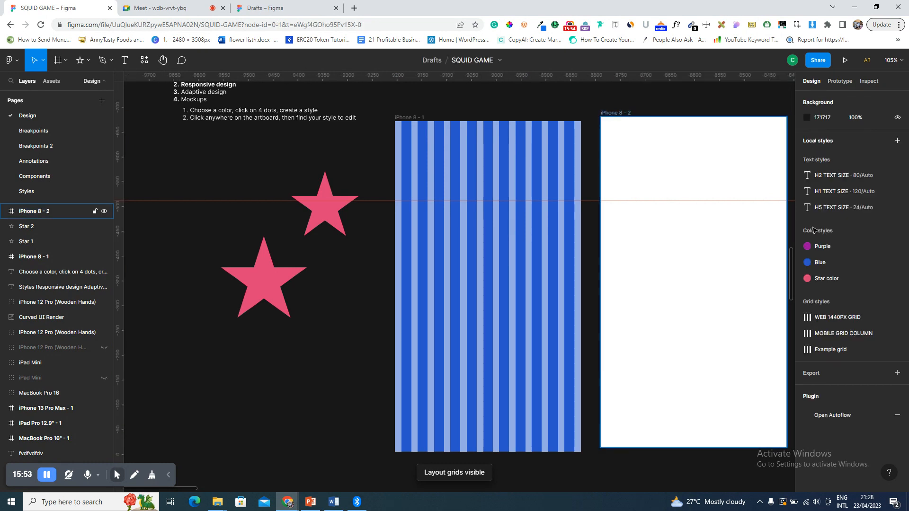
click(869, 229)
click(869, 230)
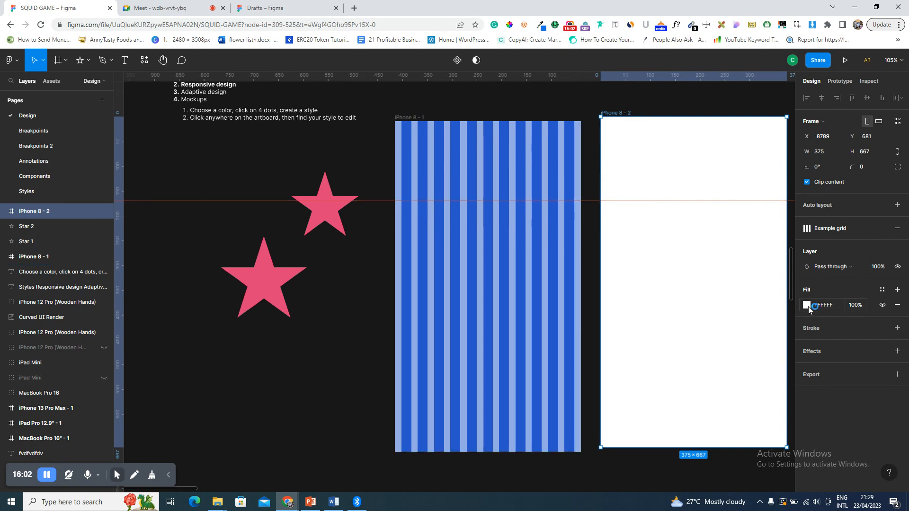
- Apply the Blue color style to the fill of the iPhone 8 - 2 frame, and check the Google Meet call
click(882, 289)
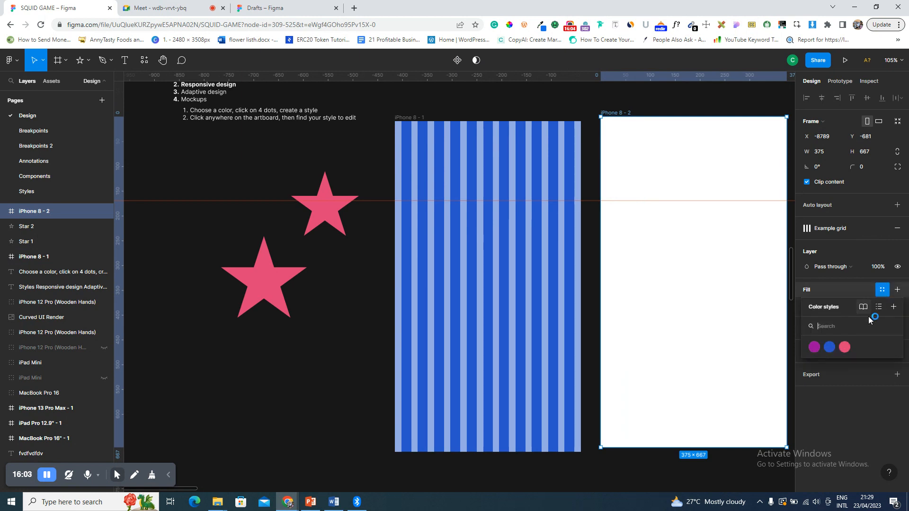
click(830, 347)
click(156, 2)
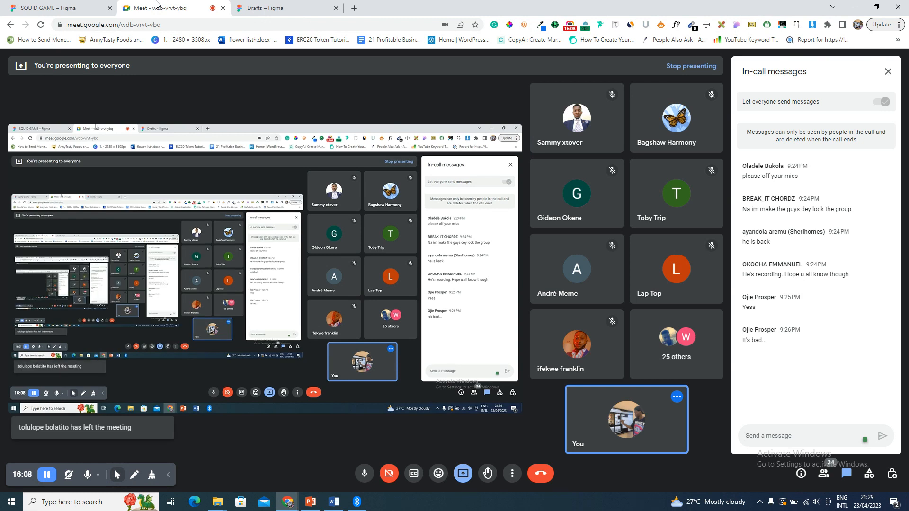
click(78, 8)
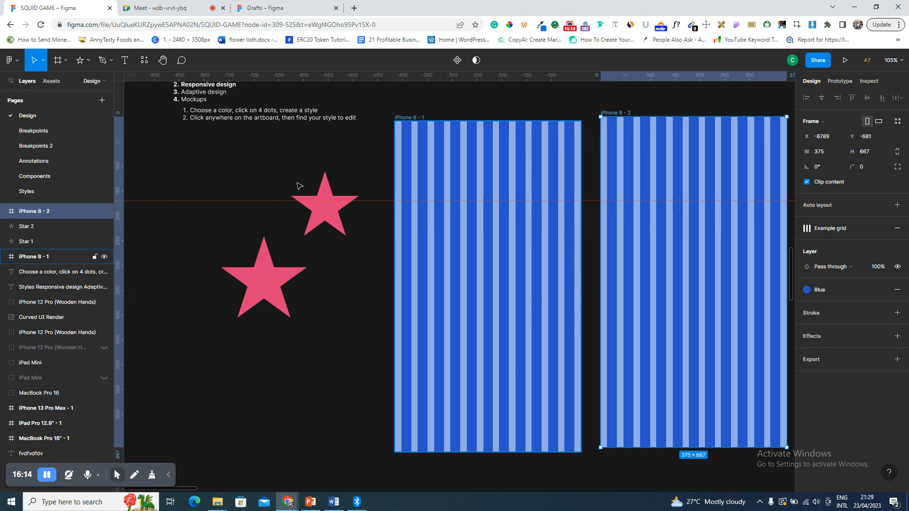
- Add the text WHO BE THAT MAN on the empty canvas below the stars
scroll(258, 178, up, 3)
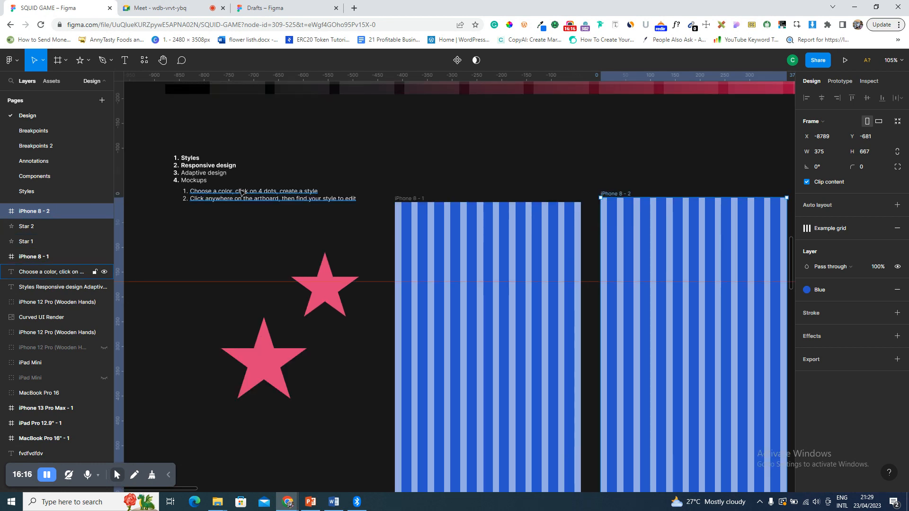
click(242, 192)
scroll(225, 267, down, 3)
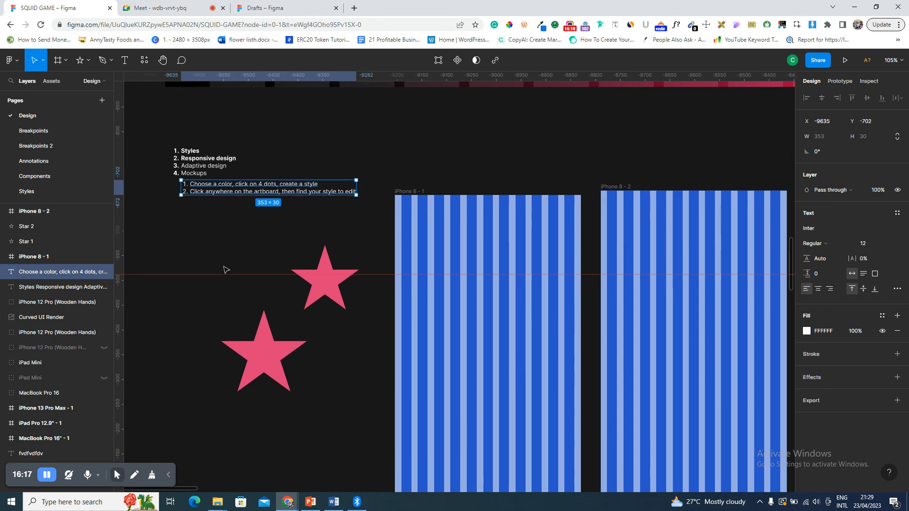
scroll(199, 367, down, 3)
key(t)
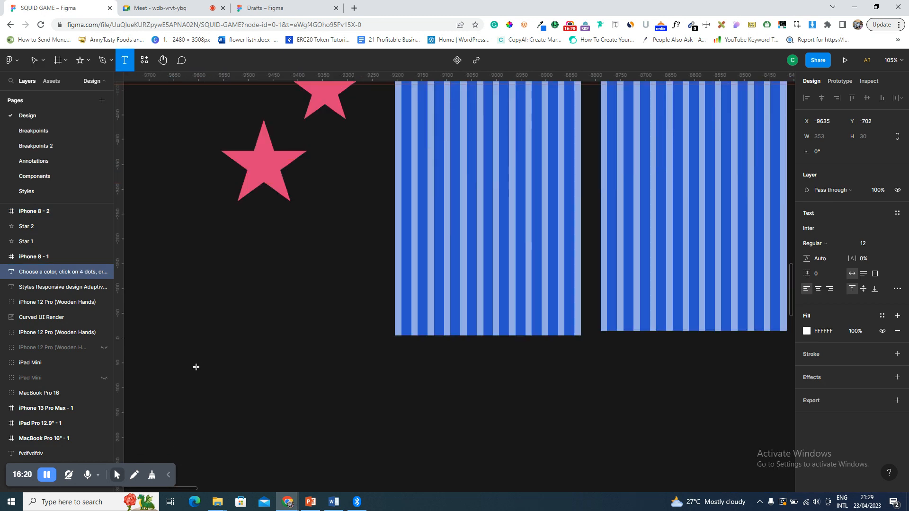
click(203, 370)
text(WHO BE THAT MAN)
key(Escape)
key(shift+2)
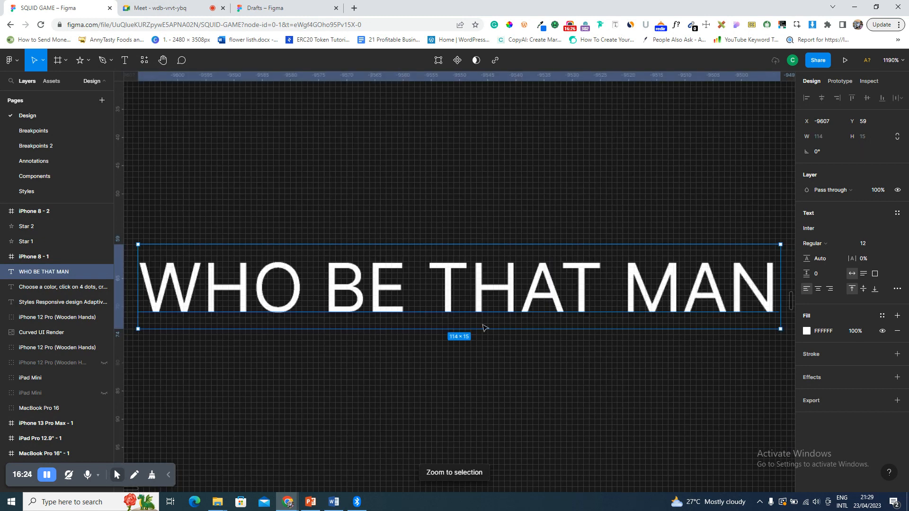
- Set the font of the WHO BE THAT MAN text to Forte with a size of 24
click(855, 229)
text(Forte)
key(Return)
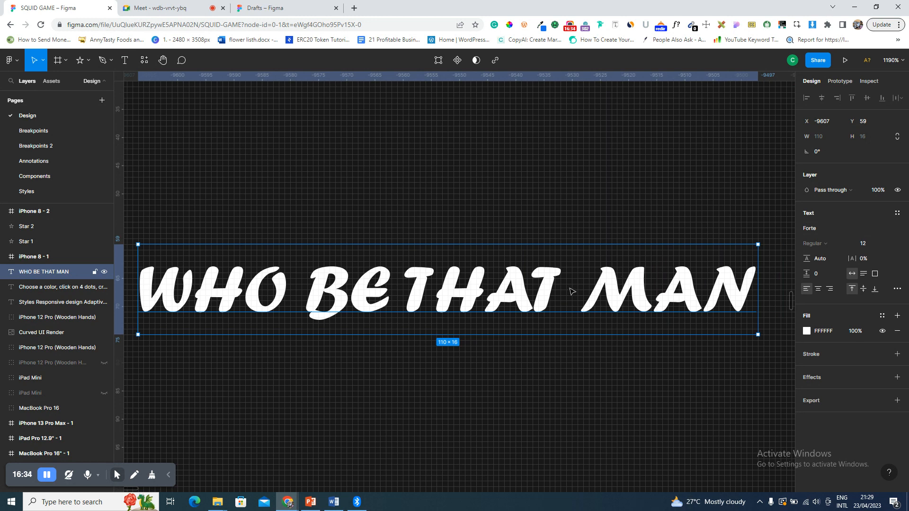
click(869, 244)
text(24)
key(Return)
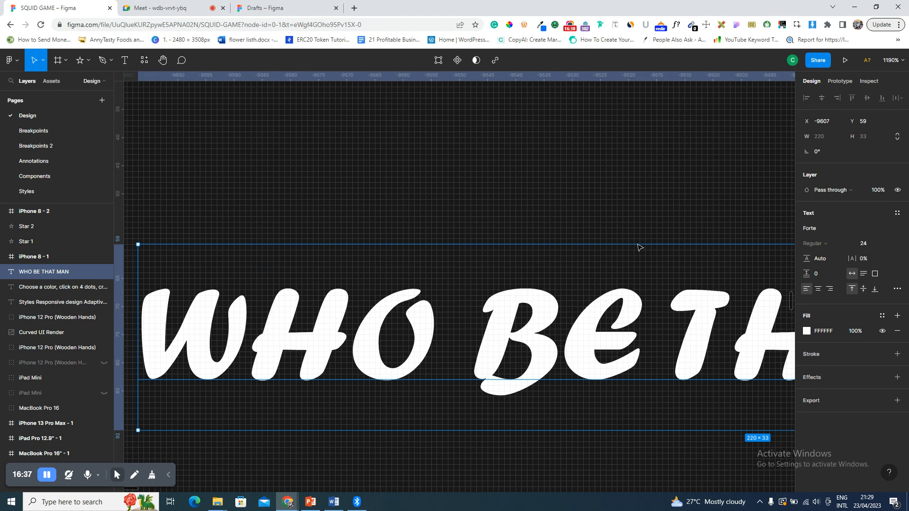
key(shift+2)
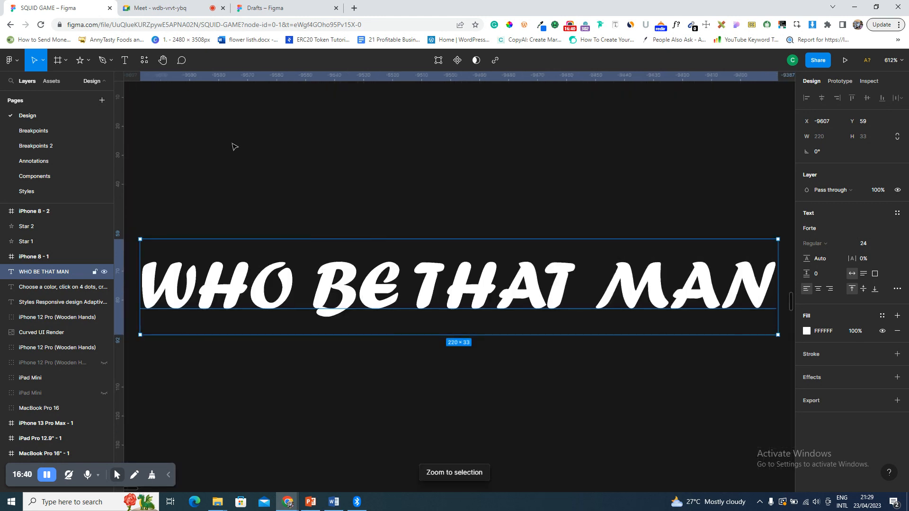
- Save the formatting of the WHO BE THAT MAN text as a text style named hEADER
click(897, 213)
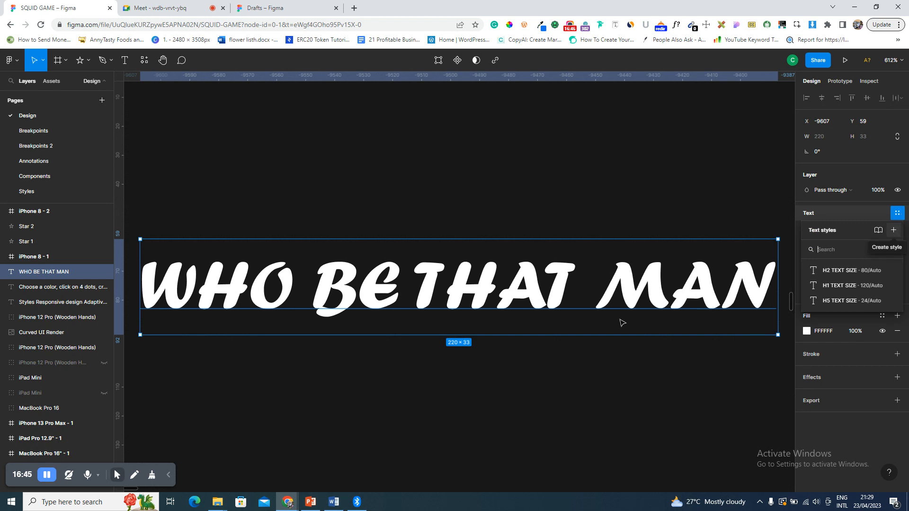
text(hEADER)
key(Return)
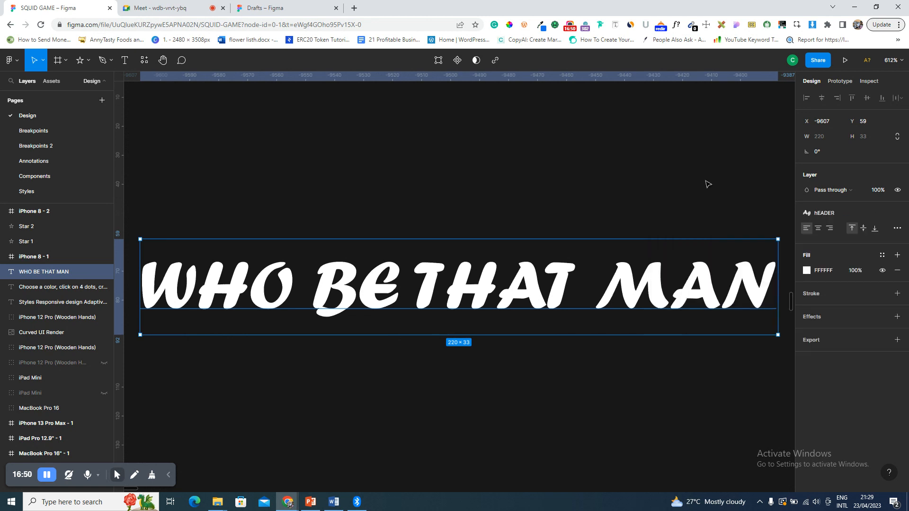
click(729, 184)
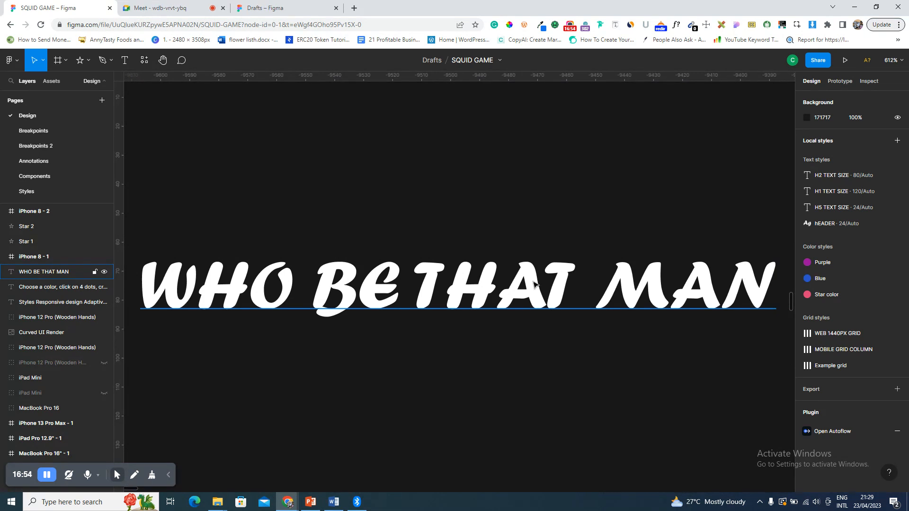
- Add a second text, HELLO, below the WHO BE THAT MAN text
key(t)
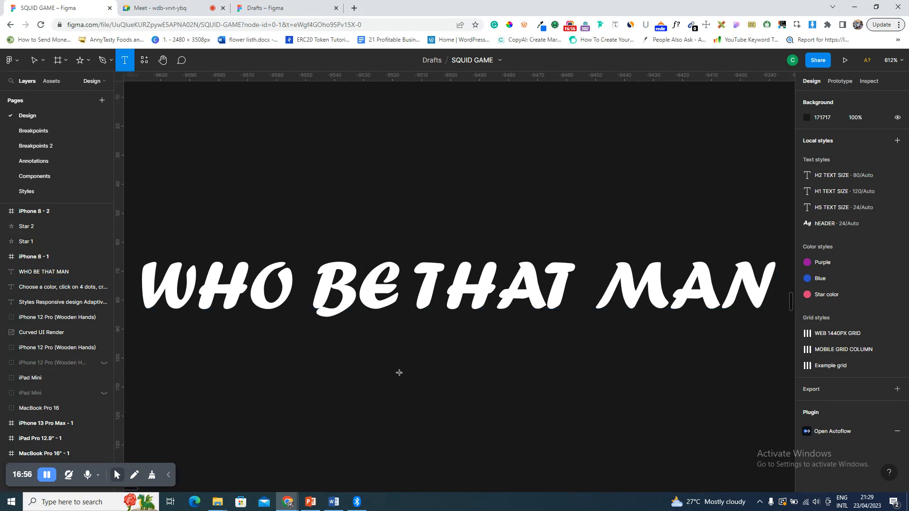
click(427, 384)
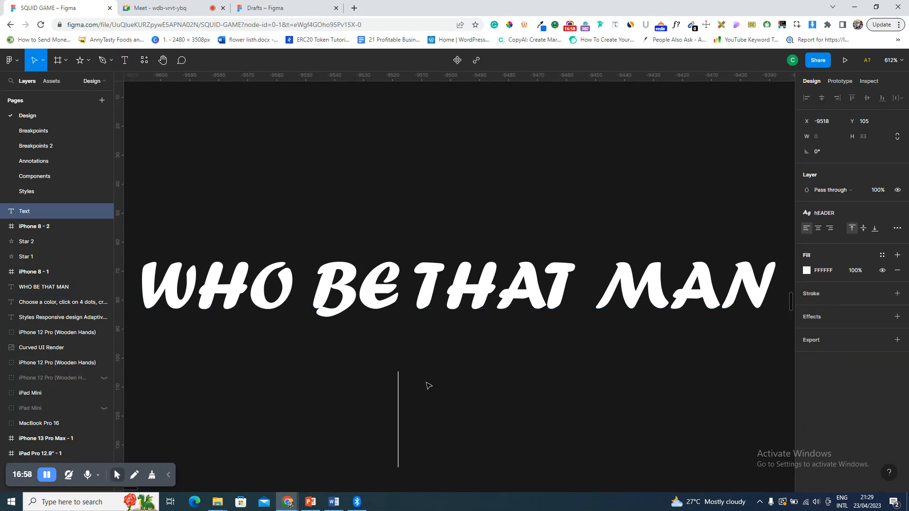
text(HELLO)
key(Escape)
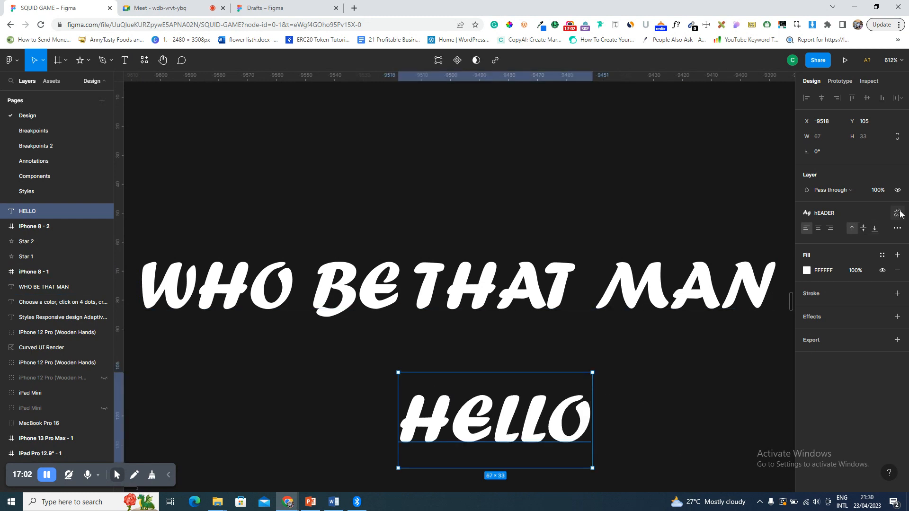
- Detach the hEADER style from the HELLO text and change its font to Poppins
click(898, 213)
click(818, 229)
text(Poppins)
key(Return)
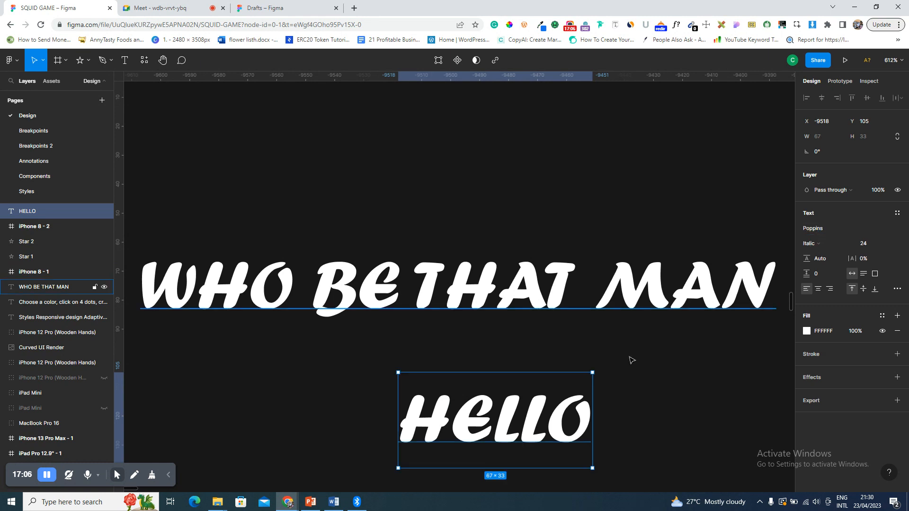
click(642, 374)
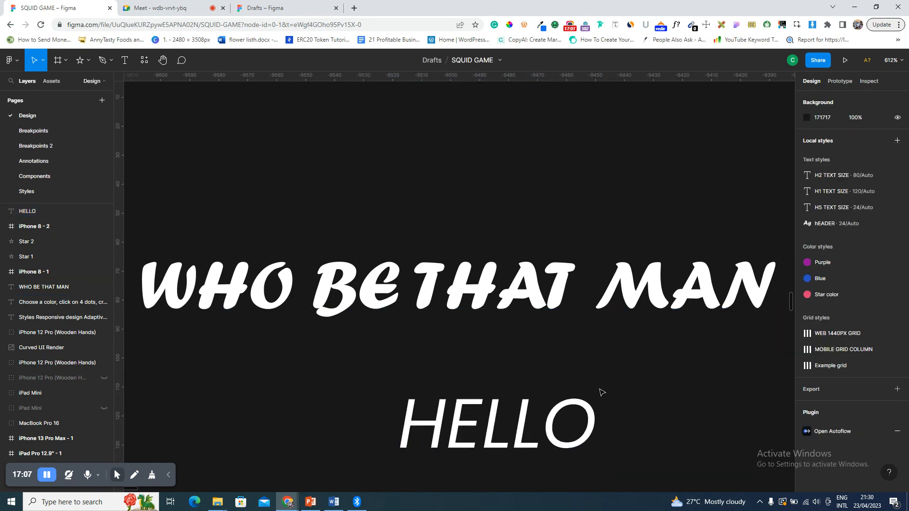
- Apply the hEADER text style to the HELLO text
click(549, 416)
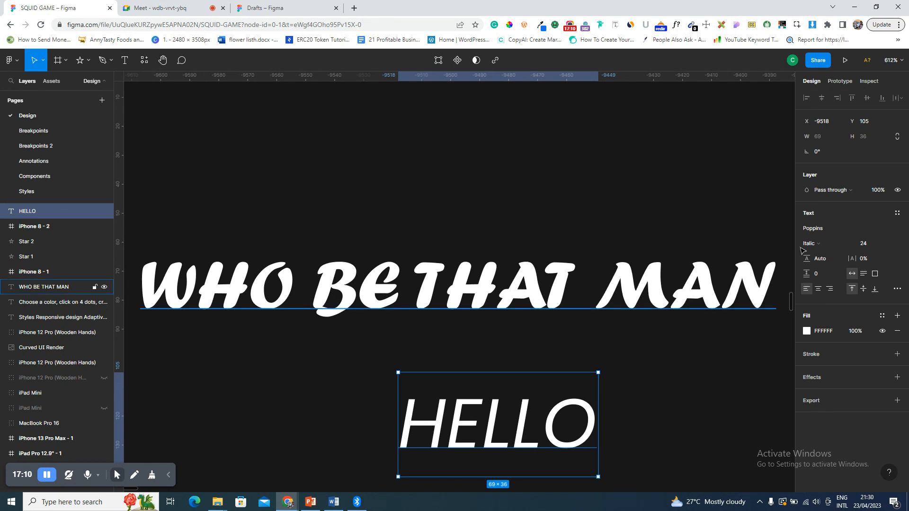
click(897, 213)
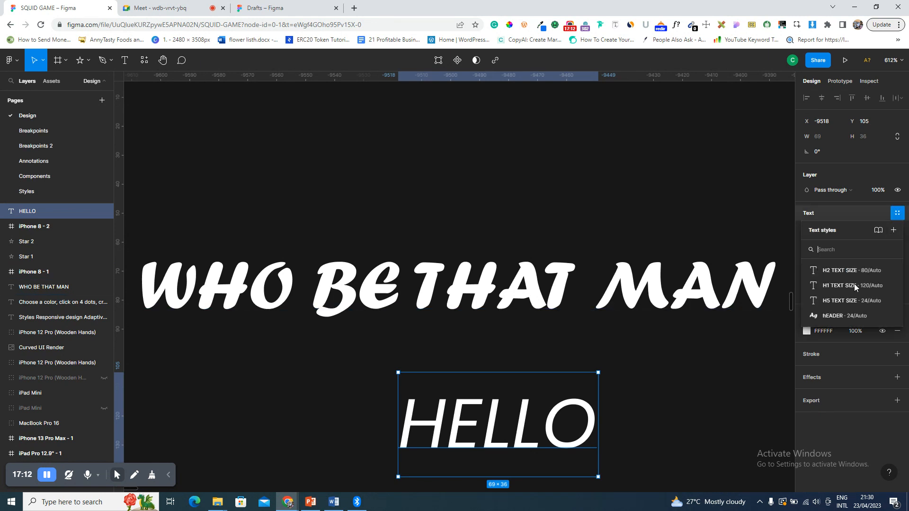
click(848, 316)
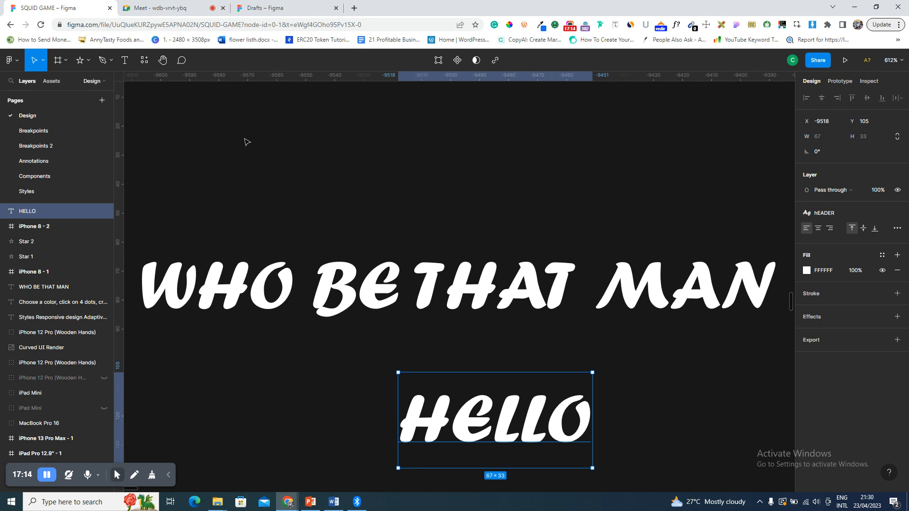
- Switch to the Google Meet call, admit all waiting participants, and return to the SQUID GAME file in Figma
click(170, 6)
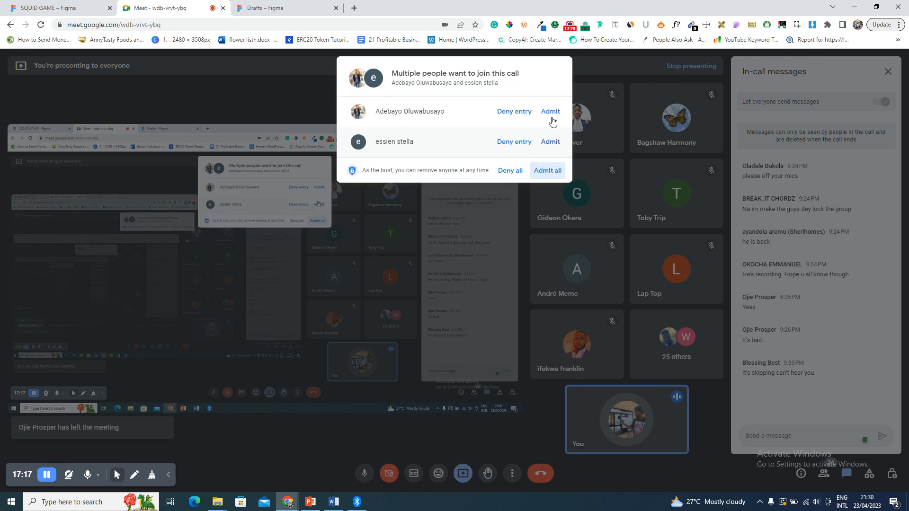
click(548, 170)
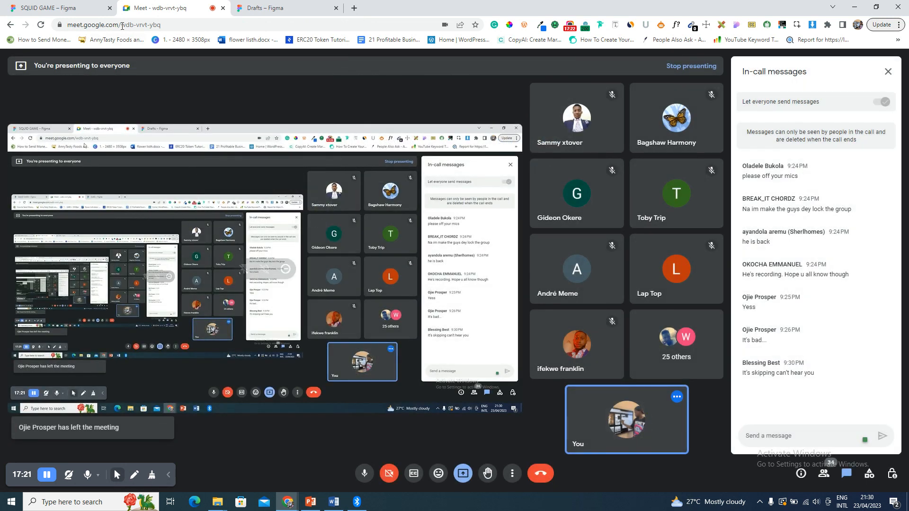
click(50, 4)
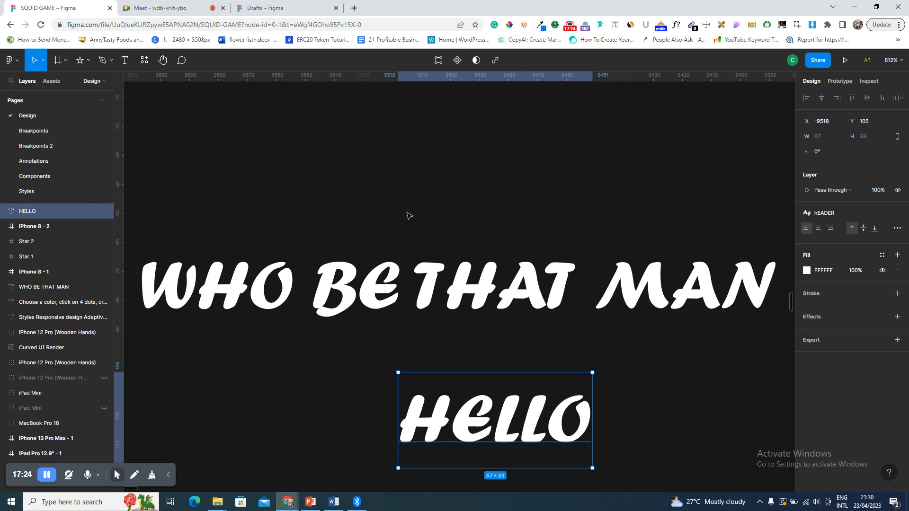
- Edit the hEADER local text style so its font is Sacramento
click(624, 217)
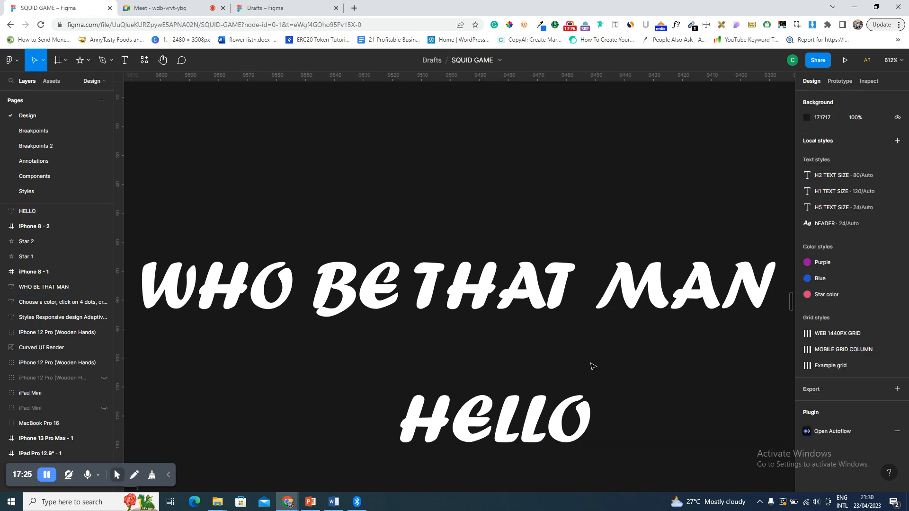
mouse_move(857, 227)
click(897, 225)
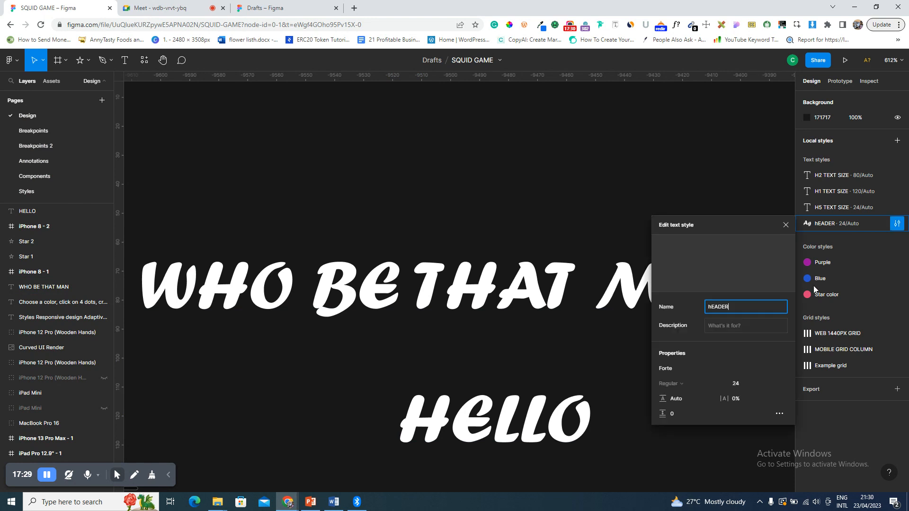
click(684, 368)
text(Sacramento)
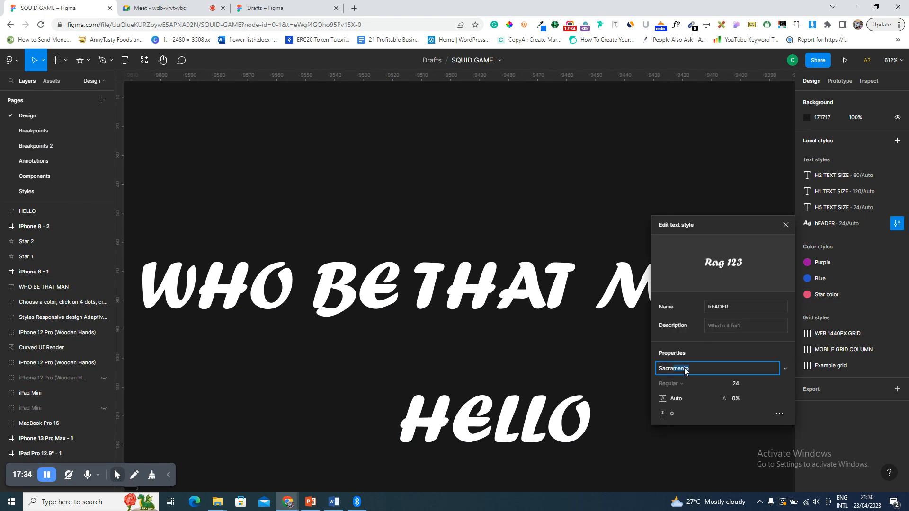
key(Return)
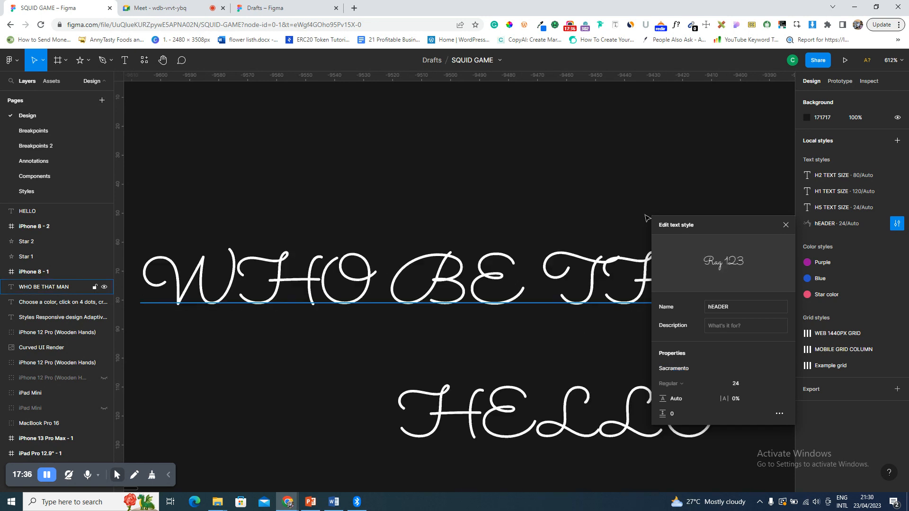
click(663, 218)
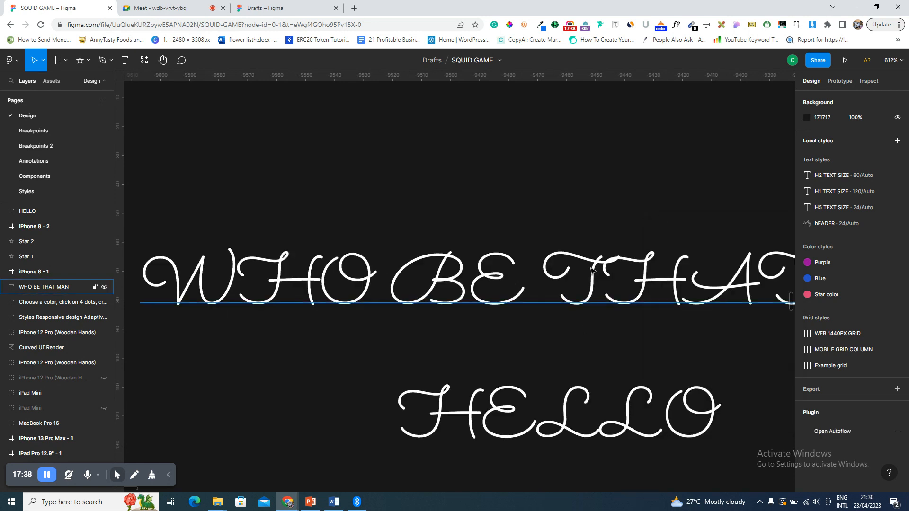
- Delete the WHO BE THAT MAN and HELLO texts from the canvas
click(583, 337)
shift+click(581, 392)
key(Delete)
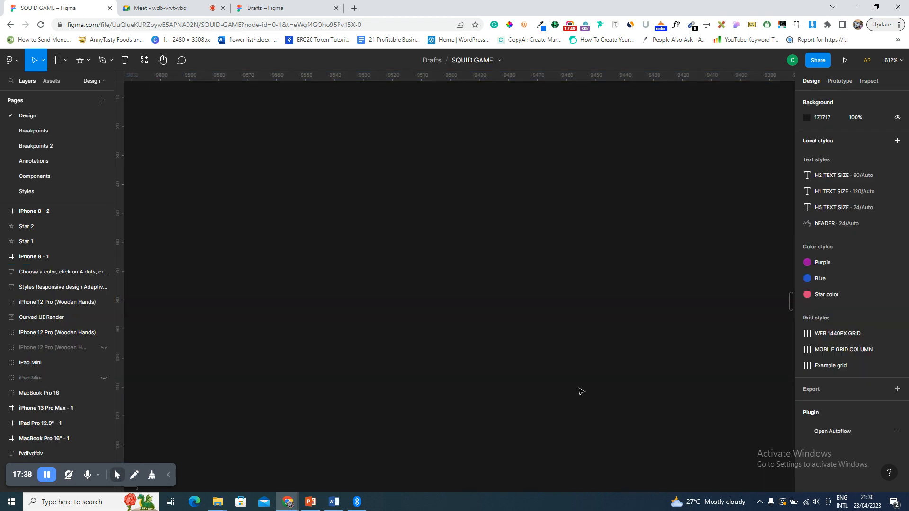
- Select the leftmost Desktop 1440px frame and hide the layout grids
key(shift+1)
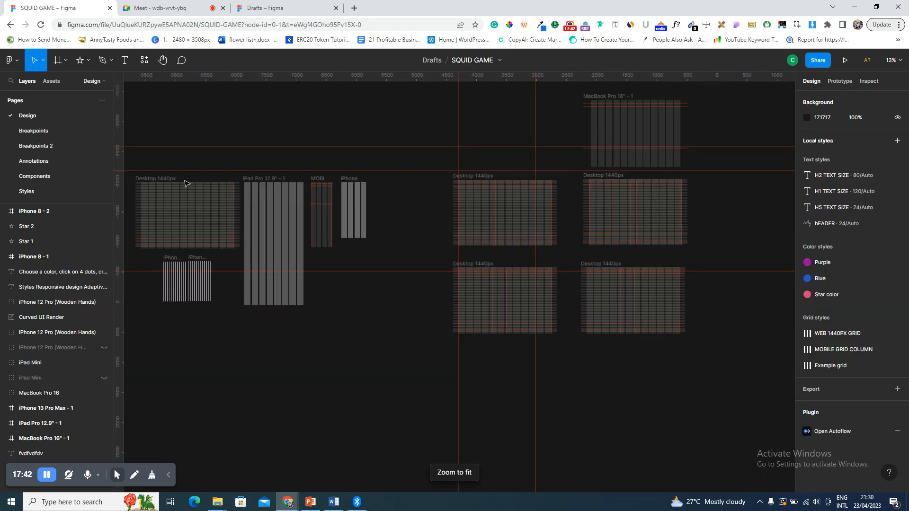
click(156, 180)
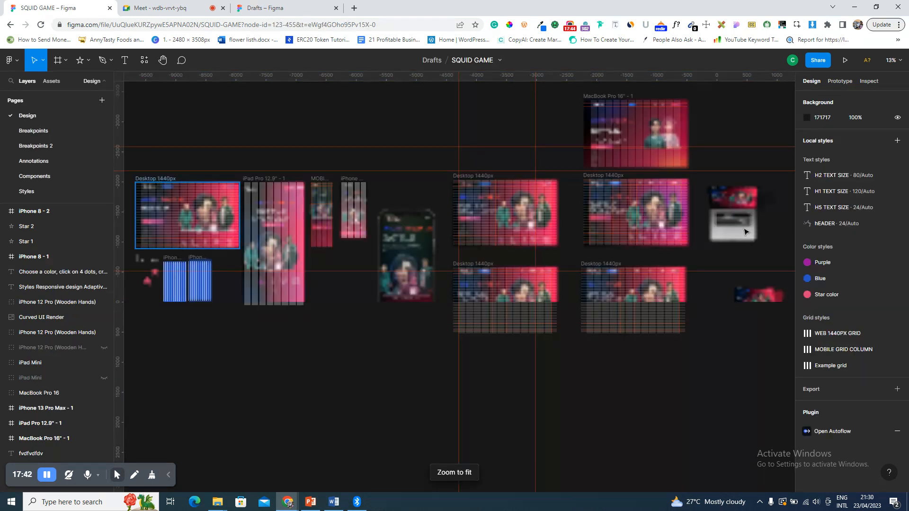
key(shift+2)
key(ctrl+shift+4)
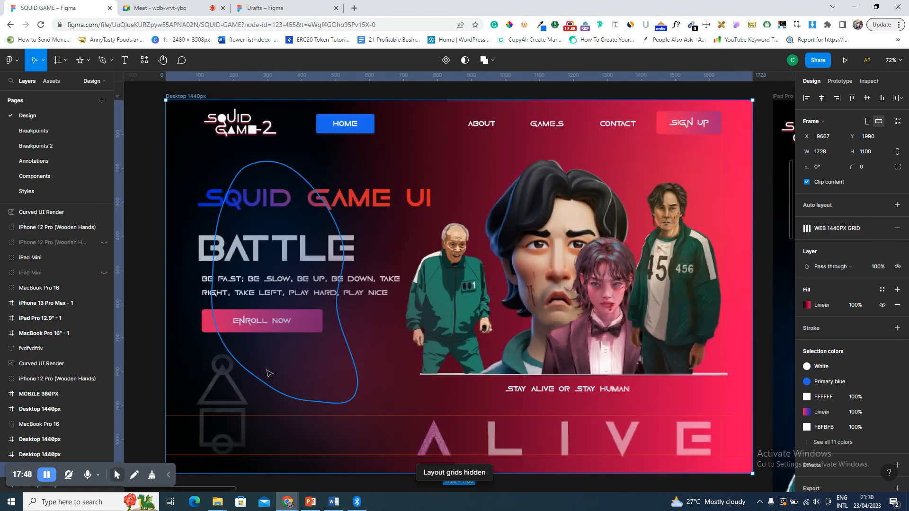
- Move the two-line instruction text beneath the topic list to about X -9655, Y -696, aligning it roughly with the list
scroll(268, 374, down, 7)
scroll(268, 374, down, 2)
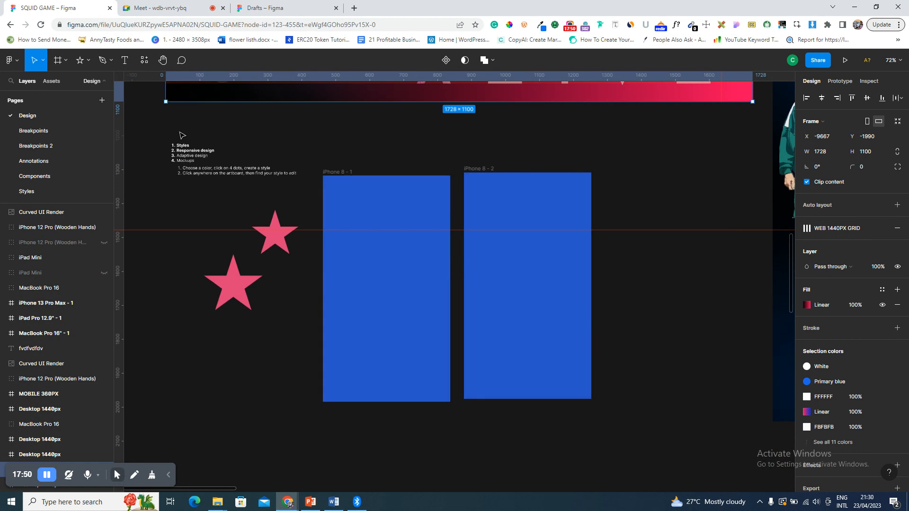
click(217, 171)
key(shift+2)
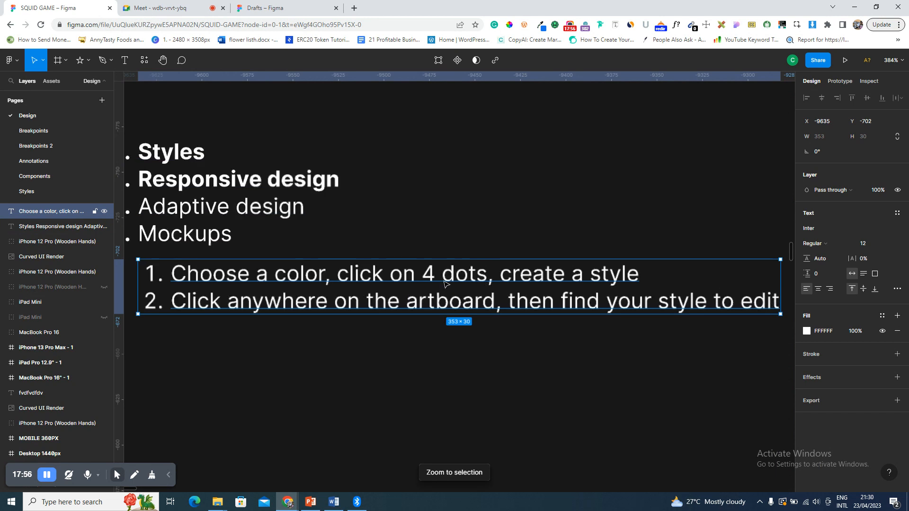
drag(438, 282, 377, 294)
scroll(421, 283, left, 1)
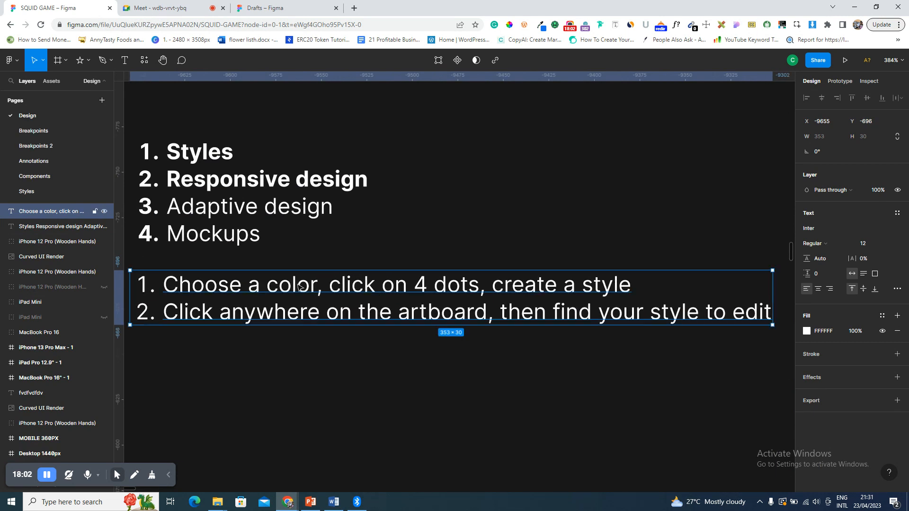
- Insert "TEXT, GRID, EFFECT," after "Choose a color," in the first instruction line
double_click(299, 288)
click(324, 287)
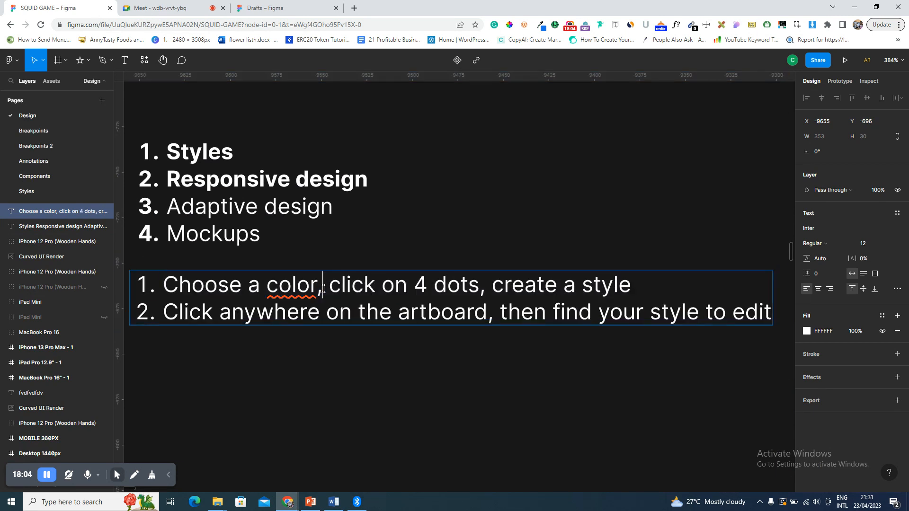
text(TEXT, GRID,)
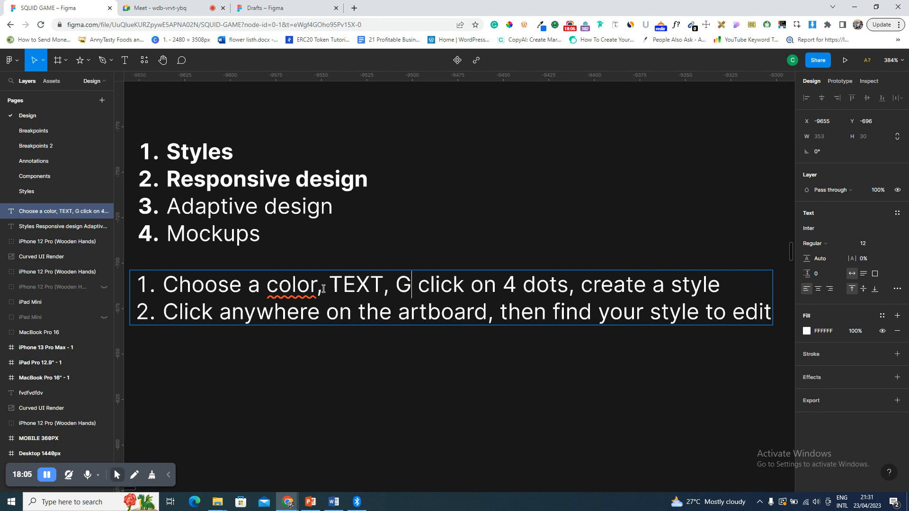
text( EFFECT)
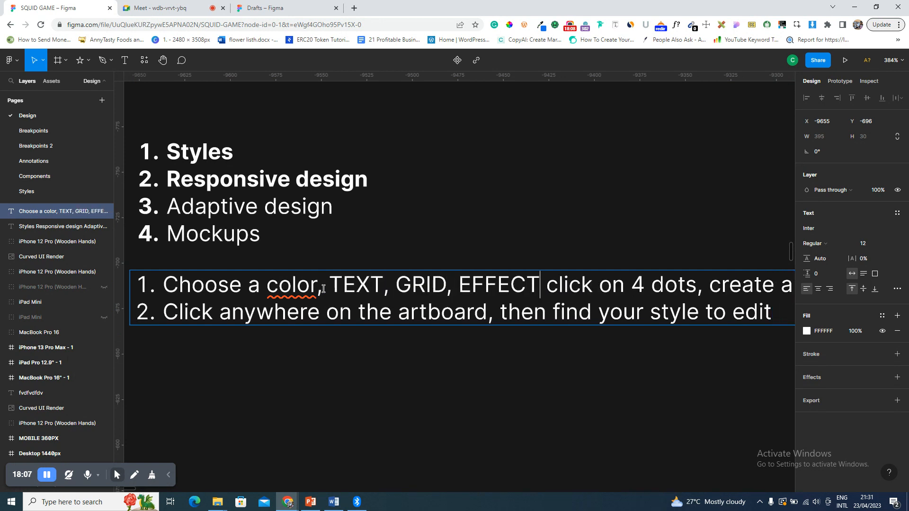
text(,)
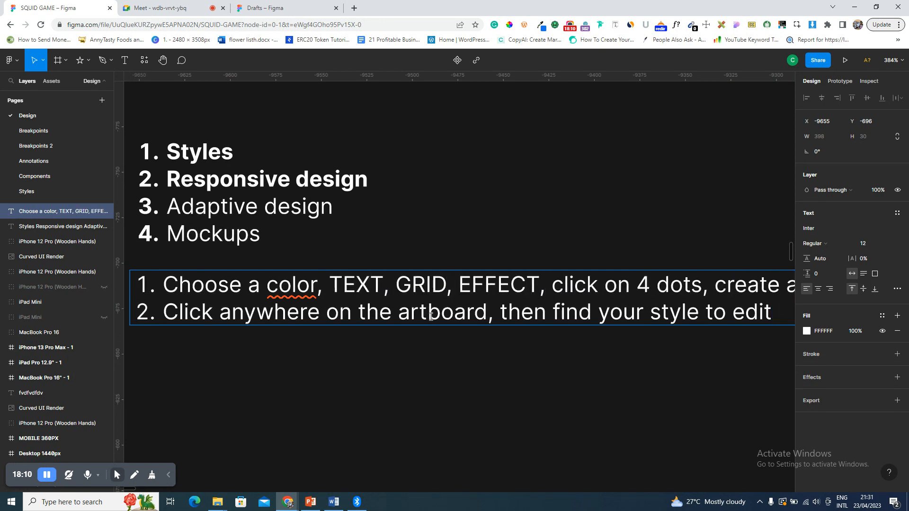
key(Escape)
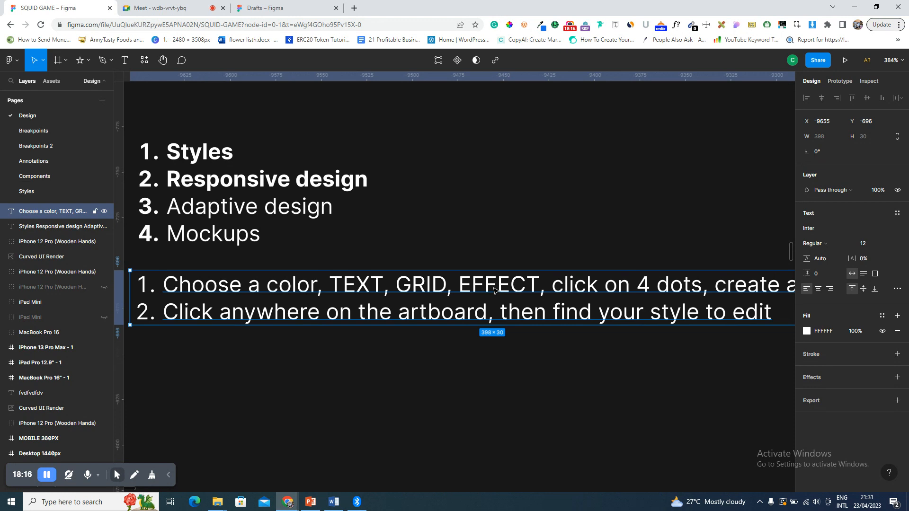
click(536, 343)
key(ctrl+minus)
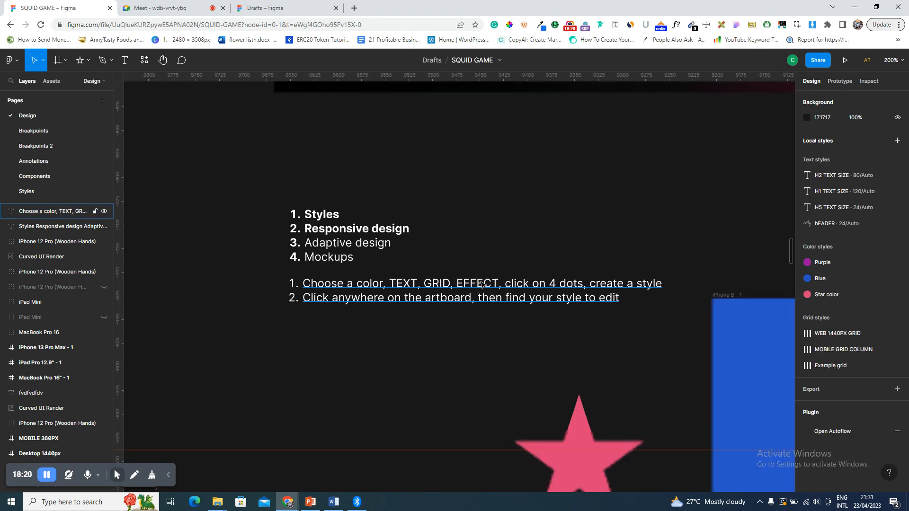
click(328, 223)
scroll(329, 223, up, 2)
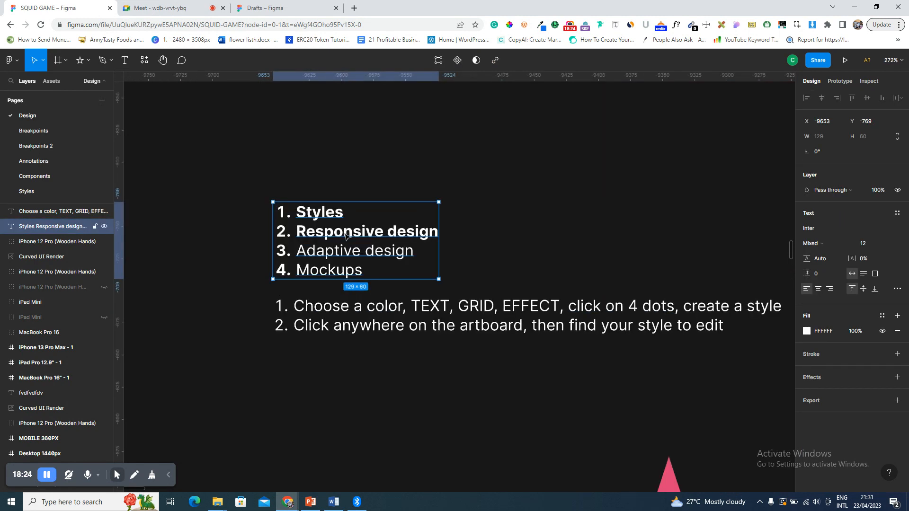
double_click(345, 233)
click(346, 233)
double_click(346, 233)
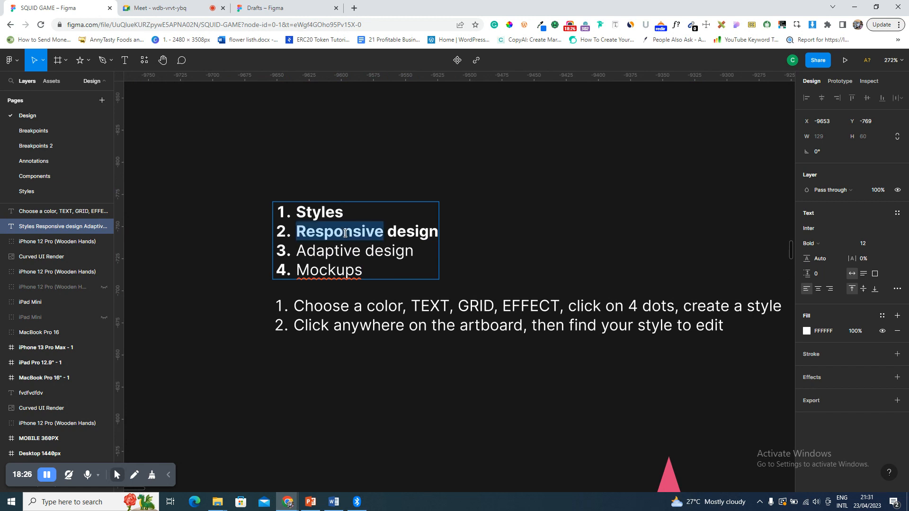
key(Escape)
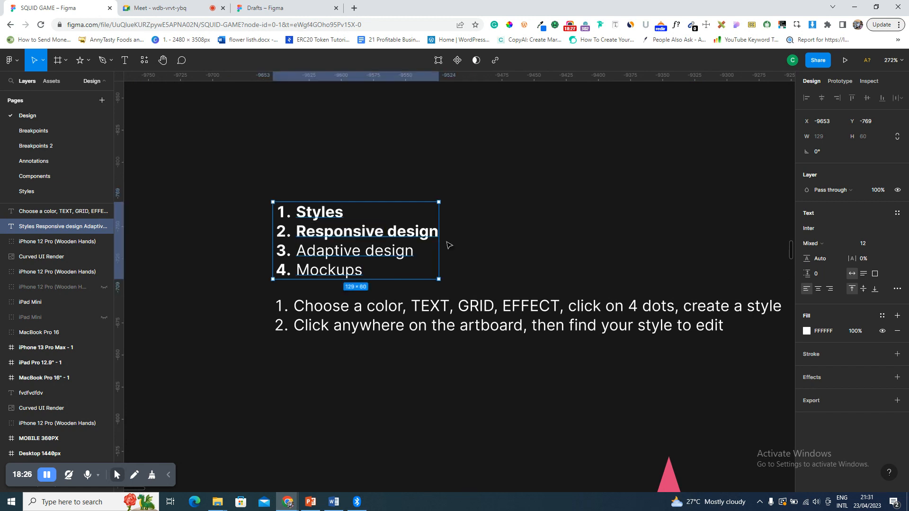
- Search Google for "amen" in a new browser tab and look through the whole results page
click(354, 8)
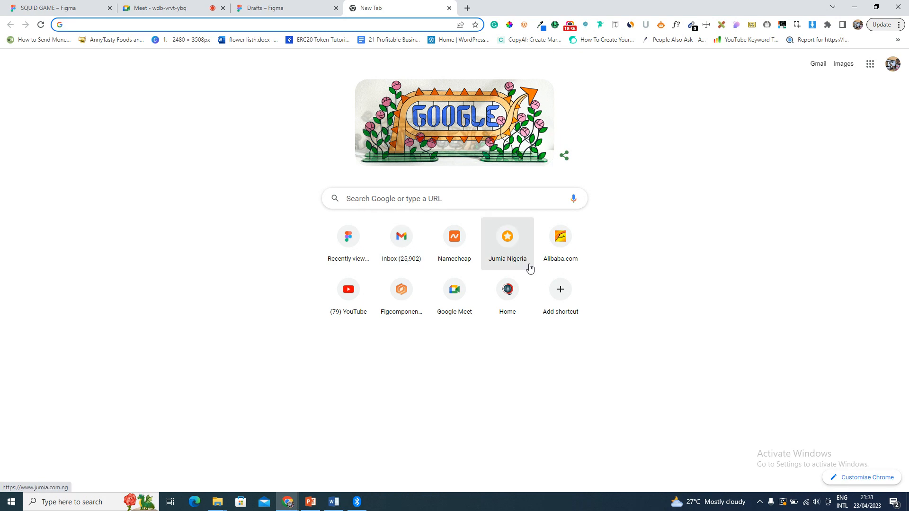
click(400, 201)
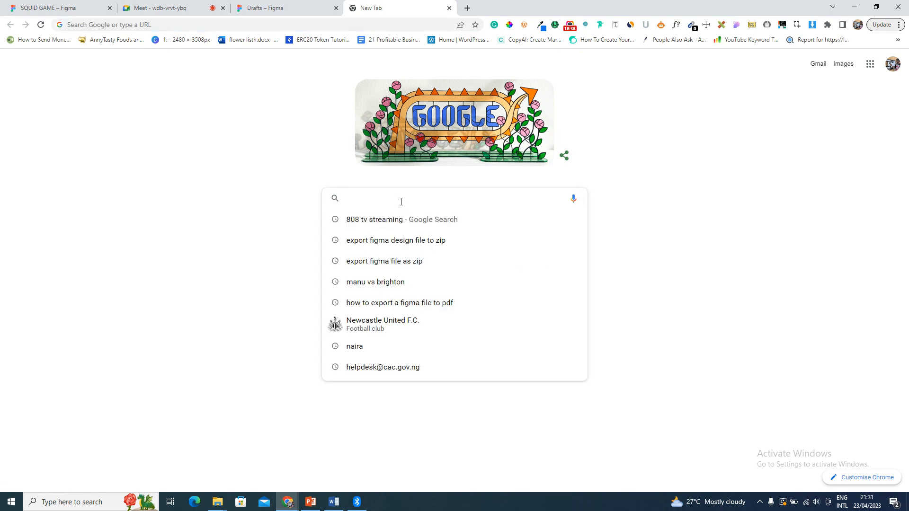
text(amen)
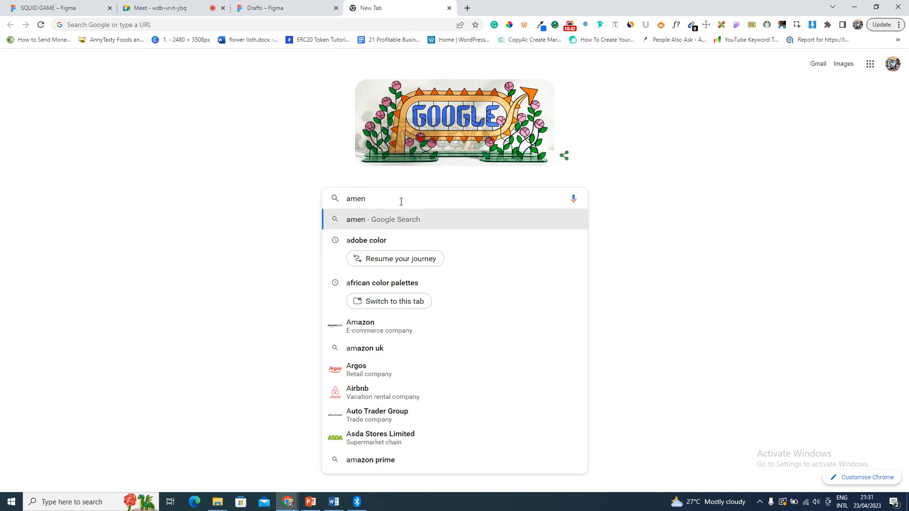
key(Return)
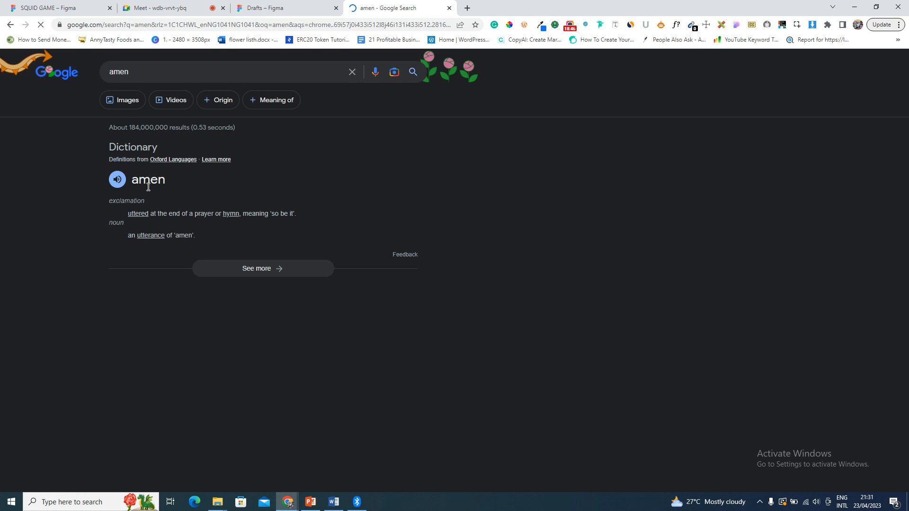
scroll(195, 293, down, 7)
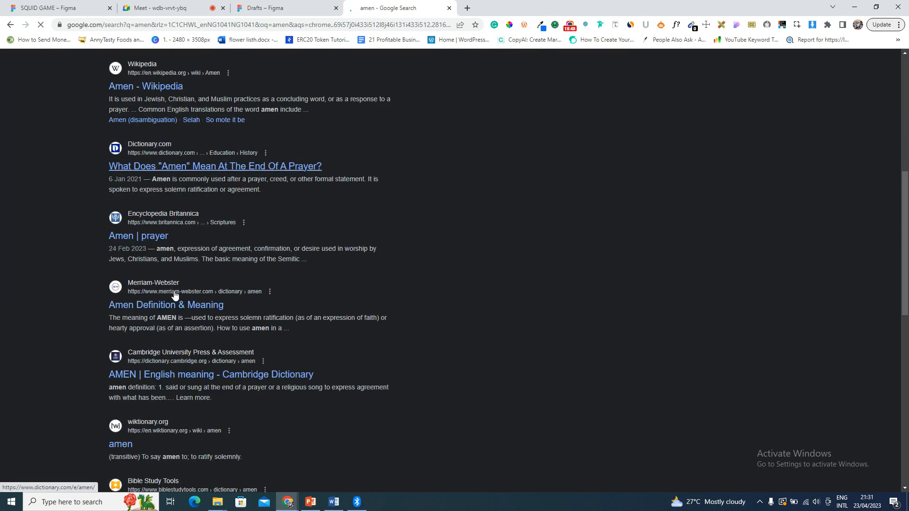
scroll(165, 322, down, 10)
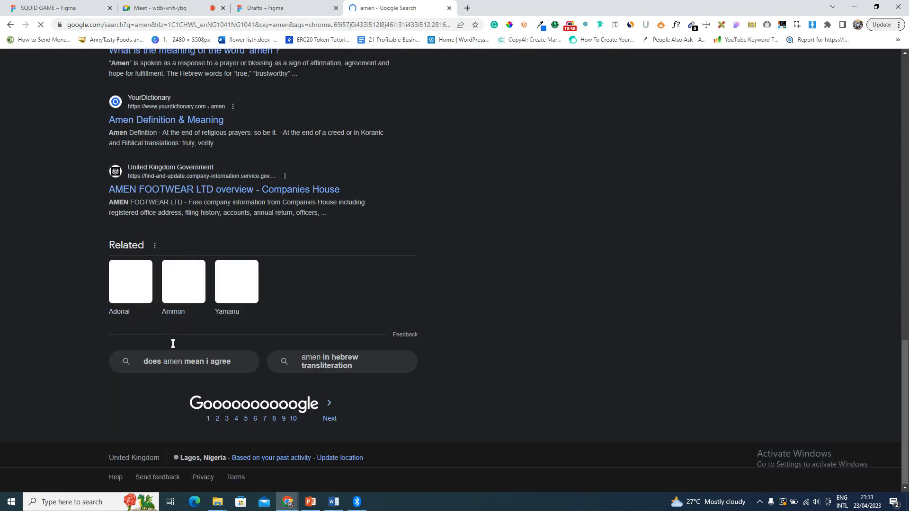
- Run a new Google search for "travel out" in the same browser tab
click(212, 24)
text(travel out)
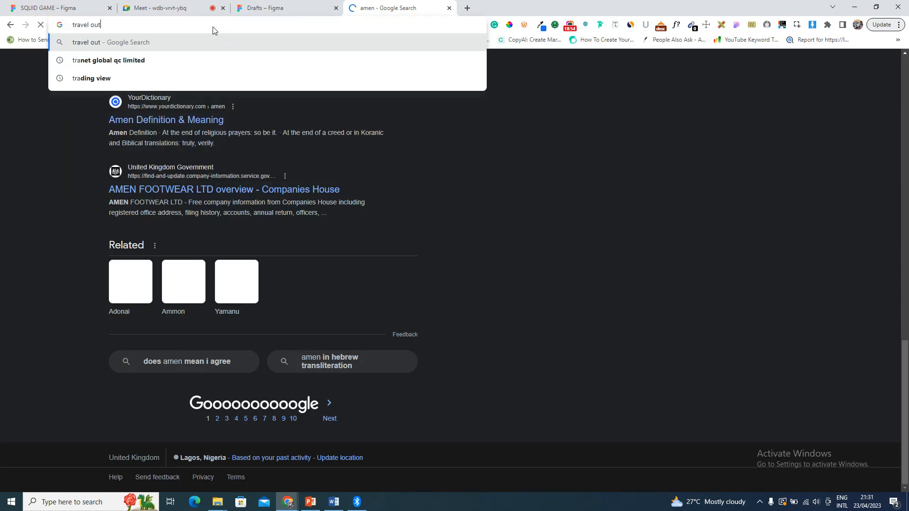
key(Return)
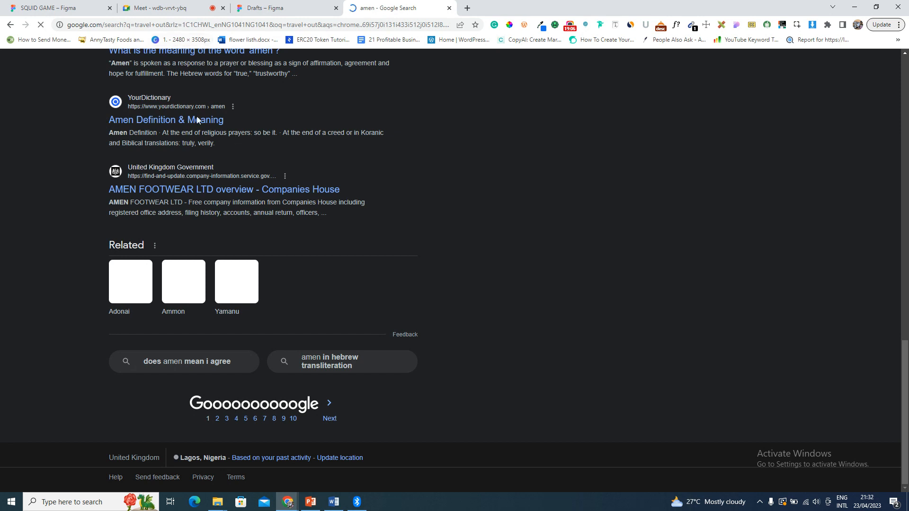
- Search Google for "wizkid" in another new browser tab
scroll(197, 119, up, 12)
scroll(197, 119, up, 5)
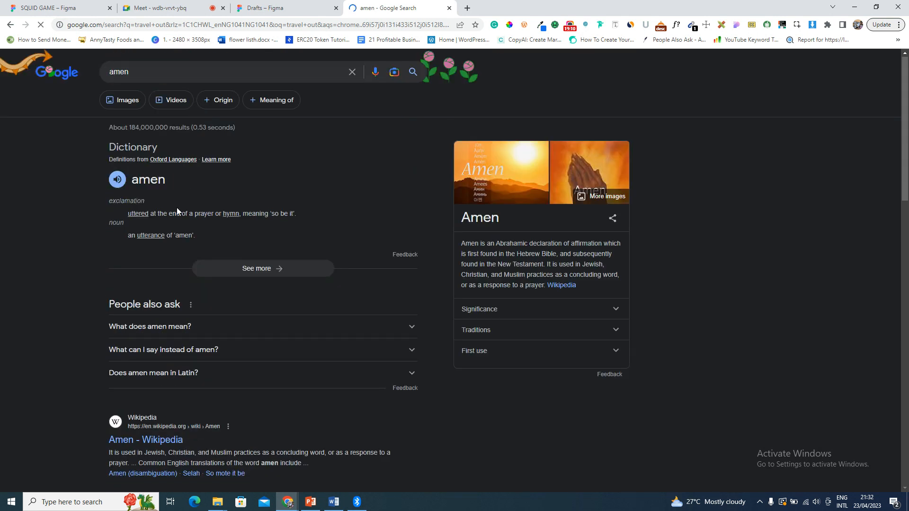
click(467, 8)
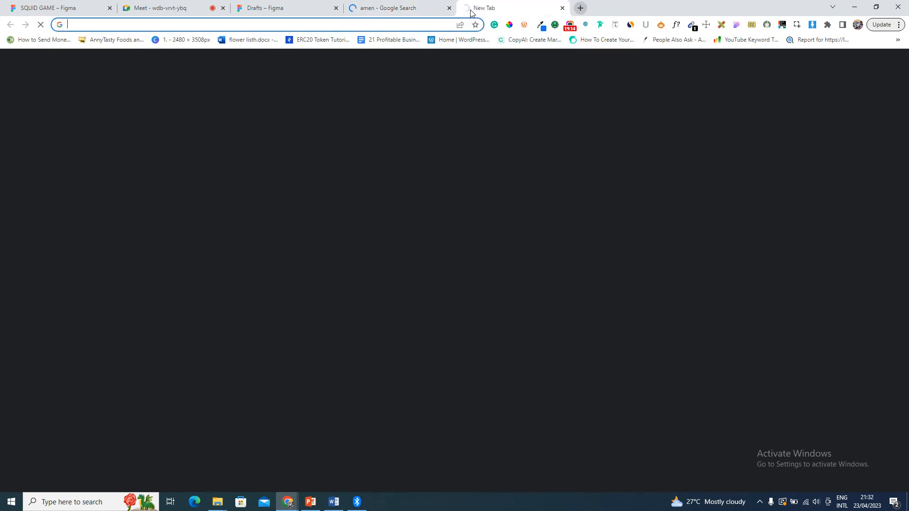
text(wizkid)
key(Return)
- Look through the "travel out" results and open the TravelHealthPro article with general COVID-19 advice for travellers
click(399, 10)
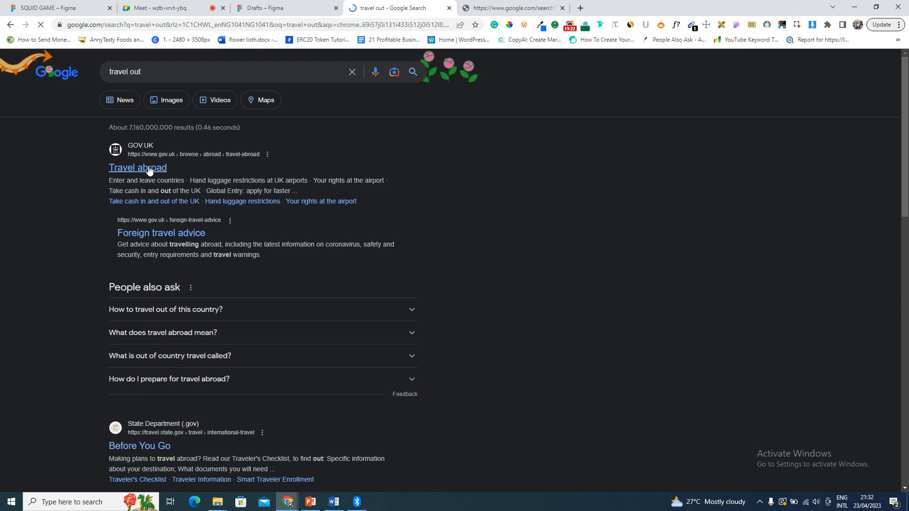
scroll(174, 222, down, 8)
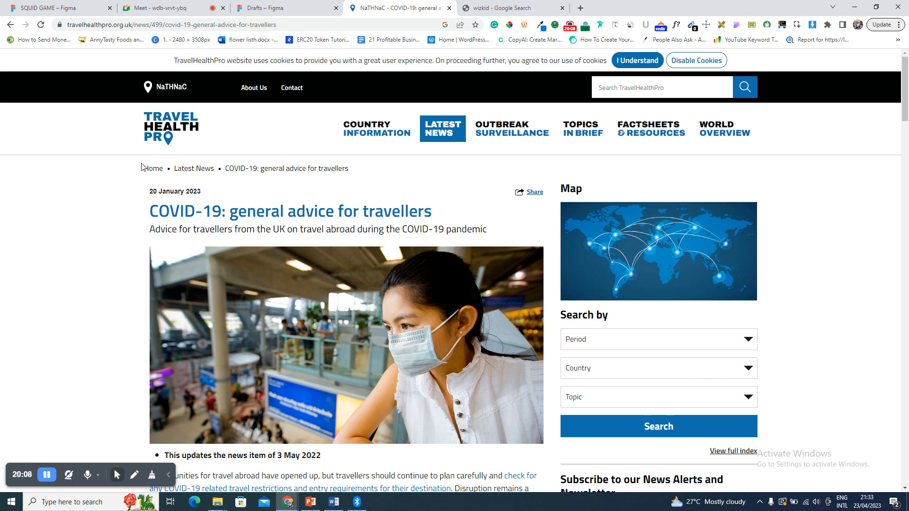
- Check the in-call messages in Google Meet and return to the SQUID GAME file in Figma
click(49, 2)
click(159, 4)
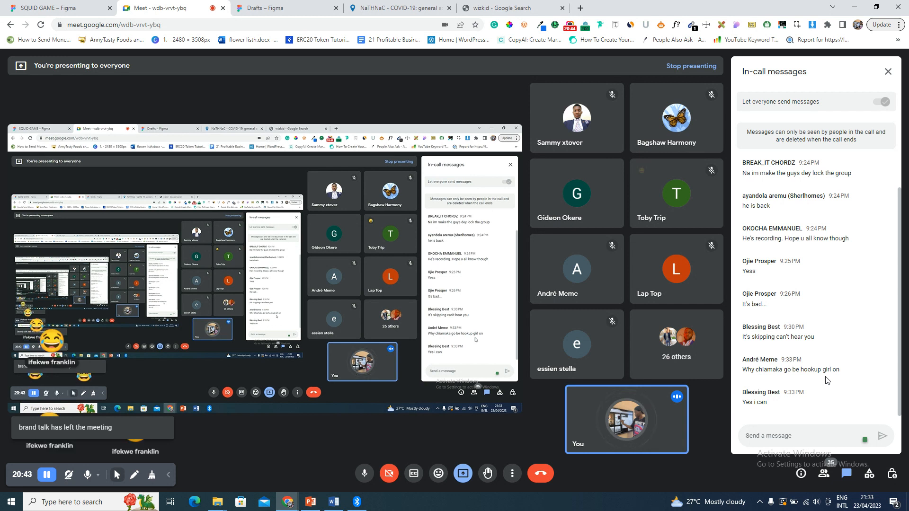
click(28, 7)
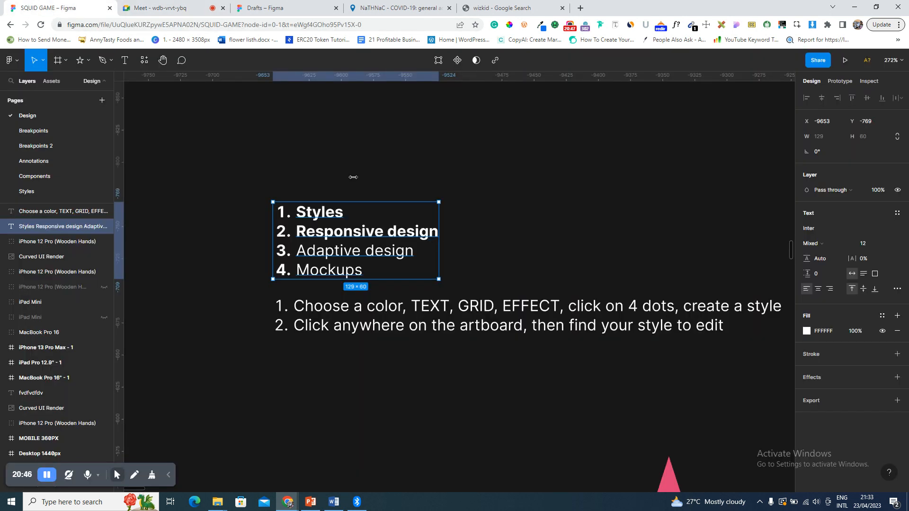
- Examine the Desktop 1440px frame and compare its layout with the neighbouring iPad Pro 12.9" and mobile frames
click(396, 8)
click(392, 160)
key(shift+1)
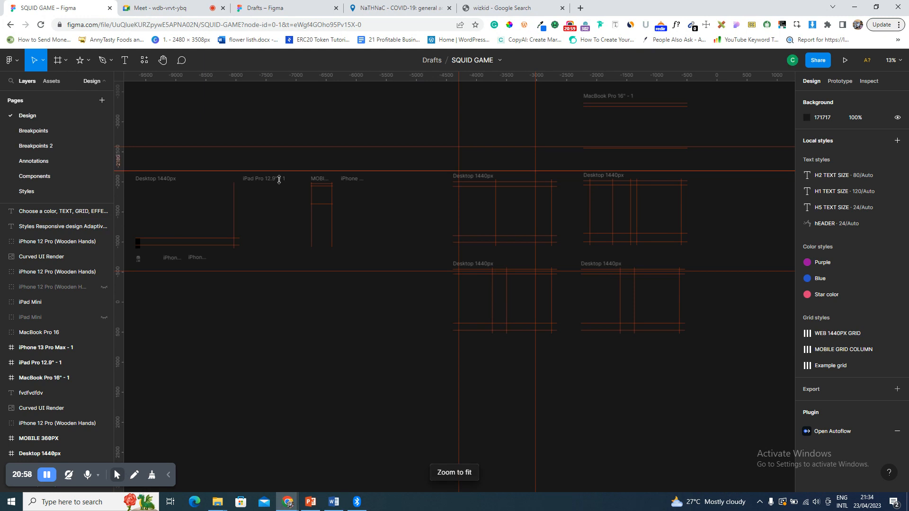
click(165, 179)
key(shift+2)
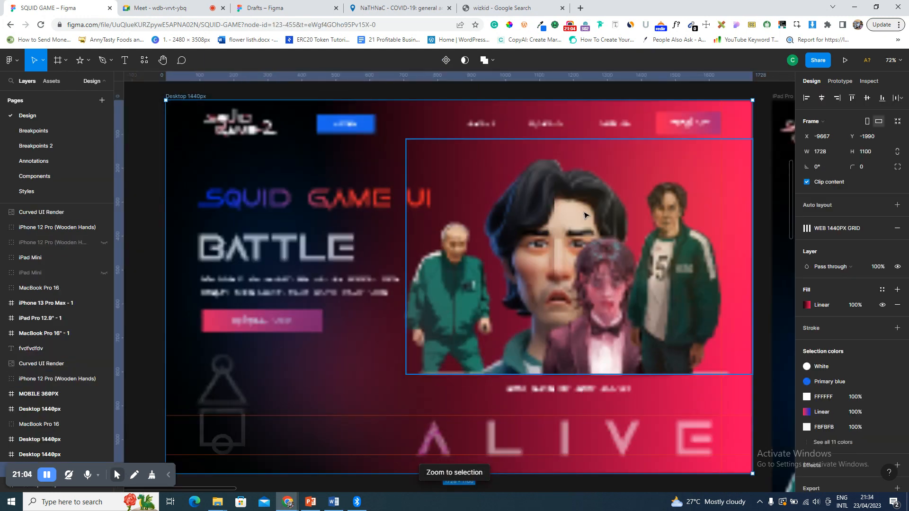
scroll(586, 215, right, 10)
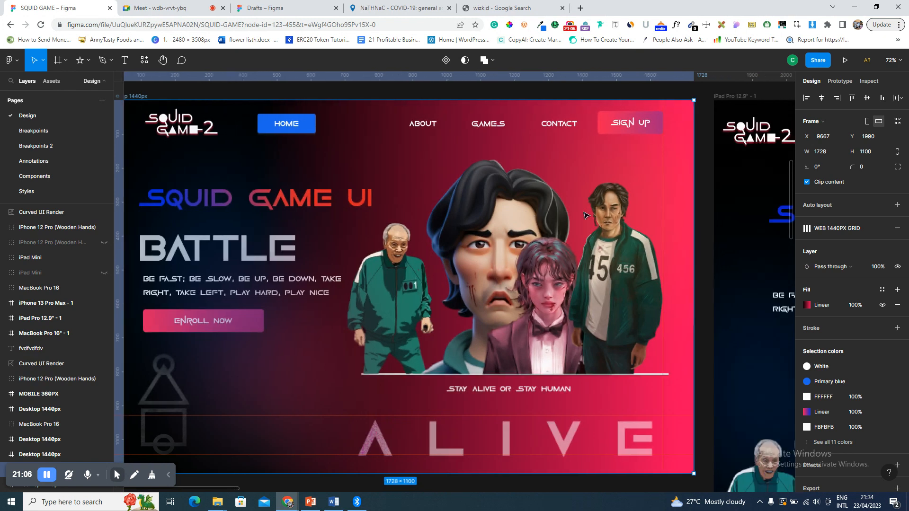
scroll(586, 215, right, 3)
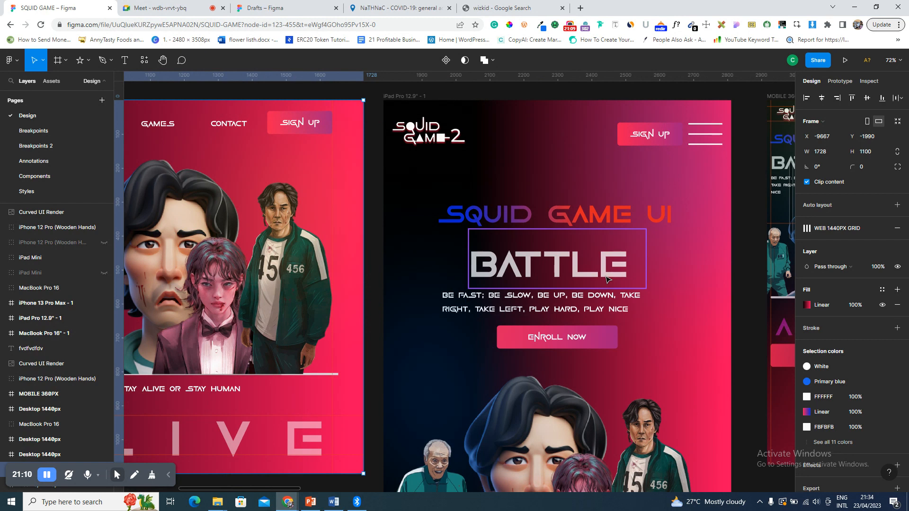
scroll(608, 280, right, 5)
scroll(608, 279, right, 1)
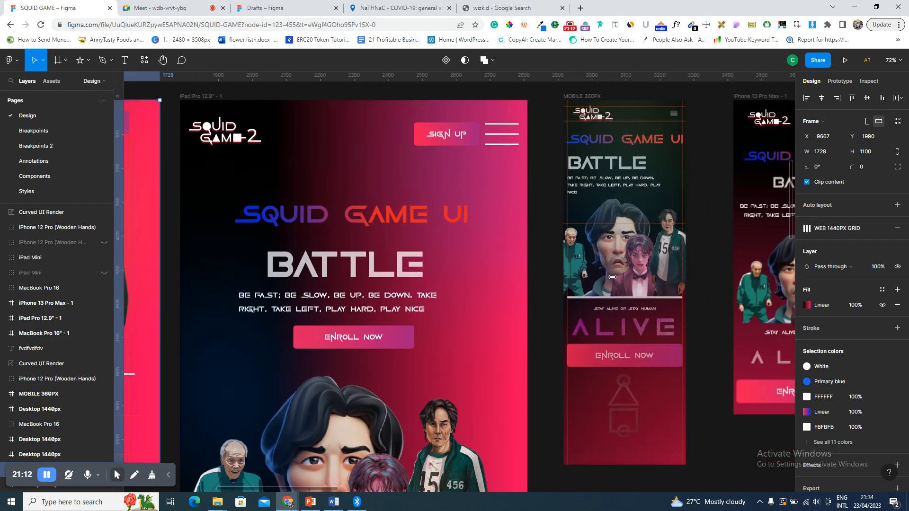
- Select the MOBILE 360PX frame and compare its element arrangement with the iPad Pro 12.9" and Desktop 1440px versions
click(590, 97)
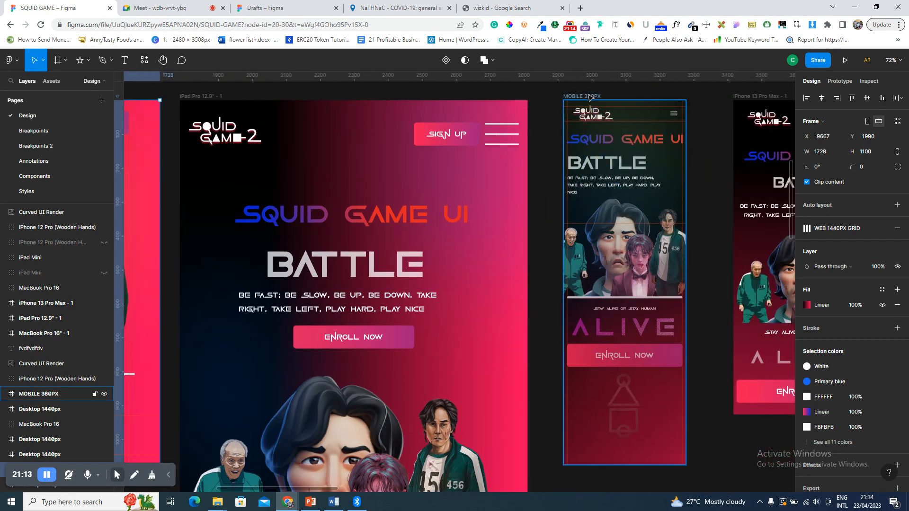
key(shift+2)
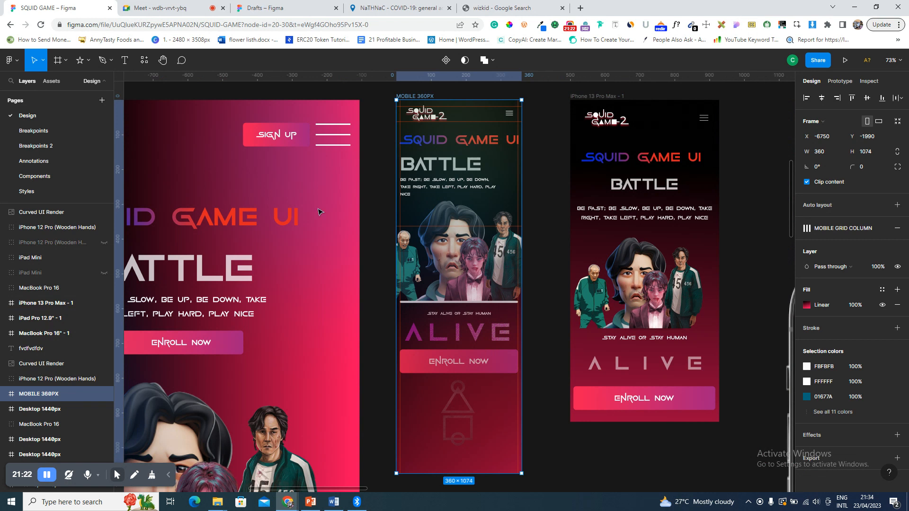
scroll(251, 239, left, 5)
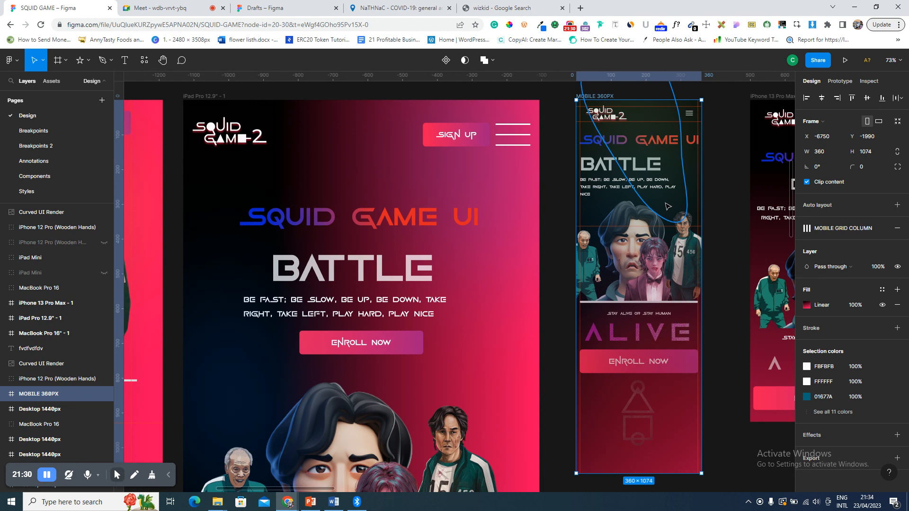
scroll(458, 300, down, 3)
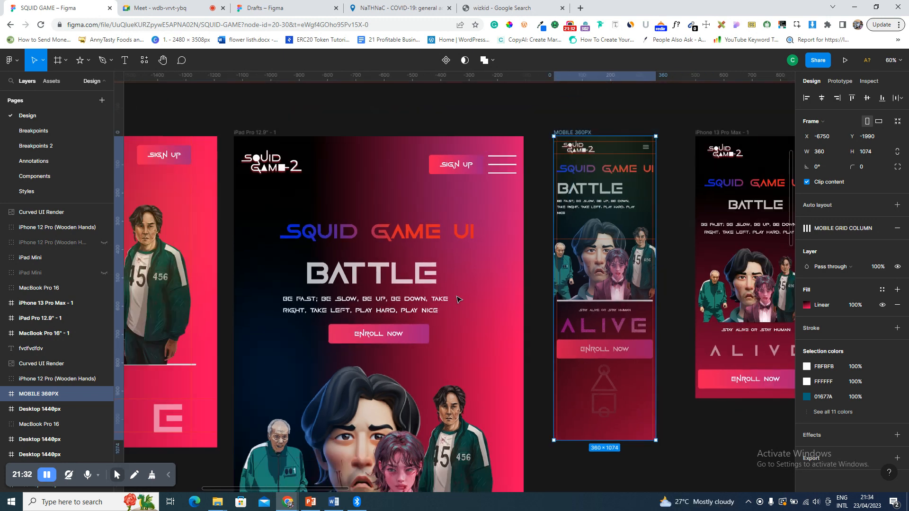
scroll(458, 299, left, 5)
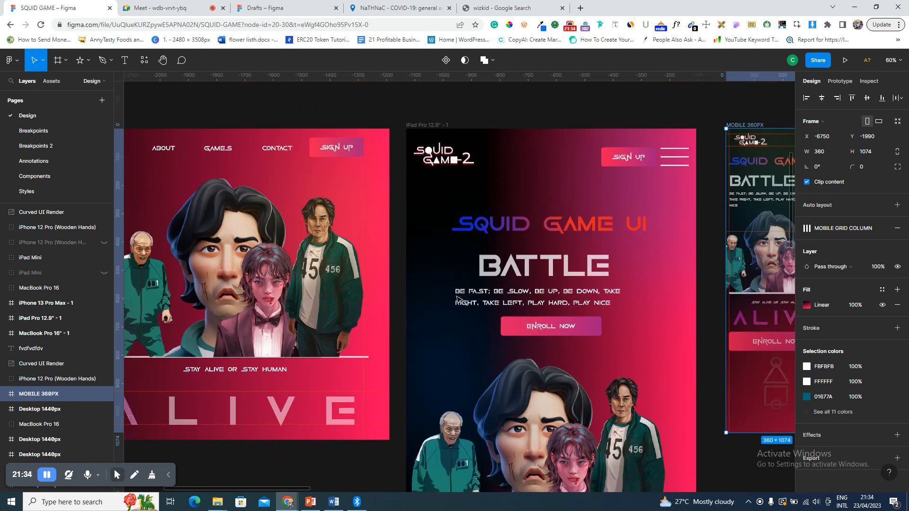
scroll(458, 300, left, 4)
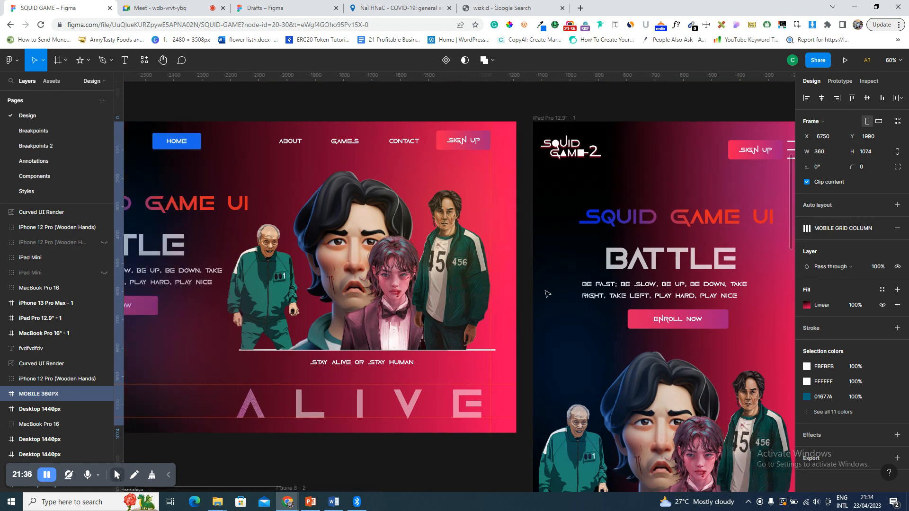
scroll(412, 283, left, 2)
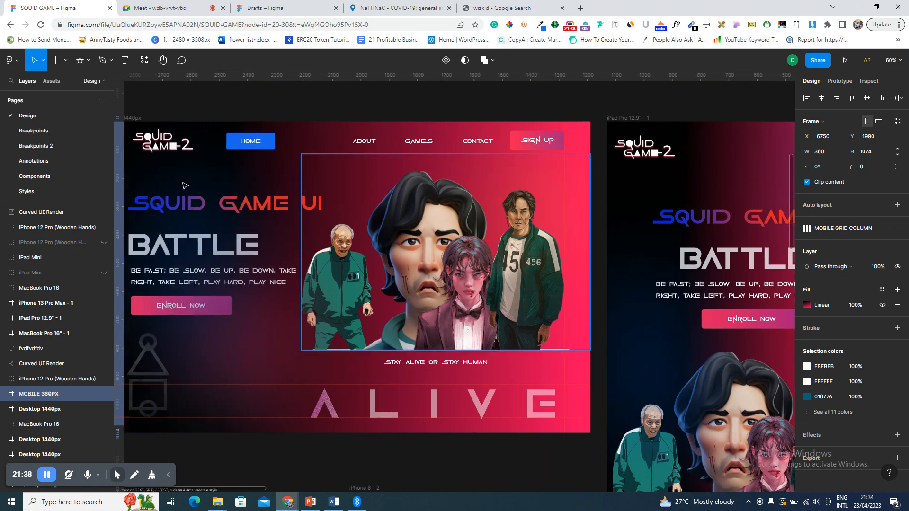
scroll(306, 259, left, 1)
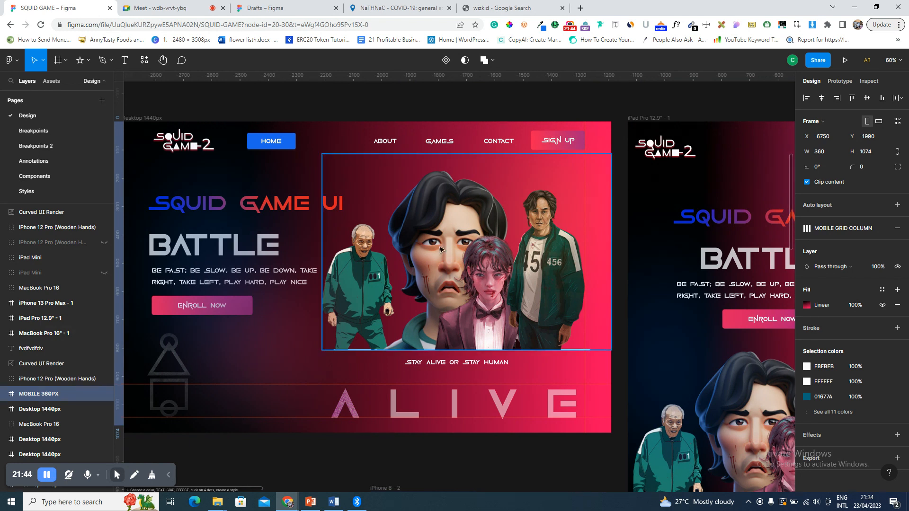
scroll(488, 298, right, 8)
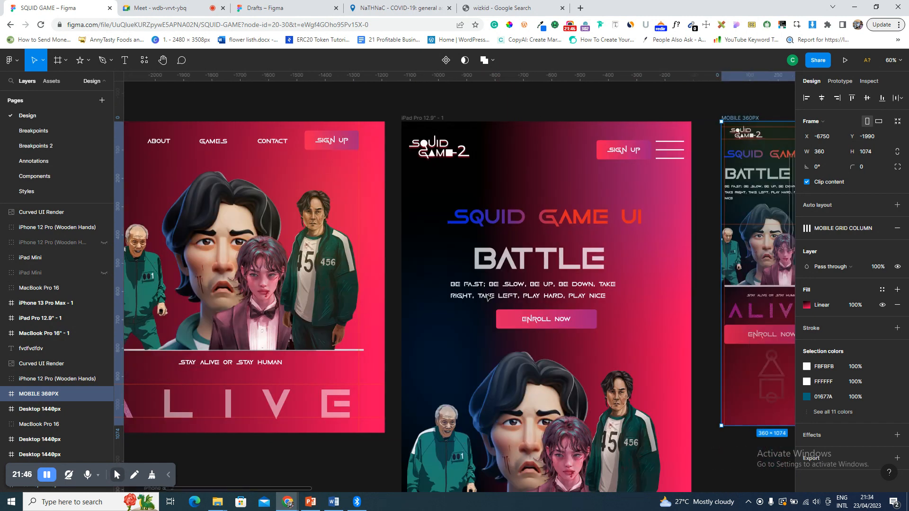
scroll(487, 298, up, 3)
key(shift+2)
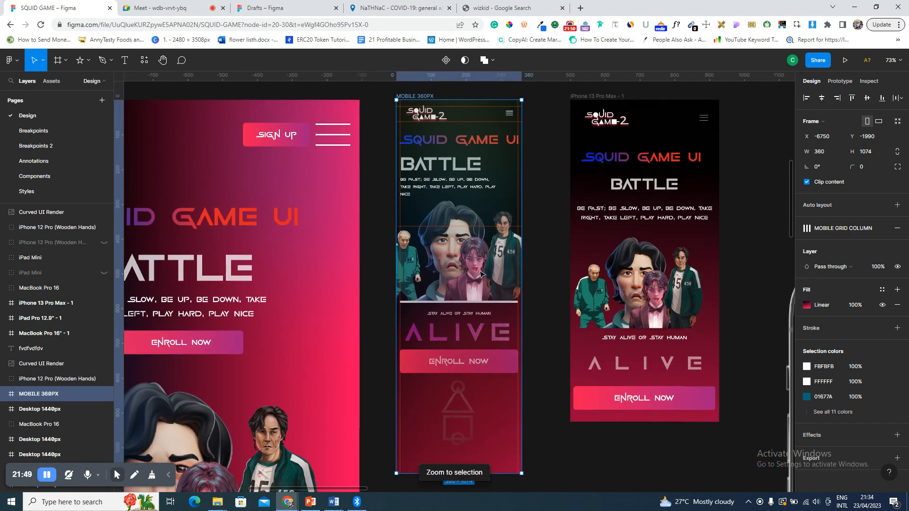
- Move the green-jacket 456 character in MOBILE 360PX to X -27, Y 618 and send it behind the other hero images
click(481, 273)
double_click(480, 273)
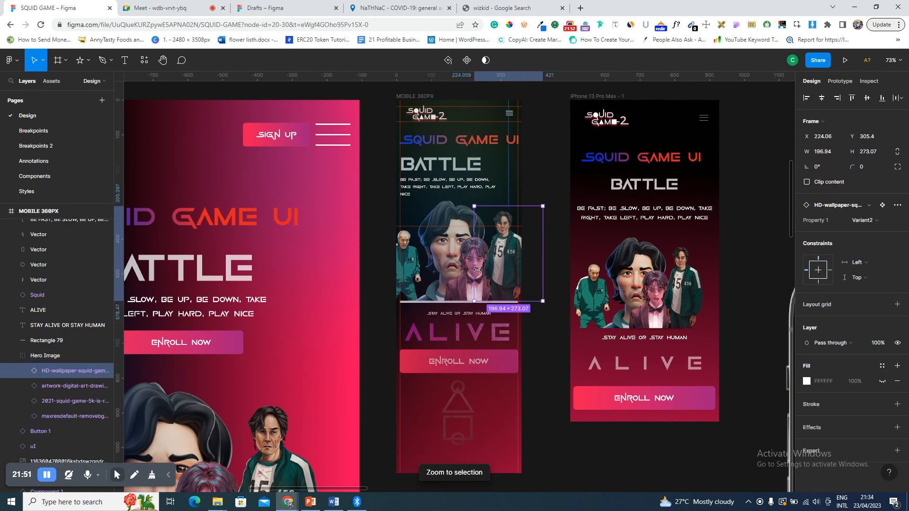
drag(458, 359, 414, 382)
key(ctrl+bracketleft)
key(ctrl+bracketleft)
key(ctrl+bracketleft)
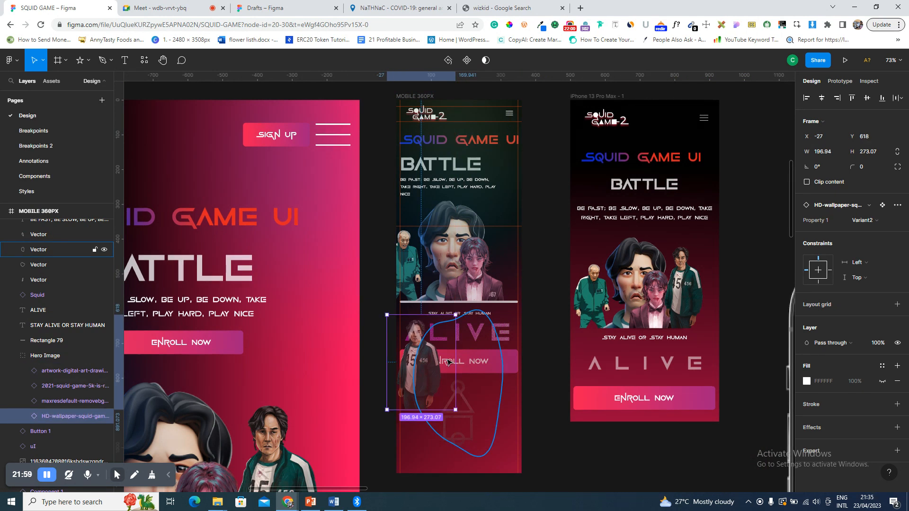
- Undo the layer reordering and the move of the green-jacket 456 character in the MOBILE 360PX frame
click(542, 364)
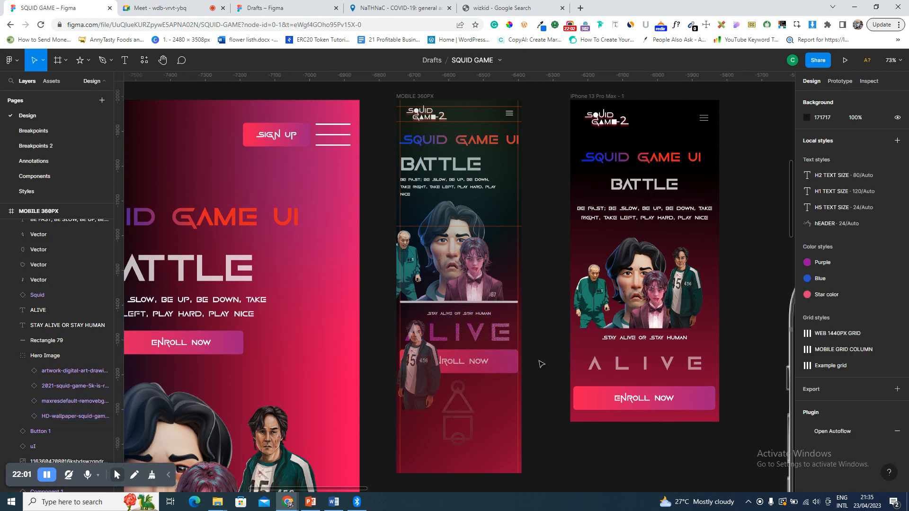
key(ctrl+z)
key(ctrl+z)
key(ctrl+z)
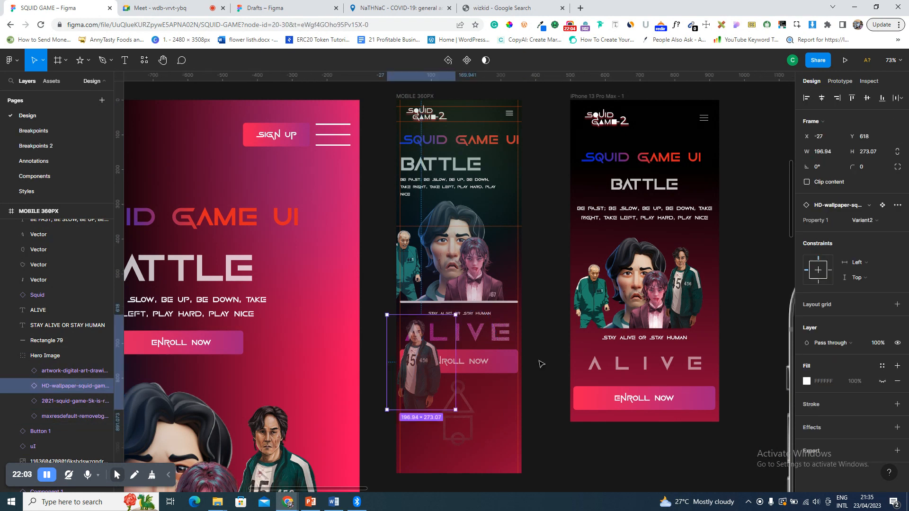
key(ctrl+z)
key(ctrl+z)
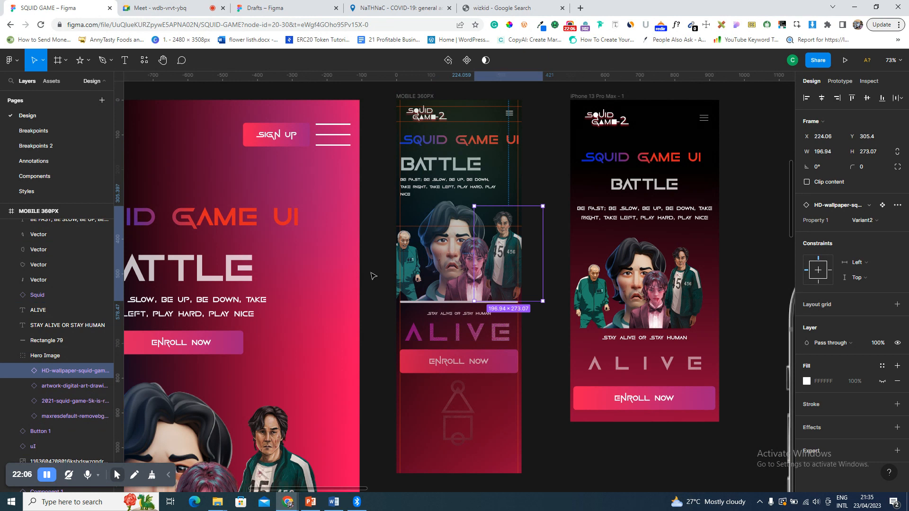
- Select the Desktop 1440px Squid Game frame and examine its full layout
scroll(429, 181, left, 5)
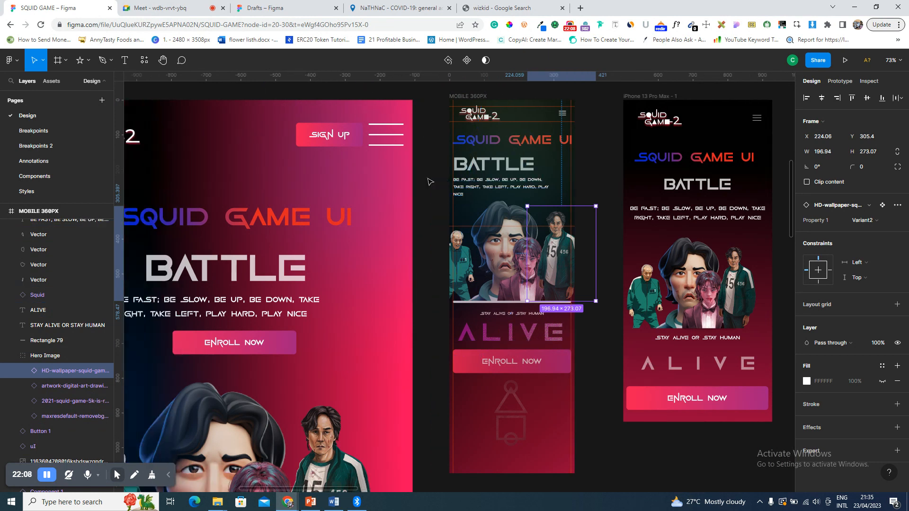
scroll(429, 181, left, 10)
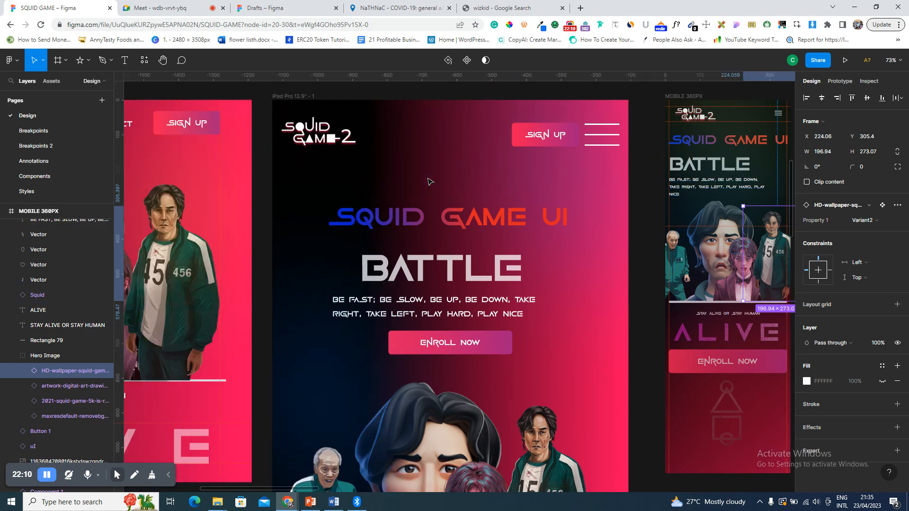
scroll(428, 182, left, 4)
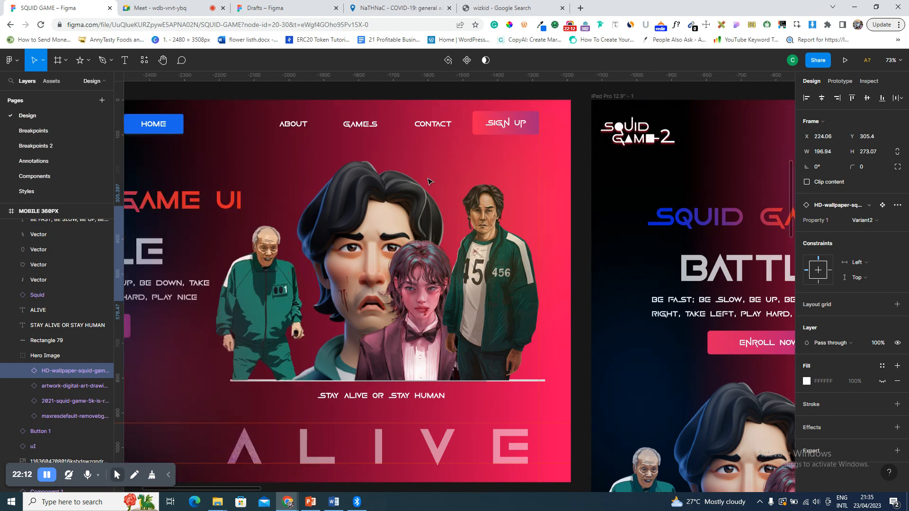
scroll(265, 219, left, 2)
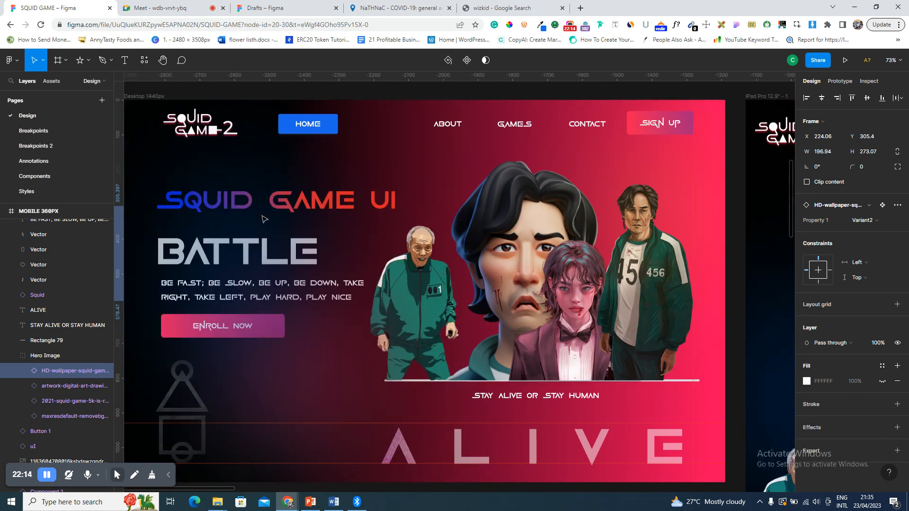
click(156, 97)
click(156, 96)
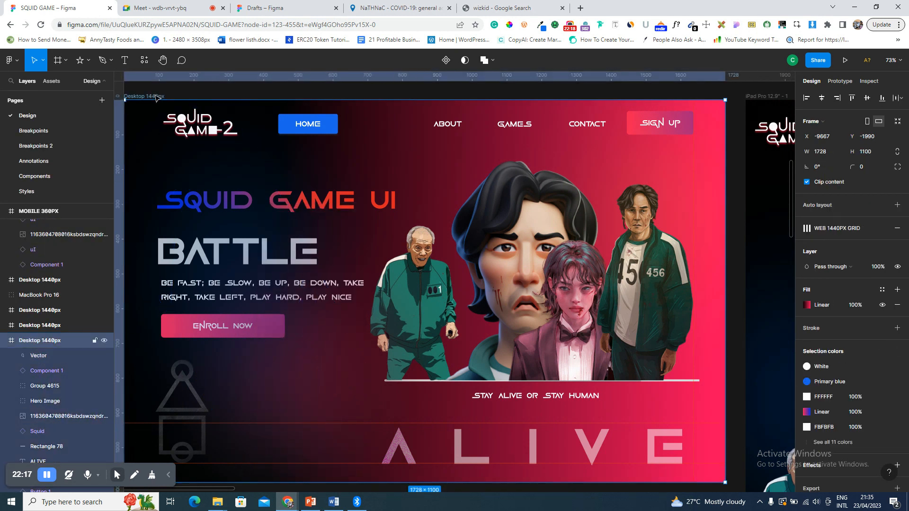
key(shift+2)
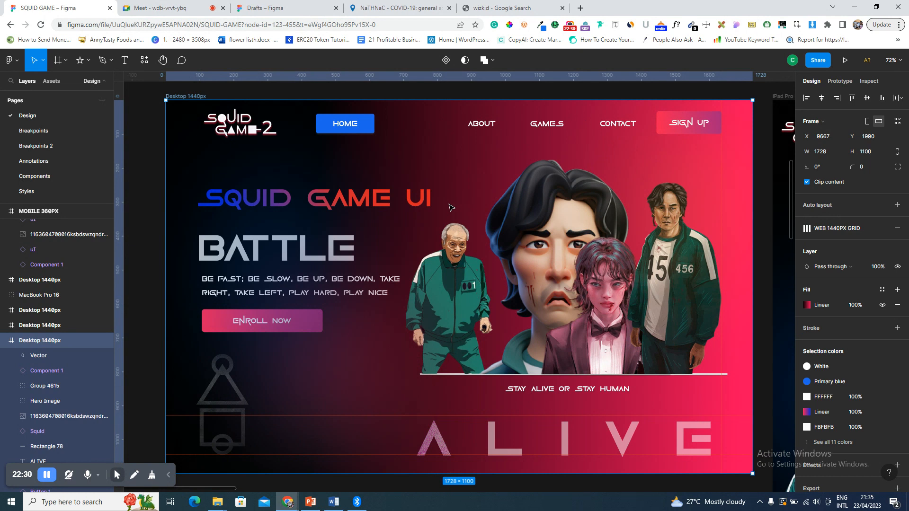
- Admit the waiting participant to the Google Meet call and return to the SQUID GAME file in Figma
click(171, 6)
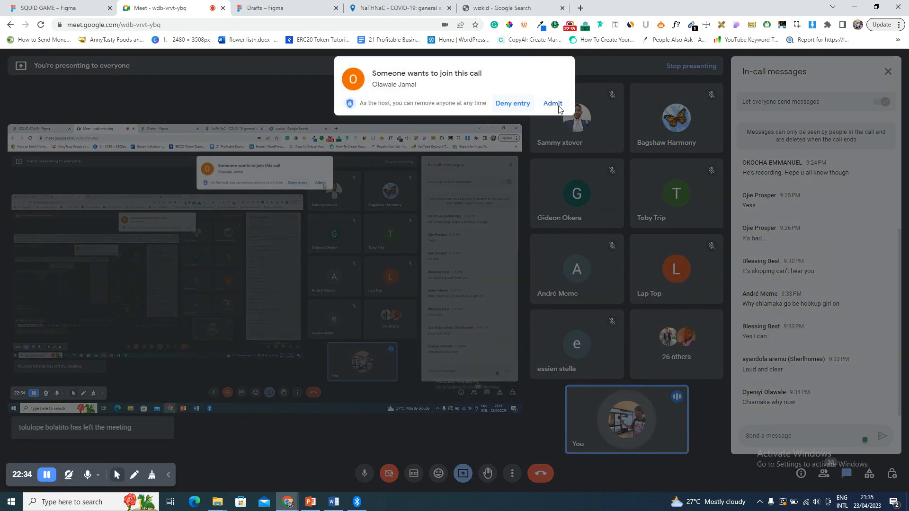
click(559, 110)
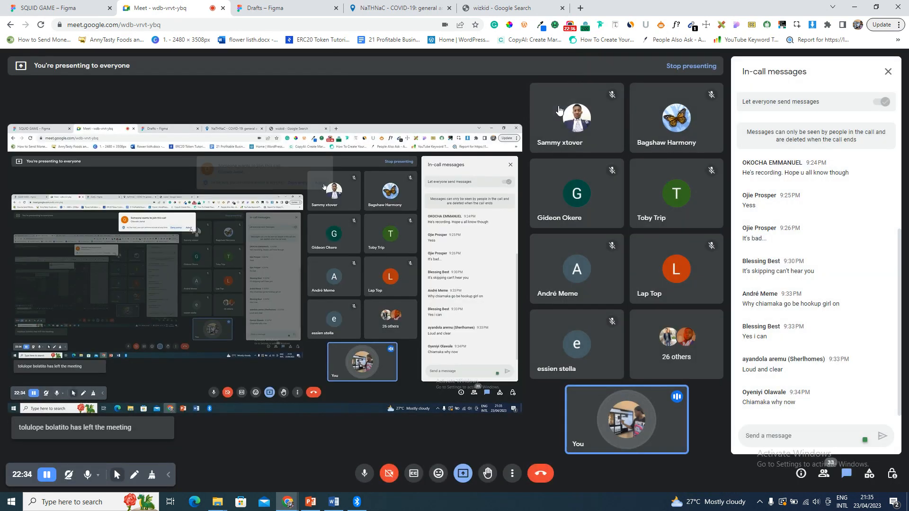
click(47, 7)
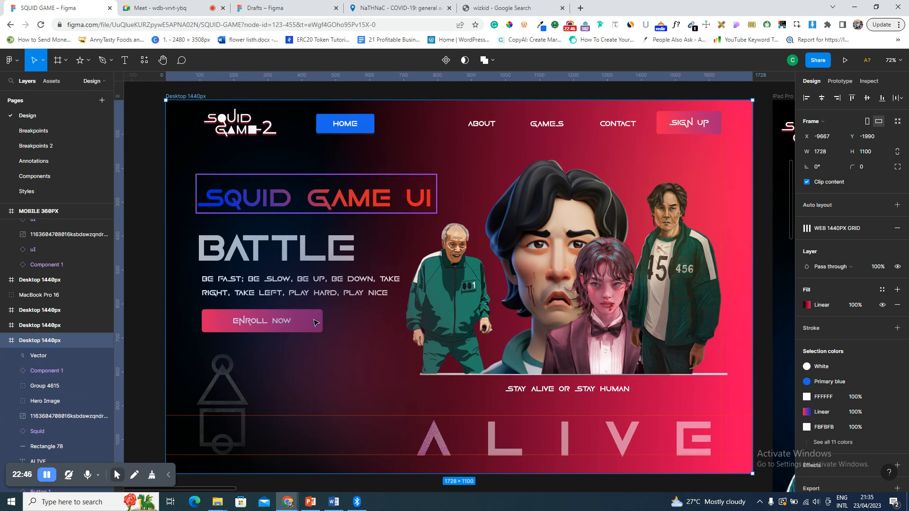
- Move the blurred blue vector glow in the Squid Game Desktop 1440px frame to about X 516, Y 170 and reselect the frame
scroll(394, 397, left, 5)
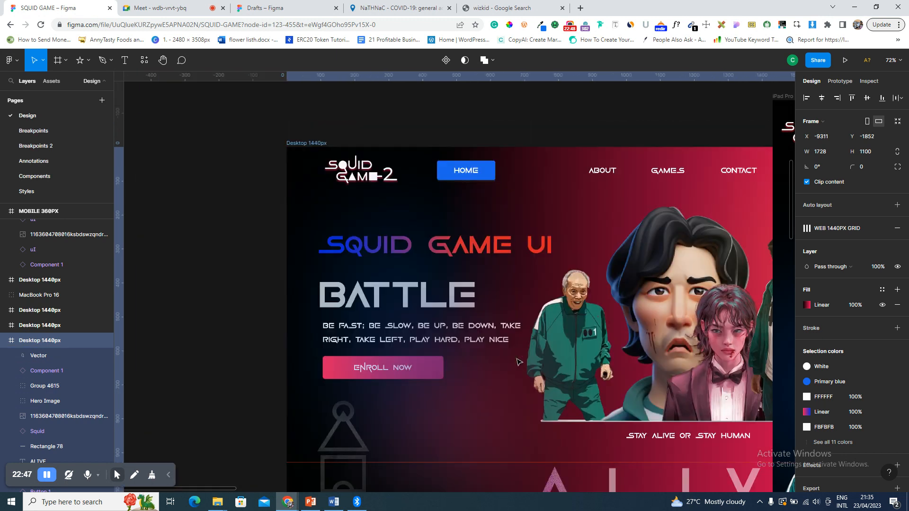
drag(519, 362, 298, 345)
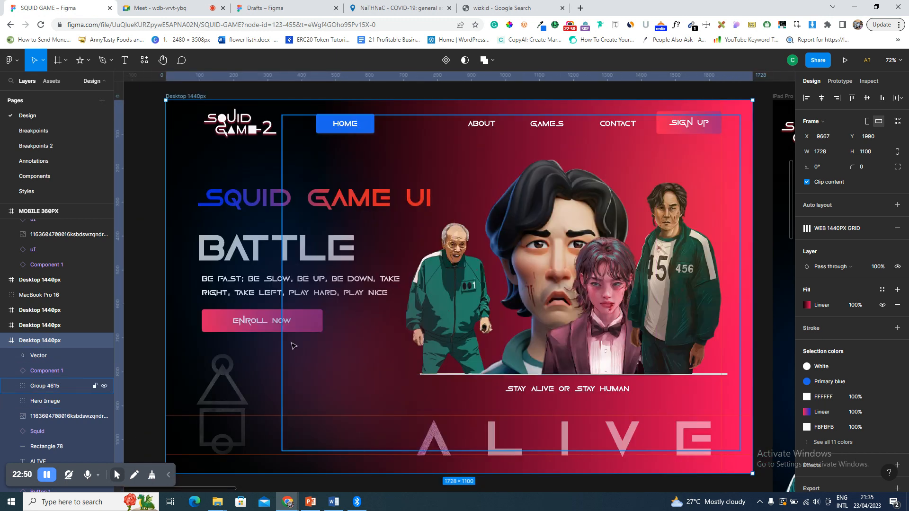
click(298, 356)
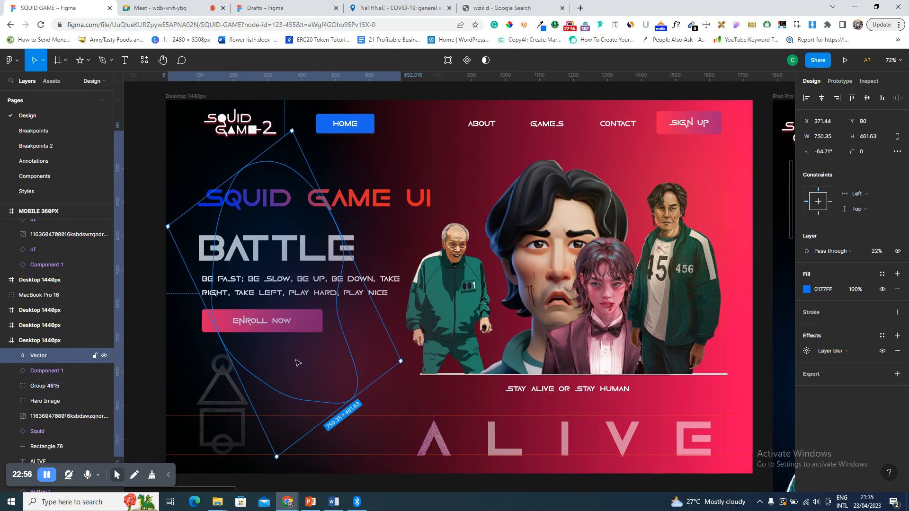
drag(318, 351, 320, 350)
drag(431, 352, 344, 384)
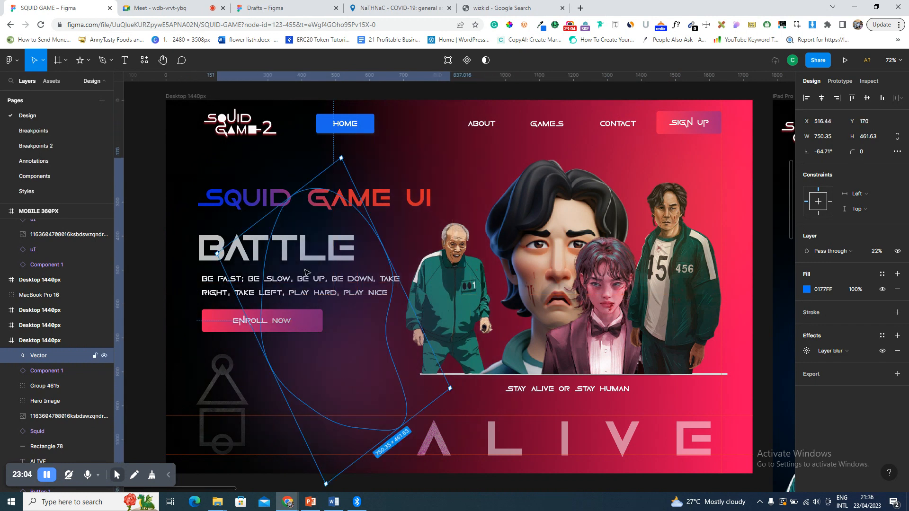
click(192, 96)
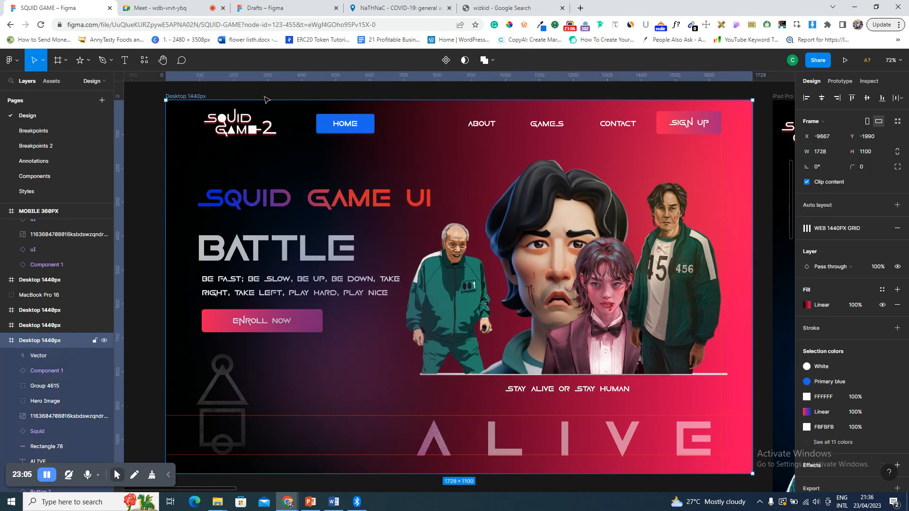
- Add a 1440 × 1024 Desktop preset frame on the empty canvas left of the Squid Game desktop frame
scroll(503, 218, down, 2)
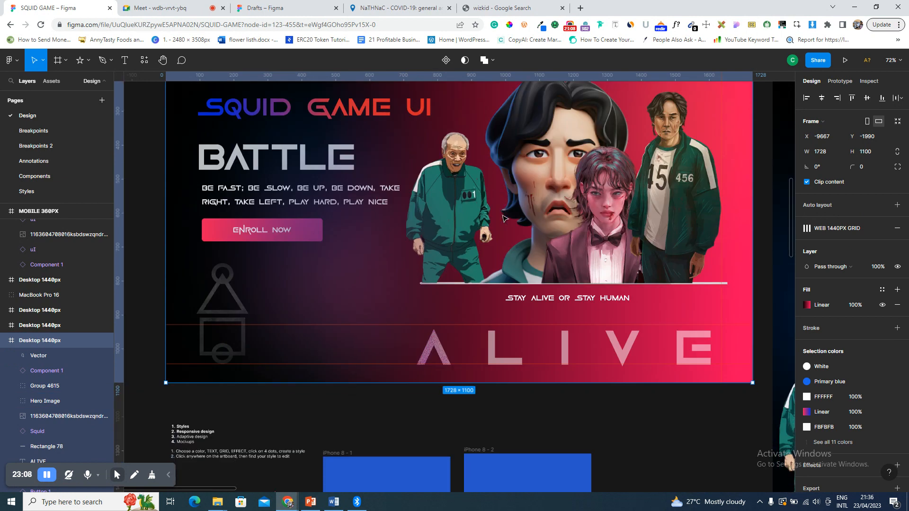
scroll(419, 236, left, 5)
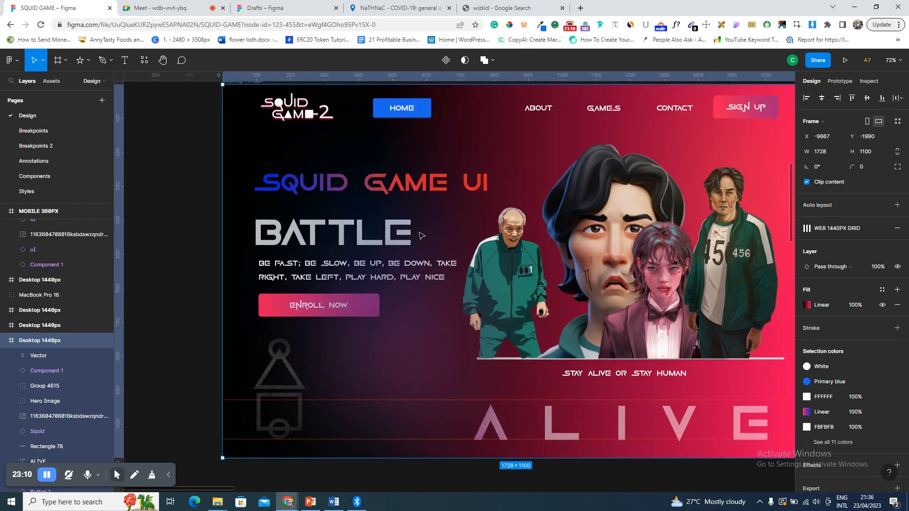
key(f)
scroll(284, 291, left, 20)
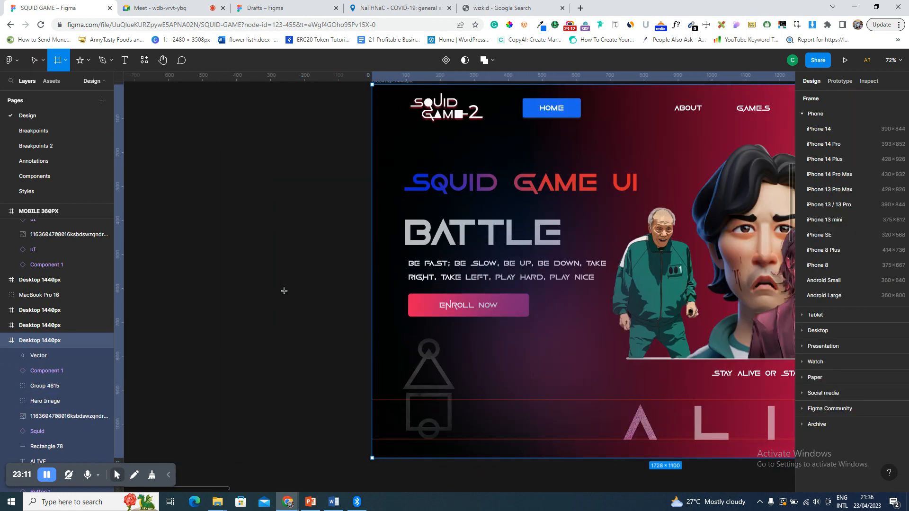
scroll(284, 290, left, 5)
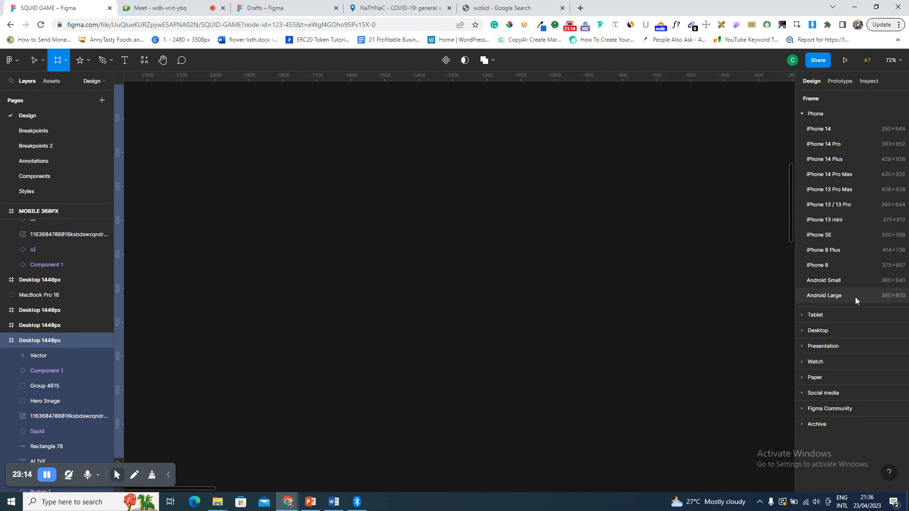
click(845, 330)
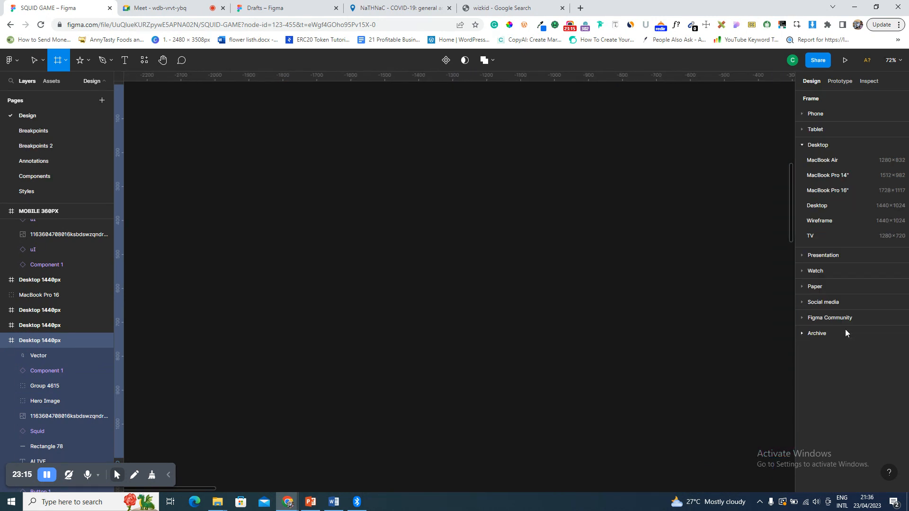
click(839, 206)
key(shift+2)
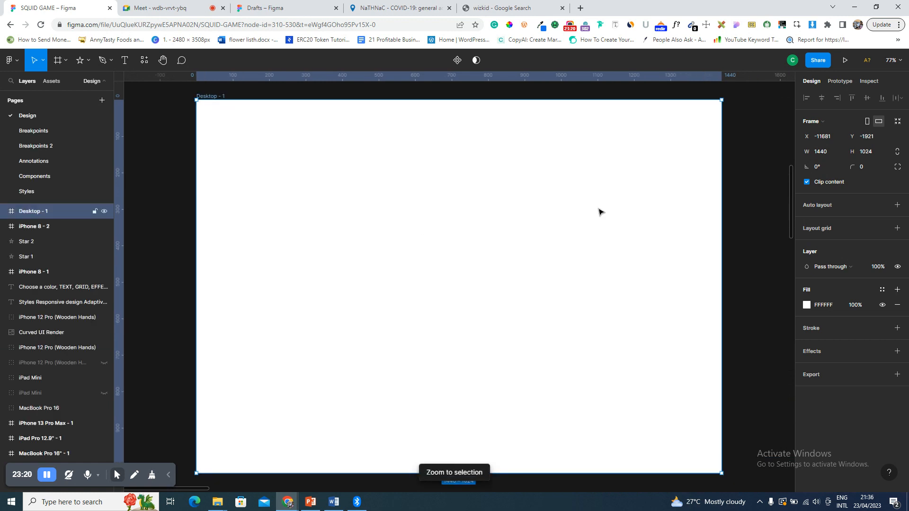
- Add a layout grid to the new blank desktop frame and open the grid's settings
click(843, 231)
click(807, 243)
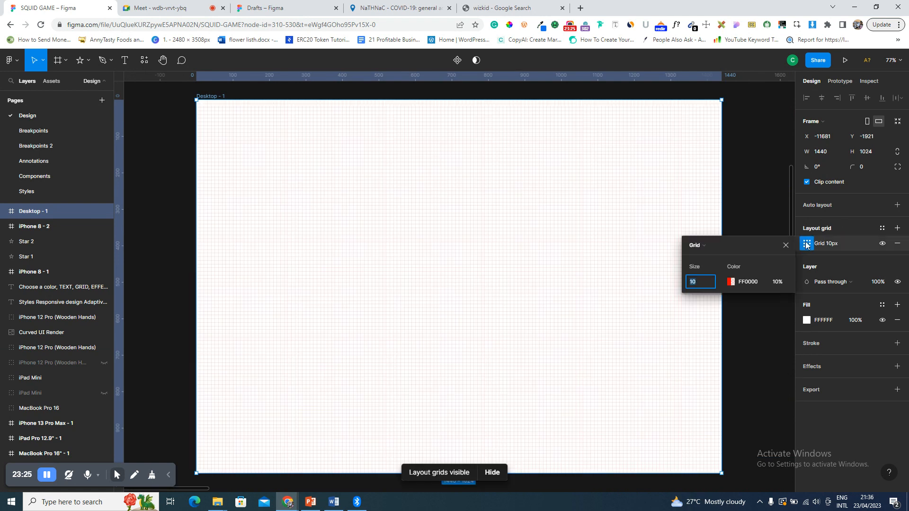
- Change the Desktop - 1 frame's layout grid to 12 columns with a margin of 120
click(704, 246)
click(709, 257)
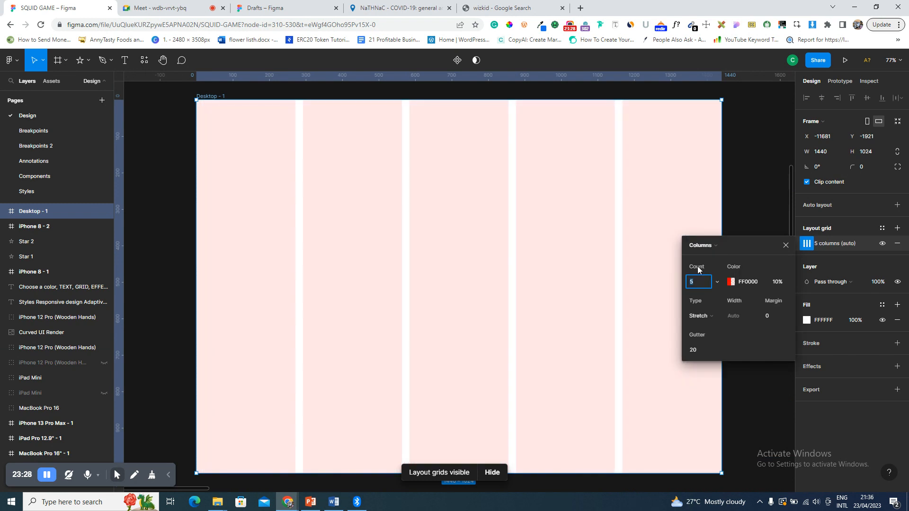
text(12)
key(Return)
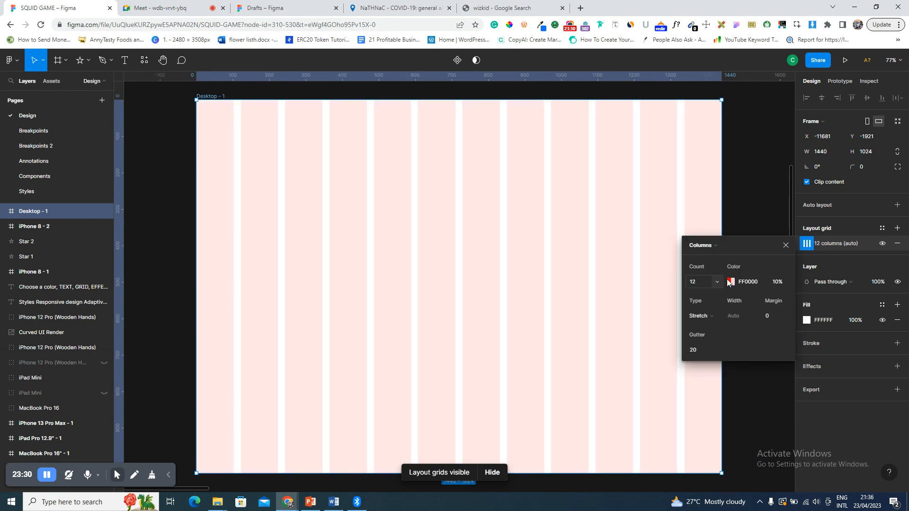
click(776, 324)
text(120)
key(Return)
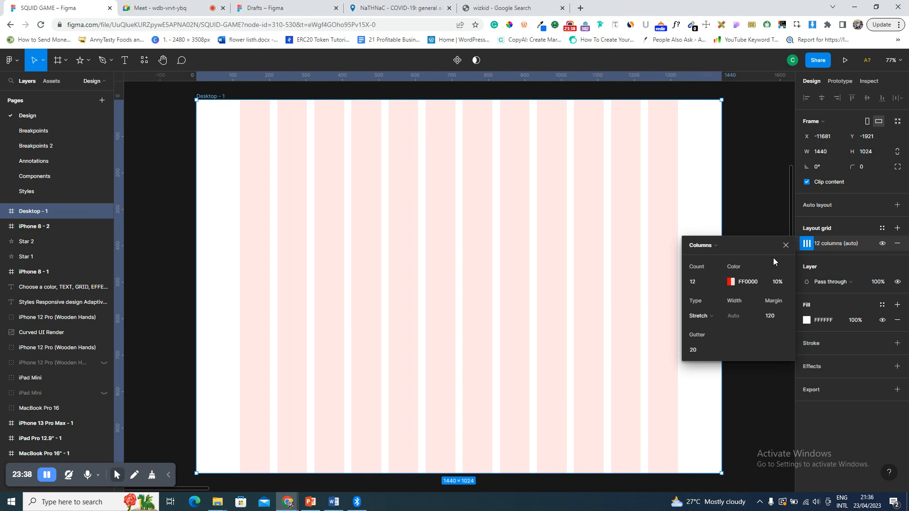
click(786, 246)
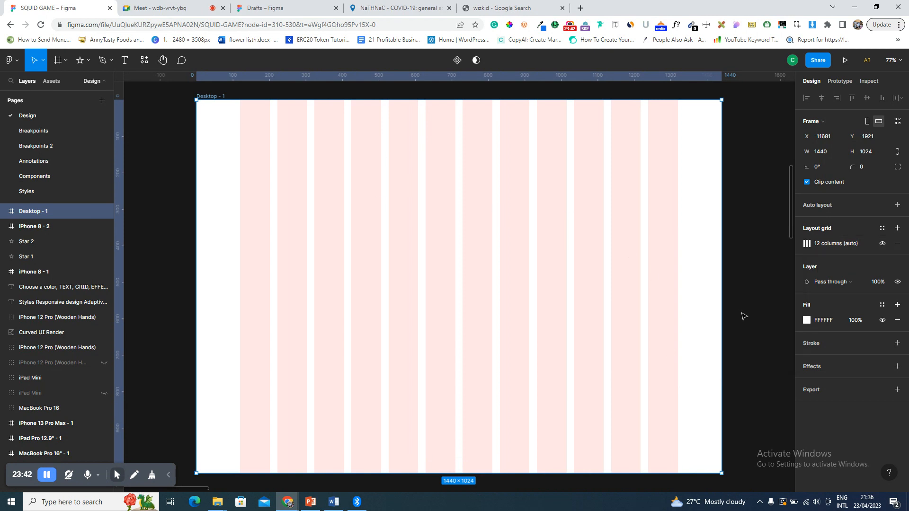
- Save the frame's column grid as a new grid style named "NEW SSQUID GAME STYLE"
click(882, 228)
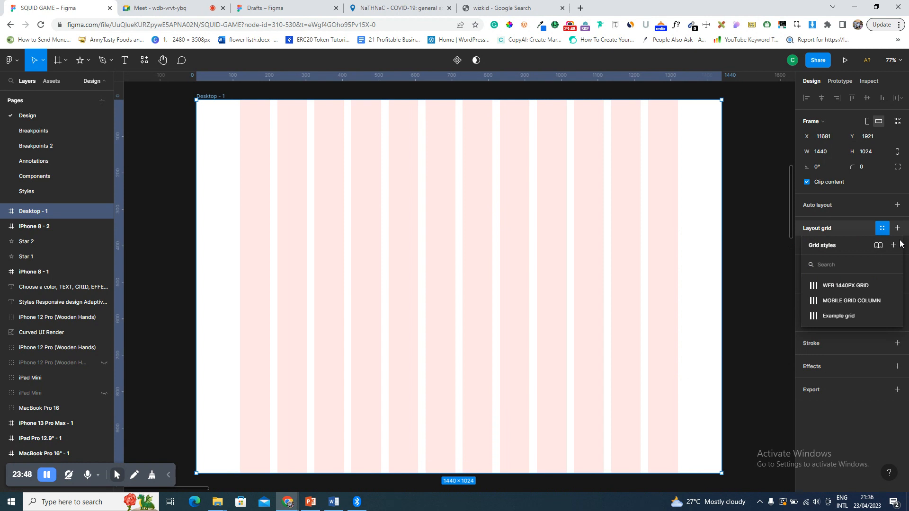
click(894, 246)
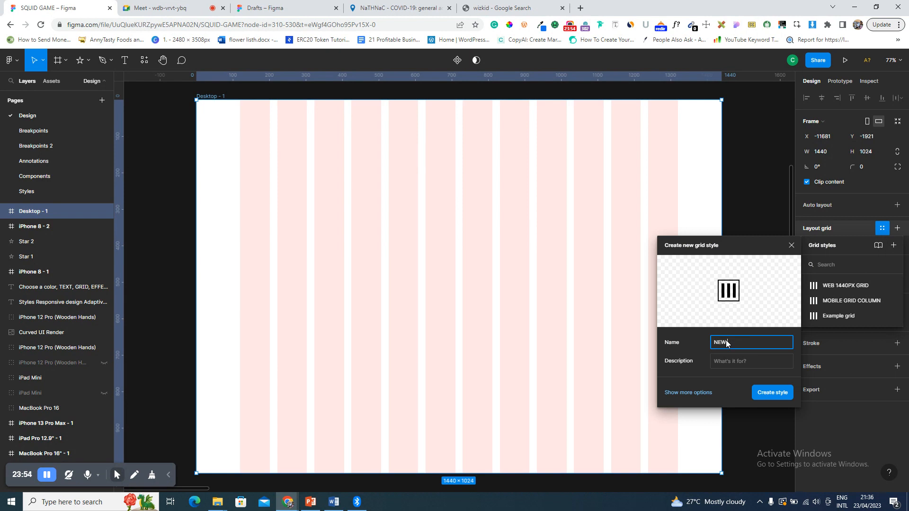
text(NEW SSQUID GAME STYLE)
key(Return)
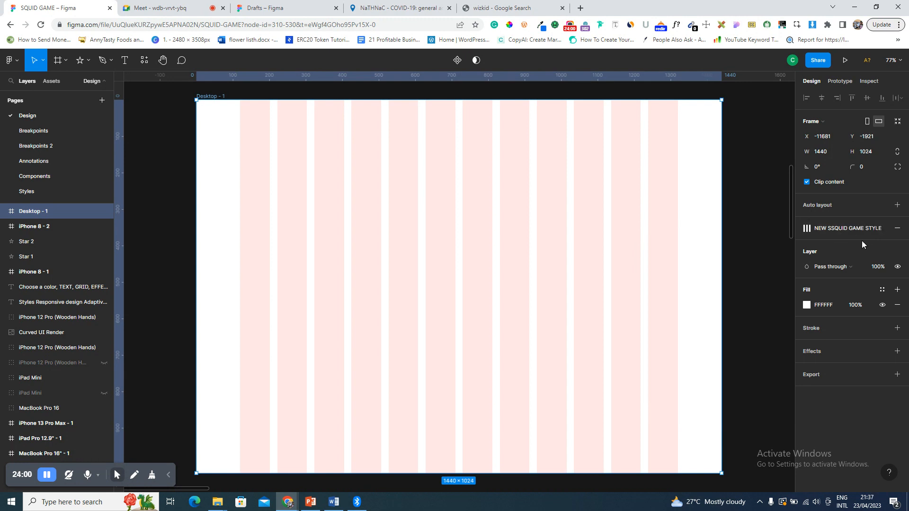
- Rename the "NEW SSQUID GAME STYLE" grid style as "DESKTOP NEW GRID"
click(751, 213)
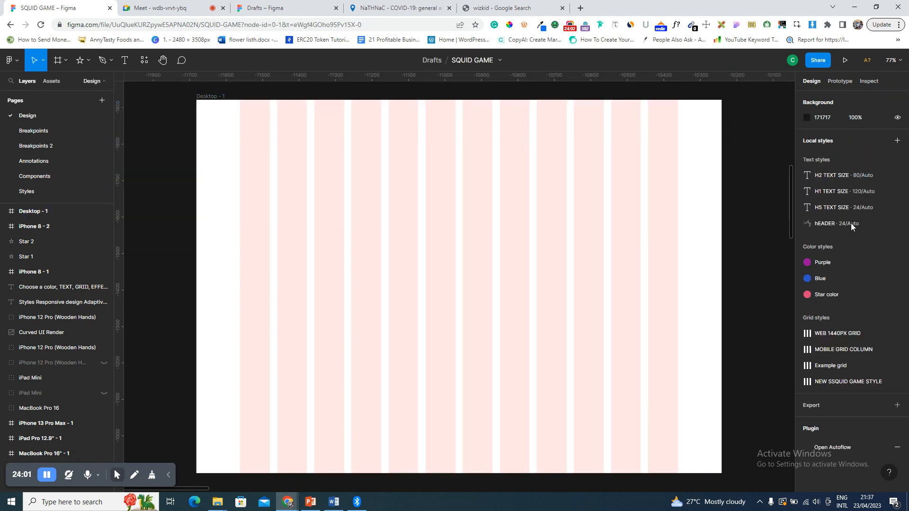
click(211, 98)
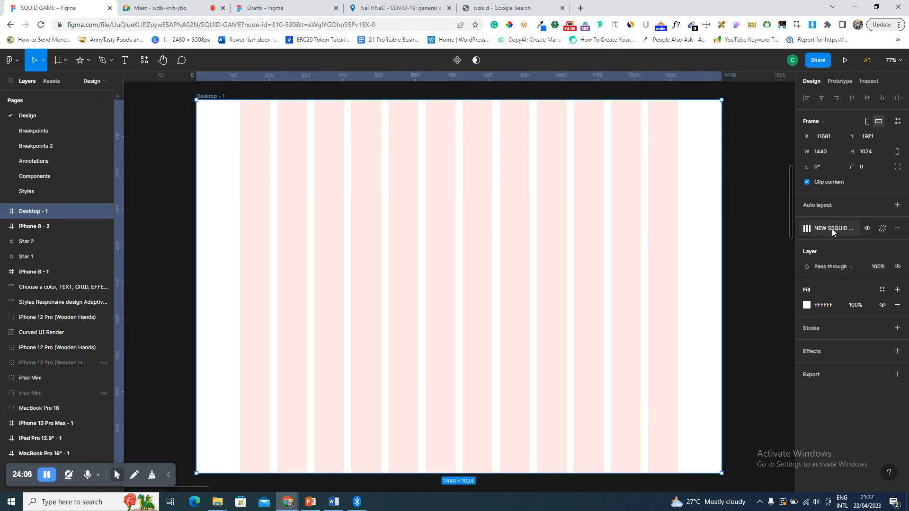
click(751, 236)
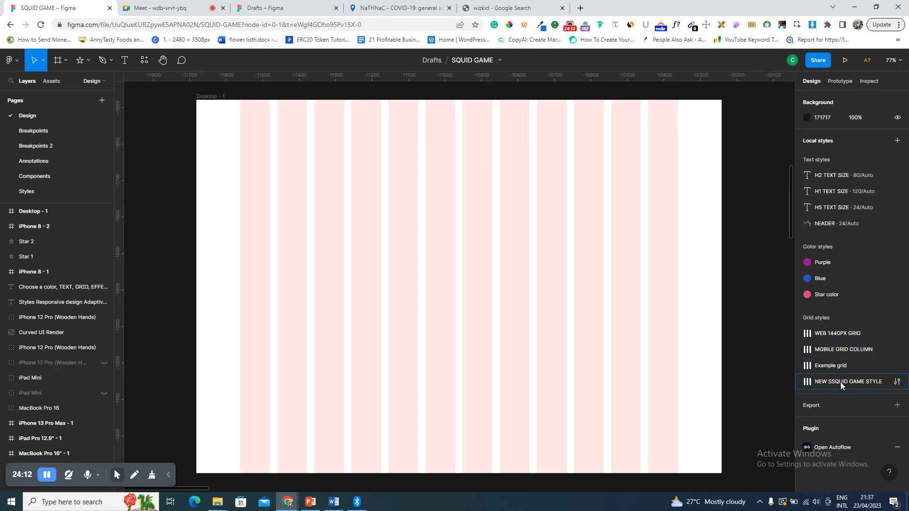
click(899, 385)
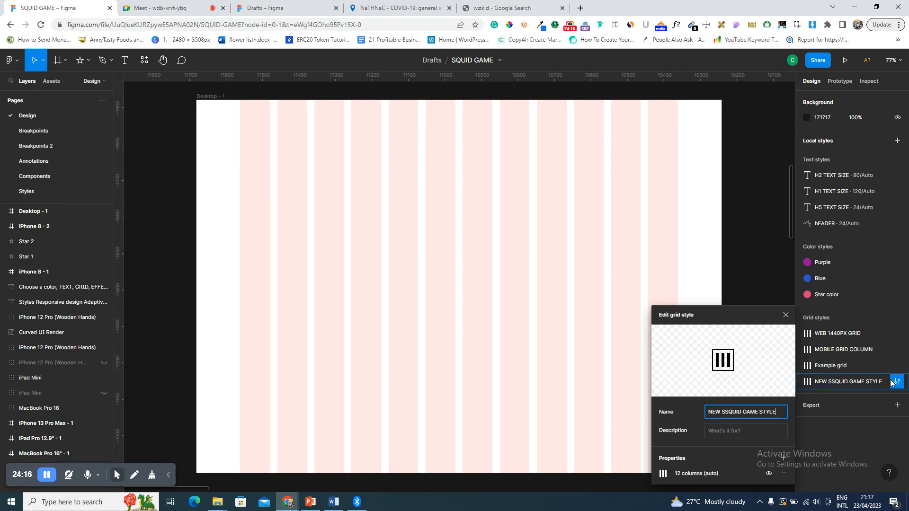
key(ctrl+a)
text(D)
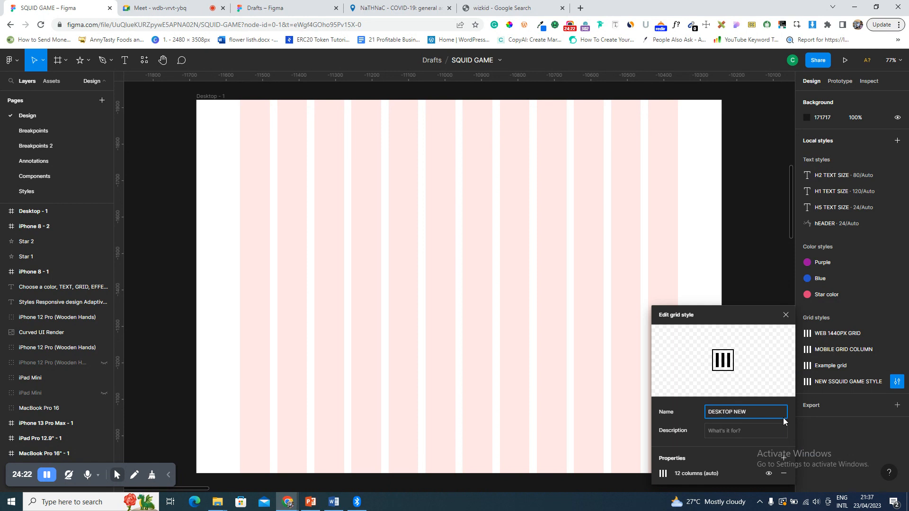
key(Return)
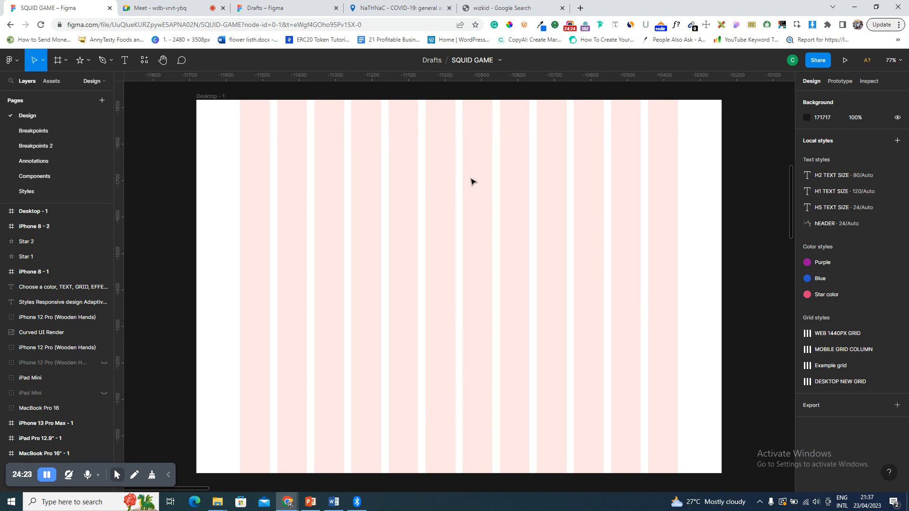
- Find the finished Desktop 1440px design beside the new frame and select its Squid Game logo
scroll(471, 182, down, 1)
scroll(384, 198, right, 10)
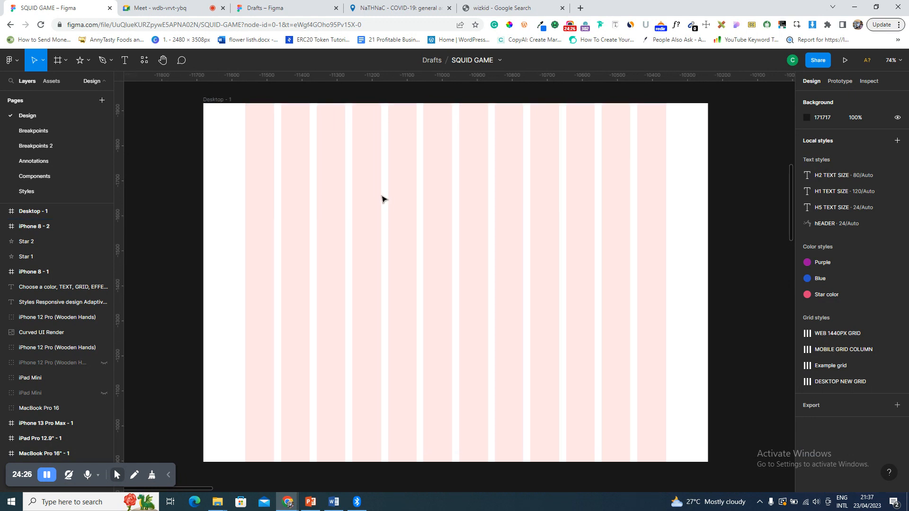
scroll(384, 199, right, 15)
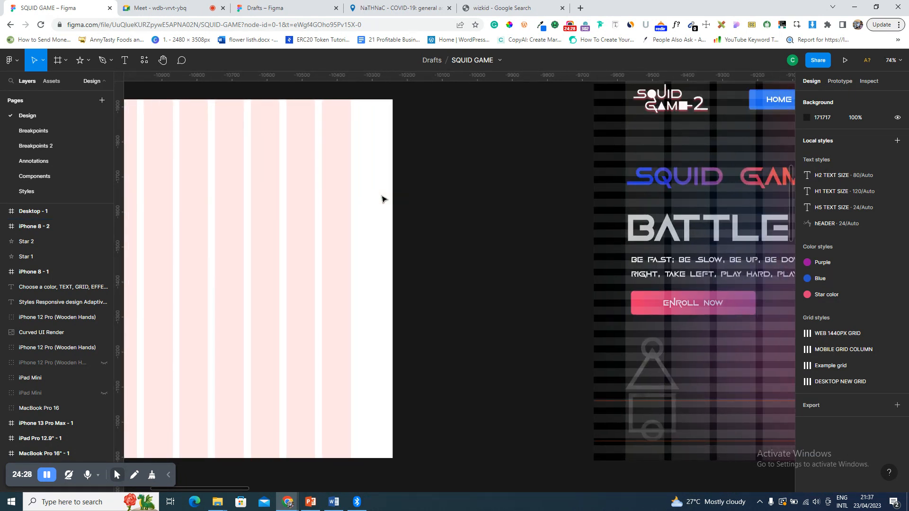
scroll(294, 143, up, 2)
click(251, 138)
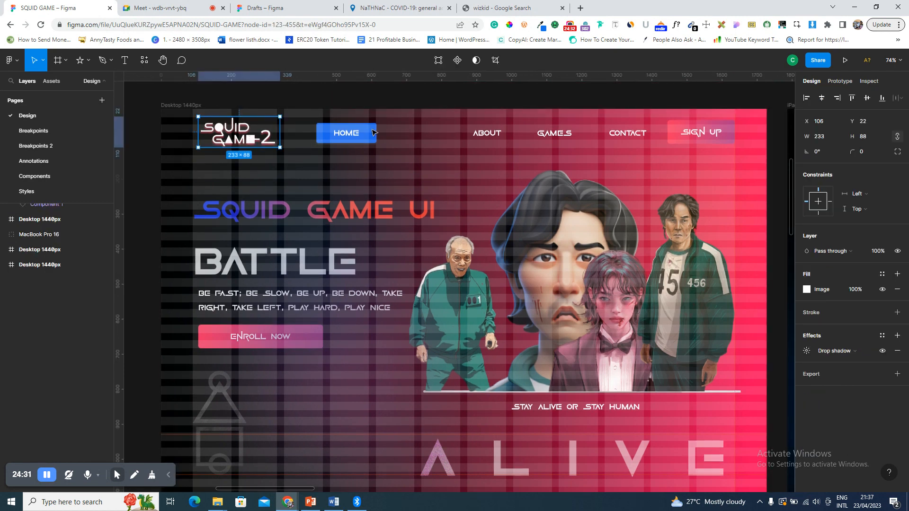
- Switch to the Google search browser tab and search for "squid game logo"
click(530, 8)
click(386, 26)
text(SQuid game)
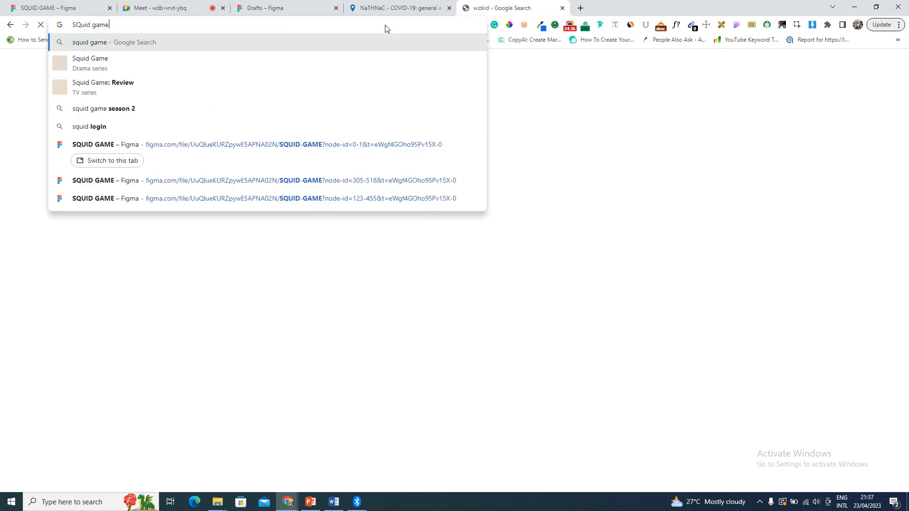
key(Return)
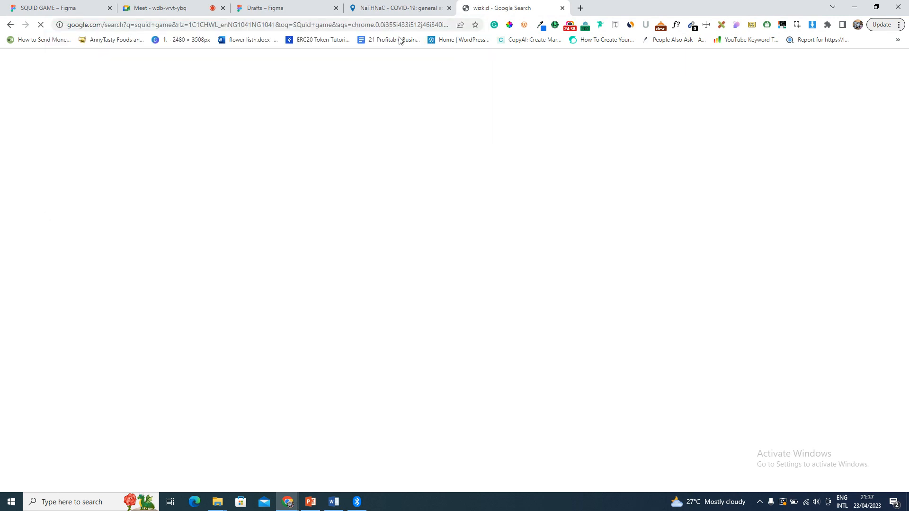
click(402, 23)
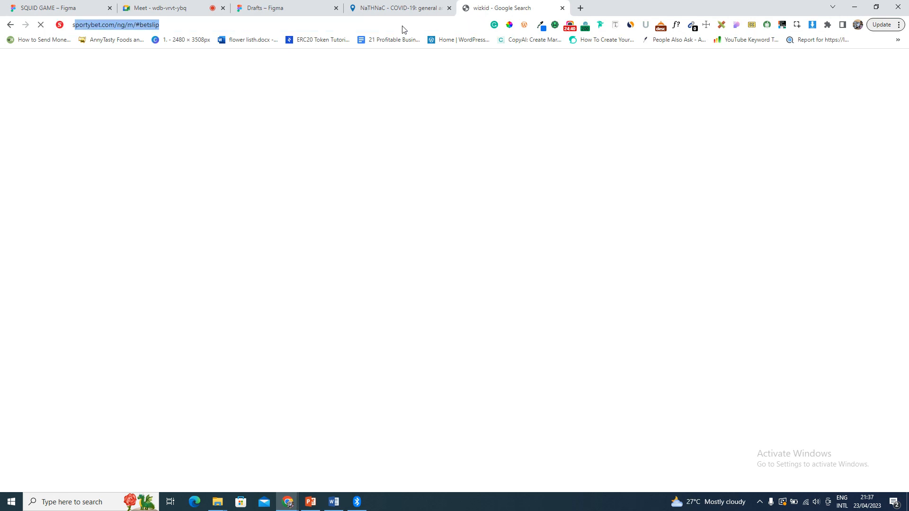
text(squid game logo)
key(Return)
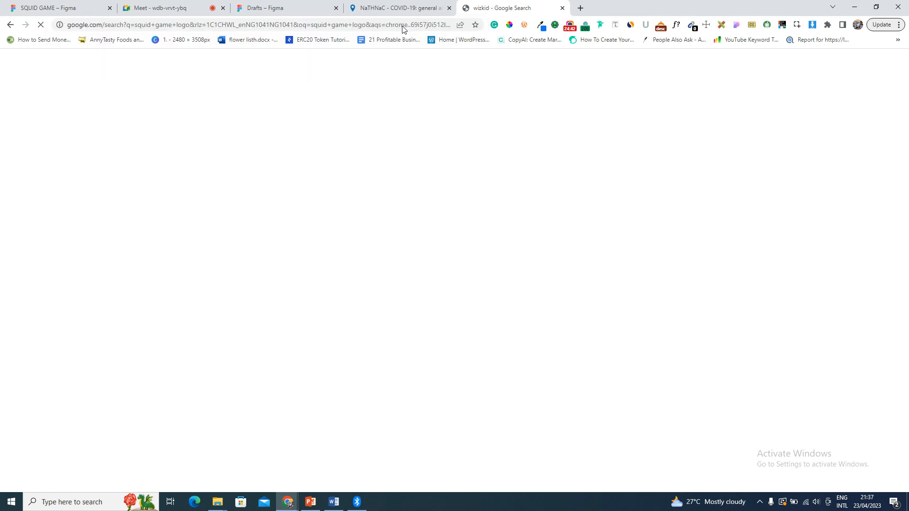
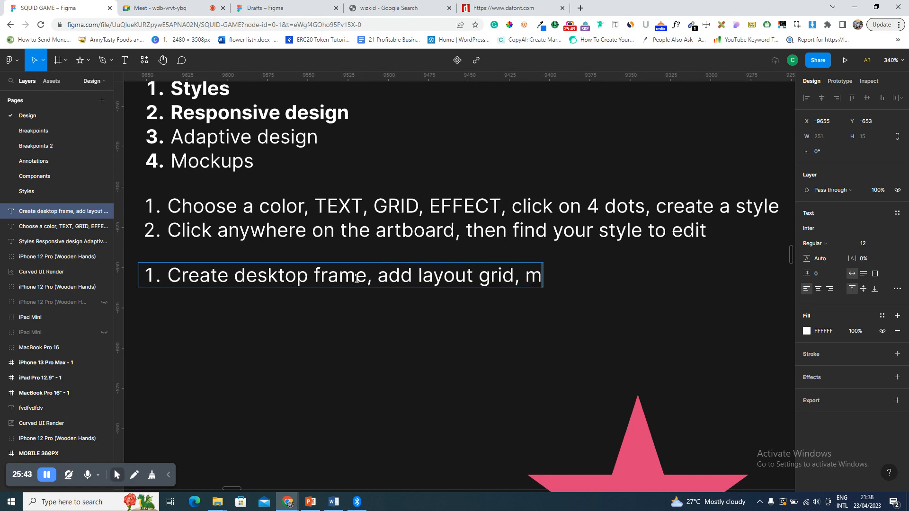
- Finish the first note with "make grid a style" and add a second numbered note, "Download logo, go to dafont.com"
text(ake grid a style)
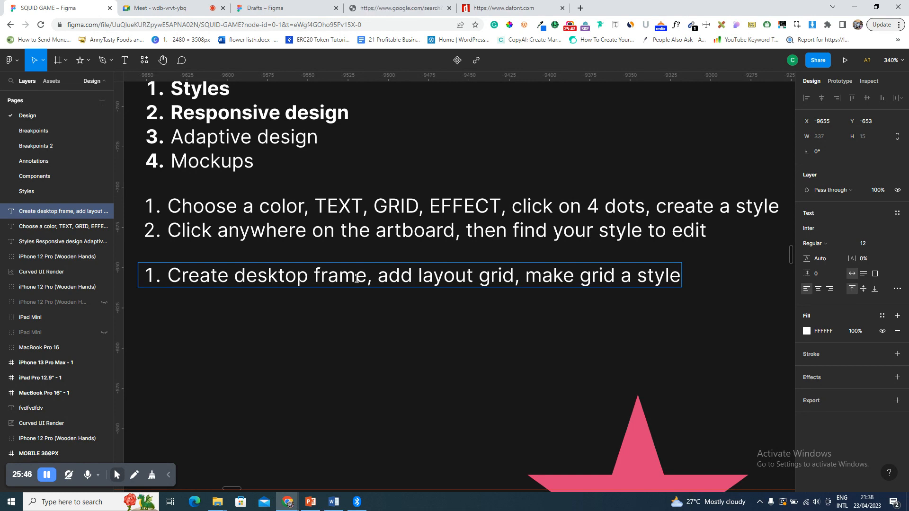
key(Return)
text(Download log)
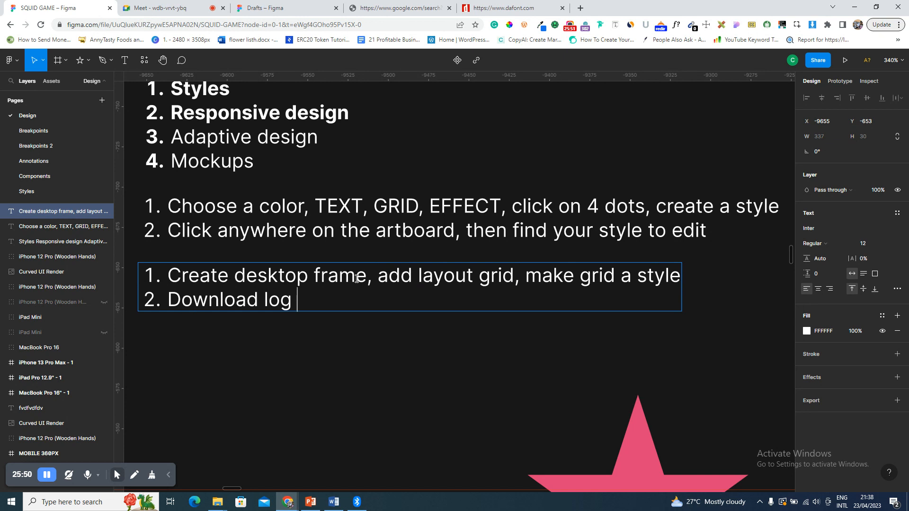
text(o,)
key(BackSpace)
text(o, go to dafont.com)
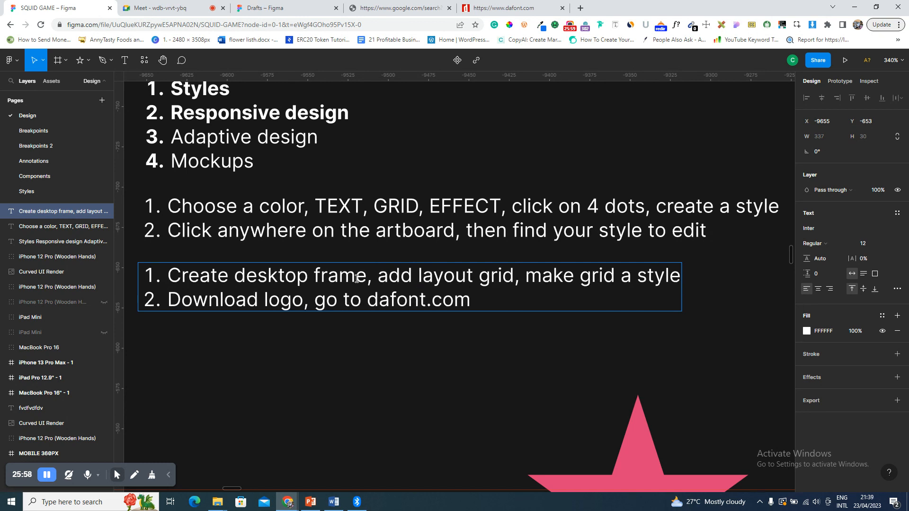
- Extend the second note with ", and download game of squids"
text(, and do)
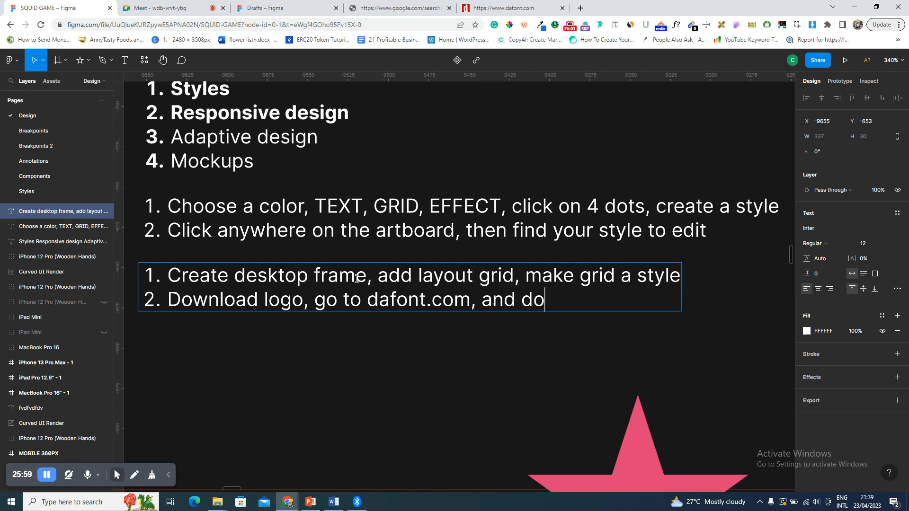
text(wnload game of s)
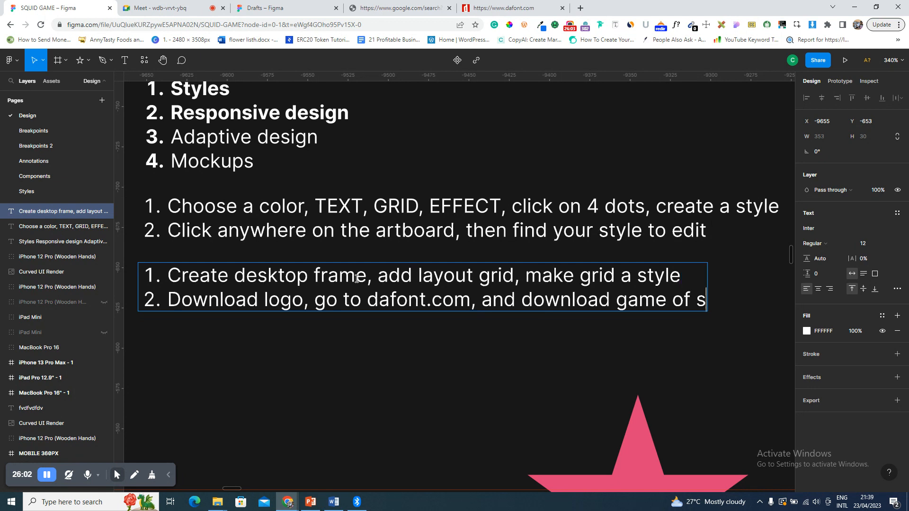
text(squids)
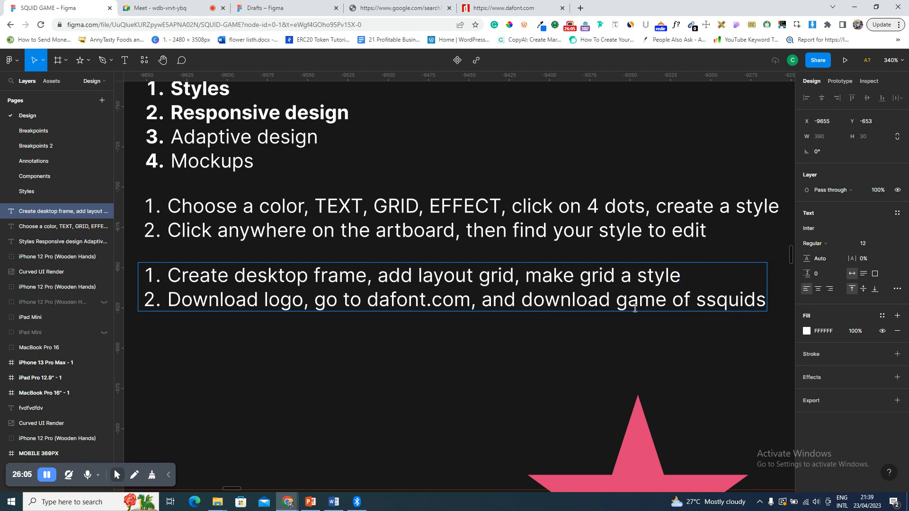
click(718, 302)
key(BackSpace)
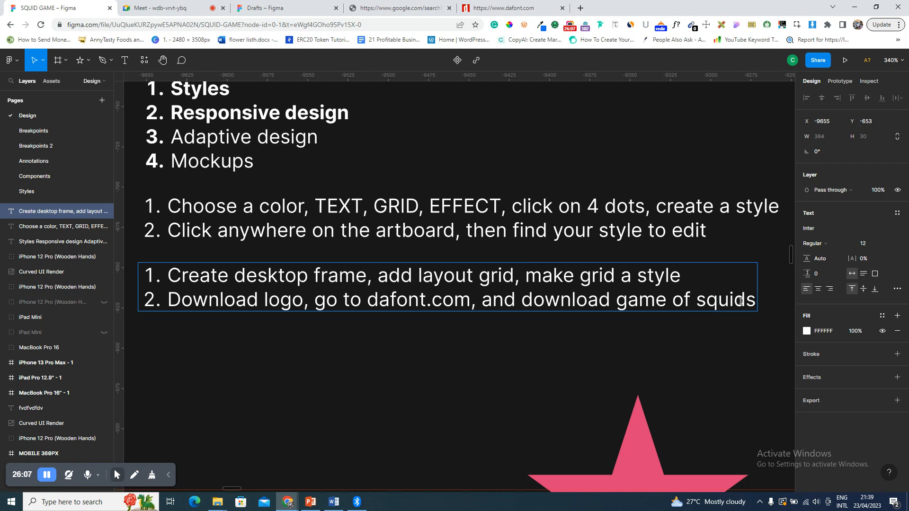
- Switch to the DaFont site, search for "game of squids" and download the Game Of Squids font
click(497, 8)
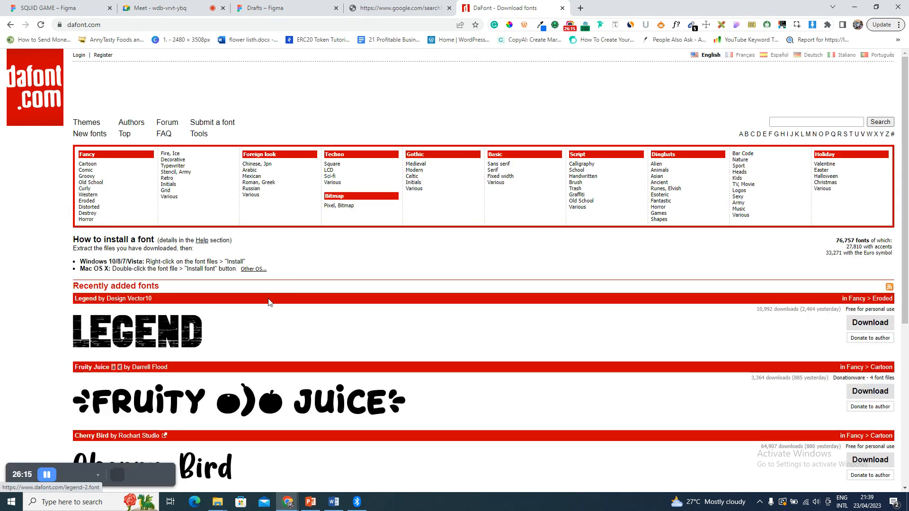
scroll(268, 327, down, 3)
scroll(269, 315, up, 3)
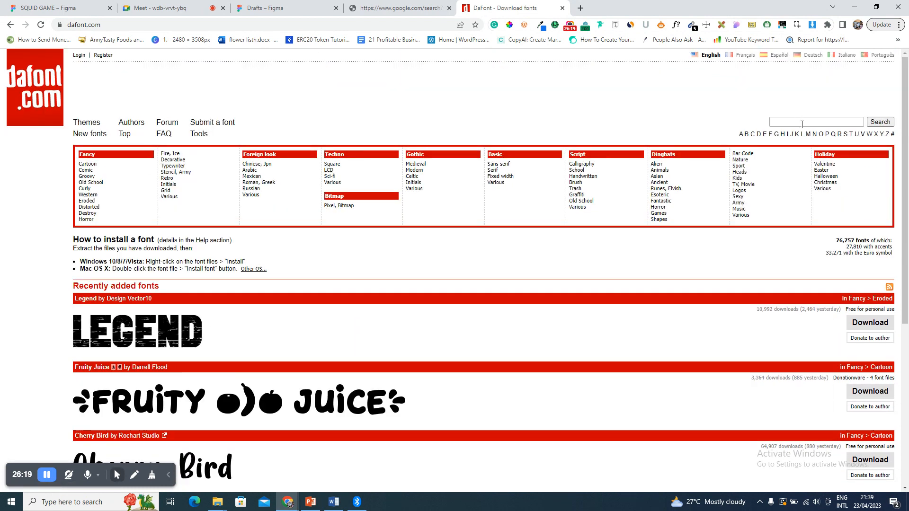
click(802, 124)
text(game of sq)
click(820, 141)
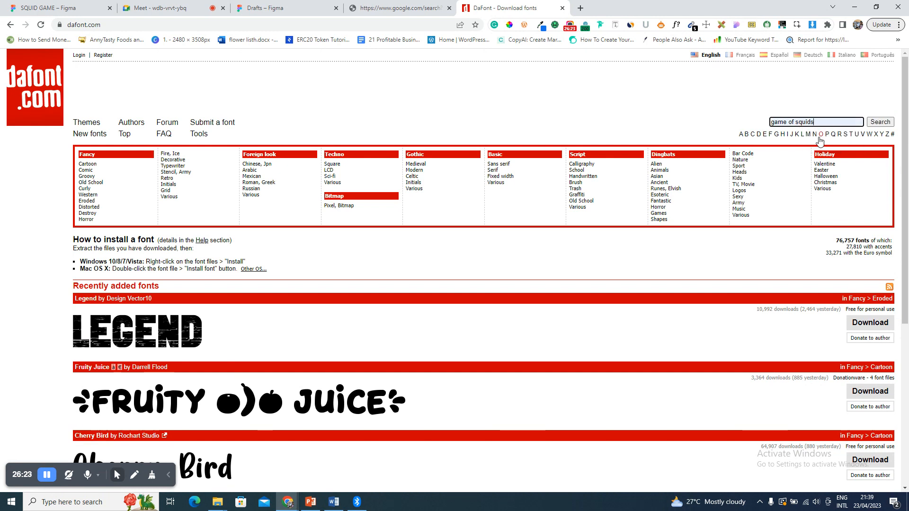
click(879, 122)
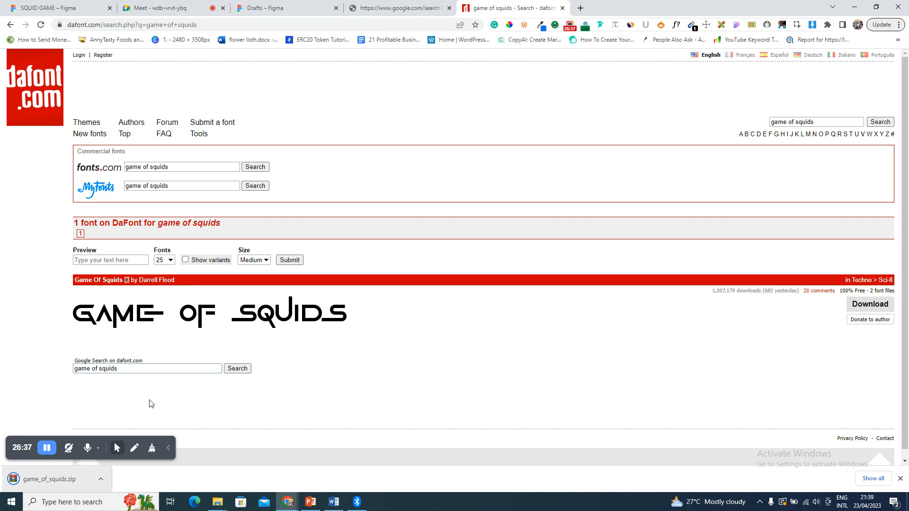
- Return to the Google results tab and rerun the "squid game logo" search
click(380, 3)
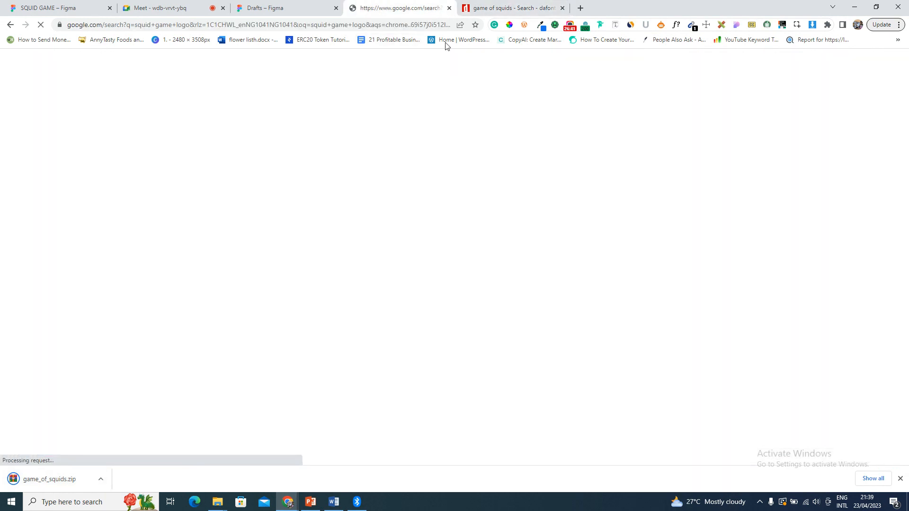
click(390, 27)
key(Return)
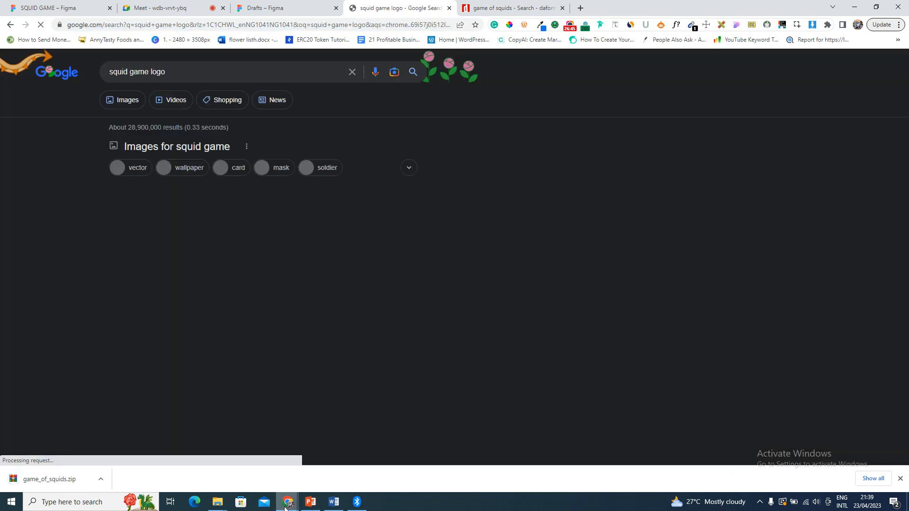
mouse_move(285, 505)
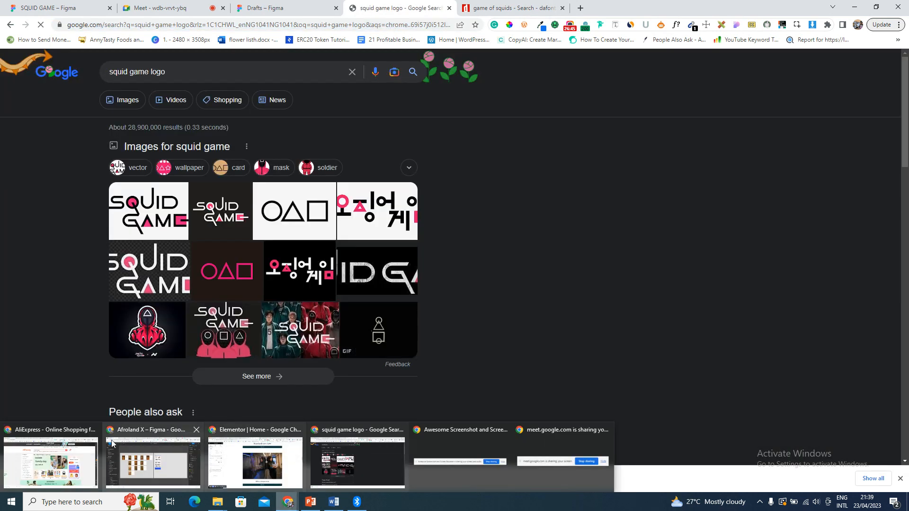
- Close the AliExpress and Afroland X browser windows and return to the window with the squid game logo search
mouse_move(94, 435)
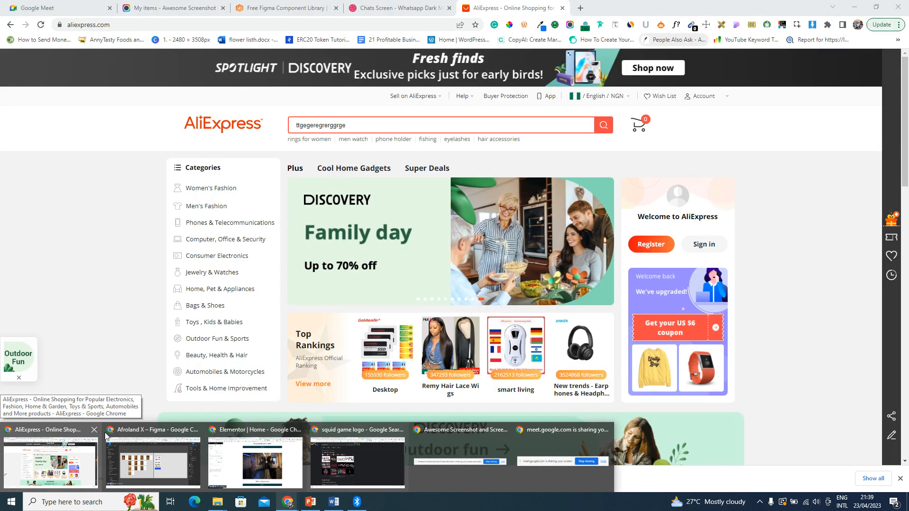
mouse_move(184, 438)
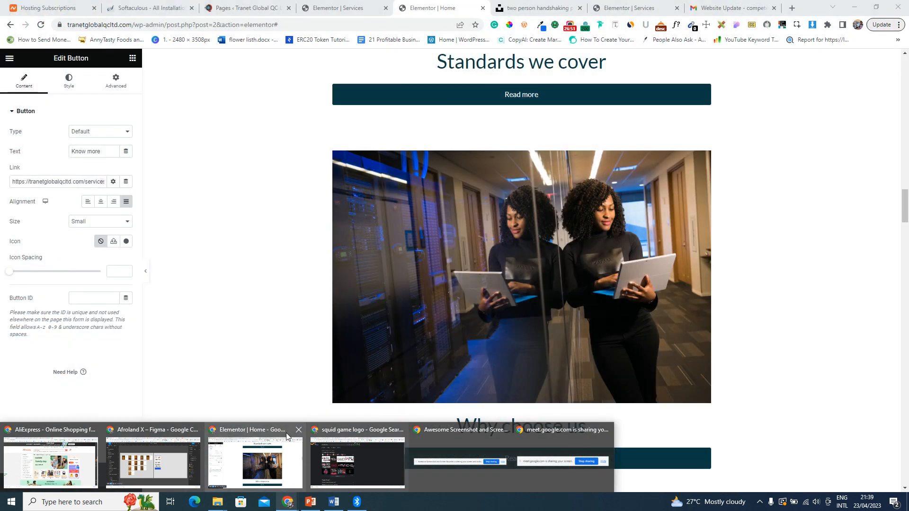
mouse_move(303, 423)
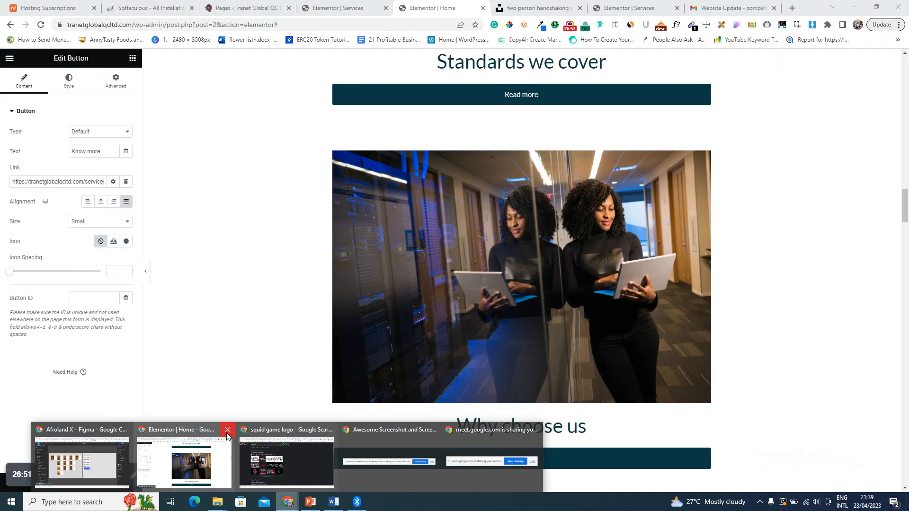
click(228, 431)
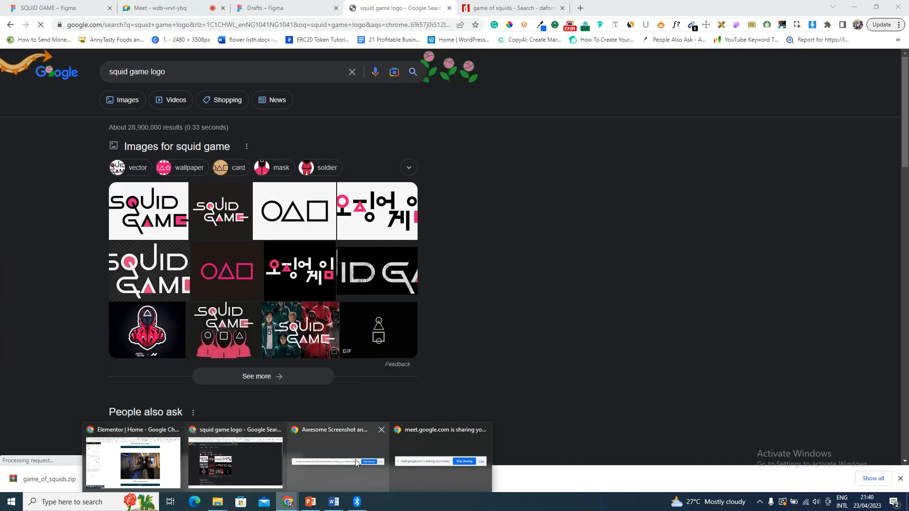
click(260, 469)
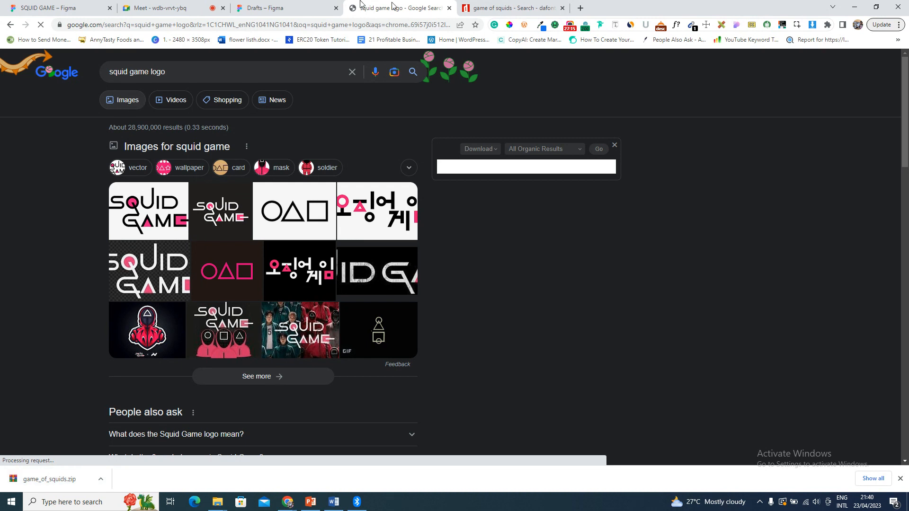
- Check the Google Meet call messages, then try to copy the Pinterest Squid Game logo thumbnail from the image results
click(150, 5)
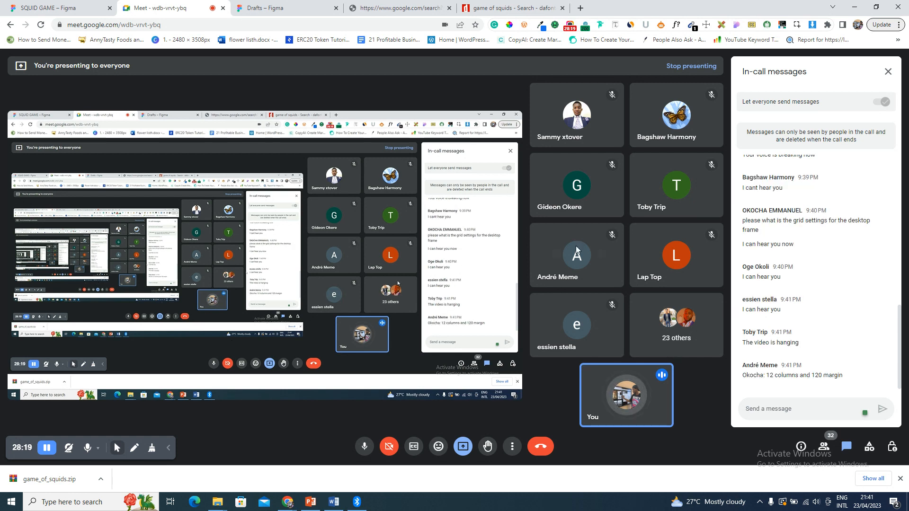
click(403, 5)
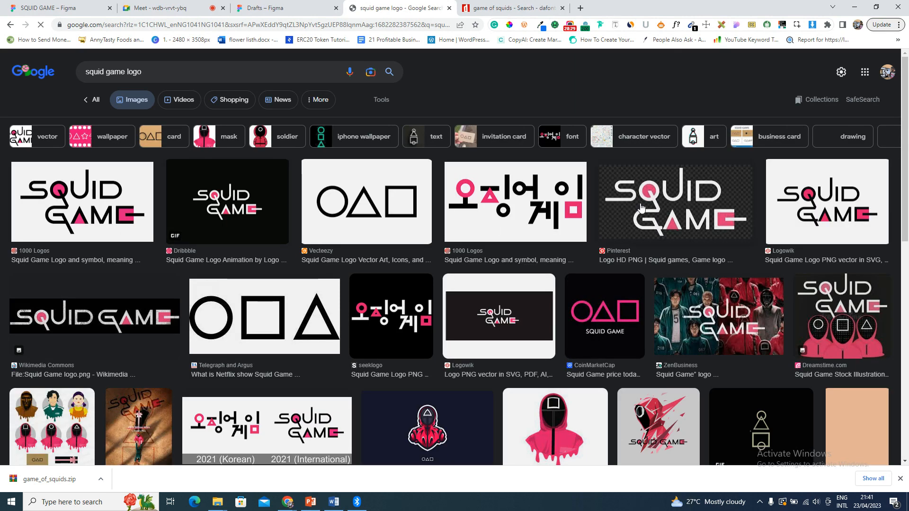
right_click(661, 198)
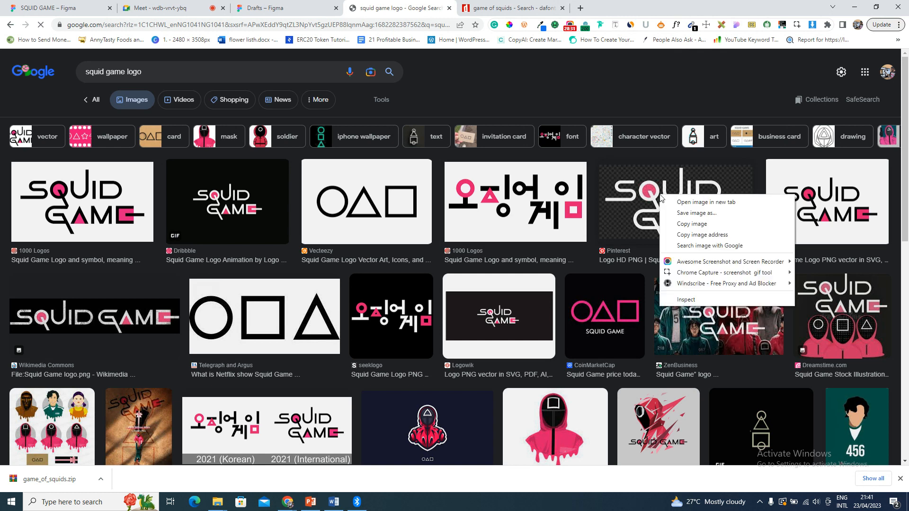
click(705, 225)
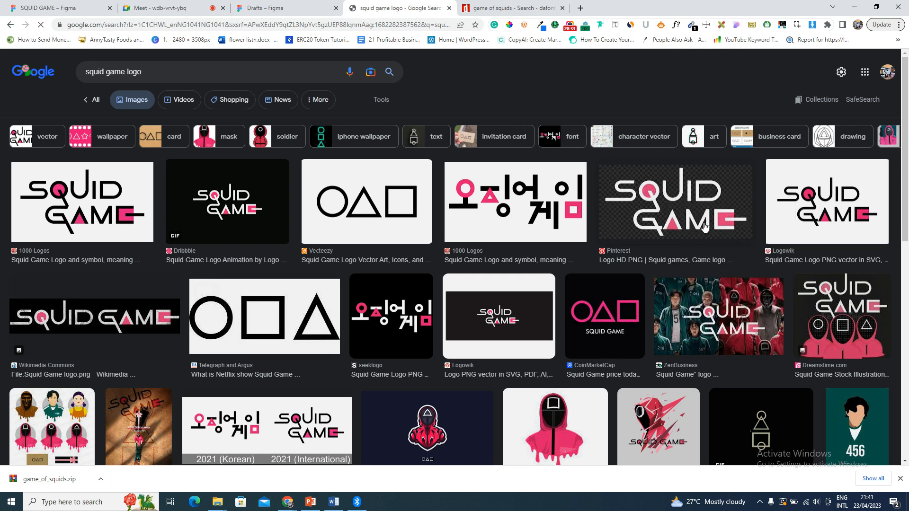
- Try to paste the copied logo into the Desktop - 1 frame in the SQUID GAME Figma file, deleting whatever gets pasted
click(84, 5)
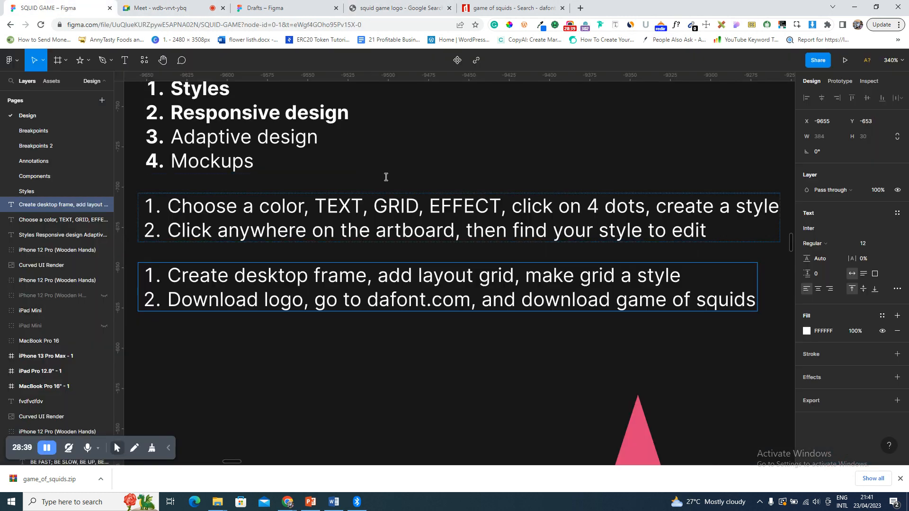
key(shift+1)
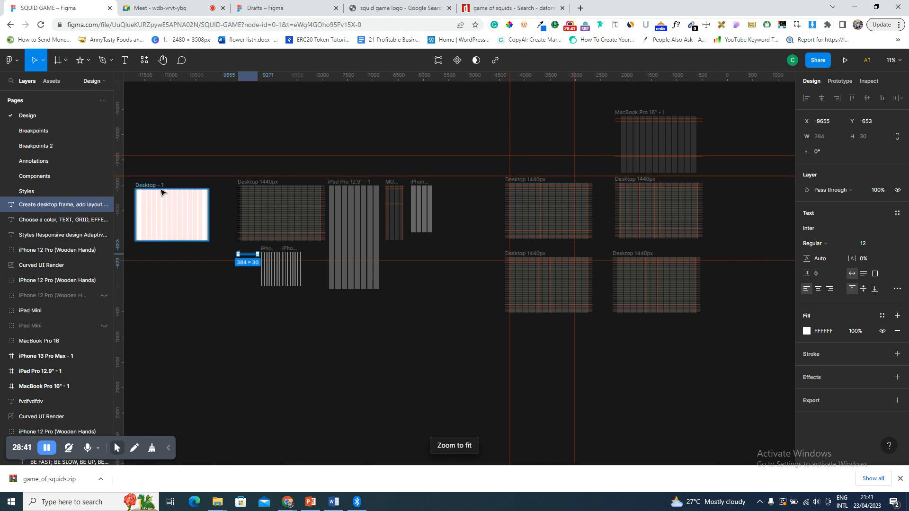
click(160, 190)
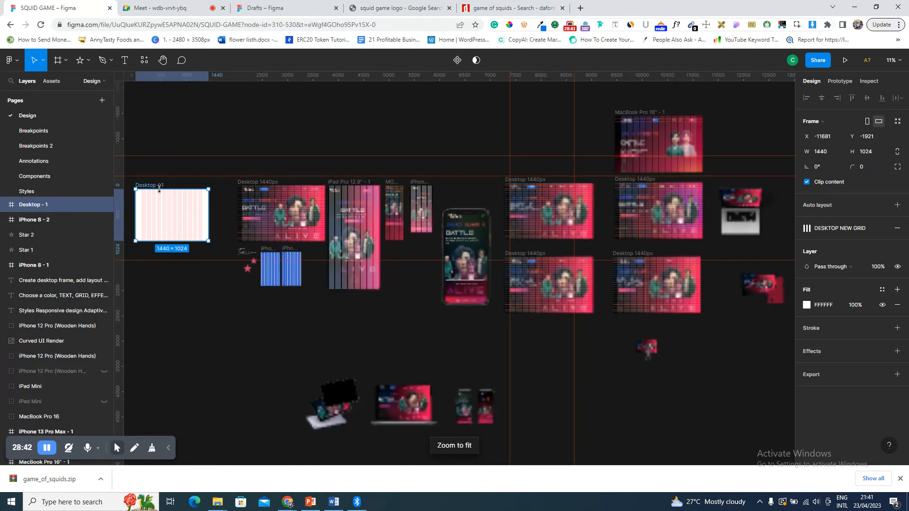
key(shift+2)
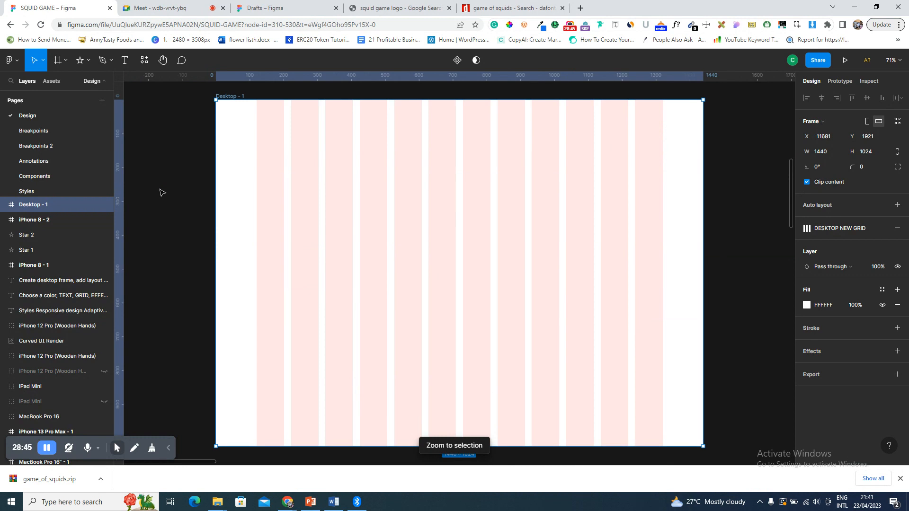
key(ctrl+v)
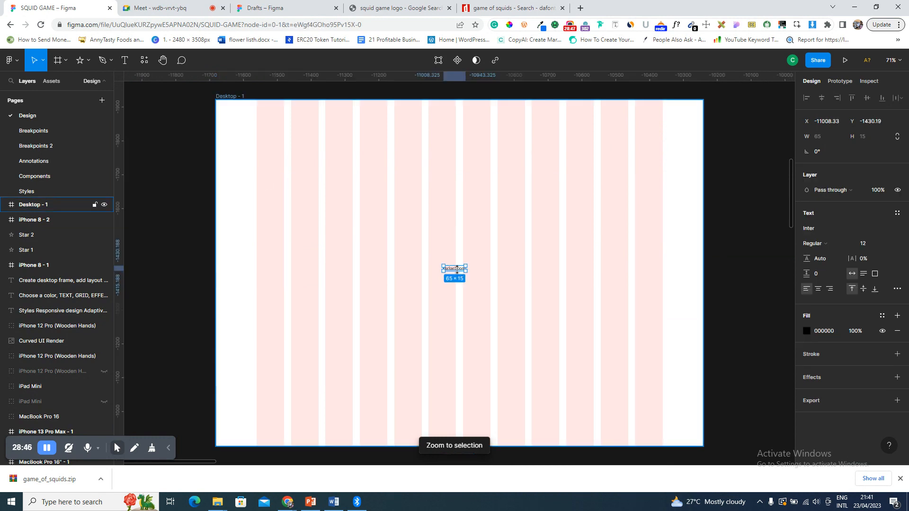
key(Delete)
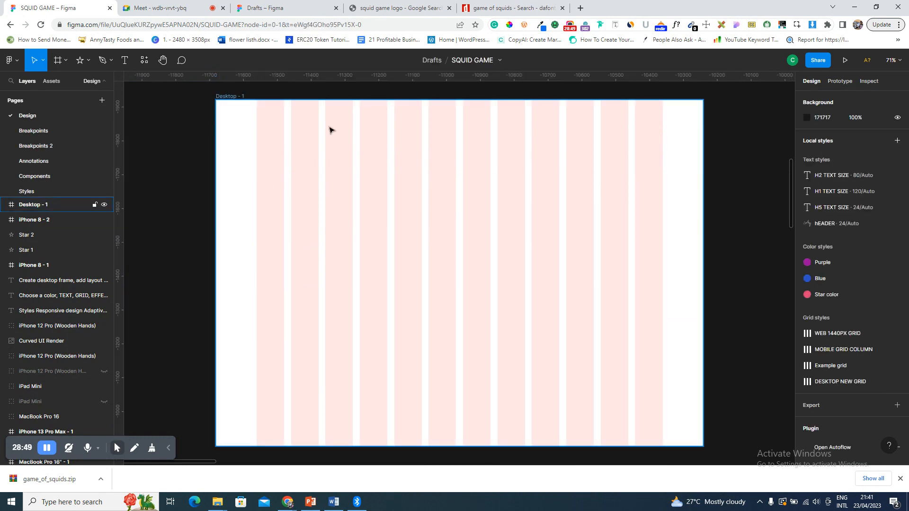
right_click(354, 145)
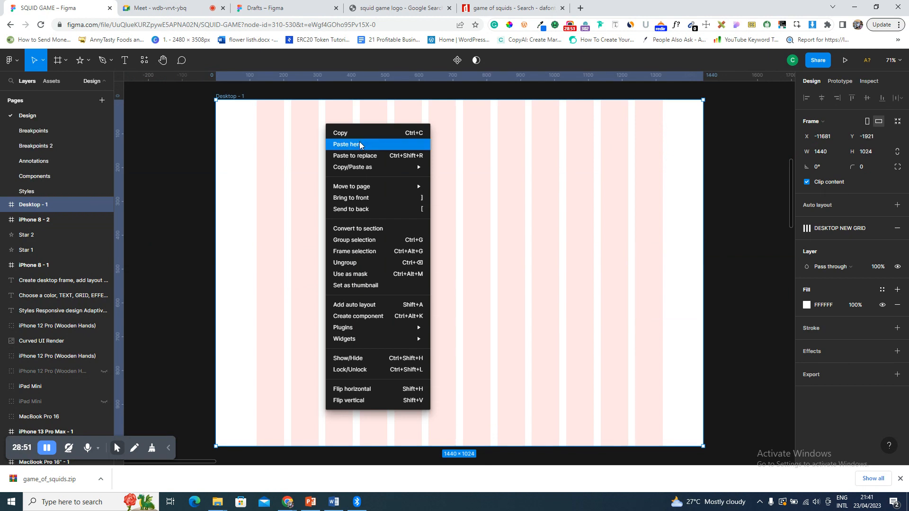
click(360, 145)
key(Delete)
- Return to the Google image results, open the Pinterest Squid Game logo preview and save the image as a file
click(400, 8)
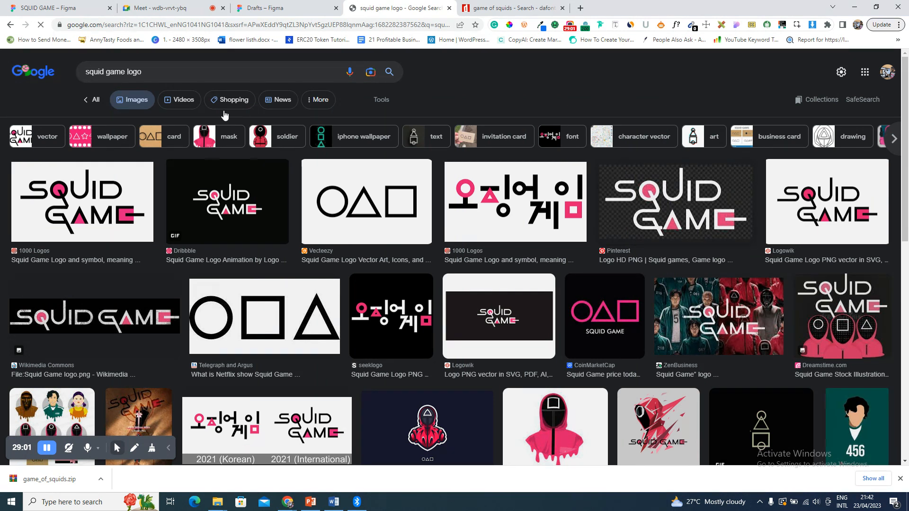
click(179, 4)
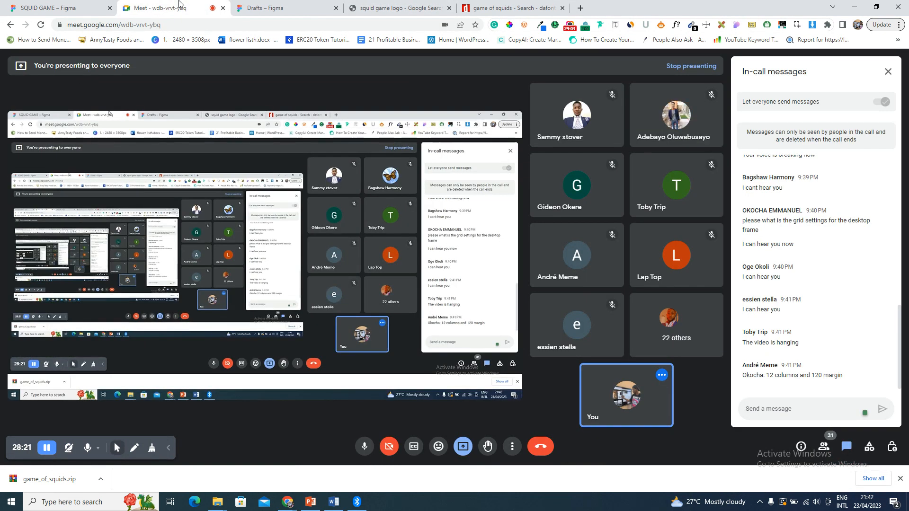
click(377, 4)
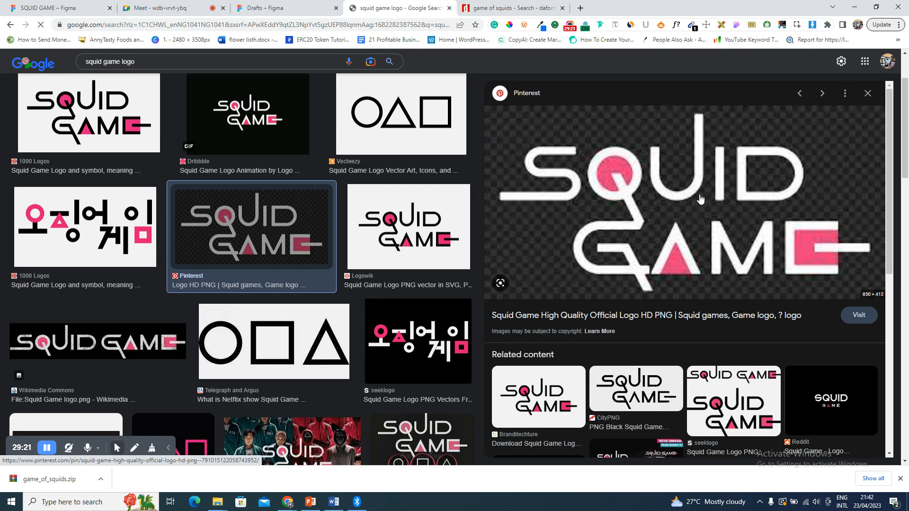
right_click(667, 205)
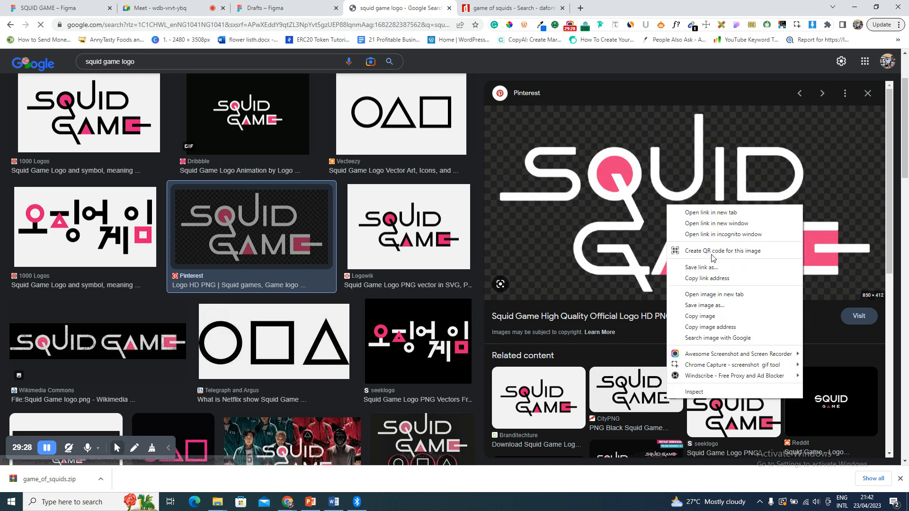
click(719, 316)
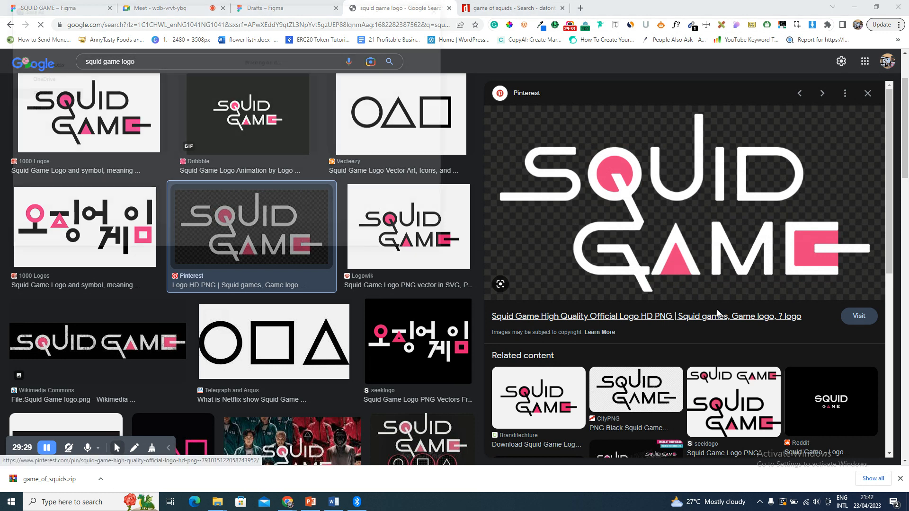
key(Return)
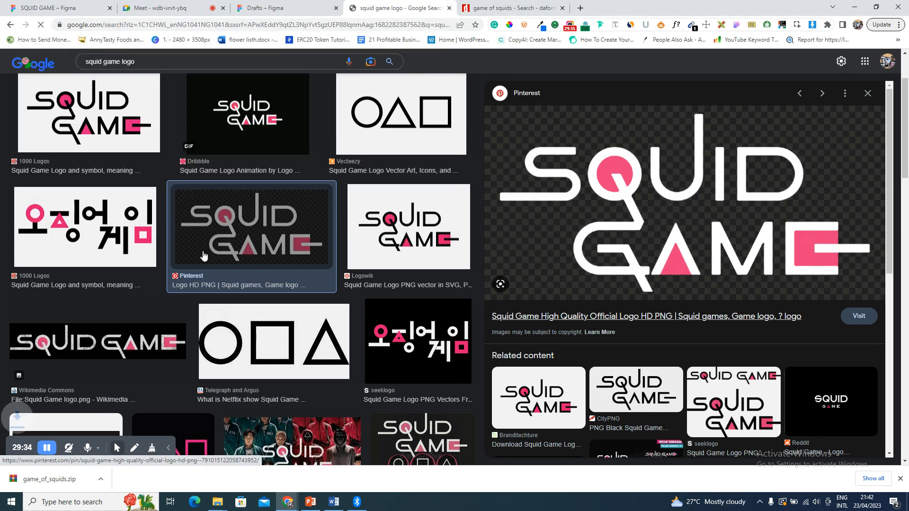
- Try the saved checkered-background logo in the Desktop - 1 frame in Figma, scaled to about 299 × 145, and delete it
click(44, 6)
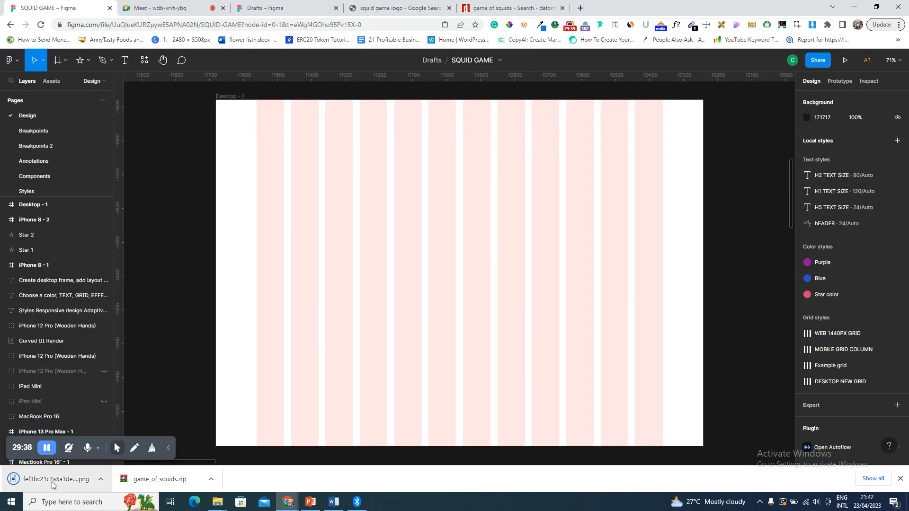
drag(53, 484, 321, 246)
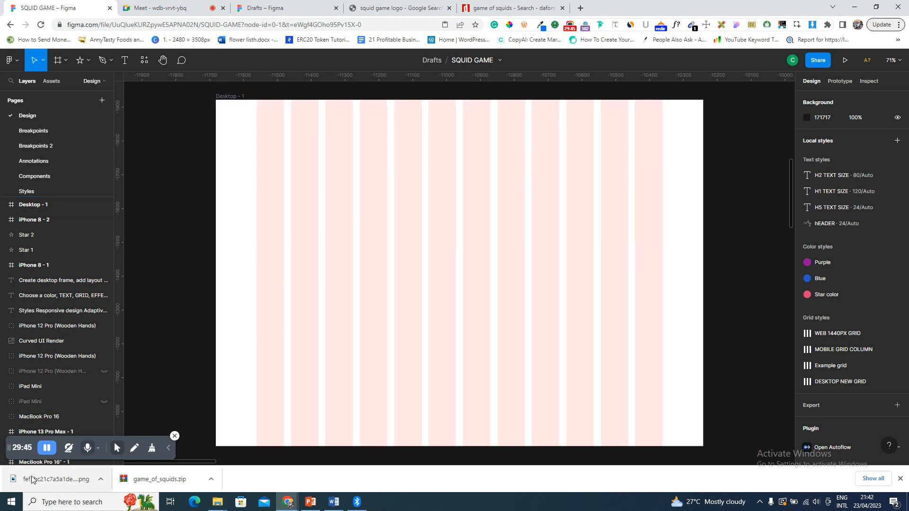
drag(101, 479, 351, 259)
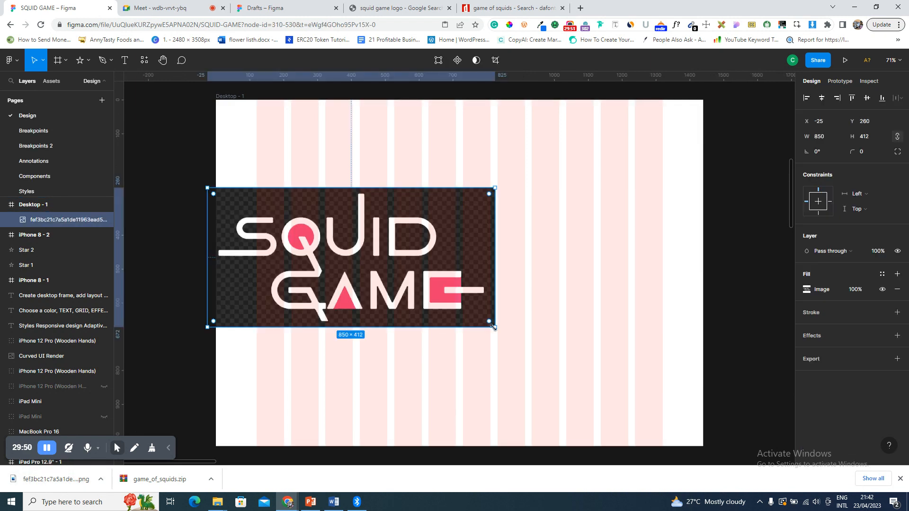
drag(426, 290, 335, 182)
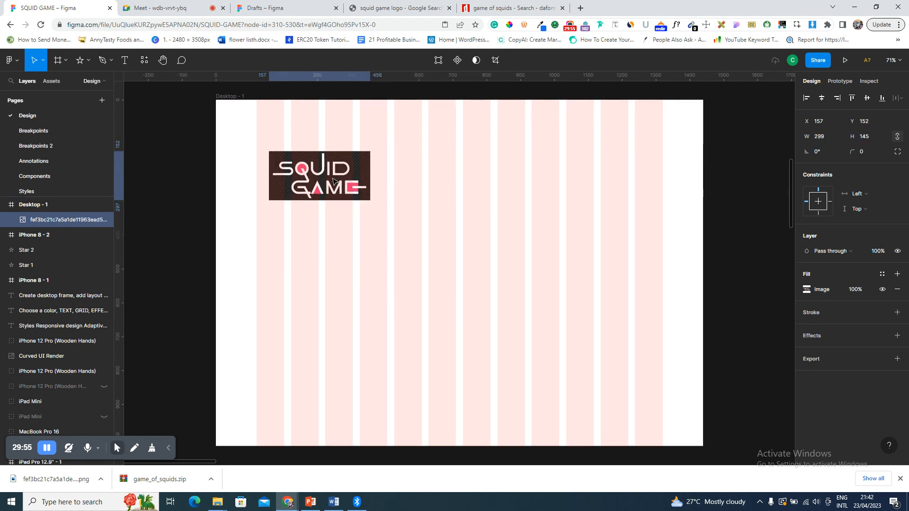
key(Delete)
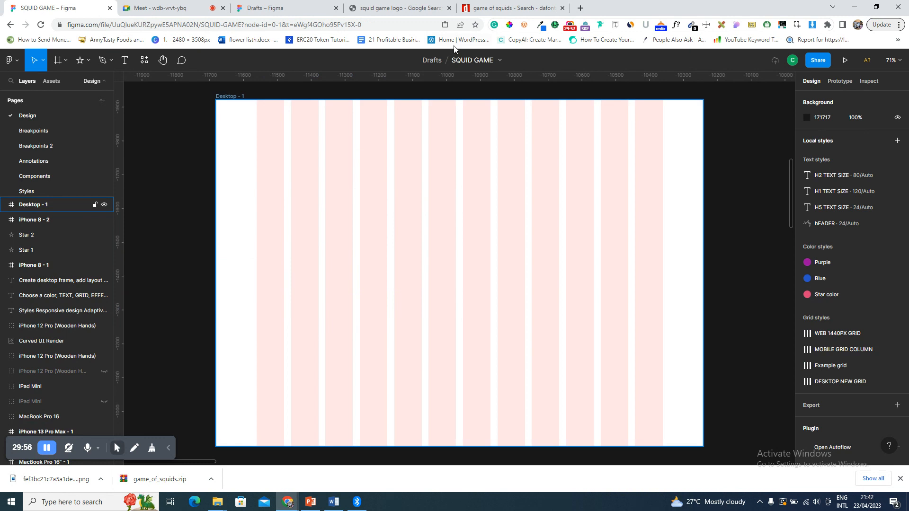
- Open remove.bg in a new tab, upload the saved logo PNG for background removal and download the preview-size result
click(581, 8)
text(remove.bg)
key(Return)
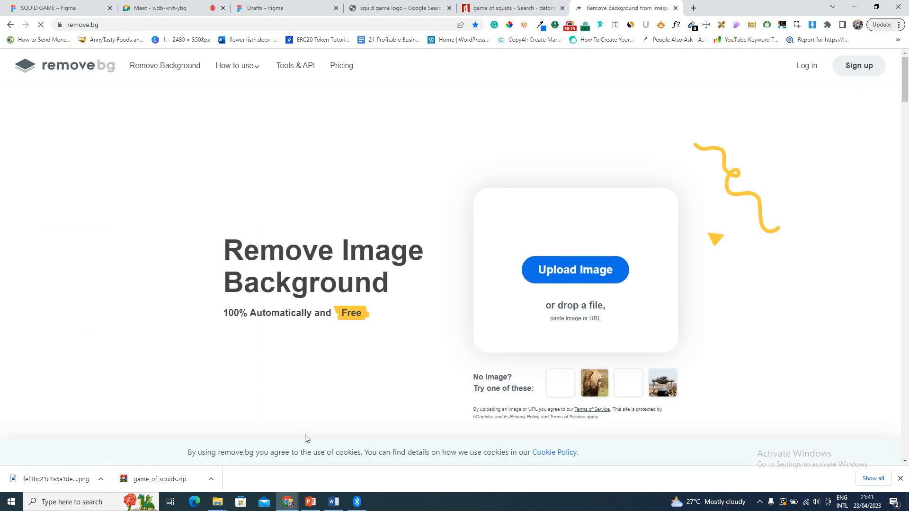
drag(49, 480, 291, 363)
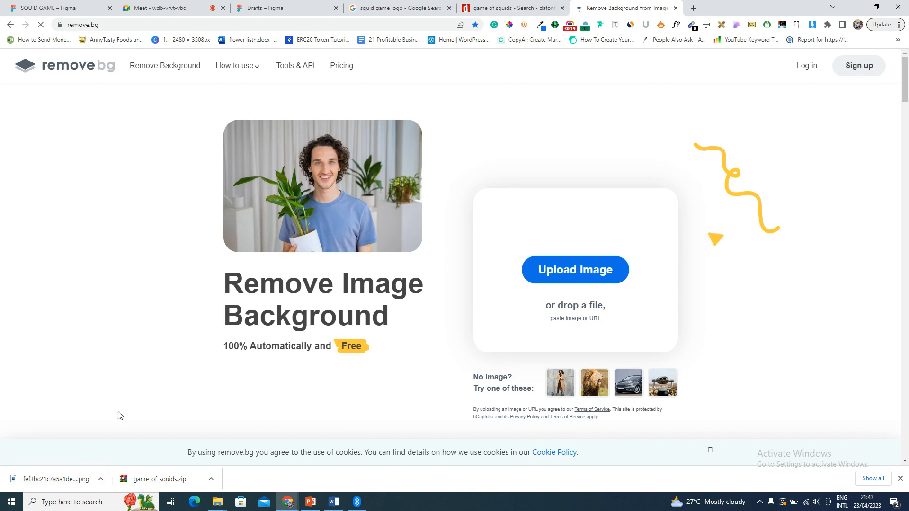
drag(59, 480, 396, 250)
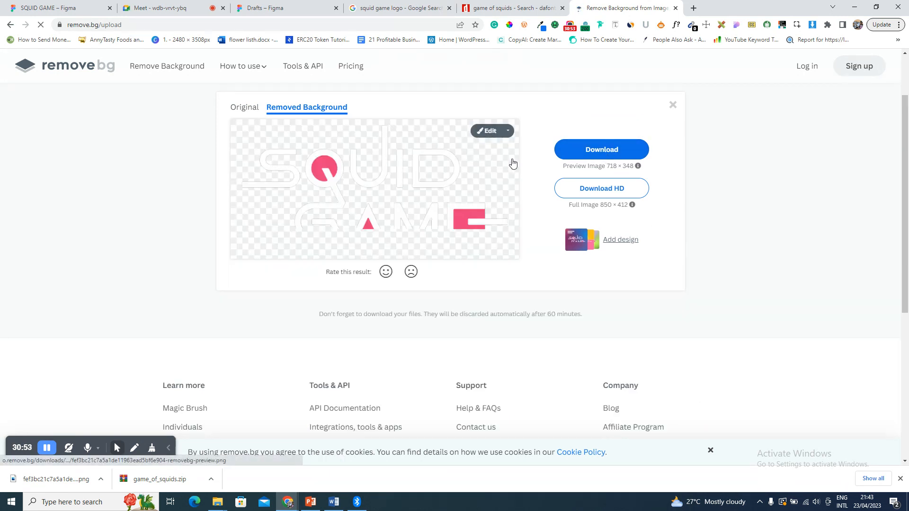
click(575, 152)
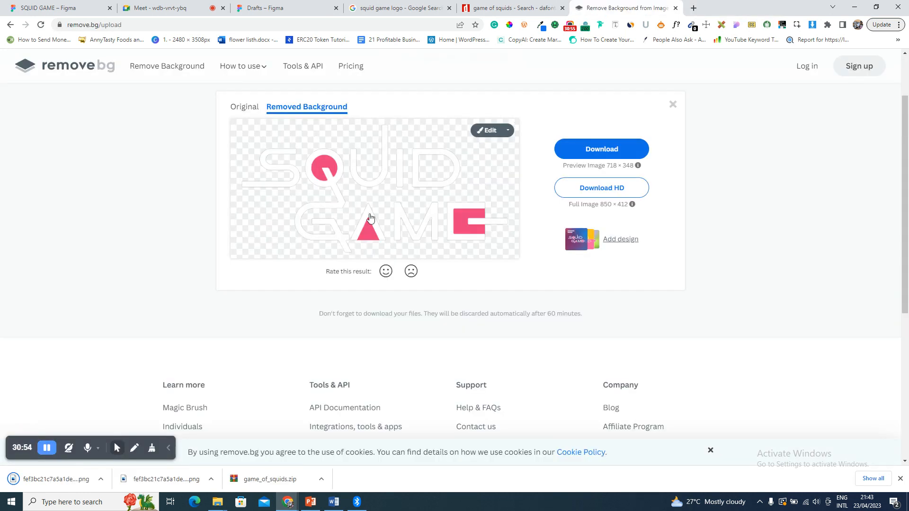
- Place the background-free logo in the Desktop - 1 frame in Figma, scaled to about 176 × 85 near the frame's top-left corner
click(69, 5)
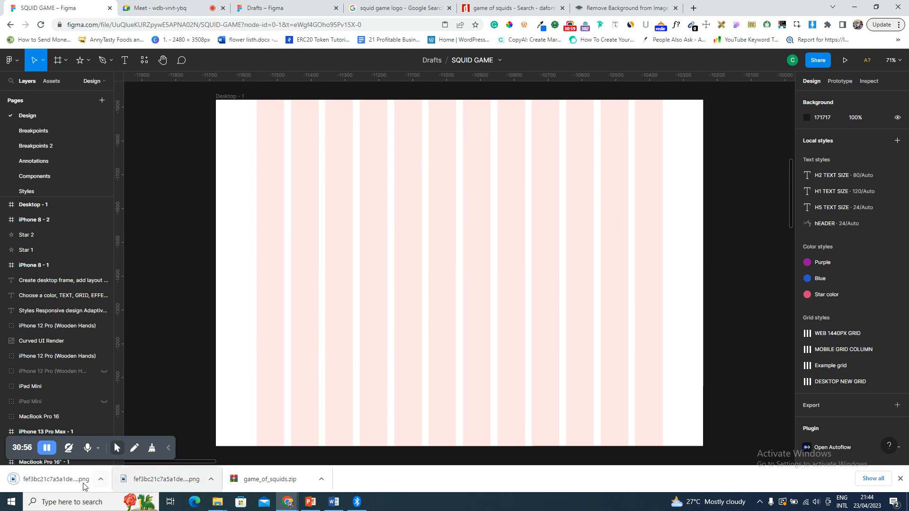
drag(52, 481, 461, 228)
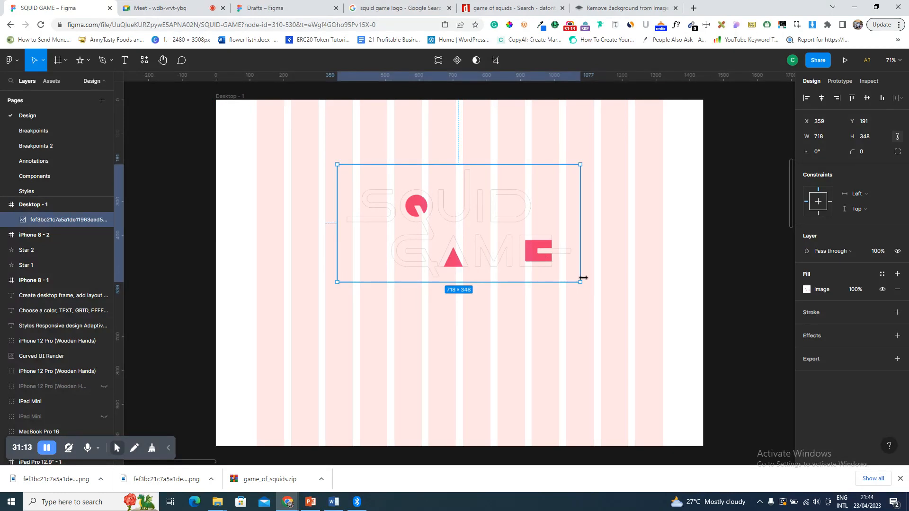
drag(580, 282, 458, 206)
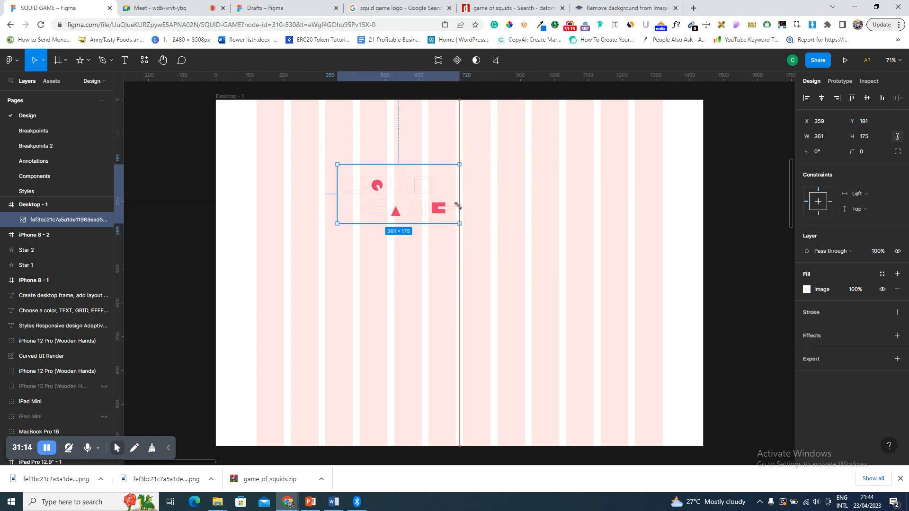
drag(408, 182, 284, 136)
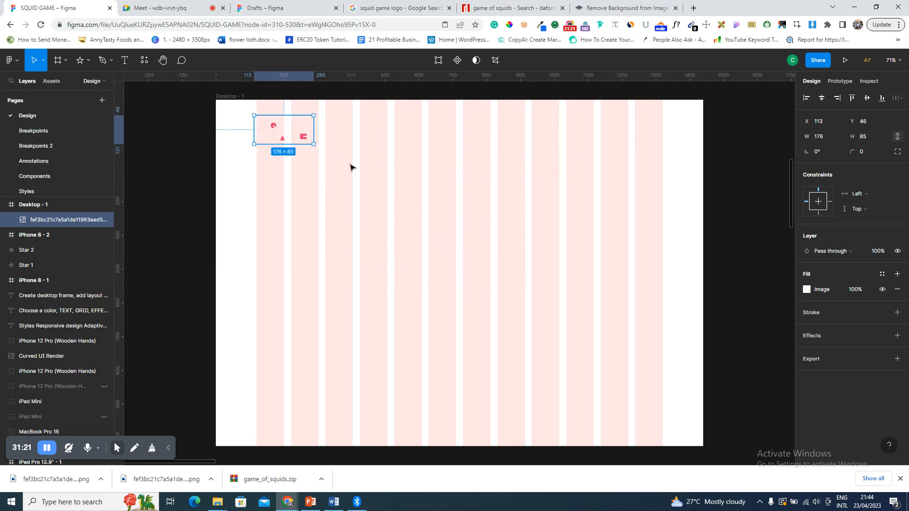
- Review the finished Squid Game design in the Desktop 1440px frame and hide the layout grids
scroll(473, 316, right, 5)
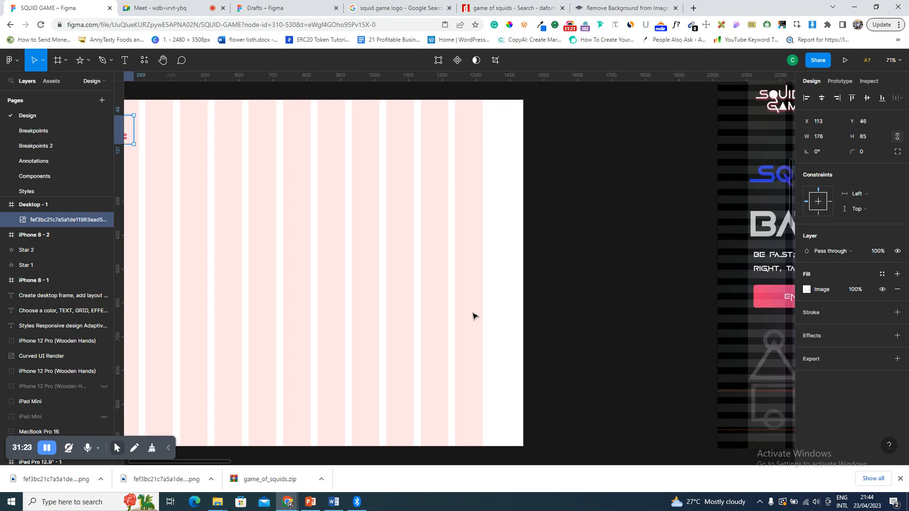
scroll(473, 317, right, 10)
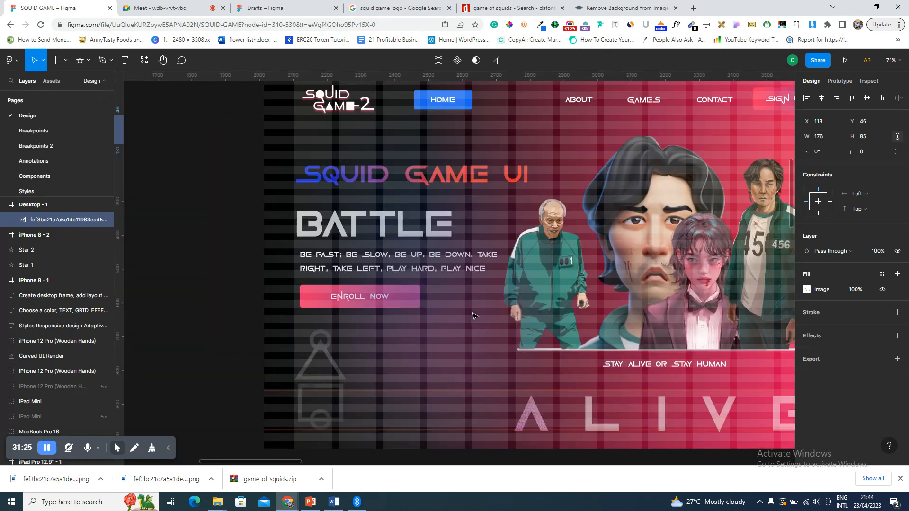
scroll(473, 316, right, 2)
drag(473, 316, 385, 170)
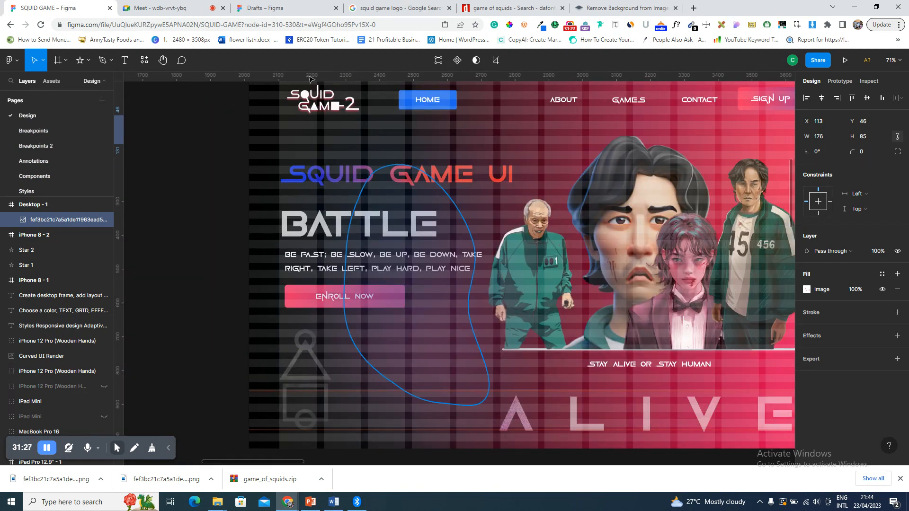
scroll(285, 123, up, 1)
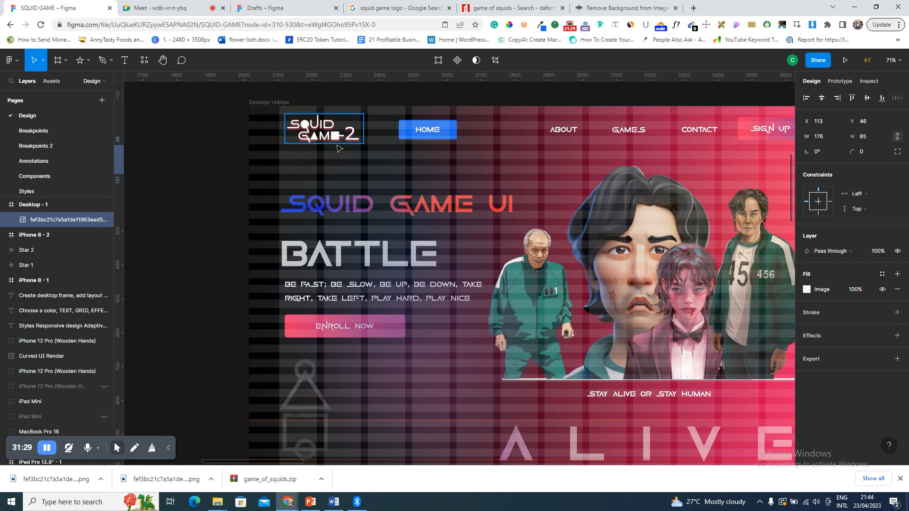
click(270, 103)
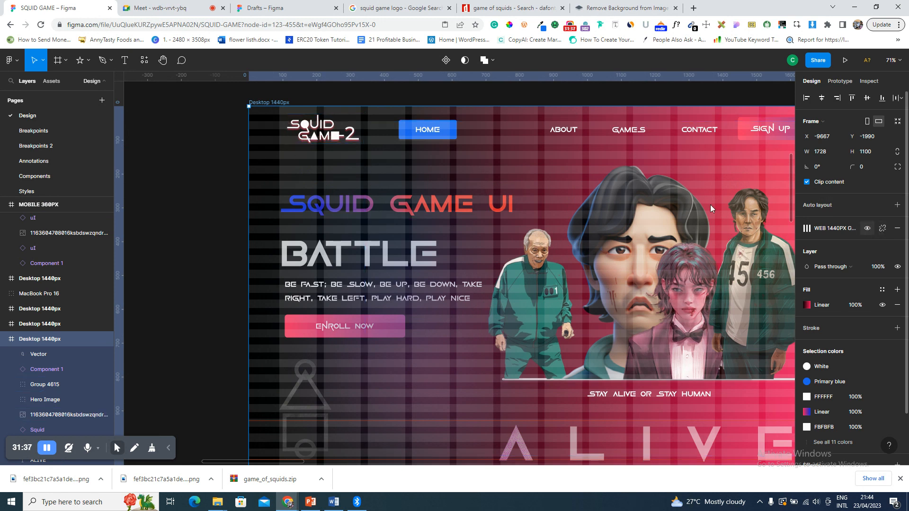
key(ctrl+shift+4)
- Select the empty-looking Desktop - 1 frame and set its solid fill to A14E4E
scroll(529, 201, left, 10)
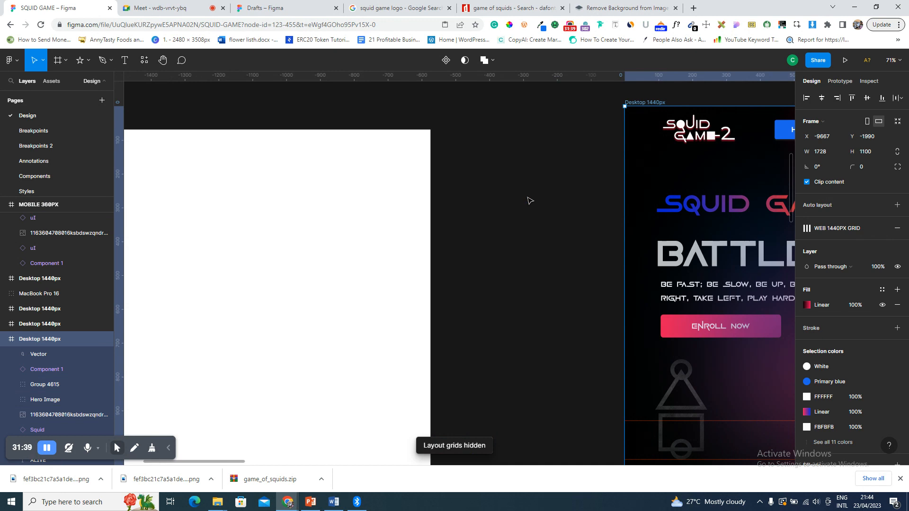
scroll(530, 201, left, 2)
click(308, 132)
key(shift+2)
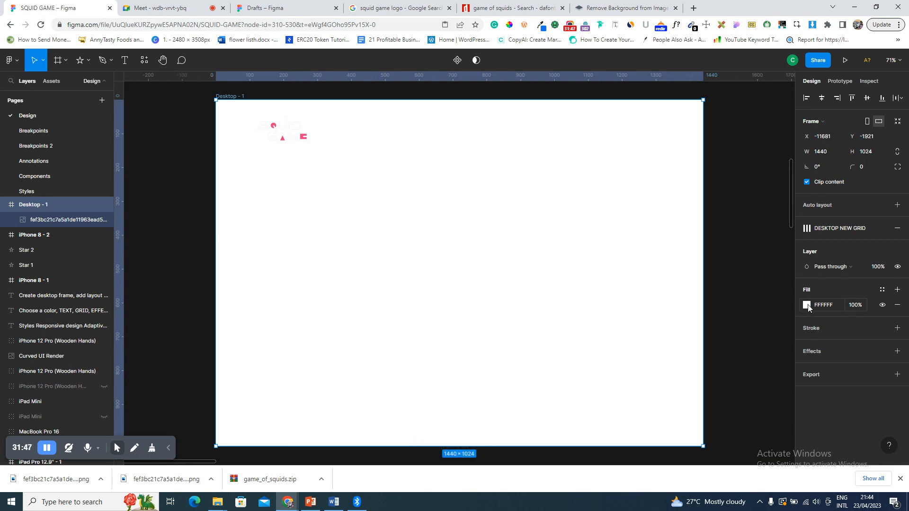
click(807, 306)
mouse_move(687, 262)
mouse_down()
mouse_move(755, 288)
mouse_move(764, 251)
mouse_move(709, 263)
mouse_move(740, 272)
mouse_up()
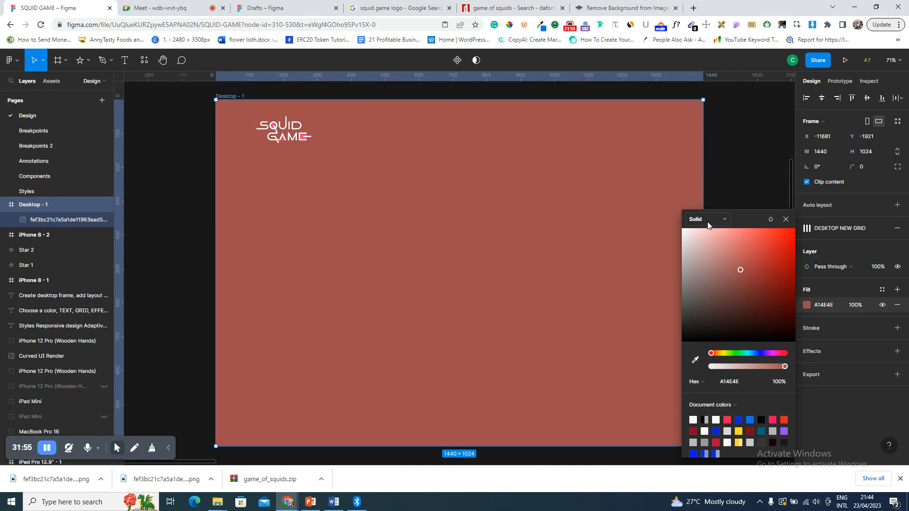
- Check the Google Meet call, return to the Figma file and change the Desktop - 1 fill to a linear gradient
click(163, 8)
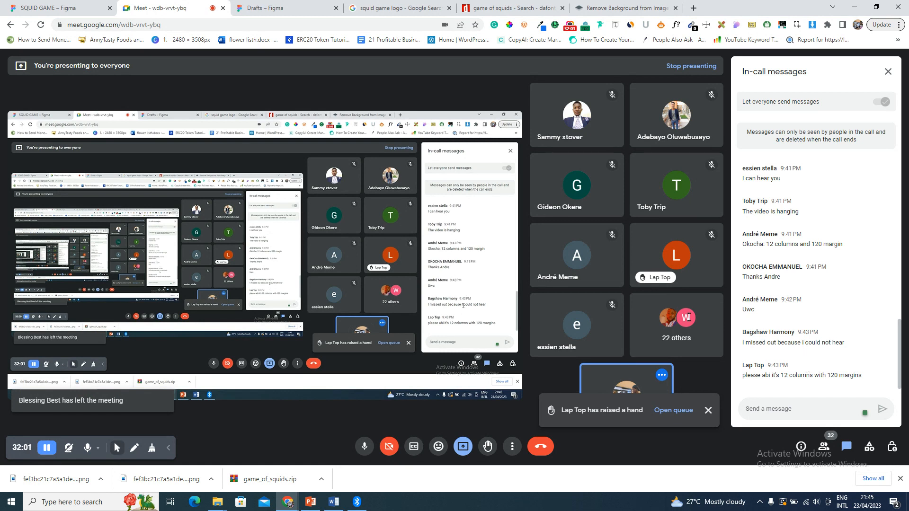
click(72, 13)
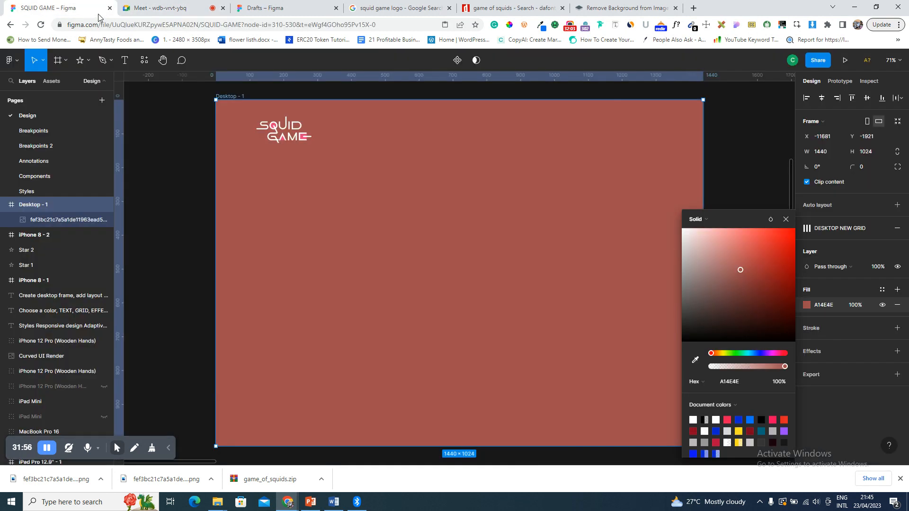
click(703, 221)
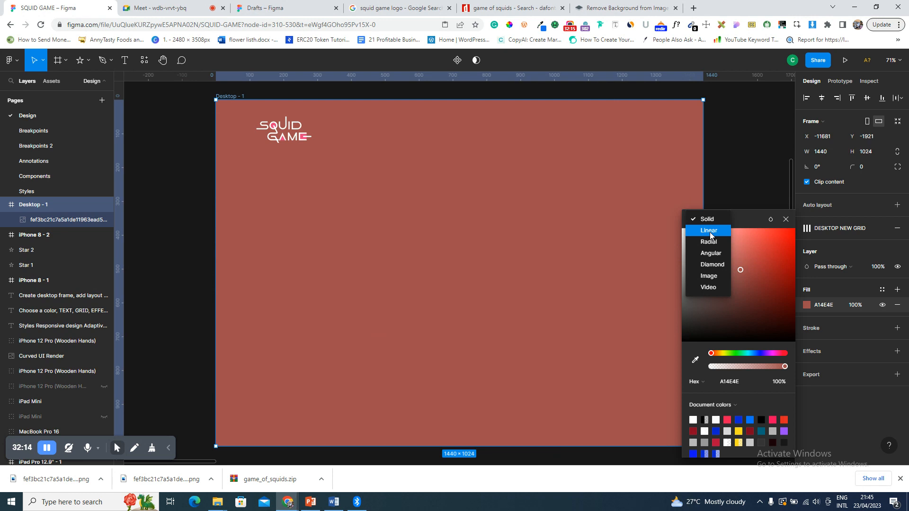
click(710, 231)
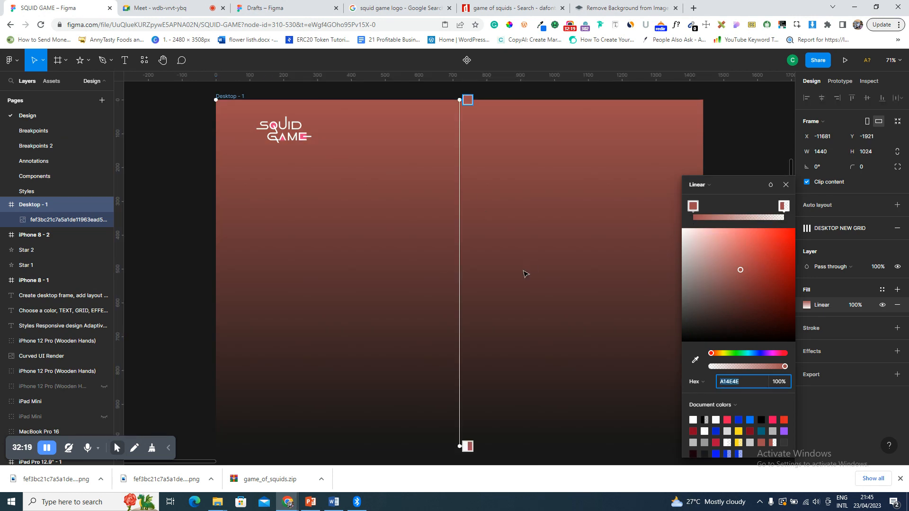
- Switch to the Google Meet call, admit the waiting participant and return to the Figma file
click(160, 8)
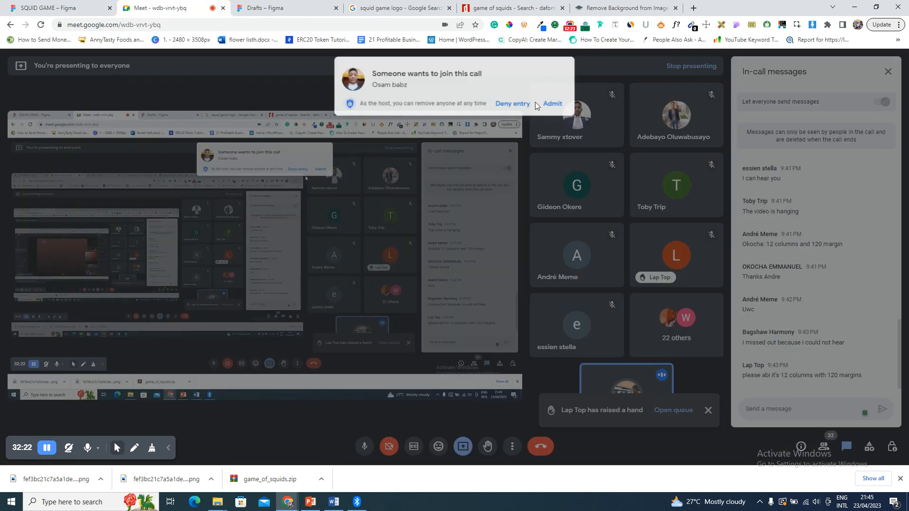
click(552, 104)
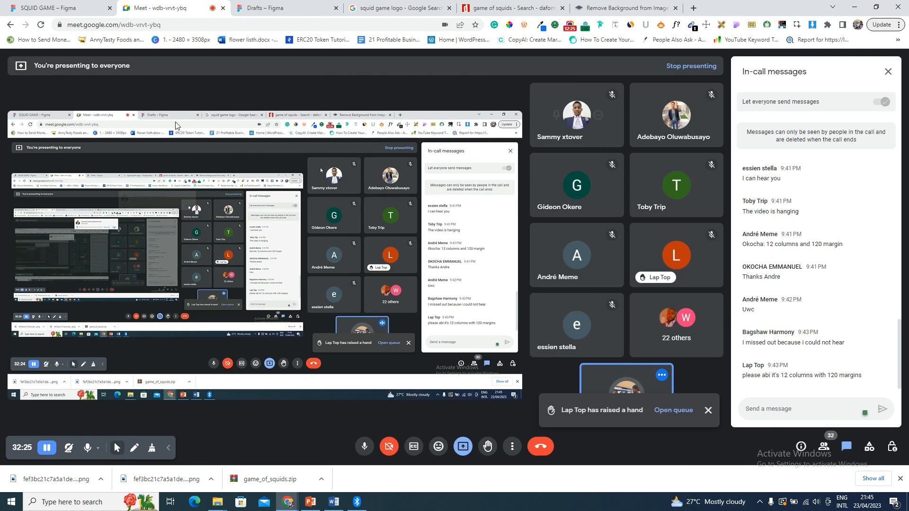
click(48, 7)
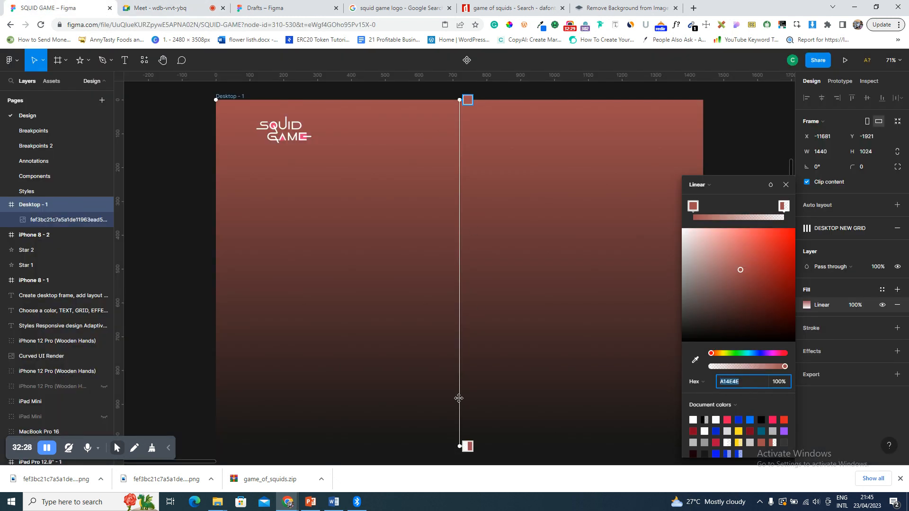
- Move the start point of the Desktop - 1 gradient beside the logo so the gradient runs diagonally
scroll(507, 343, down, 3)
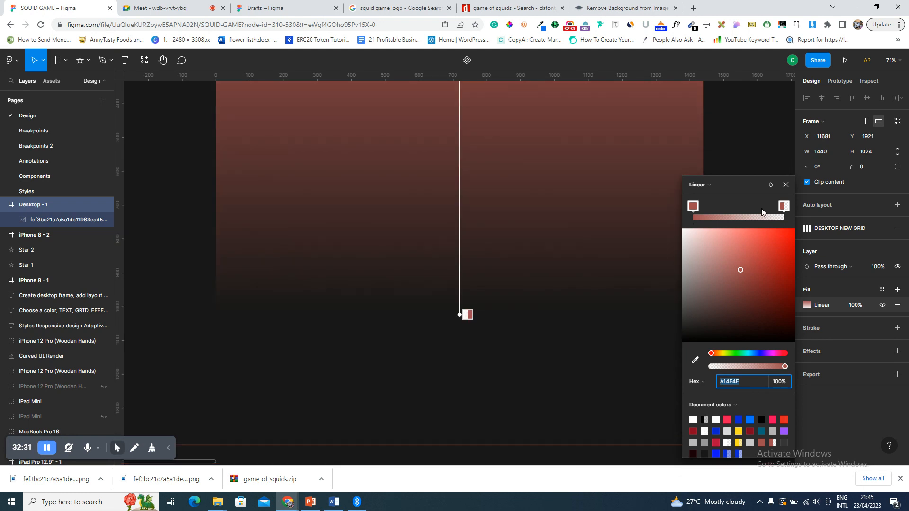
scroll(673, 173, up, 3)
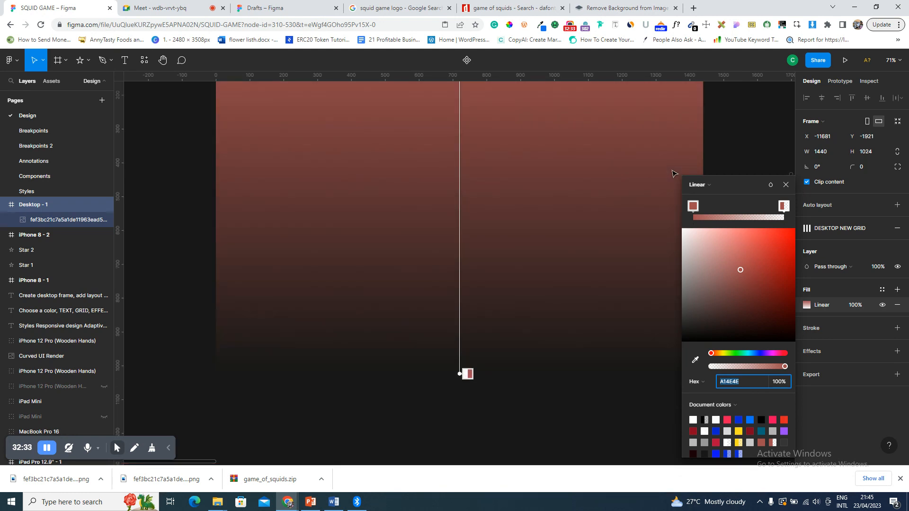
scroll(520, 189, down, 2)
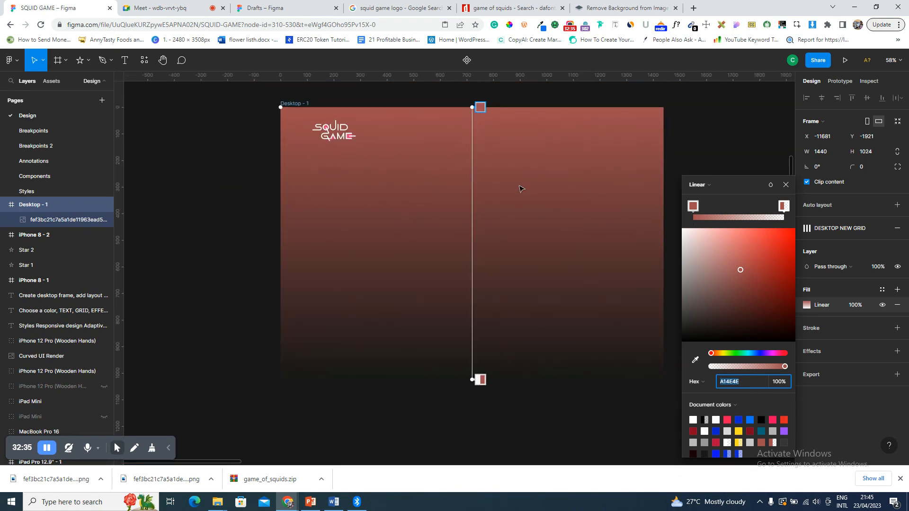
drag(472, 105, 476, 132)
drag(419, 130, 313, 118)
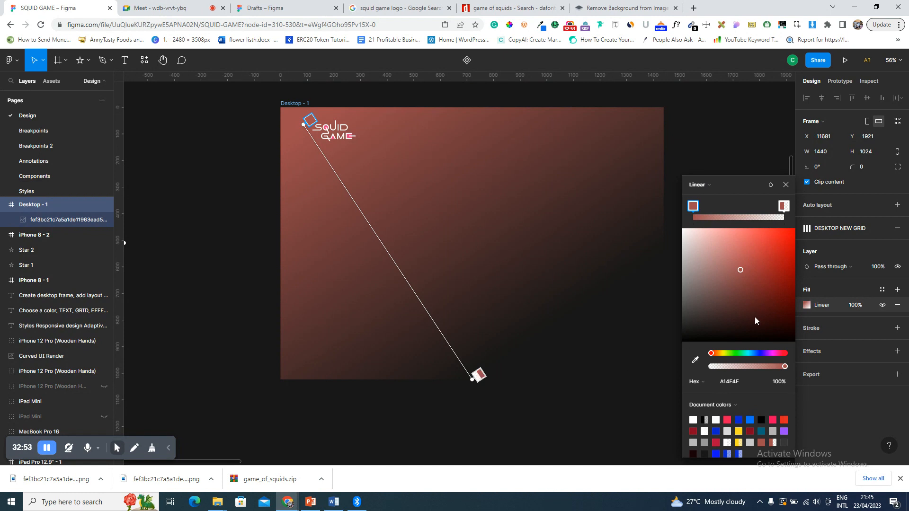
- Set the gradient's end stop to light green 95F58C at 100% opacity
click(782, 211)
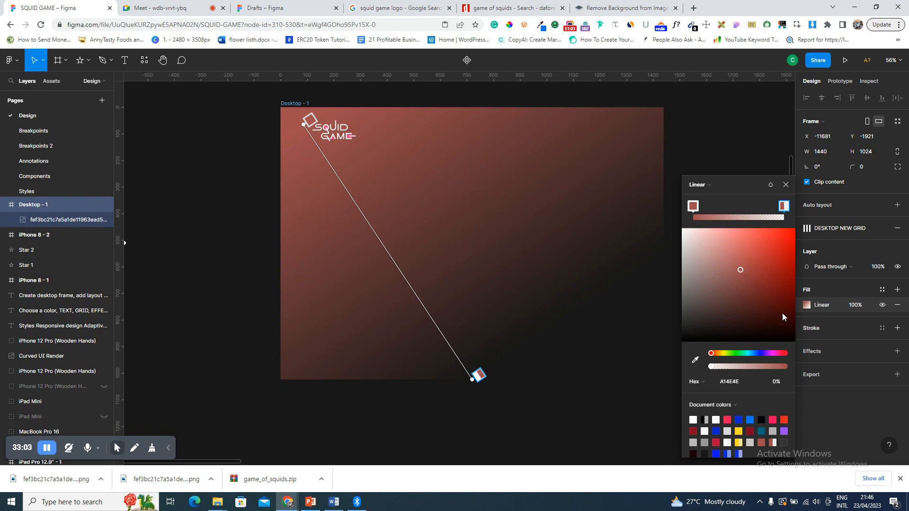
click(735, 353)
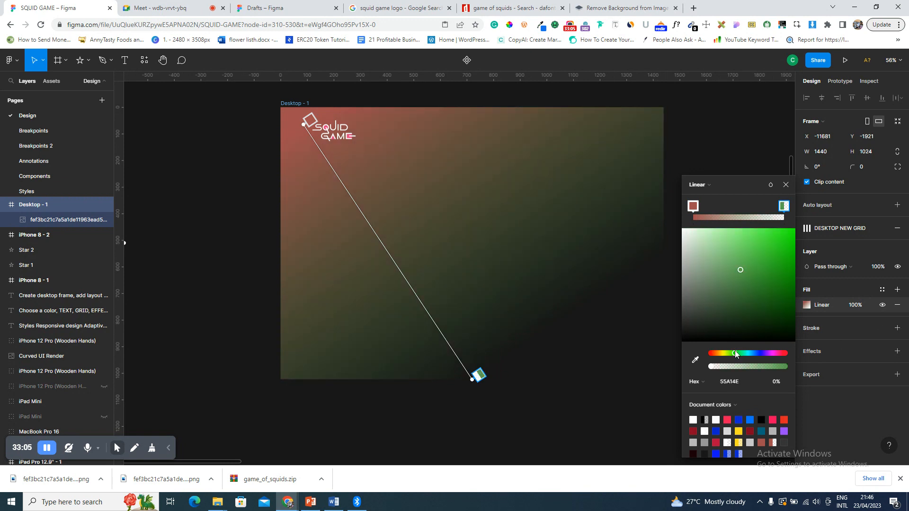
drag(763, 262, 730, 232)
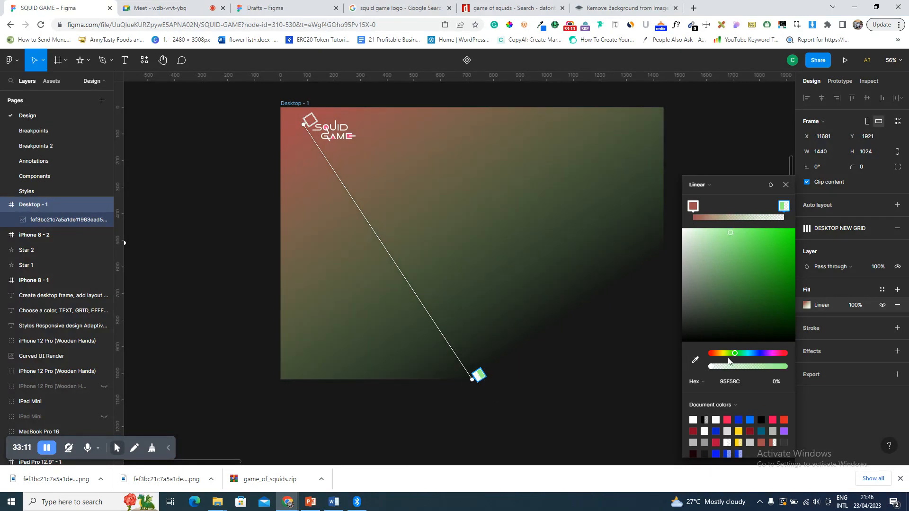
drag(761, 370, 795, 371)
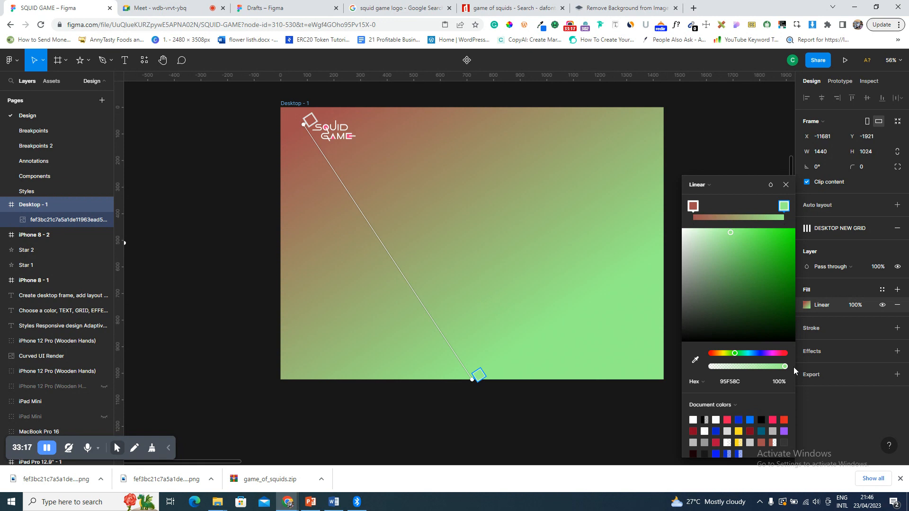
- Stretch the gradient line diagonally from the frame's top-left corner to its bottom-right corner
click(694, 207)
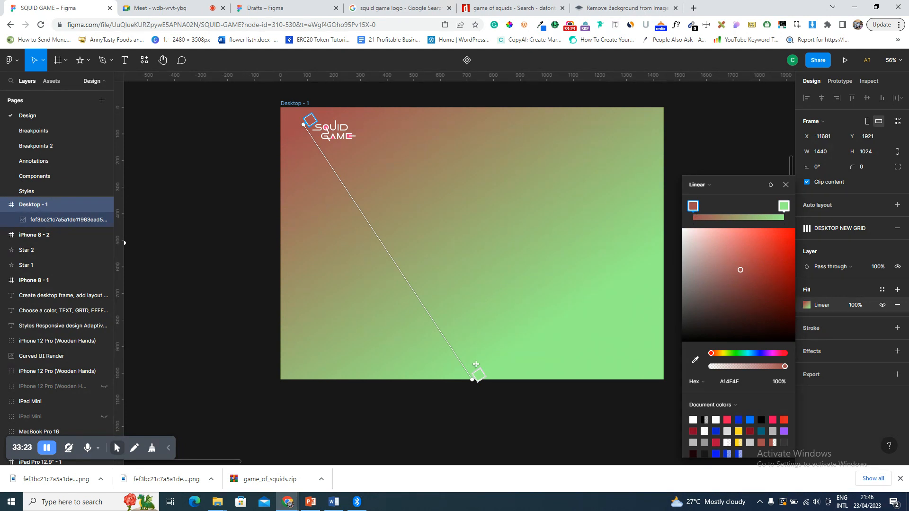
drag(475, 378, 663, 381)
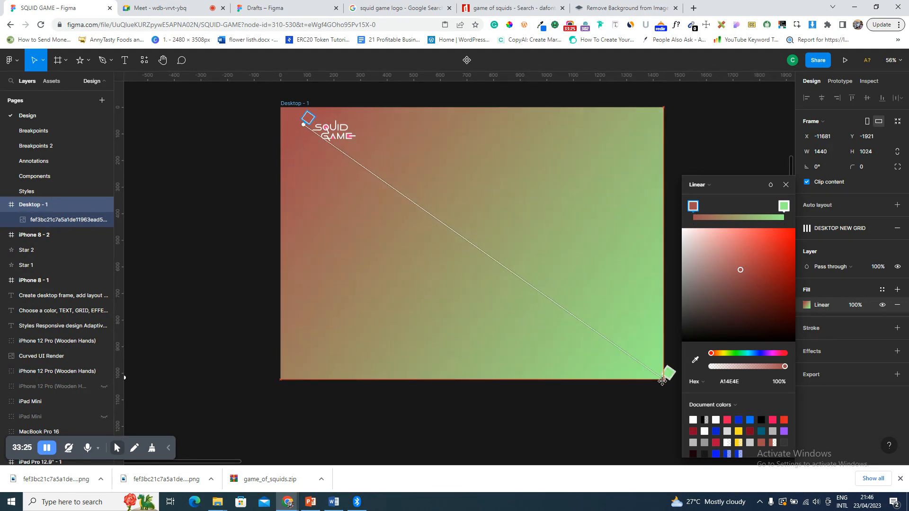
drag(297, 124, 282, 107)
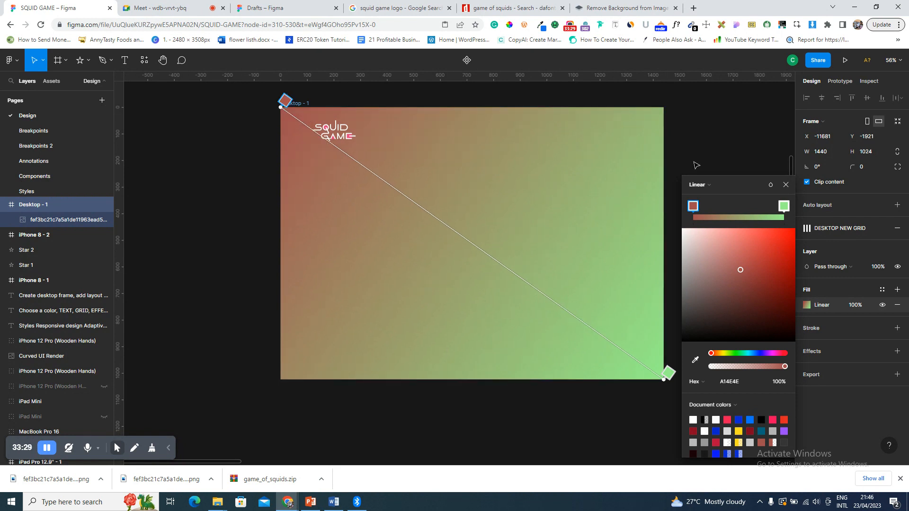
- Recolour the gradient's start stop to near-black 161616 and its end stop to red F02A4E
drag(729, 313, 683, 333)
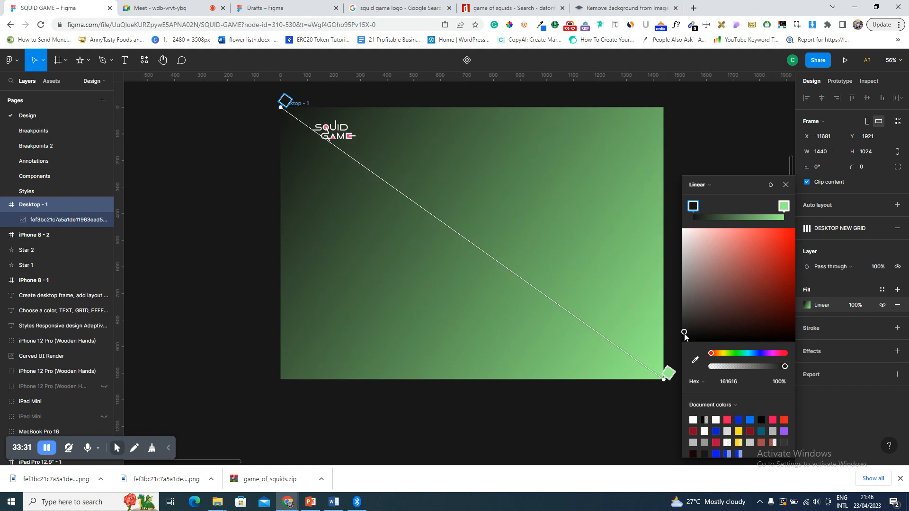
click(782, 206)
drag(771, 353, 783, 355)
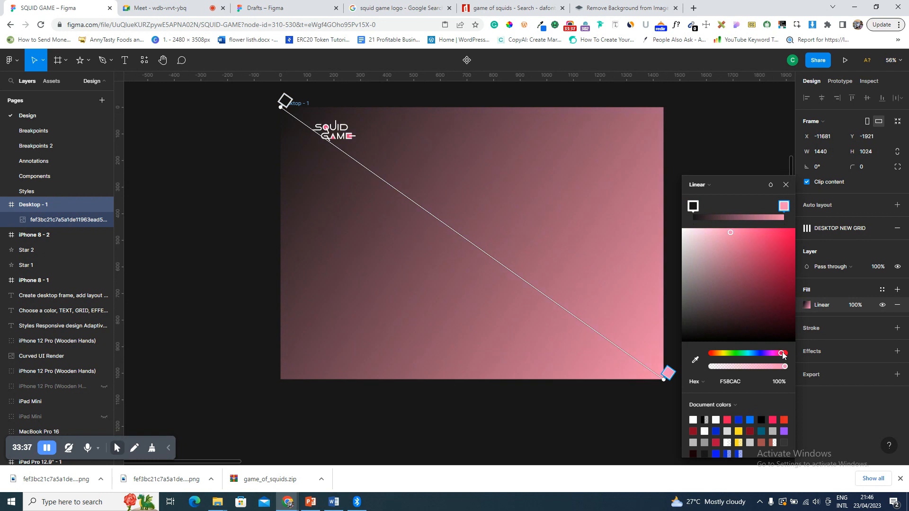
click(786, 244)
drag(786, 248, 775, 238)
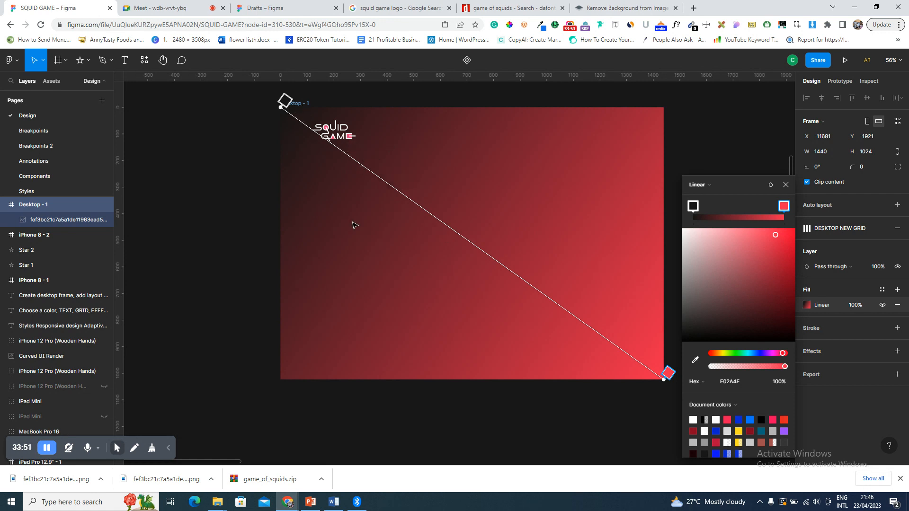
- Shift the gradient's start point slightly down the frame's left edge and close the fill settings
mouse_move(280, 109)
mouse_down()
mouse_move(271, 171)
mouse_move(296, 112)
mouse_move(276, 180)
mouse_move(281, 109)
mouse_up()
click(286, 106)
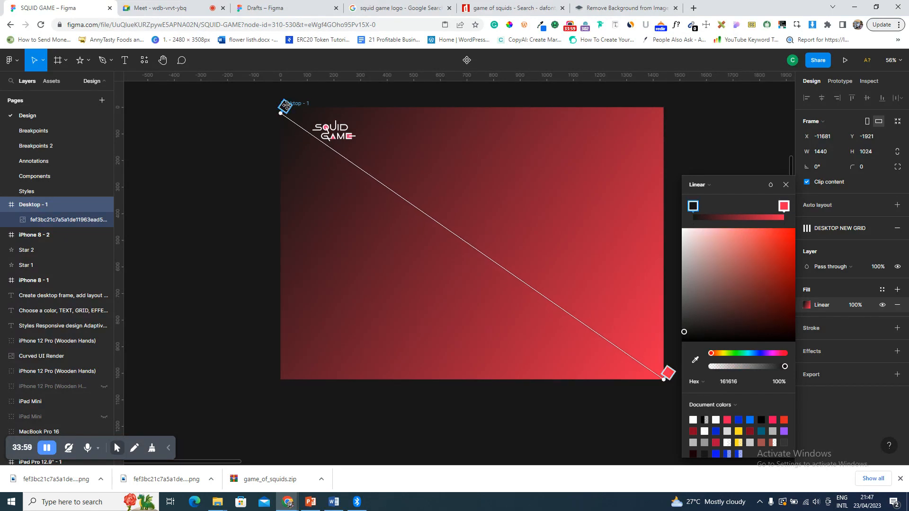
drag(293, 111, 259, 108)
click(786, 185)
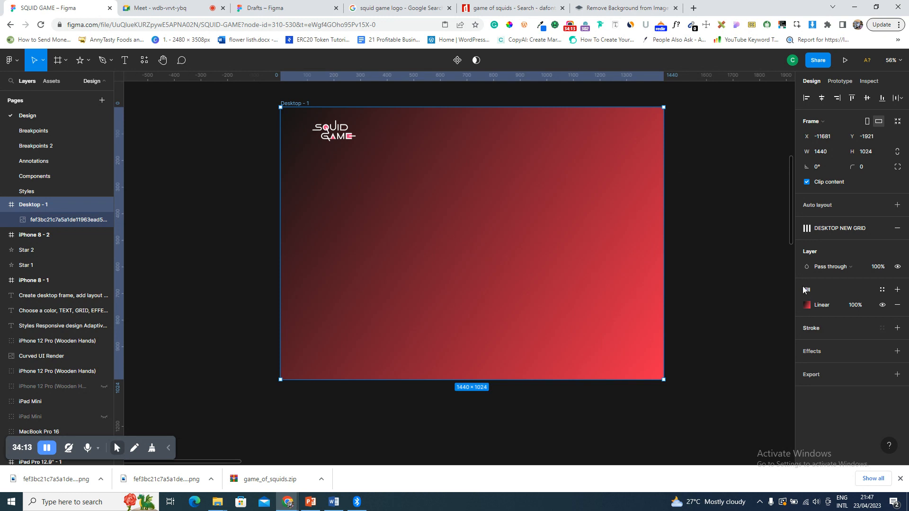
- Reopen the Desktop - 1 fill and extend the gradient's end point far beyond the frame's lower-right corner to darken the red
click(807, 305)
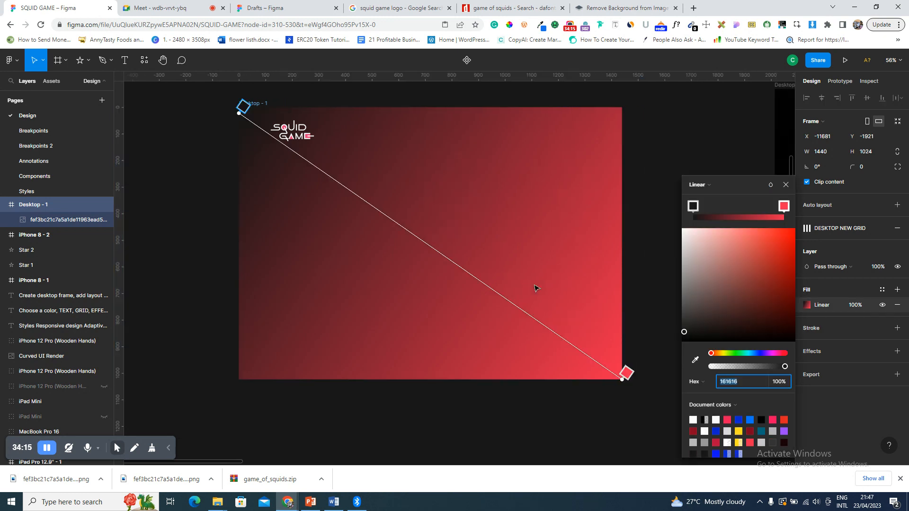
drag(616, 385, 582, 366)
drag(421, 273, 647, 438)
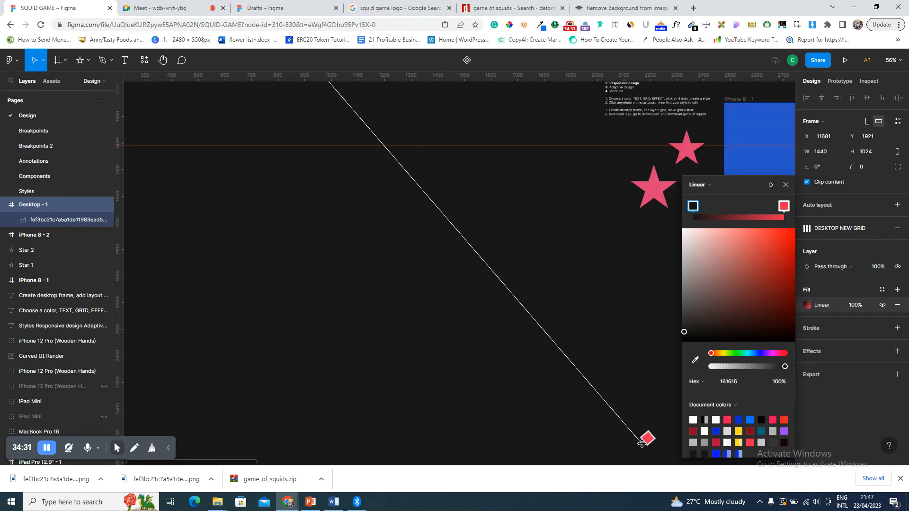
scroll(194, 177, up, 8)
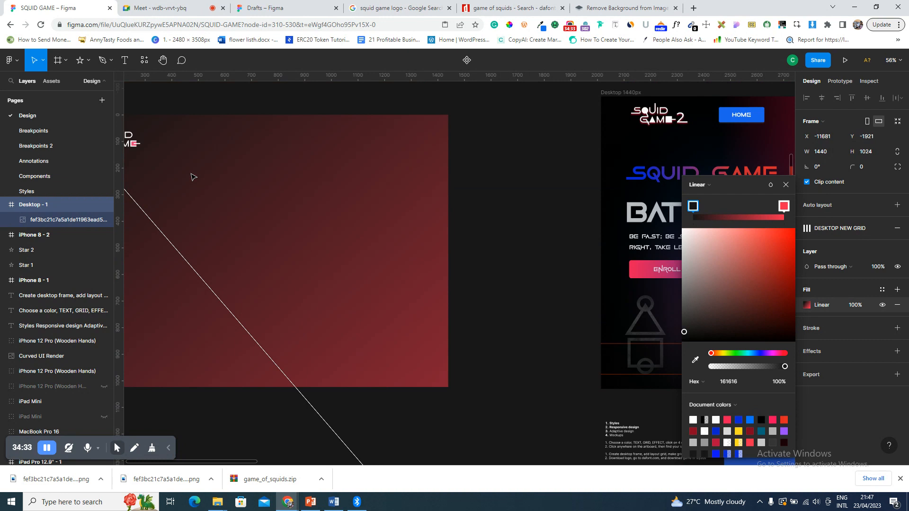
scroll(194, 177, left, 3)
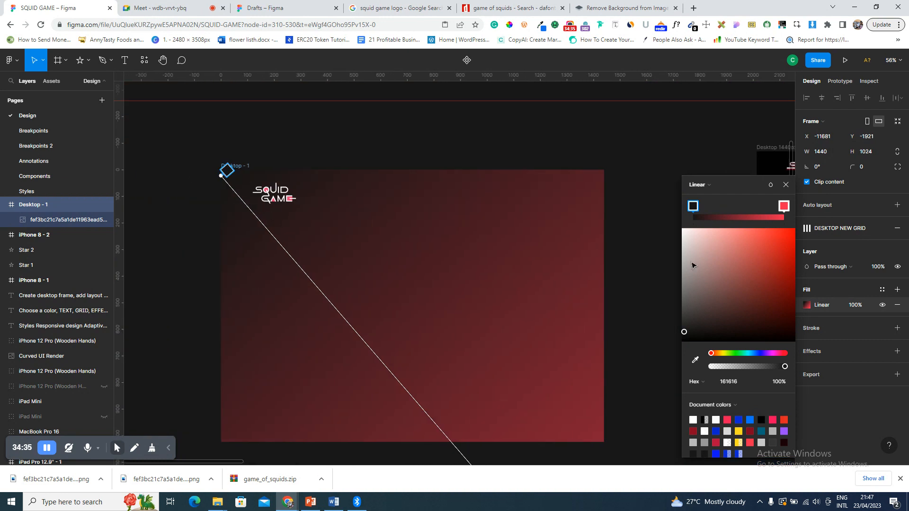
- Recolour the end stop of the Desktop - 1 background gradient to magenta-pink, about F02AB9, and close the fill settings
click(782, 207)
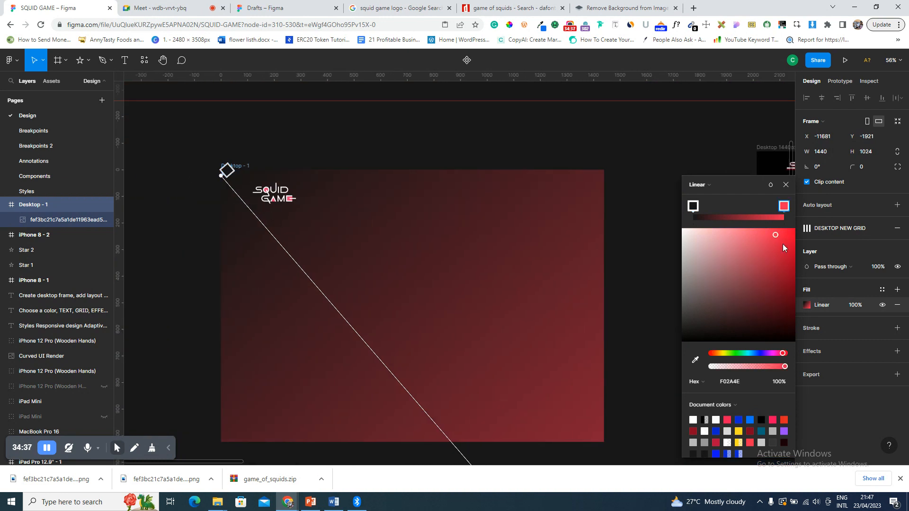
drag(784, 356, 779, 355)
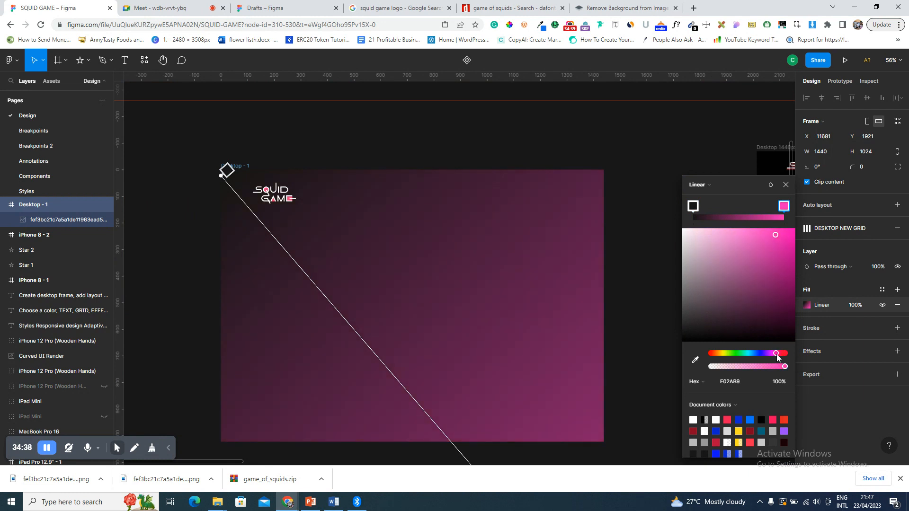
click(777, 354)
click(786, 185)
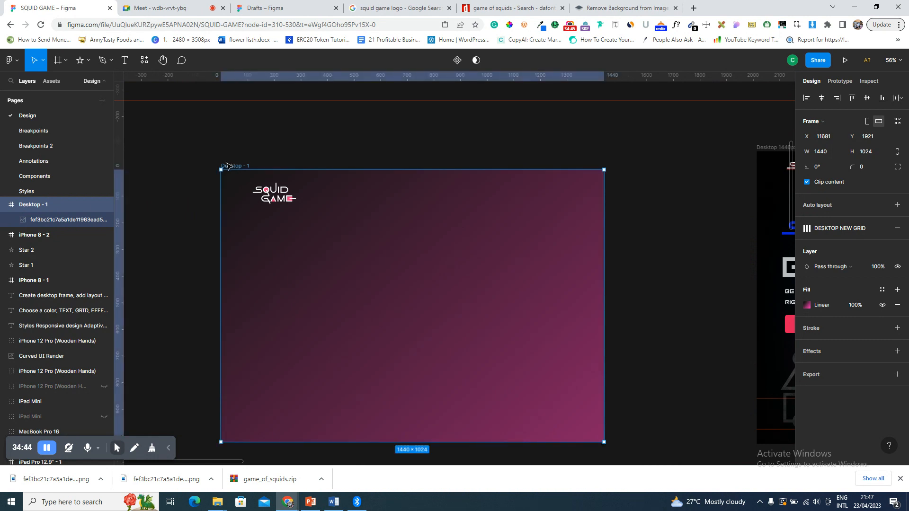
key(shift+2)
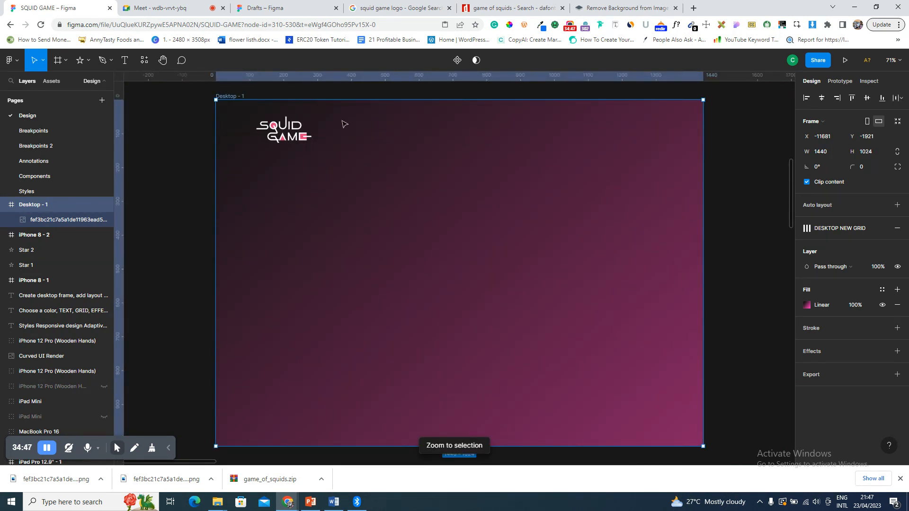
- Show the layout grids and recolour the DESKTOP NEW GRID style's columns to pale pink FFD8D8
key(ctrl+shift+4)
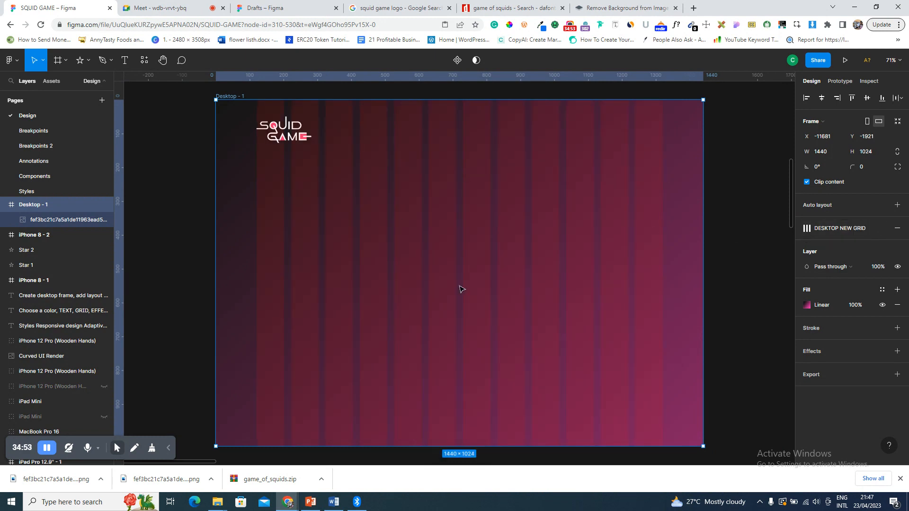
click(757, 282)
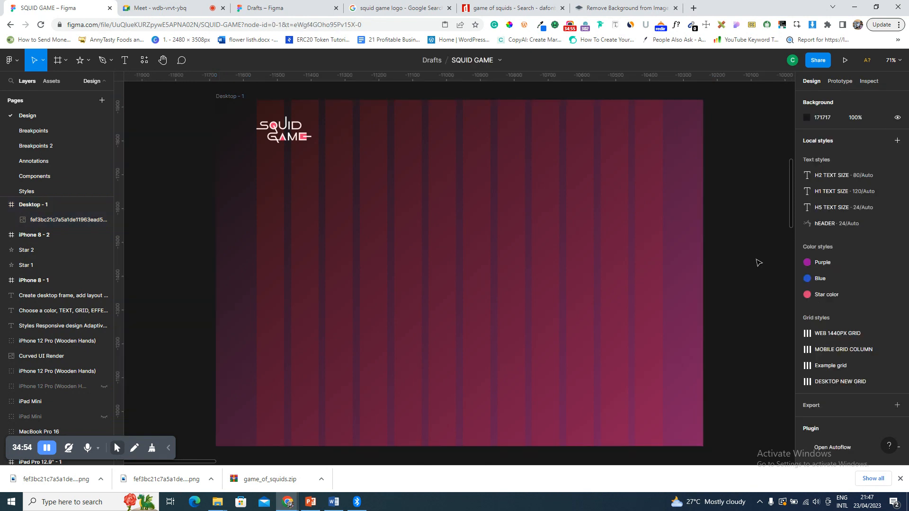
click(897, 381)
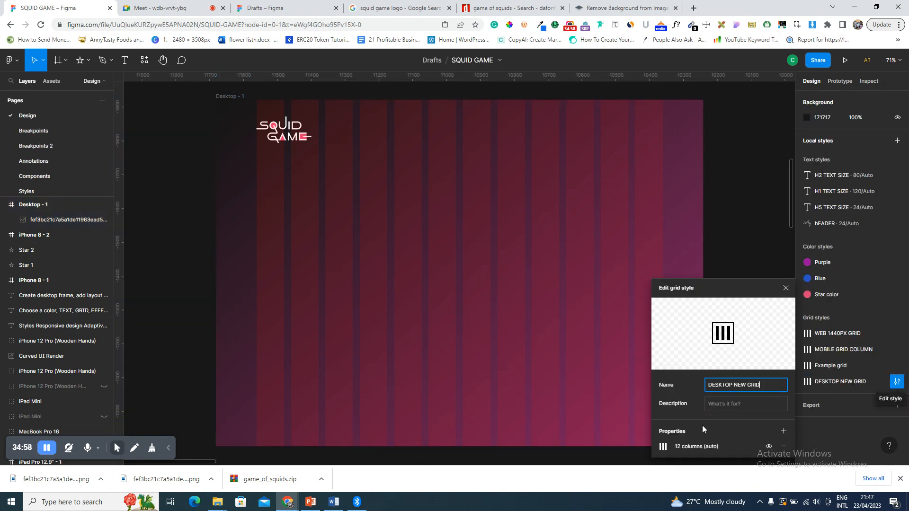
click(662, 447)
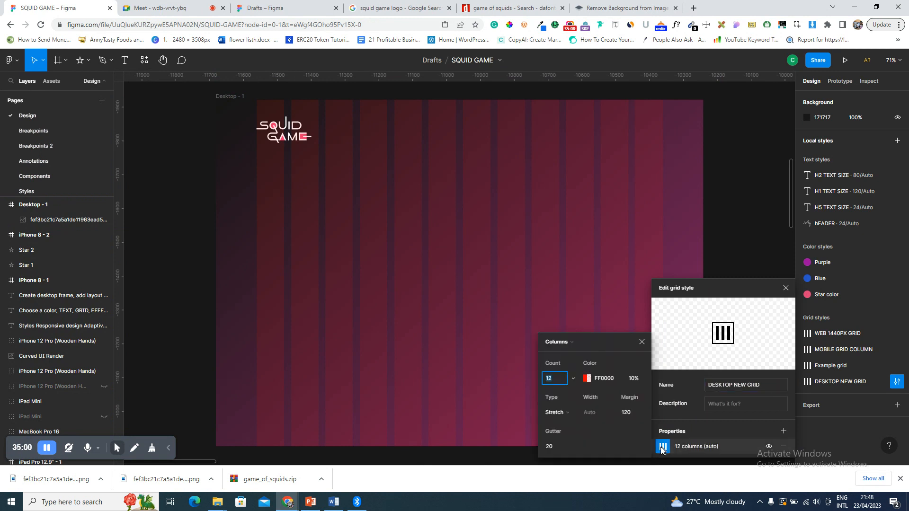
click(587, 379)
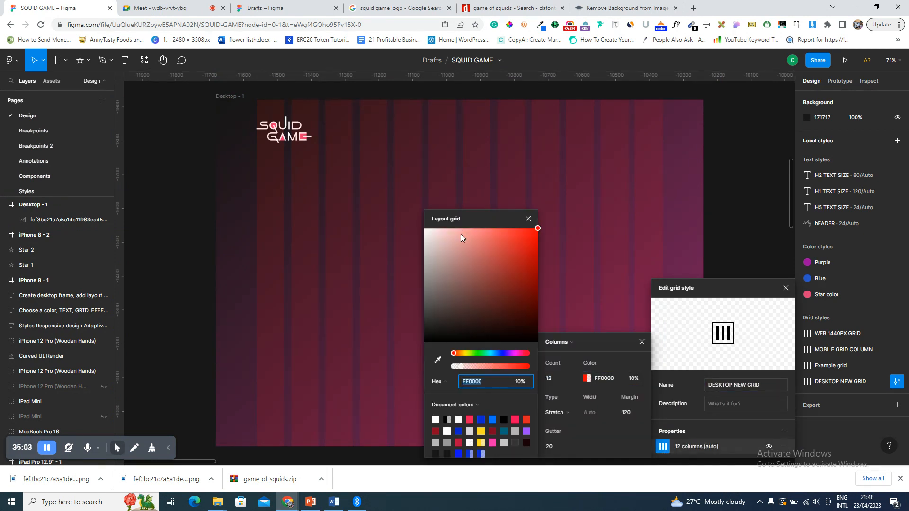
drag(462, 234, 442, 228)
click(528, 218)
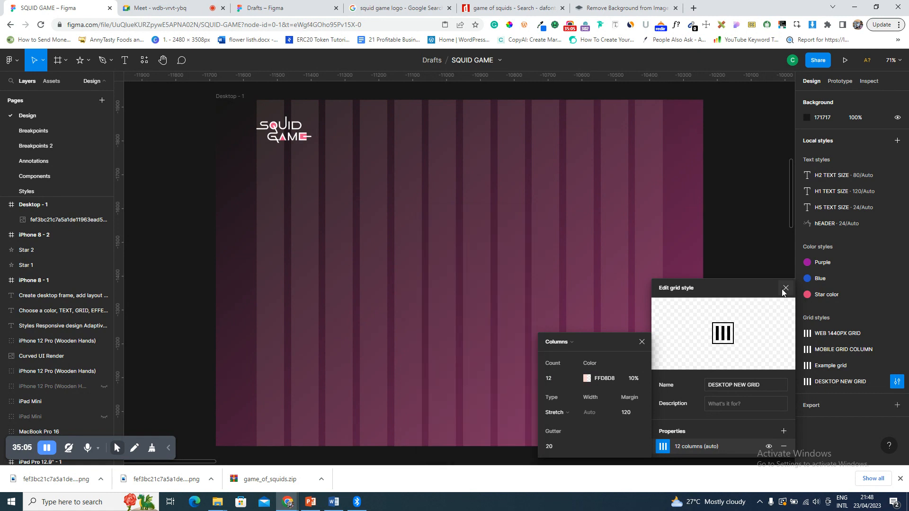
click(785, 289)
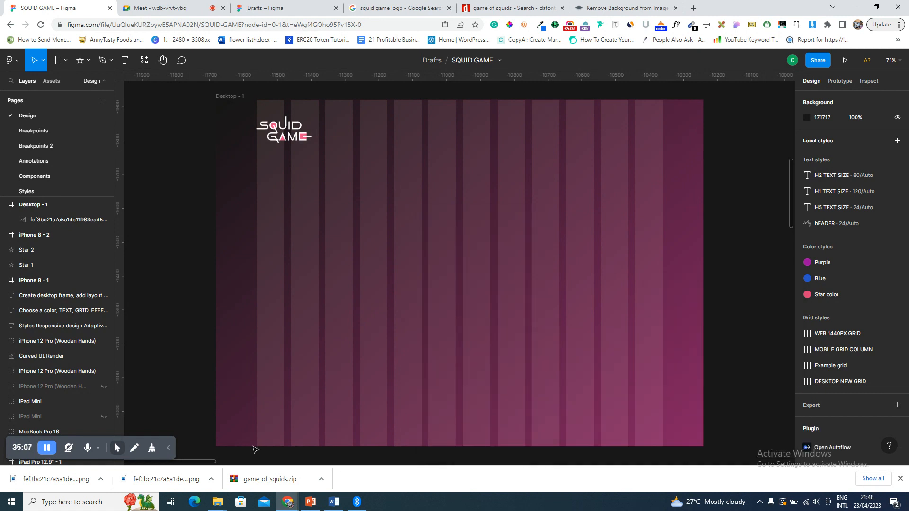
- Check the Google Meet chat, dismiss the raised-hand notification and return to the SQUID GAME design file
click(144, 5)
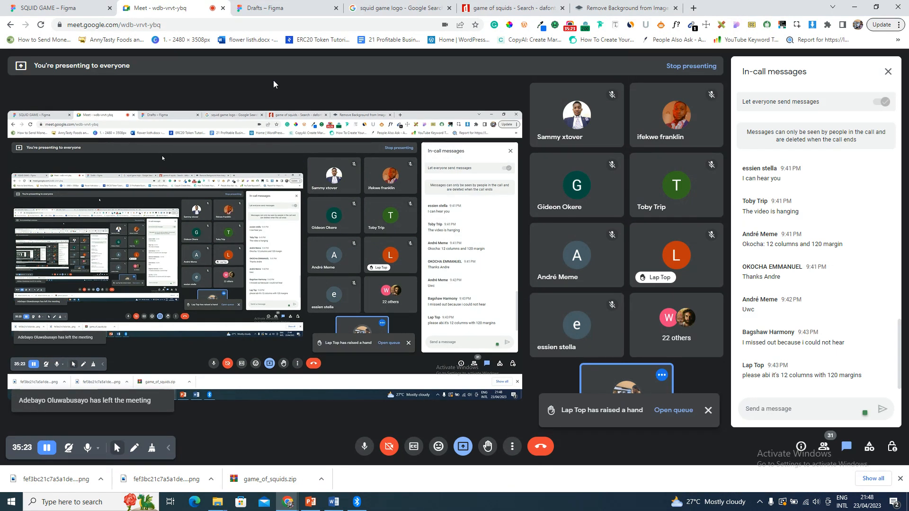
click(708, 411)
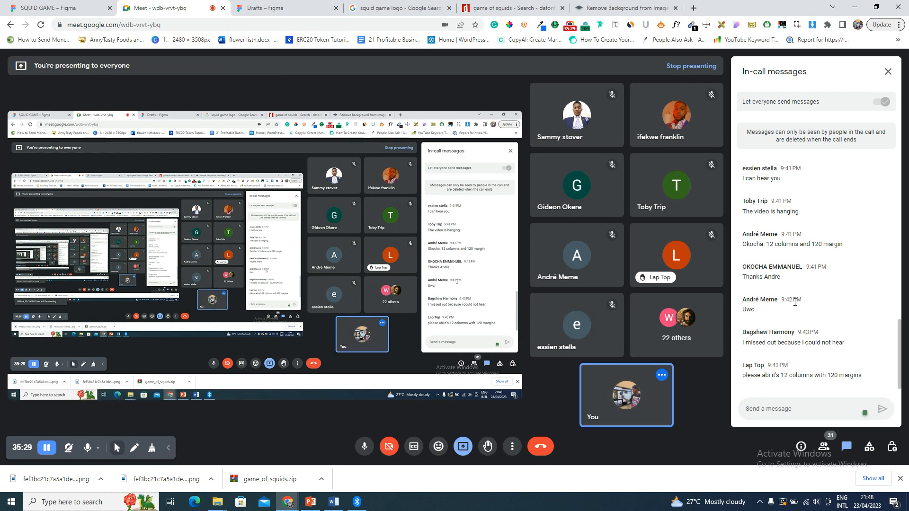
click(72, 6)
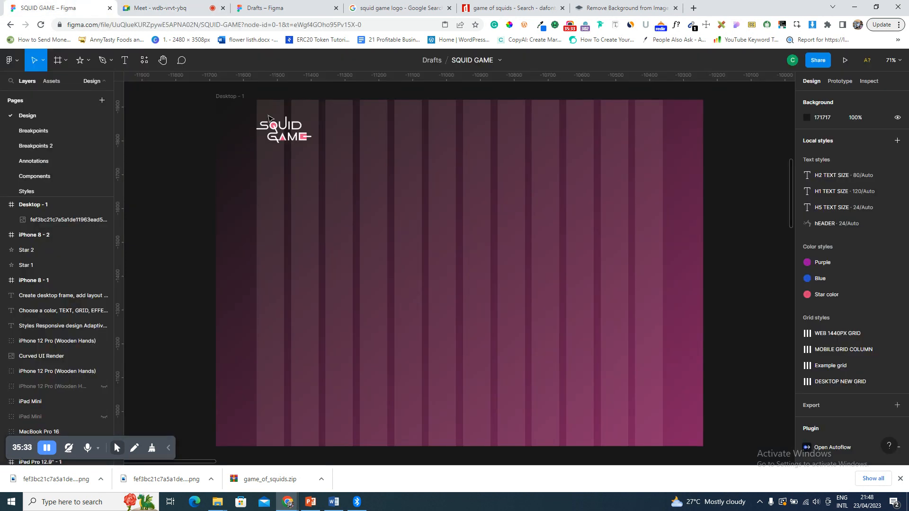
- Install the OpenType version of the Game Of Squids font from the downloaded game_of_squids.zip and close its preview
click(292, 480)
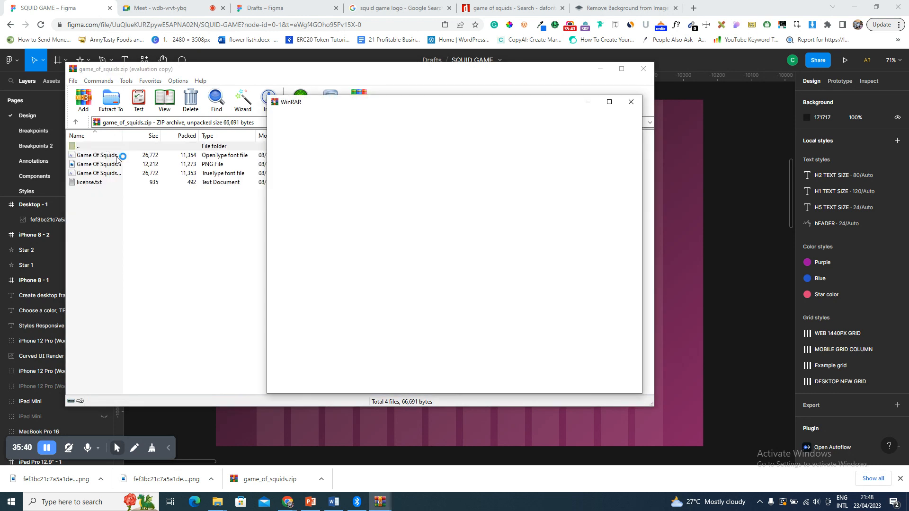
click(631, 101)
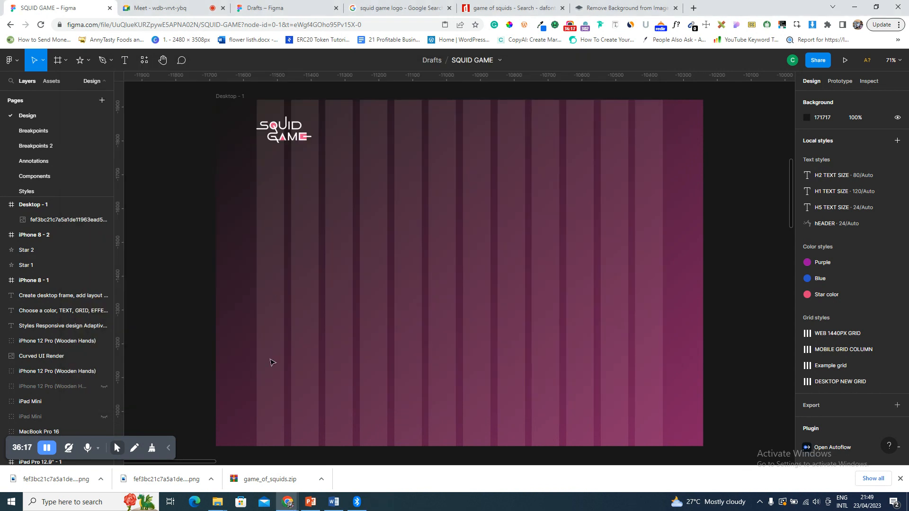
click(292, 474)
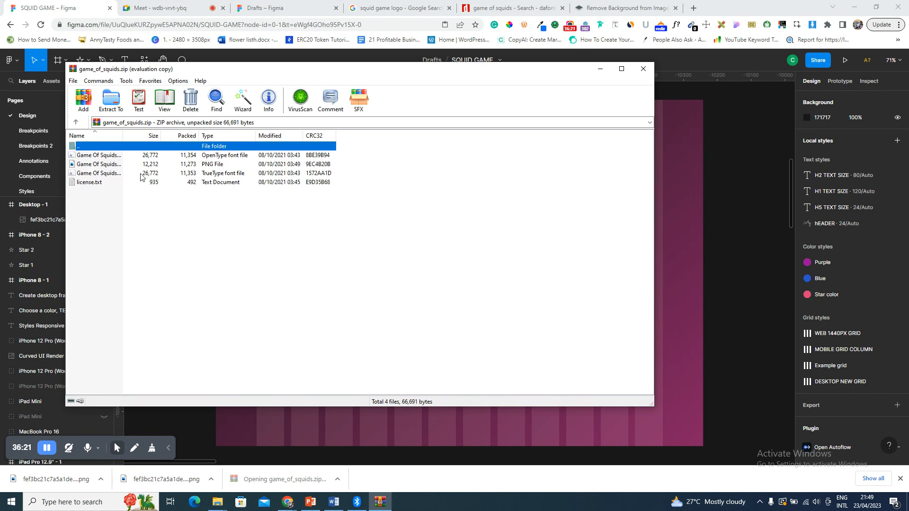
click(432, 200)
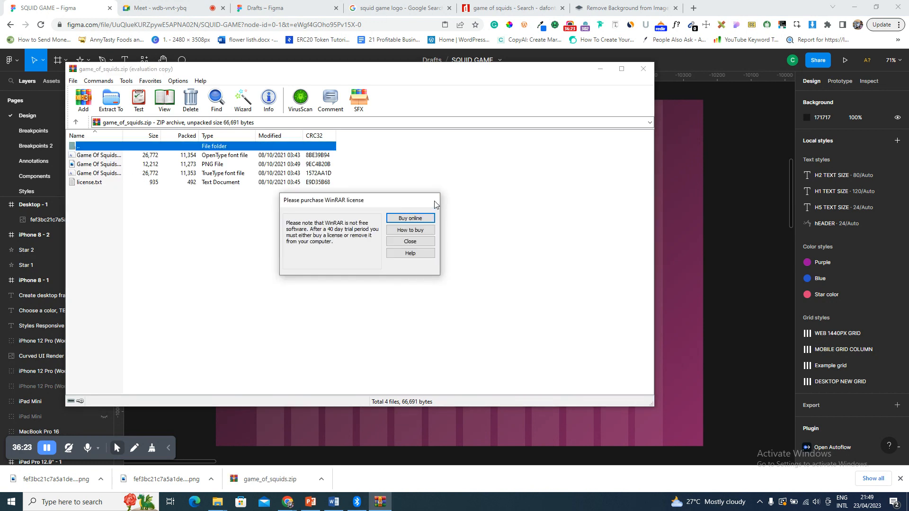
double_click(130, 160)
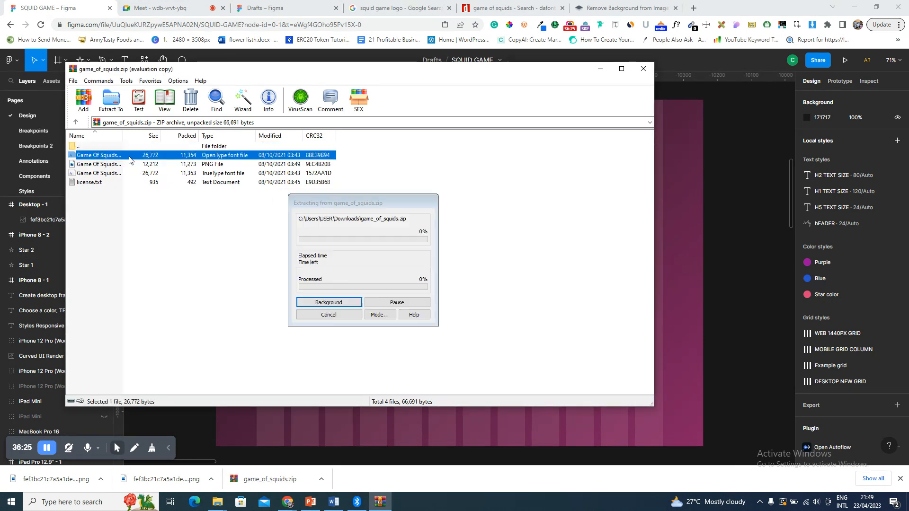
click(116, 98)
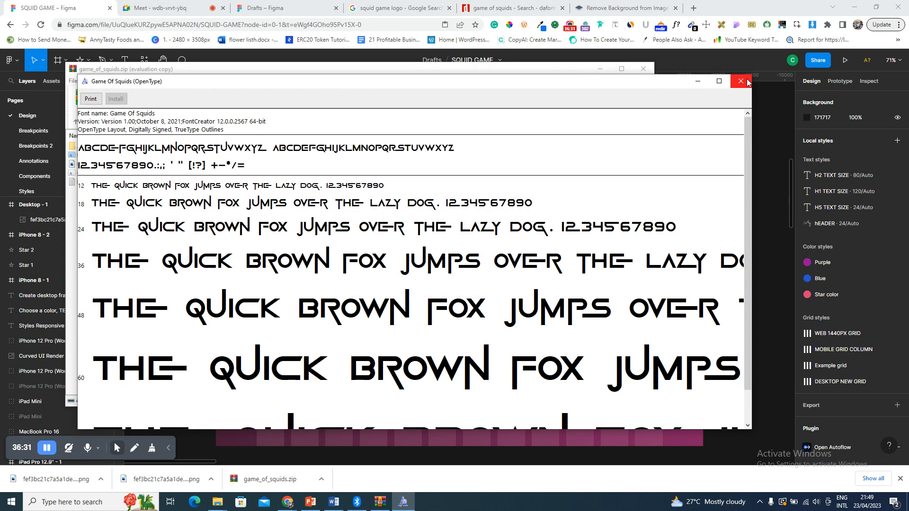
click(744, 80)
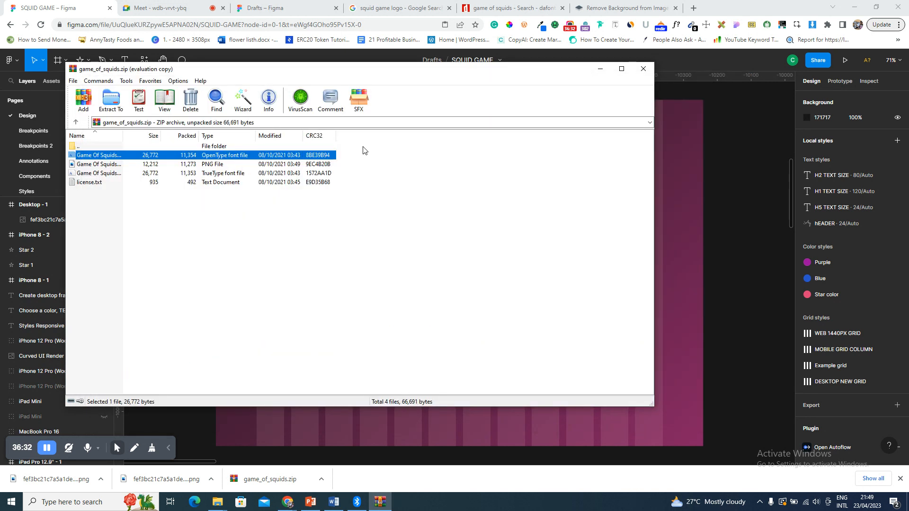
- Install the TrueType Game Of Squids file from the archive, replacing the installed copy, and close the preview and archive
click(103, 175)
double_click(103, 175)
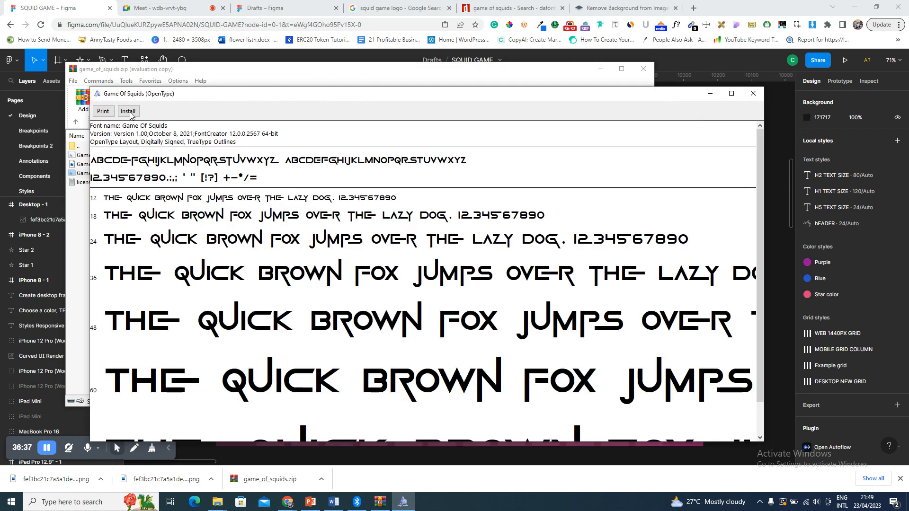
click(129, 111)
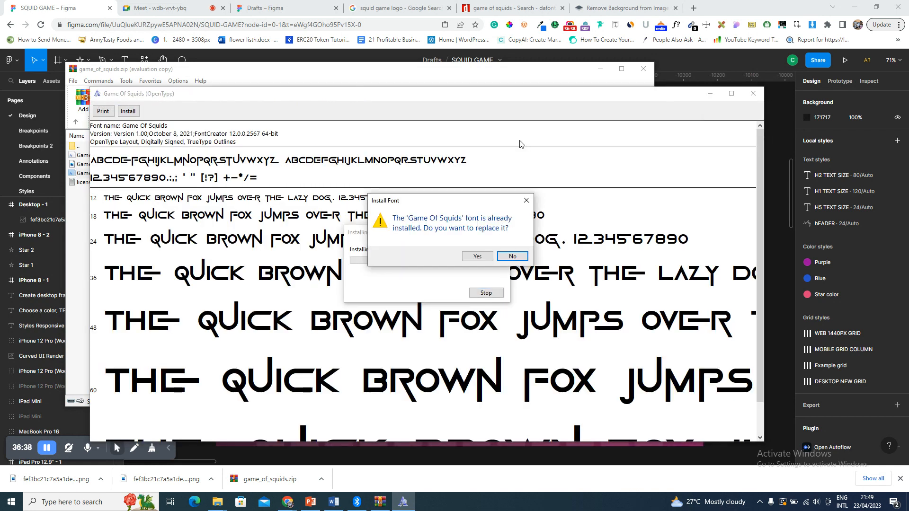
click(488, 258)
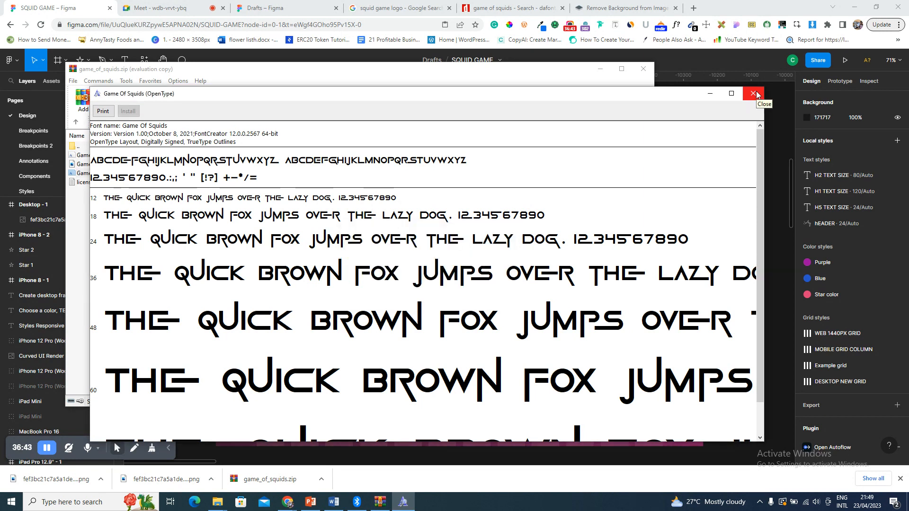
click(754, 94)
click(643, 68)
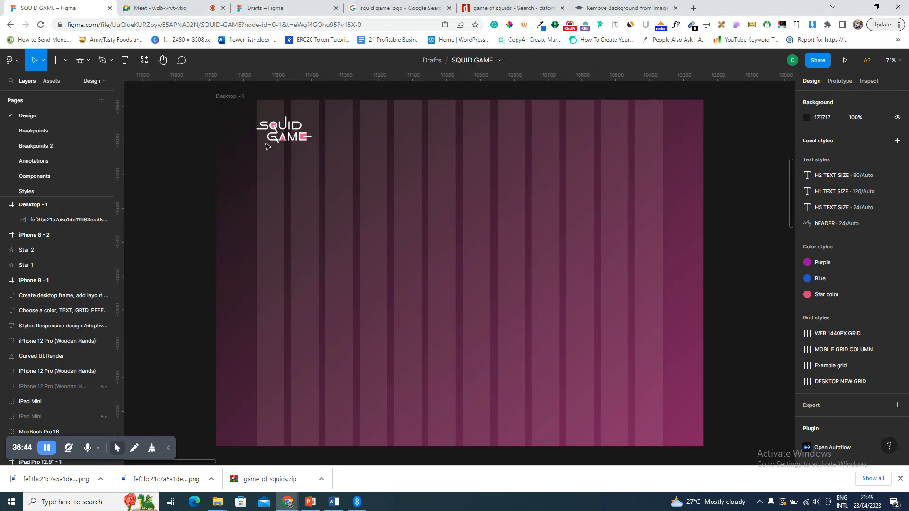
- Add the text "GAME OF SQUIDS" below the logo on the Desktop - 1 frame
key(t)
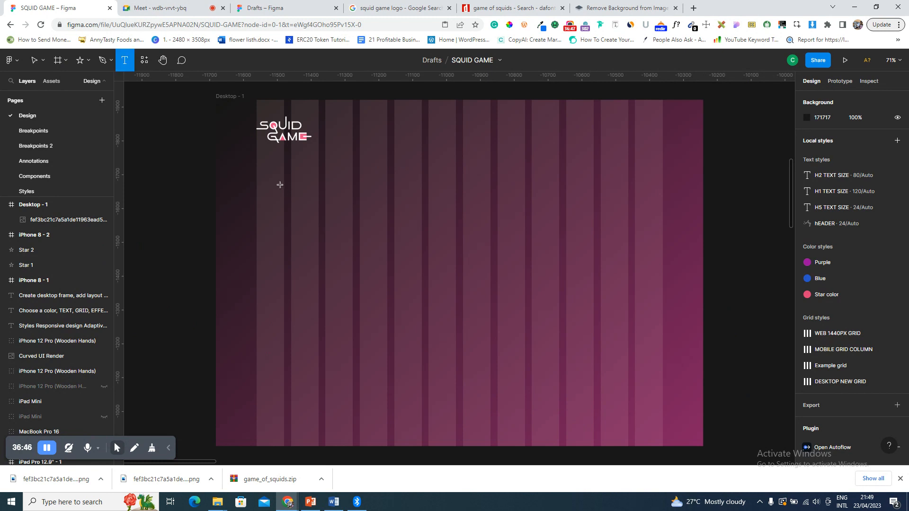
click(281, 185)
text(GAME OF SQUIDS)
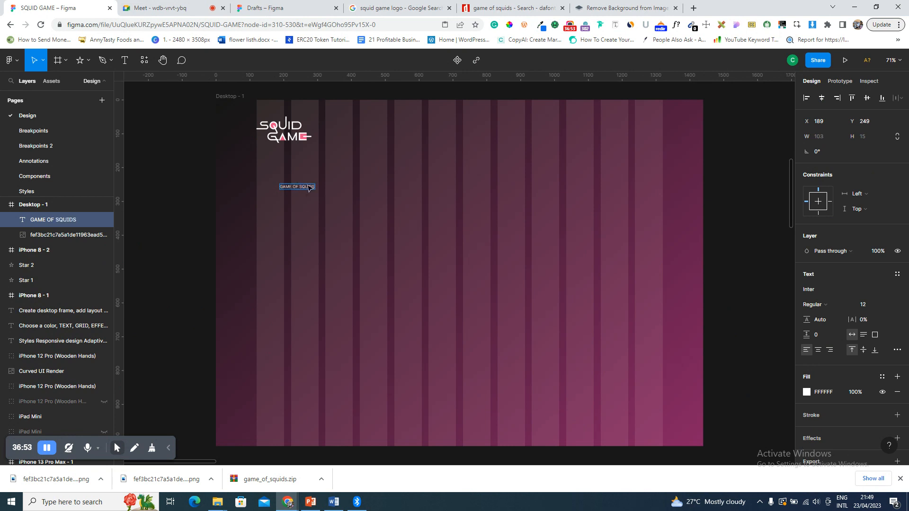
key(Escape)
key(shift+2)
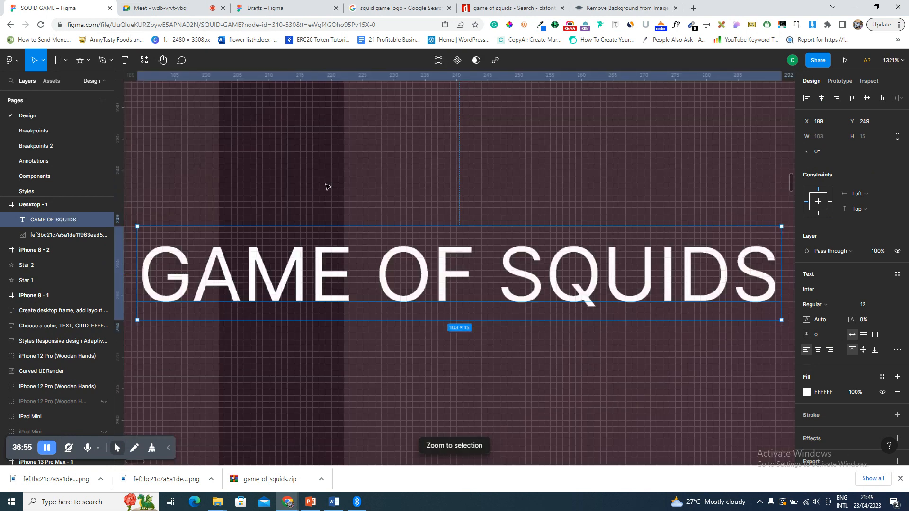
- Try to set the font of the GAME OF SQUIDS text to the newly installed Game Of Squids font
click(850, 292)
text(GamE)
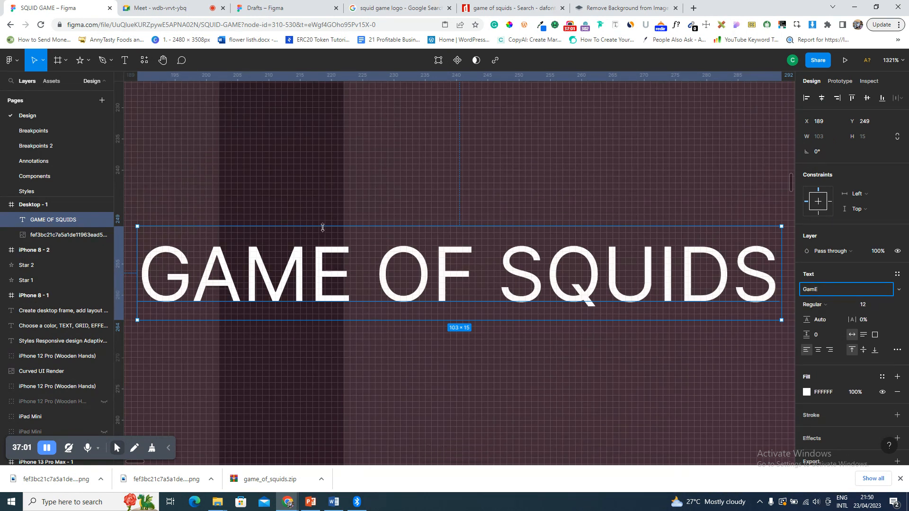
ctrl+scroll(322, 228, down, 3)
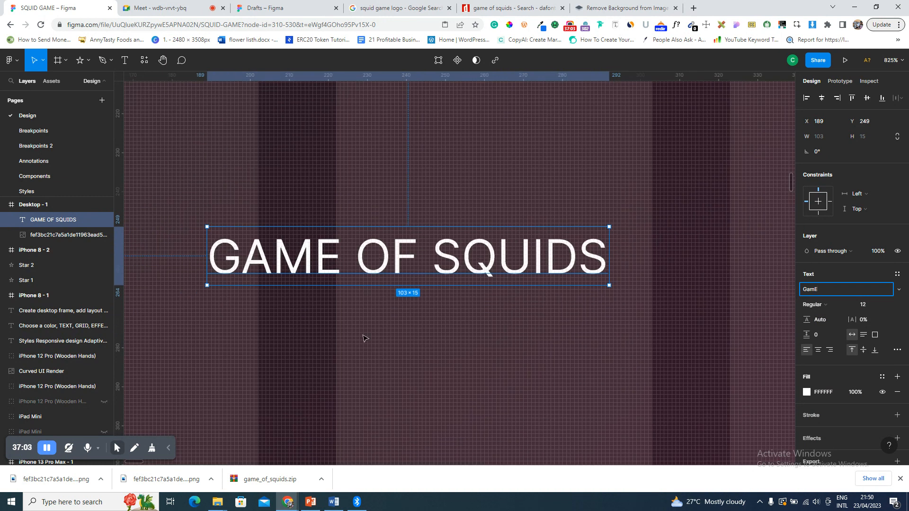
key(Escape)
- Reload the SQUID GAME design file in the browser so that newly installed fonts are loaded
key(shift+1)
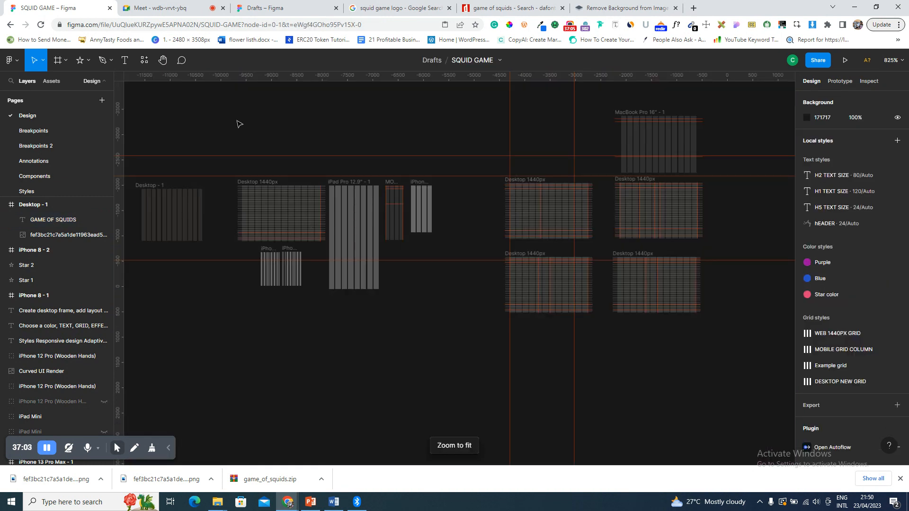
click(163, 24)
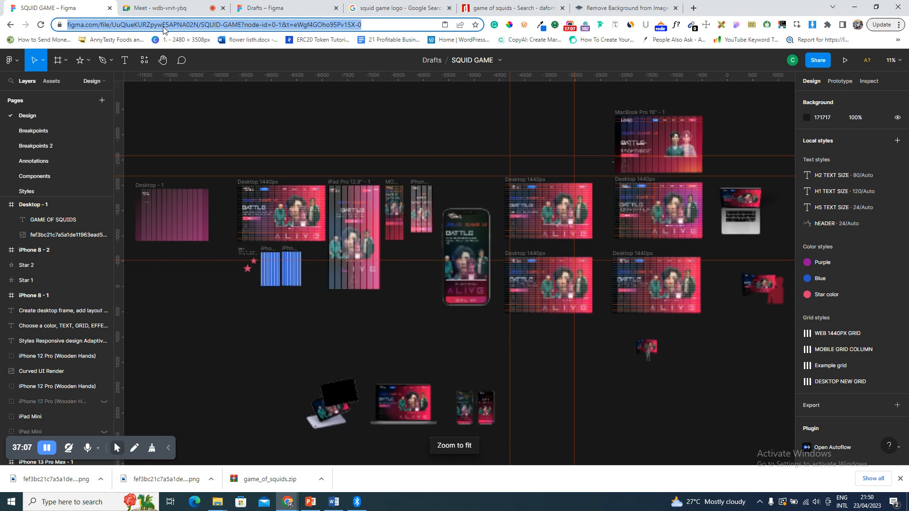
key(Return)
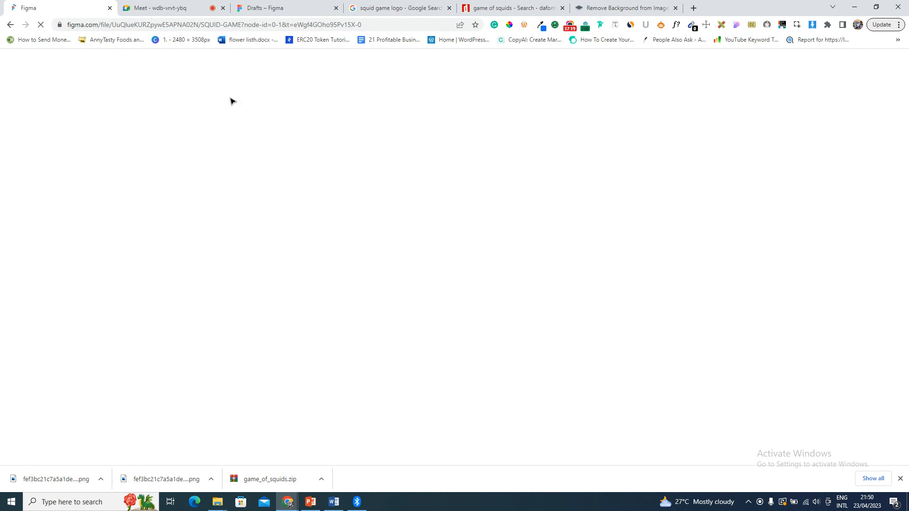
- Read the new Google Meet chat messages and switch to the squid game logo image results
click(136, 6)
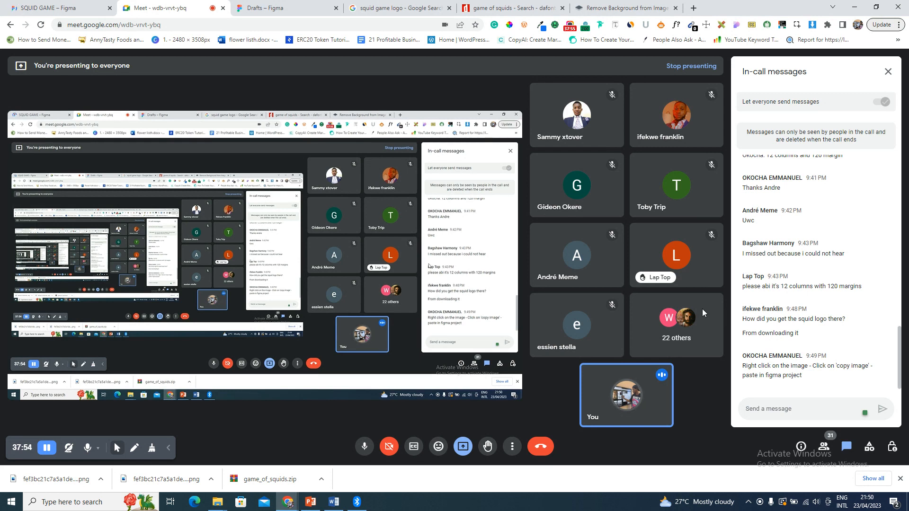
click(422, 11)
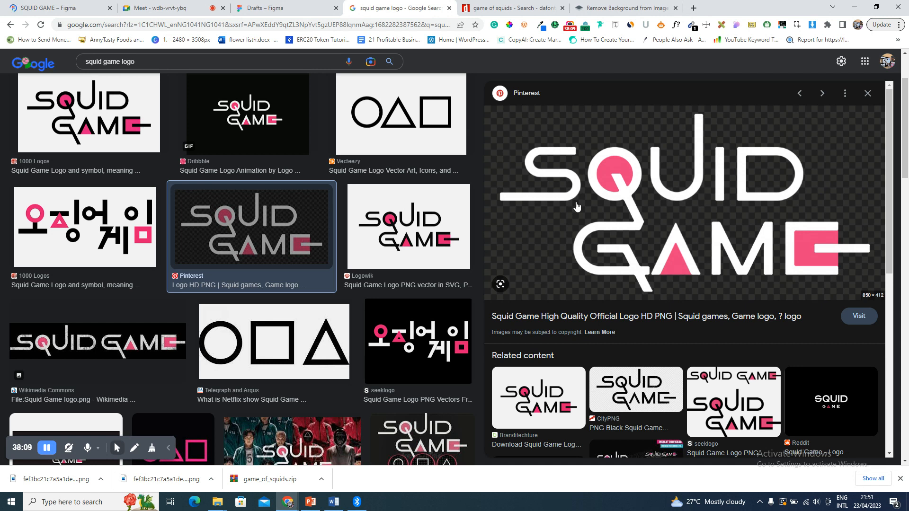
- Check the Google Meet call, return to the reloading SQUID GAME file and close the Drafts browser tab
click(49, 4)
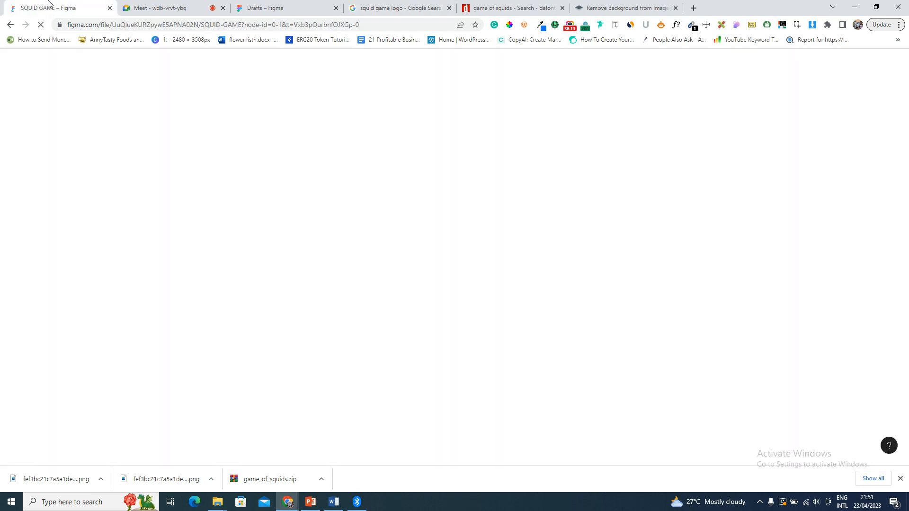
click(133, 4)
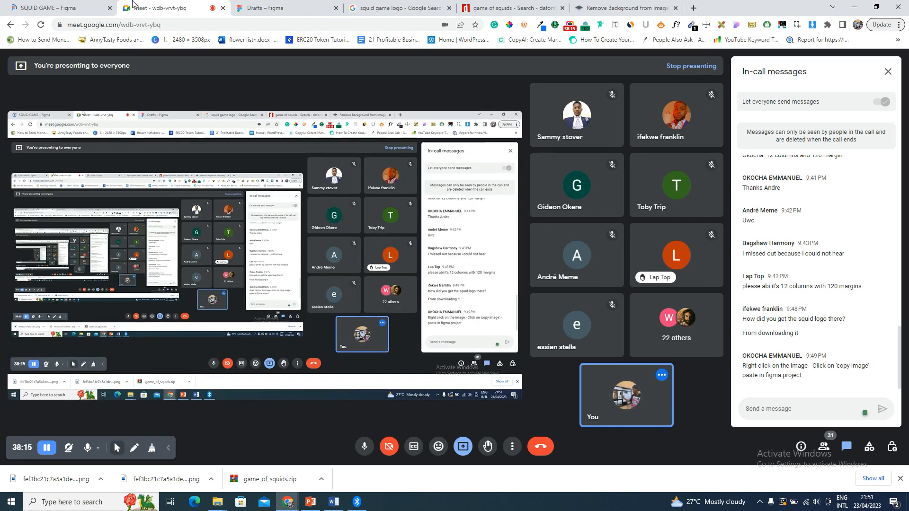
click(40, 4)
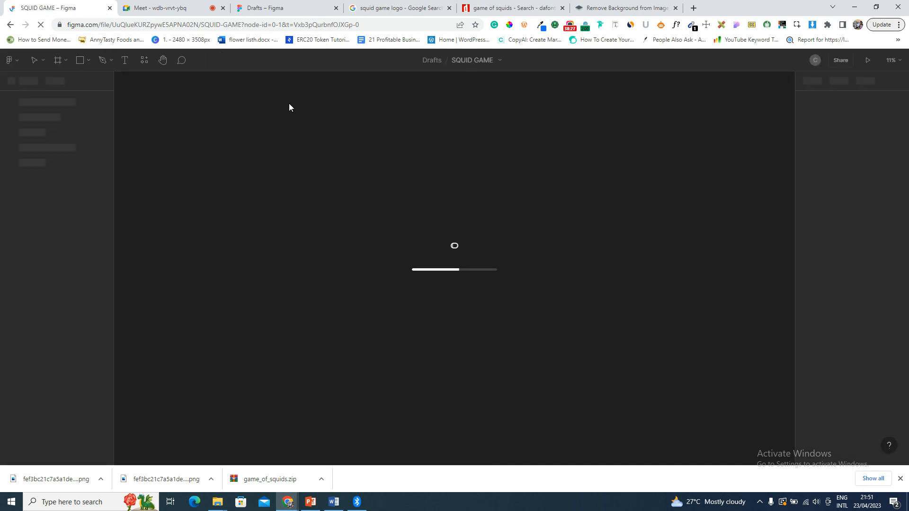
click(336, 8)
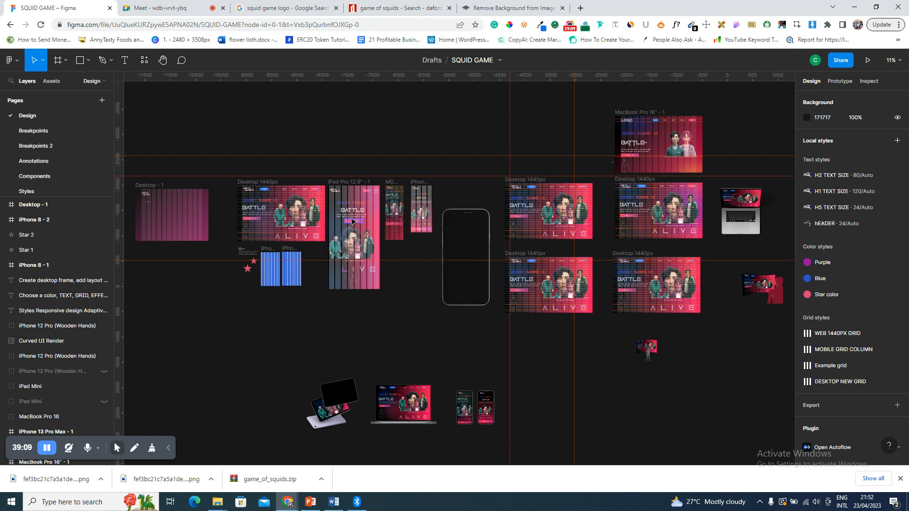
- Set the font of the GAME OF SQUIDS text on the Desktop - 1 frame to Game Of Squids
click(155, 186)
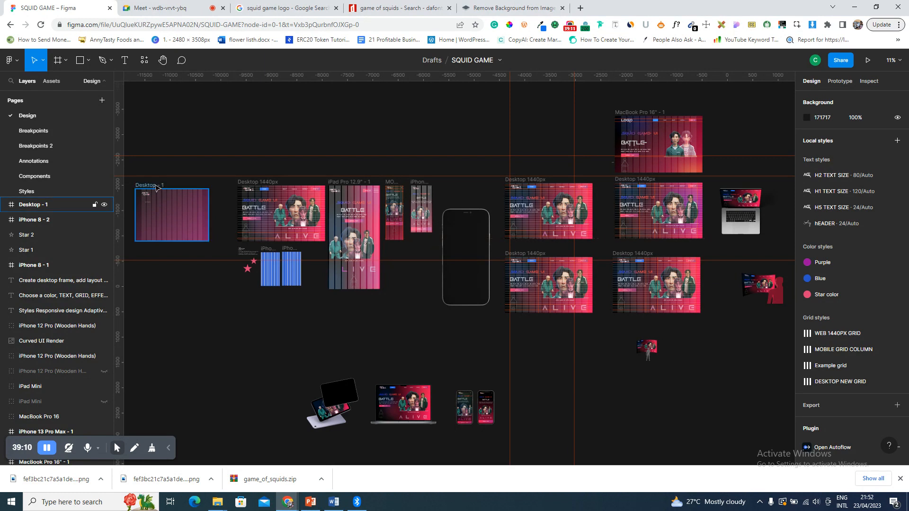
key(shift+2)
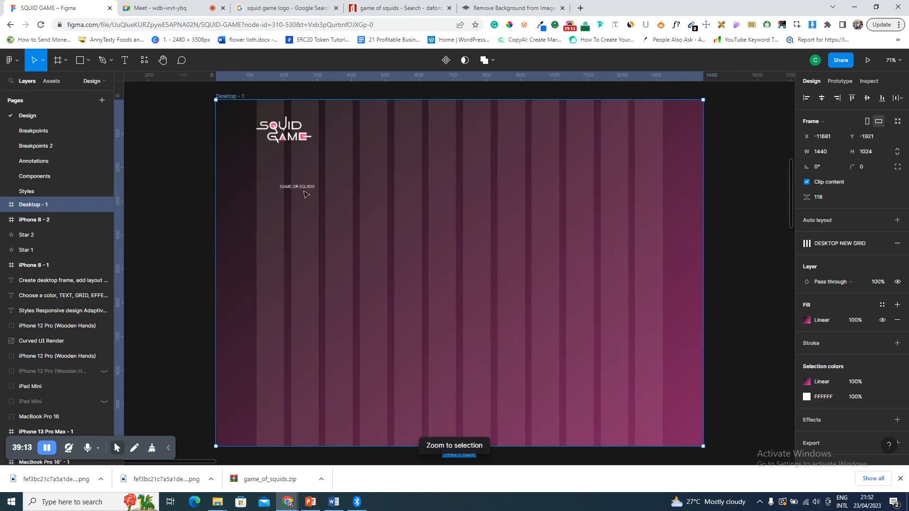
click(305, 190)
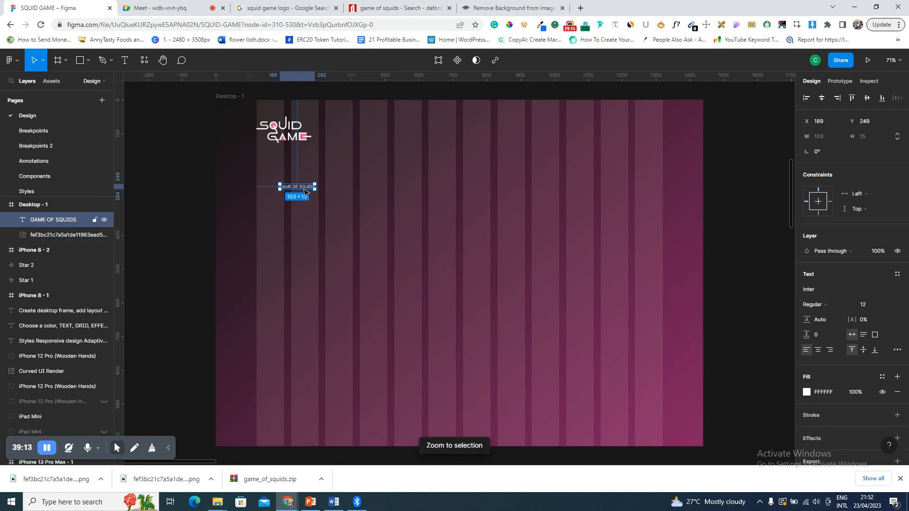
key(shift+2)
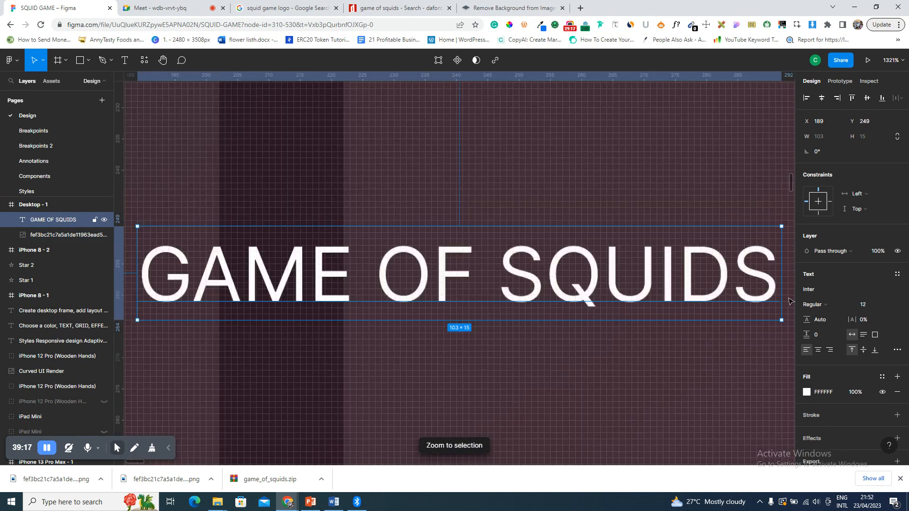
click(819, 291)
text(Game)
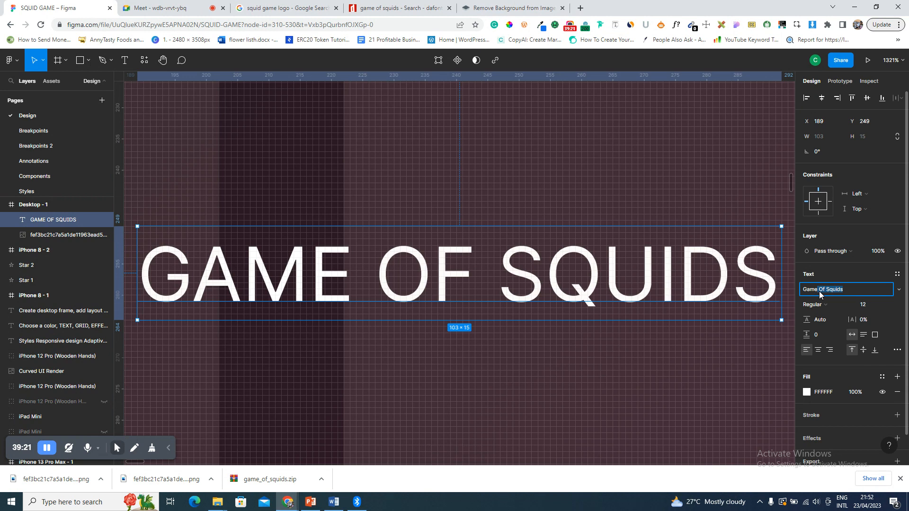
key(Return)
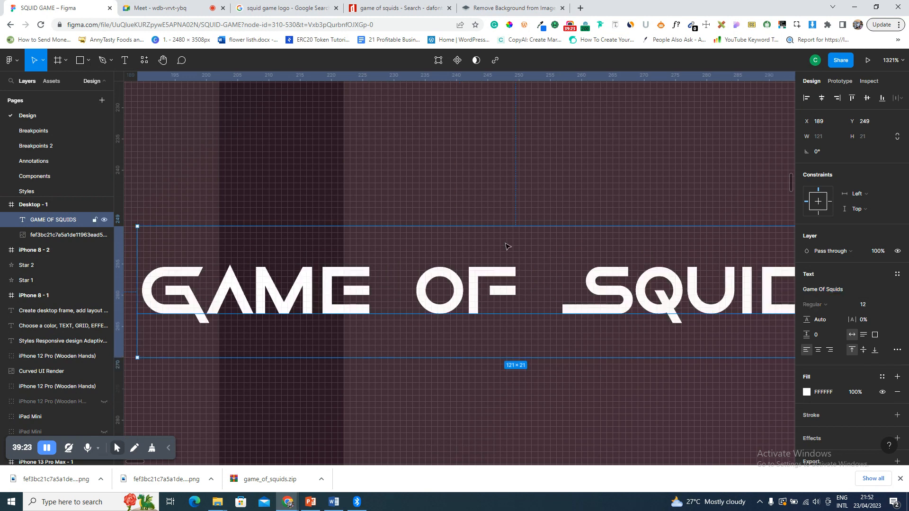
key(shift+2)
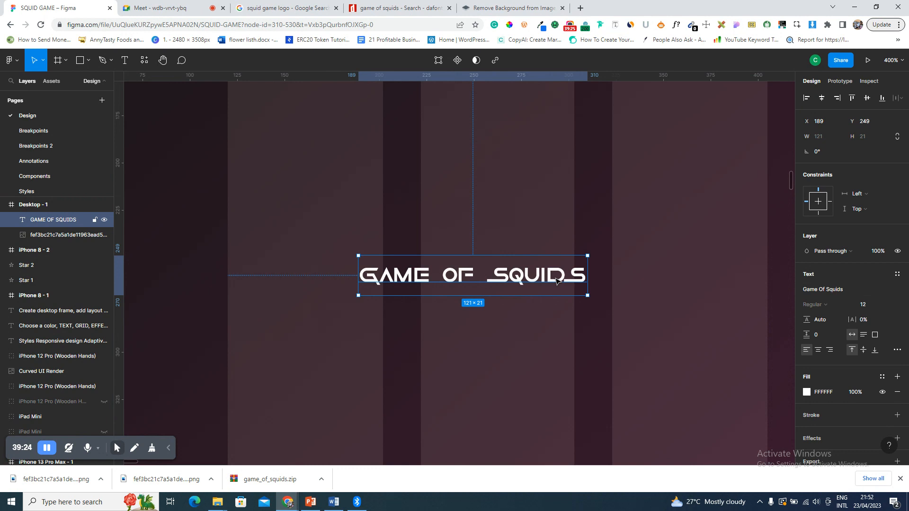
- Replace the GAME OF SQUIDS text with SQUID GAME UI, following the heading in the finished Desktop 1440px design
key(shift+1)
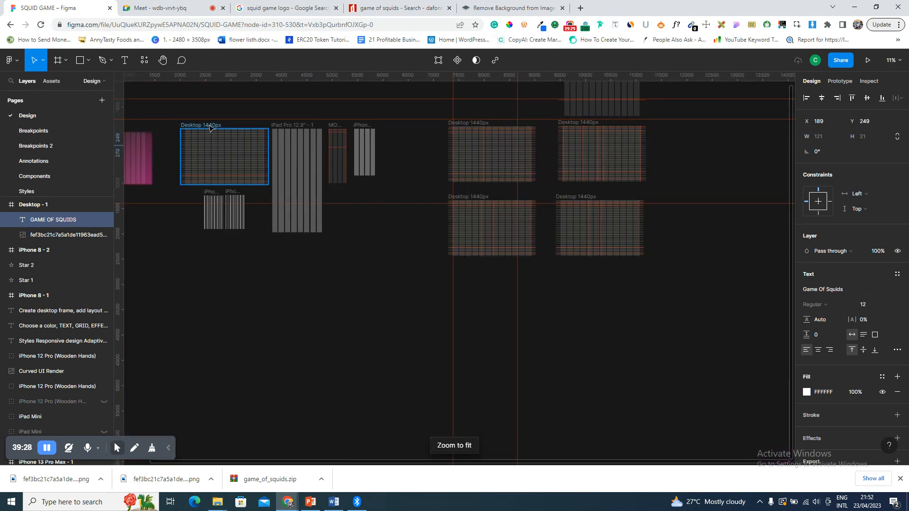
click(210, 126)
key(shift+2)
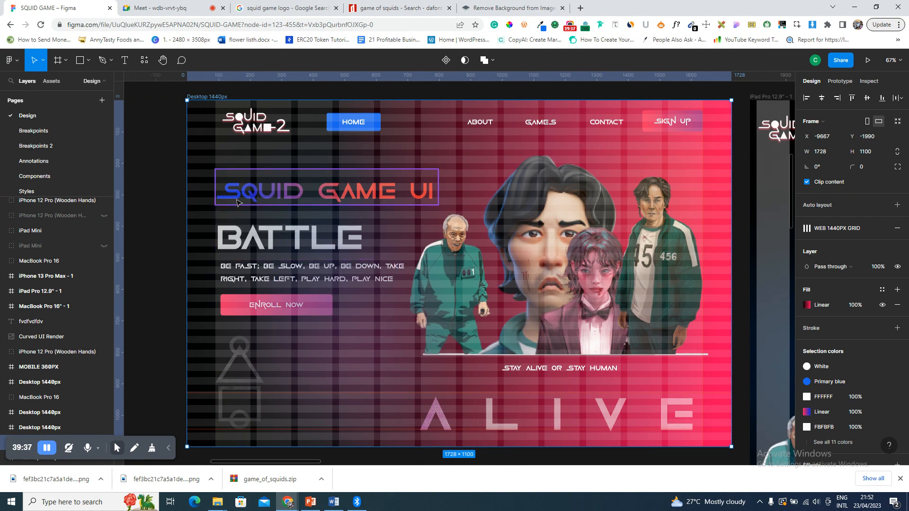
scroll(277, 220, left, 15)
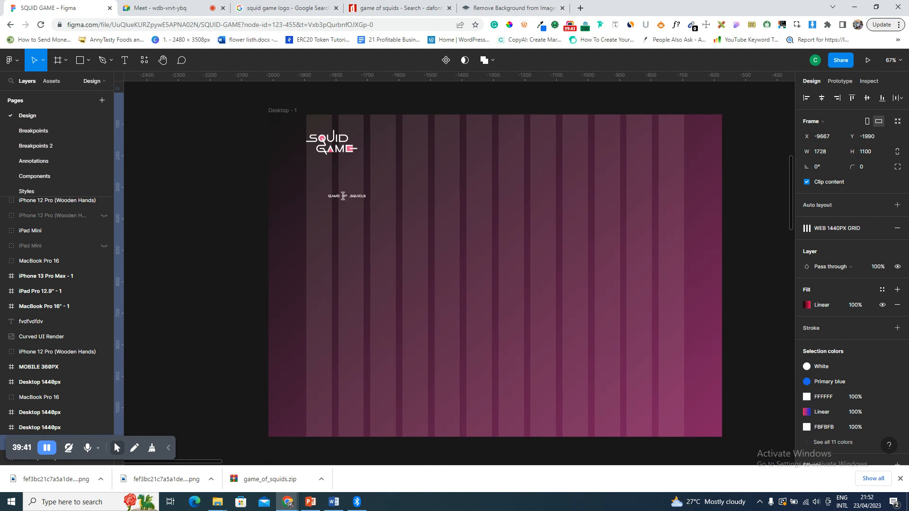
double_click(343, 197)
text(SQUID GAME)
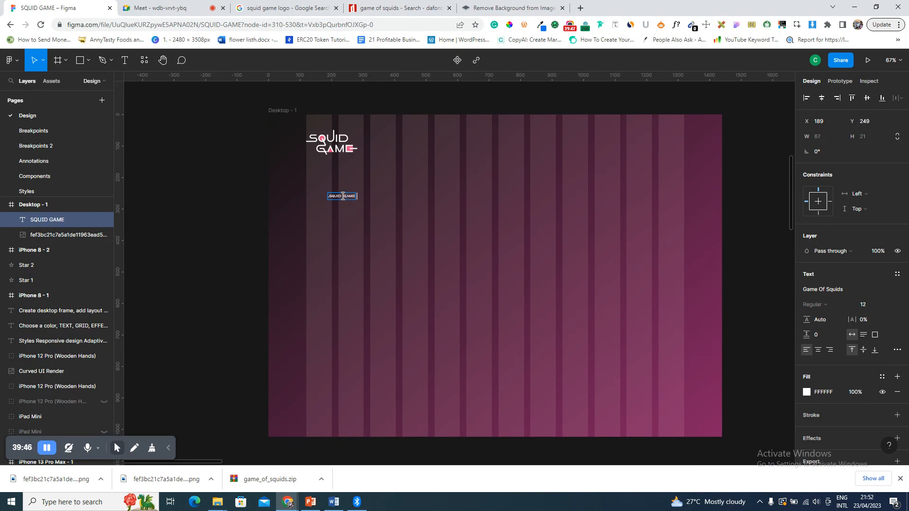
text( UI)
scroll(420, 244, right, 10)
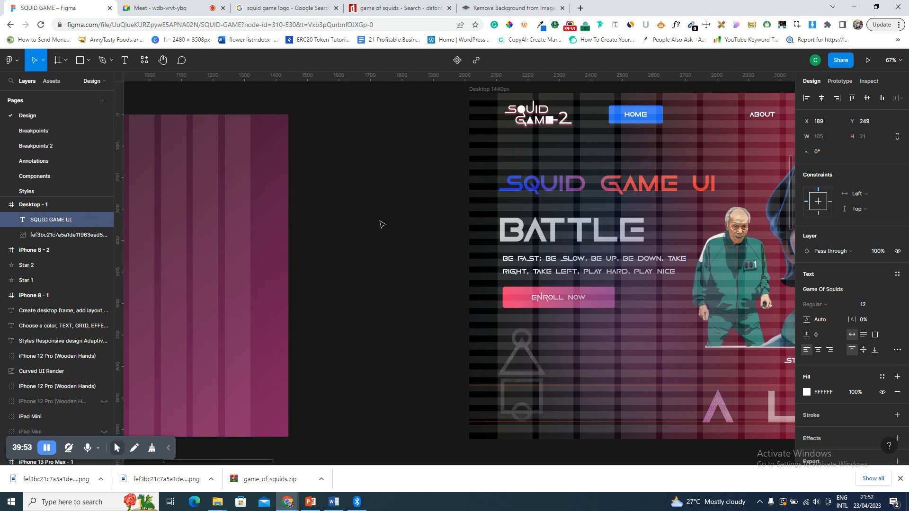
scroll(383, 224, left, 3)
scroll(382, 221, left, 4)
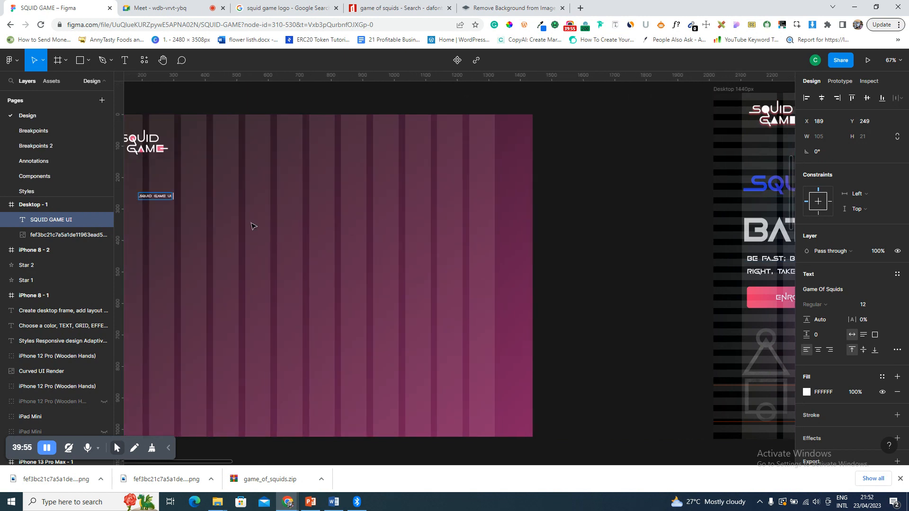
scroll(222, 216, left, 1)
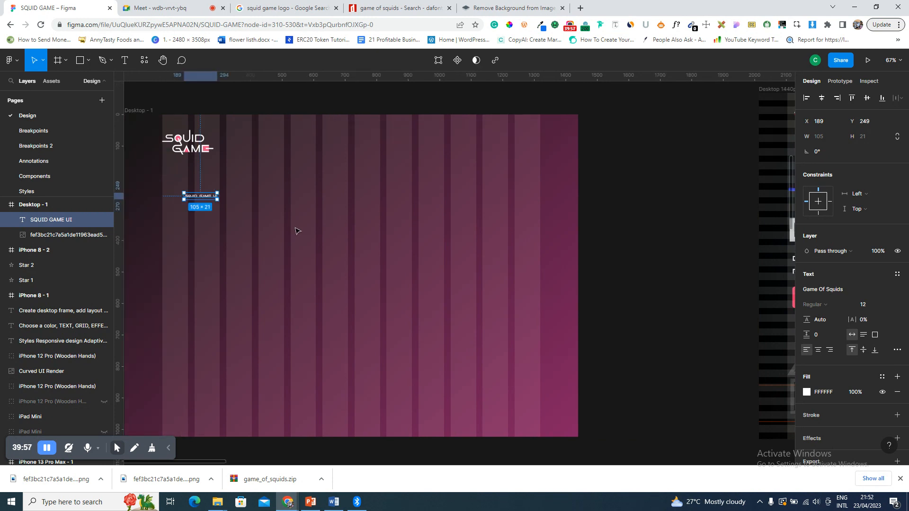
- Set the SQUID GAME UI text to font size 50 and move it to X 120, Y 224 beneath the logo
click(870, 306)
text(50)
key(Return)
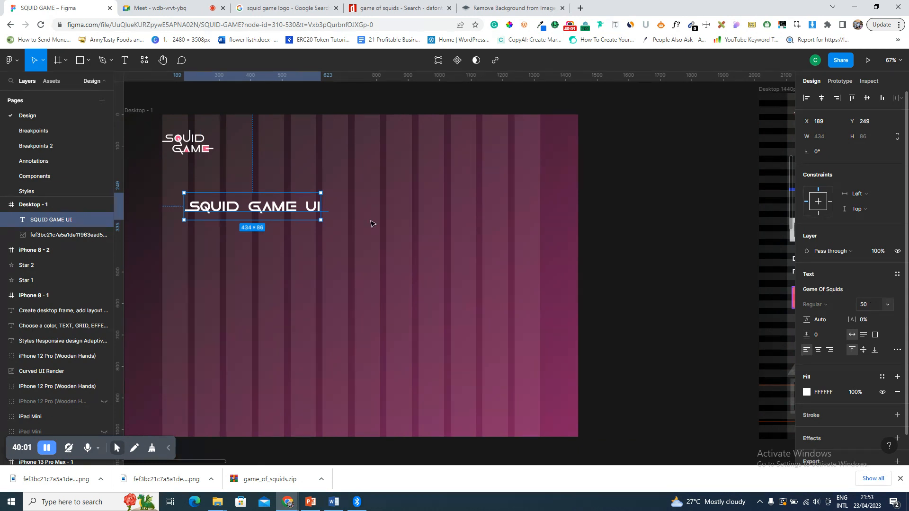
scroll(351, 218, left, 1)
drag(319, 210, 264, 208)
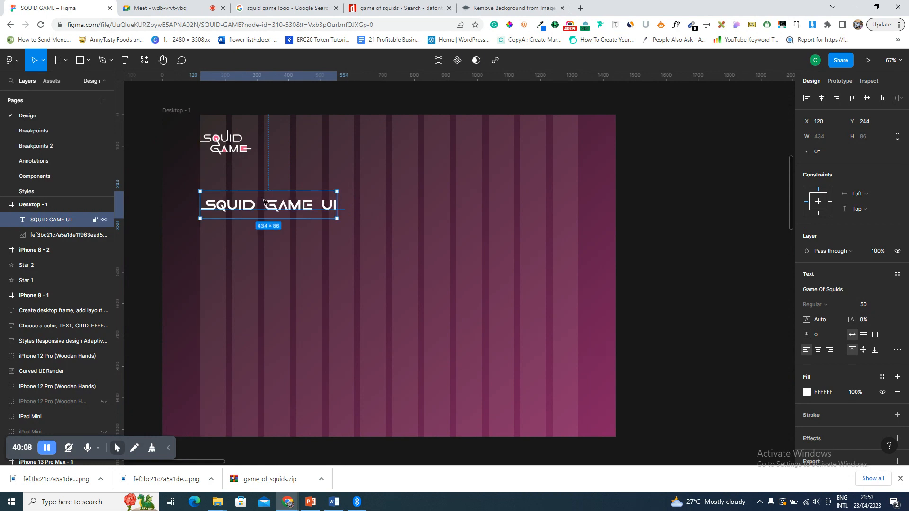
key(shift+Up)
key(shift+Up)
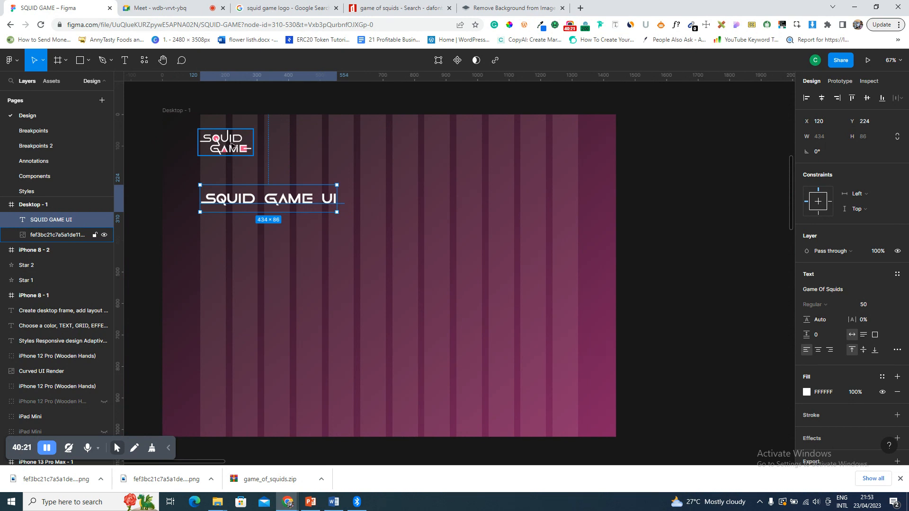
- Move the squid game logo up so it sits 24 px below the frame's upper edge
scroll(228, 143, up, 5)
scroll(228, 143, up, 3)
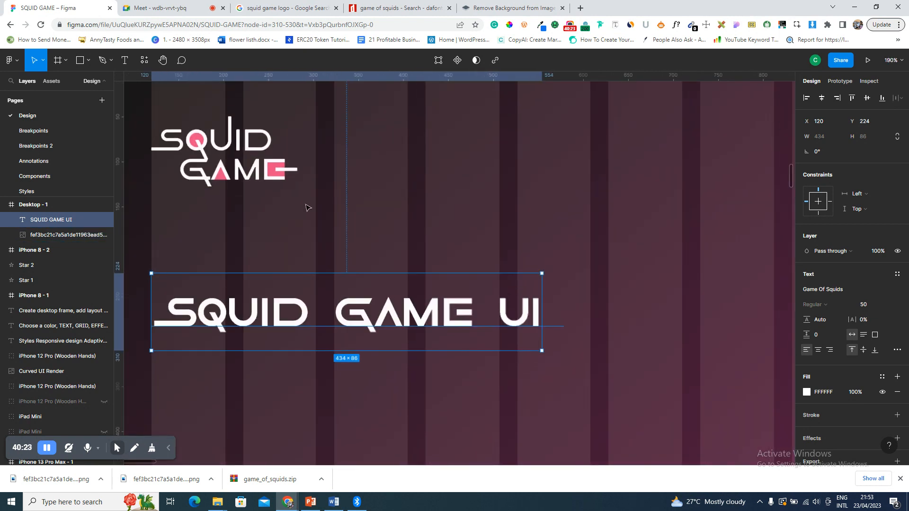
scroll(297, 142, up, 3)
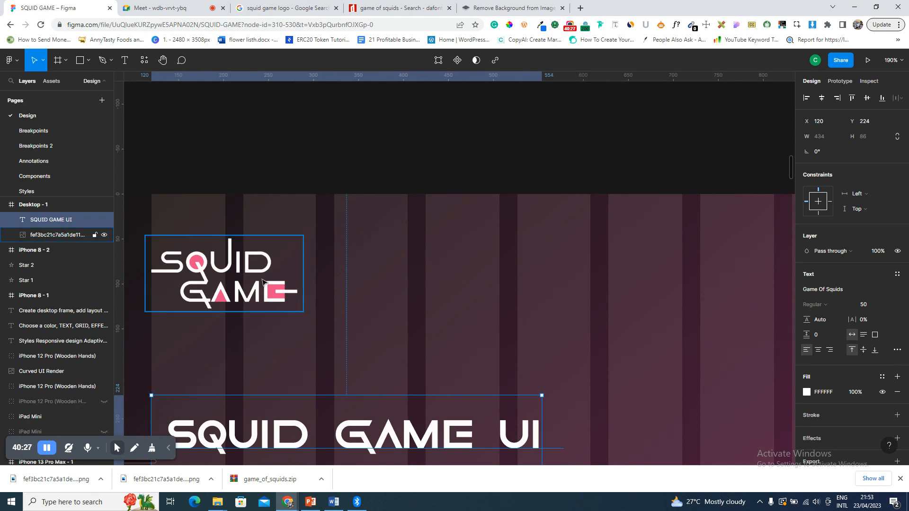
click(291, 268)
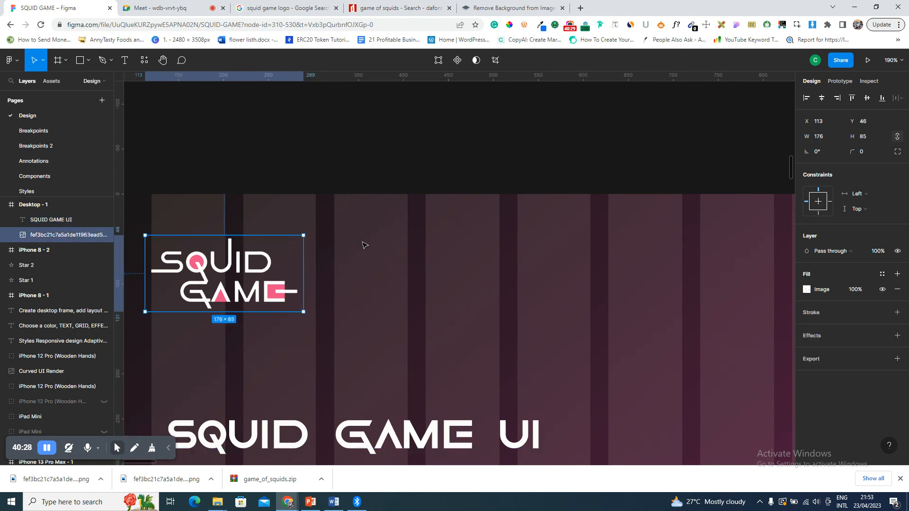
key(alt)
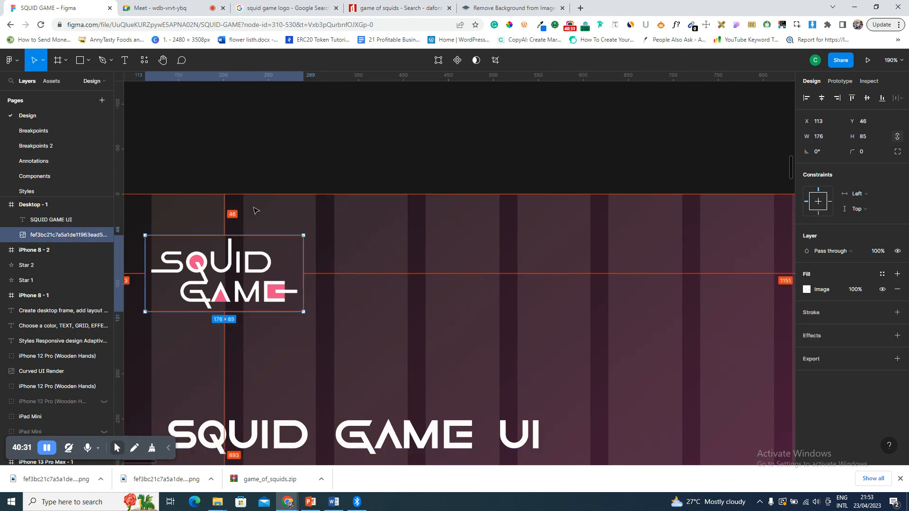
key(Up)
key(Up)
key(Up)
key(Up)
key(Up)
key(Up)
key(Up)
key(Up)
key(Up)
key(Up)
key(Up)
key(Up)
key(Up)
key(Up)
key(Up)
key(Up)
key(Up)
key(Up)
key(Up)
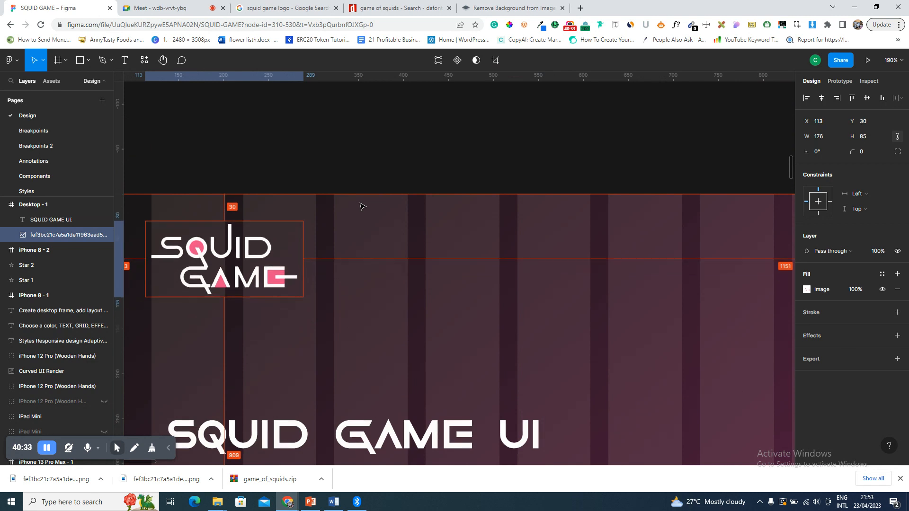
key(Up)
key(Up)
key(Up)
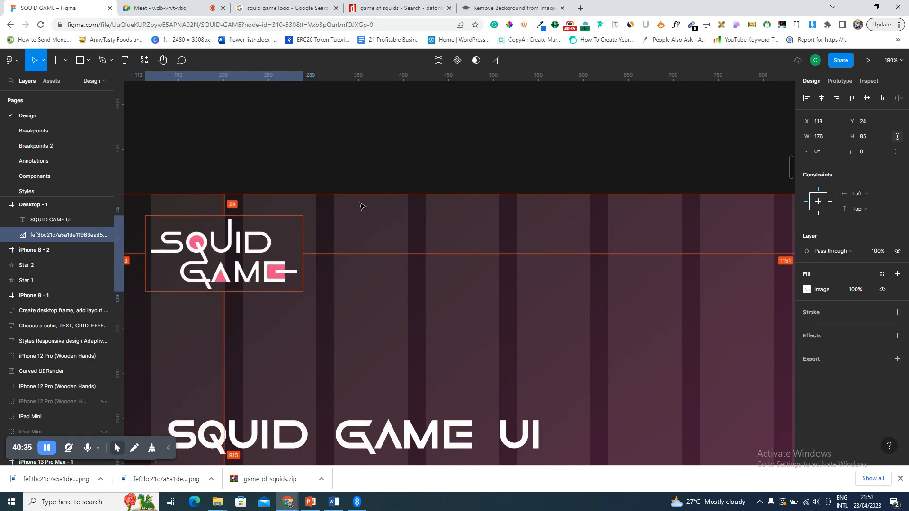
- Duplicate the SQUID GAME UI text directly beneath itself at X 120, Y 310 and change the copy to BATTLE
scroll(360, 207, down, 3)
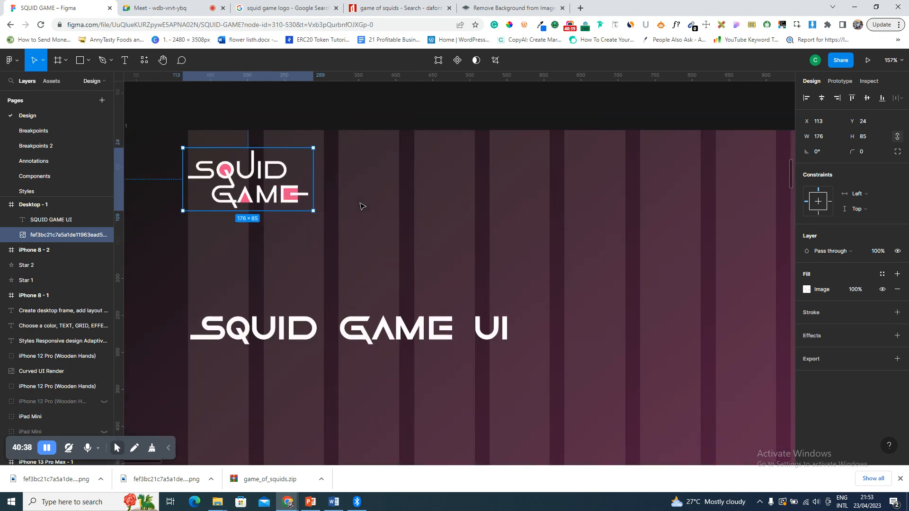
scroll(360, 207, down, 10)
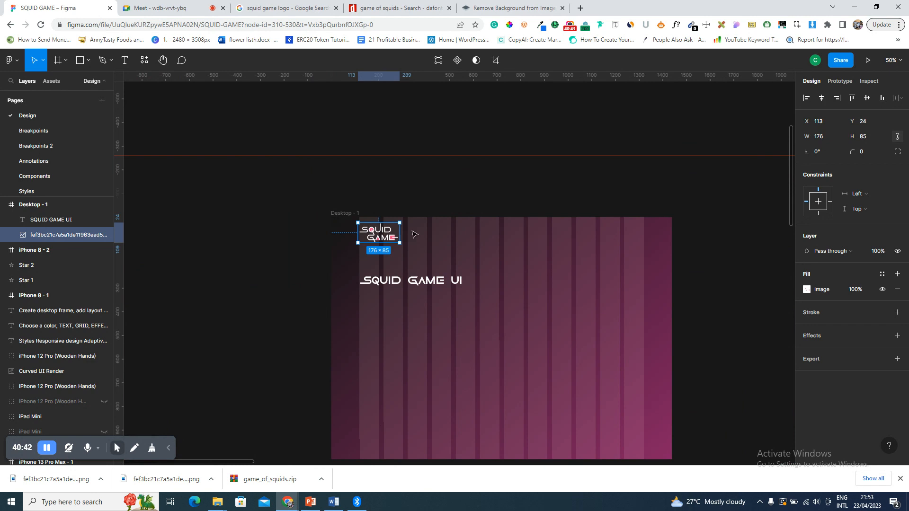
scroll(414, 234, up, 3)
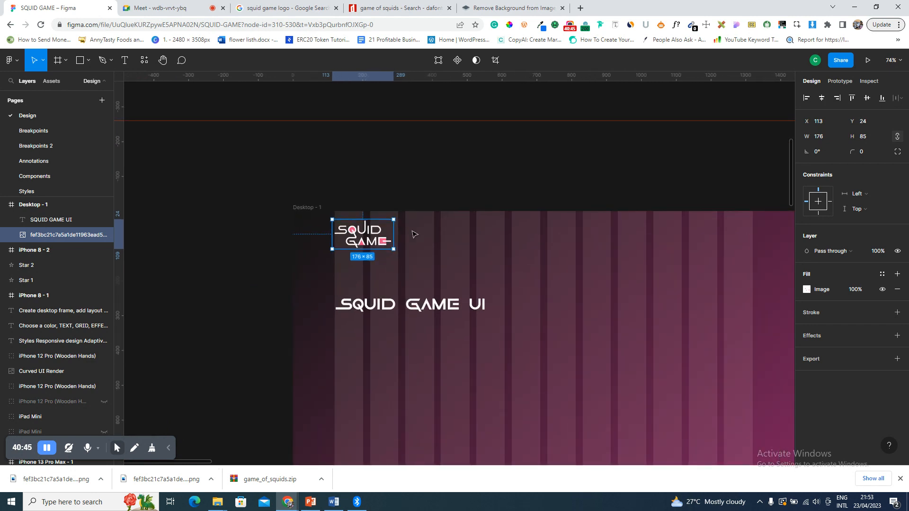
click(450, 304)
scroll(450, 304, down, 1)
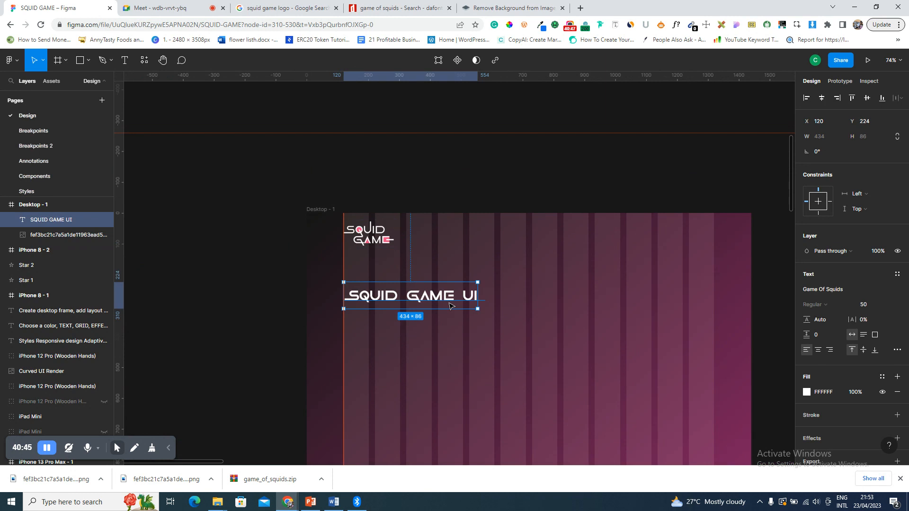
scroll(450, 305, down, 3)
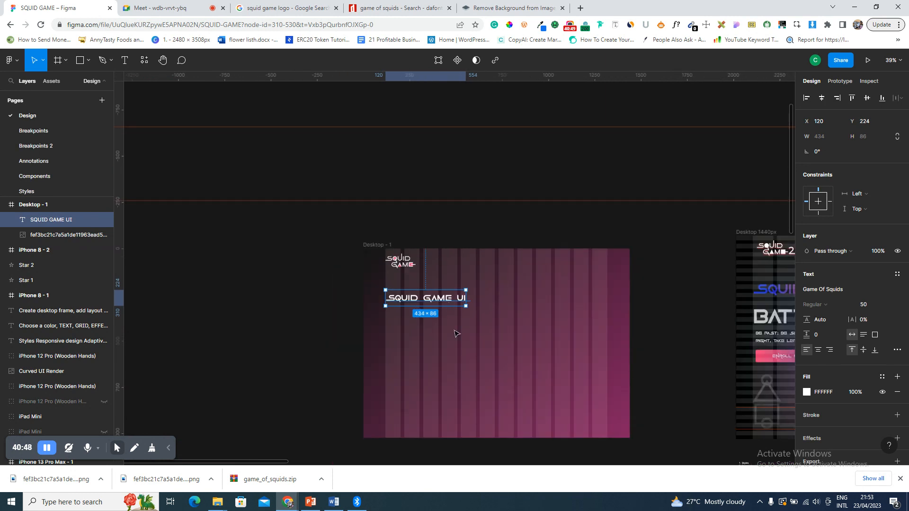
scroll(455, 334, down, 4)
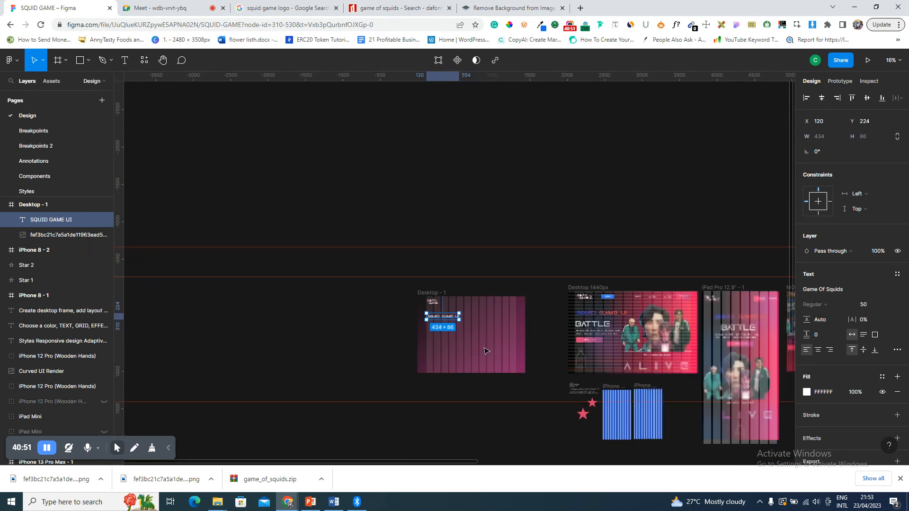
key(shift+2)
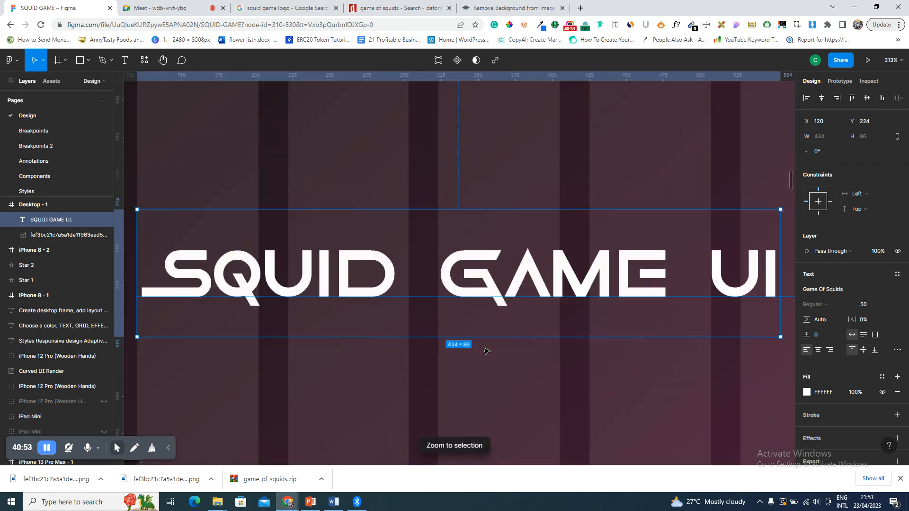
drag(473, 270, 476, 289)
double_click(476, 290)
text(BATTLE)
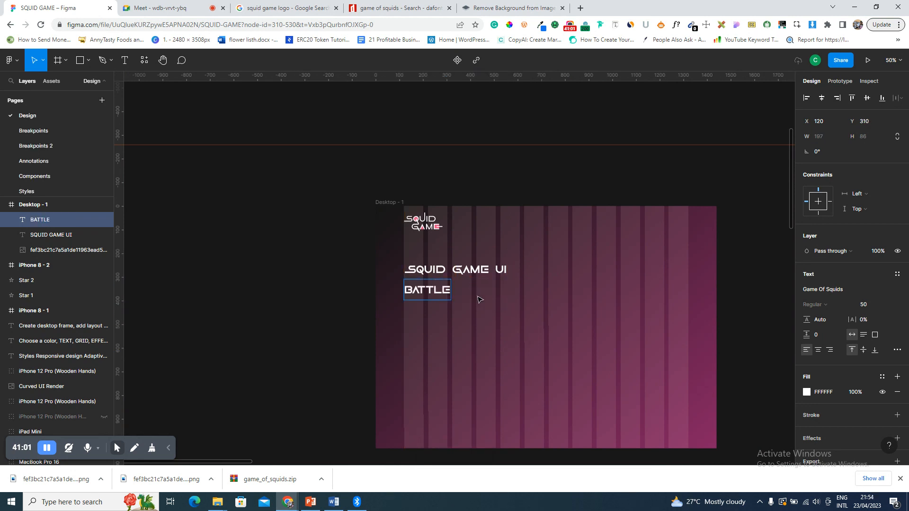
- Set the BATTLE text's font size to 80, following the larger BATTLE heading in the finished Desktop 1440px design
key(Escape)
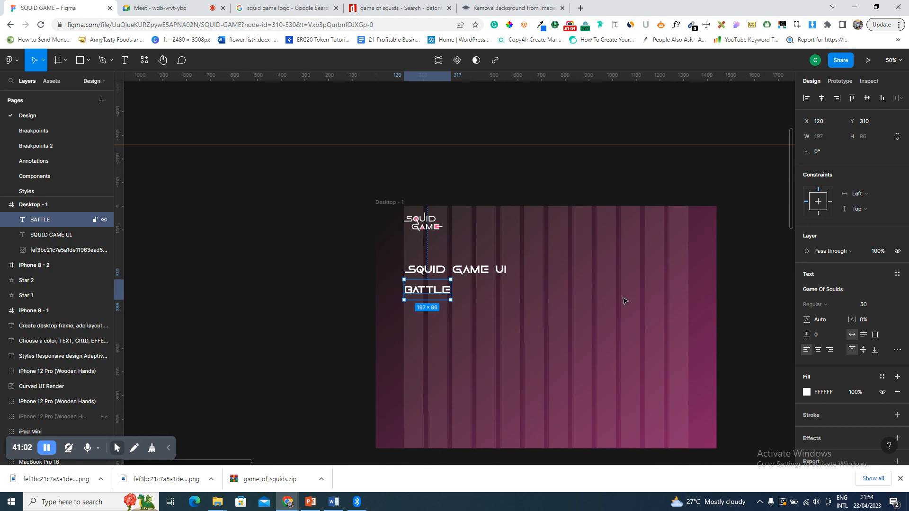
scroll(623, 301, right, 5)
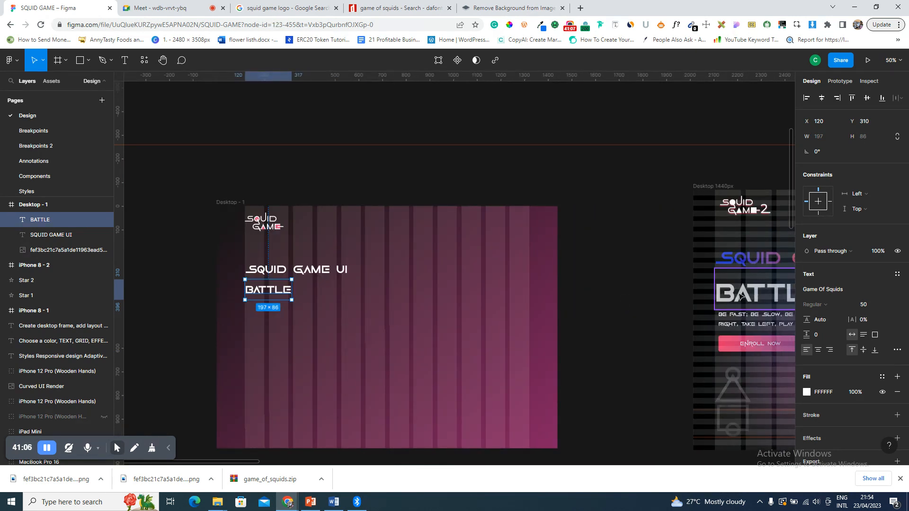
click(741, 296)
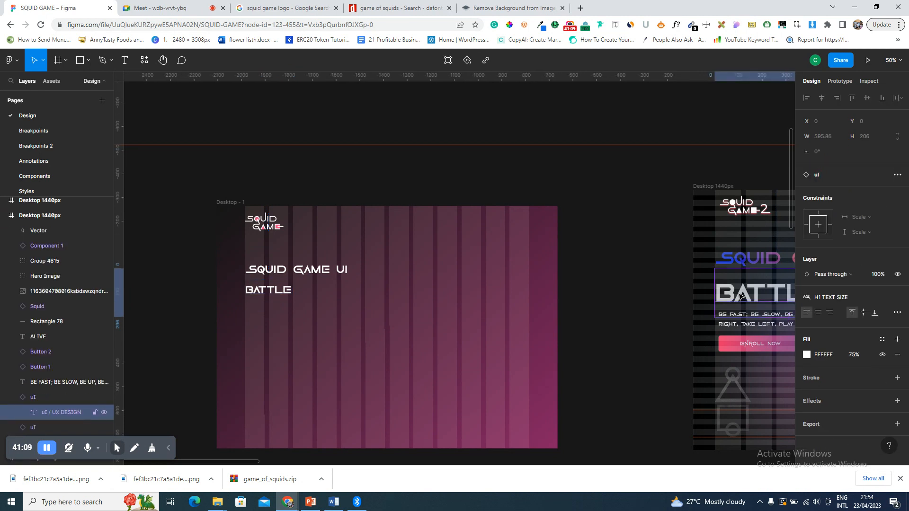
double_click(741, 297)
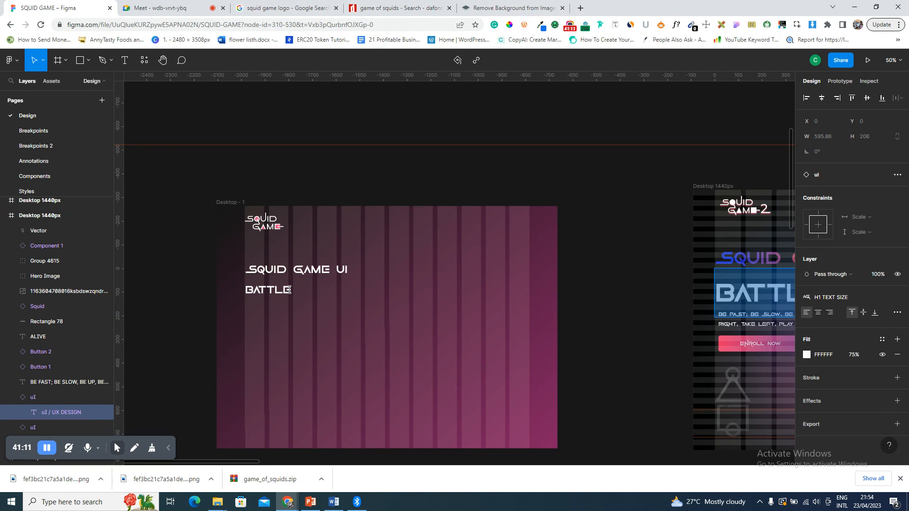
click(291, 291)
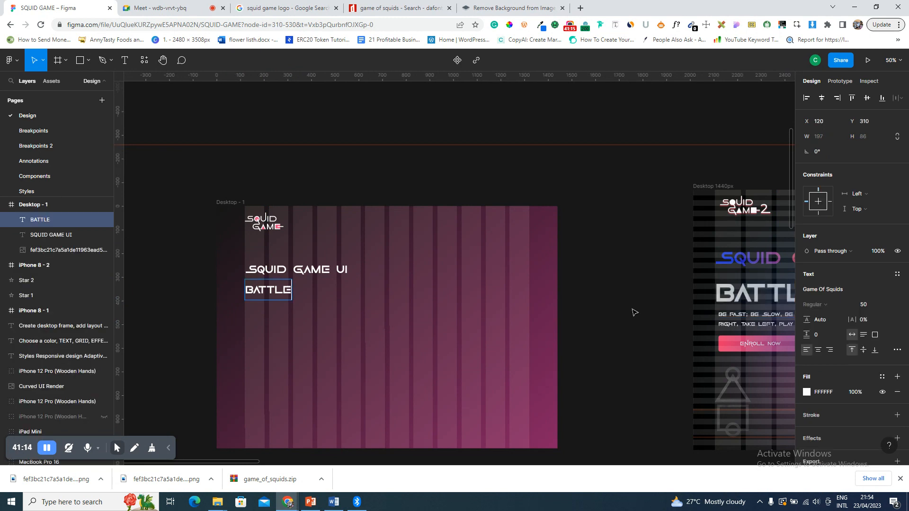
click(873, 306)
text(80)
key(Return)
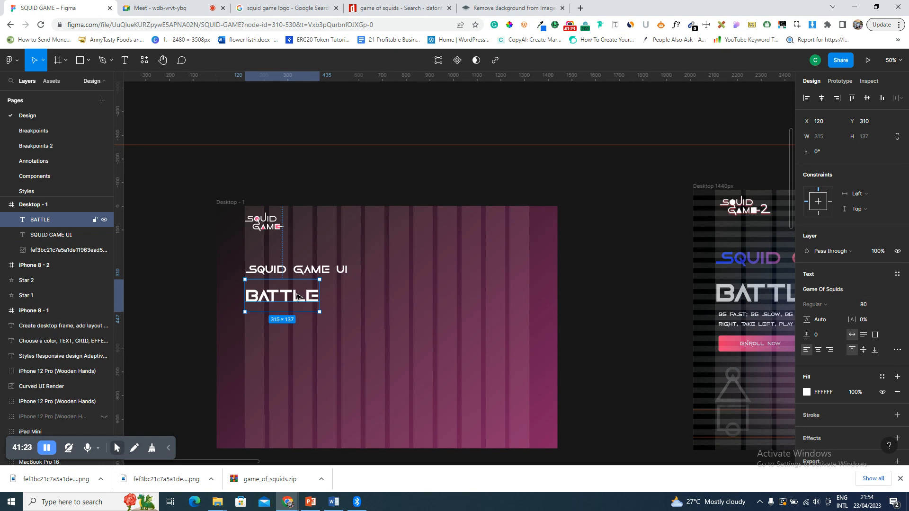
- Change the fill of the SQUID GAME UI text from solid to a linear gradient
shift+click(319, 271)
key(shift+2)
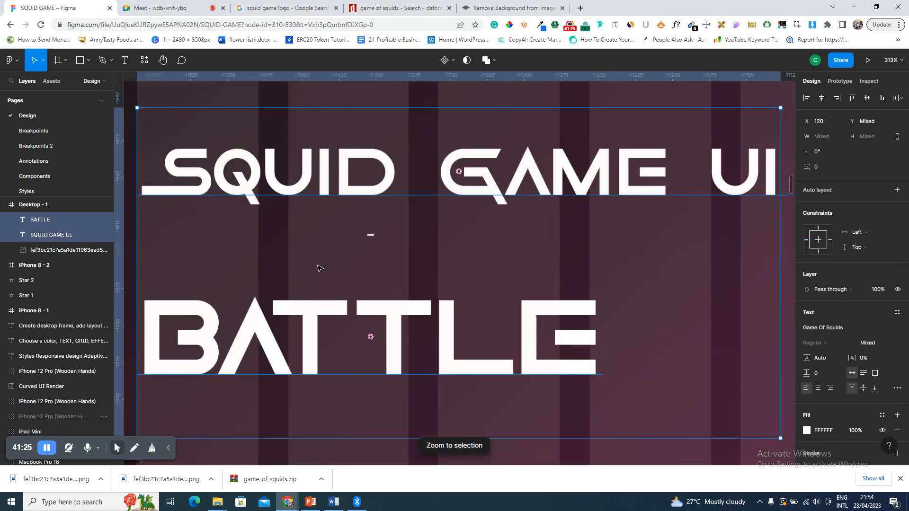
click(470, 191)
key(shift+0)
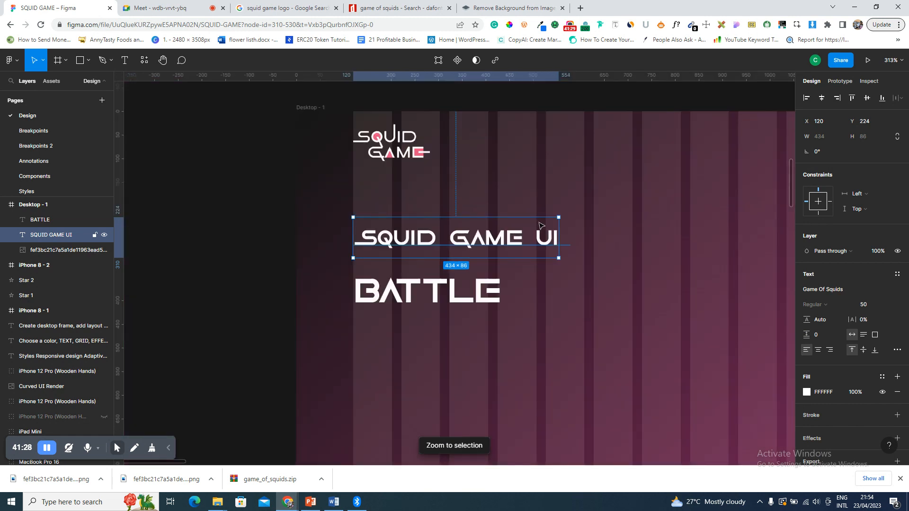
key(ctrl+minus)
scroll(542, 226, right, 1)
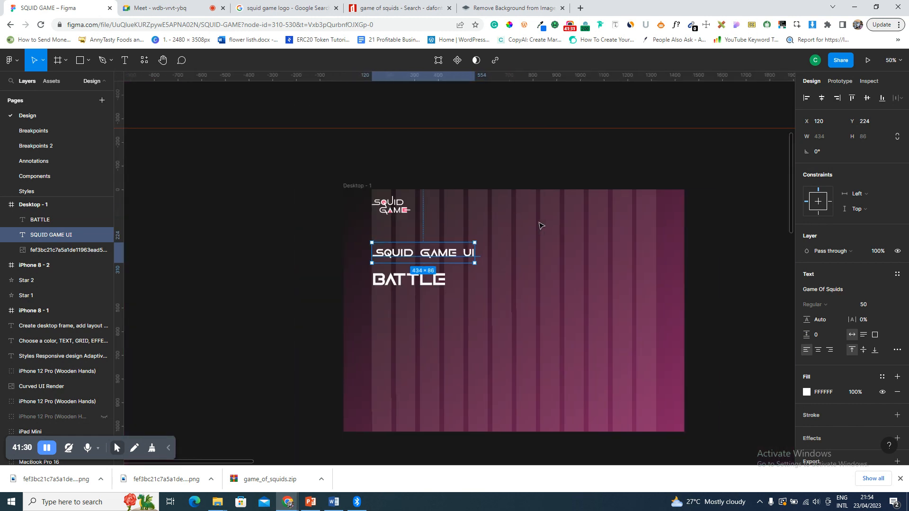
scroll(541, 226, right, 4)
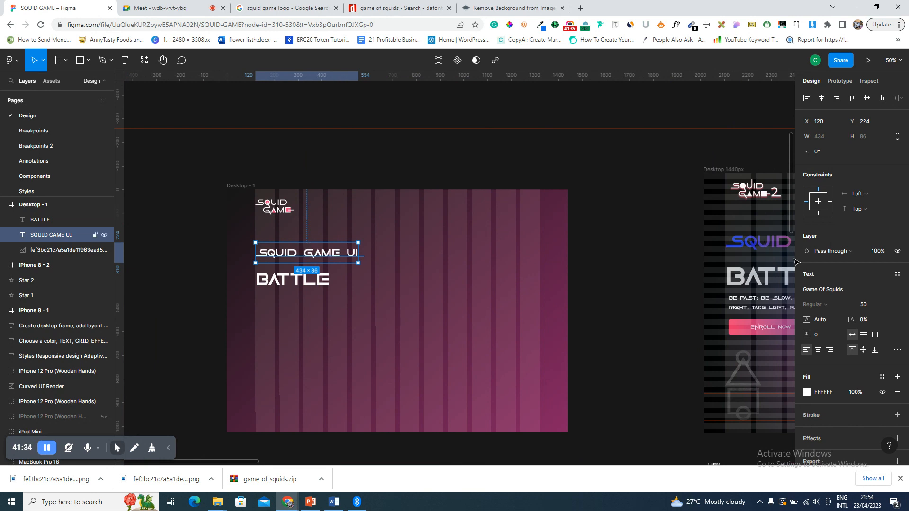
click(807, 394)
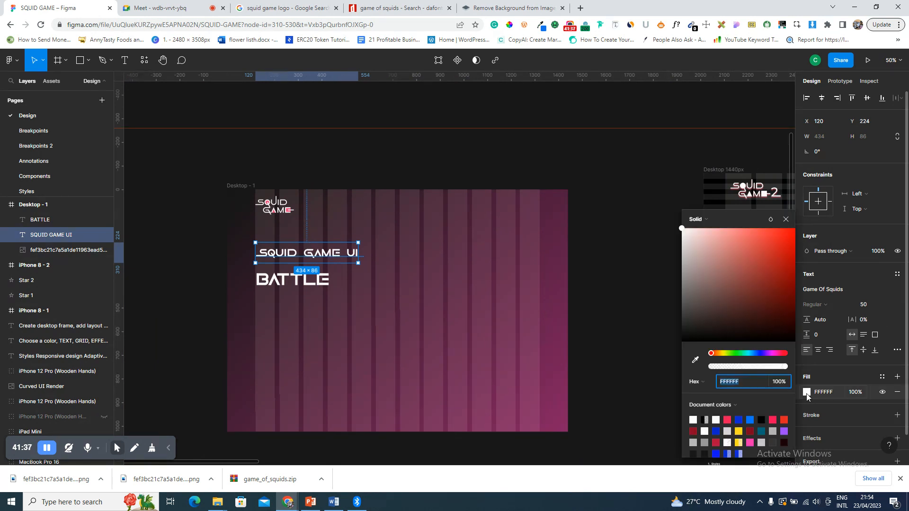
click(708, 222)
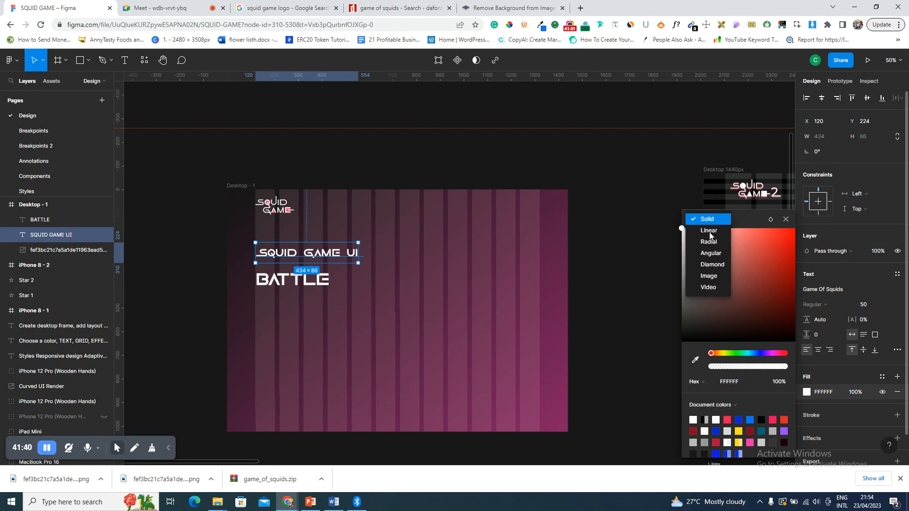
click(710, 232)
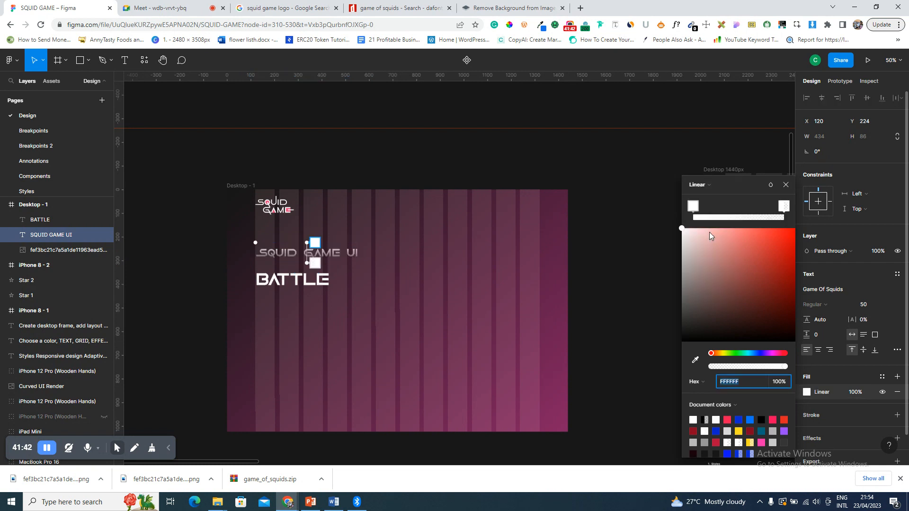
- Colour the gradient's first stop blue and its end stop pink FF26CF at 87% opacity
click(694, 207)
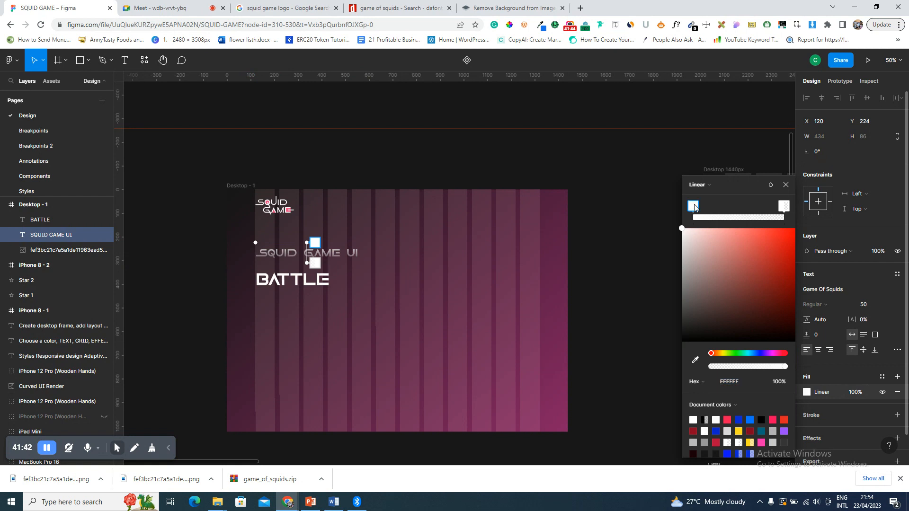
click(761, 353)
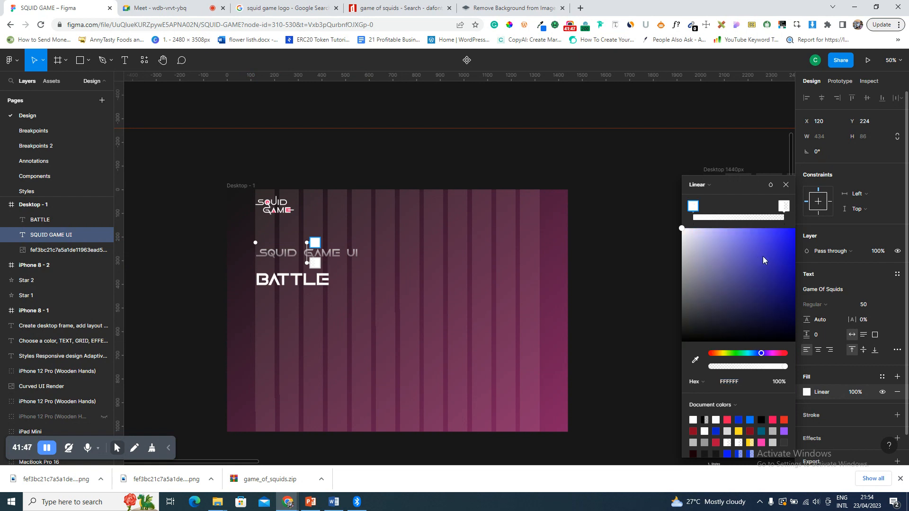
click(767, 229)
click(784, 206)
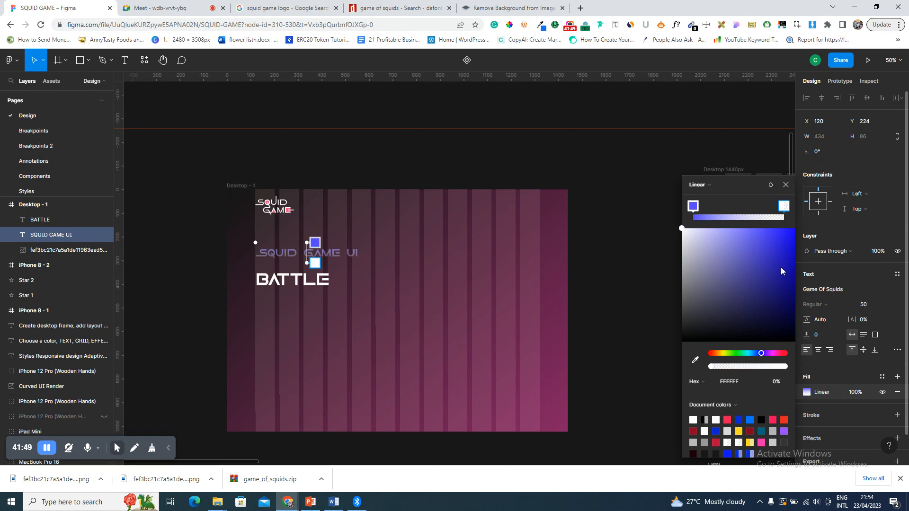
mouse_move(775, 356)
mouse_down()
mouse_move(767, 354)
mouse_move(775, 355)
mouse_up()
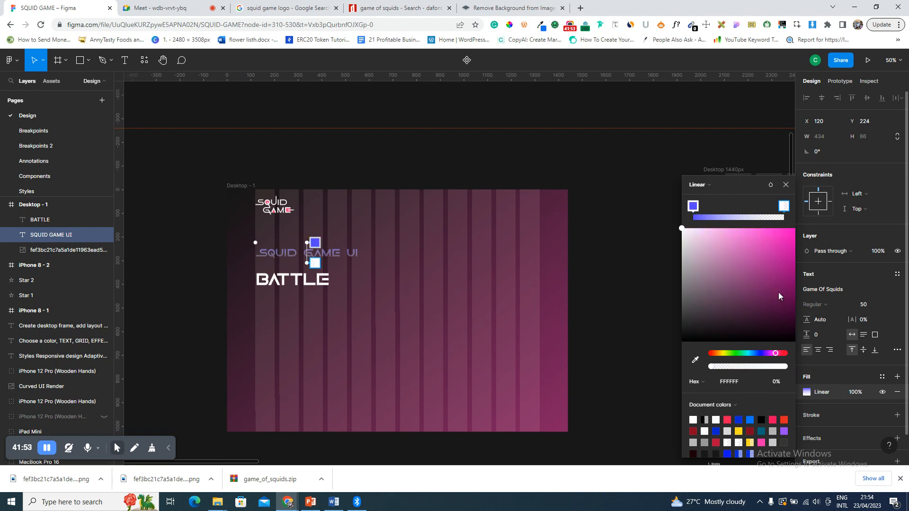
drag(782, 253, 779, 232)
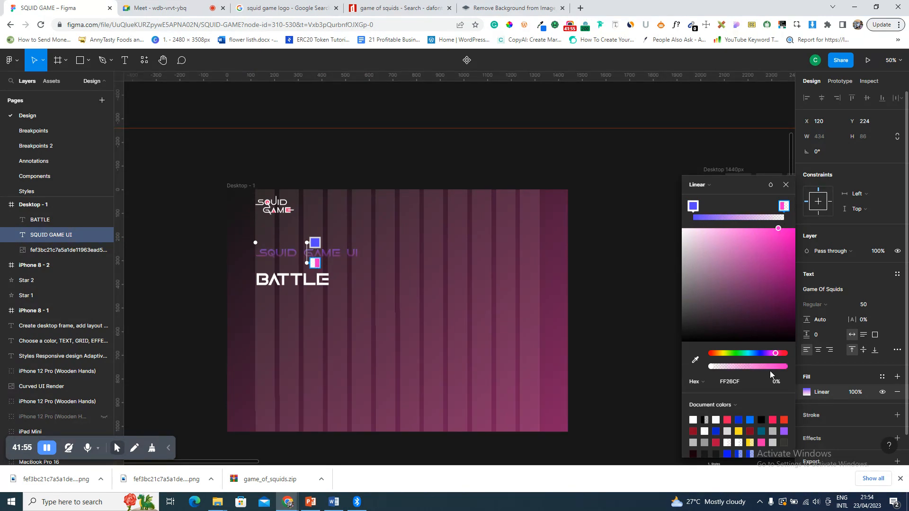
click(769, 367)
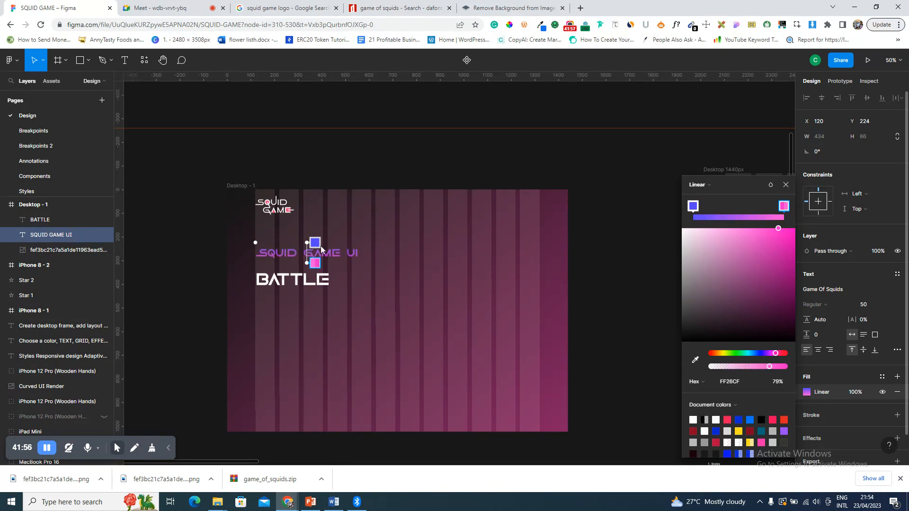
- Reorient the gradient to run horizontally across the SQUID GAME UI text, from the initial S to the final letters
ctrl+scroll(306, 242, up, 5)
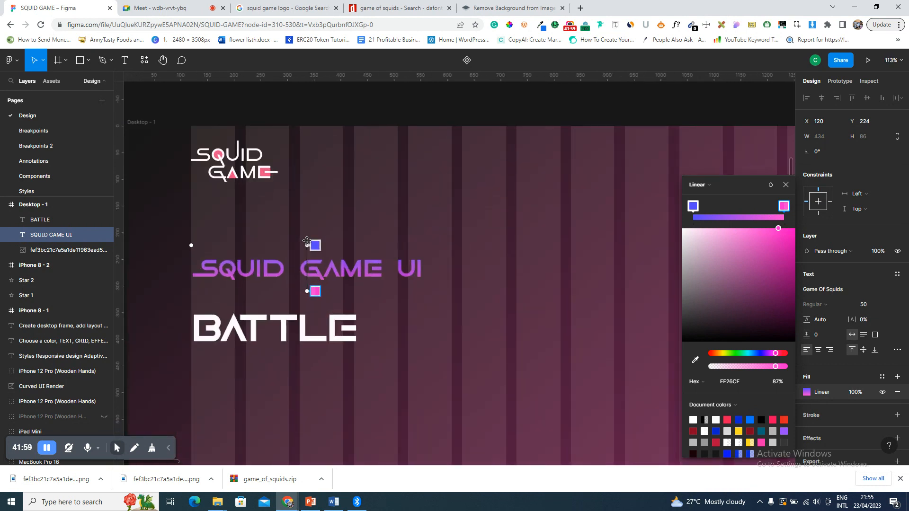
drag(219, 277, 207, 269)
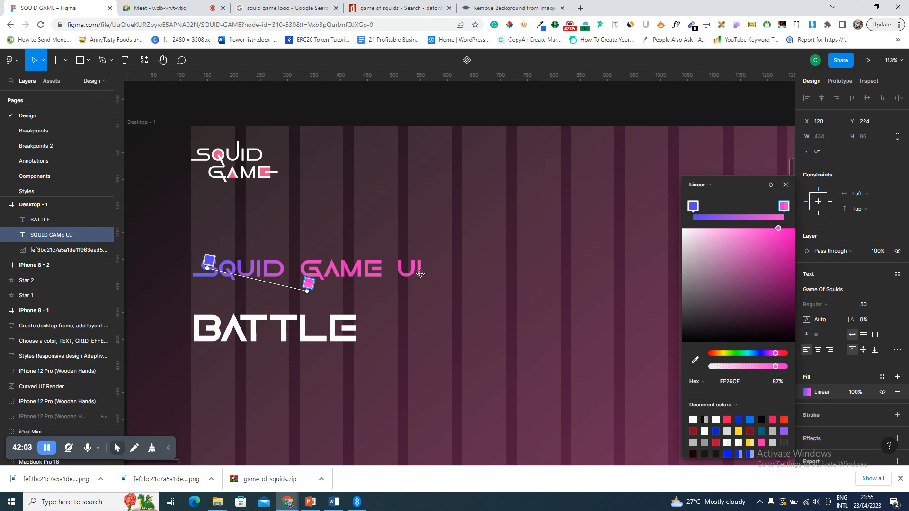
click(421, 273)
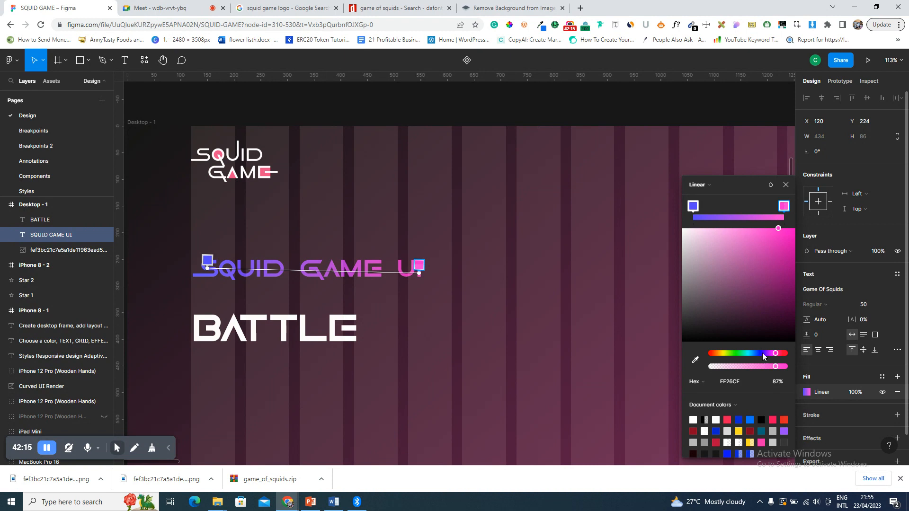
- Recolour the gradient's end stop to light violet 8C7CF0 and close the colour settings
drag(775, 353, 762, 337)
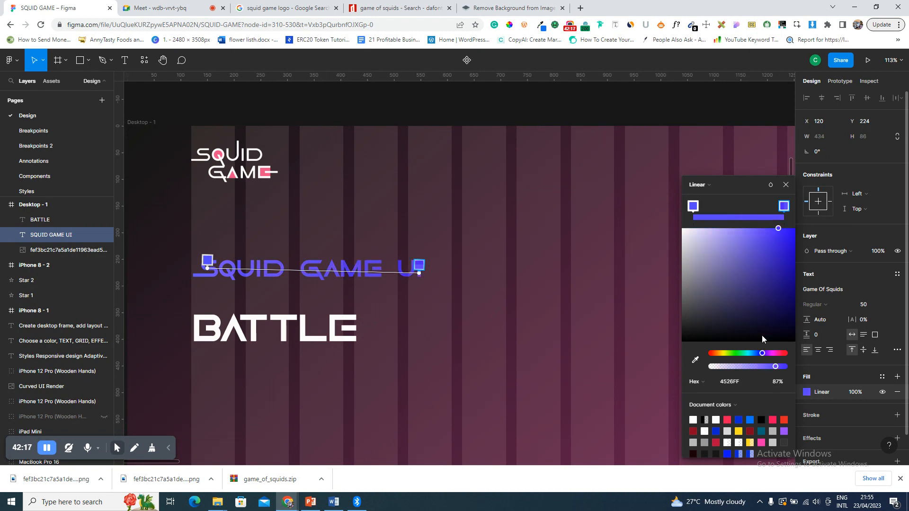
click(788, 279)
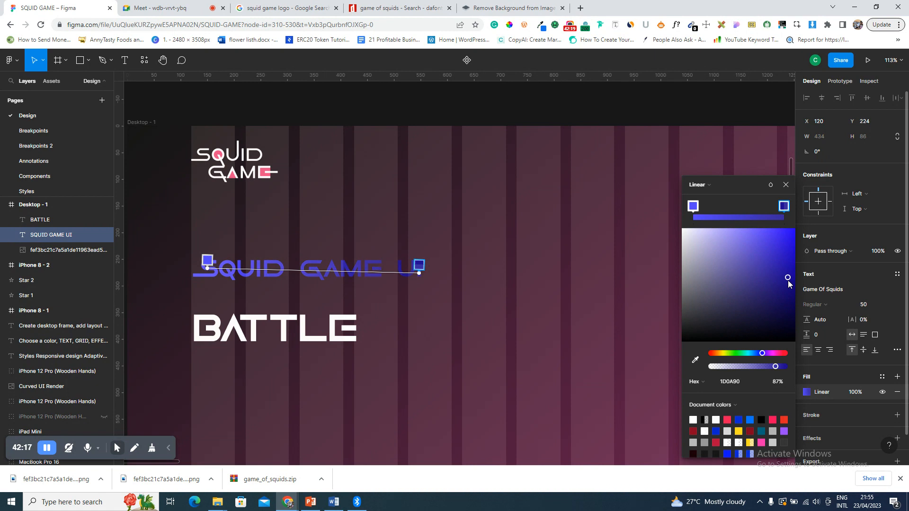
drag(750, 234, 723, 231)
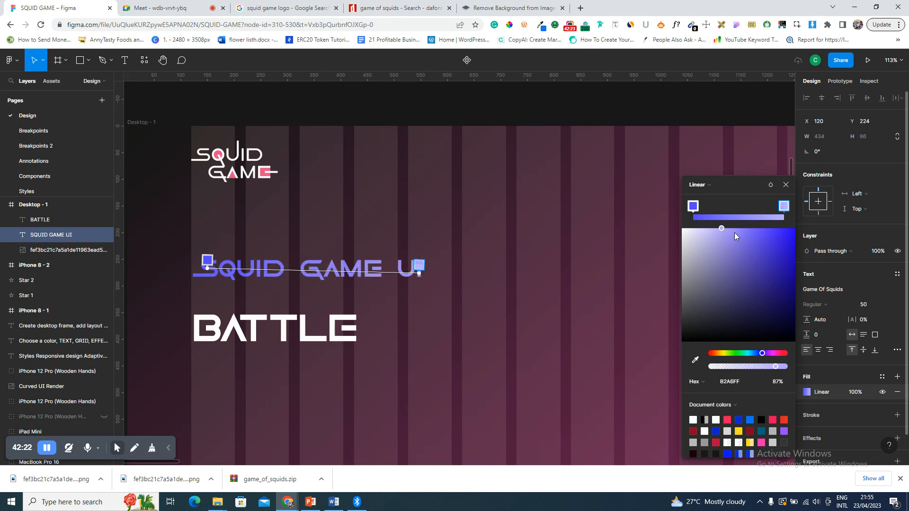
drag(735, 235, 738, 235)
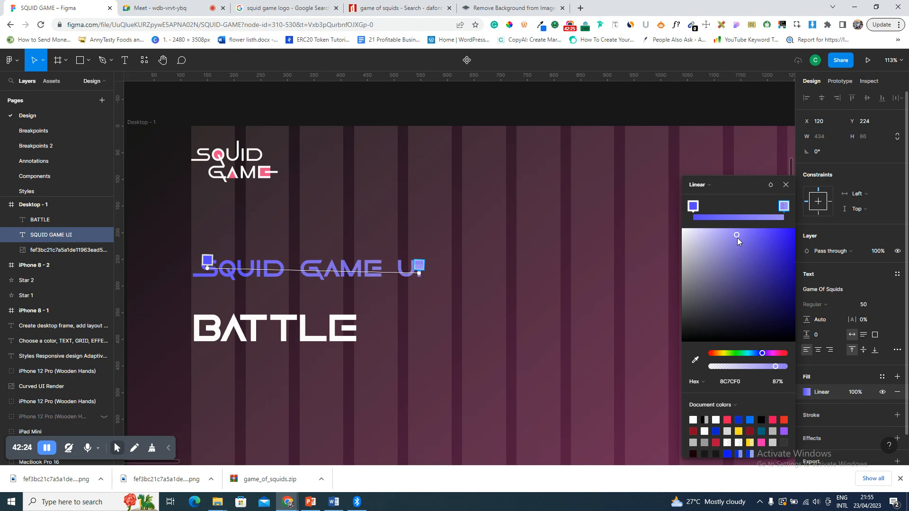
click(785, 185)
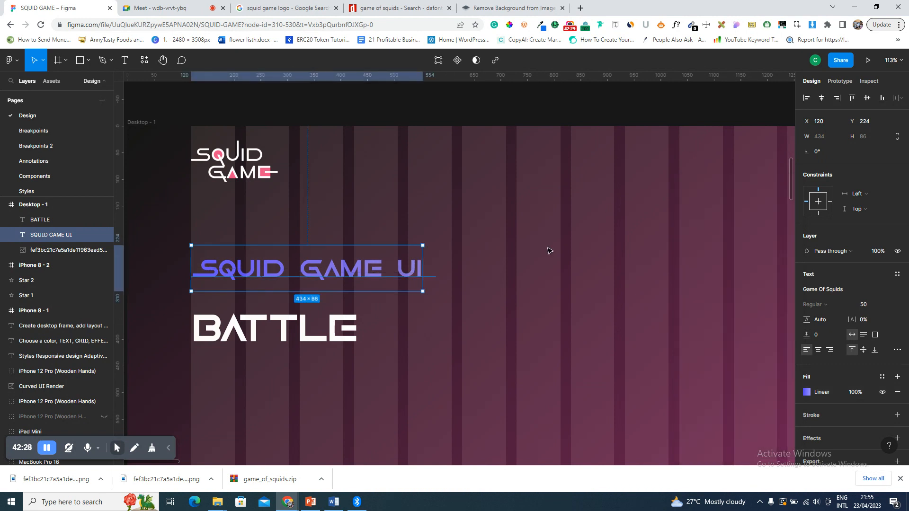
- Examine the SQUID GAME UI and BATTLE headings on Desktop - 1 and compare them with the finished Desktop 1440px design
scroll(548, 250, up, 2)
scroll(547, 251, down, 1)
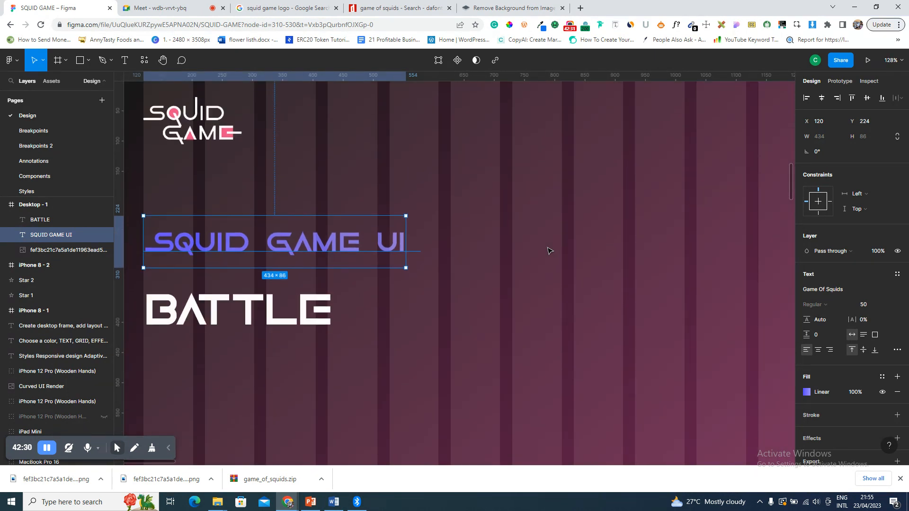
scroll(548, 250, down, 5)
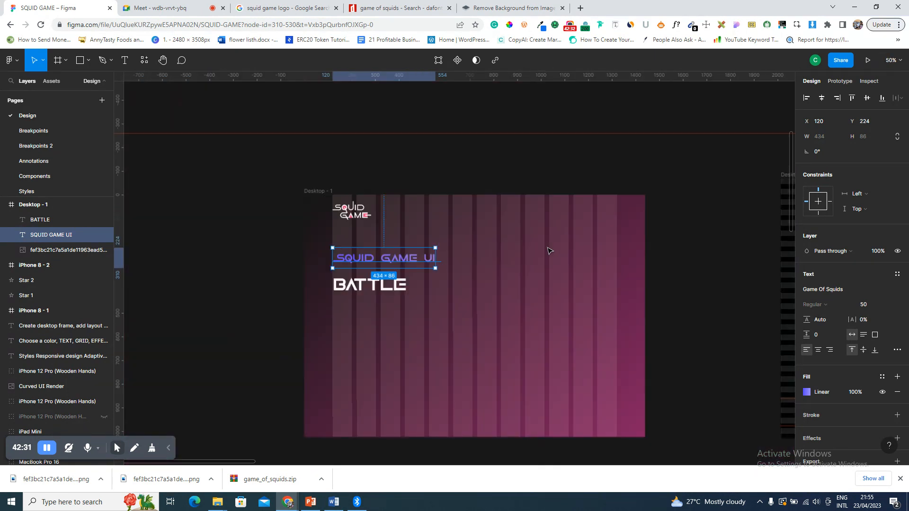
click(321, 193)
key(shift+2)
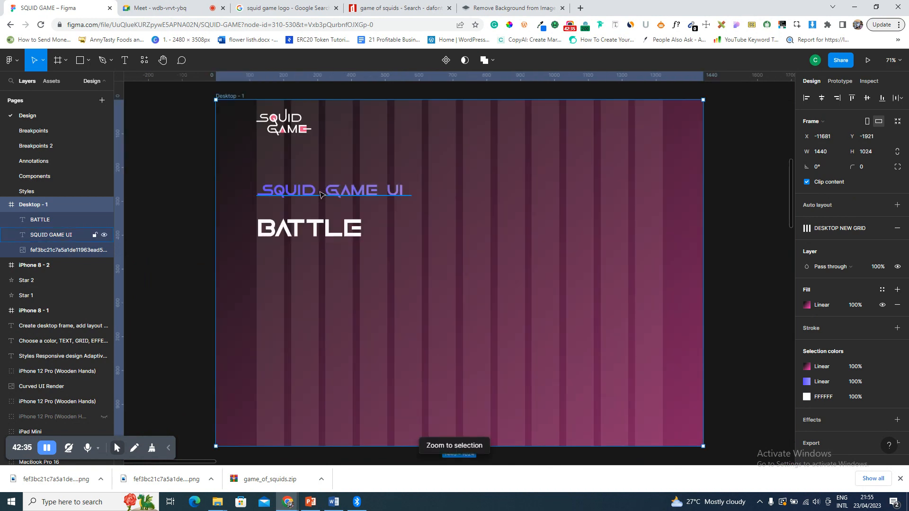
click(344, 231)
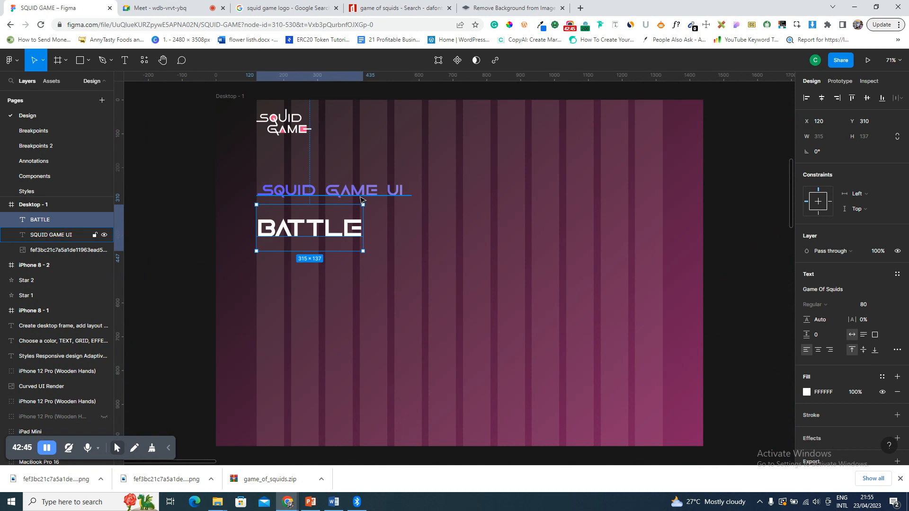
click(374, 193)
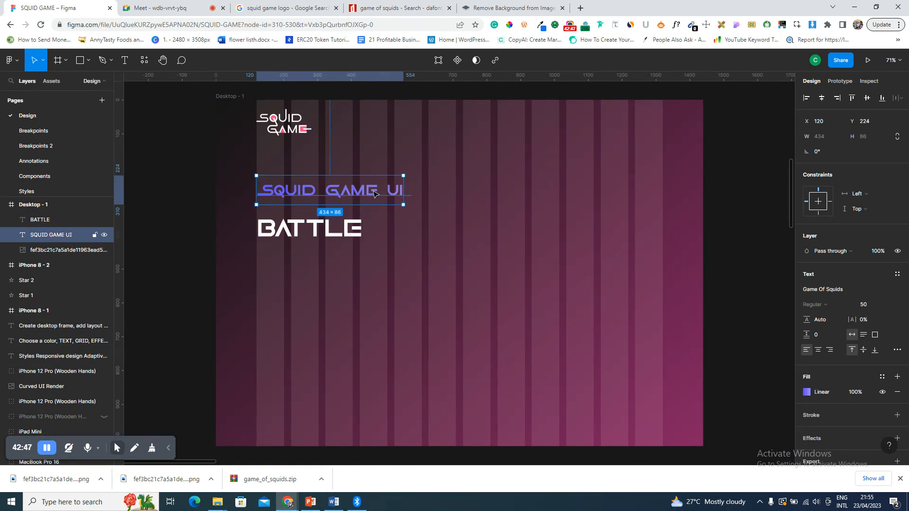
scroll(483, 245, right, 3)
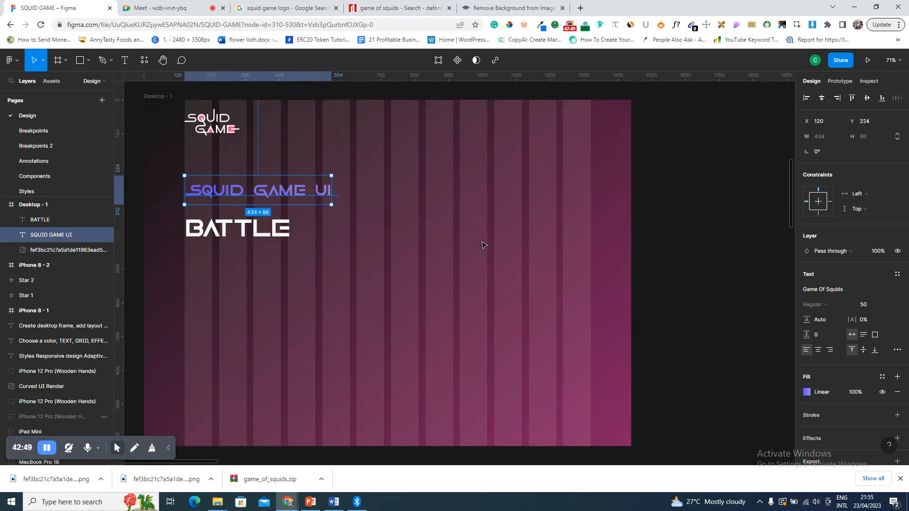
scroll(482, 243, down, 3)
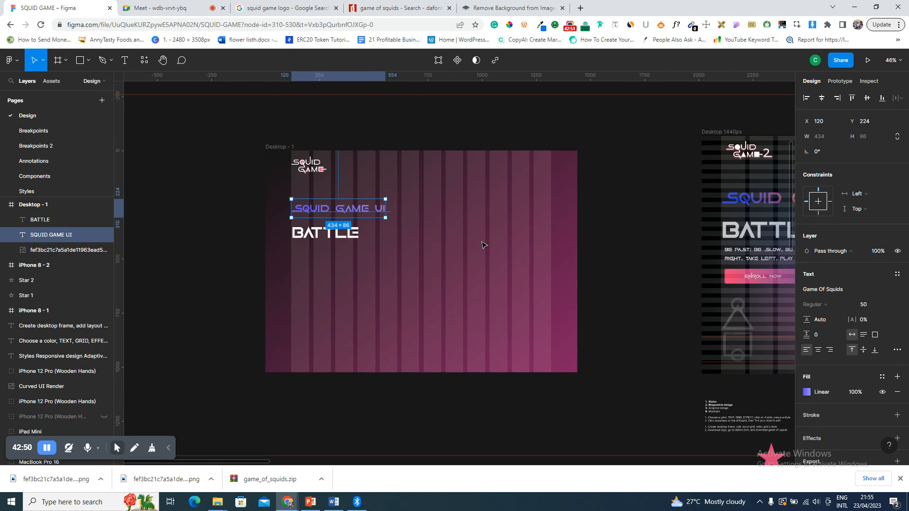
scroll(552, 247, right, 10)
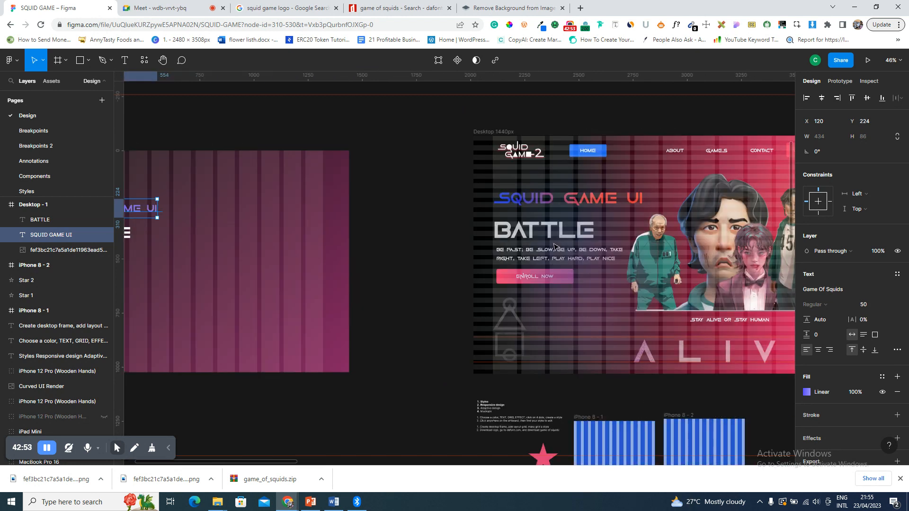
- Copy the linear gradient fill from Desktop 1440px onto the Desktop - 1 frame and remove the frame's old purple gradient
scroll(415, 141, right, 1)
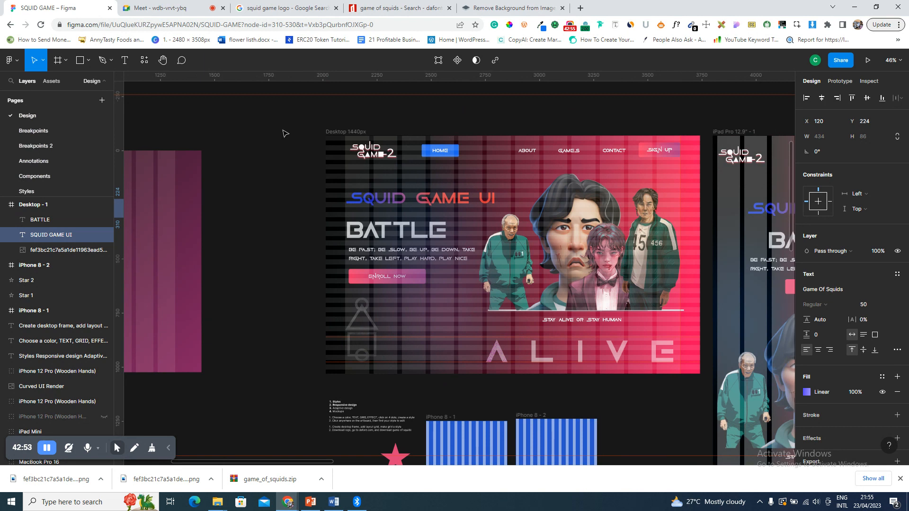
click(335, 132)
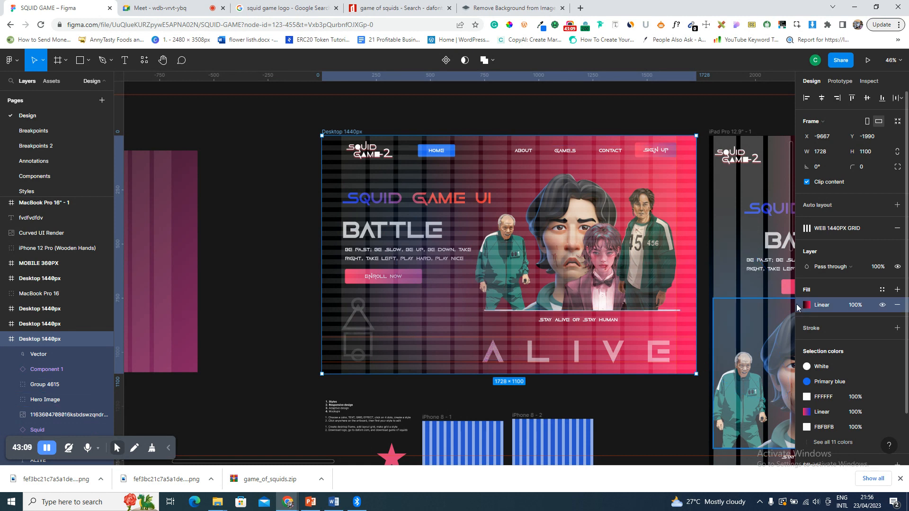
scroll(436, 299, left, 5)
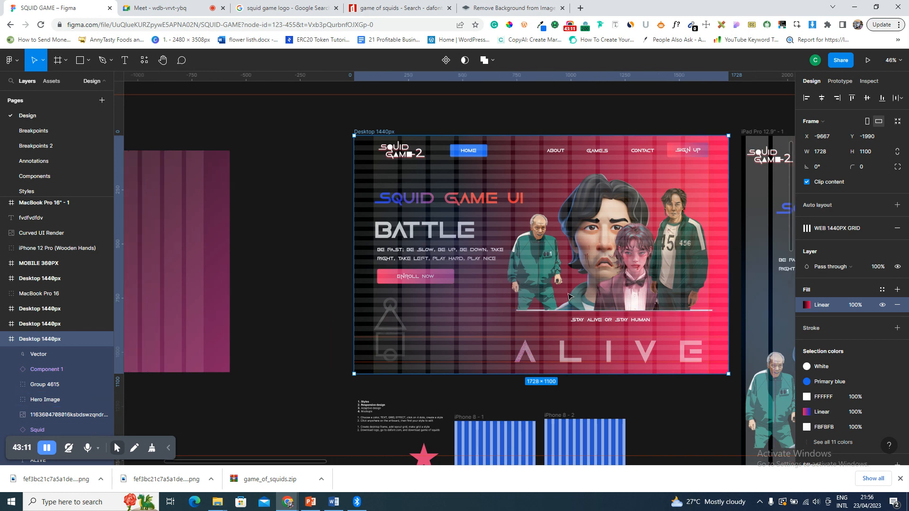
scroll(435, 299, left, 1)
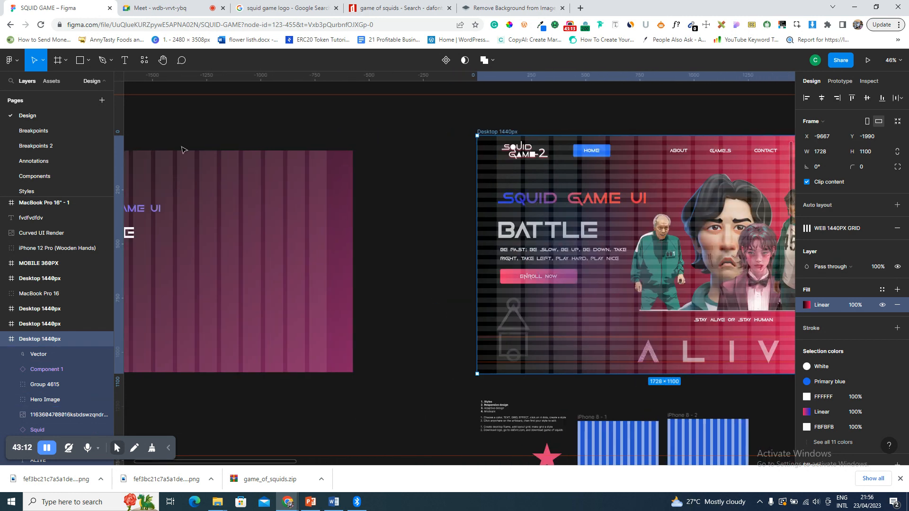
scroll(180, 185, left, 6)
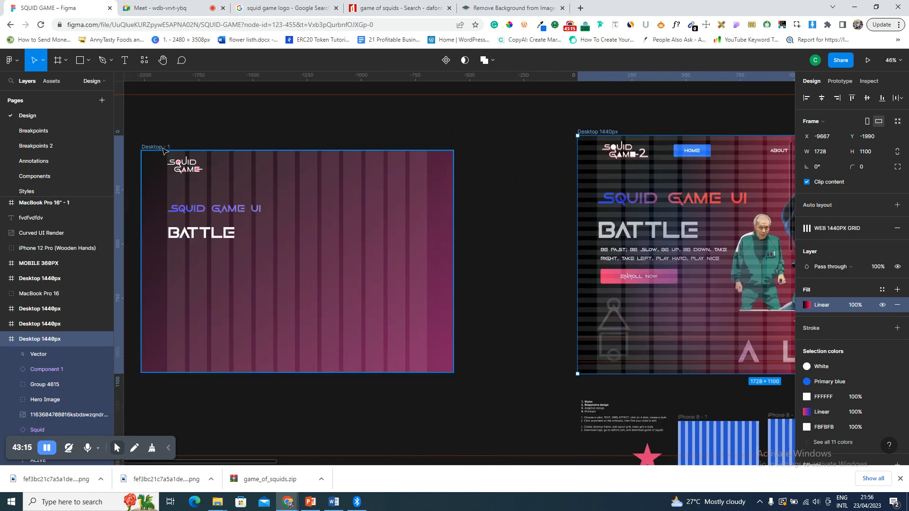
click(162, 148)
key(ctrl+v)
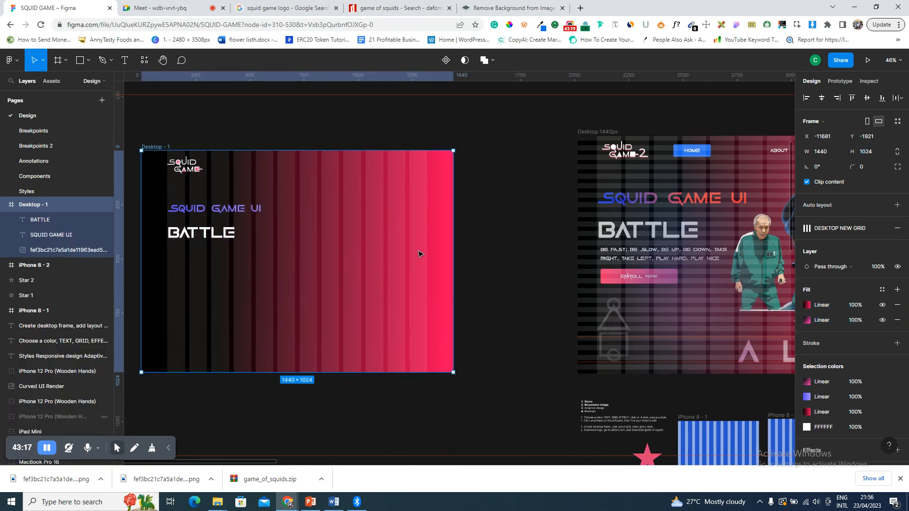
click(898, 324)
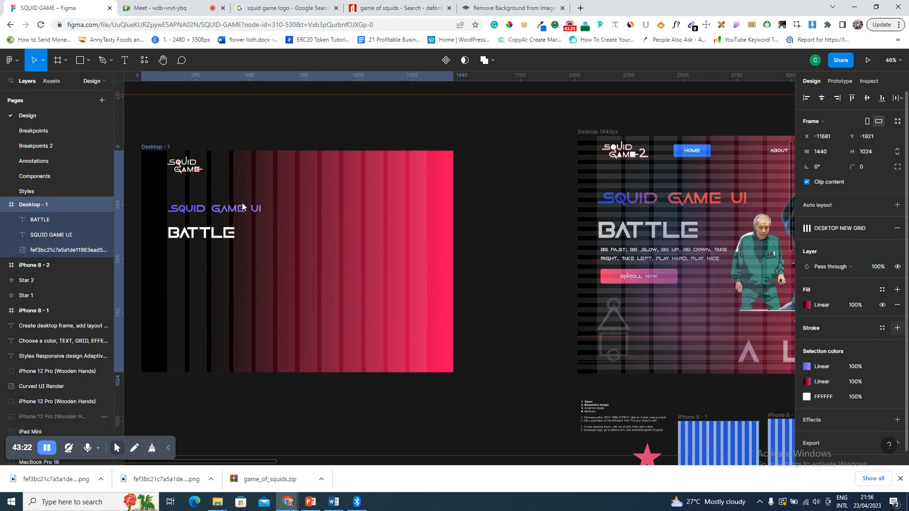
- Copy the blue-to-red gradient fill from the finished design's SQUID GAME UI heading onto the same heading in Desktop - 1
click(649, 196)
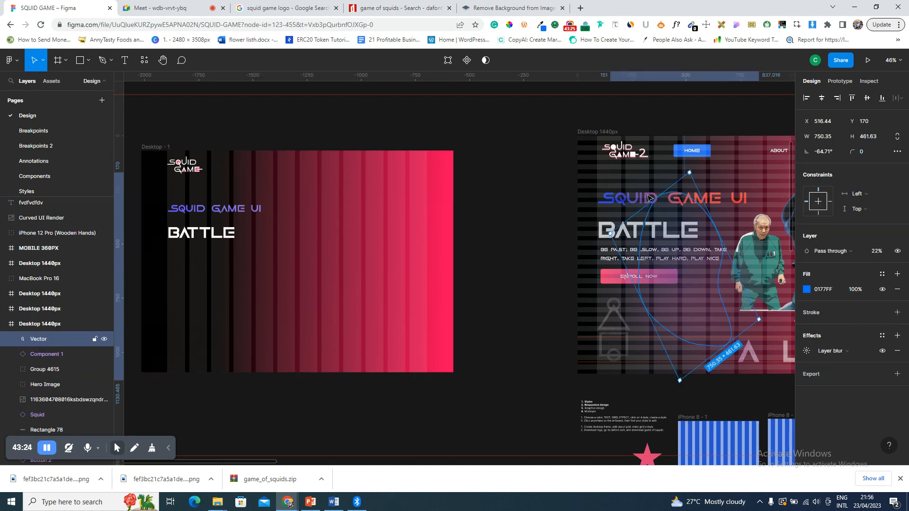
click(648, 197)
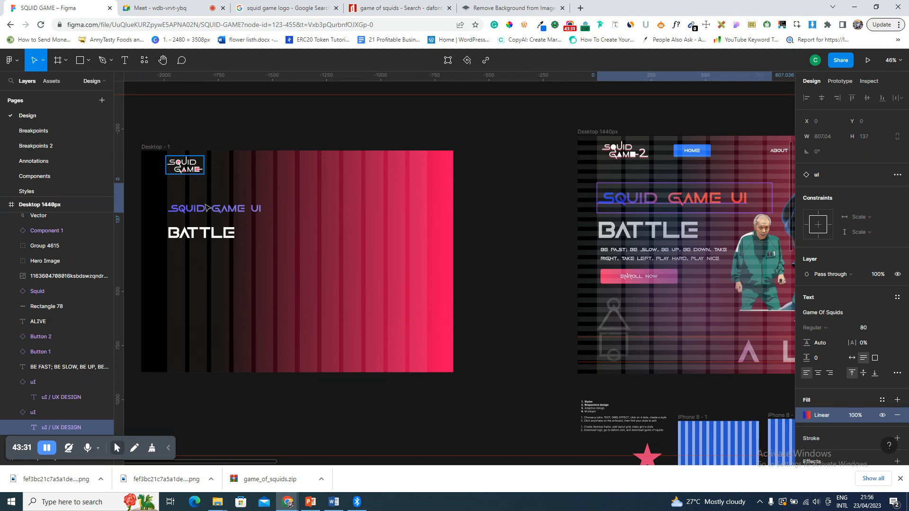
click(208, 210)
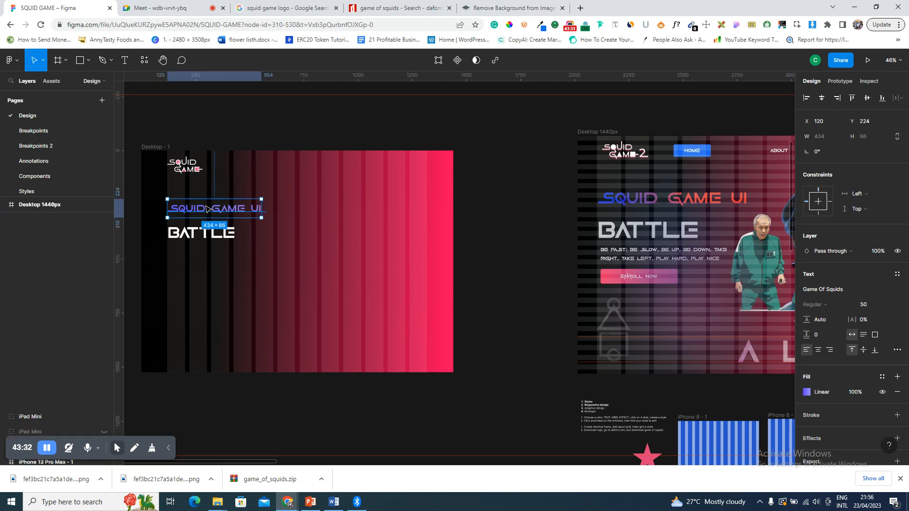
key(ctrl+v)
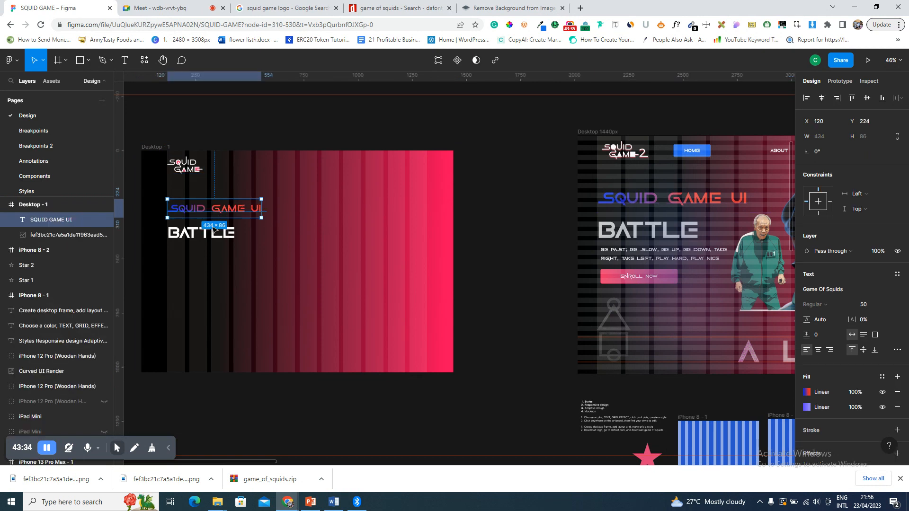
- Recolour the BATTLE heading light grey D9D4D4 and move it up to Y 283, closer to SQUID GAME UI
click(162, 148)
key(shift+2)
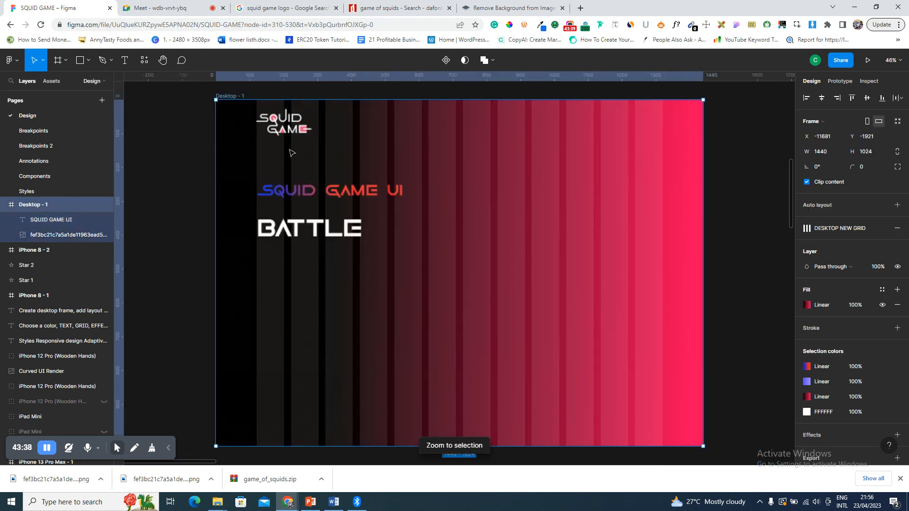
click(179, 6)
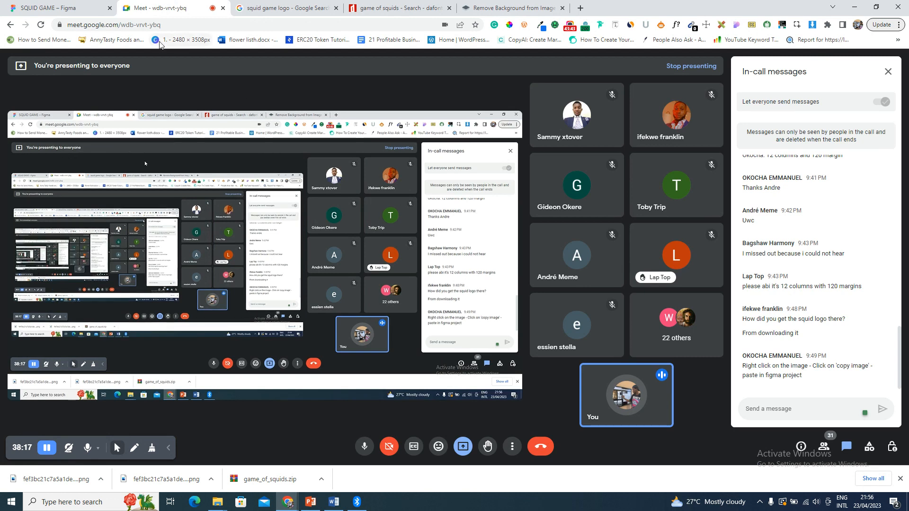
click(73, 6)
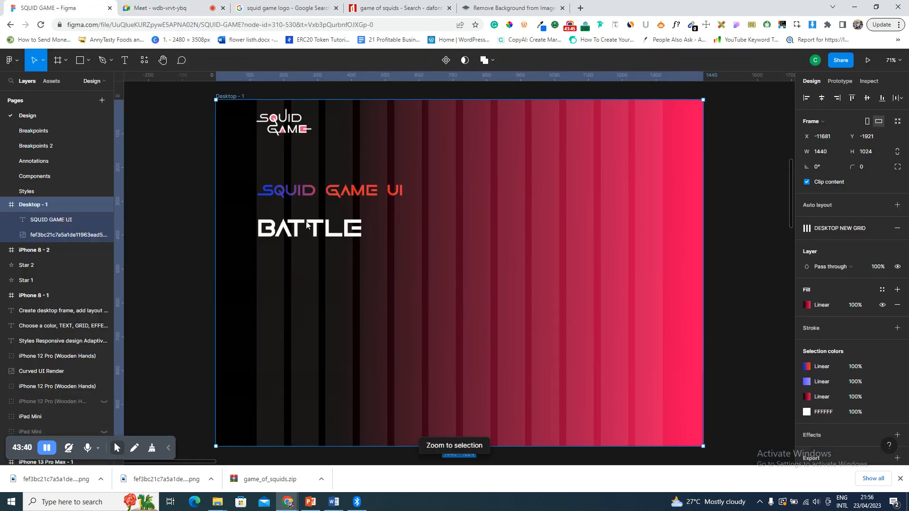
click(317, 229)
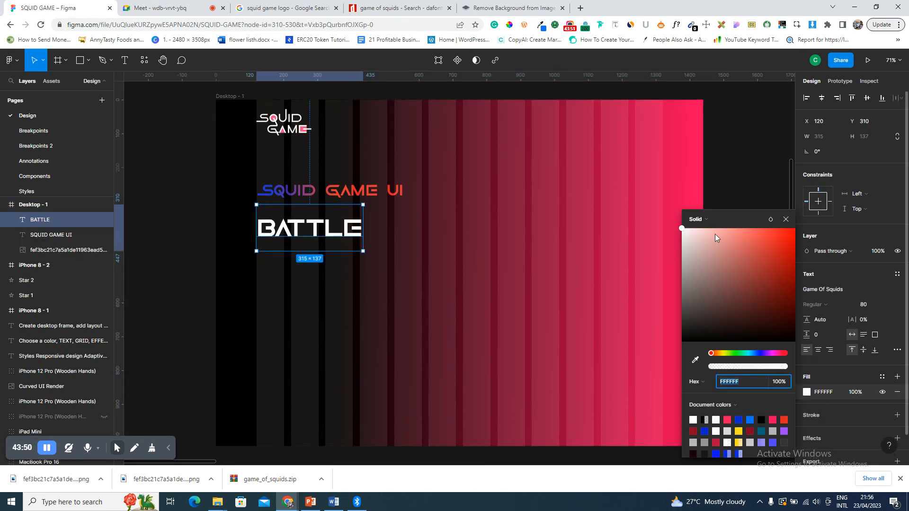
click(684, 247)
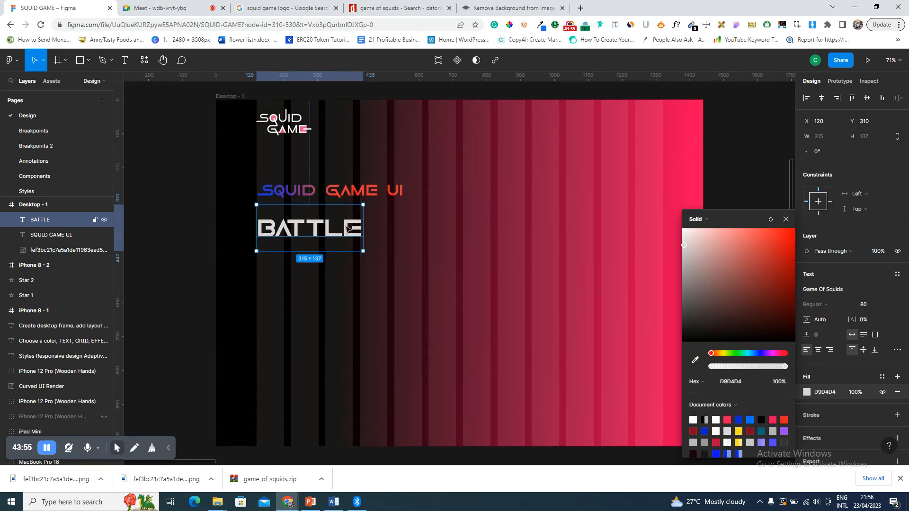
drag(347, 231, 349, 221)
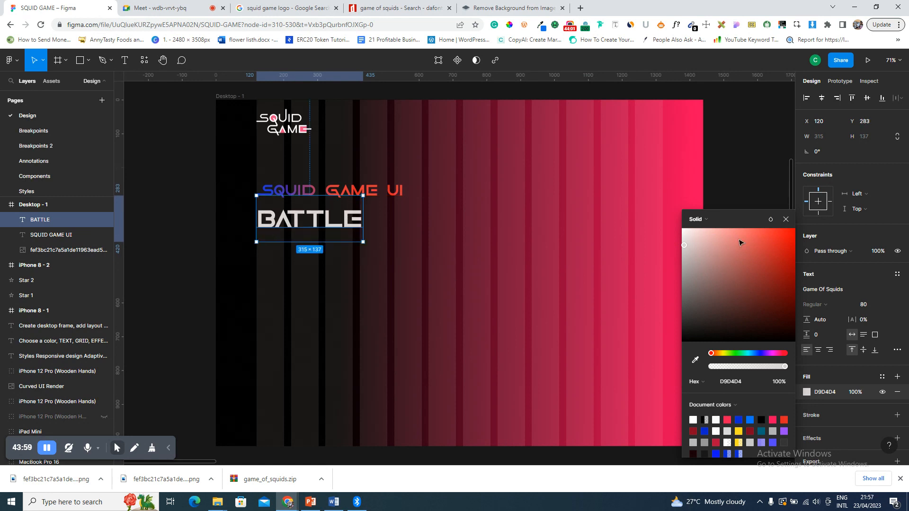
double_click(786, 221)
- Duplicate the BE FAST; BE SLOW paragraph in Desktop 1440px, move the copy out onto the empty canvas and cut it
scroll(728, 268, right, 10)
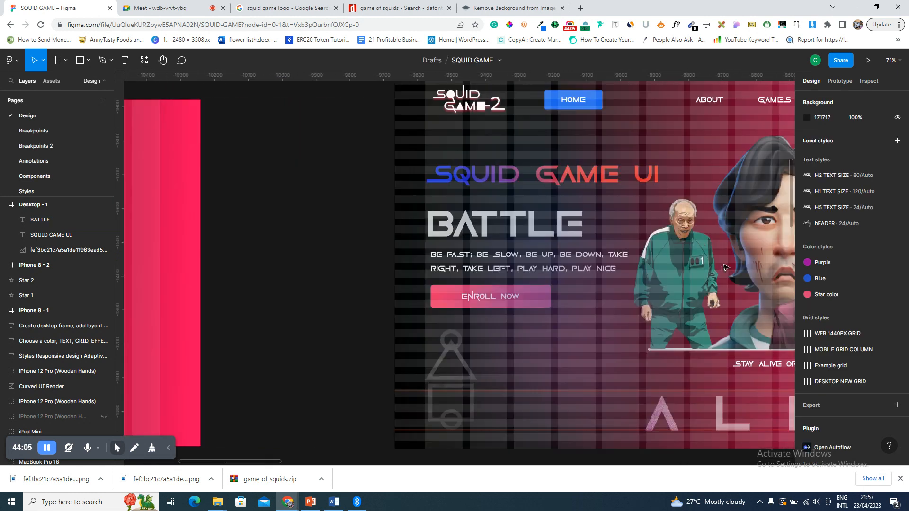
scroll(727, 268, left, 3)
double_click(357, 264)
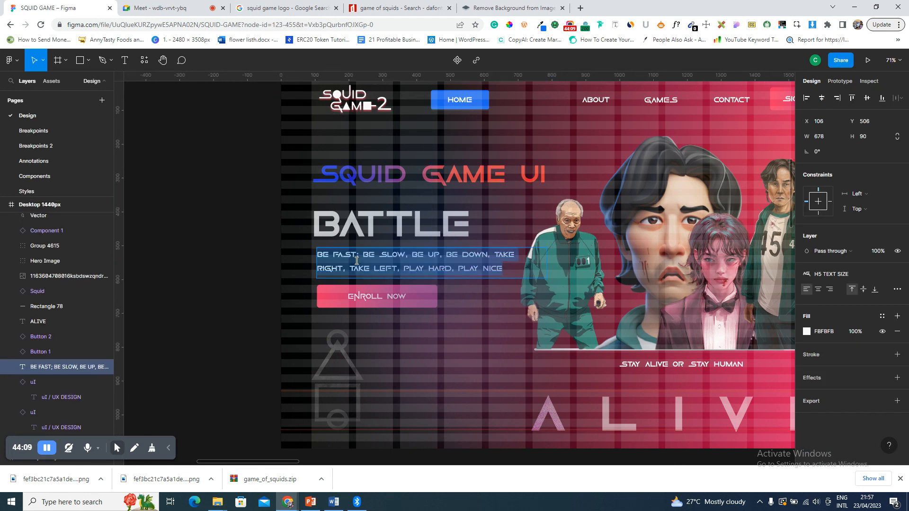
scroll(301, 289, left, 12)
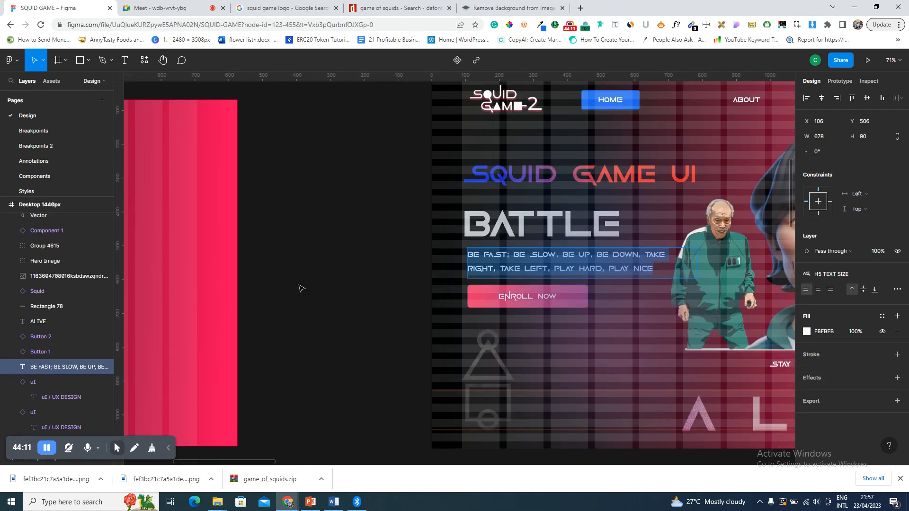
scroll(260, 271, left, 1)
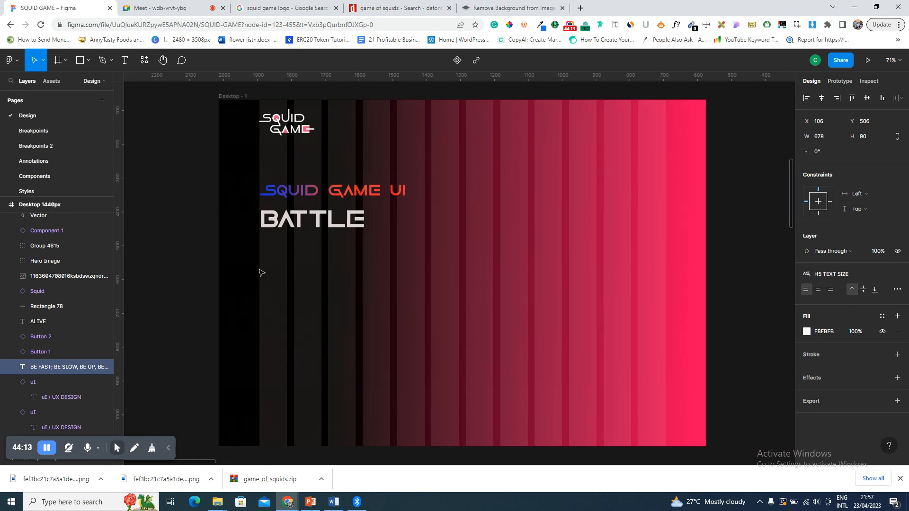
key(Escape)
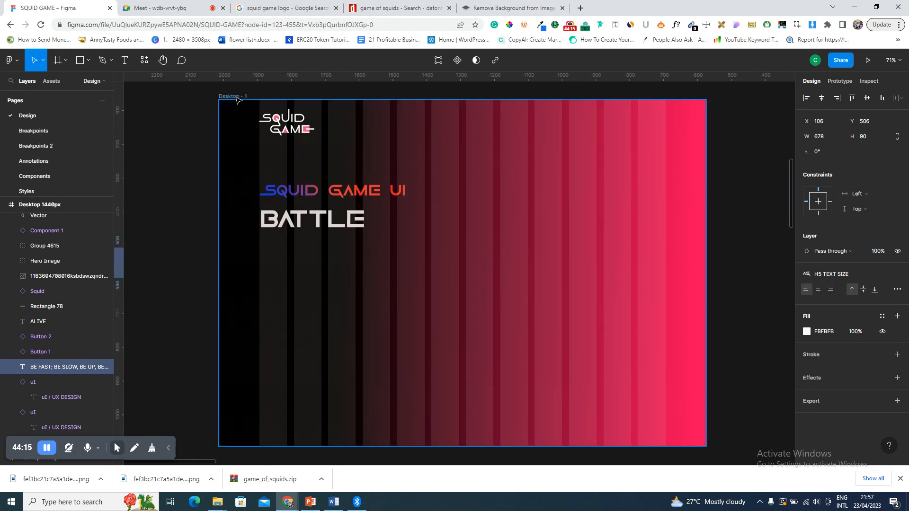
scroll(237, 98, right, 8)
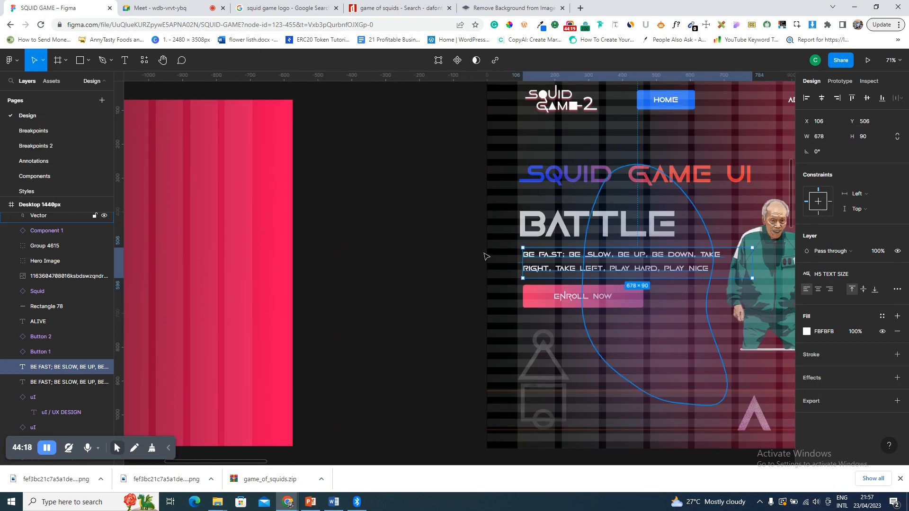
drag(583, 260, 484, 254)
drag(49, 249, 49, 249)
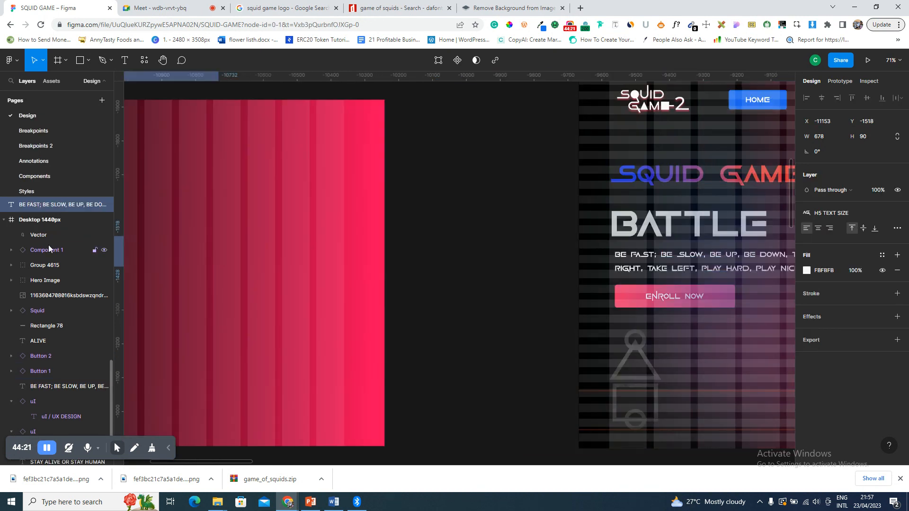
drag(1, 233, 509, 260)
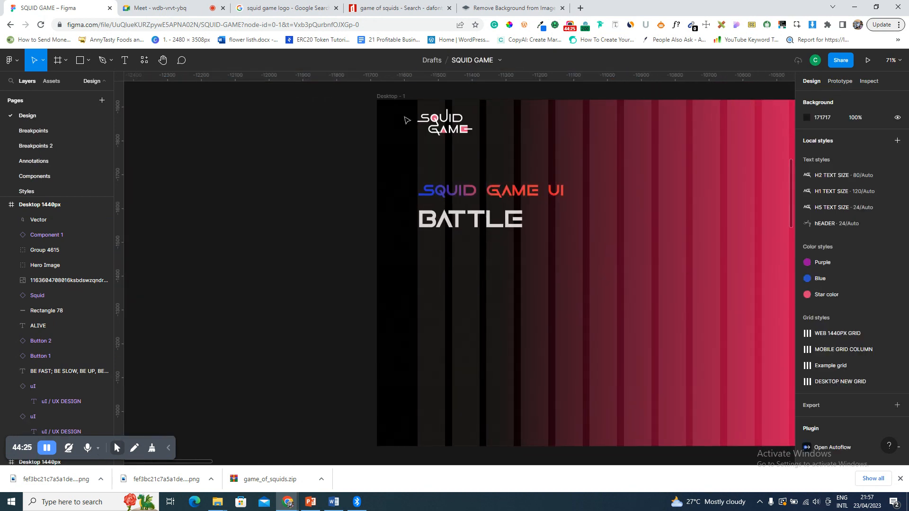
- Paste the BE FAST; BE SLOW paragraph into Desktop - 1 and place it beneath BATTLE at X 124, Y 420
click(397, 98)
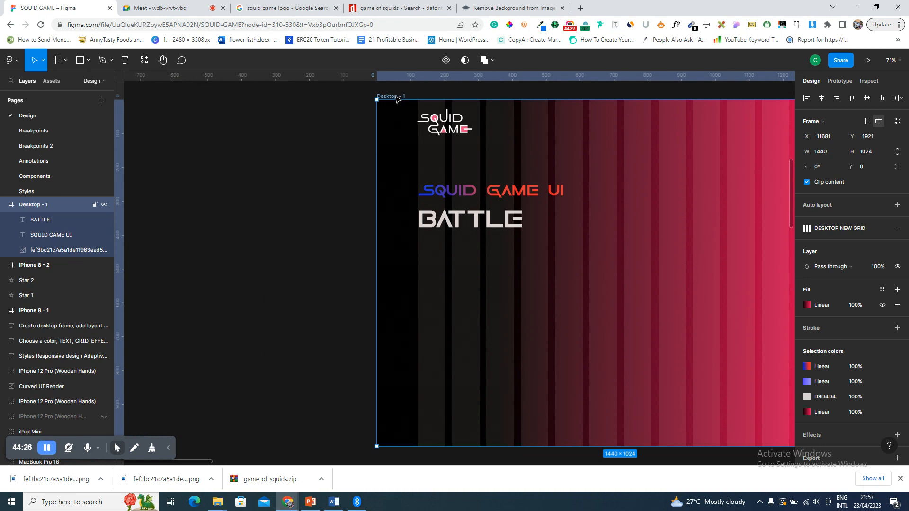
key(ctrl+v)
drag(518, 271, 491, 259)
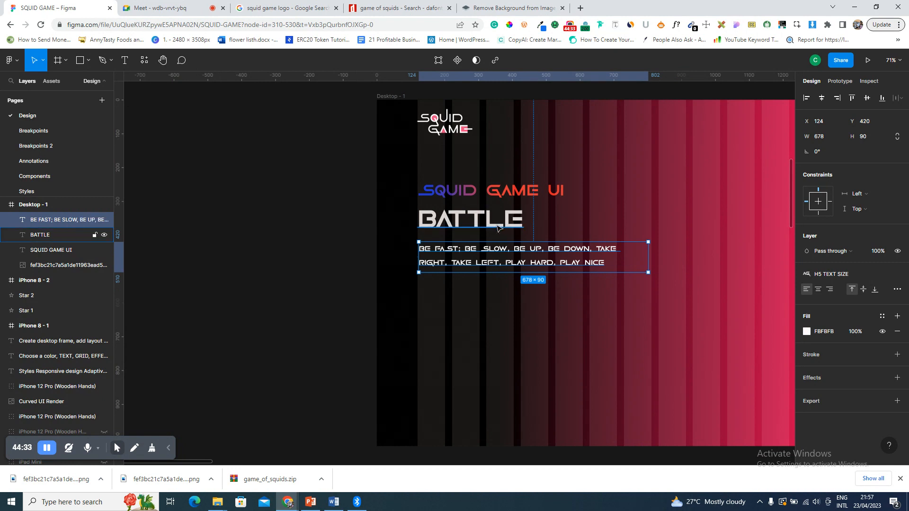
- Combine the SQUID GAME UI heading, the BATTLE heading and the paragraph in one vertical auto layout
scroll(499, 229, up, 3)
click(500, 220)
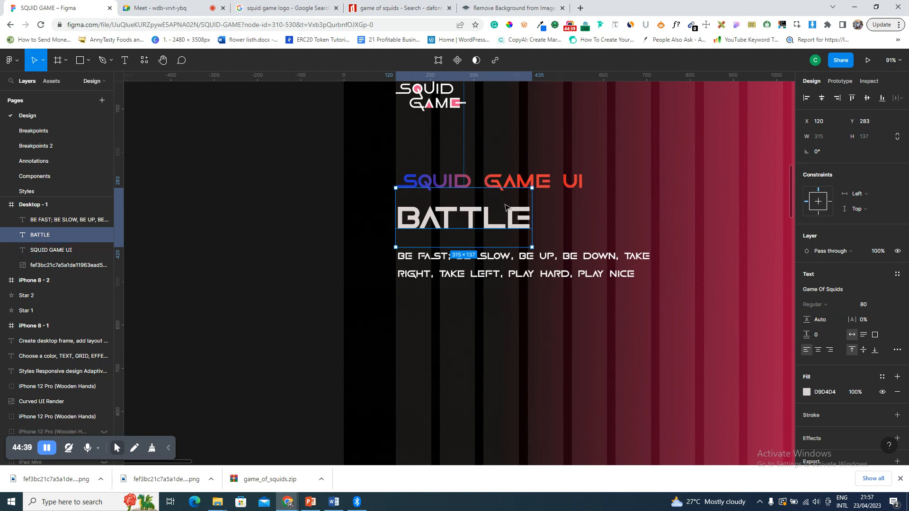
click(537, 260)
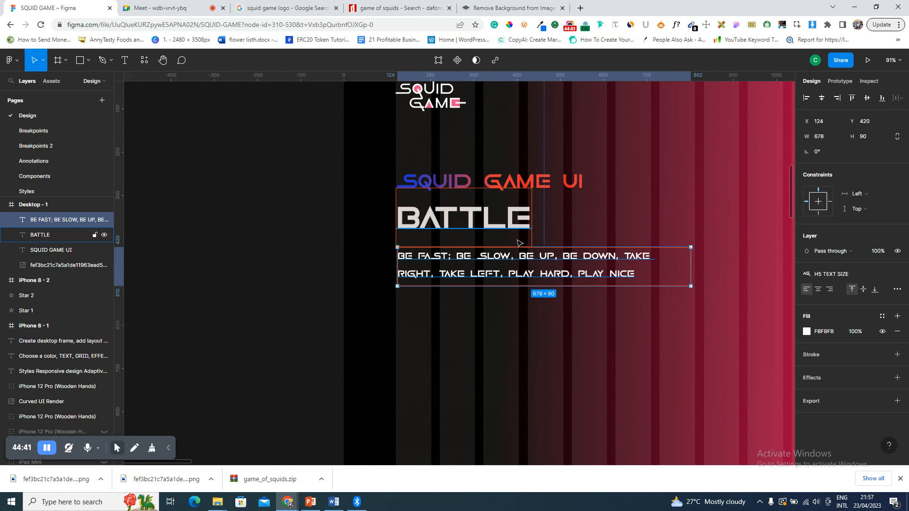
shift+click(519, 243)
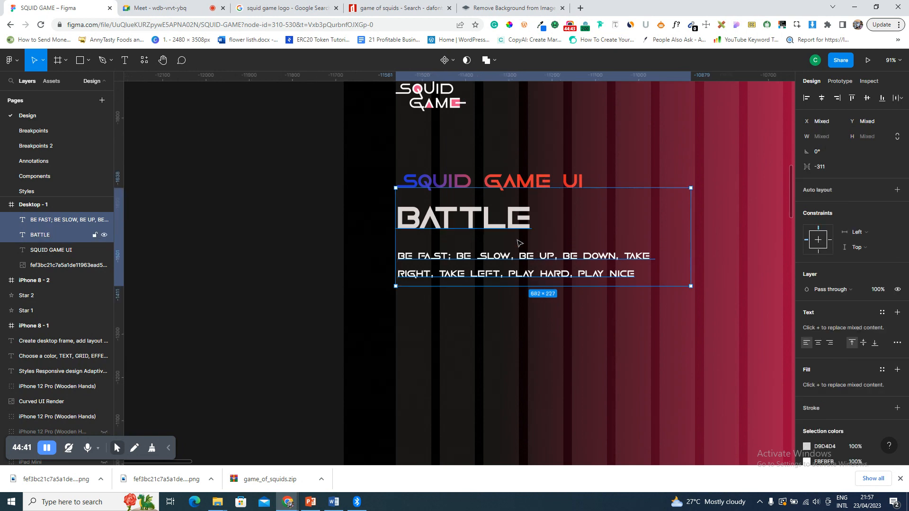
shift+click(544, 183)
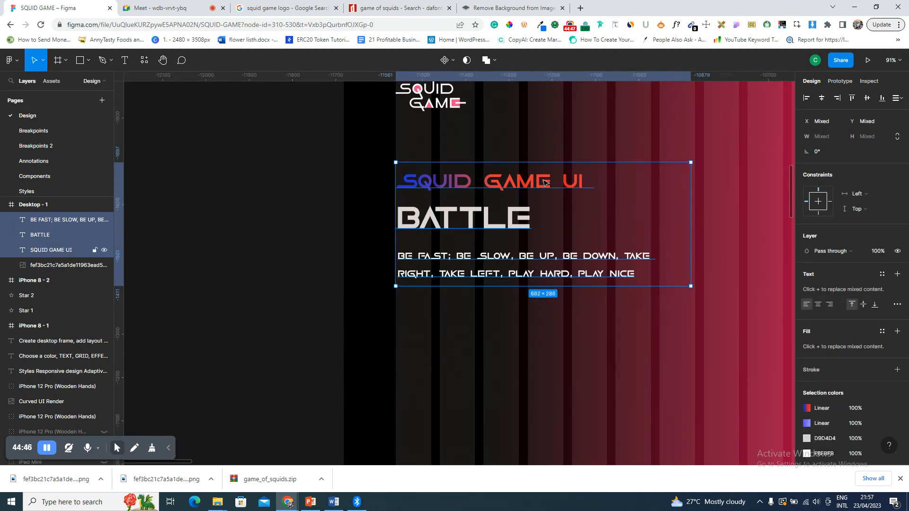
key(shift+a)
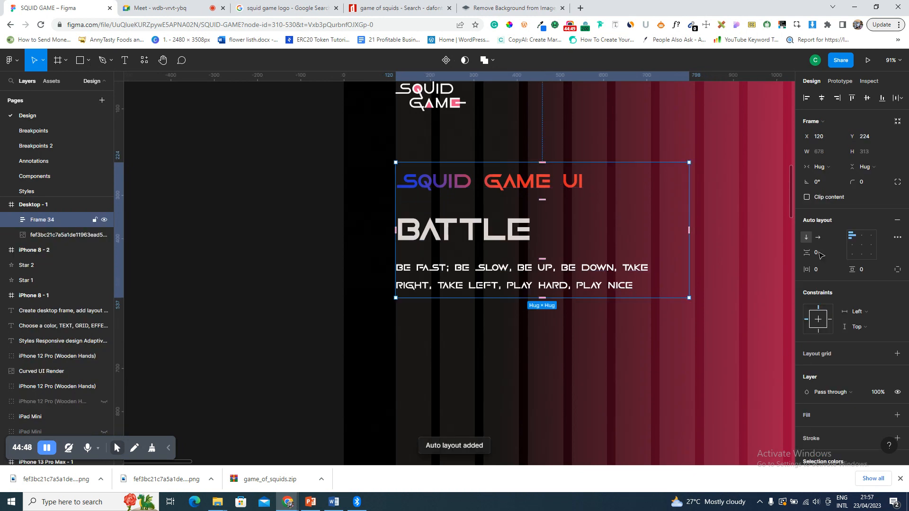
- Set the auto layout's vertical spacing between items to -25 and deselect the text group
click(811, 253)
drag(811, 253, 430, 261)
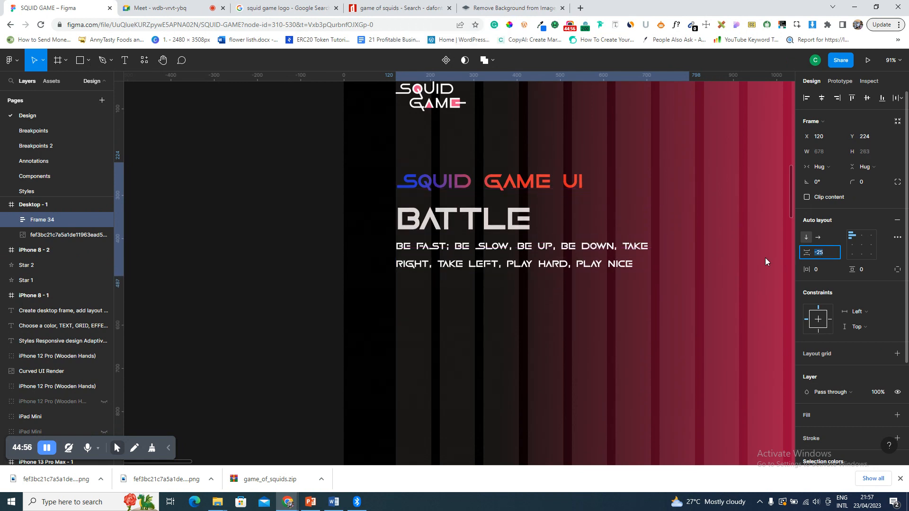
click(595, 341)
scroll(595, 341, right, 1)
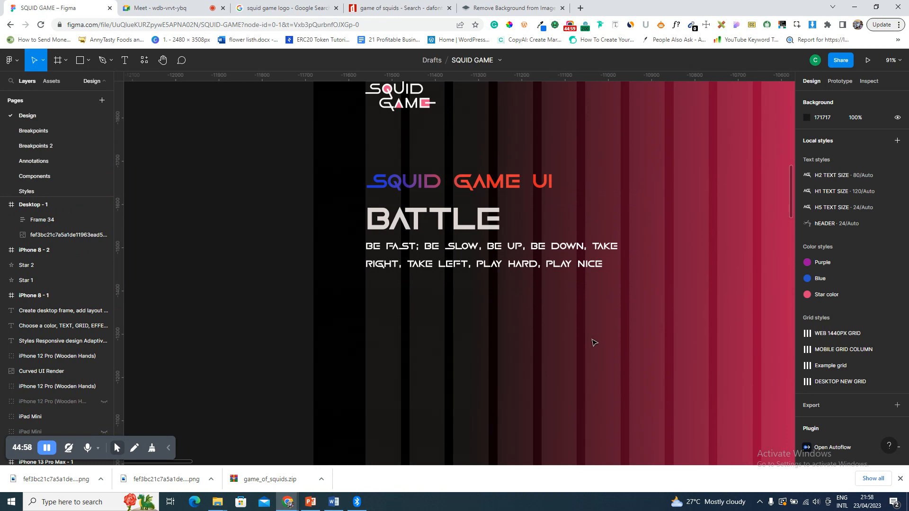
scroll(595, 342, right, 5)
scroll(591, 341, down, 3)
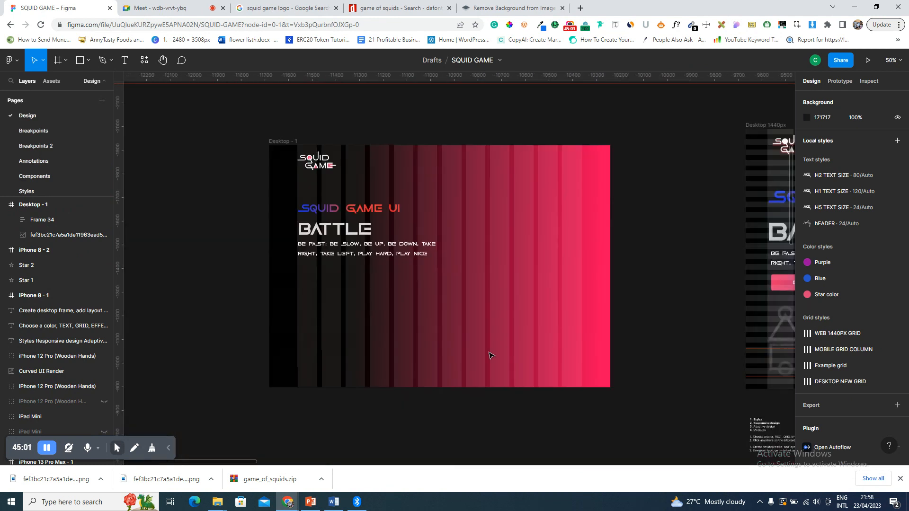
- Copy the ENROLL NOW button from Desktop 1440px into Desktop - 1 and place it beneath the paragraph at X 120, Y 528
click(781, 288)
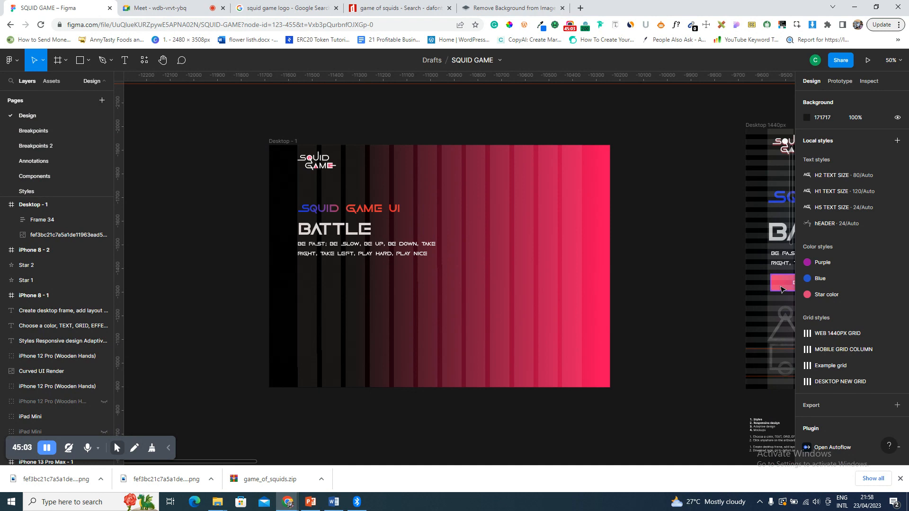
click(782, 287)
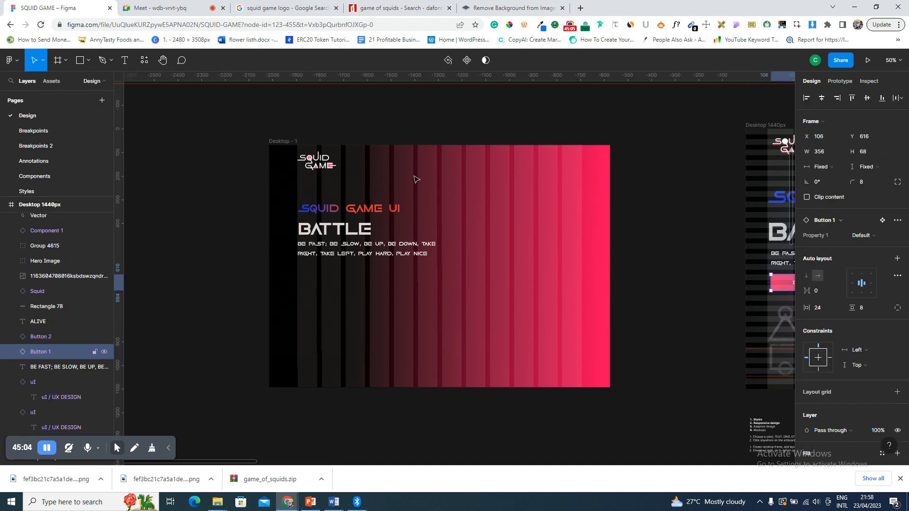
click(290, 142)
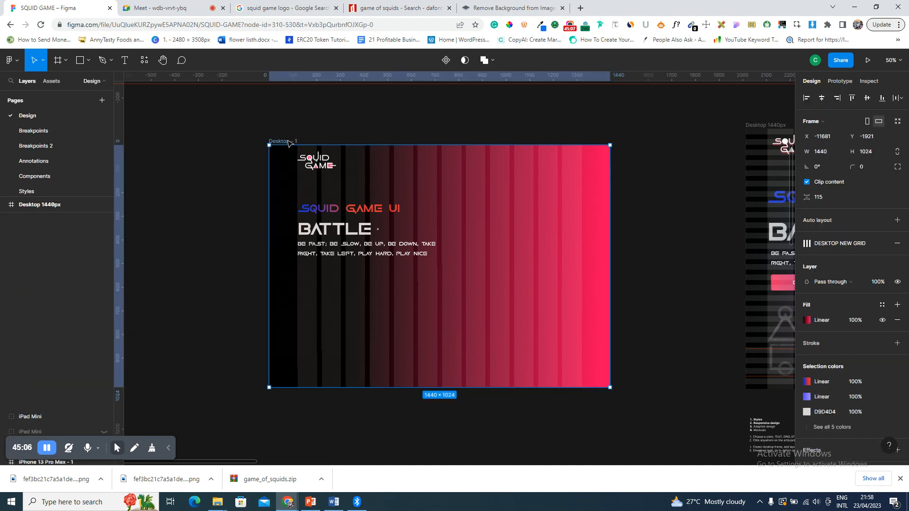
key(ctrl+v)
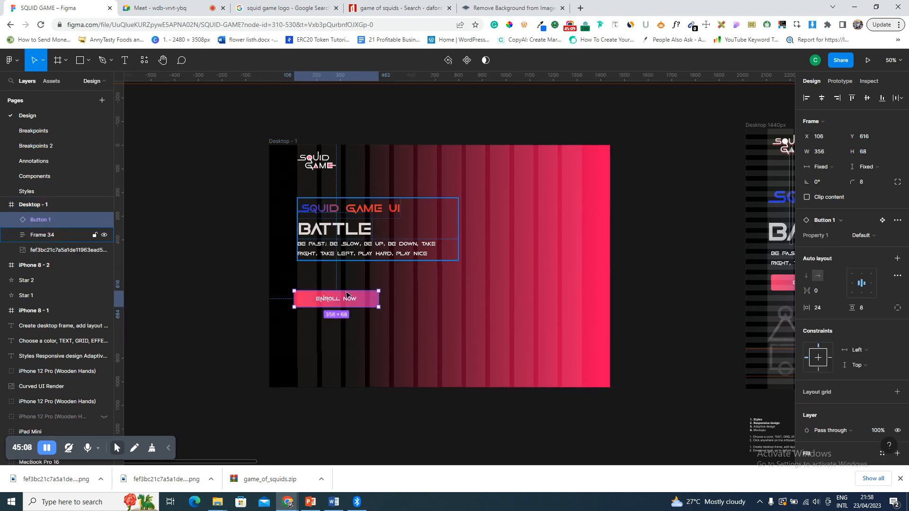
drag(346, 296, 349, 279)
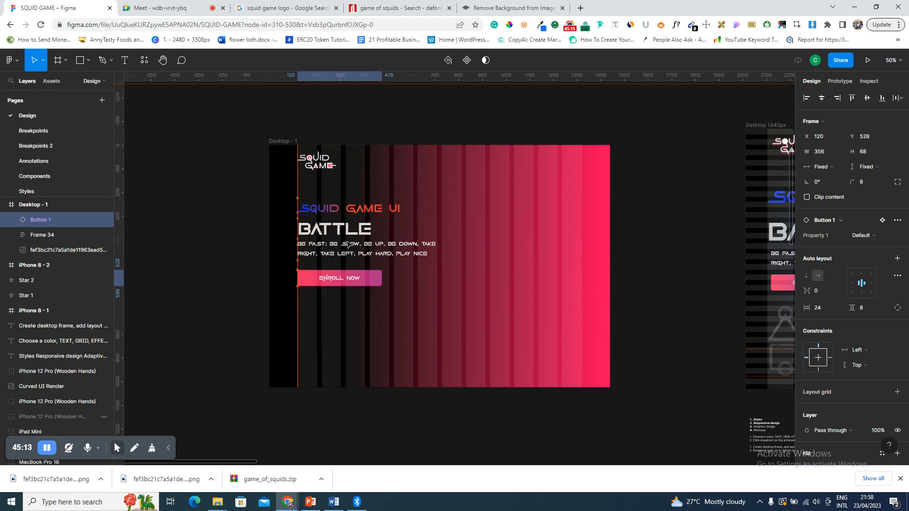
- Loosen the negative vertical spacing between items in the heading and paragraph auto layout of Desktop - 1
click(366, 246)
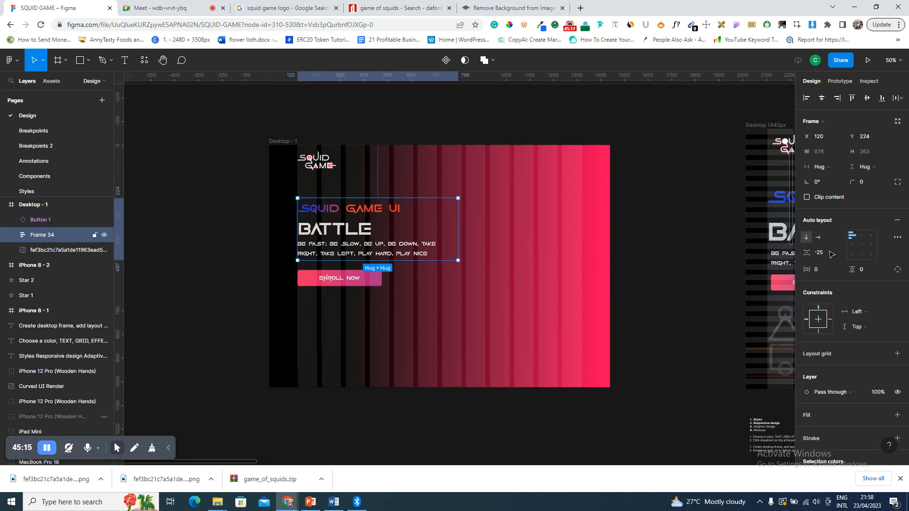
click(828, 254)
text(-1)
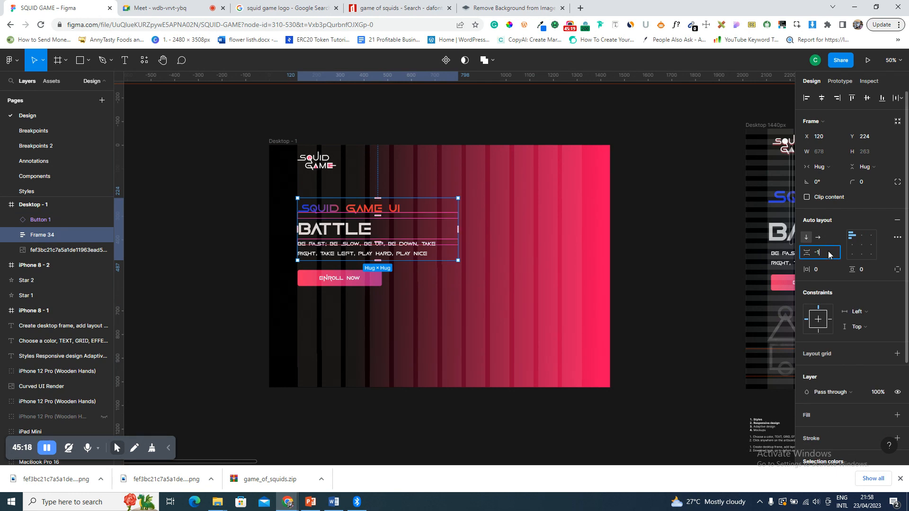
- Nudge the ENROLL NOW button up to about Y 524, closer to the paragraph, and deselect it
click(341, 276)
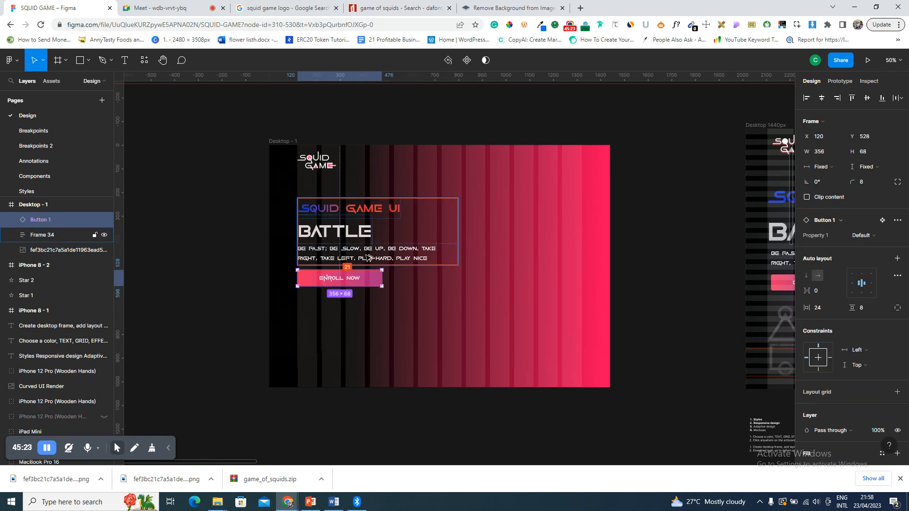
key(Up)
key(Up)
key(Up)
key(Up)
key(Up)
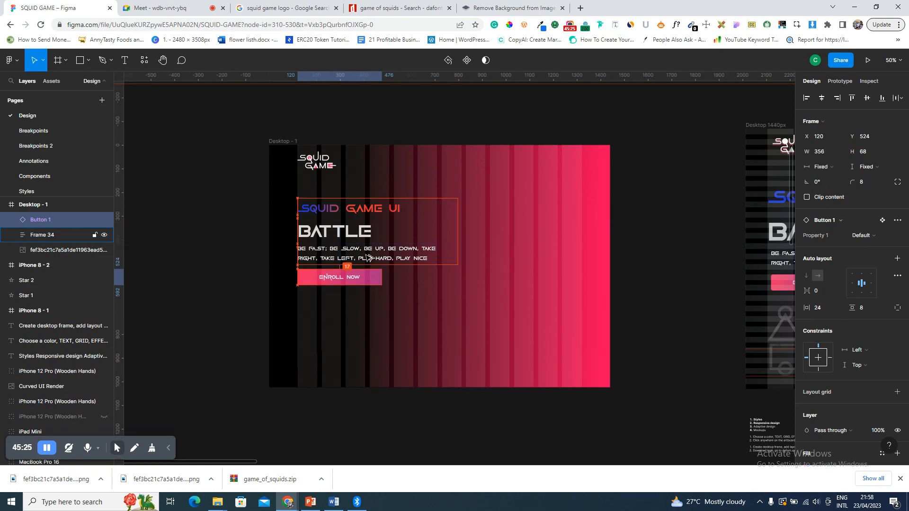
click(381, 318)
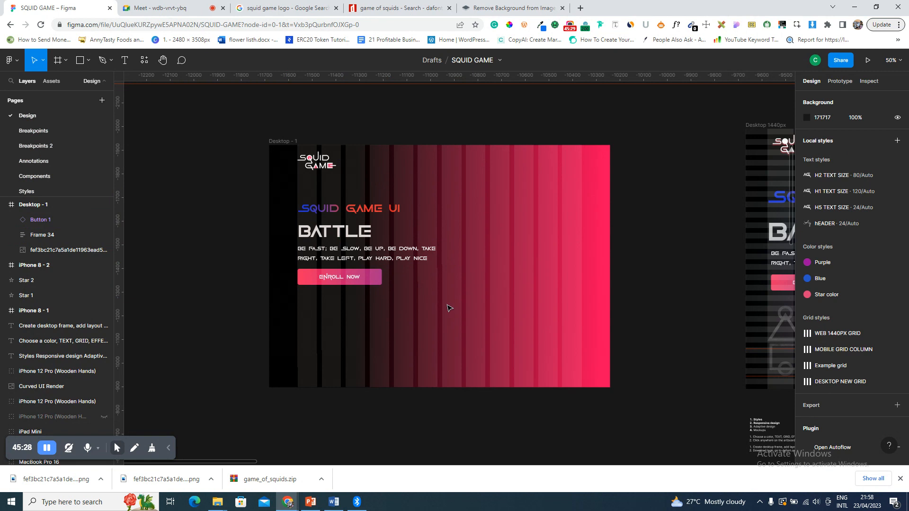
- Add a "Home" navigation text to the header of Desktop - 1 at about X 618, Y 73, following the Desktop 1440px navigation
scroll(449, 308, right, 2)
scroll(449, 308, right, 14)
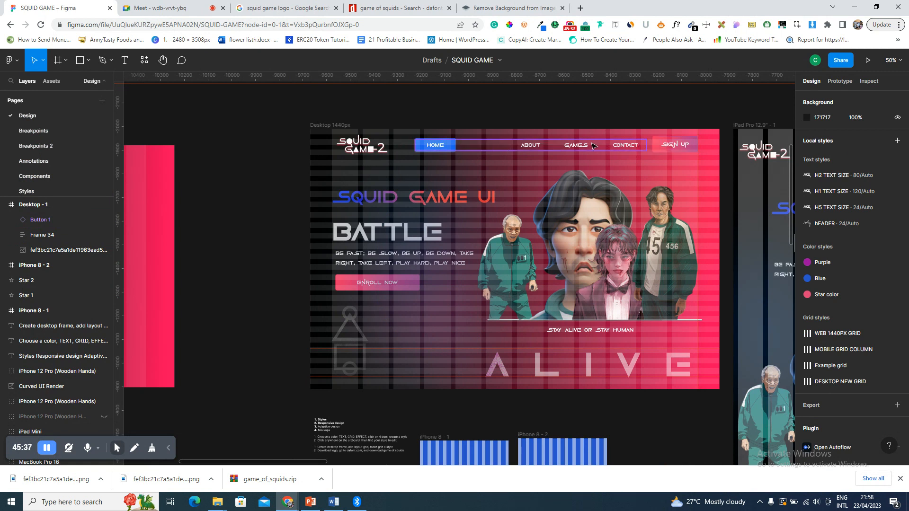
click(670, 148)
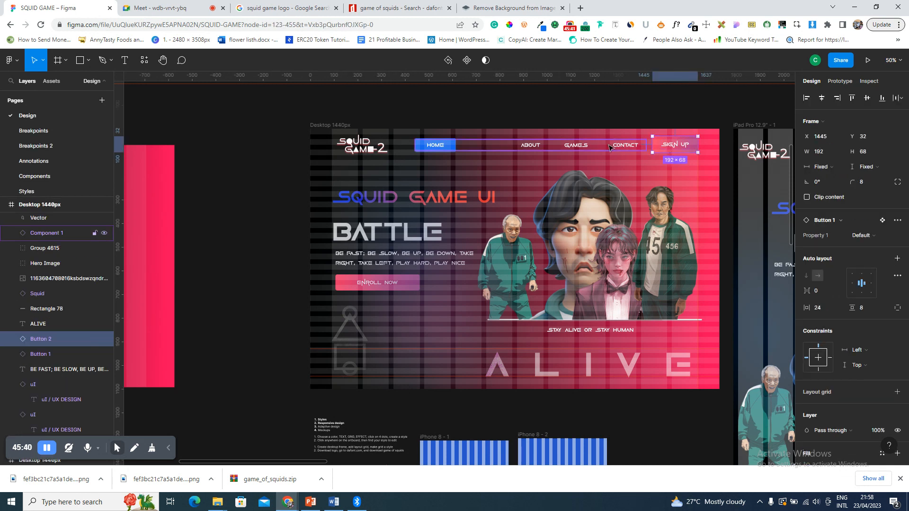
scroll(527, 155, left, 10)
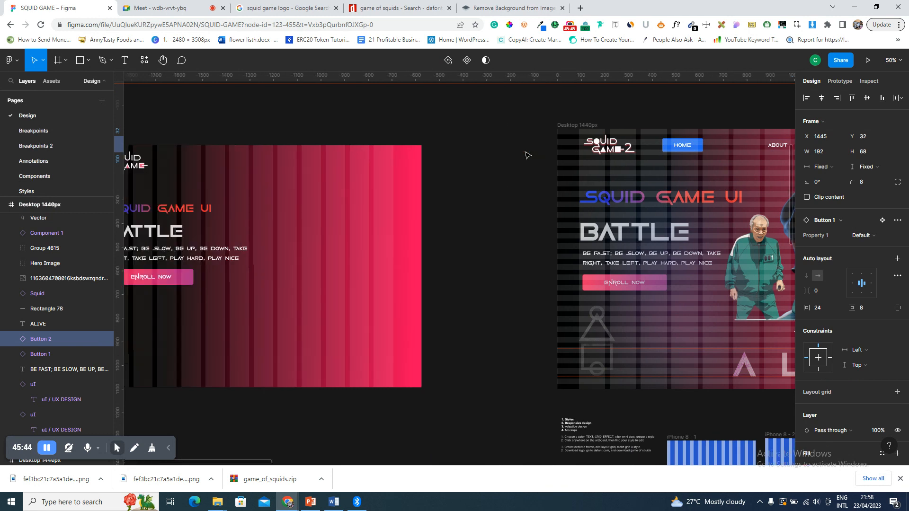
scroll(527, 155, left, 6)
key(t)
click(383, 162)
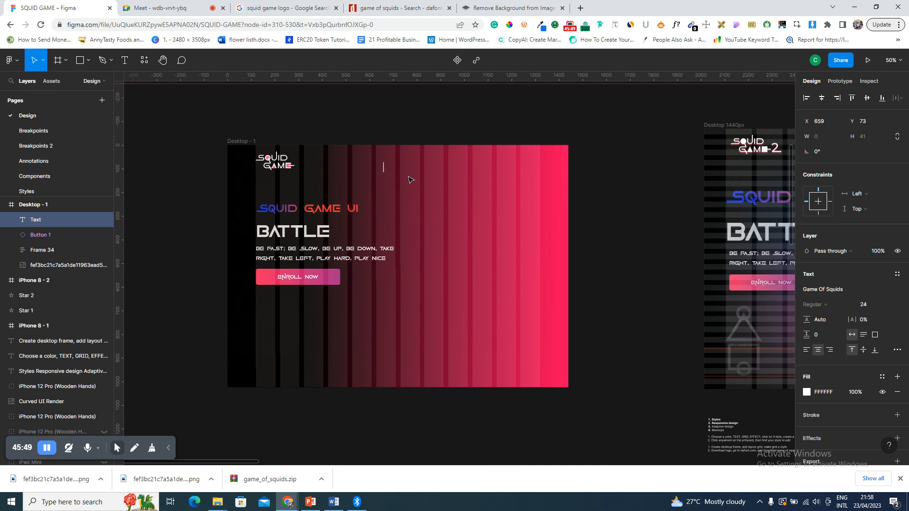
text(Home)
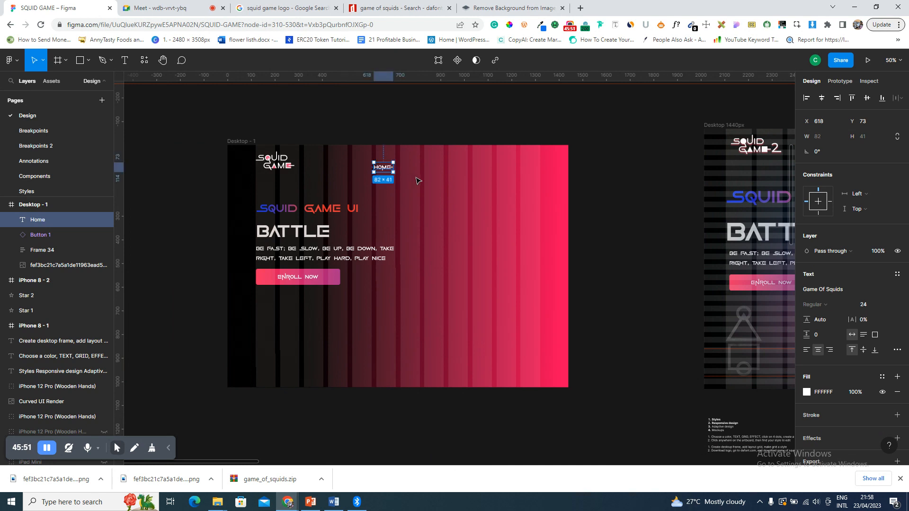
- Duplicate the Home text to its right on the same line, change the copy to "About" and deselect it
alt+drag(387, 171, 416, 171)
double_click(412, 167)
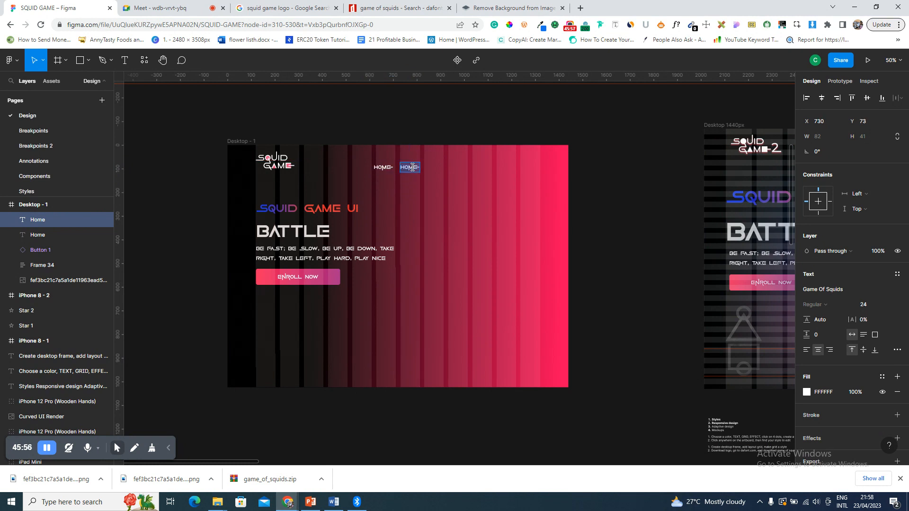
text(About)
key(Escape)
key(Escape)
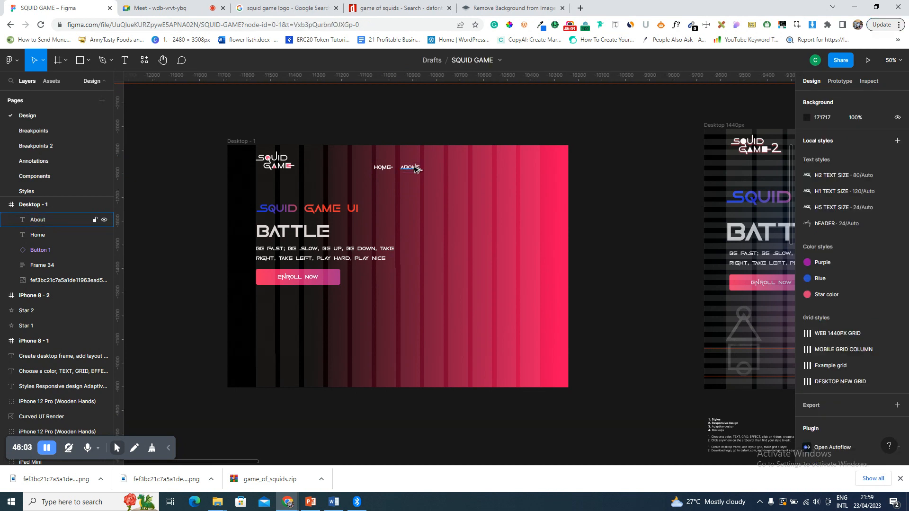
- Duplicate the About text, change the copy to "Contact us" and place it right of About at X 839, Y 73
drag(417, 169, 447, 168)
double_click(442, 166)
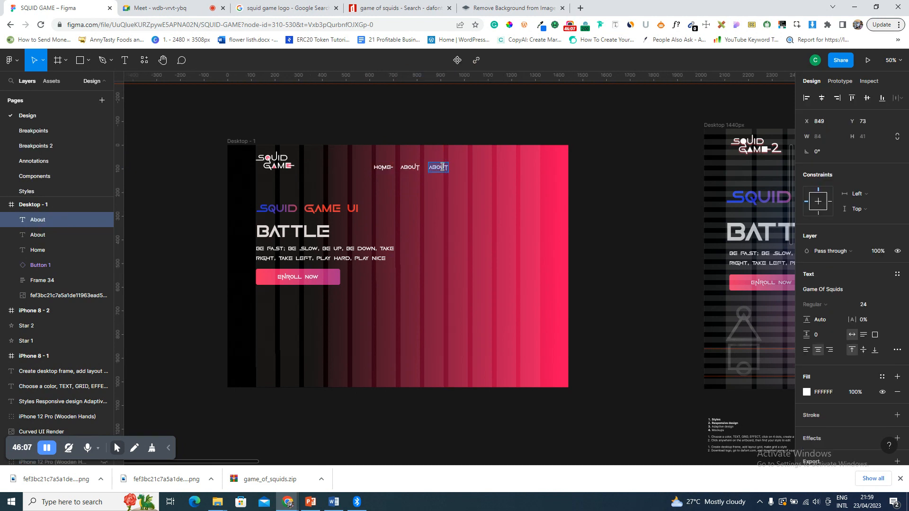
text(Contact us)
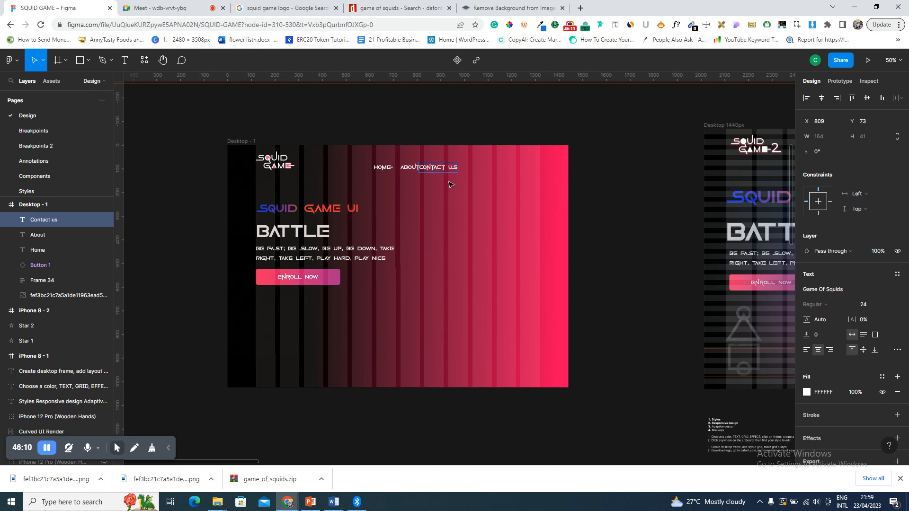
click(403, 195)
click(400, 195)
click(179, 4)
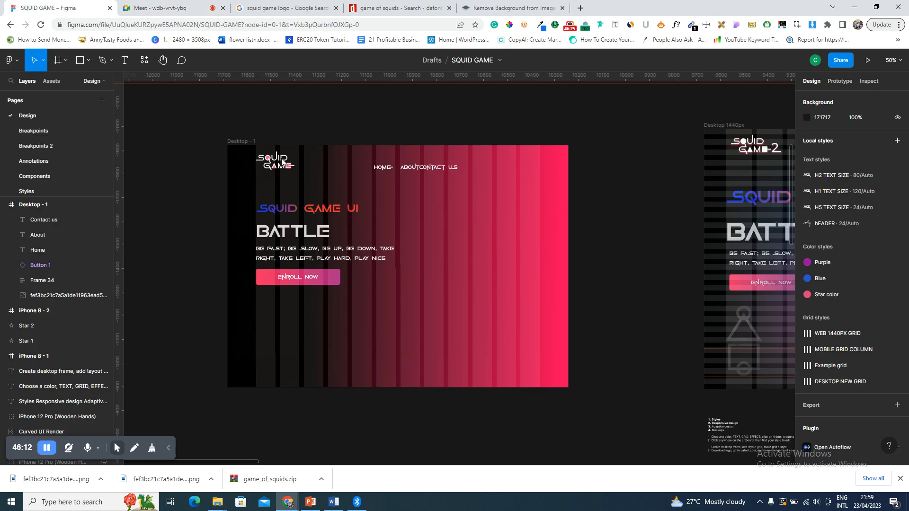
click(441, 169)
drag(442, 170, 447, 169)
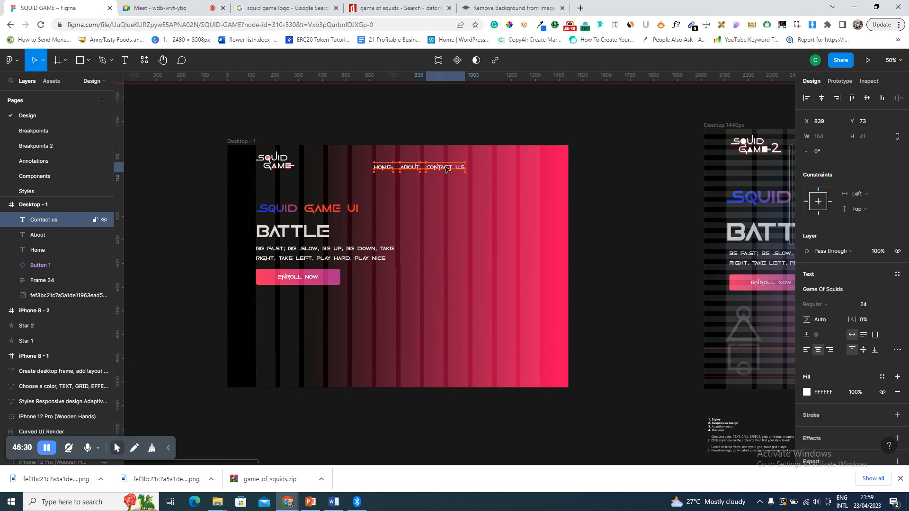
- Combine the Home, About and Contact us texts in one horizontal auto layout
shift+click(410, 168)
shift+click(384, 168)
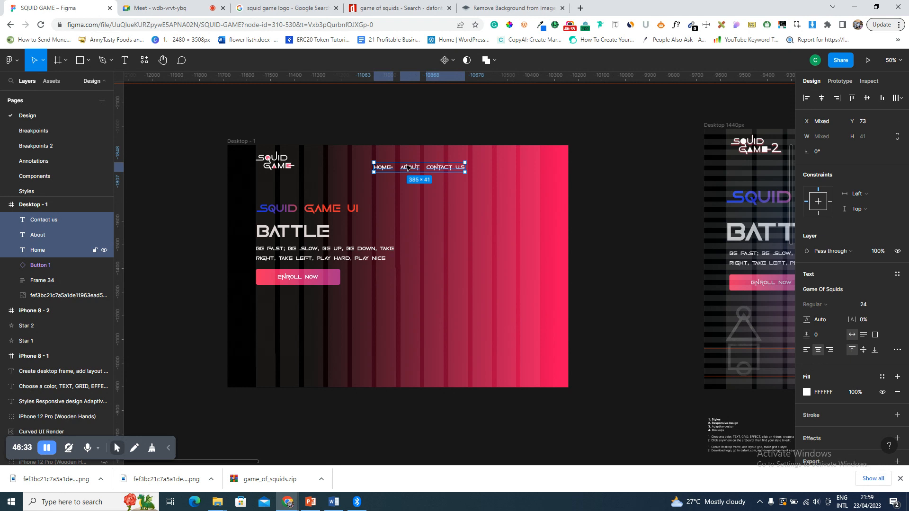
right_click(456, 288)
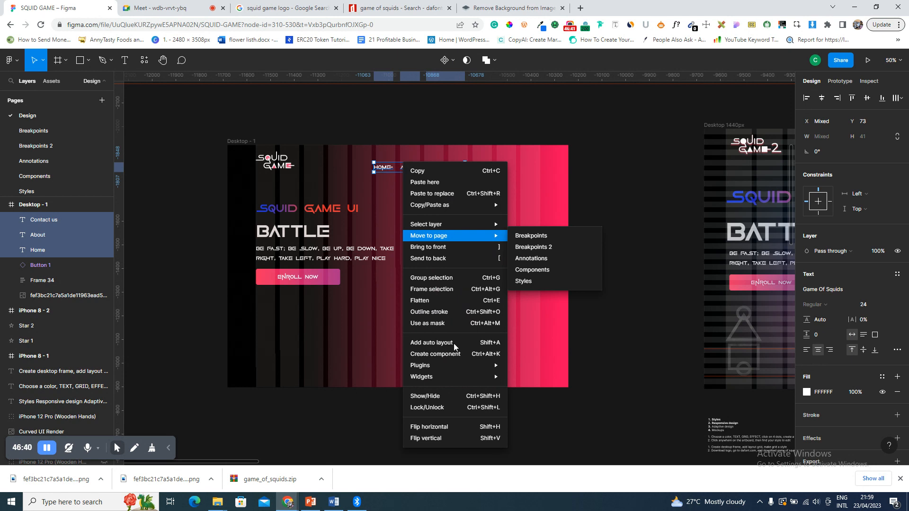
click(386, 162)
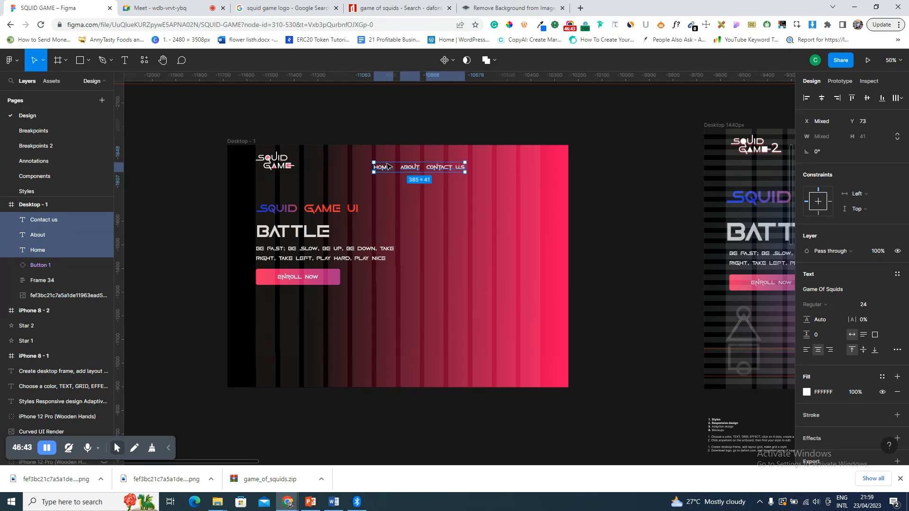
key(shift+a)
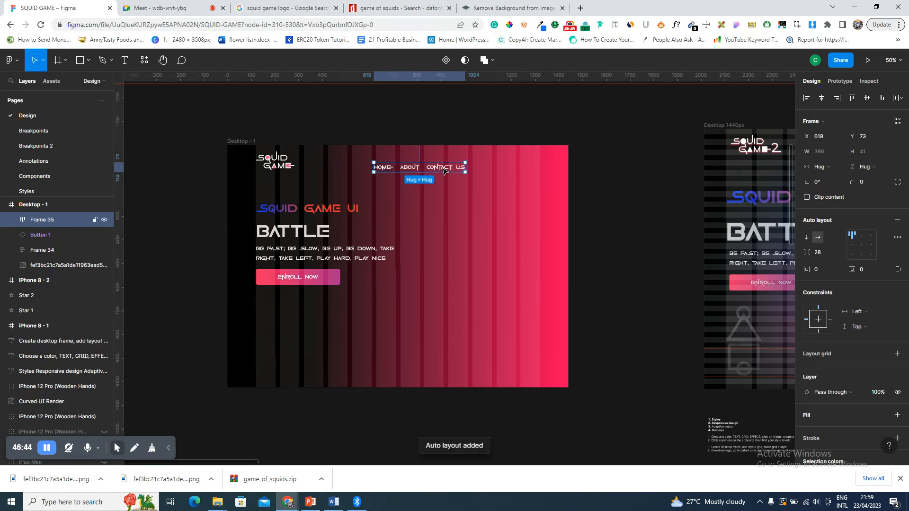
- Set the navigation auto layout's horizontal spacing between items to 24 and move it to X 609, Y 46
click(826, 256)
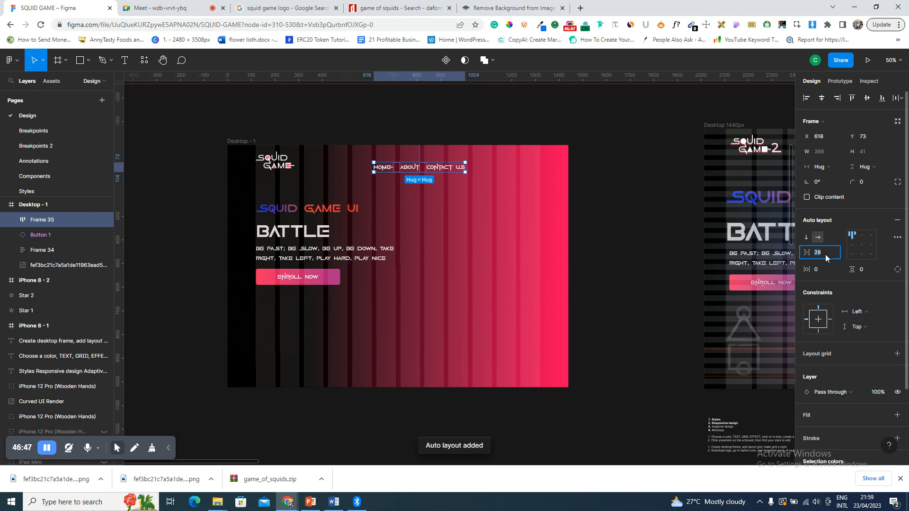
text(24)
key(Return)
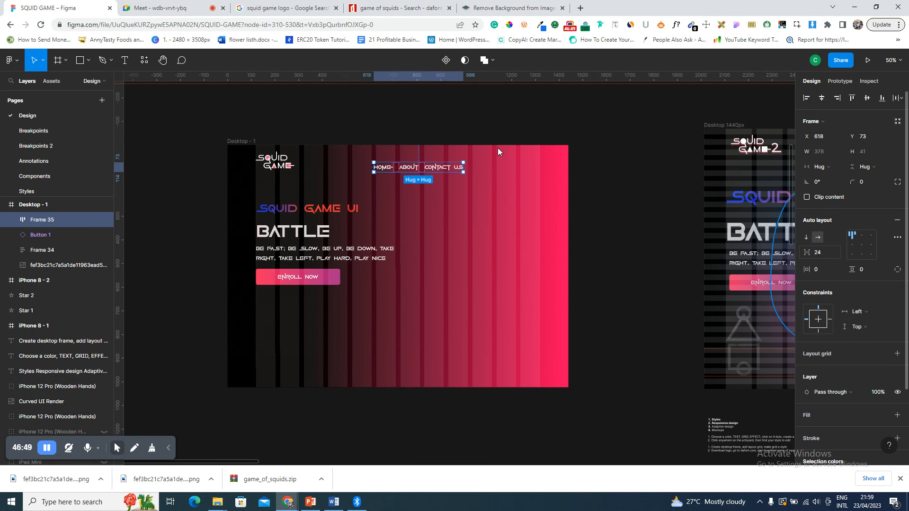
drag(415, 172, 413, 166)
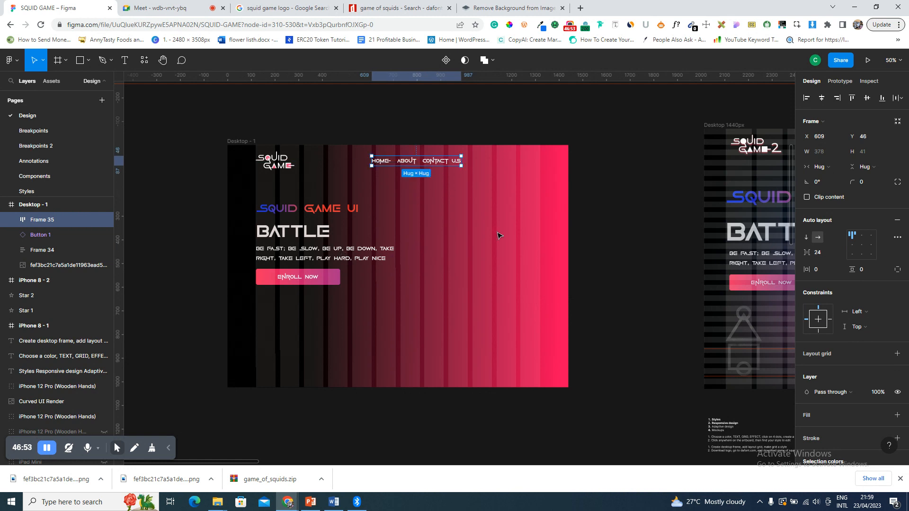
click(161, 8)
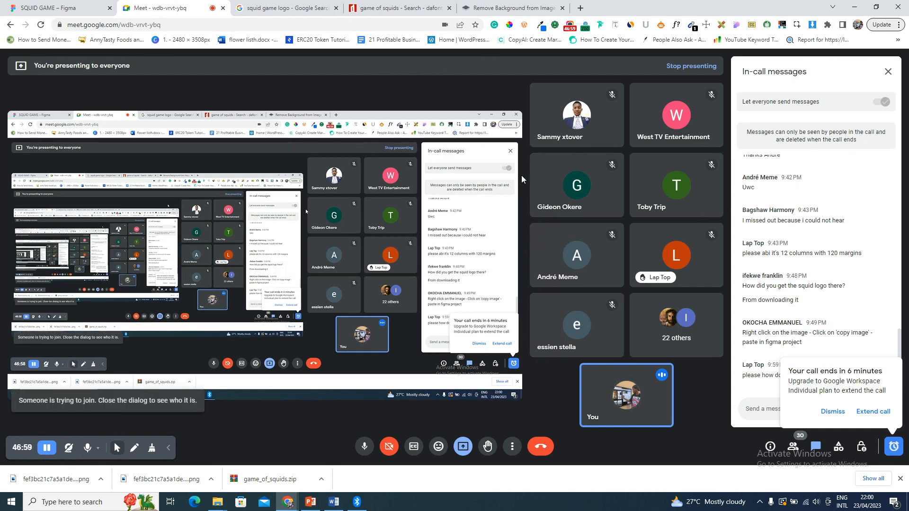
click(20, 4)
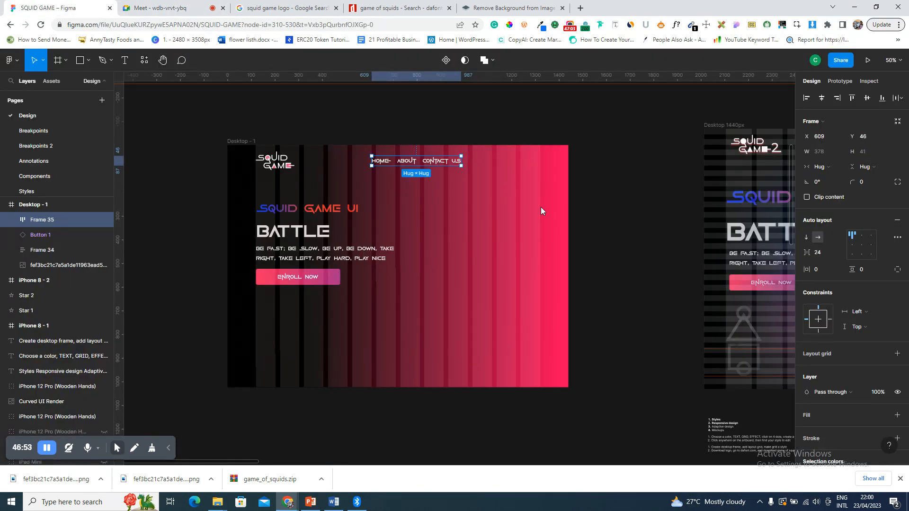
- Copy the SIGN UP button from the Desktop 1440px header and paste it into the Desktop - 1 frame
scroll(541, 211, right, 5)
scroll(544, 211, right, 6)
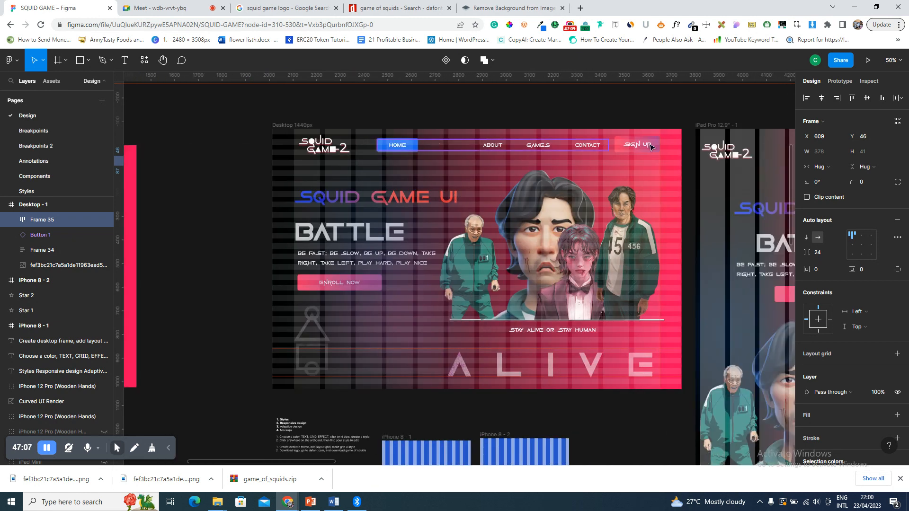
click(650, 144)
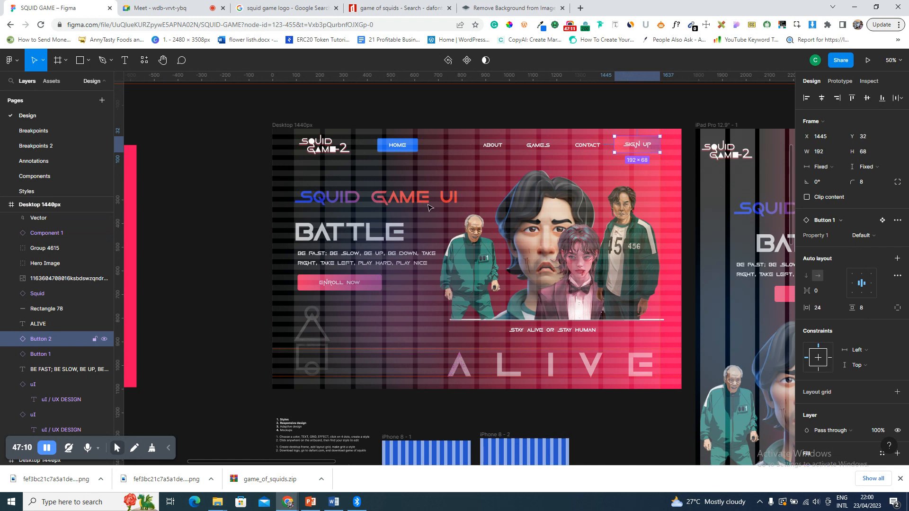
scroll(353, 240, left, 5)
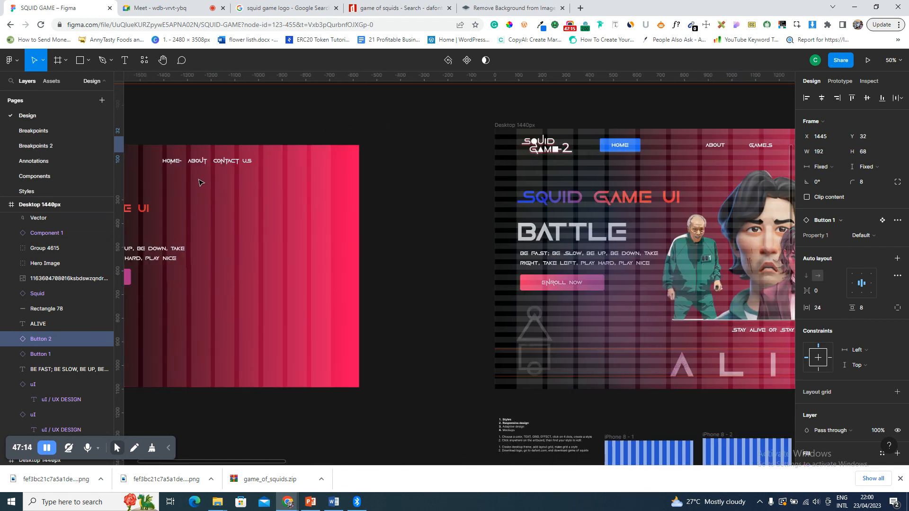
scroll(199, 182, left, 2)
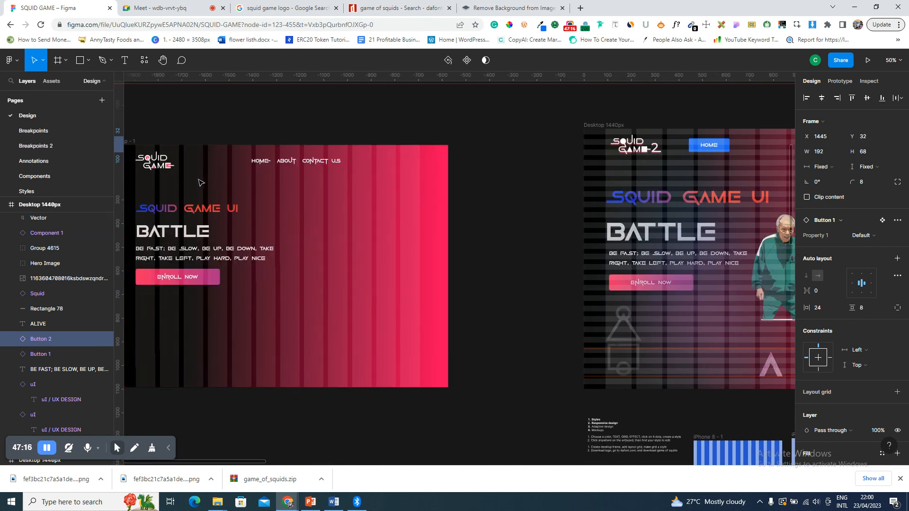
click(135, 143)
key(ctrl+v)
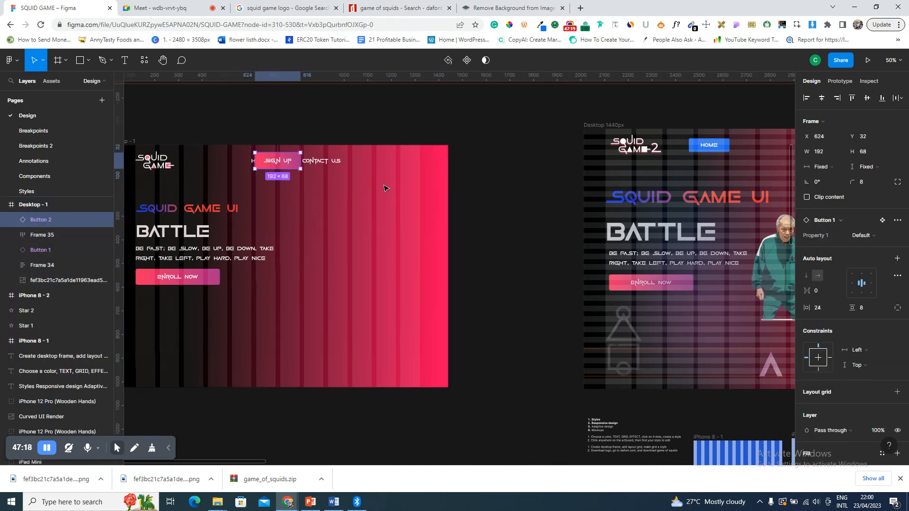
- Move the SIGN UP button horizontally along the header to X 1134, beyond the Contact us text
key(shift+Right)
key(shift+Right)
key(shift+Right)
key(shift+Right)
key(shift+Right)
key(shift+Right)
key(shift+Right)
key(shift+Right)
key(shift+Right)
key(shift+Right)
key(shift+Right)
key(shift+Right)
key(shift+Right)
key(shift+Right)
key(shift+Right)
key(shift+Right)
key(shift+Right)
key(shift+Right)
key(shift+Right)
key(shift+Right)
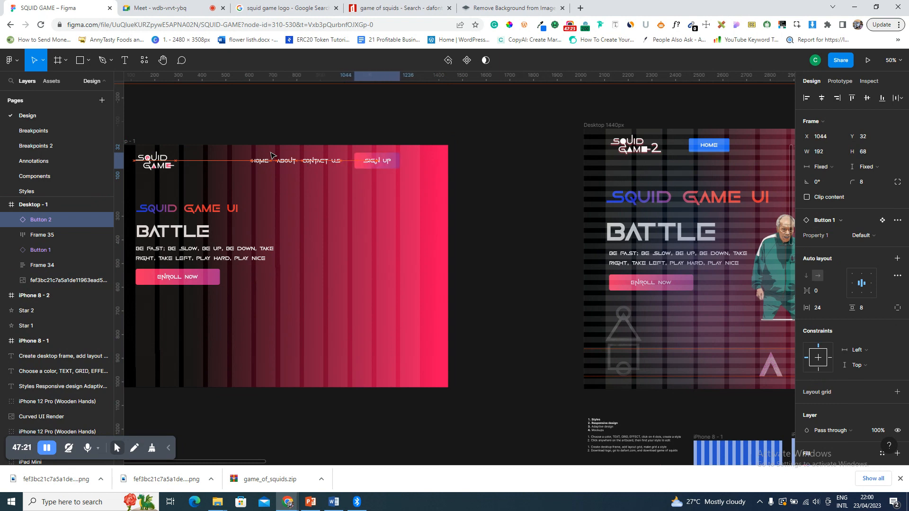
key(shift+Right)
key(shift+Right)
key(shift+Right)
key(shift+Right)
key(shift+Right)
key(shift+Right)
key(shift+Right)
key(shift+Right)
key(shift+Right)
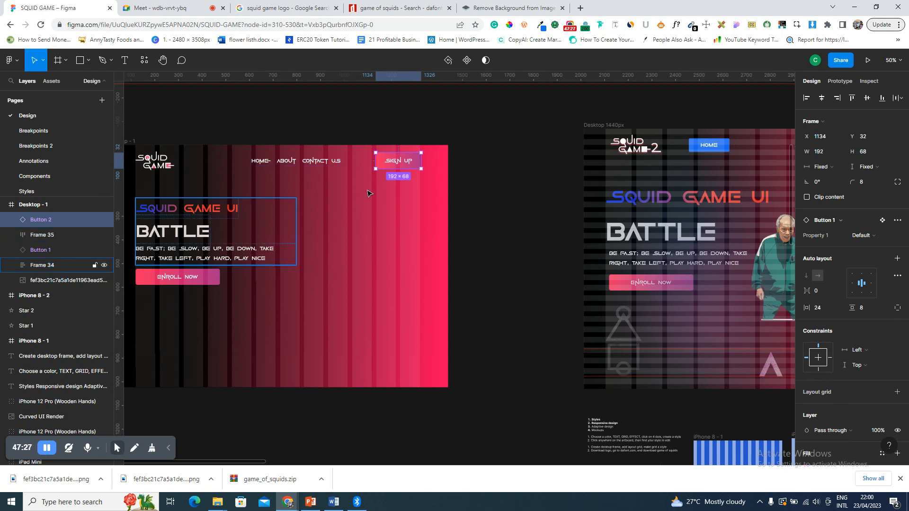
- Nudge the SIGN UP button 5 px back to the left to line its right edge up with the last grid column
scroll(816, 369, down, 3)
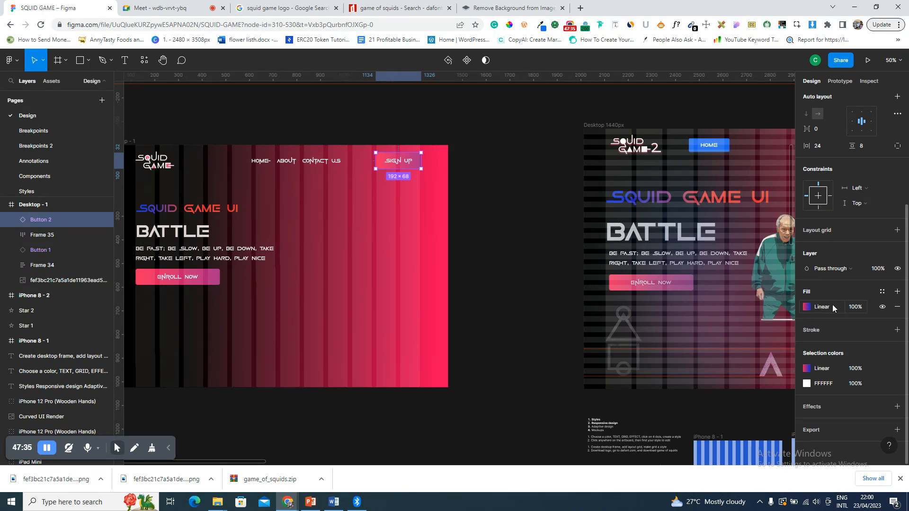
key(shift+2)
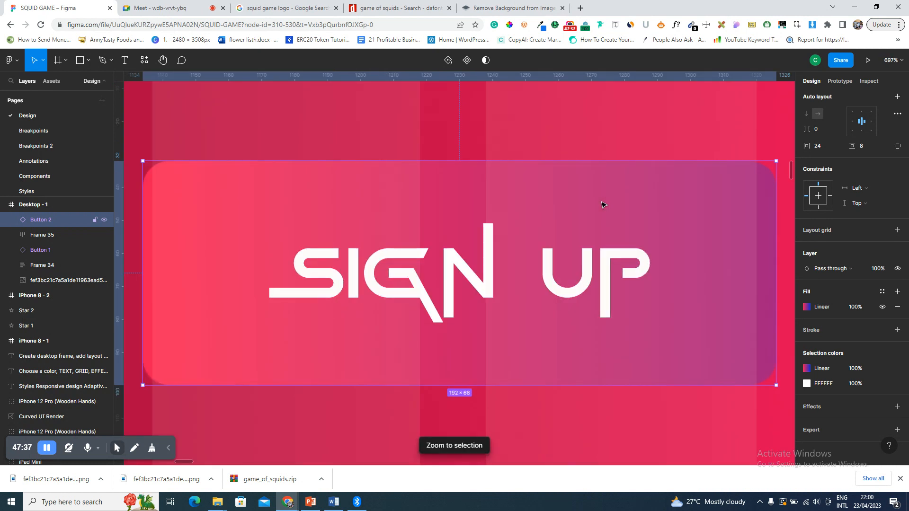
key(ctrl+minus)
key(ctrl+minus)
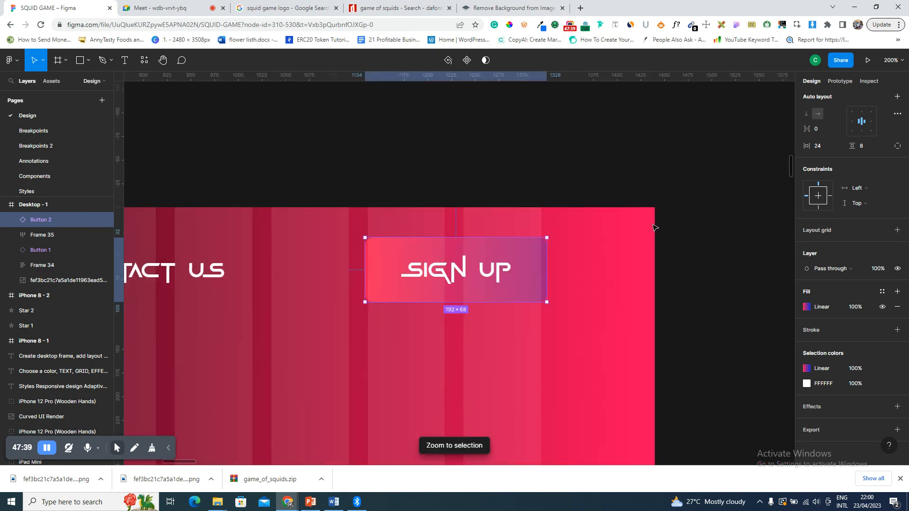
key(Left)
key(Left)
key(Left)
key(Left)
key(Left)
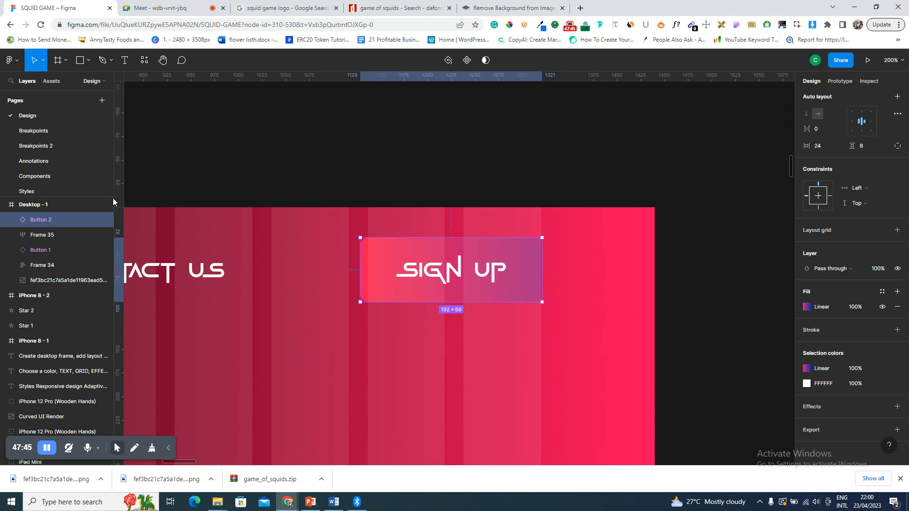
- Compare the Desktop - 1 frame with the header, hero text and character images of the finished Desktop 1440px design
click(76, 206)
key(shift+2)
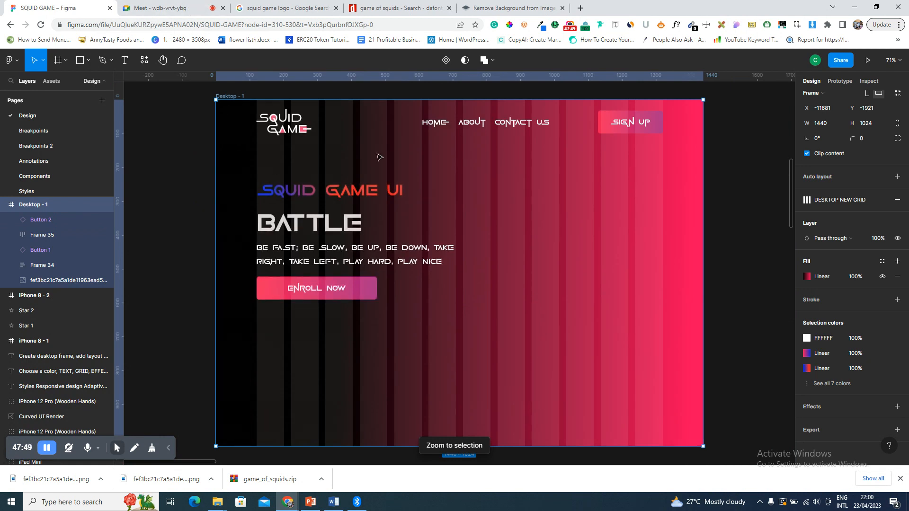
click(187, 9)
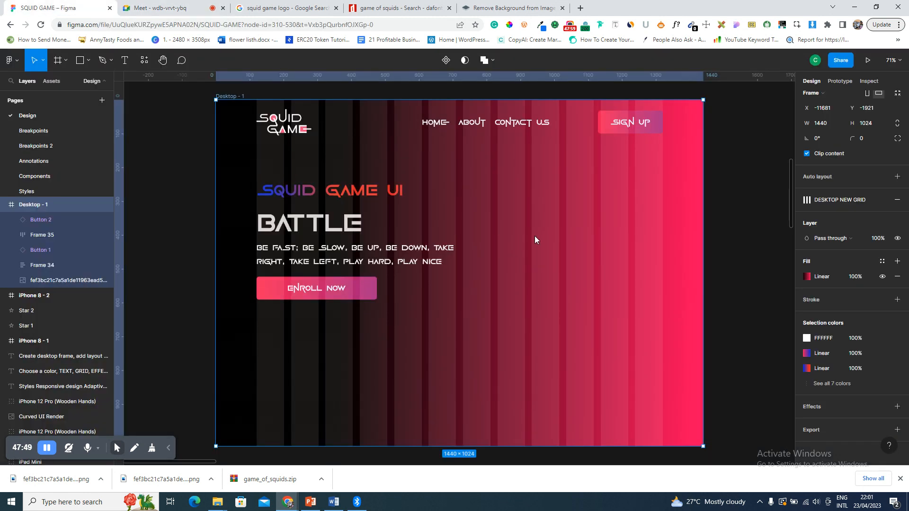
scroll(535, 236, right, 10)
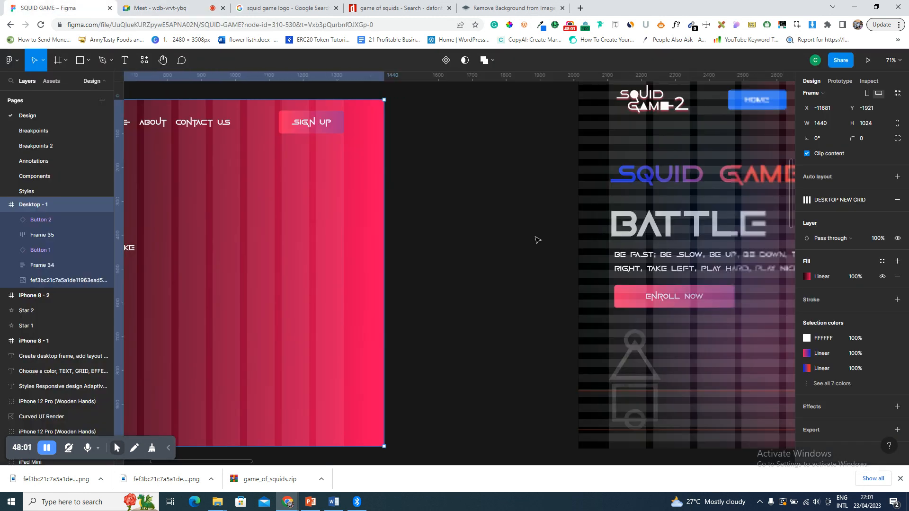
scroll(538, 240, right, 12)
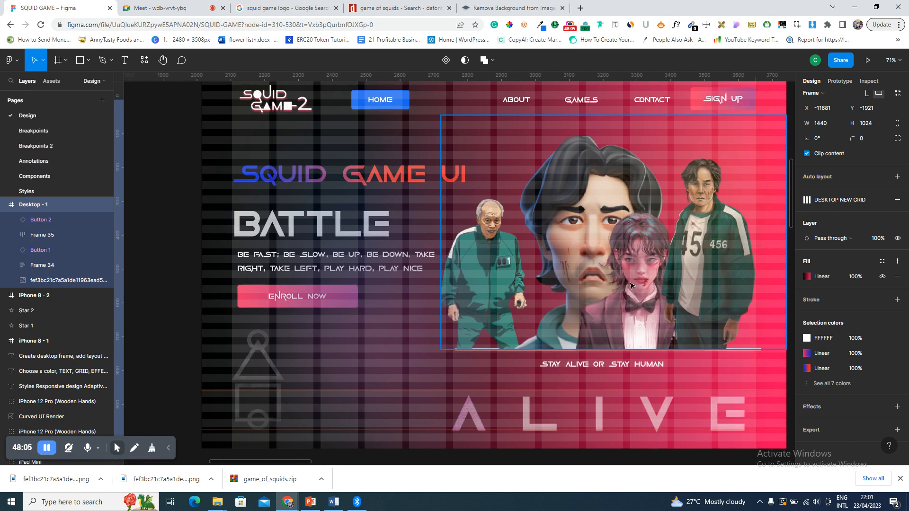
scroll(348, 307, left, 3)
scroll(348, 307, left, 2)
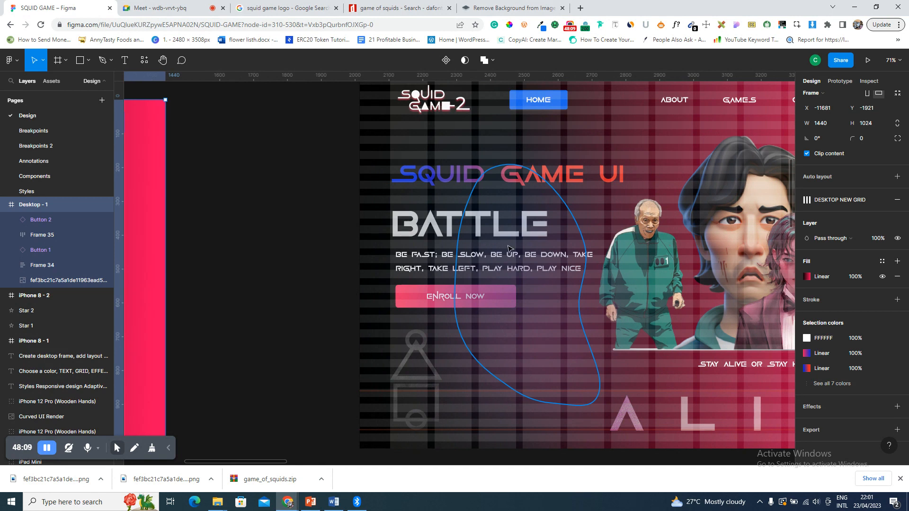
scroll(507, 248, left, 10)
scroll(507, 249, left, 5)
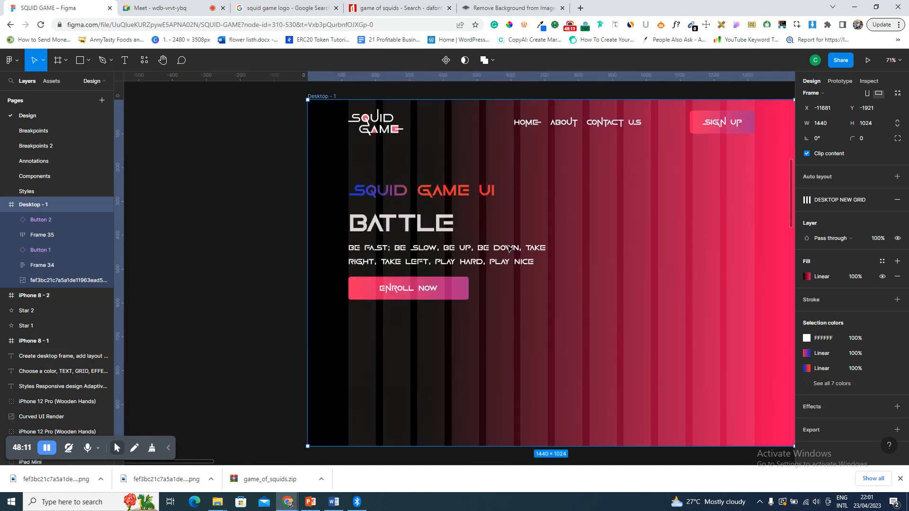
- Switch to the Google Meet call, present the entire screen and hide the screen-sharing notice
click(176, 8)
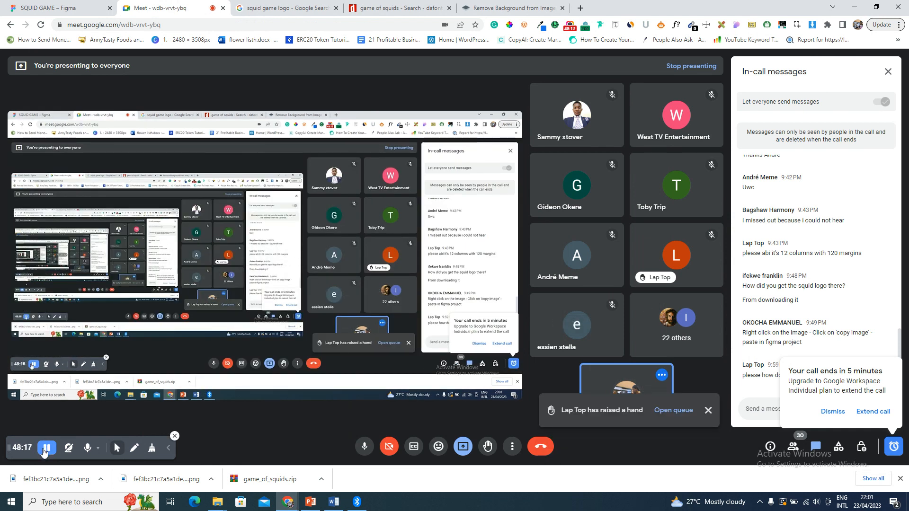
click(45, 448)
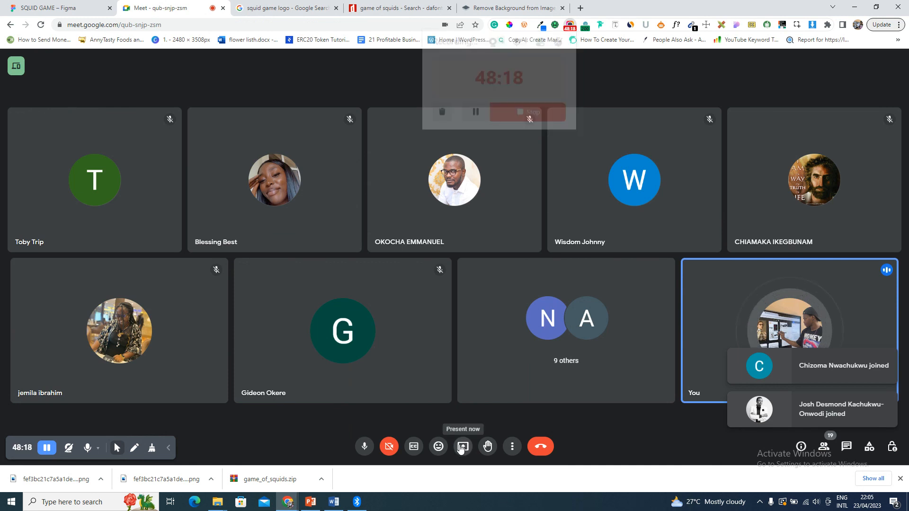
click(464, 446)
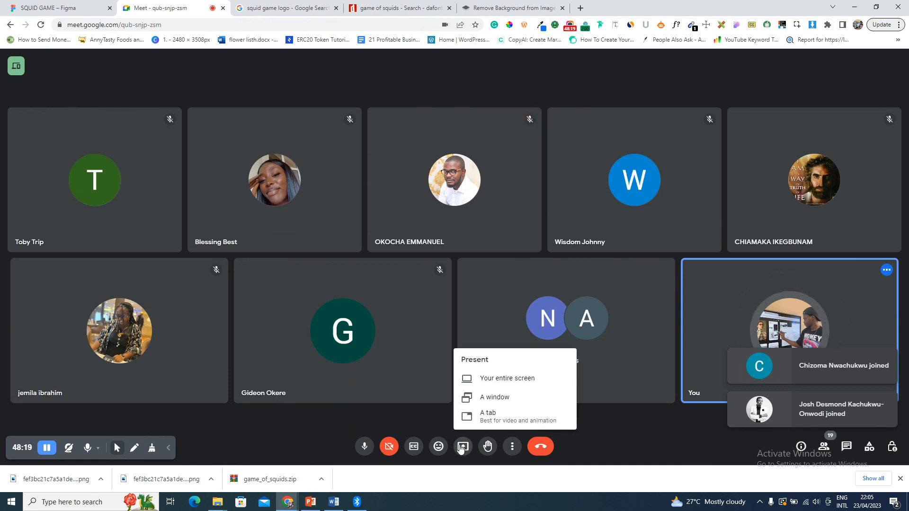
click(495, 385)
click(443, 134)
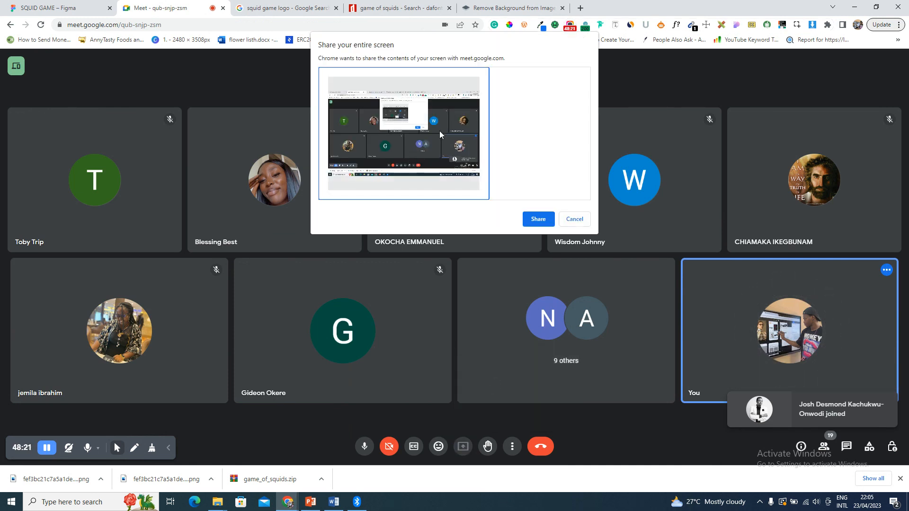
click(539, 219)
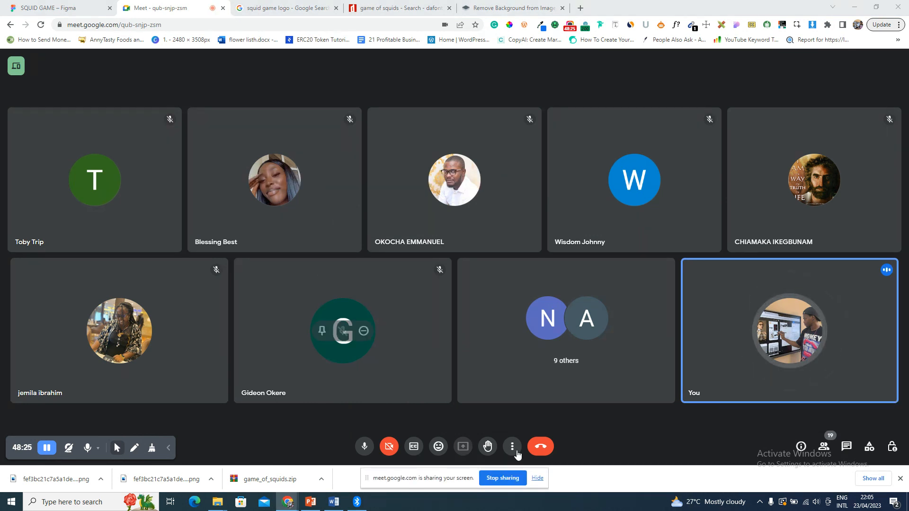
click(534, 482)
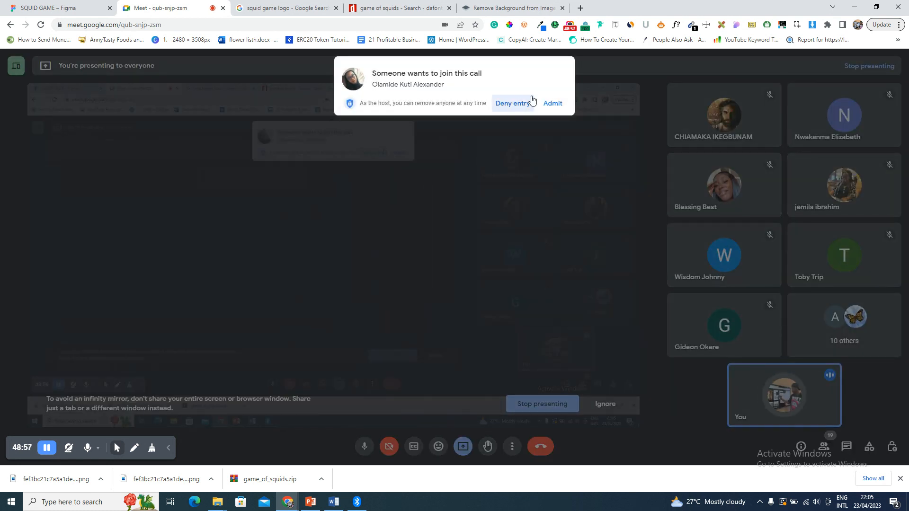
- Admit the waiting participant to the call and ignore the infinity-mirror warning
click(558, 103)
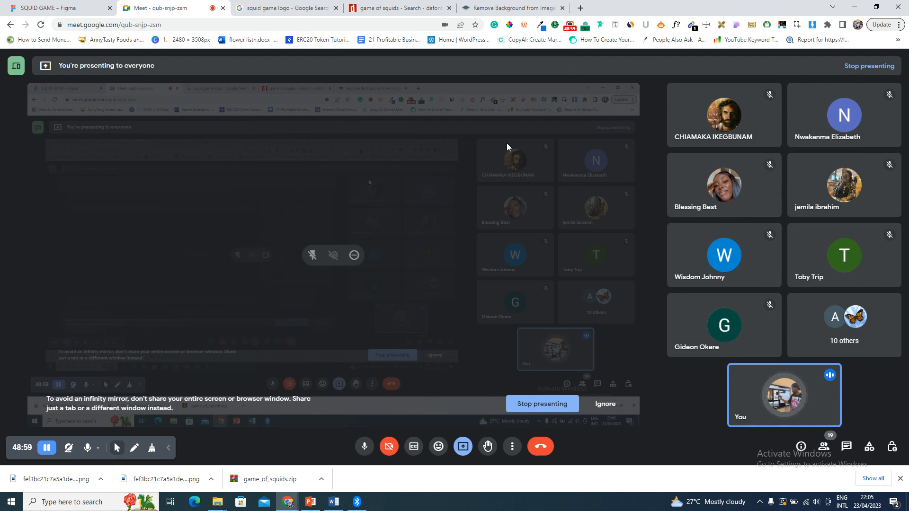
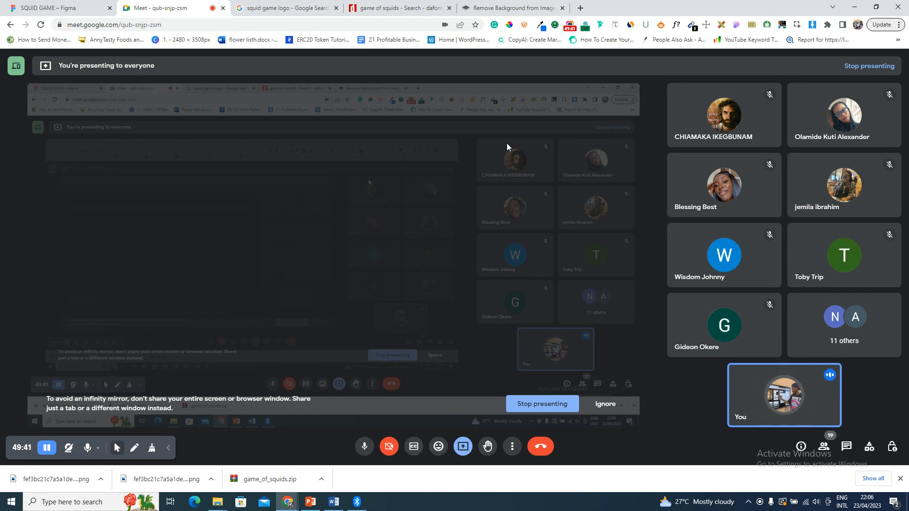
click(615, 403)
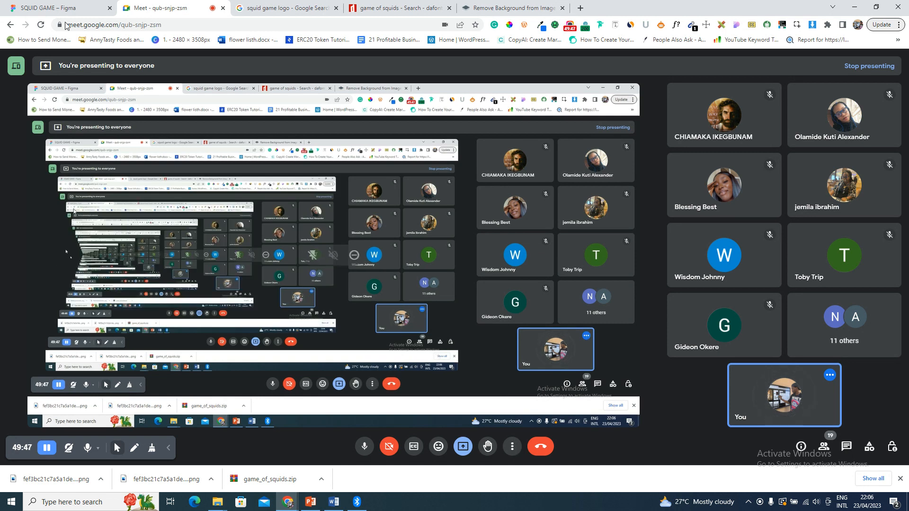
- Switch back to the SQUID GAME file in Figma and close the browser's downloads bar
click(61, 8)
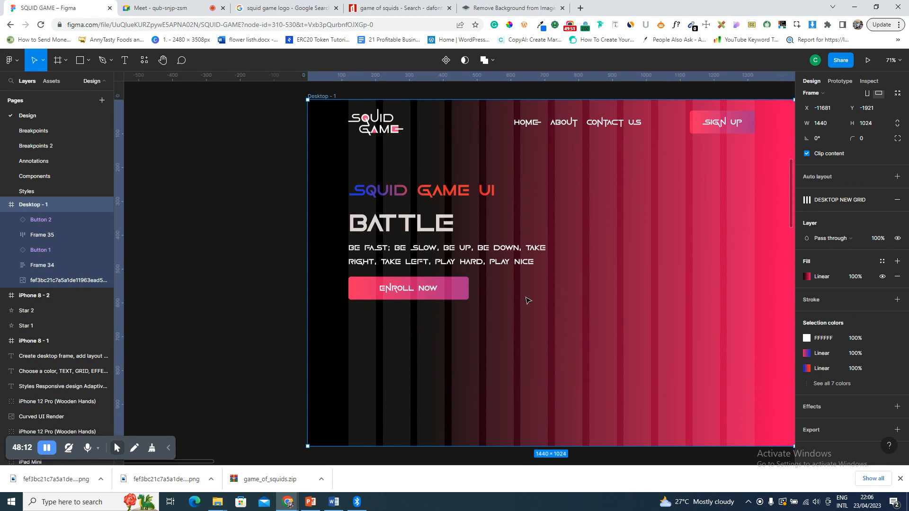
scroll(528, 300, right, 2)
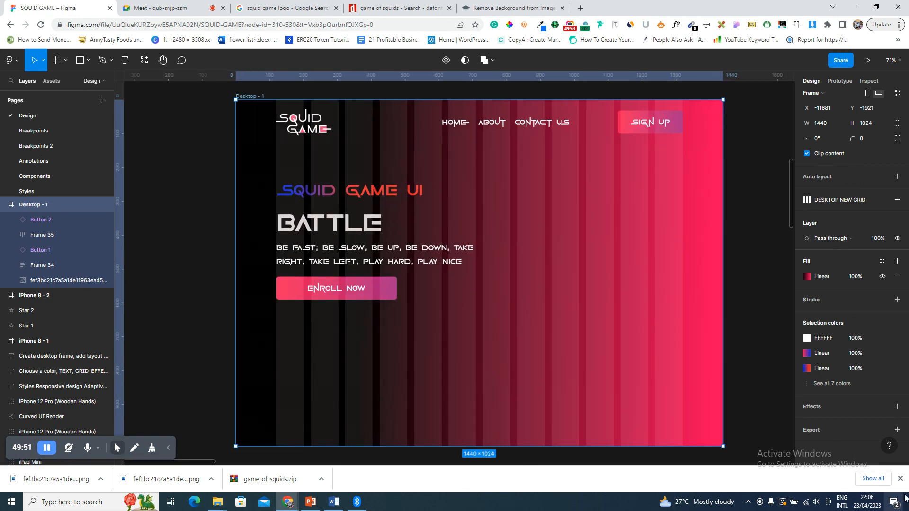
click(900, 479)
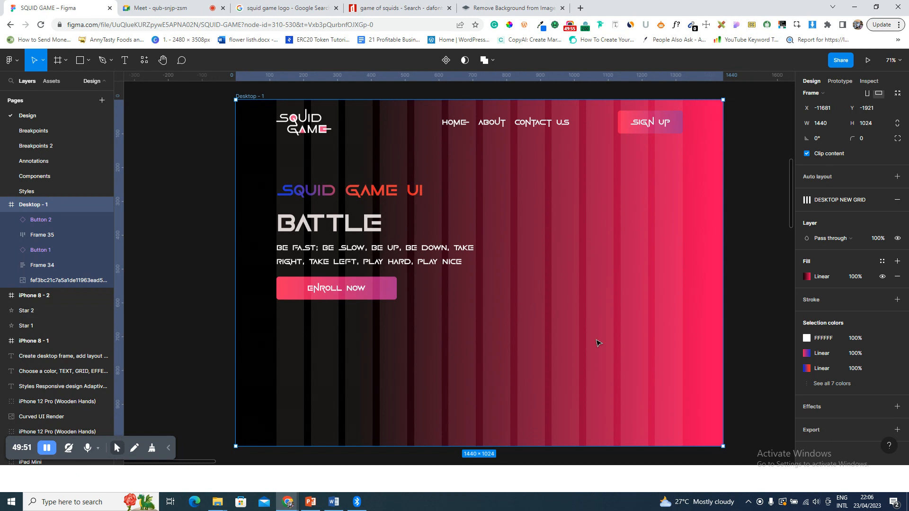
scroll(601, 338, right, 3)
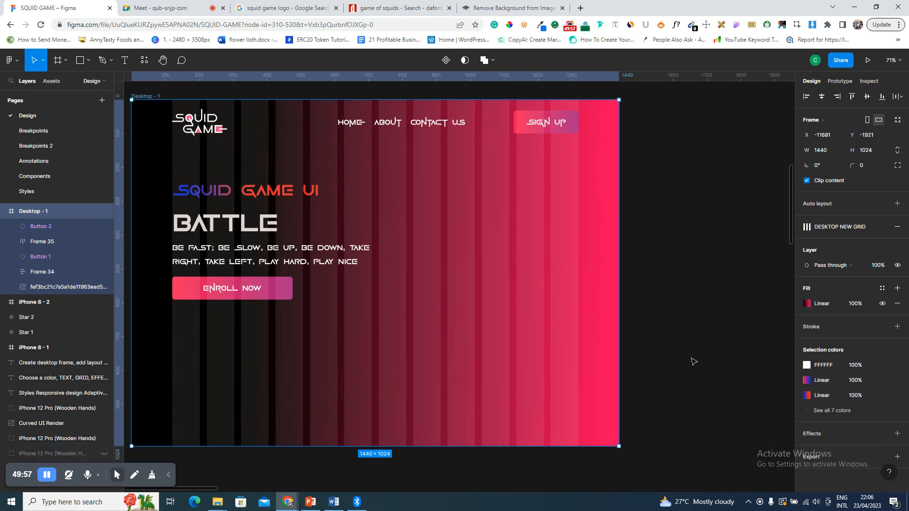
- Switch to the Google Images tab, search for "squid game cartoon" and look through the first results
scroll(693, 362, right, 3)
scroll(693, 362, right, 10)
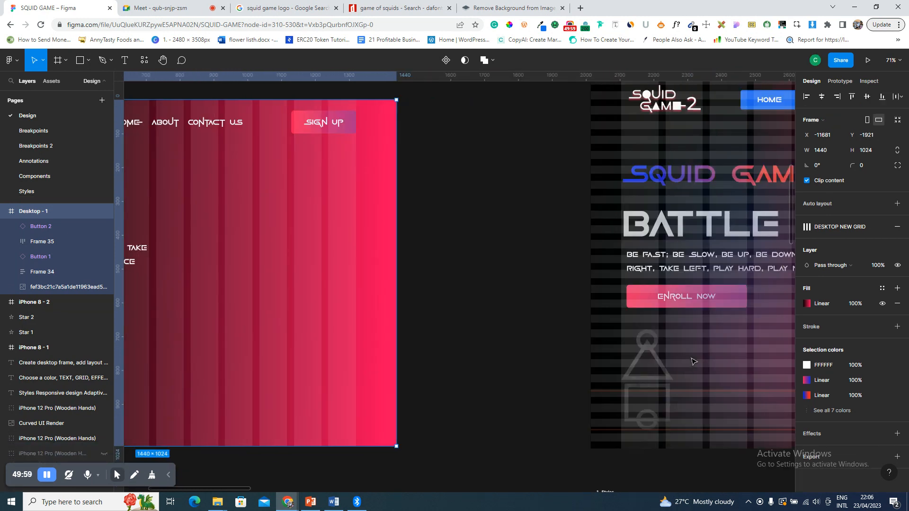
scroll(694, 362, right, 3)
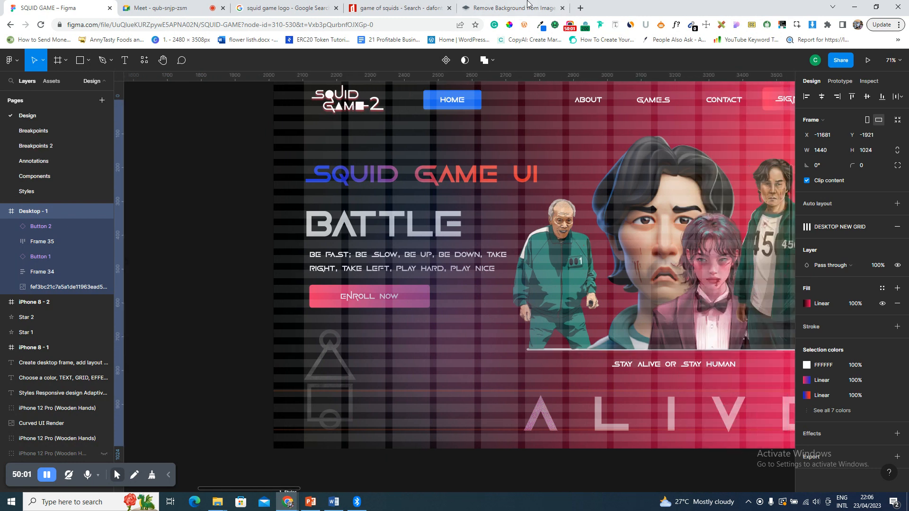
click(258, 8)
click(203, 24)
text(squid game cartoo)
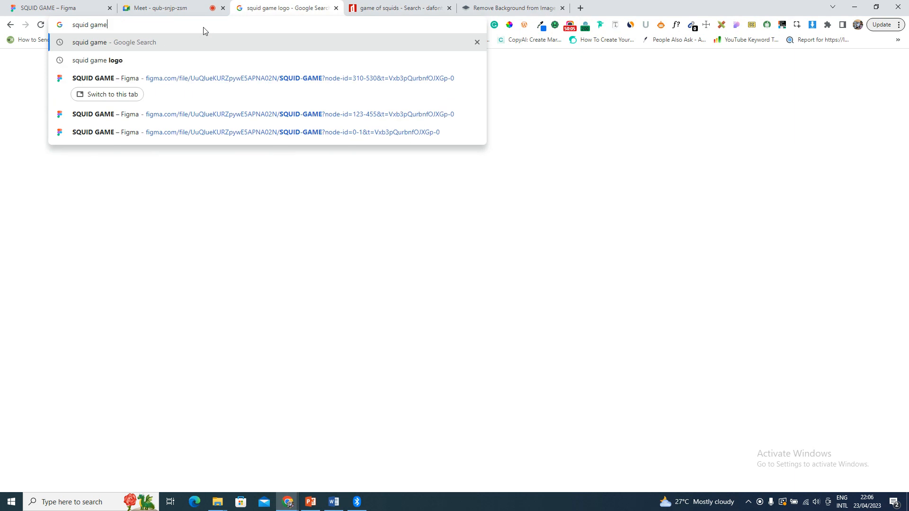
text(n)
key(Return)
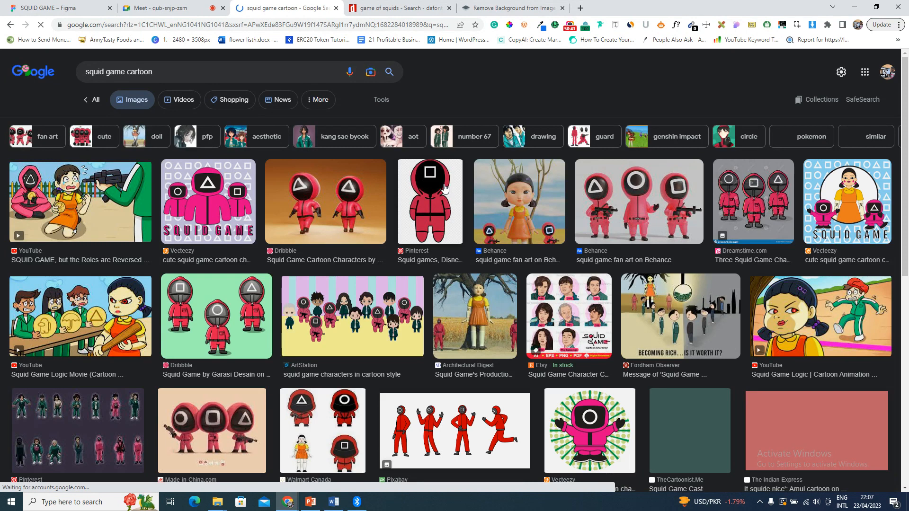
scroll(525, 271, down, 2)
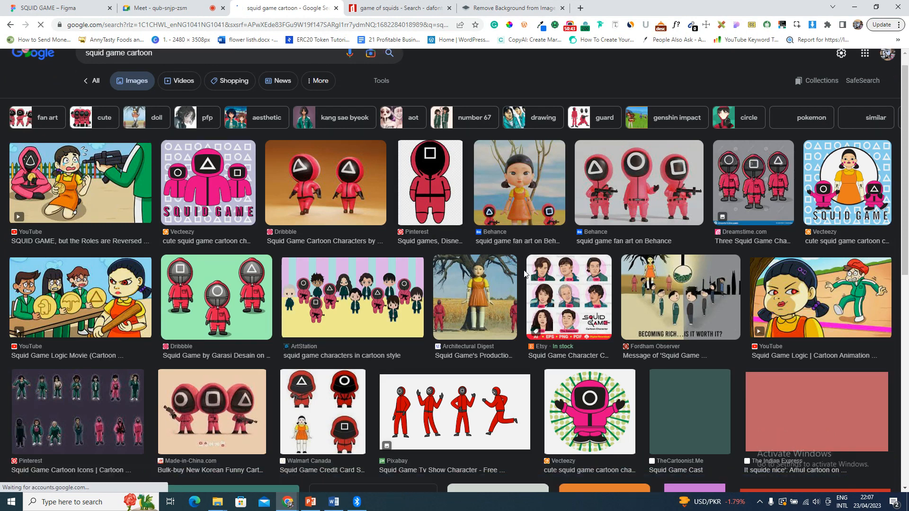
scroll(524, 270, down, 3)
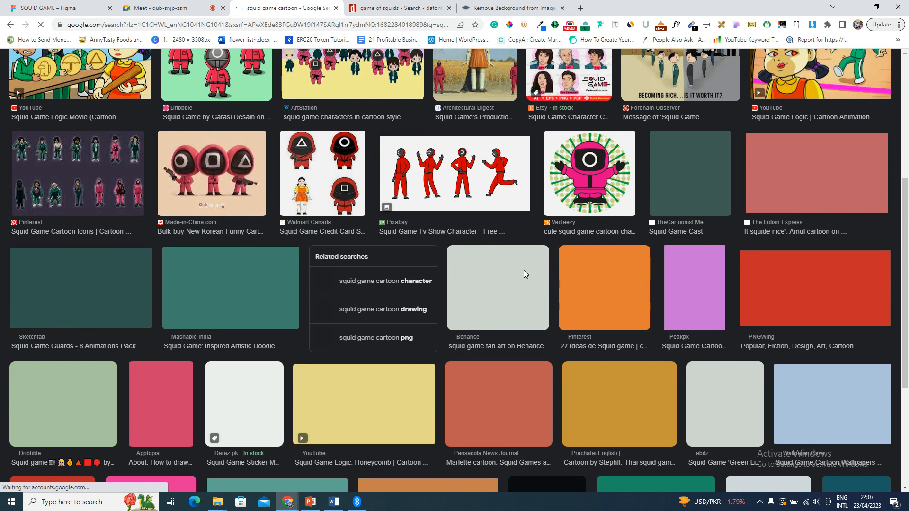
scroll(524, 270, down, 2)
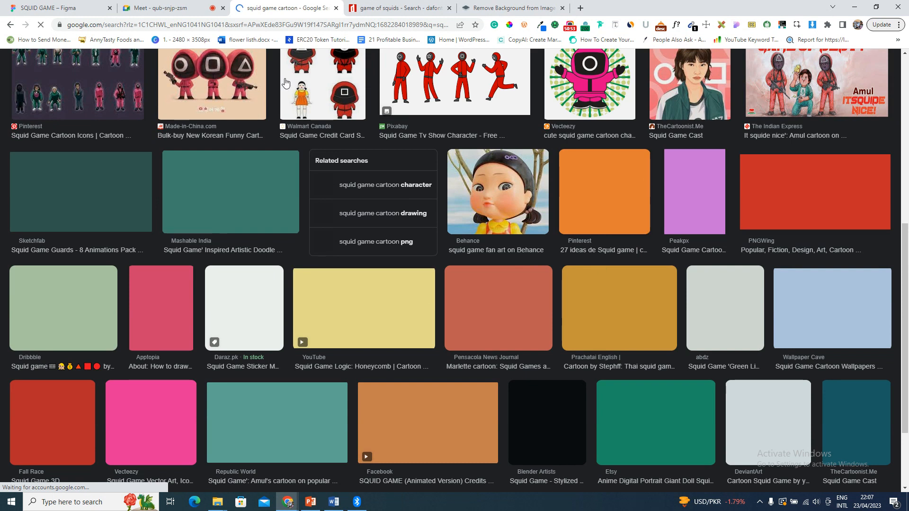
- Switch to the Google Meet call, dismiss the infinity-mirror warning, admit the waiting participant and return to the image results
click(161, 8)
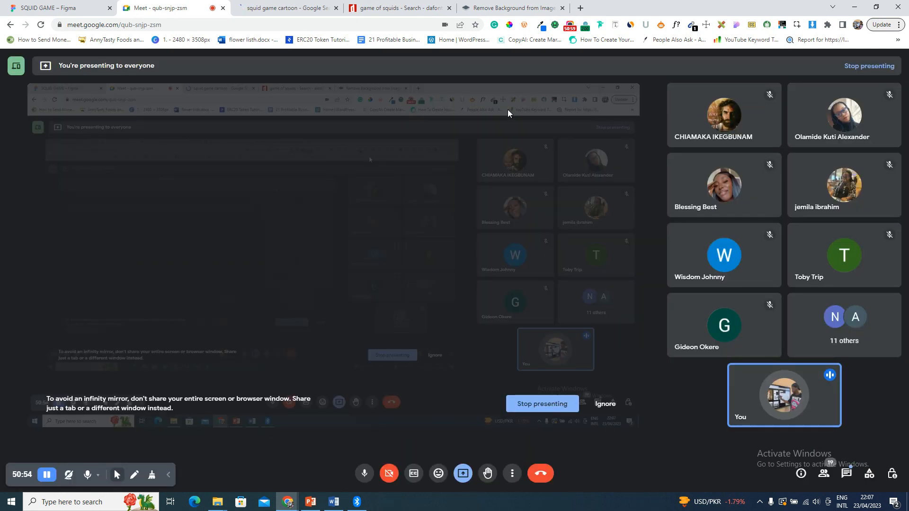
click(606, 403)
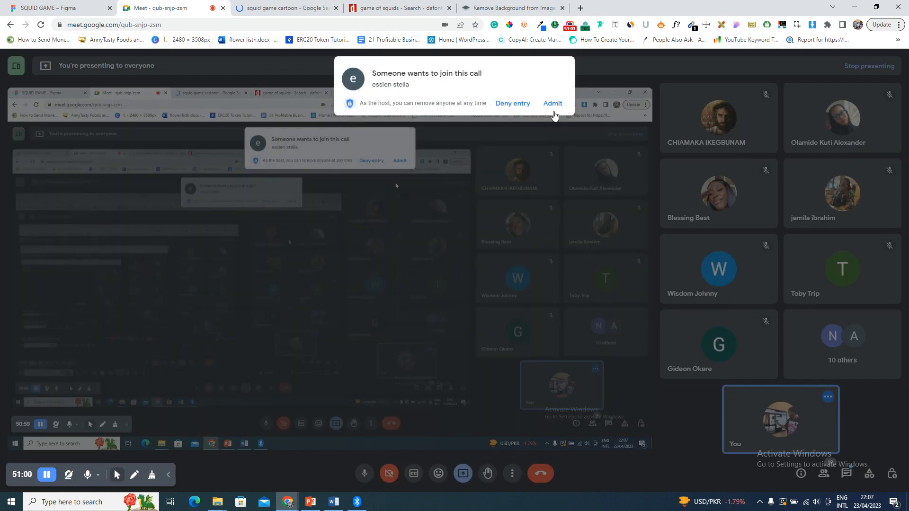
click(552, 103)
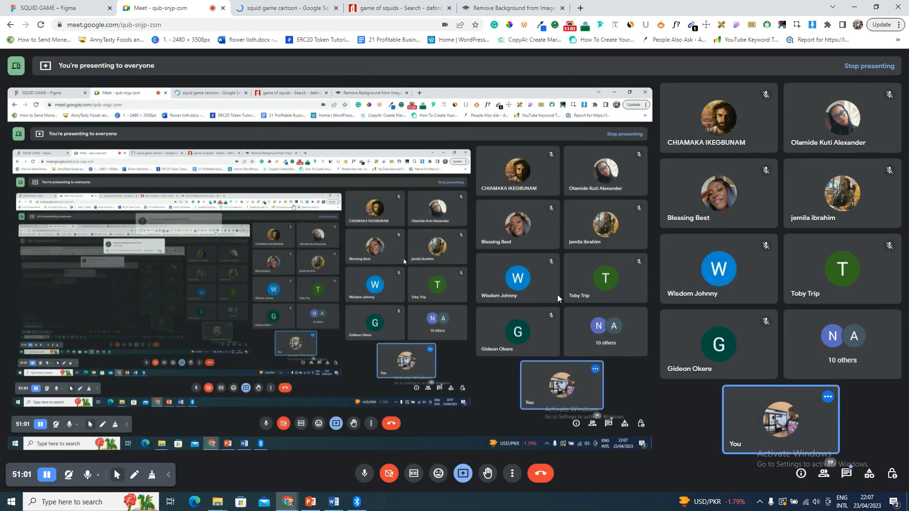
key(ctrl+Tab)
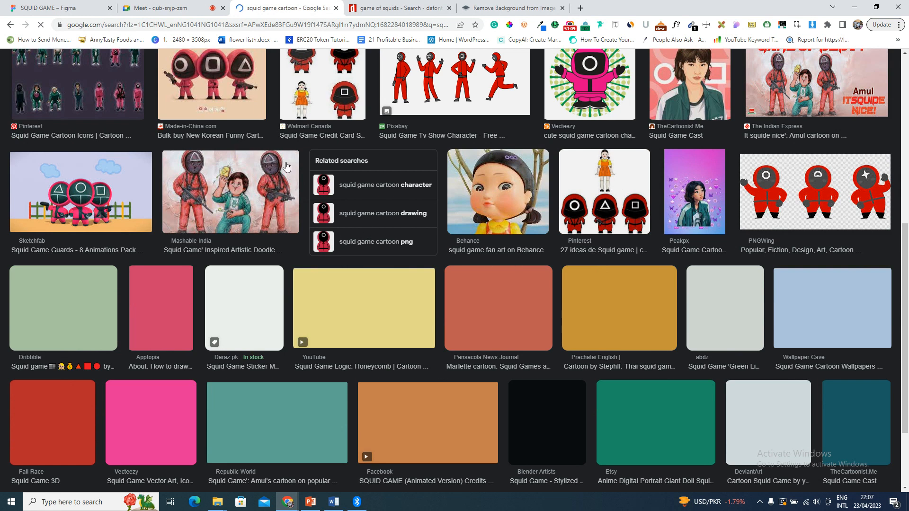
- Examine the squid game cartoon image results for character artwork suitable for the hero section
scroll(330, 275, up, 4)
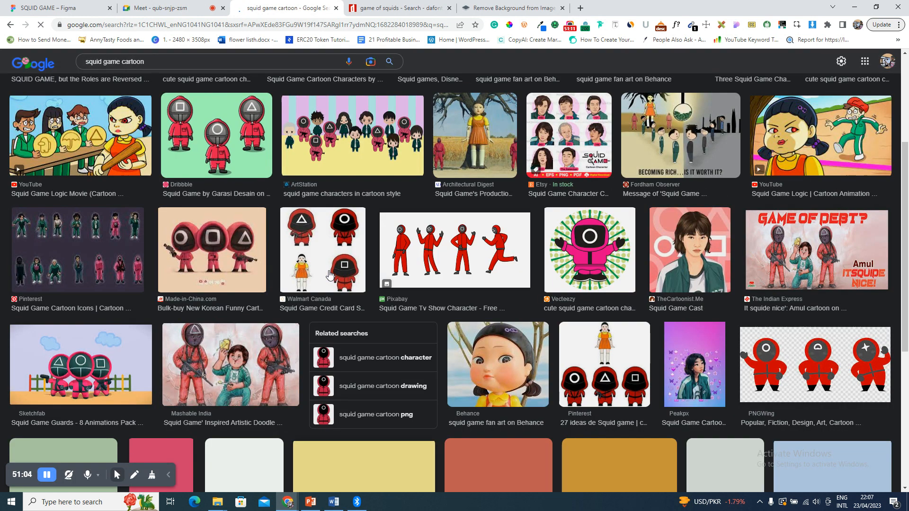
scroll(330, 275, down, 6)
scroll(330, 275, up, 2)
scroll(330, 275, up, 5)
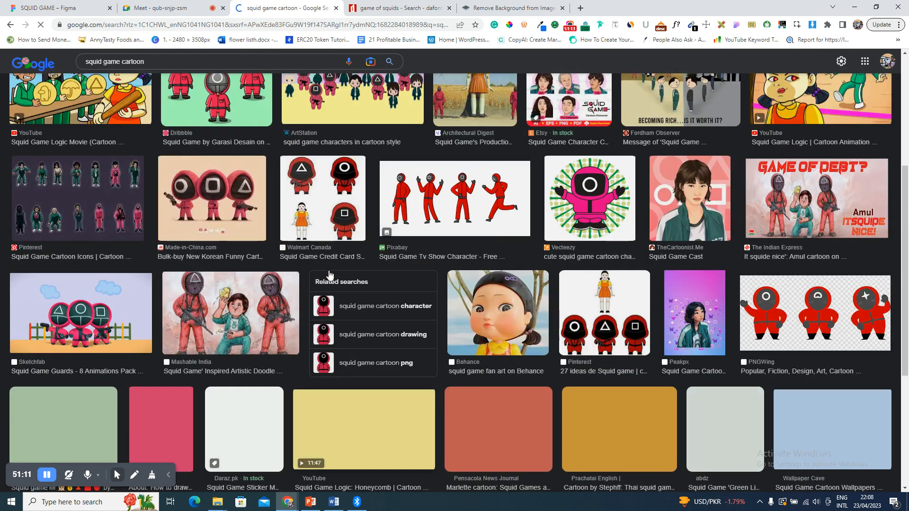
scroll(329, 274, down, 8)
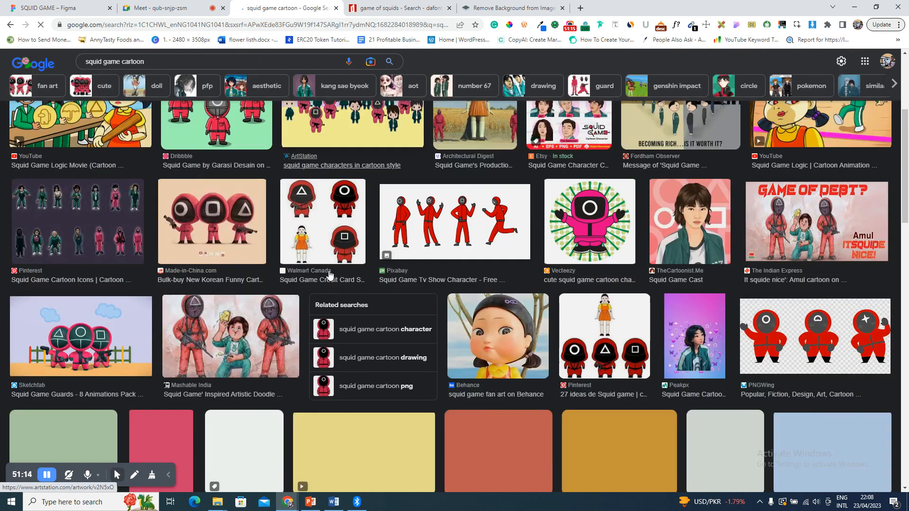
scroll(329, 271, up, 10)
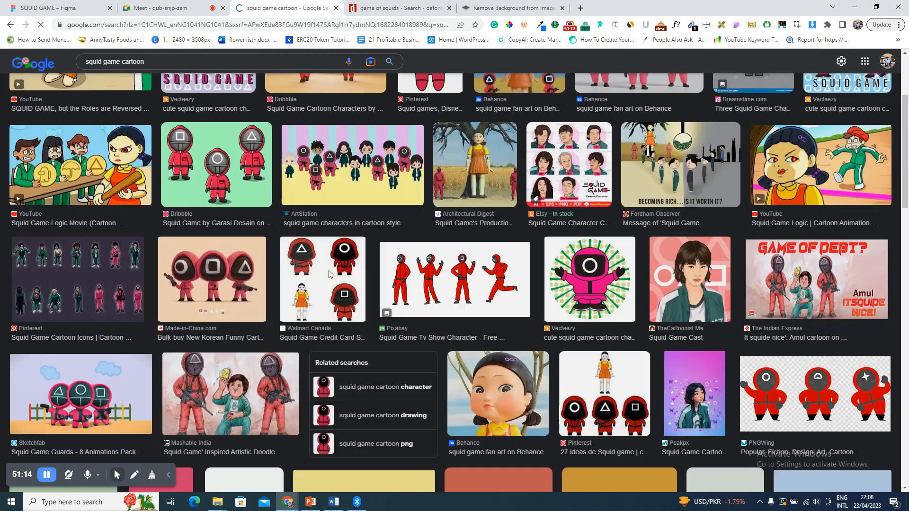
scroll(328, 270, down, 2)
scroll(328, 271, down, 15)
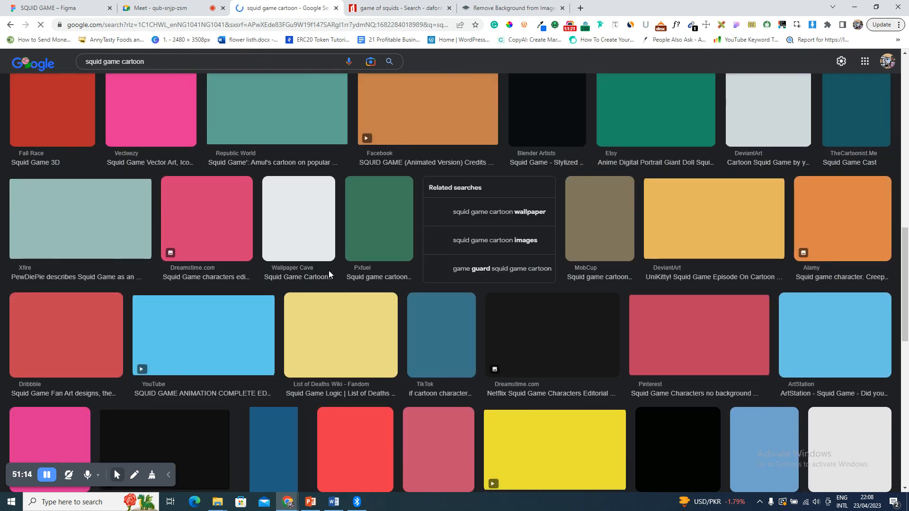
scroll(328, 271, down, 4)
scroll(330, 275, up, 20)
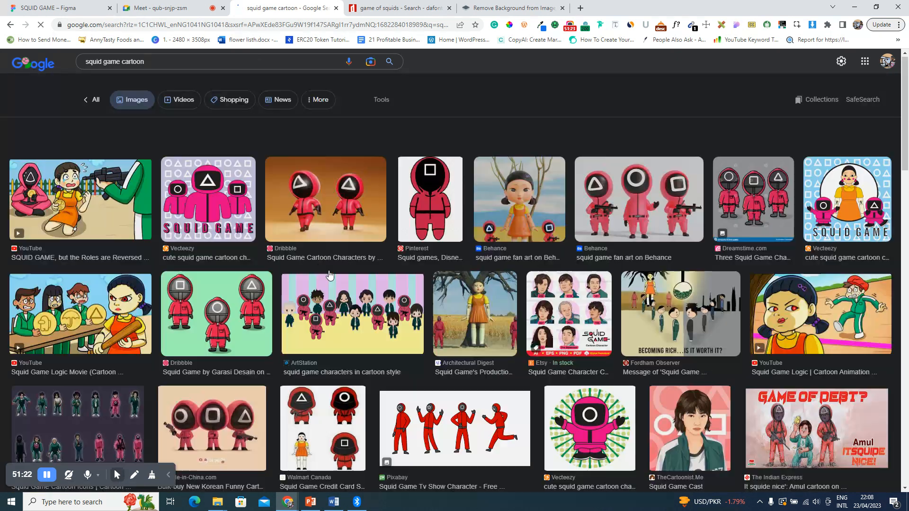
scroll(507, 343, down, 9)
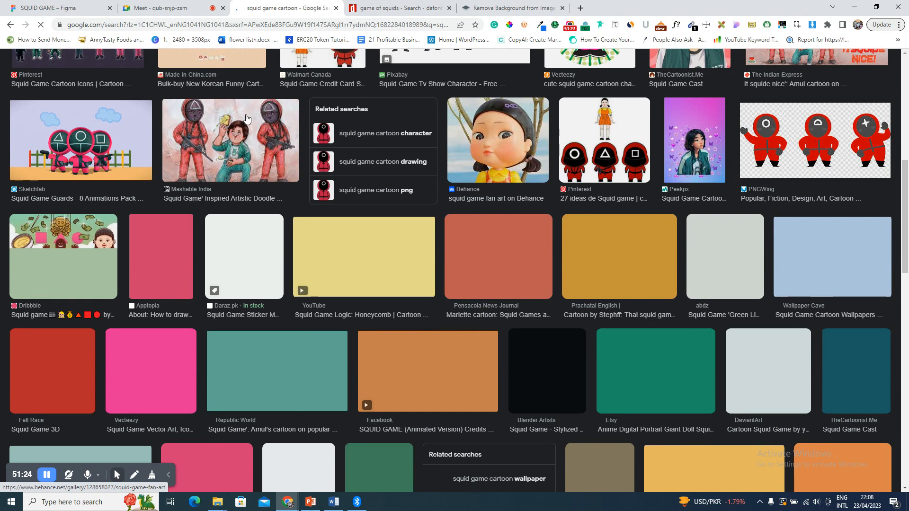
- Switch to the Google Meet call, admit the next waiting participant and go back to the image results
click(169, 8)
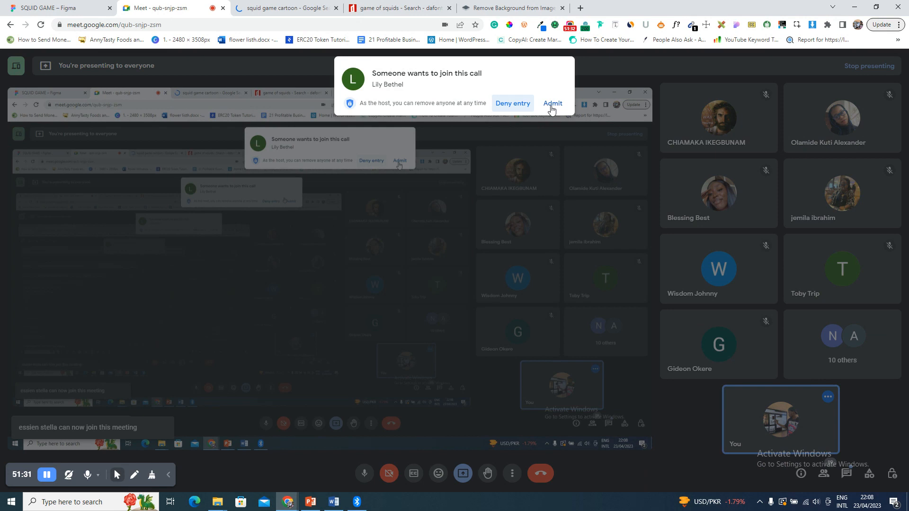
click(552, 109)
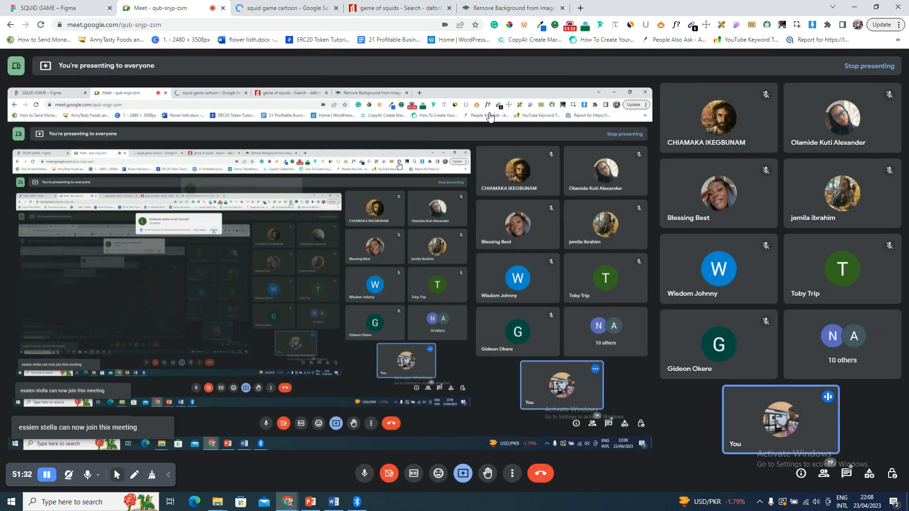
click(284, 8)
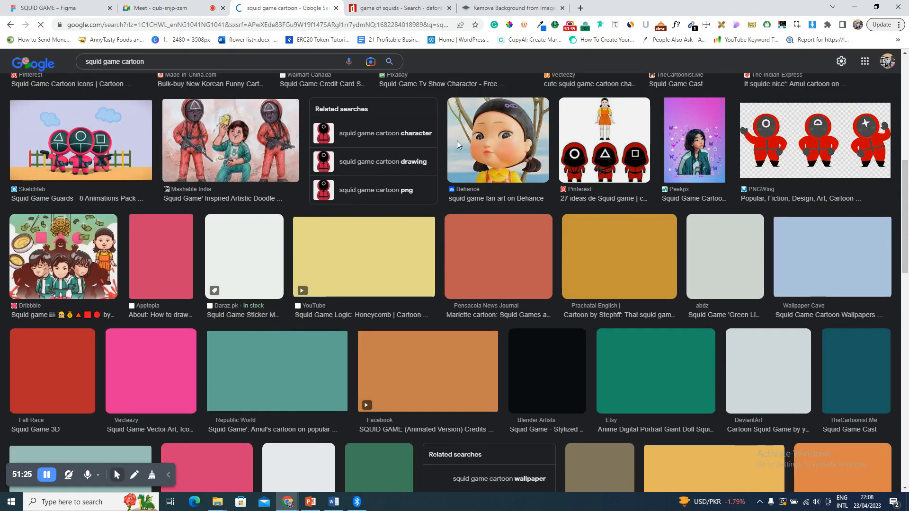
- Look further down the squid game cartoon results for more character illustrations
scroll(502, 311, down, 2)
scroll(503, 310, down, 2)
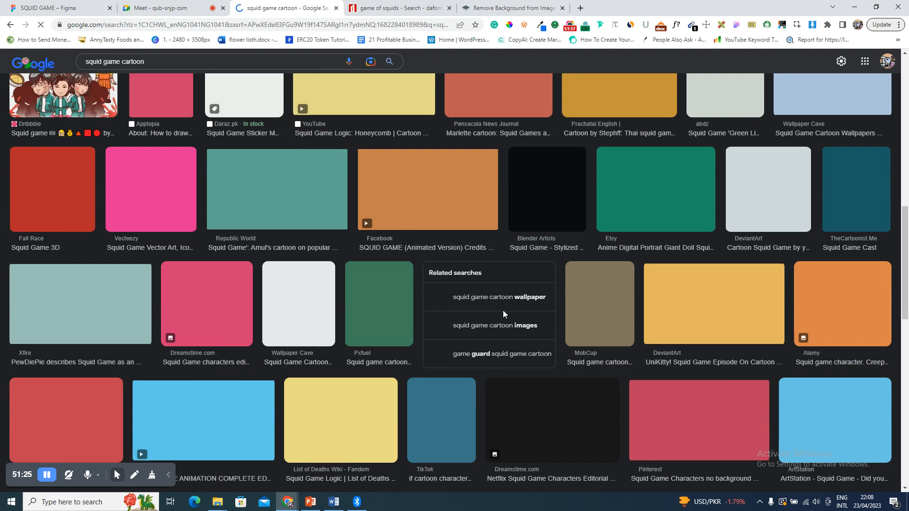
scroll(503, 311, down, 2)
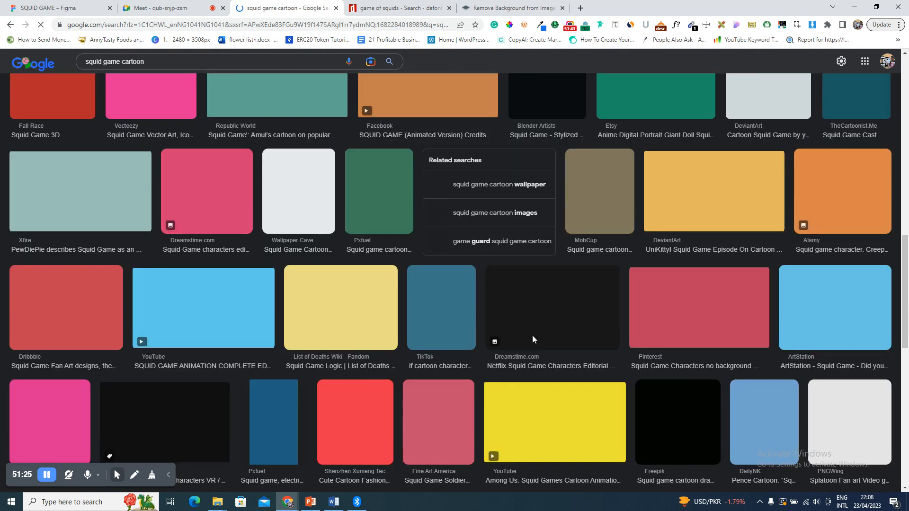
scroll(532, 335, down, 5)
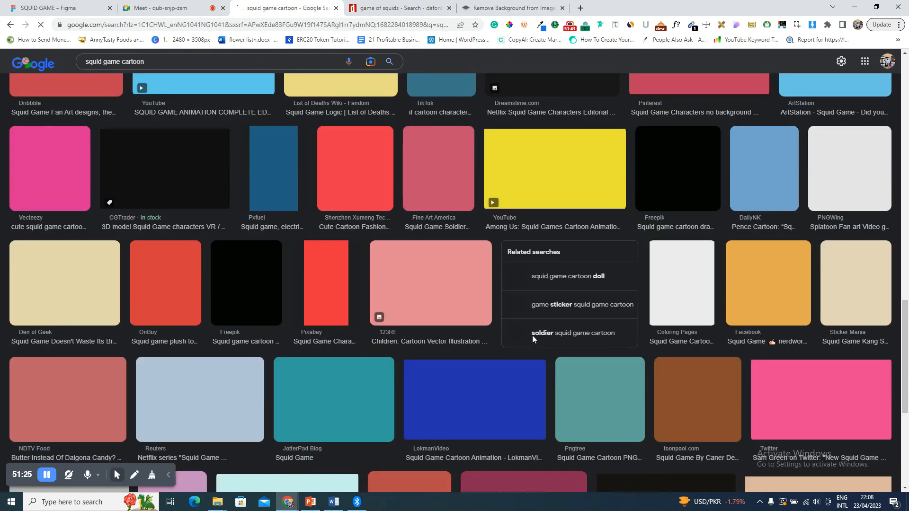
scroll(532, 336, up, 10)
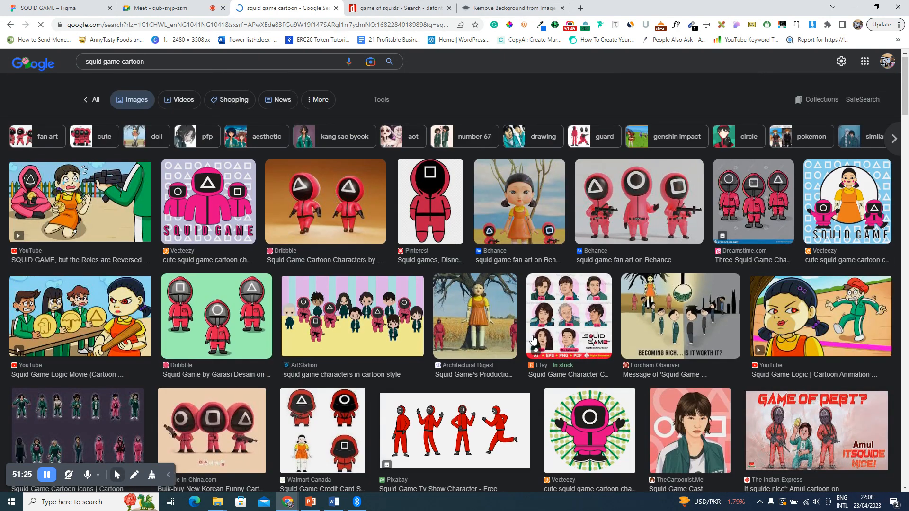
scroll(420, 317, down, 8)
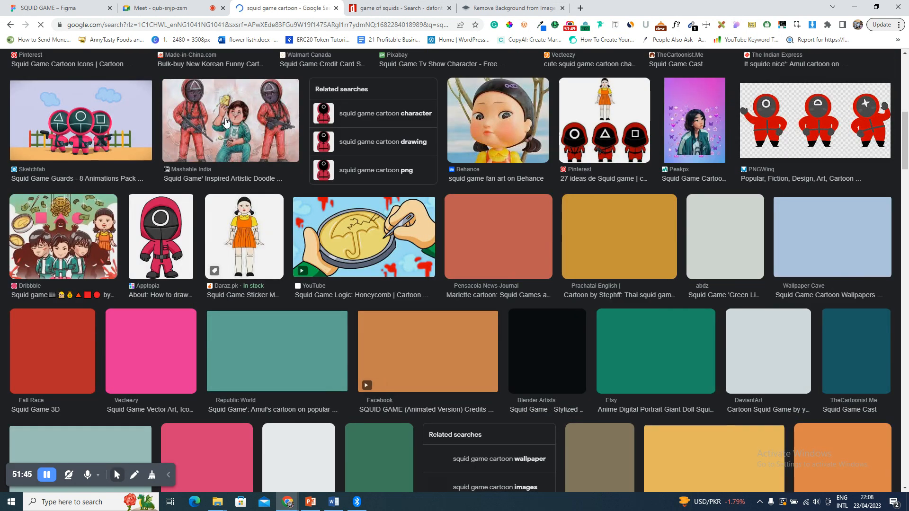
- Switch to the SQUID GAME file in Figma and copy the Hero Image group from the finished Squid Game 2 desktop frame
click(55, 6)
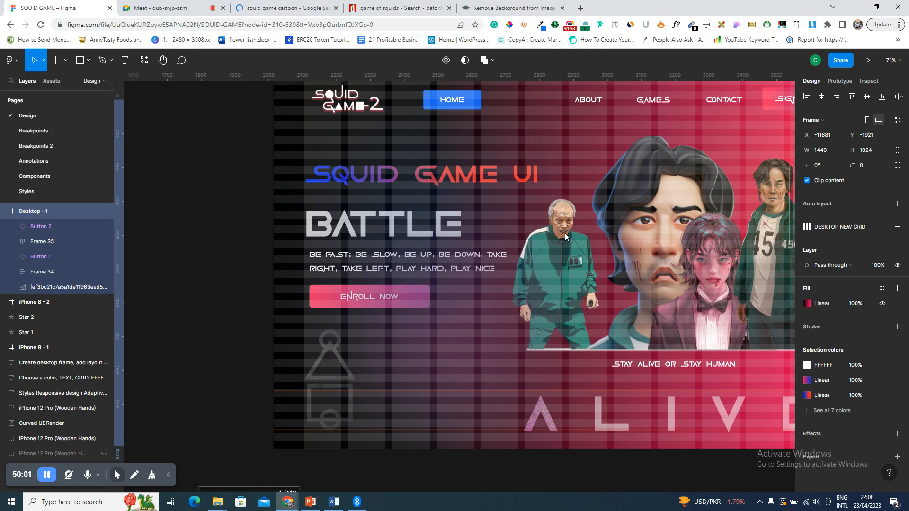
click(574, 258)
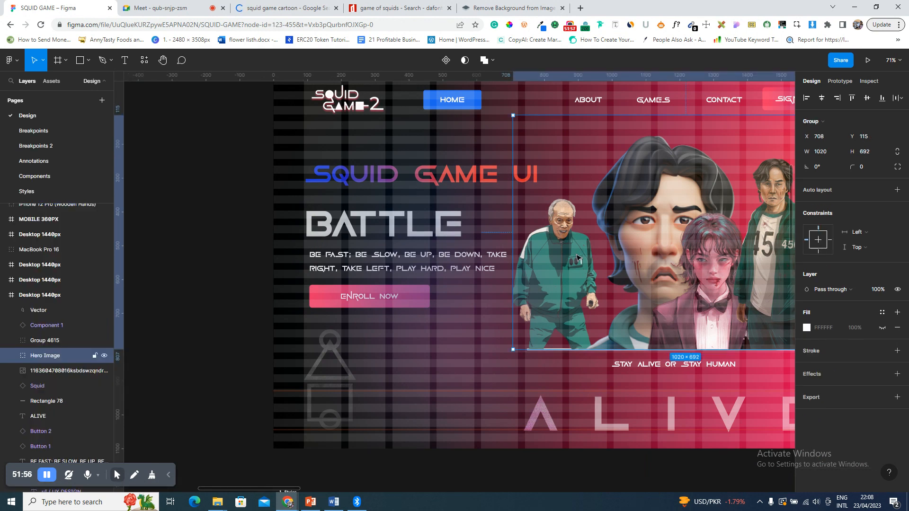
scroll(577, 258, right, 5)
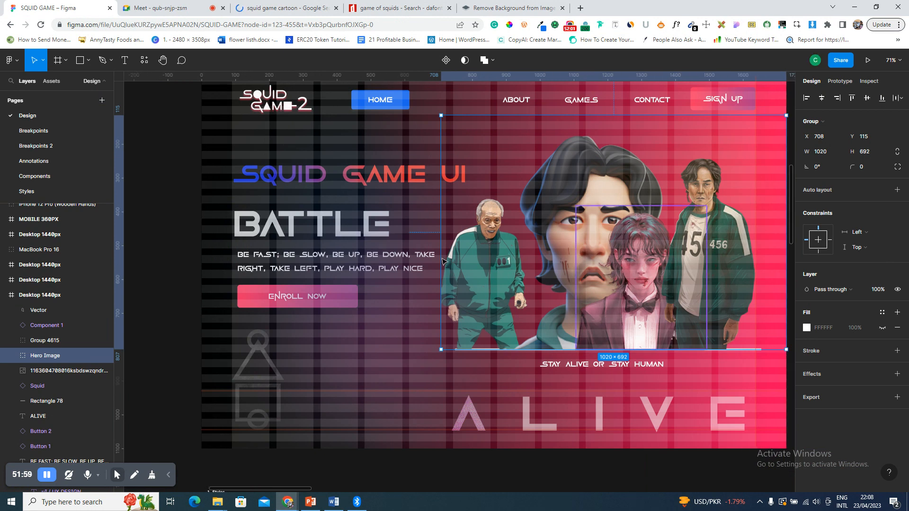
- Paste the copied Hero Image group into the Desktop - 1 frame
scroll(442, 260, left, 15)
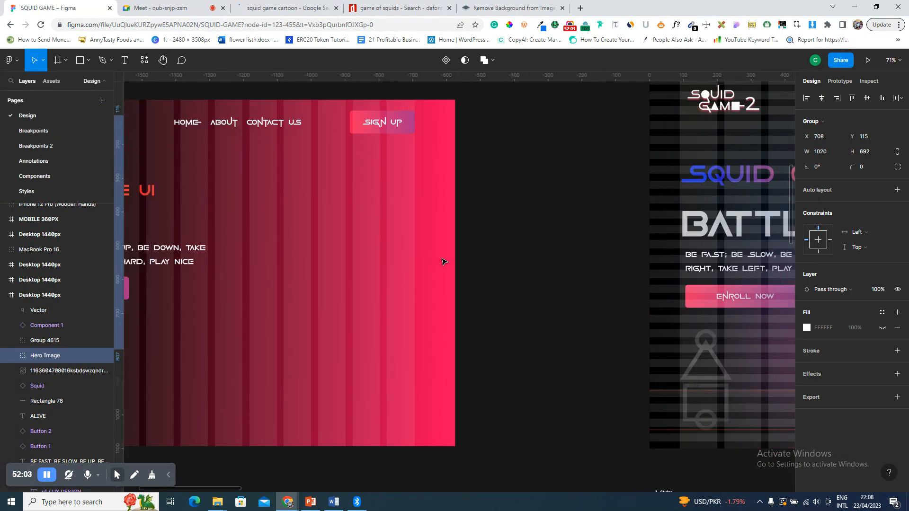
scroll(443, 261, left, 4)
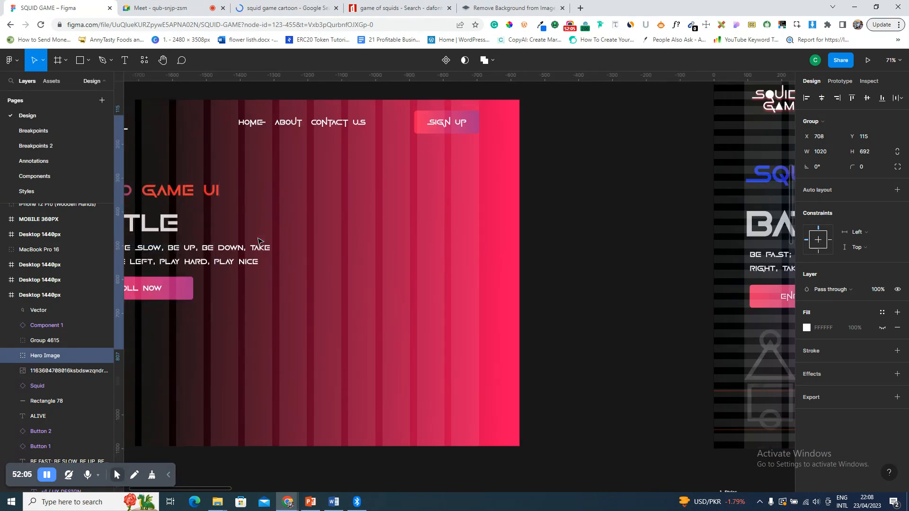
scroll(258, 217, left, 2)
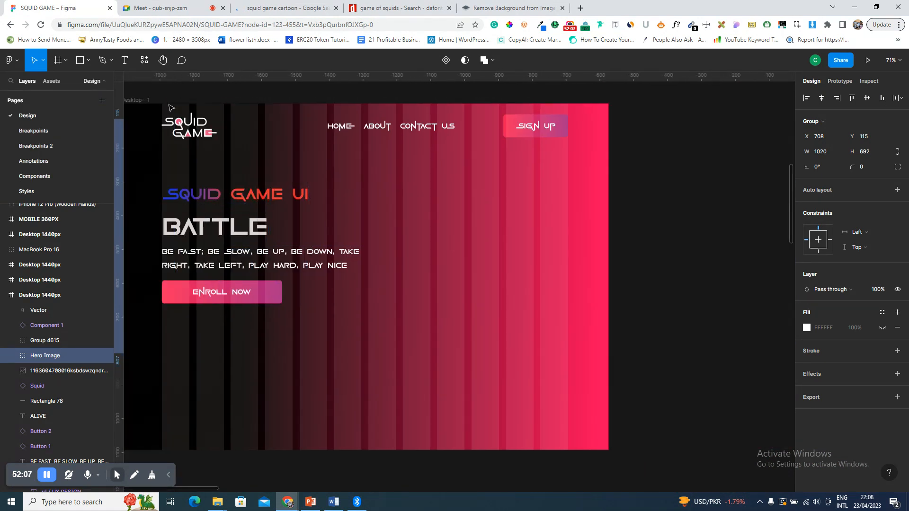
click(144, 106)
key(shift+2)
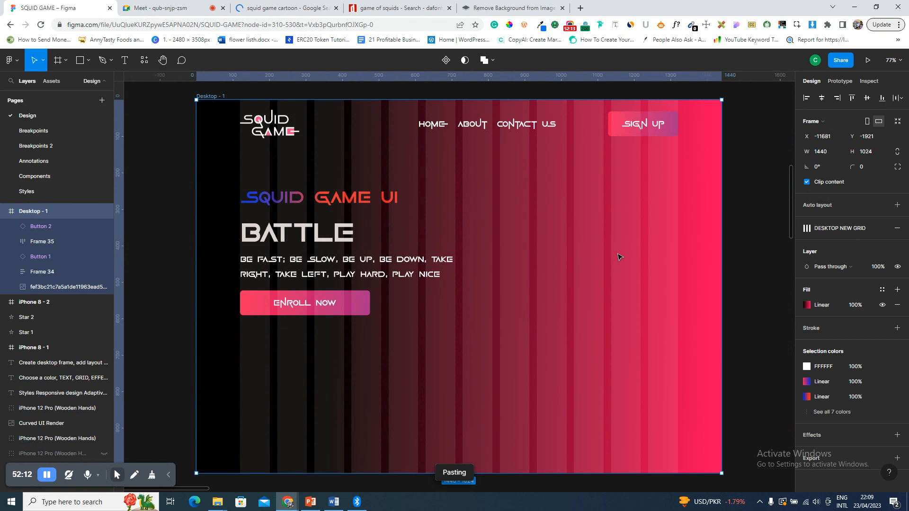
key(ctrl+v)
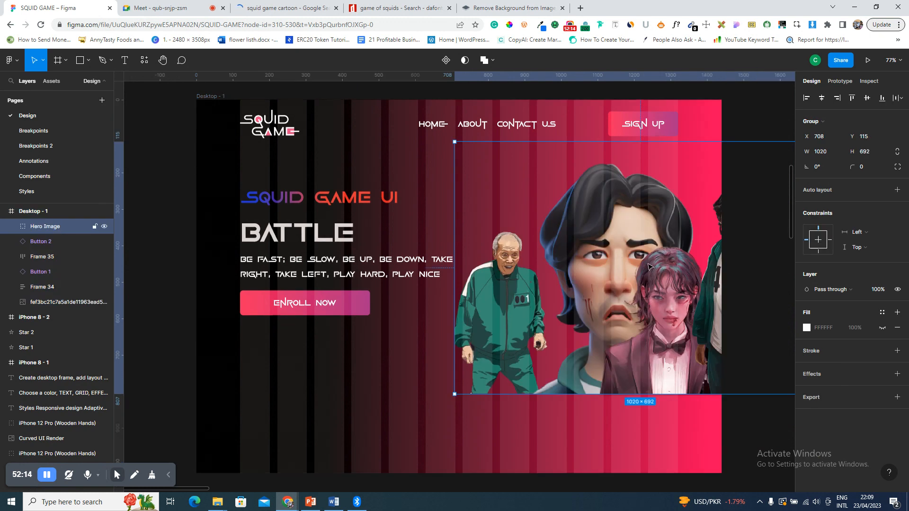
- Move the Hero Image group inside Desktop - 1 to about X 395, Y 71
drag(649, 266, 544, 243)
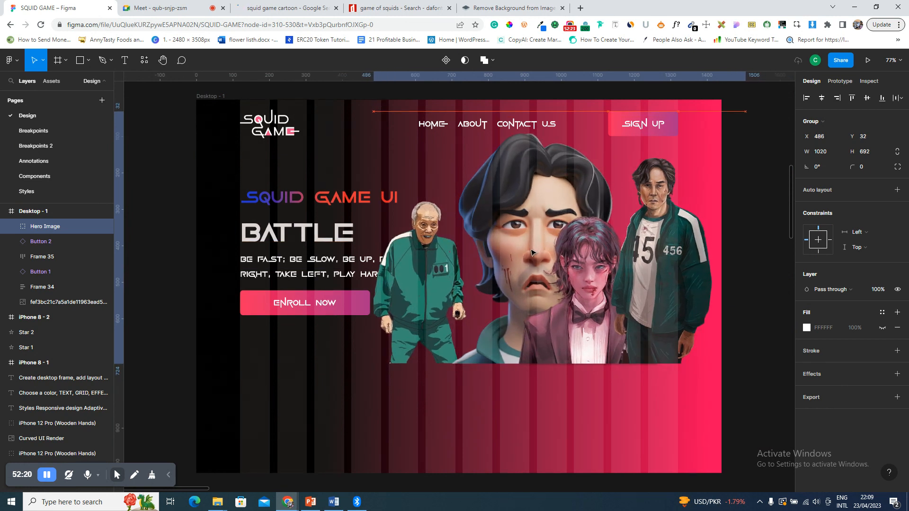
key(ctrl+z)
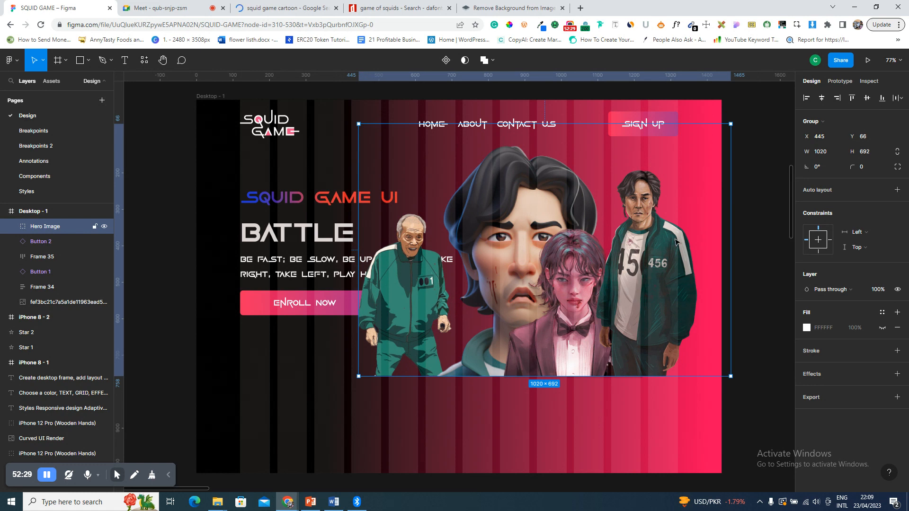
drag(636, 254, 628, 254)
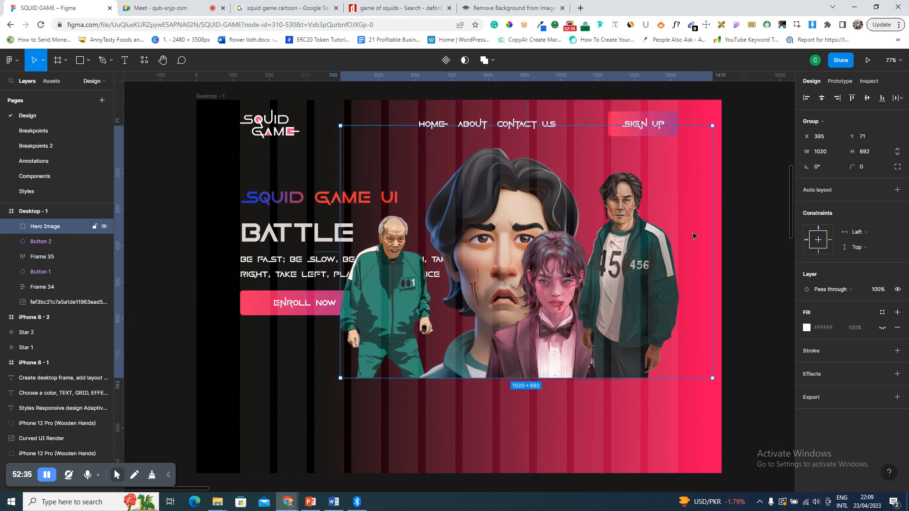
- Switch to the Google Meet call, admit the waiting participant and open the squid game cartoon image results
click(168, 8)
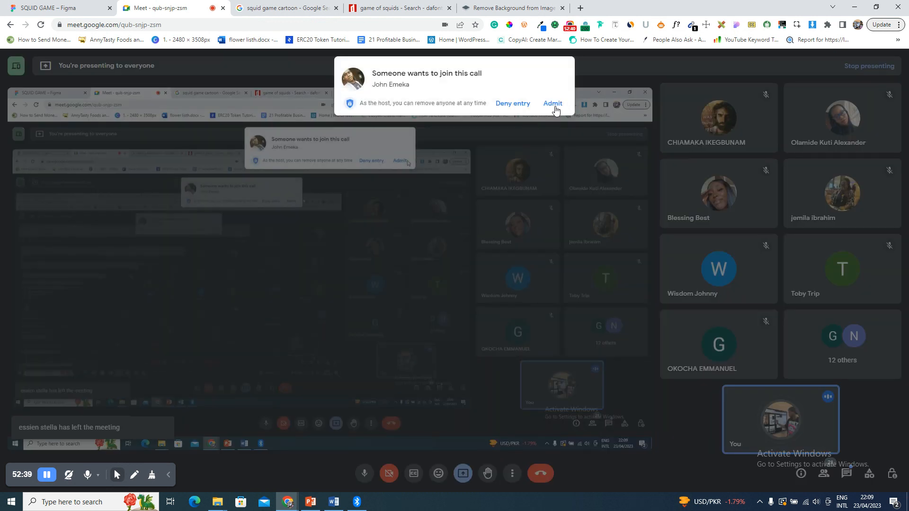
click(550, 104)
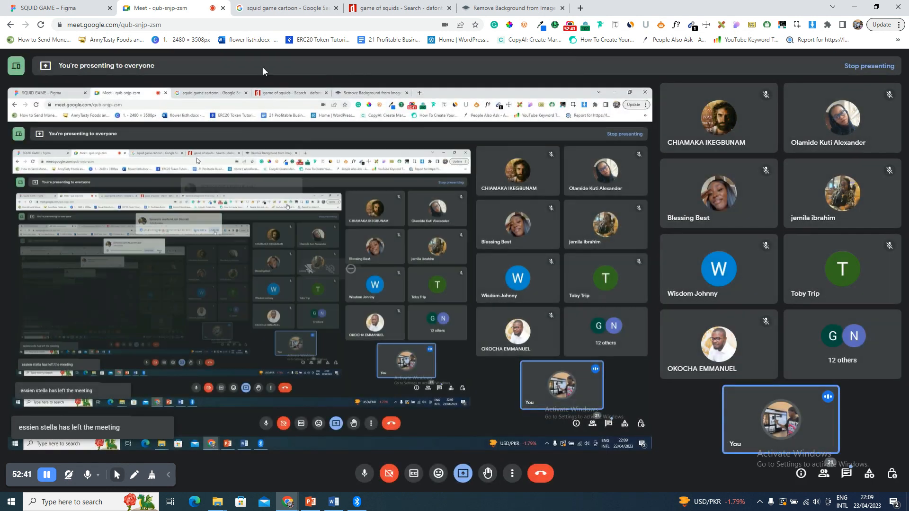
click(273, 6)
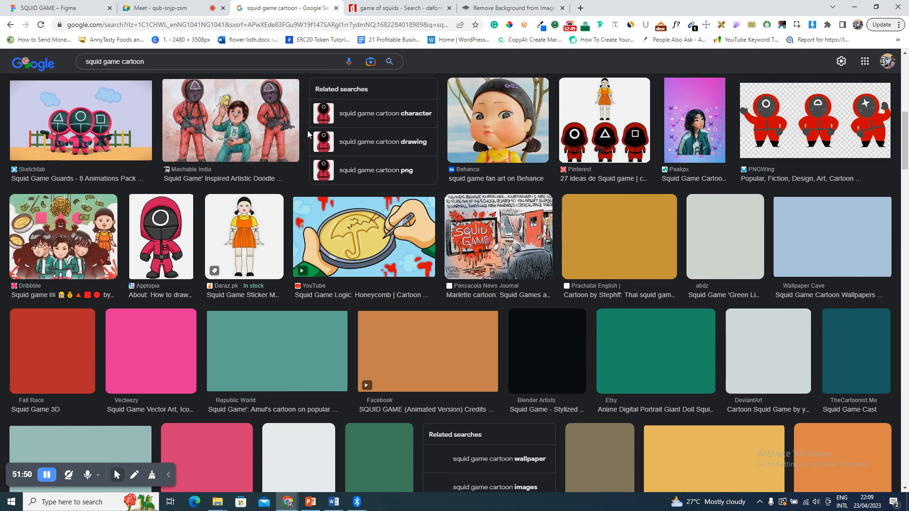
- Browse the squid game cartoon image results for character illustrations like those in the hero image
scroll(307, 129, down, 5)
scroll(385, 248, down, 10)
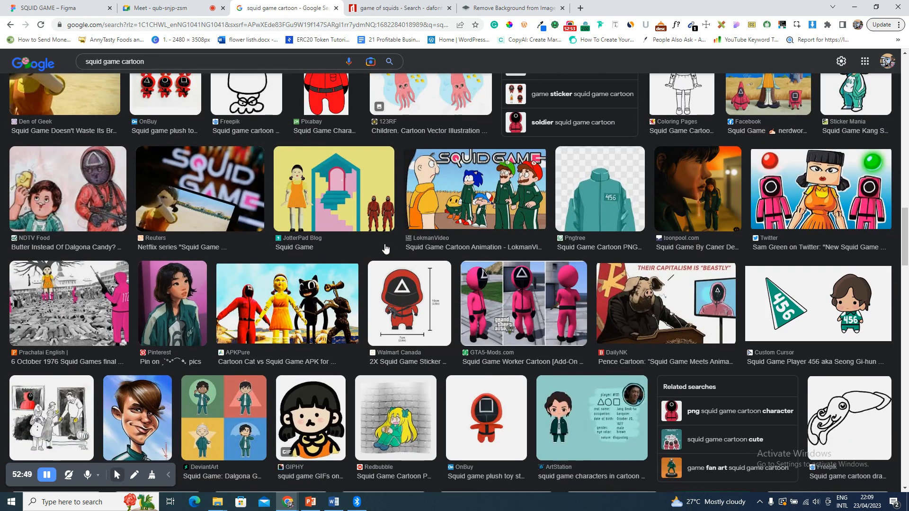
scroll(385, 248, down, 2)
scroll(385, 248, down, 8)
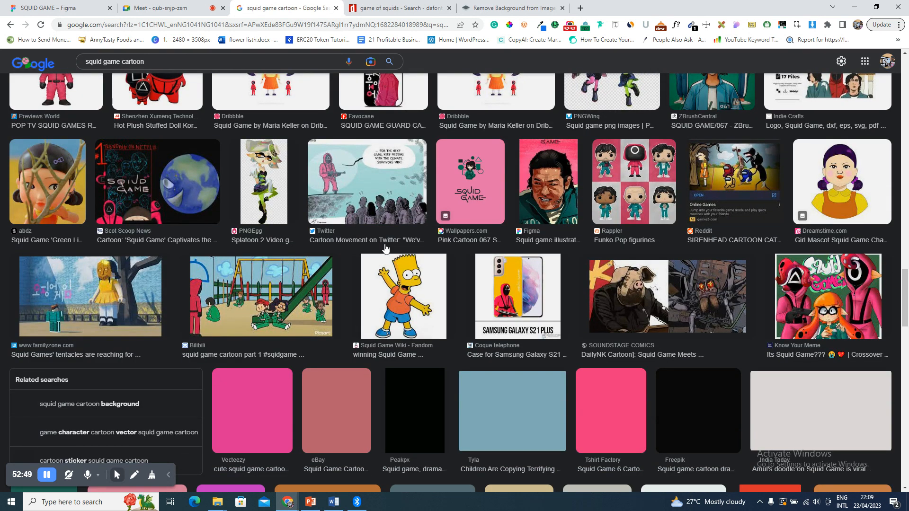
scroll(385, 248, down, 4)
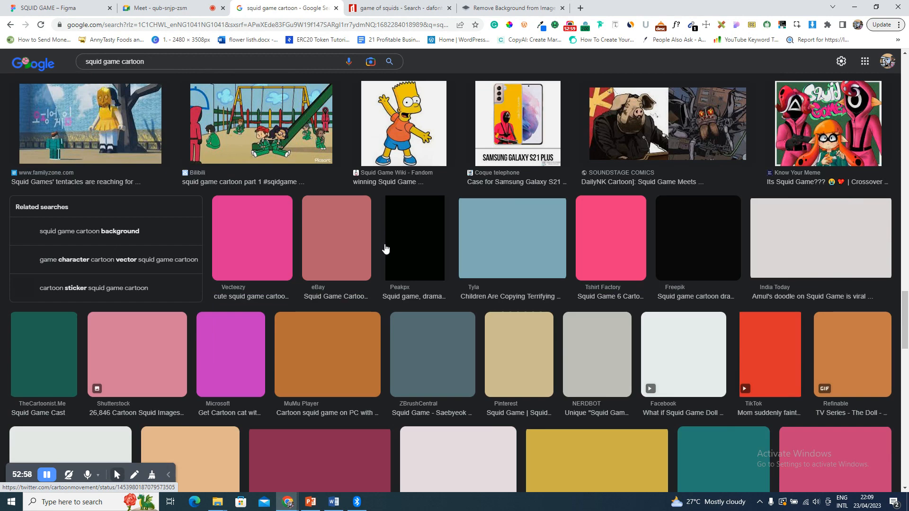
scroll(385, 248, down, 3)
scroll(385, 248, up, 5)
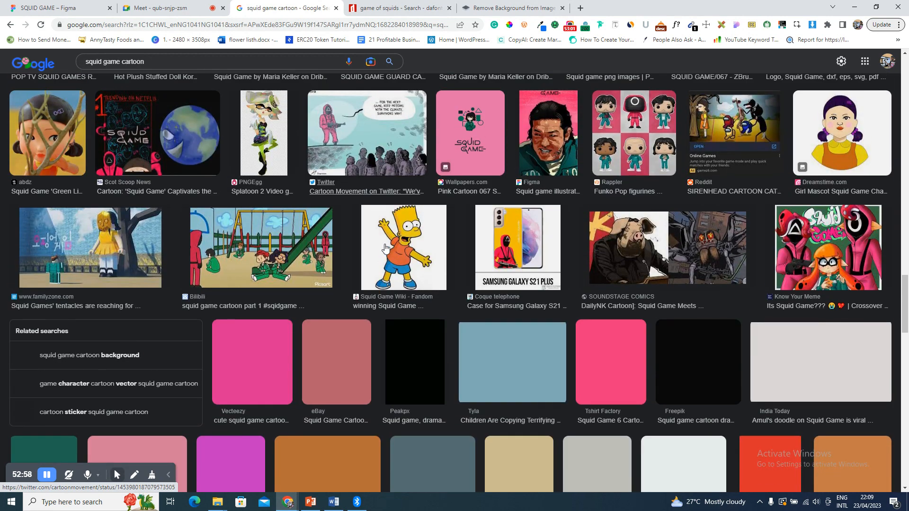
scroll(385, 248, up, 4)
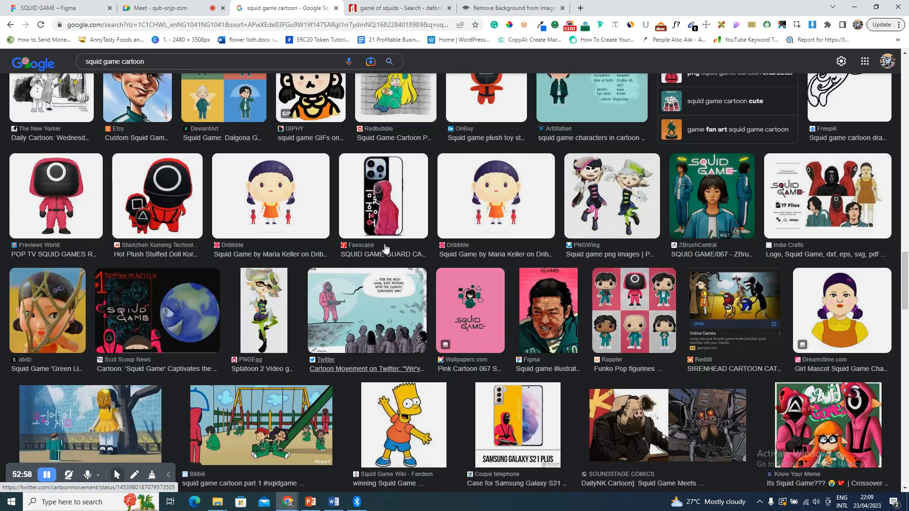
scroll(385, 248, up, 2)
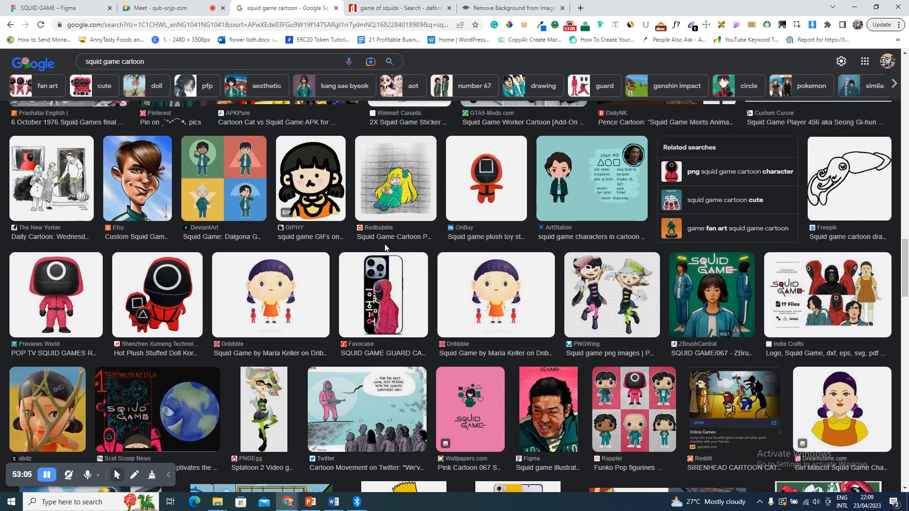
scroll(385, 248, up, 4)
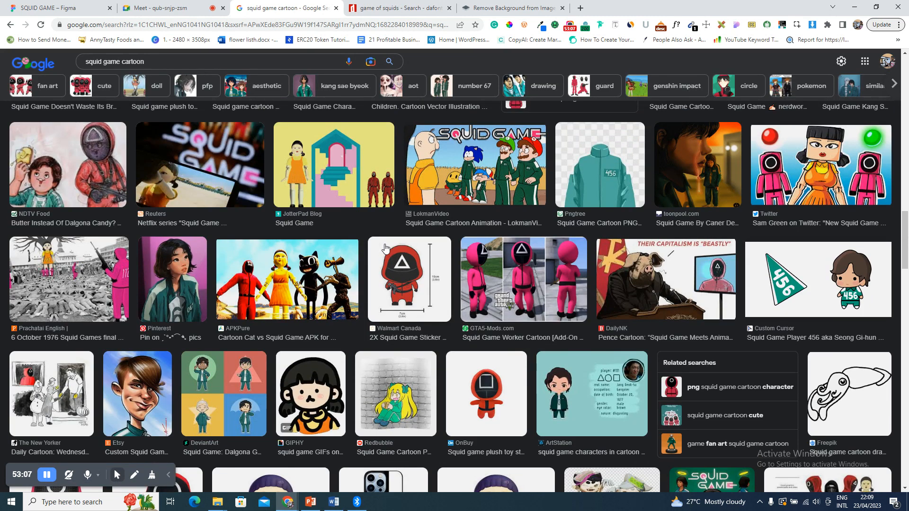
scroll(547, 264, up, 2)
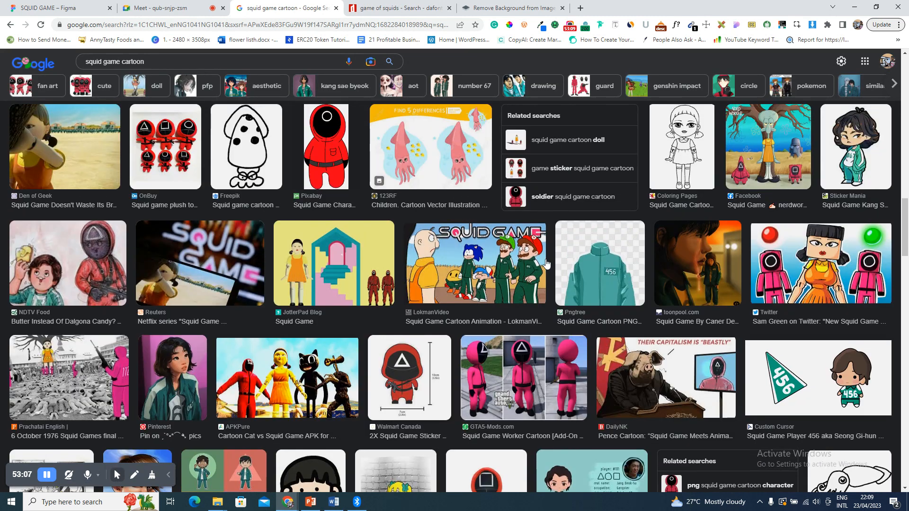
scroll(547, 263, up, 2)
scroll(476, 270, down, 12)
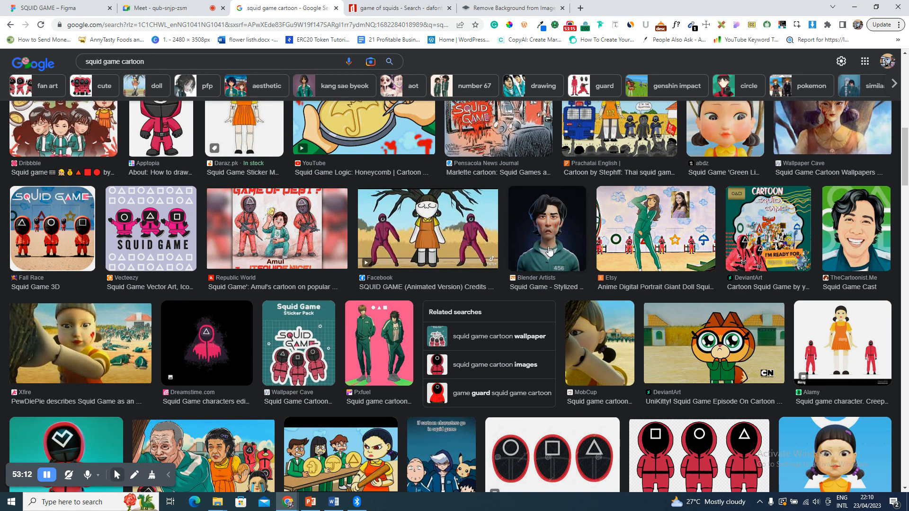
- Switch back to Figma, scale the Hero Image group down to about 807 × 547 and place it at about X 591, Y 143
click(71, 5)
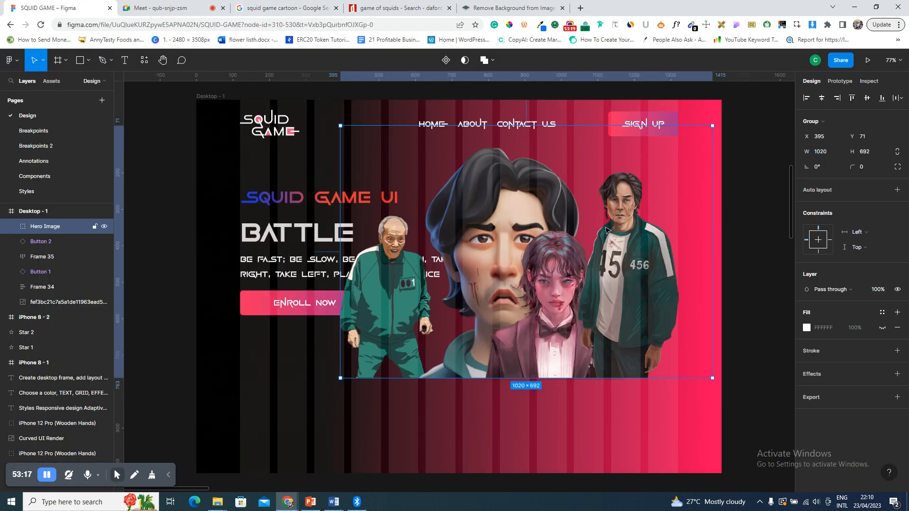
click(308, 4)
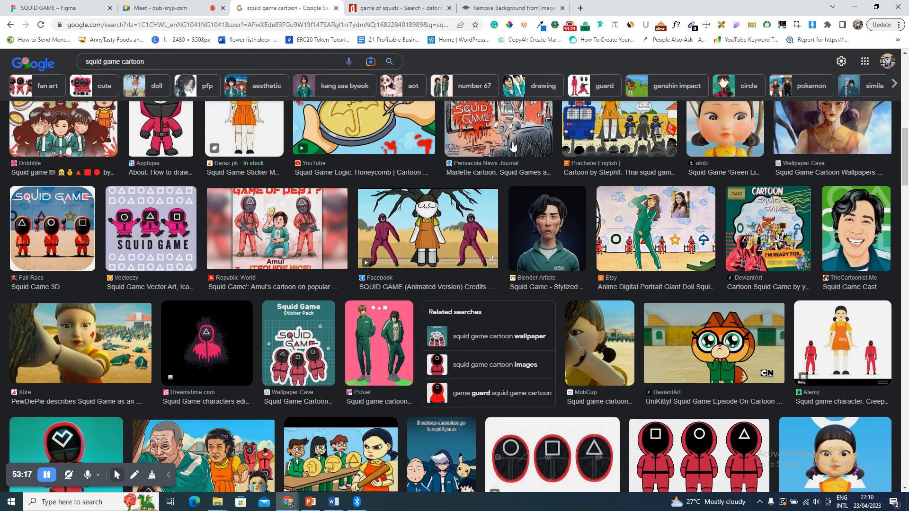
click(2, 5)
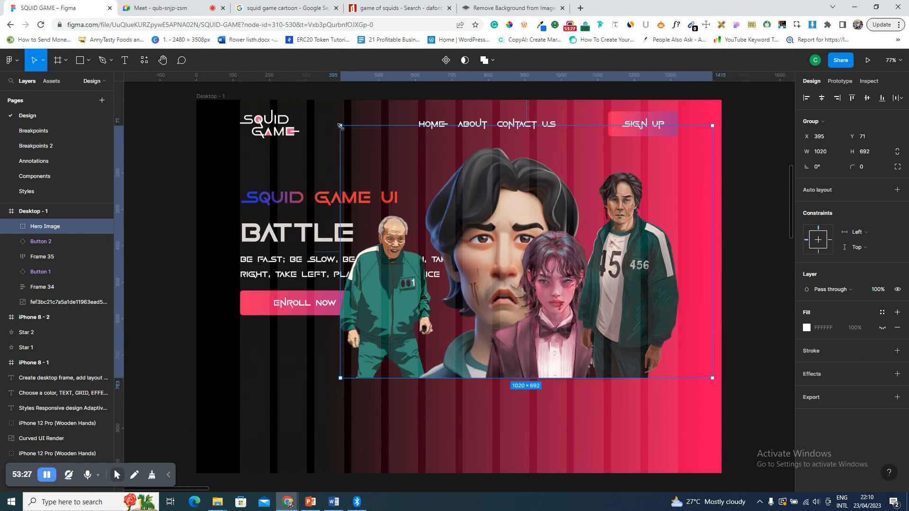
drag(353, 137, 422, 187)
drag(577, 305, 573, 283)
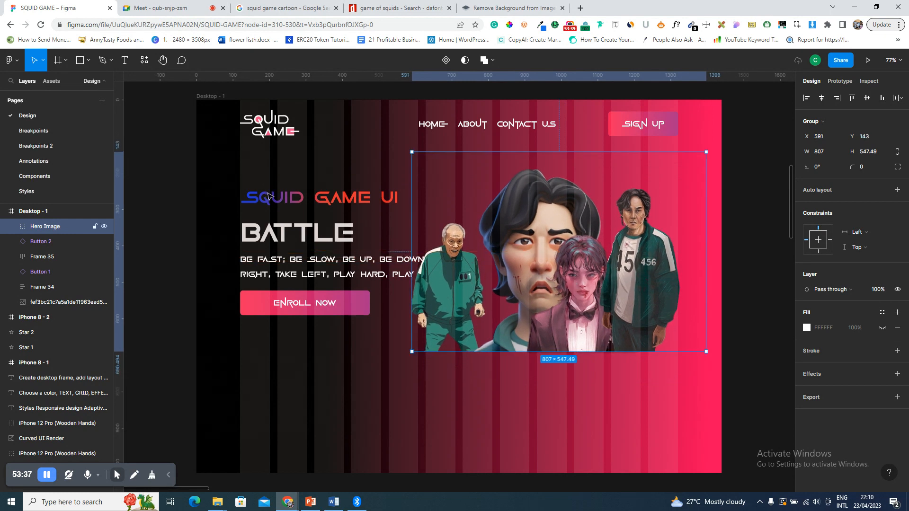
- Move the hero text block and the Enroll Now button together about 90 px down, beside the lower part of the characters
click(270, 198)
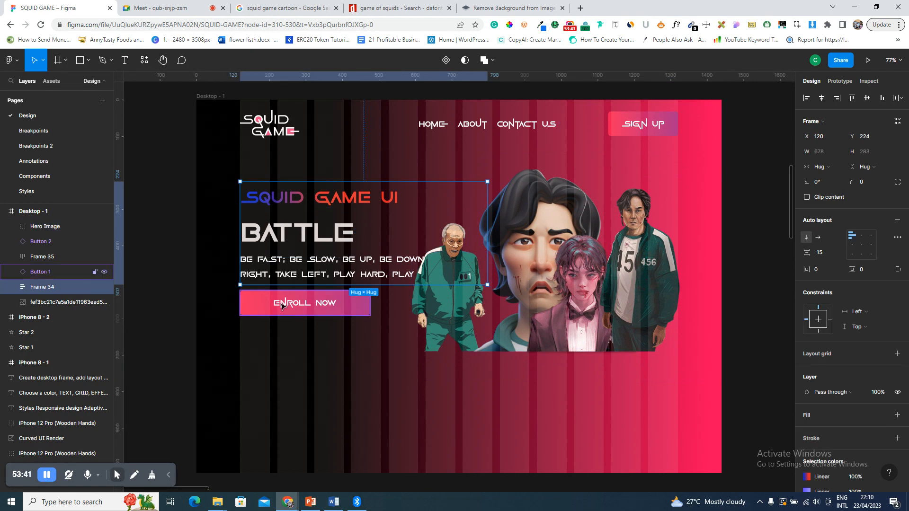
shift+click(282, 301)
drag(282, 300, 281, 307)
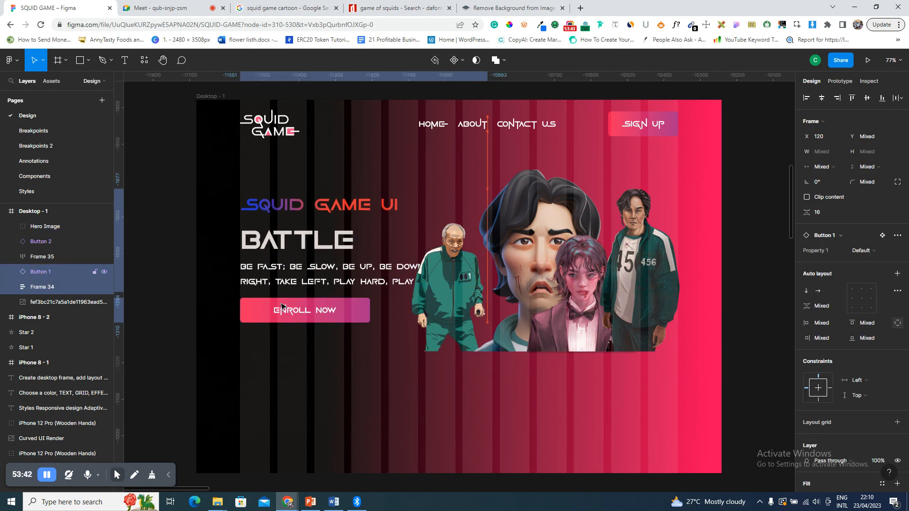
key(shift+Down)
key(shift+Down)
key(shift+Down)
key(shift+Down)
key(shift+Down)
key(shift+Down)
key(shift+Down)
key(shift+Down)
key(shift+Down)
key(shift+Down)
key(shift+Down)
key(shift+Down)
key(shift+Up)
key(shift+Up)
key(shift+Up)
key(shift+Up)
key(shift+Up)
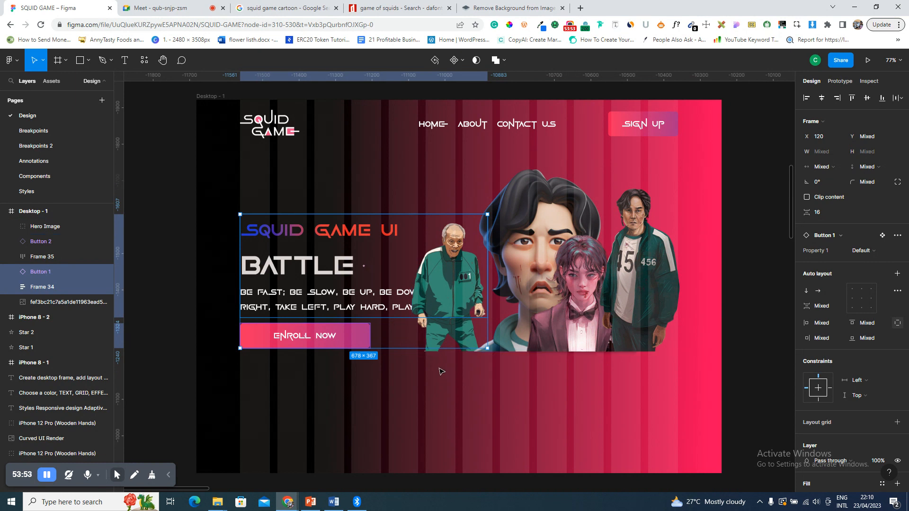
- Draw a horizontal line 1200 px wide directly beneath the Hero Image, starting at X 120, Y 692
key(l)
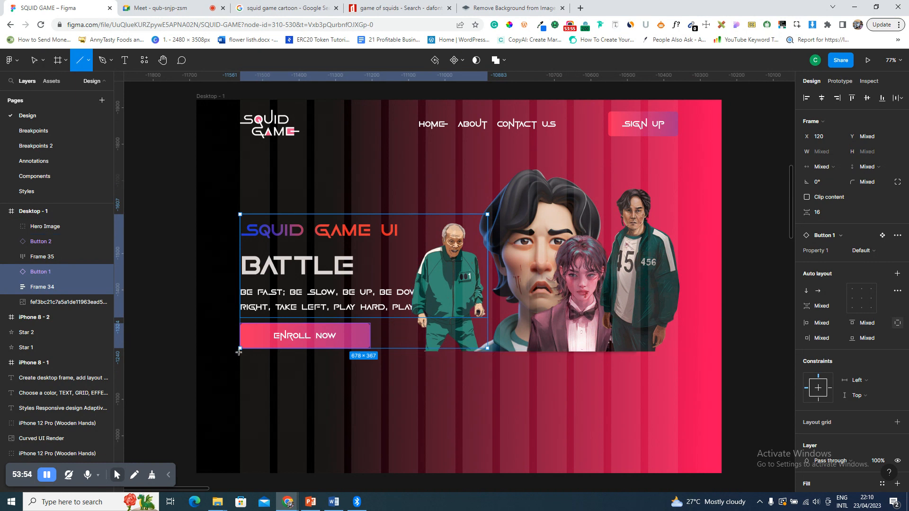
drag(240, 352, 678, 353)
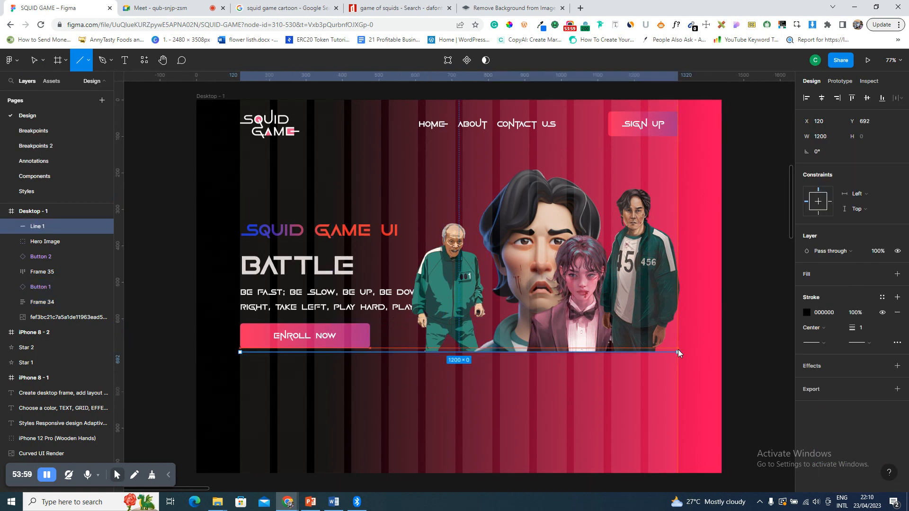
key(Escape)
key(Escape)
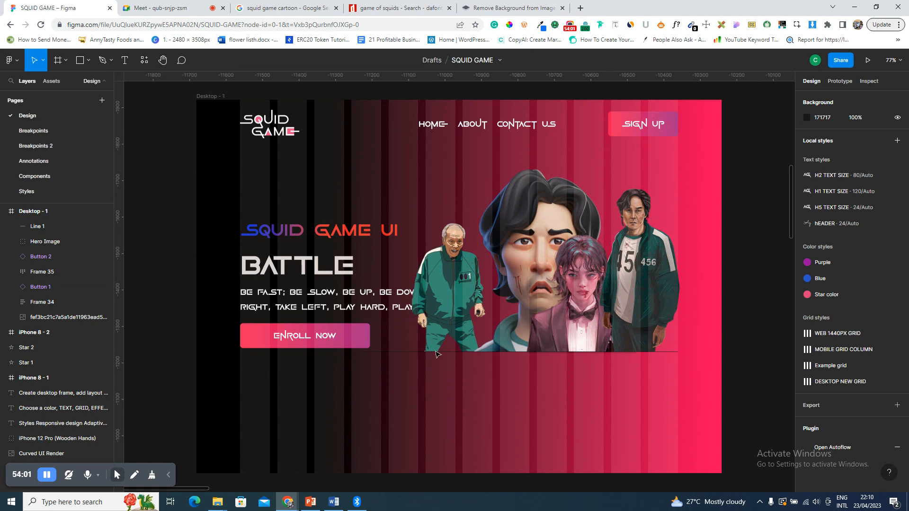
- Give the line under the hero section a white FFFFFF stroke with a thickness of 14
click(445, 353)
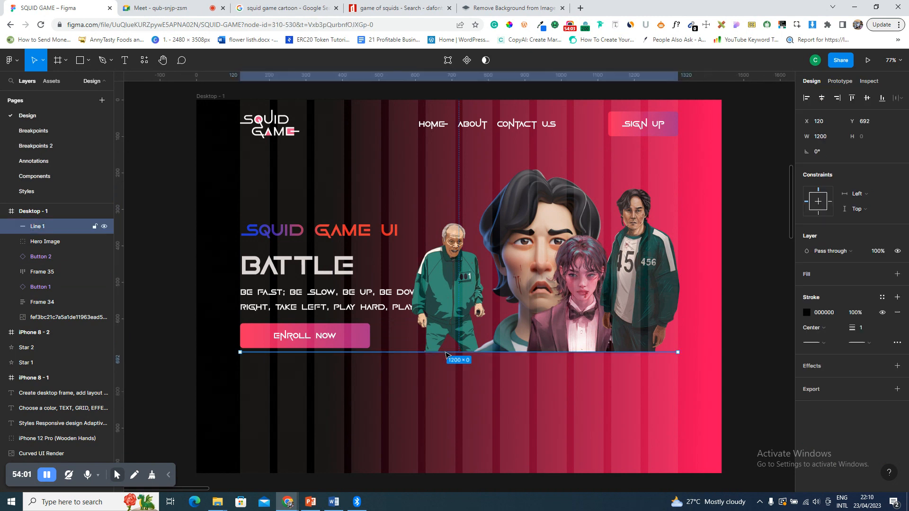
click(867, 330)
text(2)
key(Return)
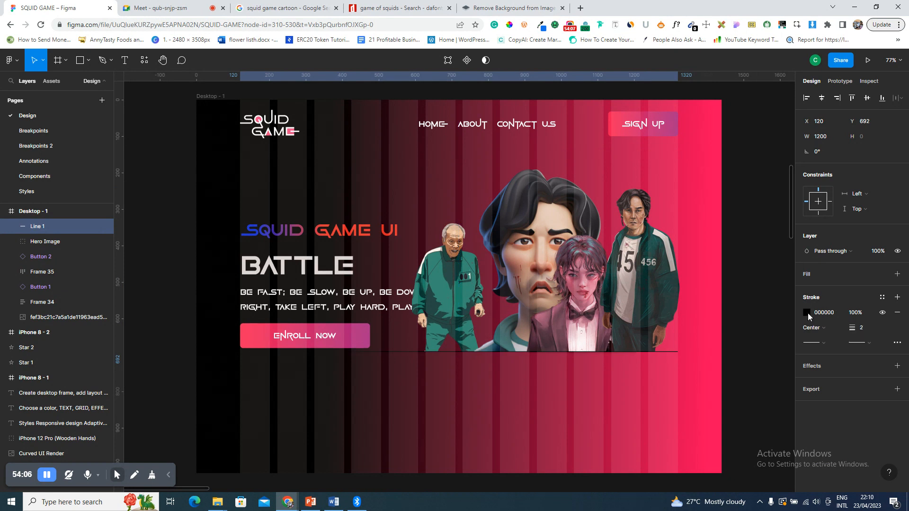
click(808, 313)
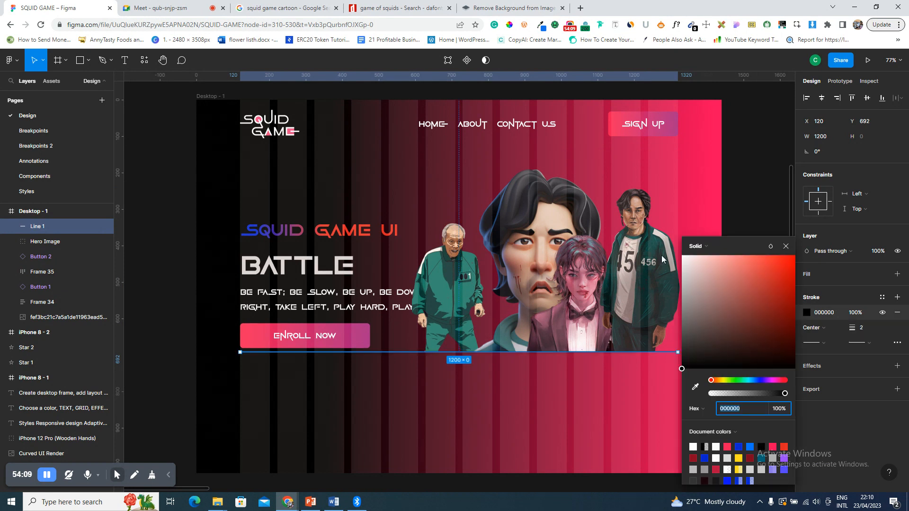
text(ffffff)
drag(851, 327, 857, 328)
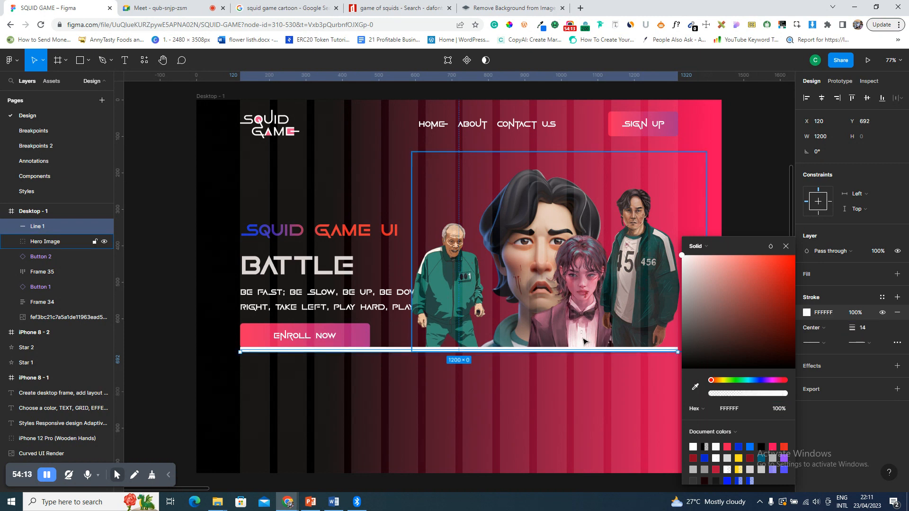
- Move the white line 30 px down to Y 722, clear of the characters
key(shift+Down)
key(shift+Down)
key(shift+Down)
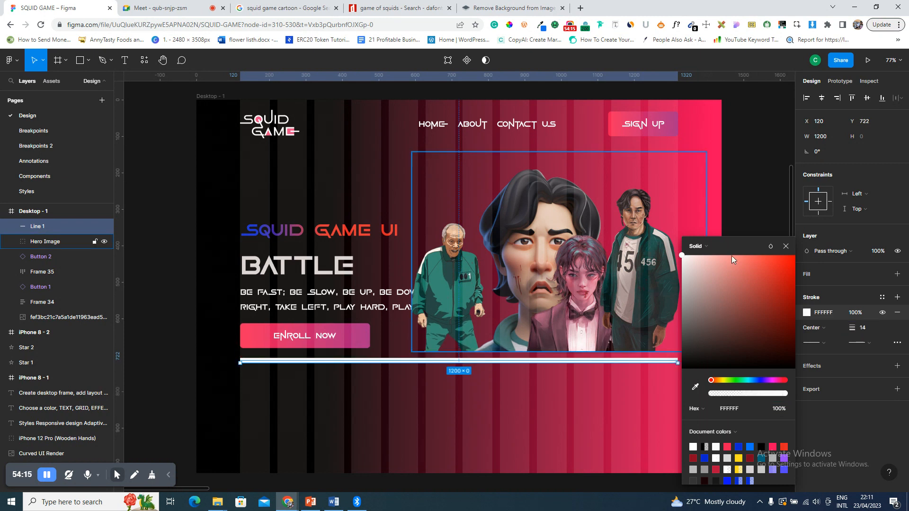
- Move the white line up to Y 706 and lower the hero text block and Enroll Now button slightly toward it
click(785, 246)
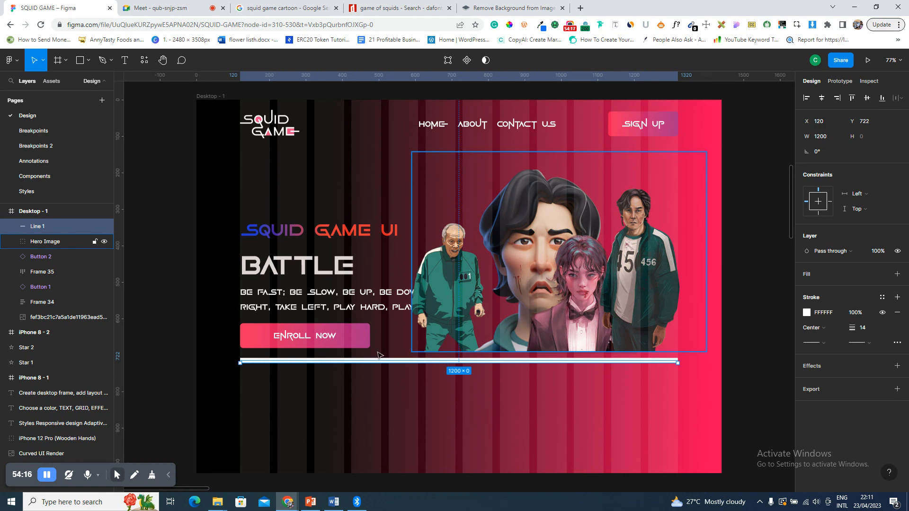
drag(379, 359, 379, 353)
click(318, 334)
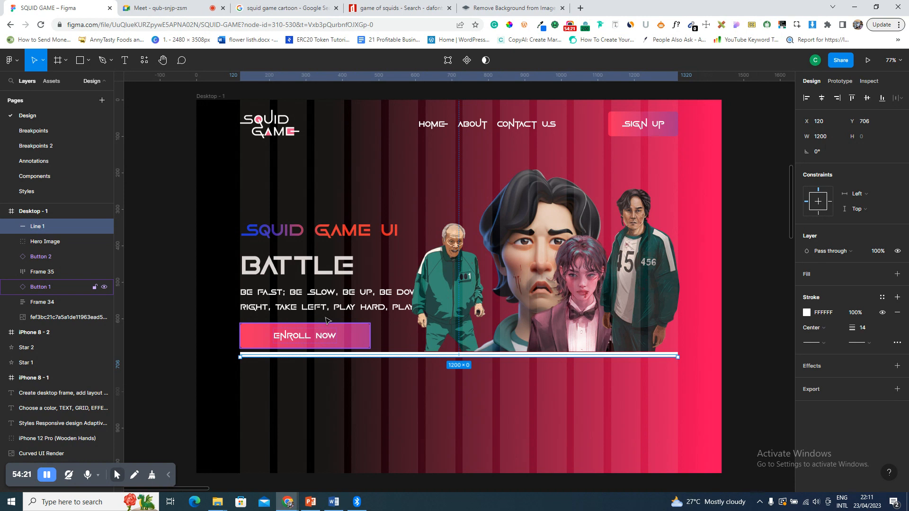
shift+click(341, 300)
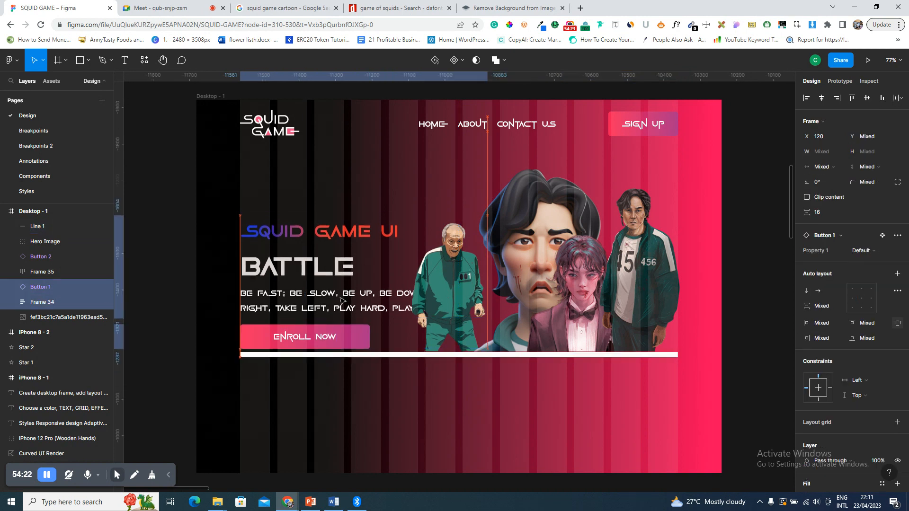
drag(342, 300, 343, 303)
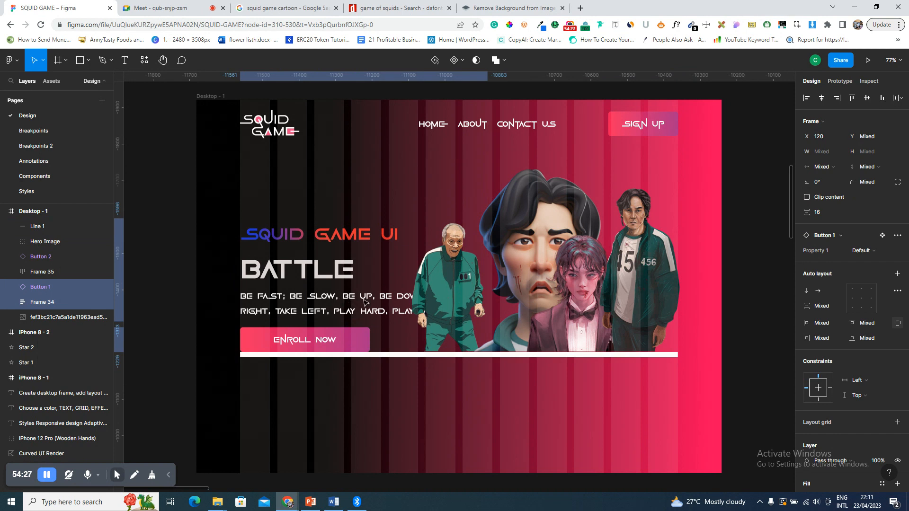
- Narrow the "Be fast; be slow" paragraph in the hero text block to a width of 472
click(364, 303)
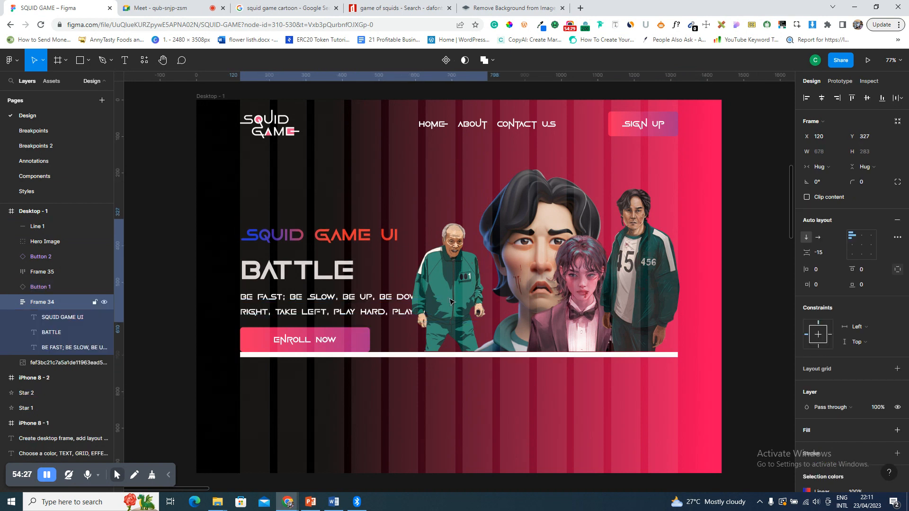
click(385, 314)
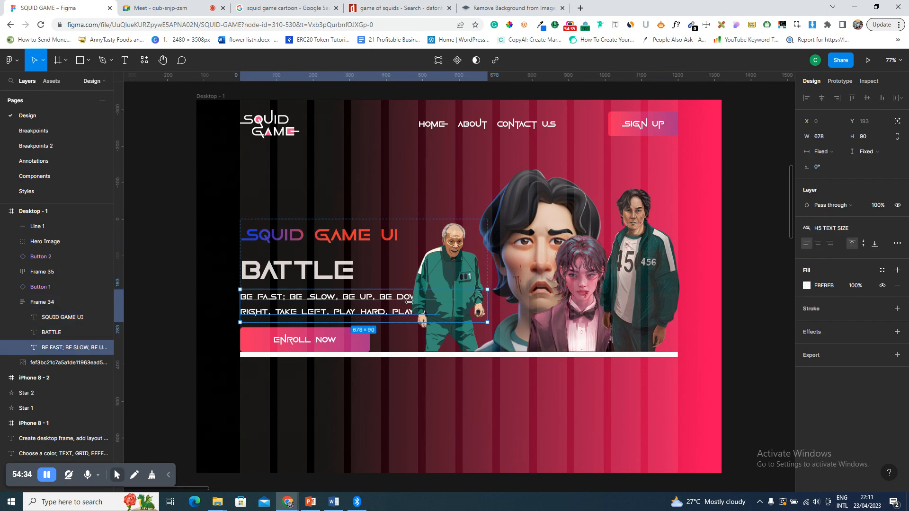
drag(409, 302, 413, 301)
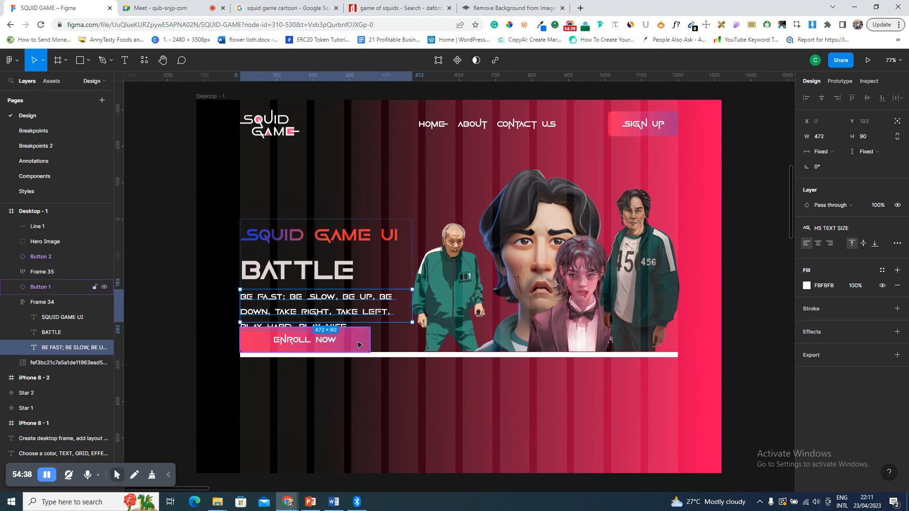
shift+click(359, 345)
key(shift+Up)
key(shift+Up)
key(shift+Up)
key(shift+Up)
key(shift+Up)
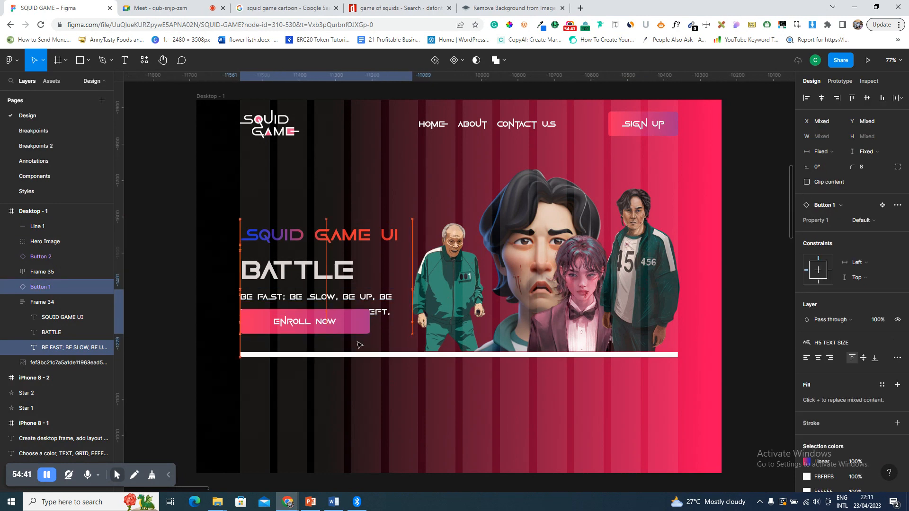
key(ctrl+z)
key(ctrl+z)
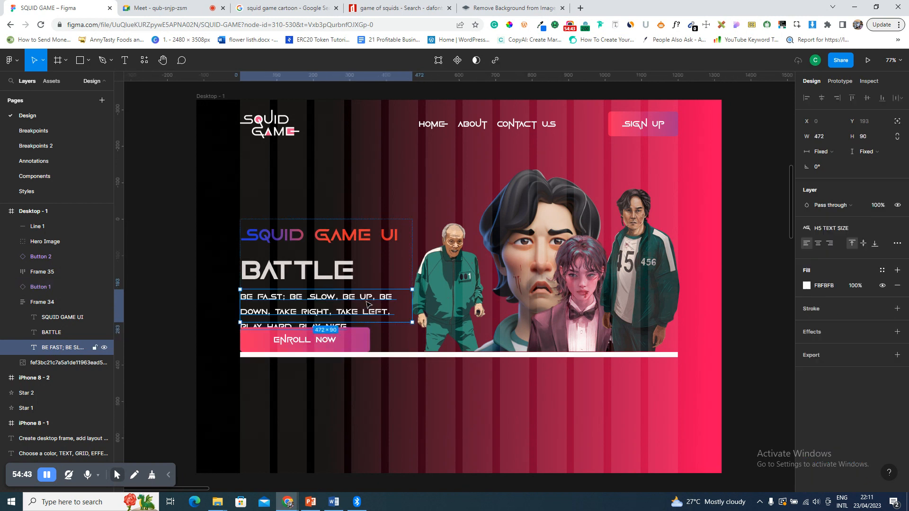
key(Up)
key(Up)
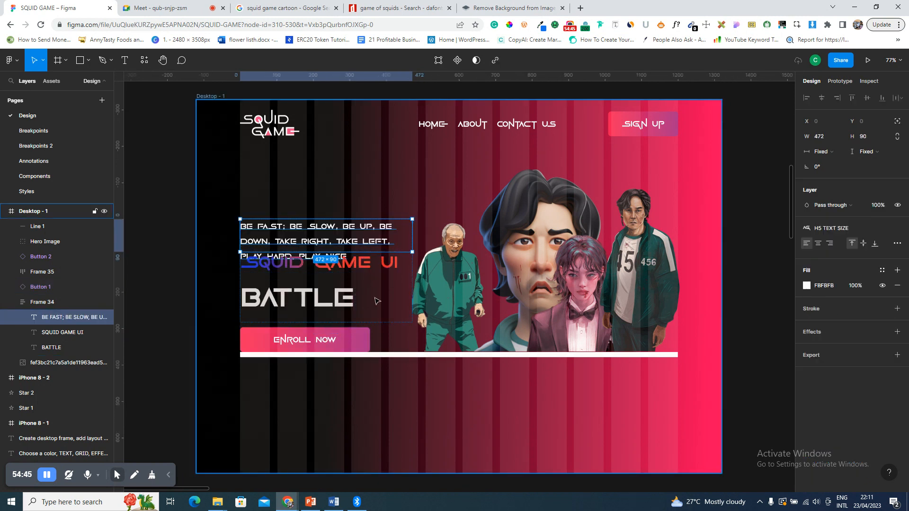
key(ctrl+z)
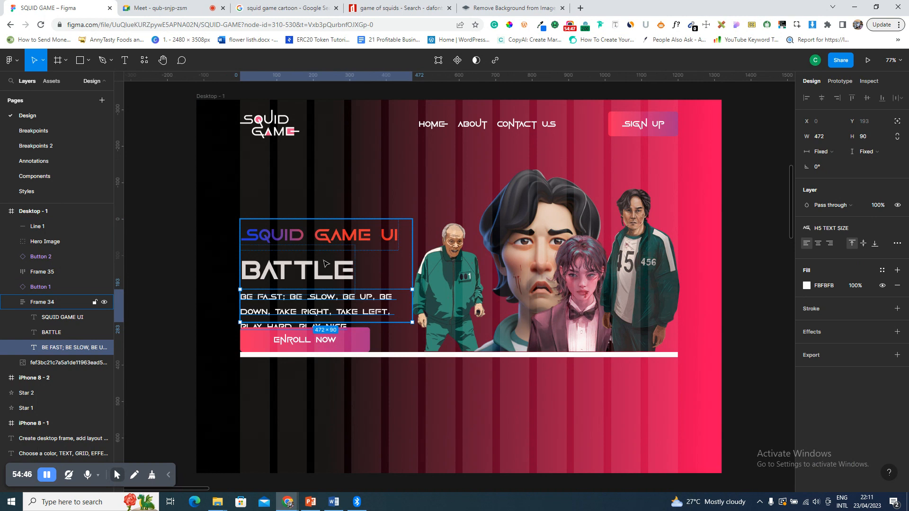
- Move the hero text block up to Y 277 and extend the paragraph box downward around its third line
key(ctrl+z)
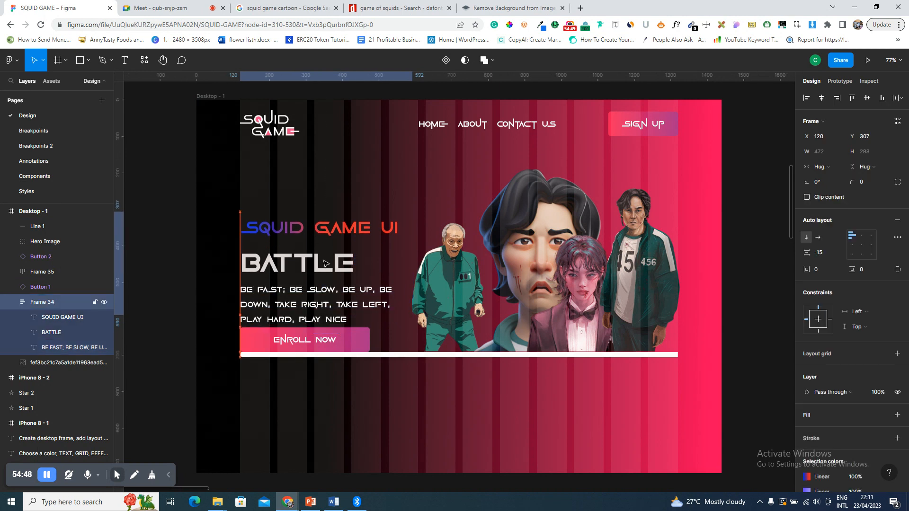
drag(324, 260, 324, 249)
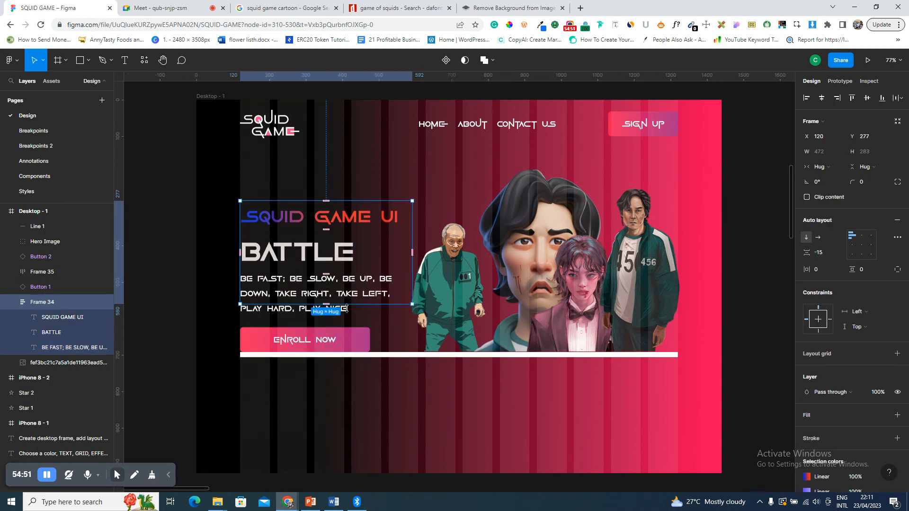
drag(347, 316, 347, 324)
- Place the Enroll Now button at Y 622 and delete the white line beneath the hero section
click(351, 340)
key(alt)
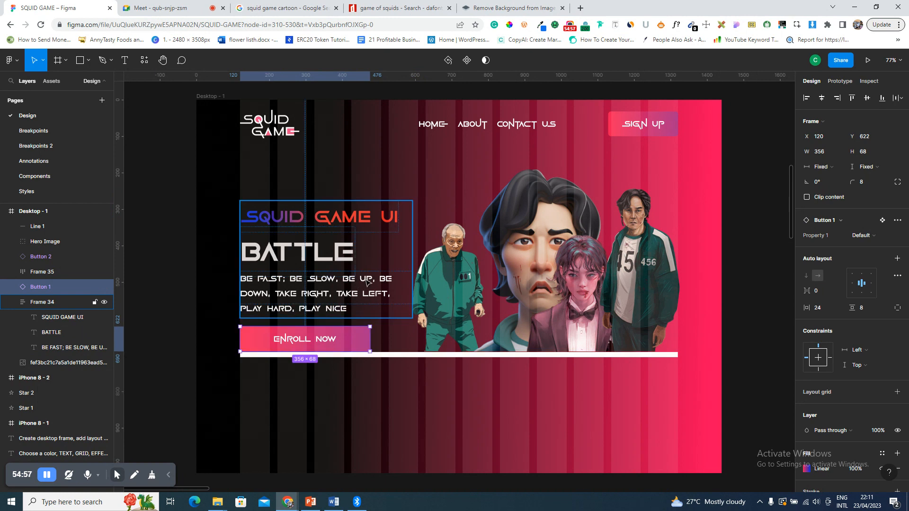
click(456, 357)
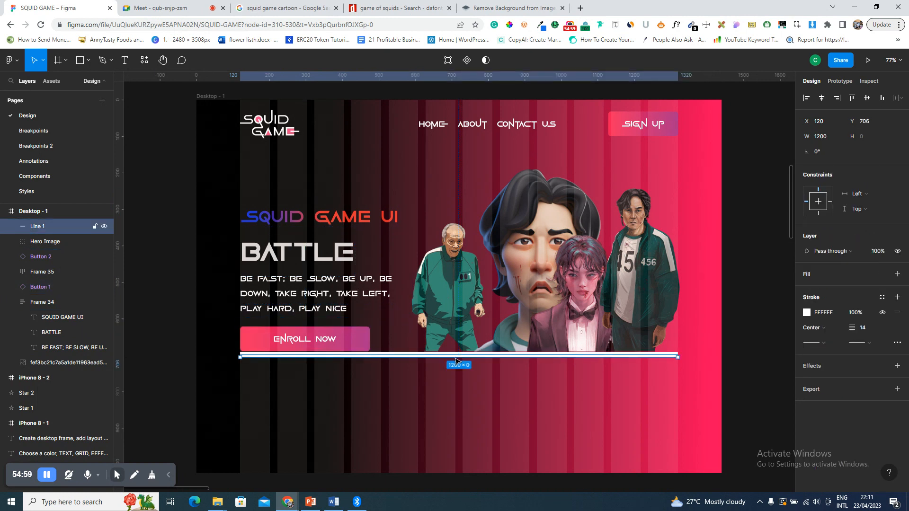
key(Delete)
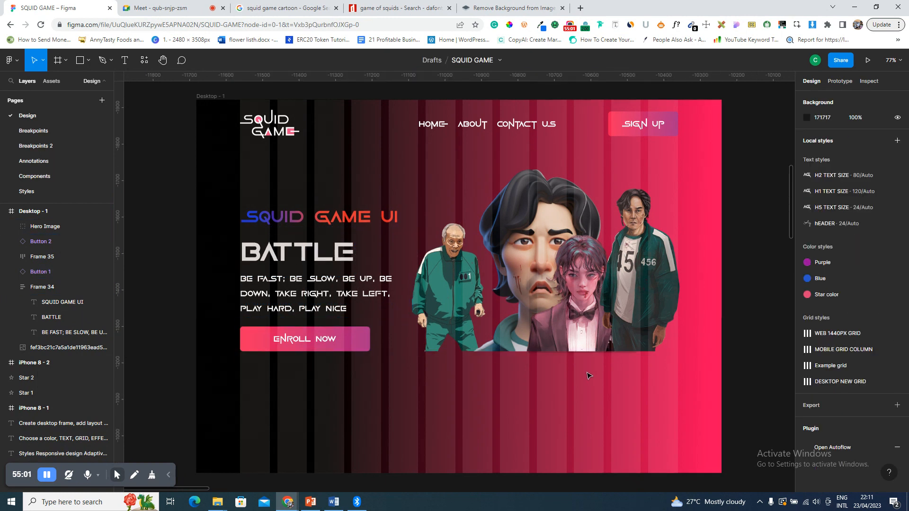
- Examine the blurred vector shape behind the hero text in the finished reference design, and return to Desktop - 1
scroll(587, 376, down, 1)
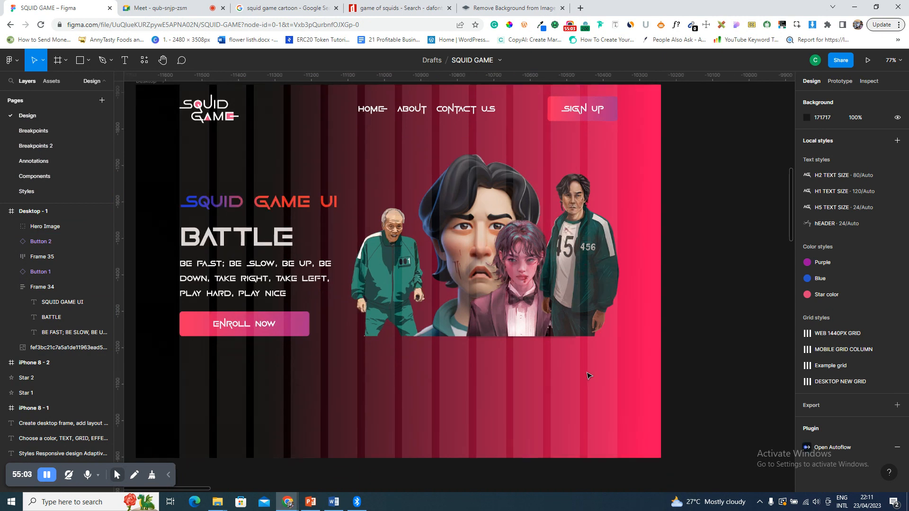
scroll(587, 376, right, 10)
scroll(587, 376, right, 6)
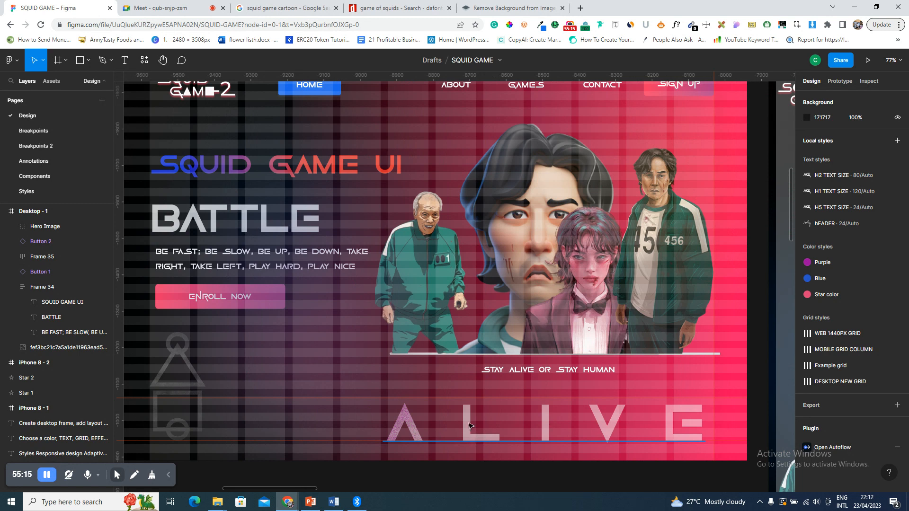
scroll(430, 421, left, 1)
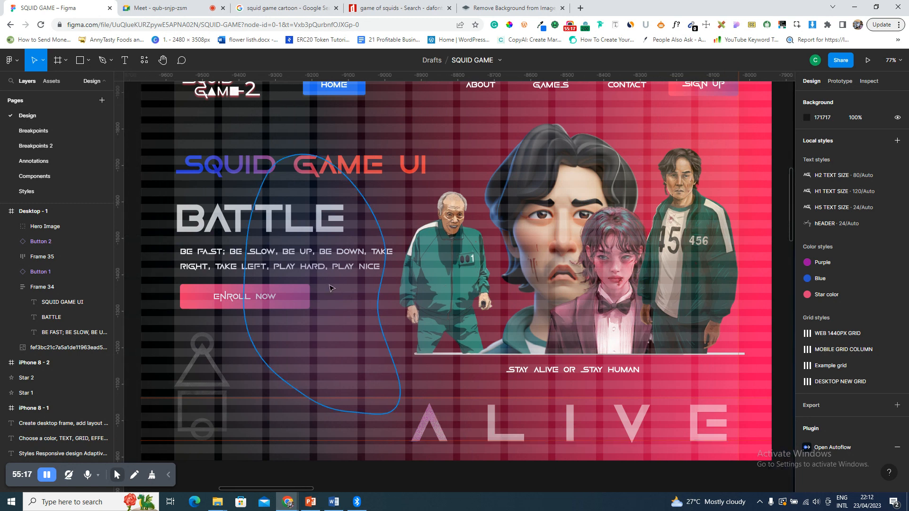
click(311, 334)
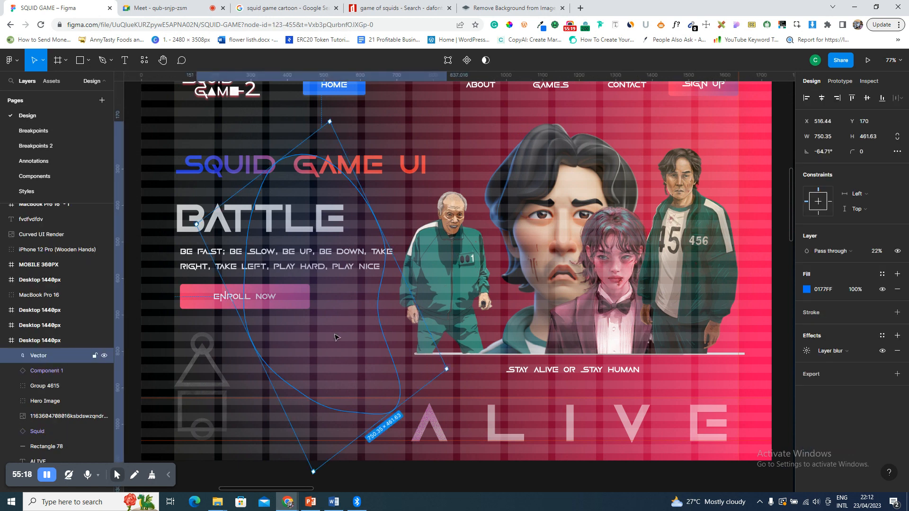
scroll(284, 320, left, 15)
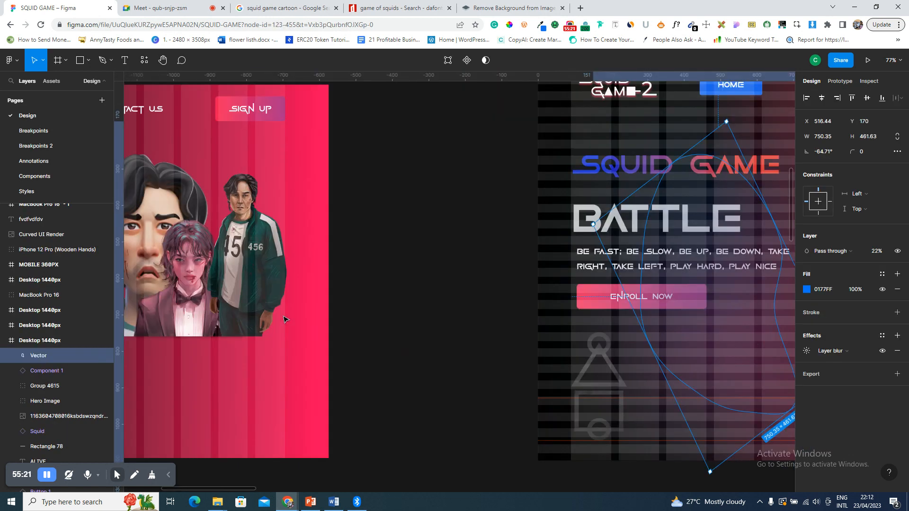
scroll(356, 248, left, 2)
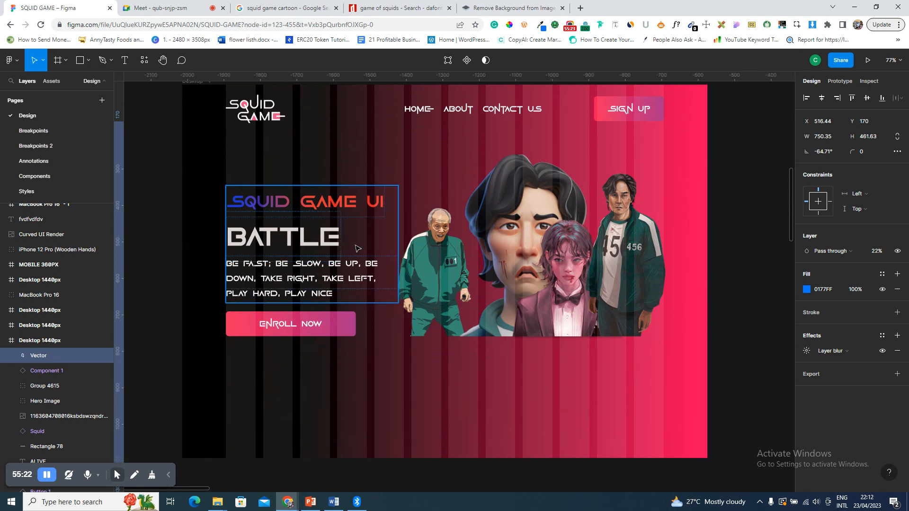
- Draw a circle about 259 px across in Desktop - 1 and place it over the characters at about X 784, Y 339
key(o)
drag(374, 367, 469, 462)
drag(434, 420, 528, 258)
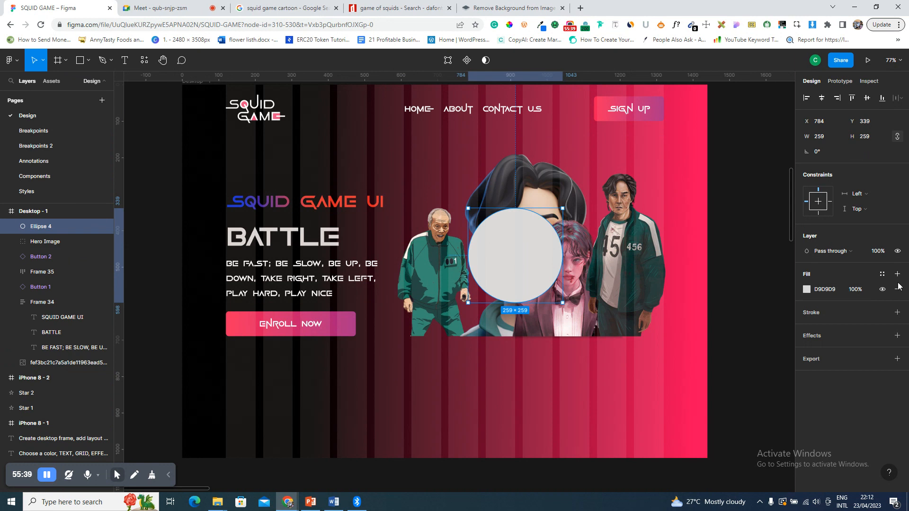
- Give the circle a Layer blur effect with a blur of 40
click(822, 337)
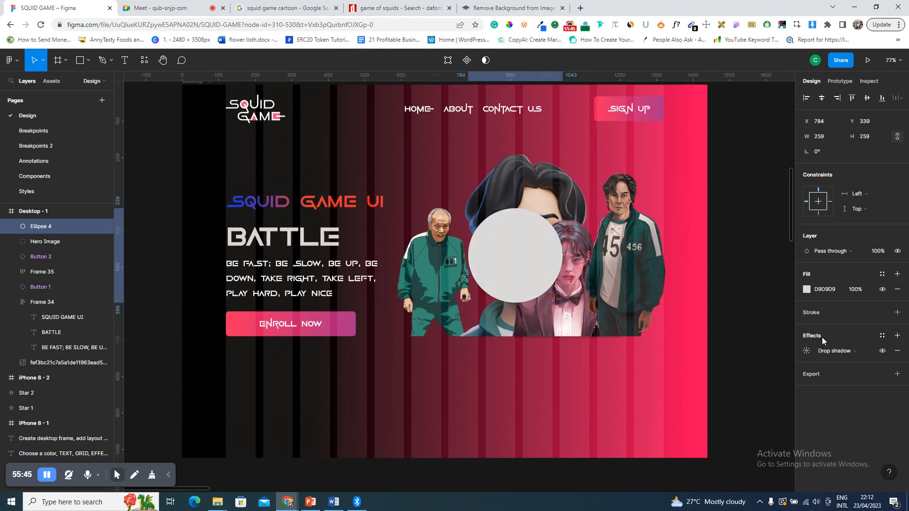
click(849, 352)
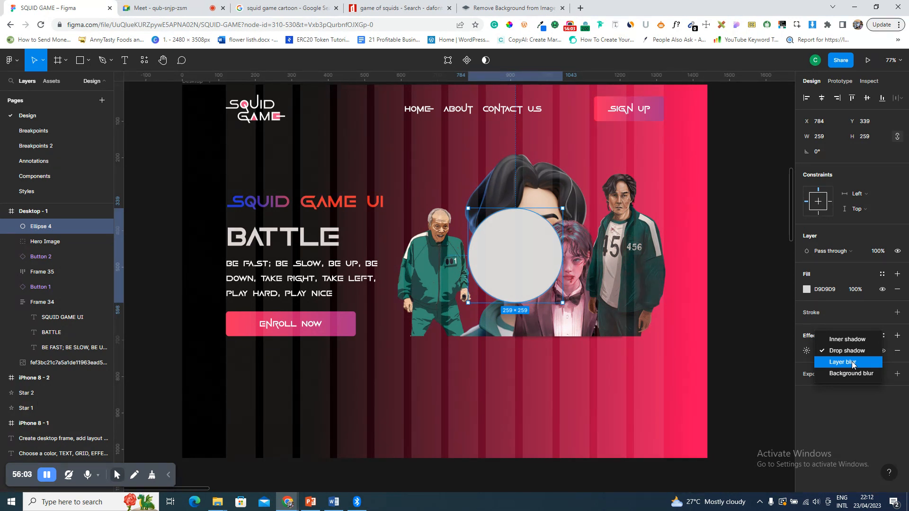
click(853, 363)
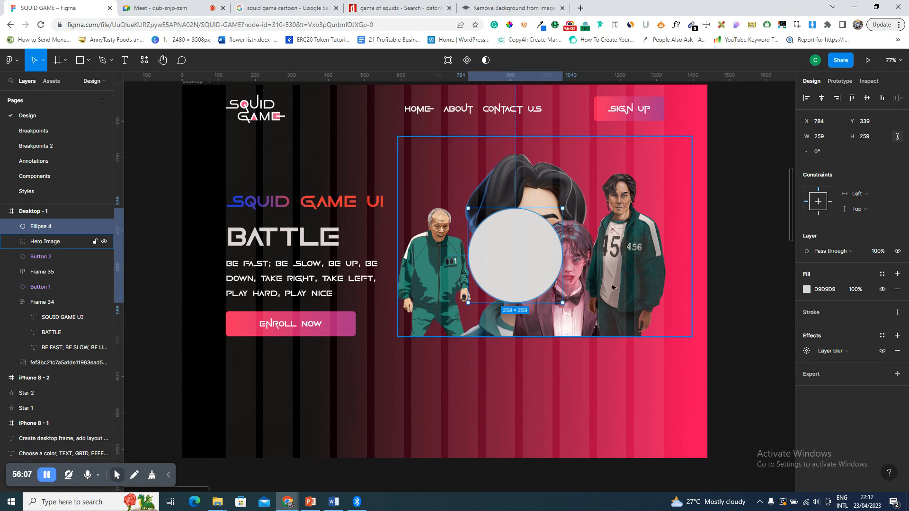
click(806, 352)
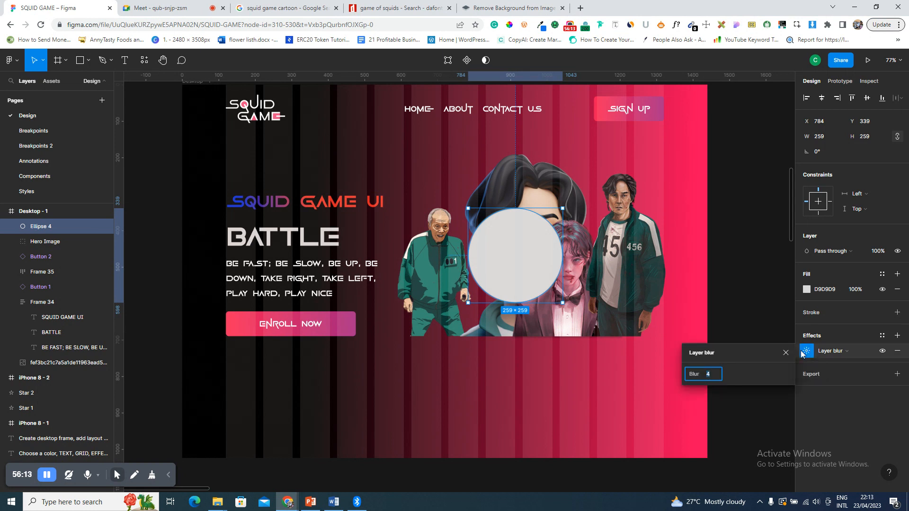
text(40)
key(Return)
- Shift the circle to X 777, Y 320 and increase its layer blur to 400
mouse_move(527, 268)
mouse_down()
mouse_move(509, 226)
mouse_move(582, 276)
mouse_move(545, 293)
mouse_move(524, 258)
mouse_up()
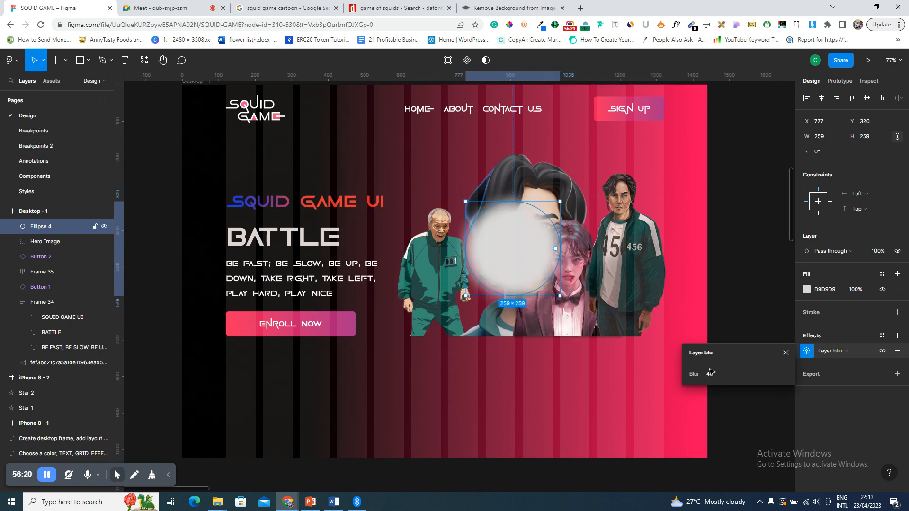
text(00)
key(Return)
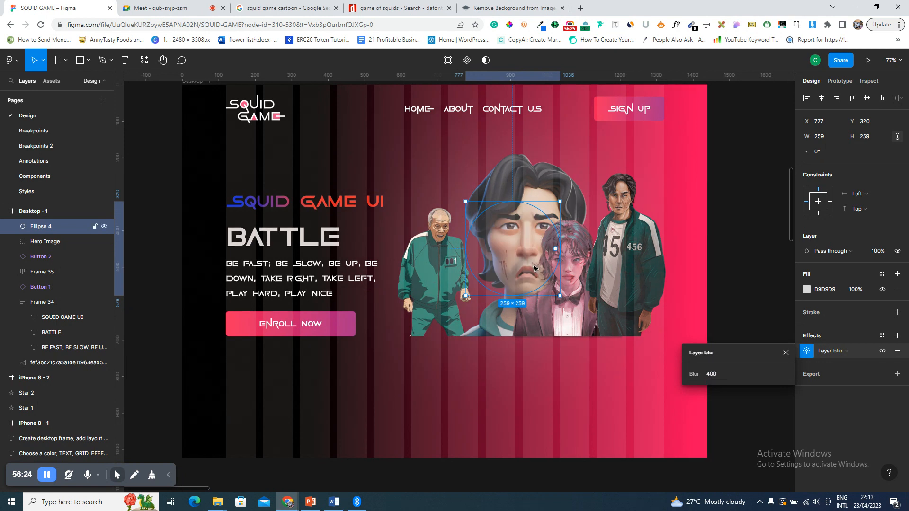
- Move the blurred circle over the Squid Game logo at X 72, Y -20 as a soft glow inside Desktop - 1
drag(529, 264, 252, 261)
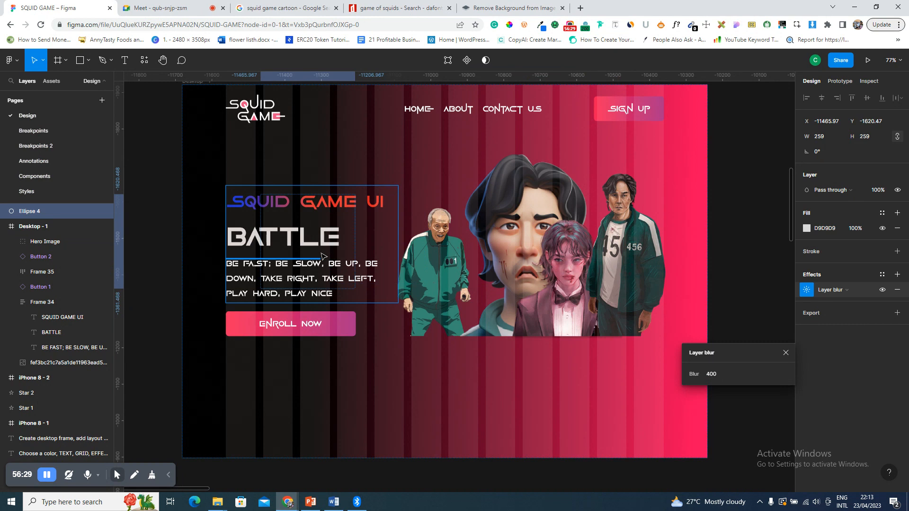
drag(426, 322, 245, 146)
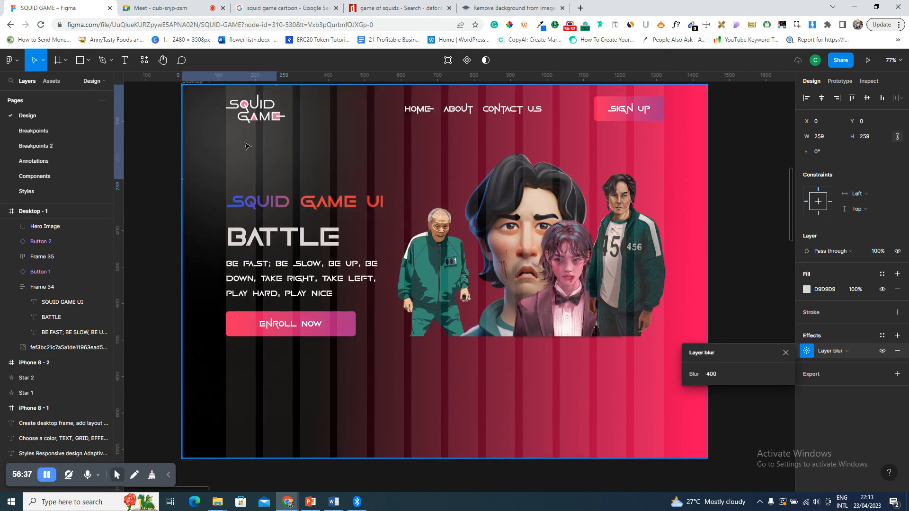
drag(245, 146, 245, 145)
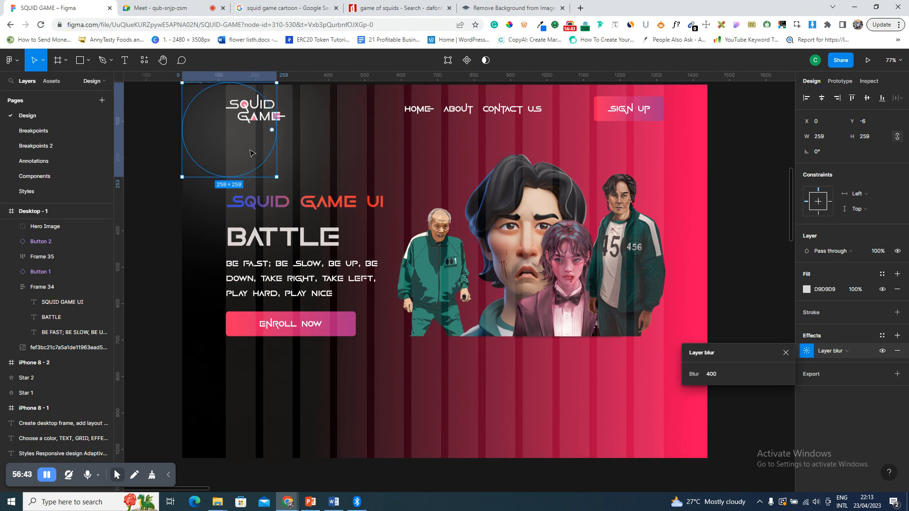
drag(251, 152, 278, 147)
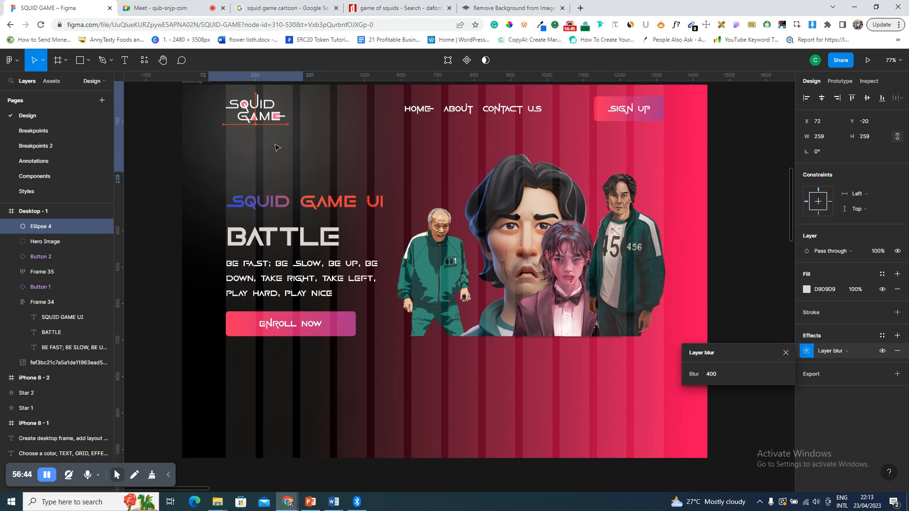
click(344, 178)
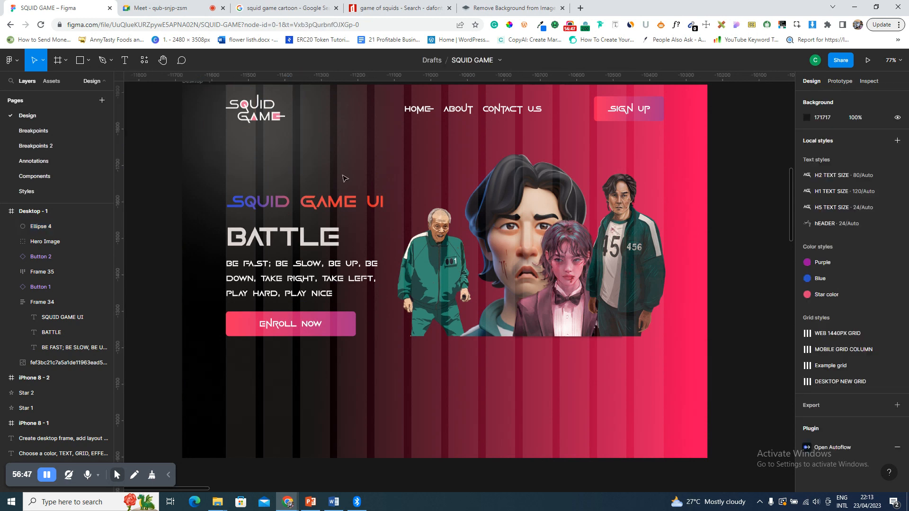
scroll(298, 173, up, 2)
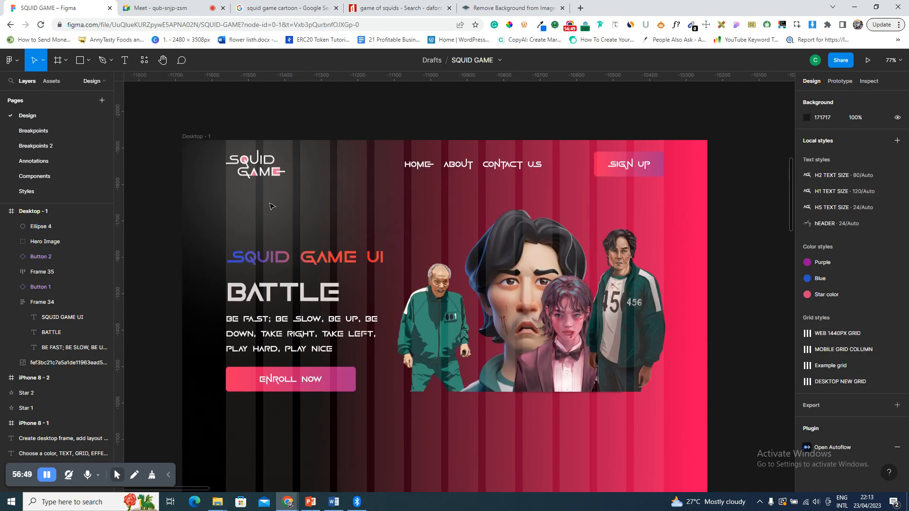
- Duplicate the logo's glow circle over the Sign Up button at X 1117, Y 61 and fill the copy with the sampled pink F00D5F
click(278, 182)
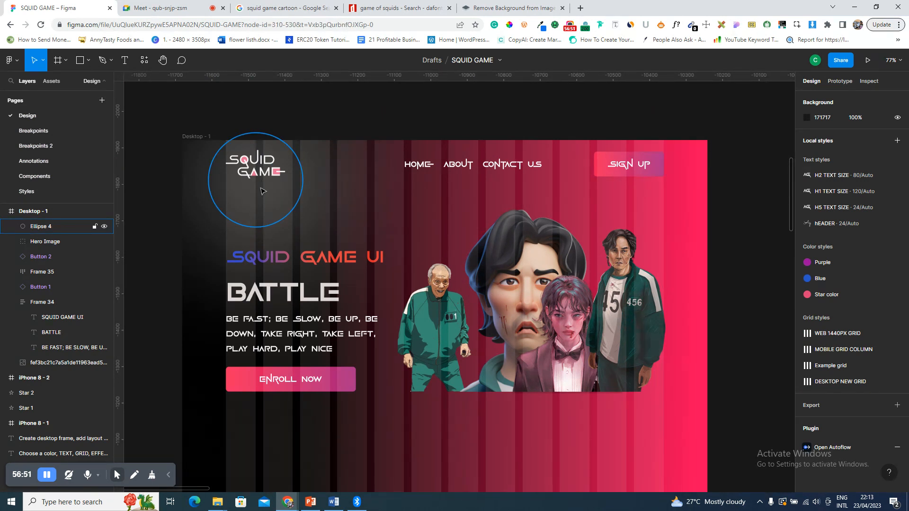
alt+drag(264, 191, 645, 220)
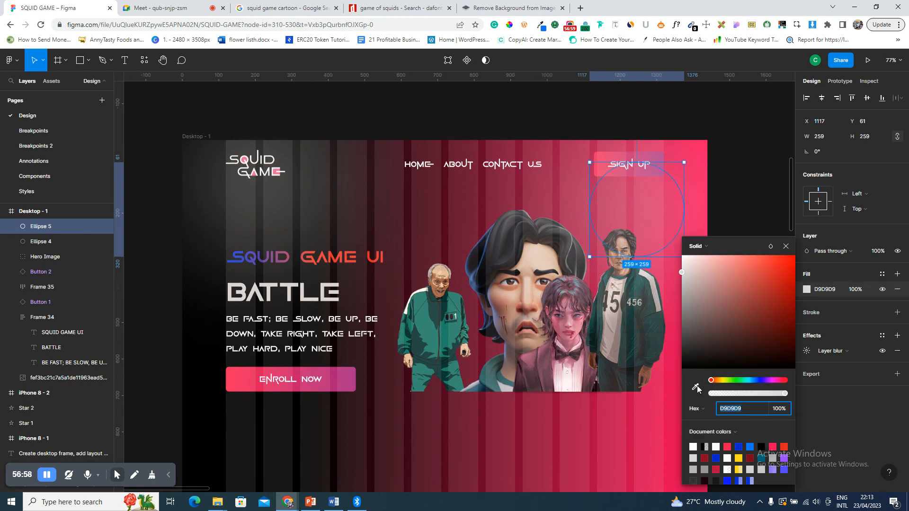
click(695, 387)
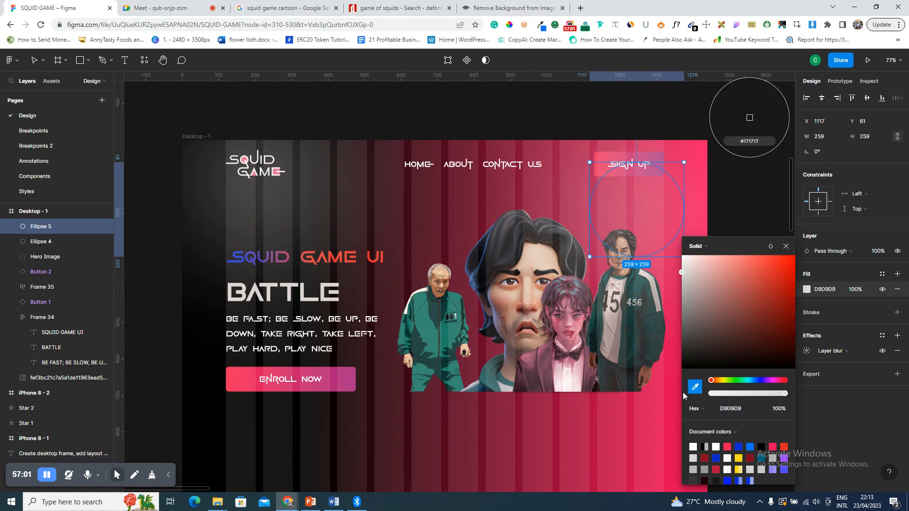
click(700, 183)
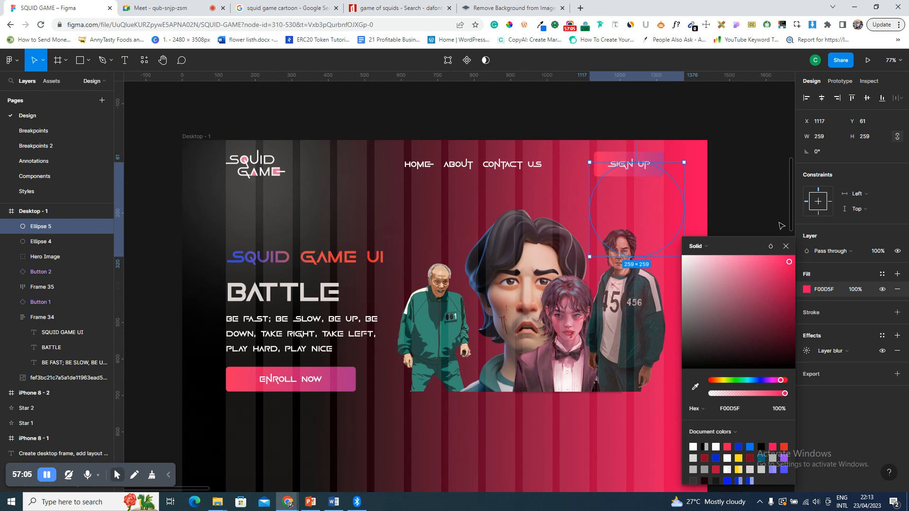
click(786, 248)
- Move the pink glow over the Enroll Now button at X 120, Y 513 and place a copy below the characters at X 777, Y 580
drag(649, 216, 290, 384)
scroll(436, 356, down, 4)
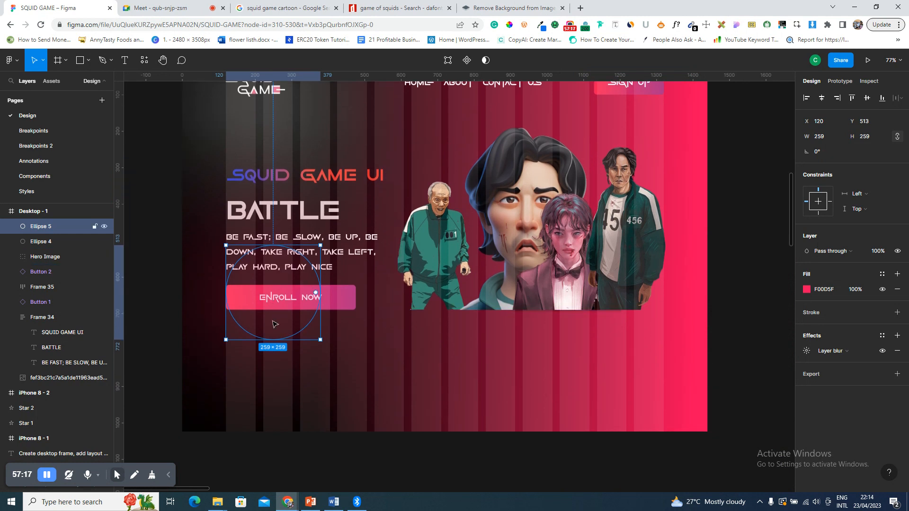
drag(279, 326, 519, 352)
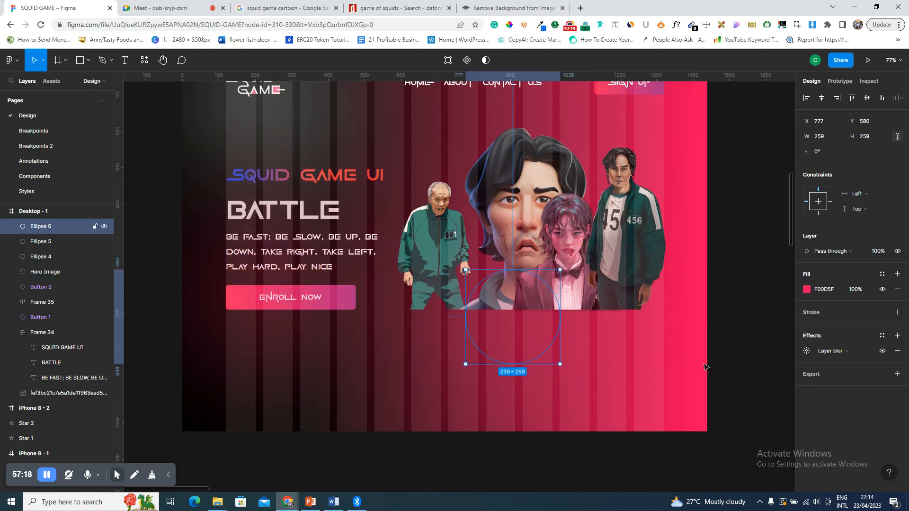
- Recolour the copied glow below the characters from pink to the blue 363DEA
click(806, 289)
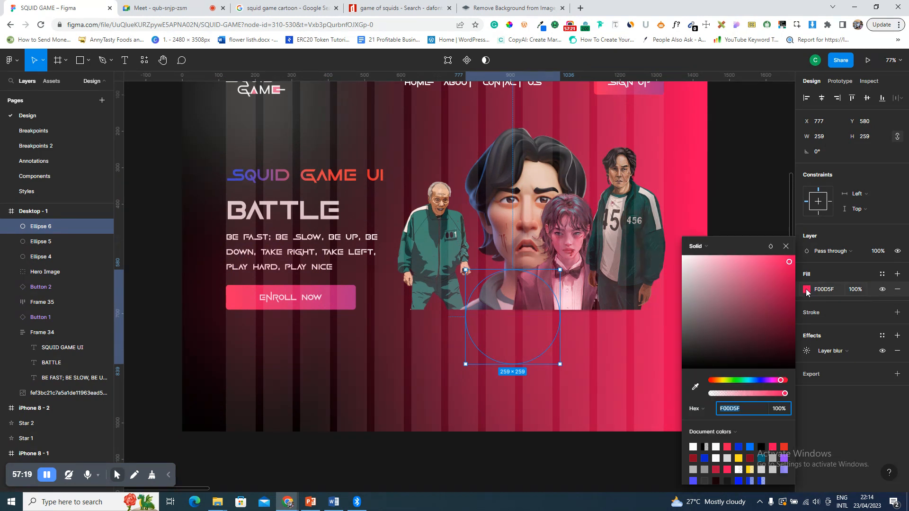
click(760, 381)
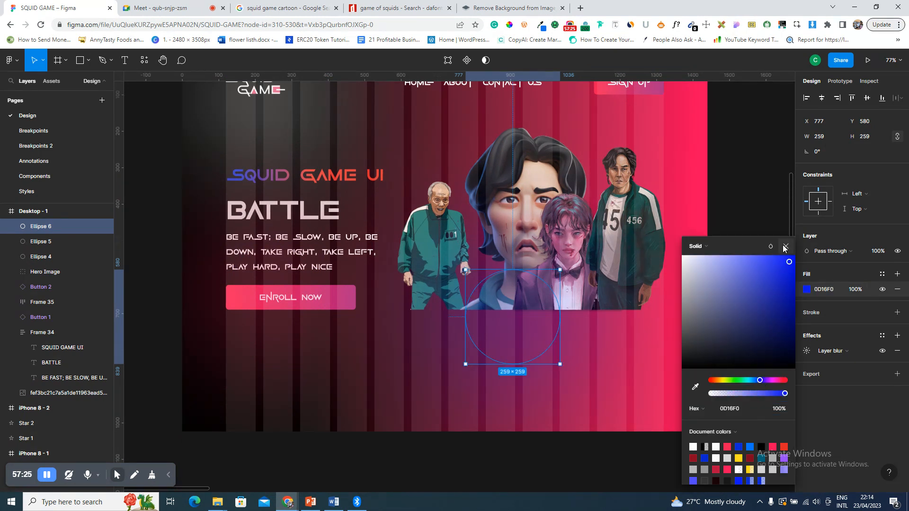
drag(785, 263, 770, 268)
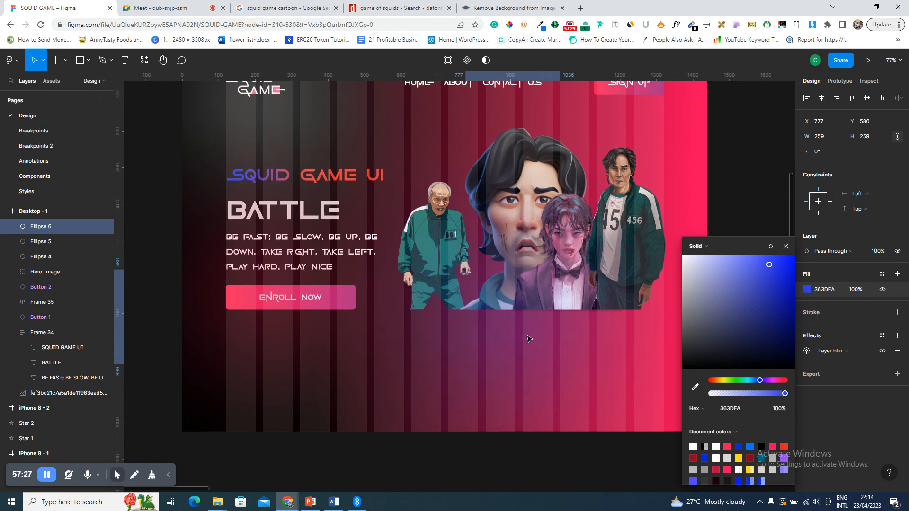
click(530, 339)
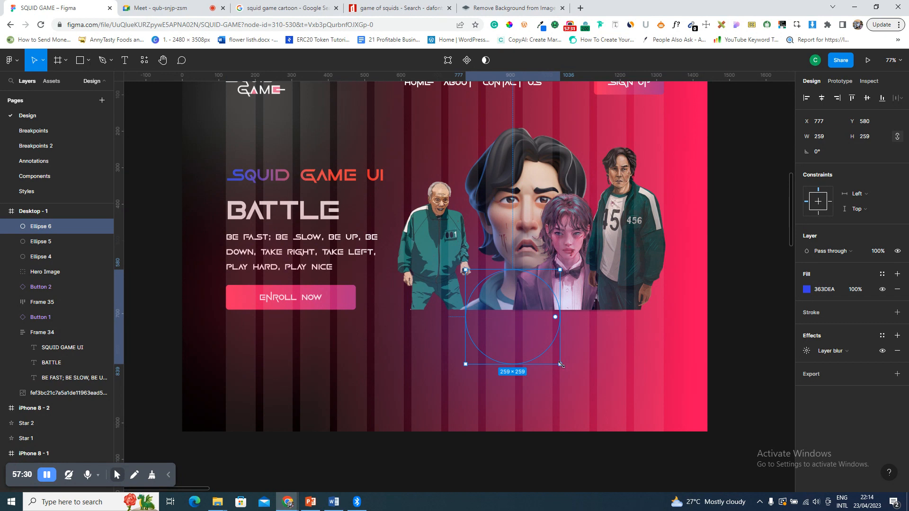
- Resize the blue glow circle to 224 × 224 and move it over the characters to X 1003, Y 320
drag(540, 352, 527, 339)
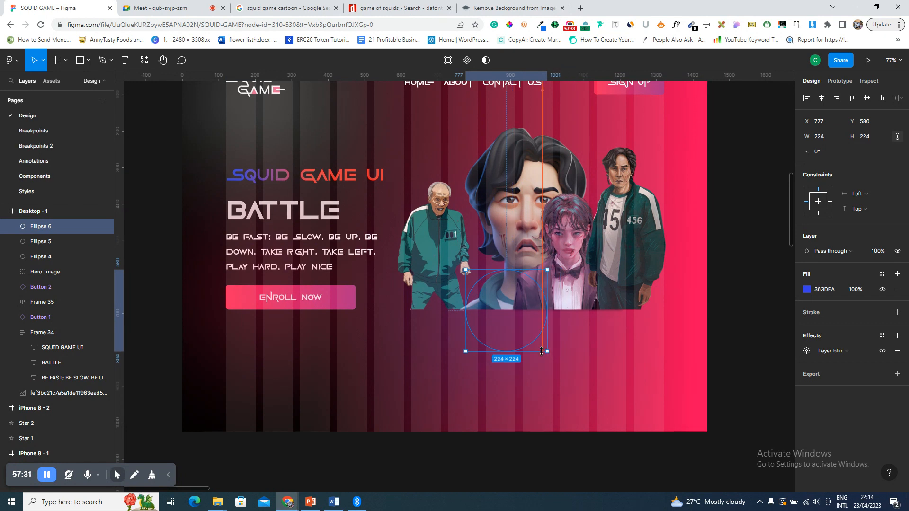
drag(571, 299, 611, 210)
scroll(542, 223, up, 5)
key(ctrl+minus)
key(ctrl+minus)
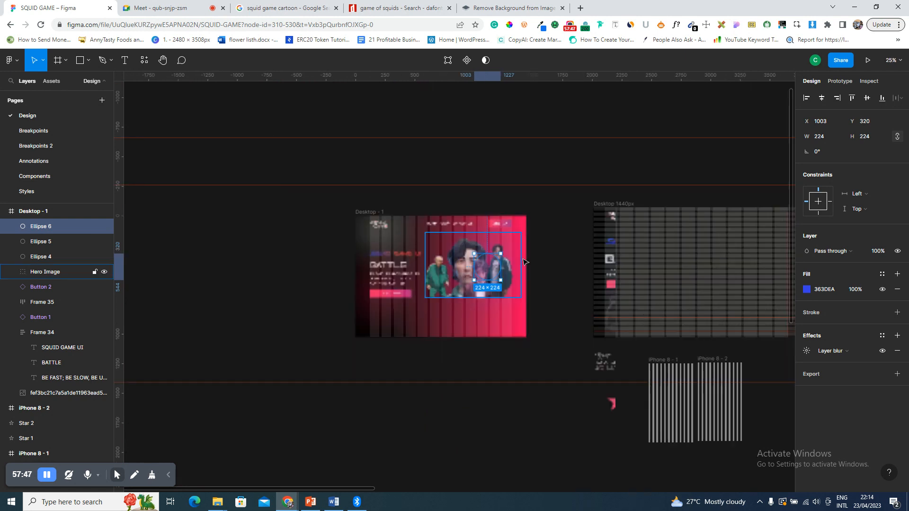
click(366, 213)
key(shift+2)
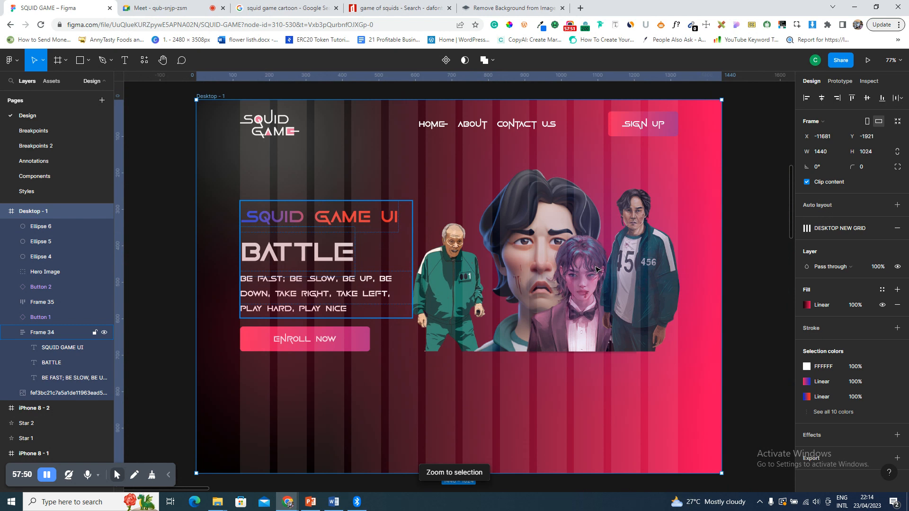
- Remove the blue circle's layer blur and reorder it directly beneath the Hero Image group so it sits behind the characters
click(596, 269)
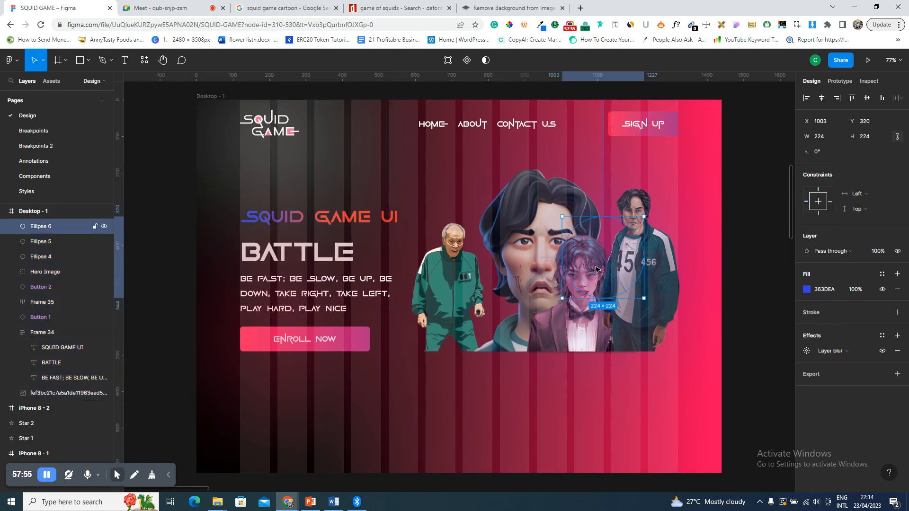
click(46, 213)
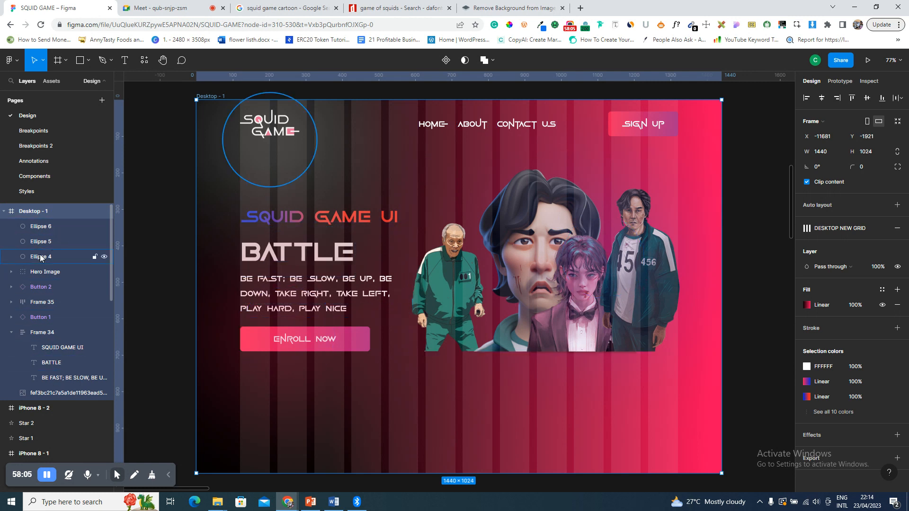
click(50, 226)
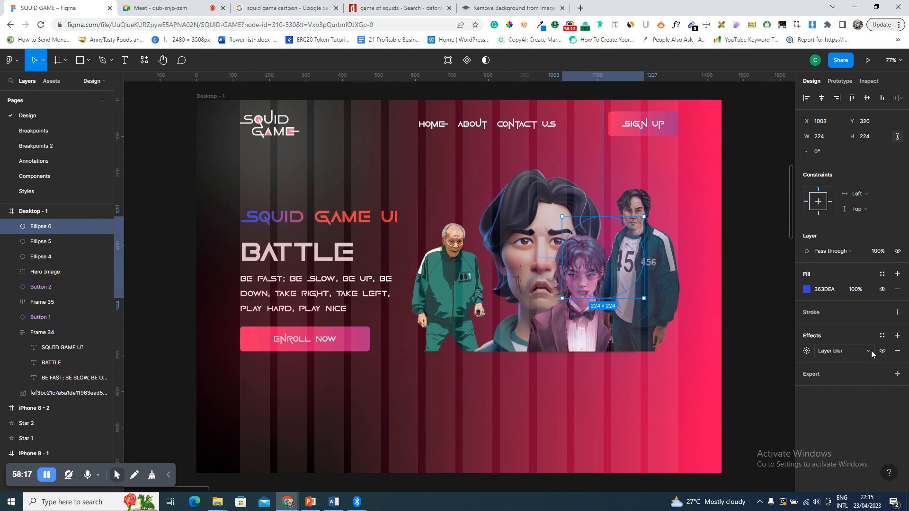
click(898, 350)
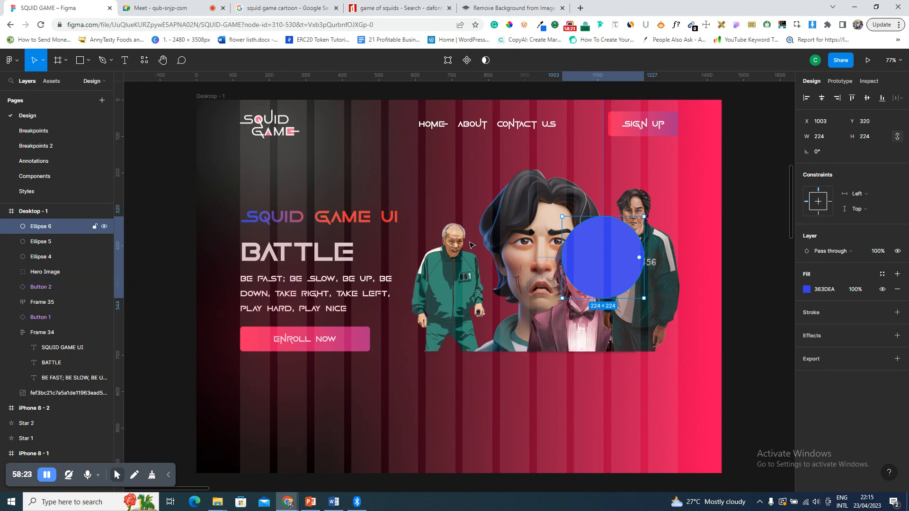
drag(56, 230, 164, 266)
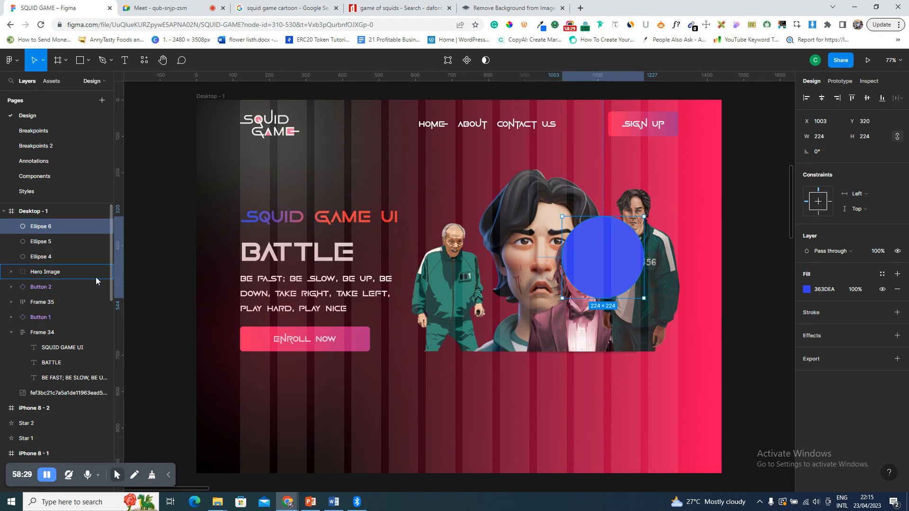
drag(84, 246, 76, 280)
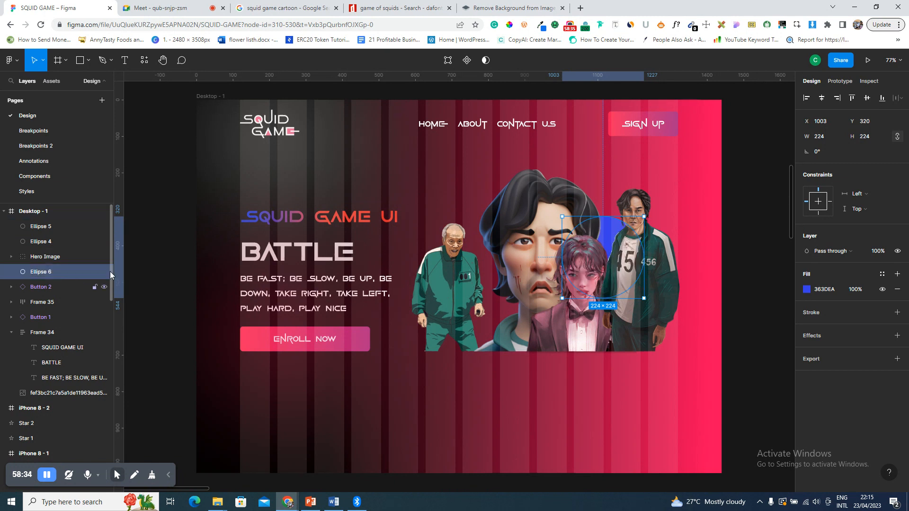
- Shift the blue circle to X 994, Y 288 and give it a Layer blur effect with a blur of 120
mouse_move(611, 234)
mouse_down()
mouse_move(606, 207)
mouse_move(584, 203)
mouse_move(608, 223)
mouse_up()
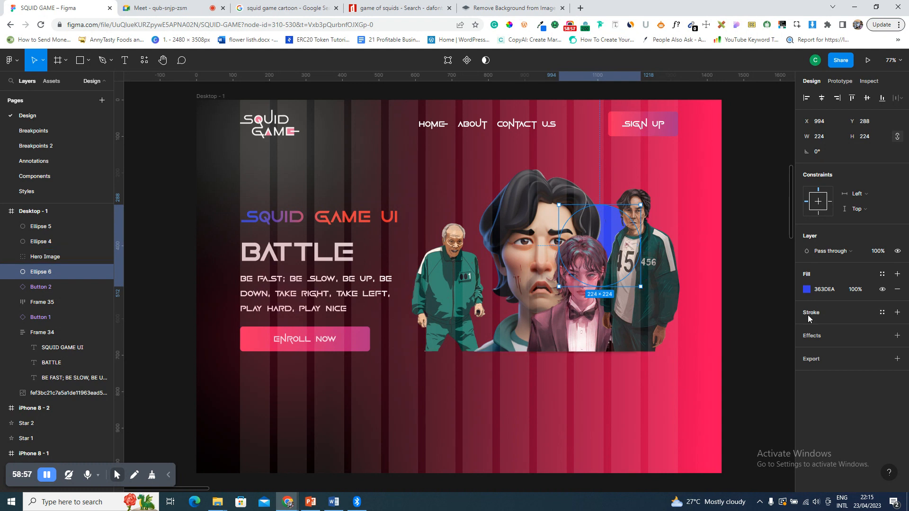
click(822, 346)
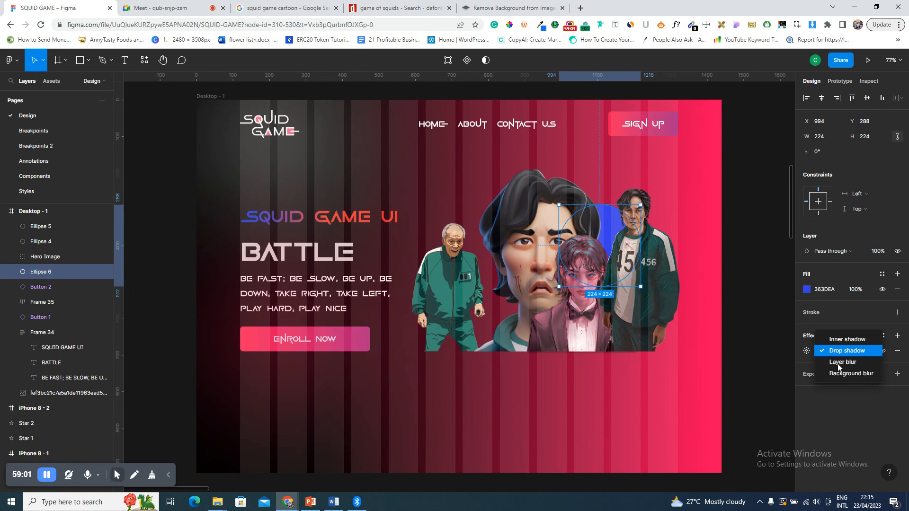
click(845, 364)
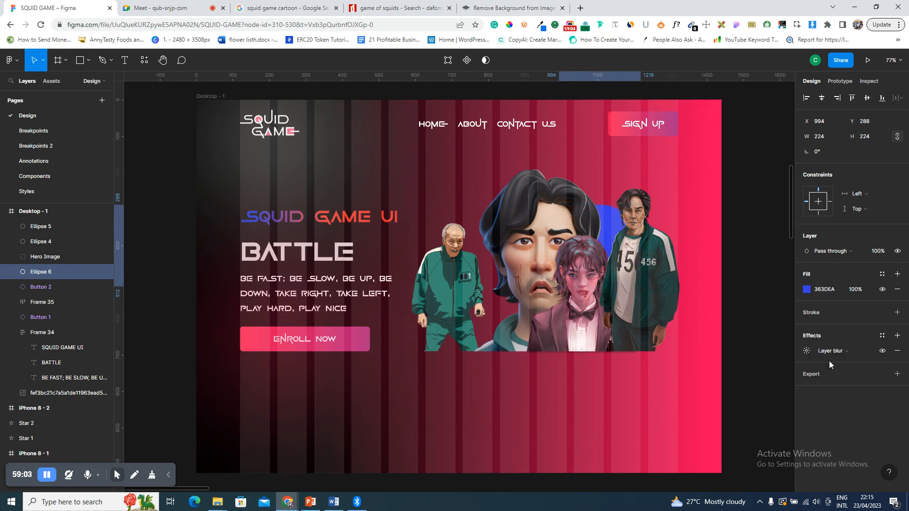
click(806, 351)
text(120)
key(Return)
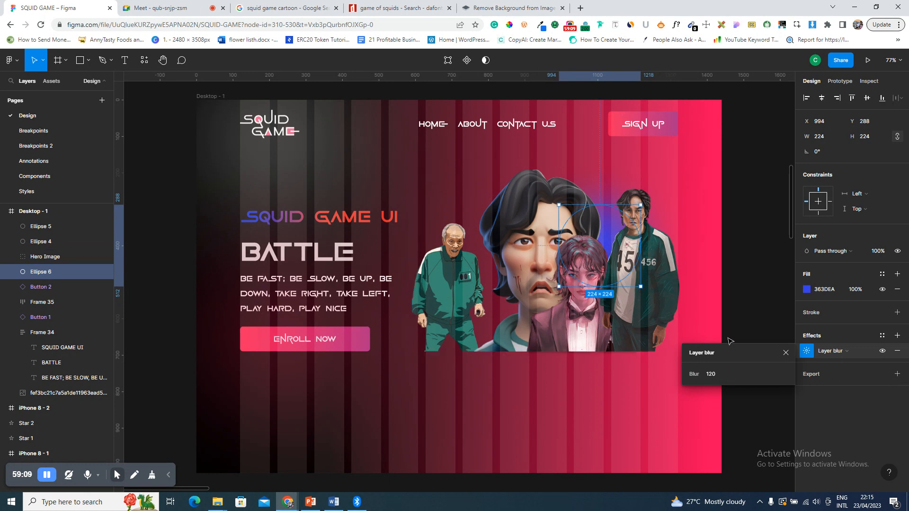
- Increase the blue circle's blur to 140 and reposition it behind the large character's head at X 832, Y 185
click(715, 375)
text(140)
key(Return)
drag(610, 227, 542, 268)
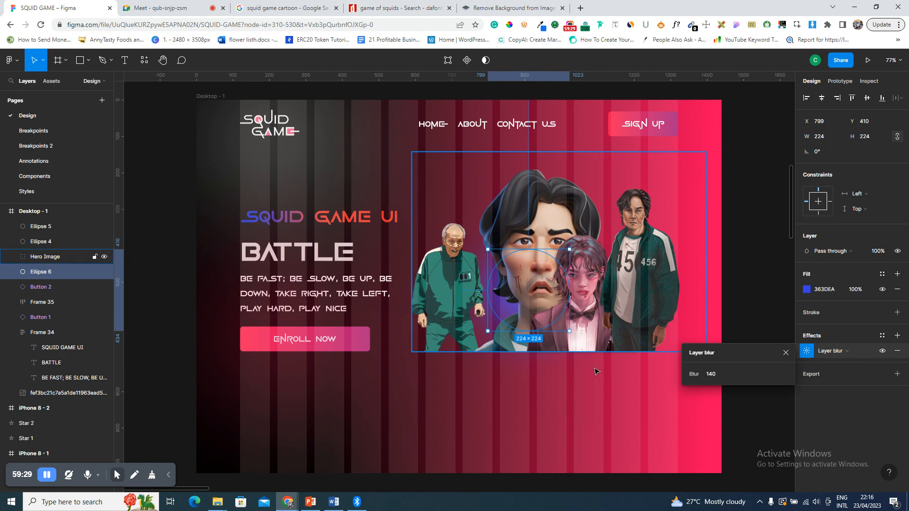
drag(545, 303, 552, 230)
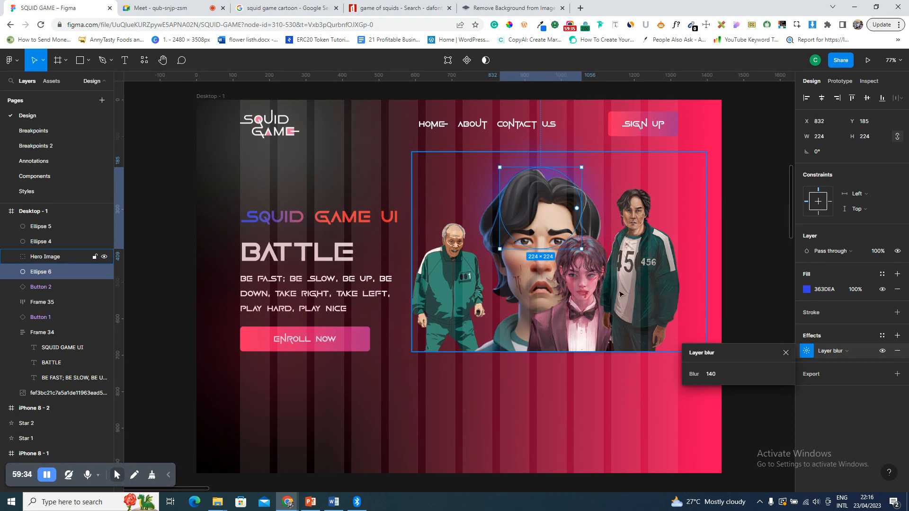
- Open the image fill adjustments of the suited woman's picture inside the Hero Image group
click(584, 314)
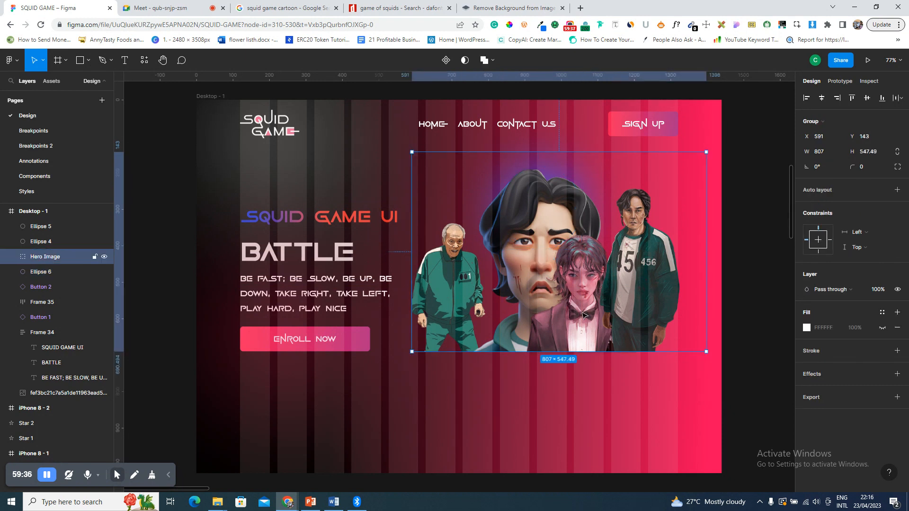
double_click(594, 299)
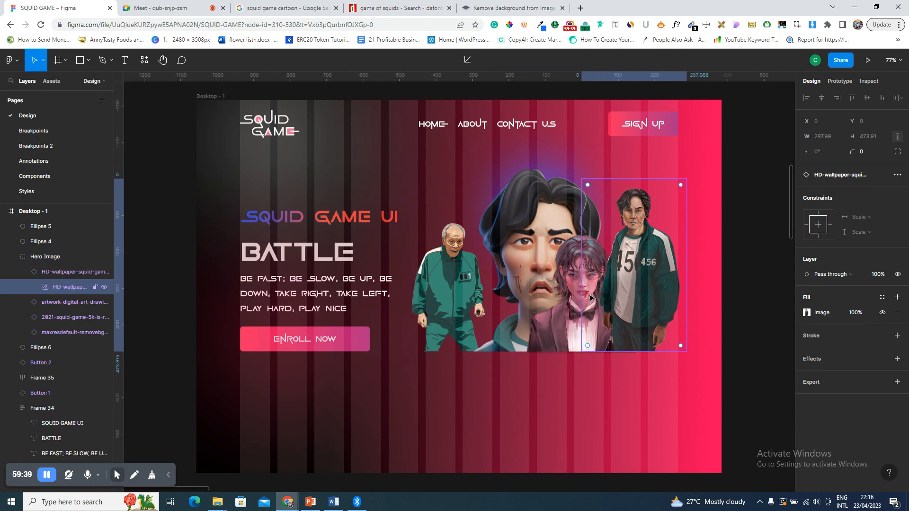
click(569, 314)
key(shift+2)
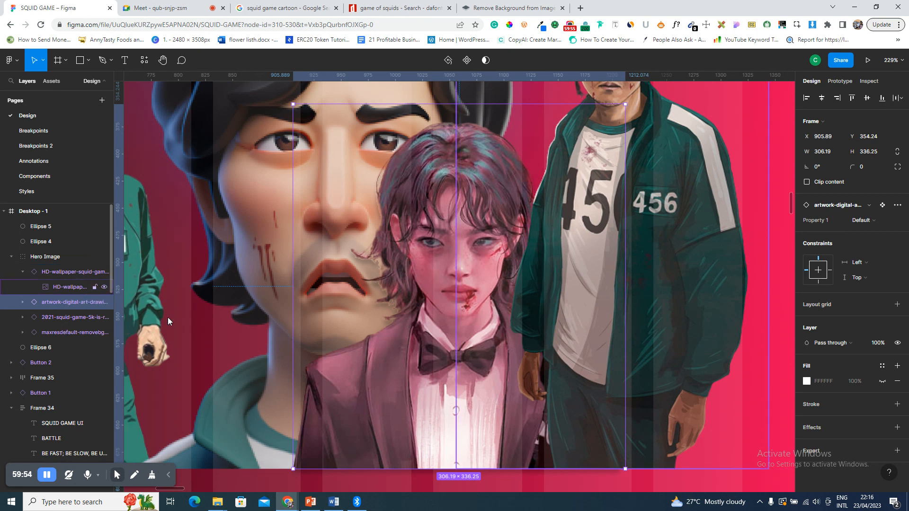
scroll(558, 331, down, 3)
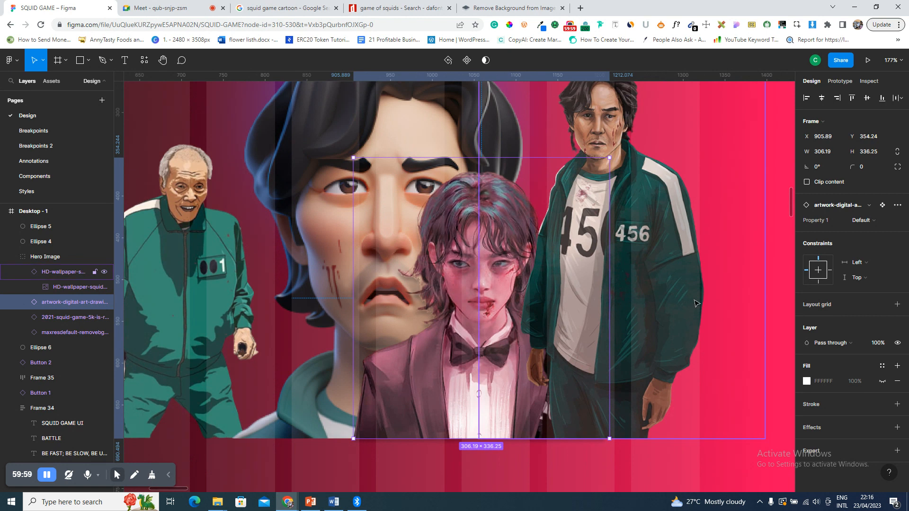
click(683, 304)
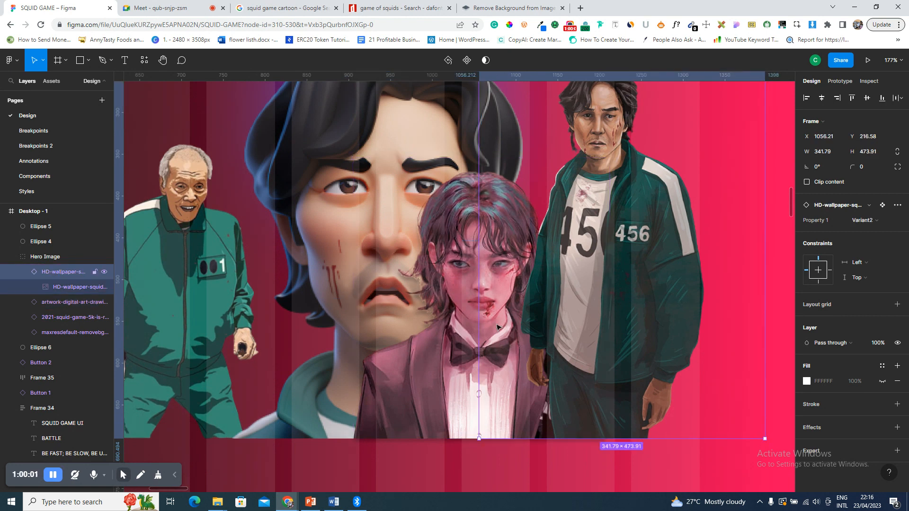
double_click(506, 259)
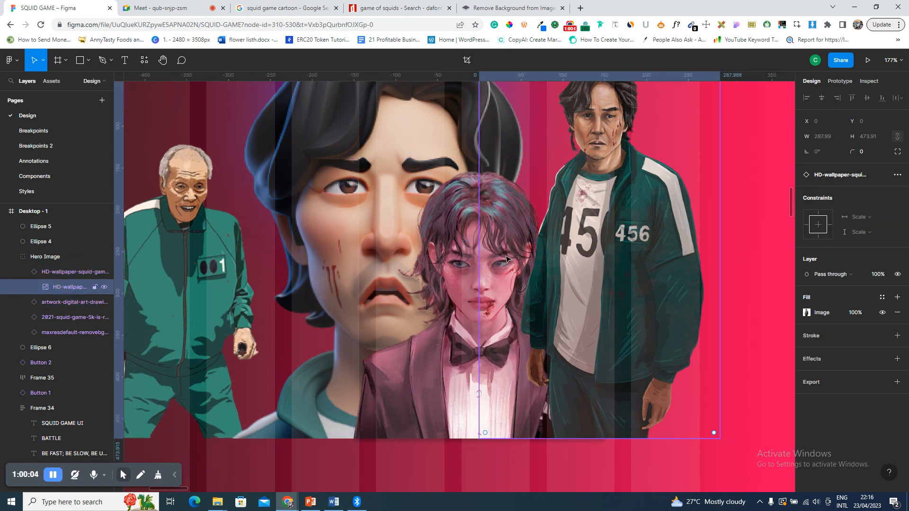
click(464, 244)
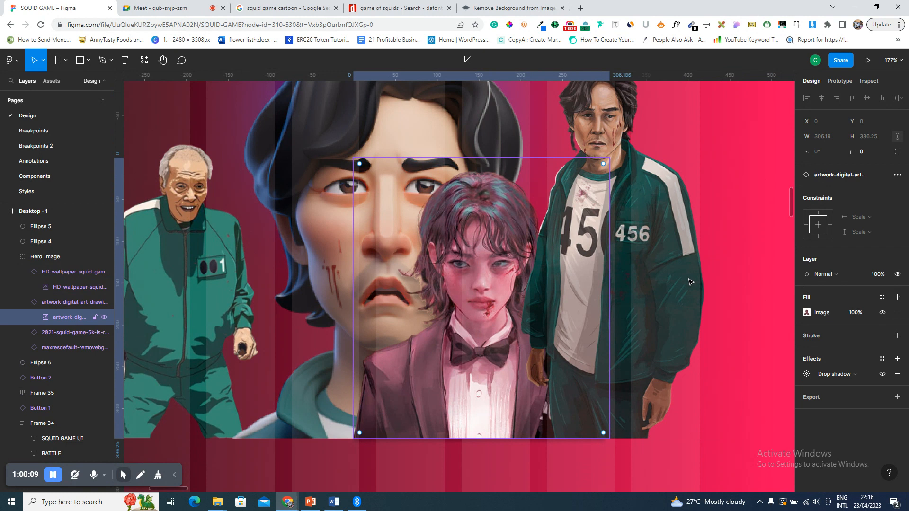
click(806, 313)
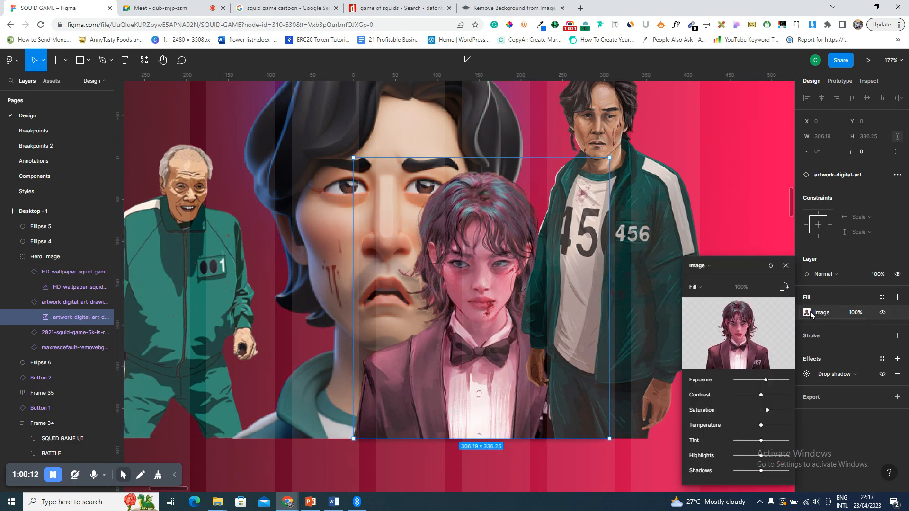
- Try resetting the saturation and exposure of the suited woman's image to neutral, and undo both adjustments
drag(767, 410, 761, 410)
drag(762, 380, 761, 380)
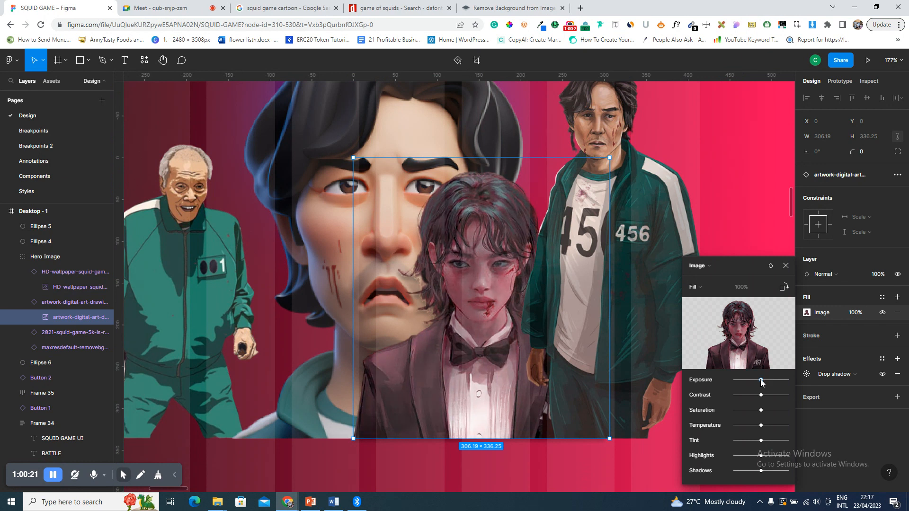
key(ctrl+z)
key(ctrl+z)
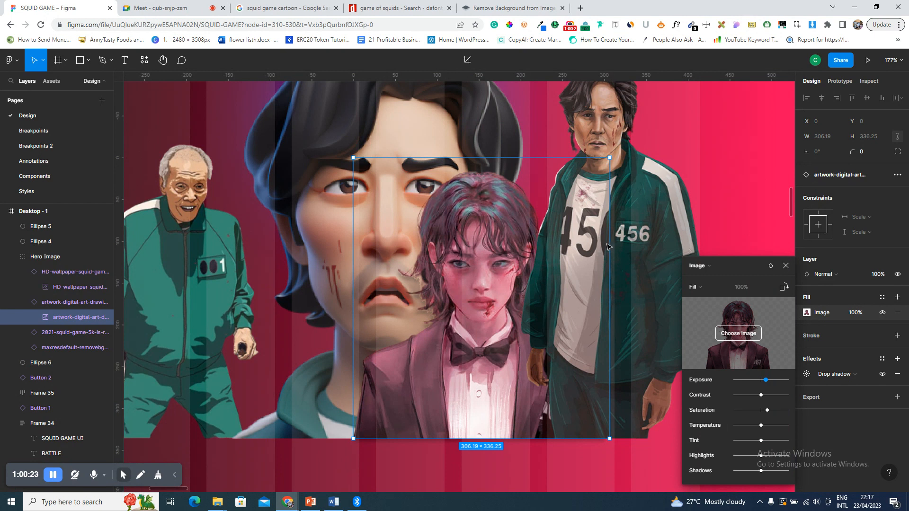
- Close the image adjustments and shorten the Desktop - 1 frame to a height of 772
click(786, 267)
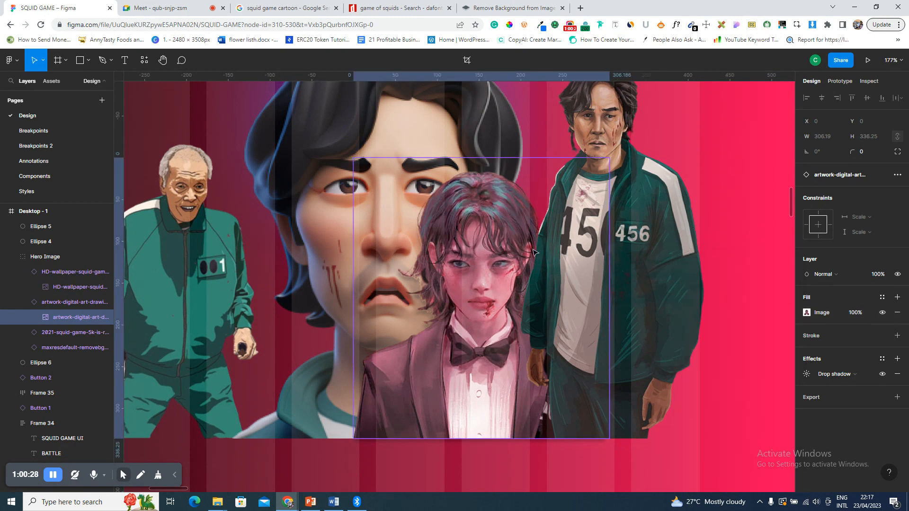
key(ctrl+minus)
key(ctrl+minus)
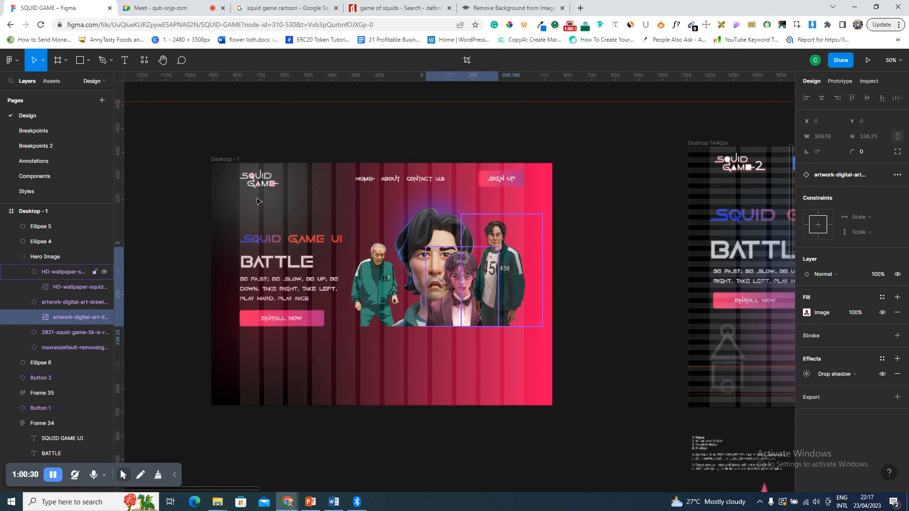
click(225, 160)
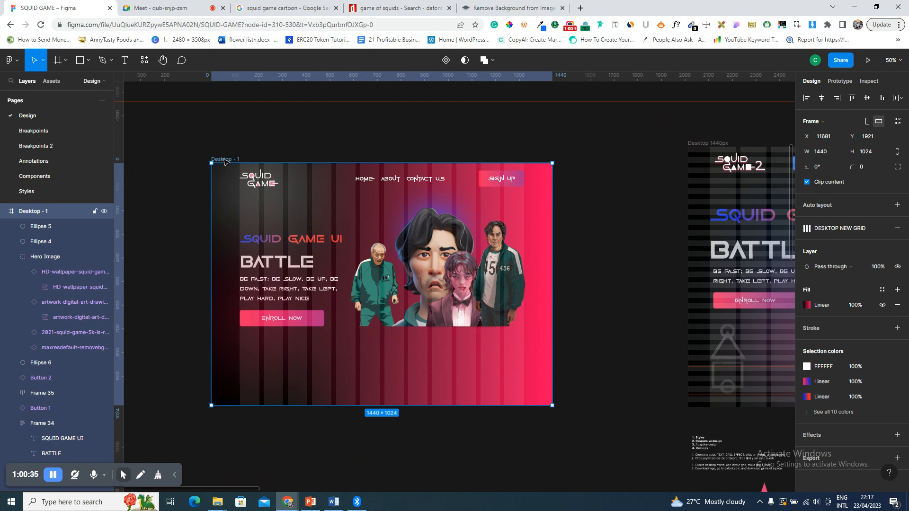
drag(412, 407, 416, 349)
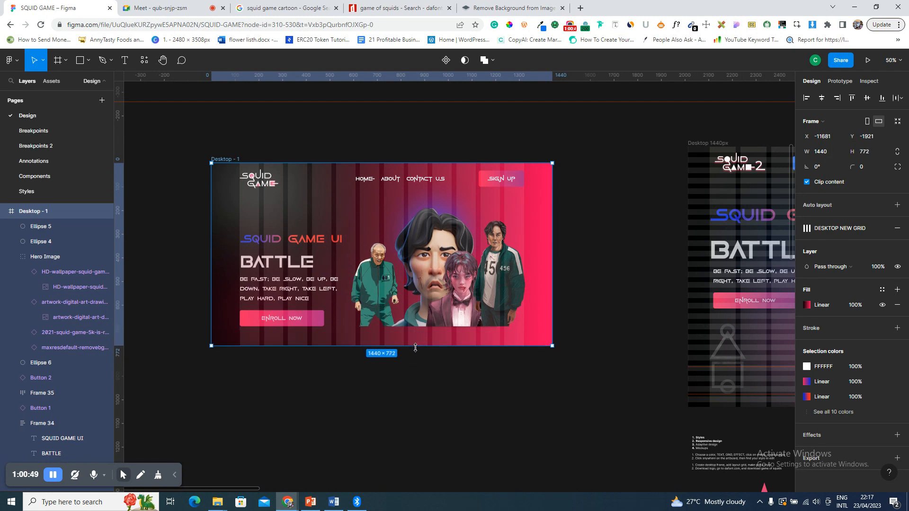
- Draw a 1201 × 67 rectangle filled with 151414 beneath the hero content and place it at X 120, Y 687
key(r)
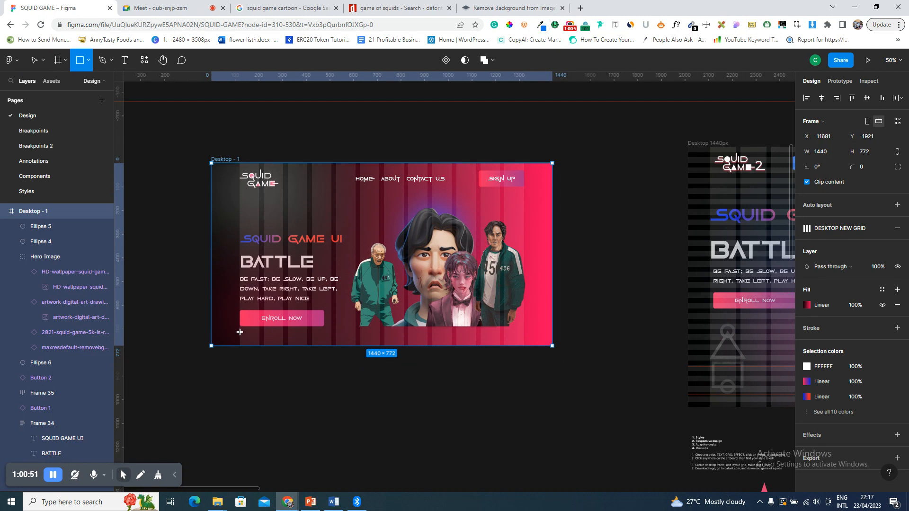
mouse_move(240, 330)
mouse_down()
mouse_move(520, 332)
mouse_move(524, 346)
mouse_up()
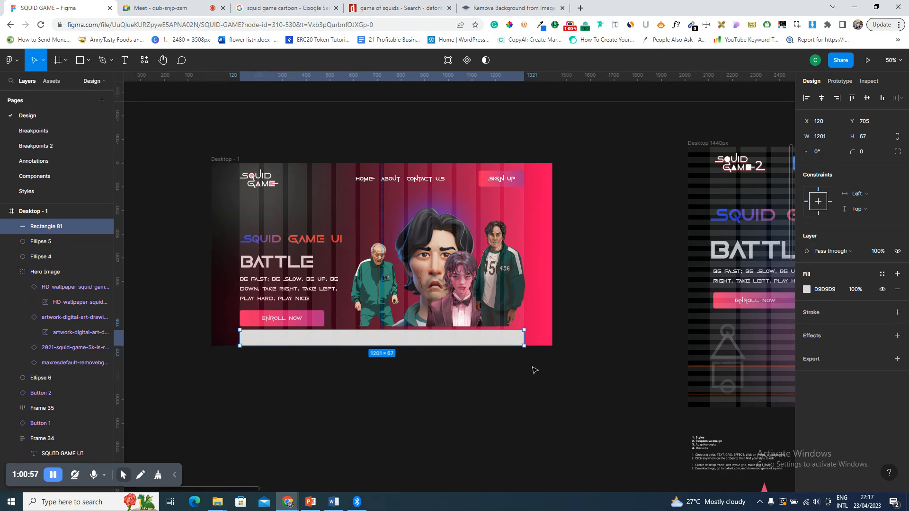
click(807, 288)
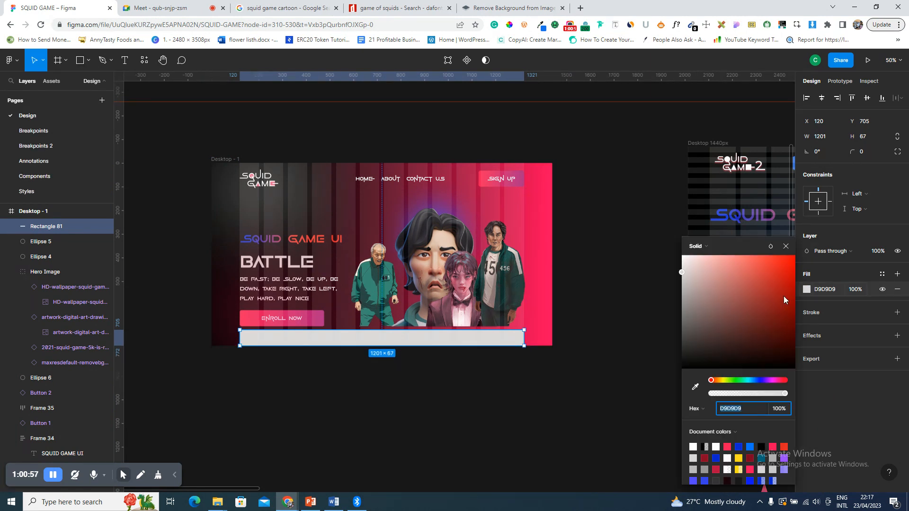
click(689, 360)
drag(477, 330, 477, 325)
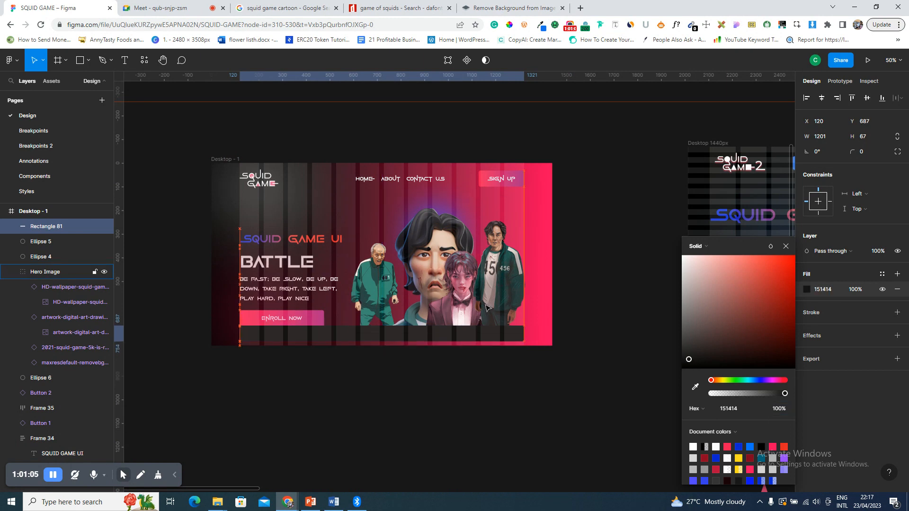
- Shorten the Desktop - 1 frame to a height of 754 and hide the layout grids
click(489, 308)
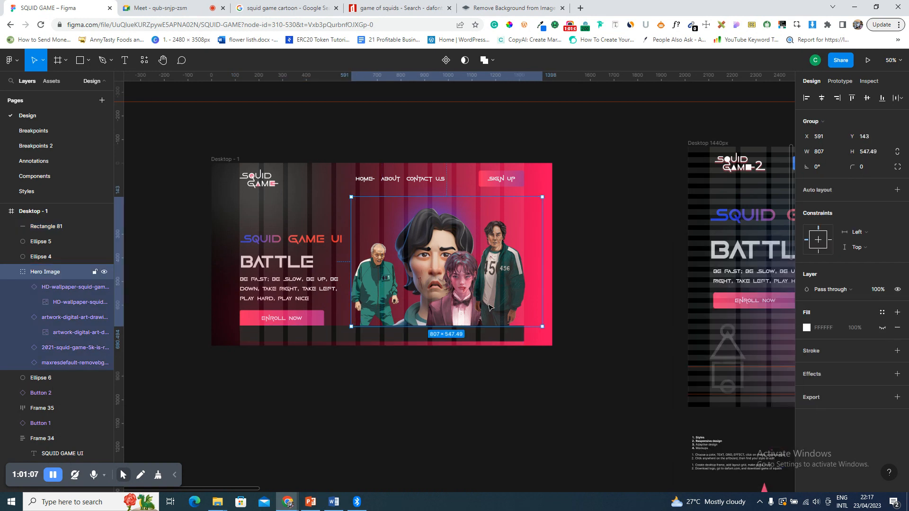
click(216, 160)
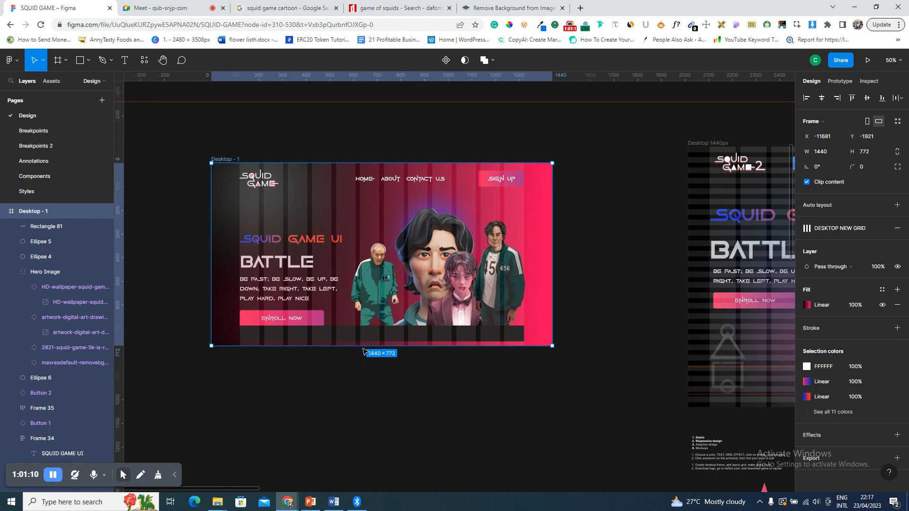
drag(360, 346, 361, 342)
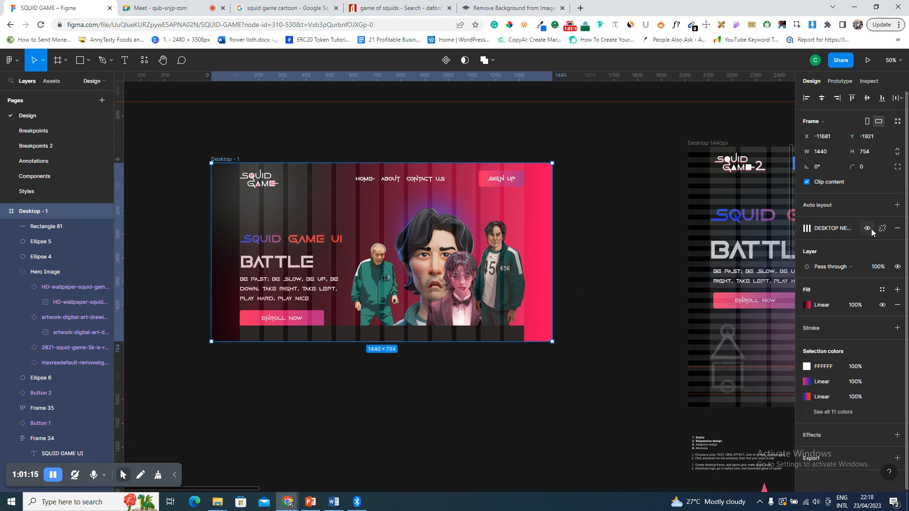
key(ctrl+shift+4)
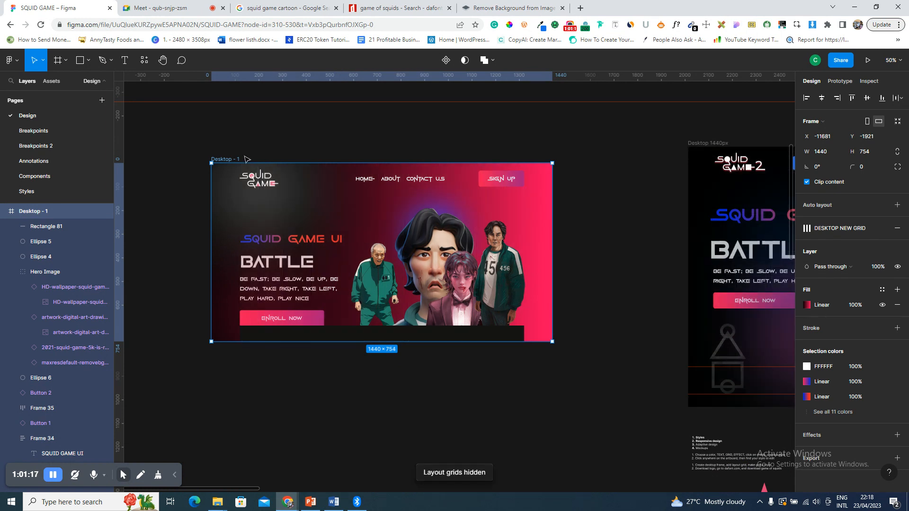
- Reduce the dark rectangle's height to 64 and lower it to Y 698, leaving a gap beneath the hero images
key(shift+2)
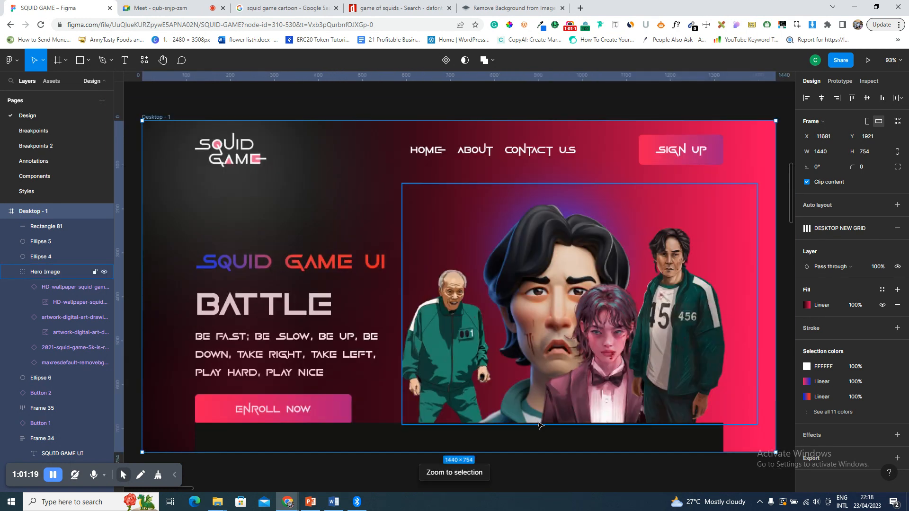
click(547, 436)
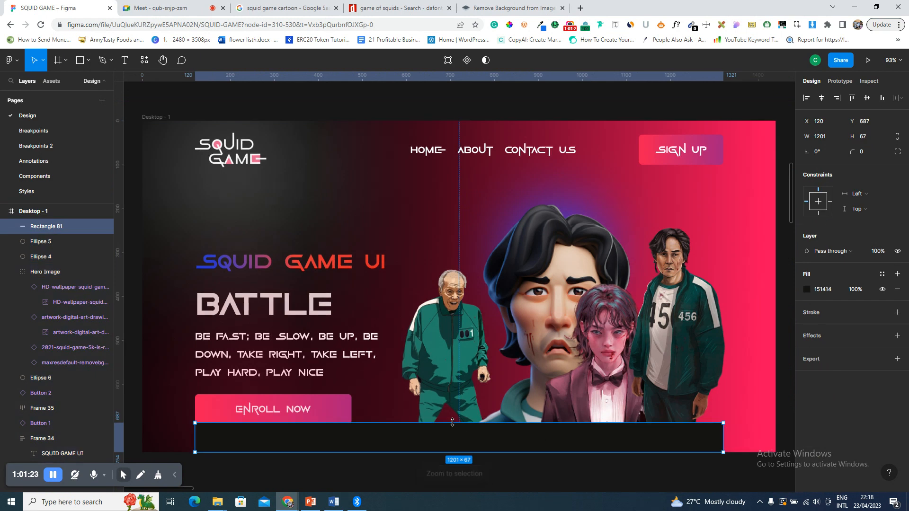
drag(452, 422, 451, 424)
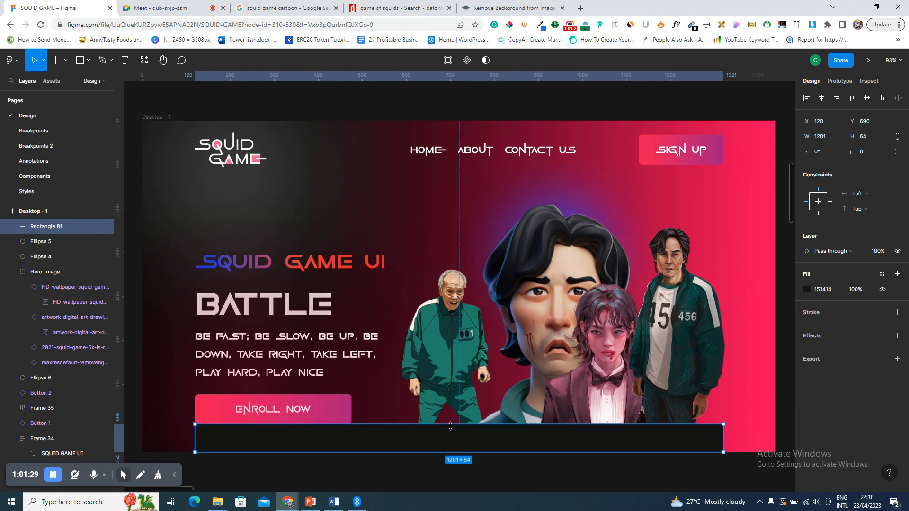
key(Down)
key(Down)
key(Down)
key(Down)
key(Down)
key(Down)
key(Down)
key(Down)
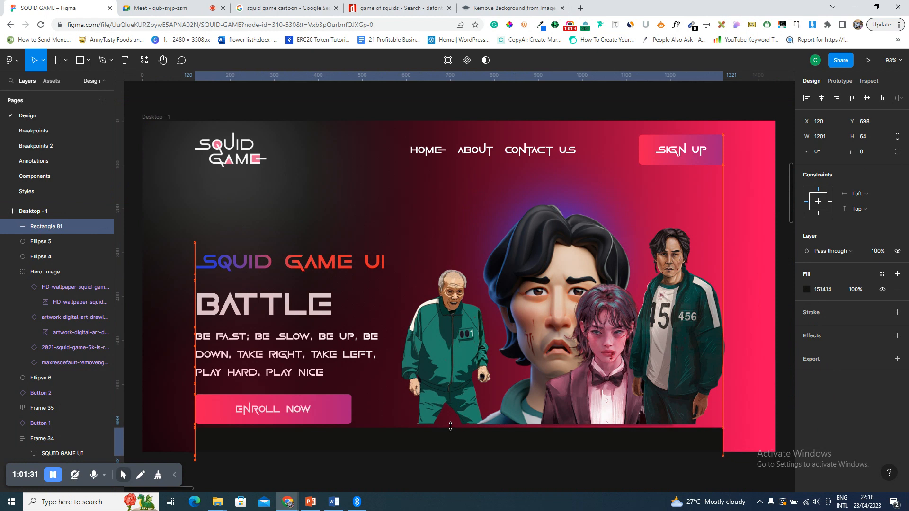
- Move the Desktop - 1 frame to X -12602, Y -1990, level with the top of the Desktop 1440px frame
click(152, 119)
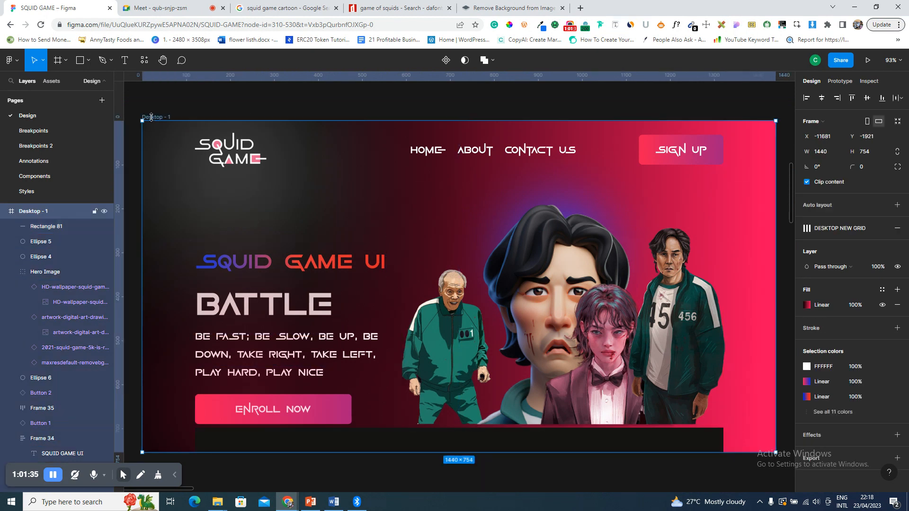
ctrl+scroll(390, 295, down, 3)
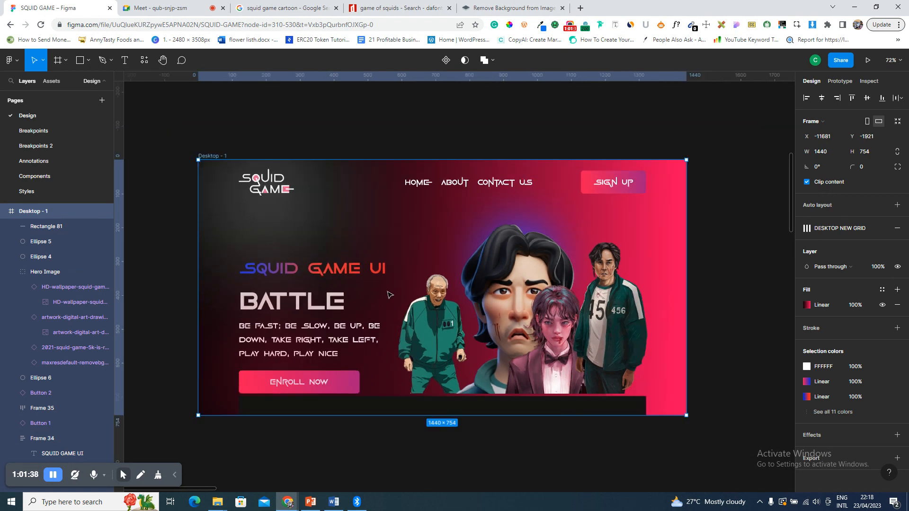
ctrl+scroll(389, 295, down, 3)
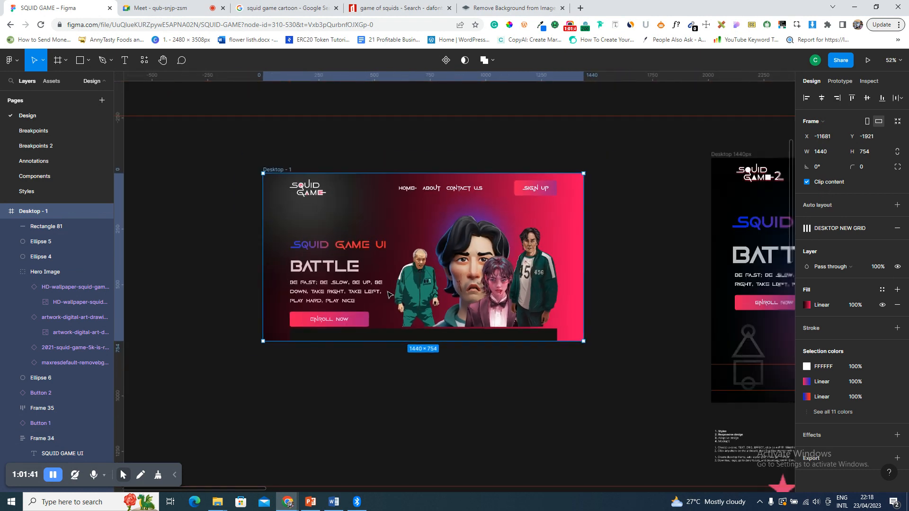
ctrl+scroll(388, 295, down, 2)
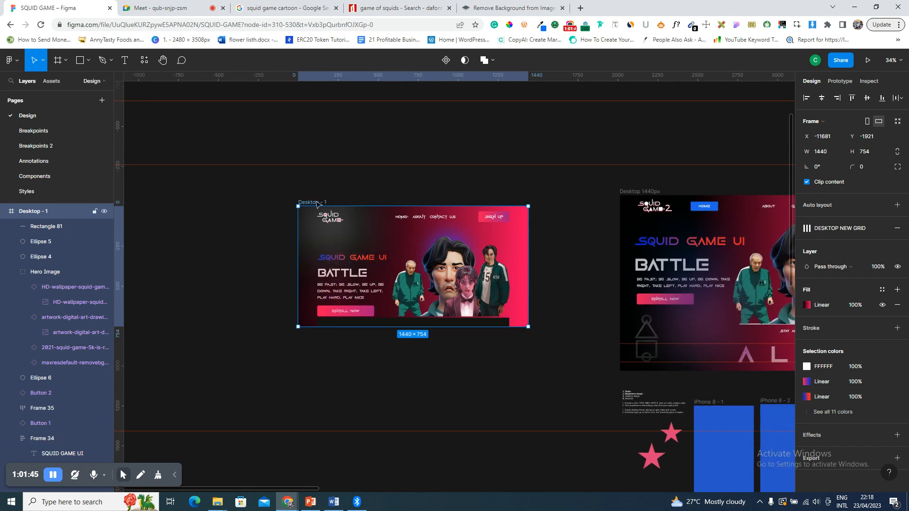
drag(301, 203, 169, 195)
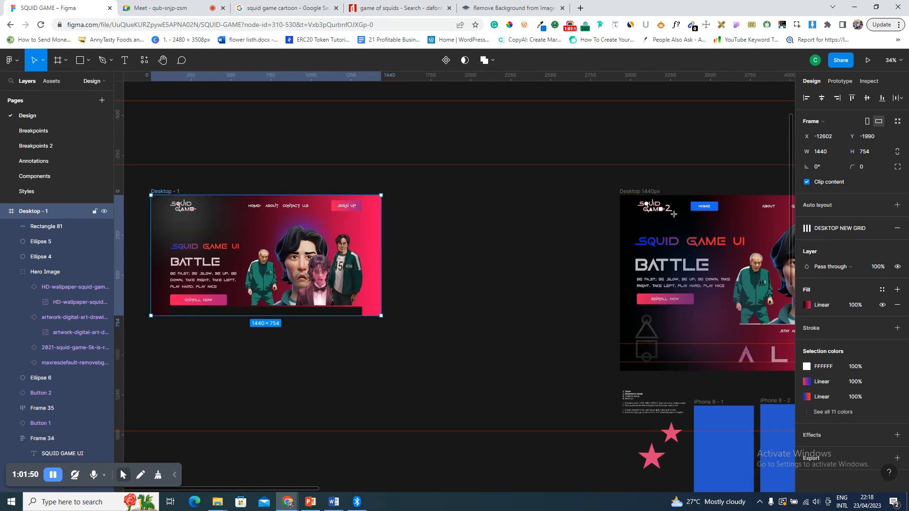
- Add an iPad Pro 11" frame of 834 × 1194 between the two desktop frames, at X -11119, Y -1990
key(f)
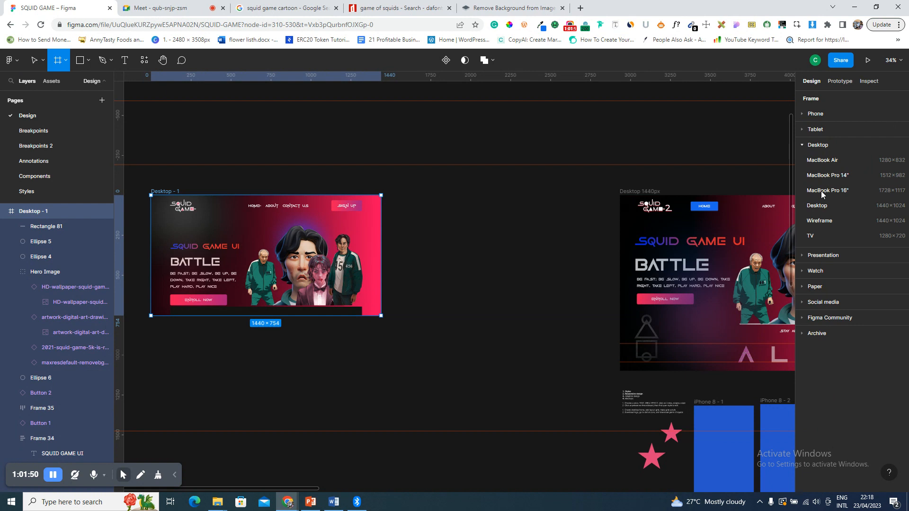
click(830, 130)
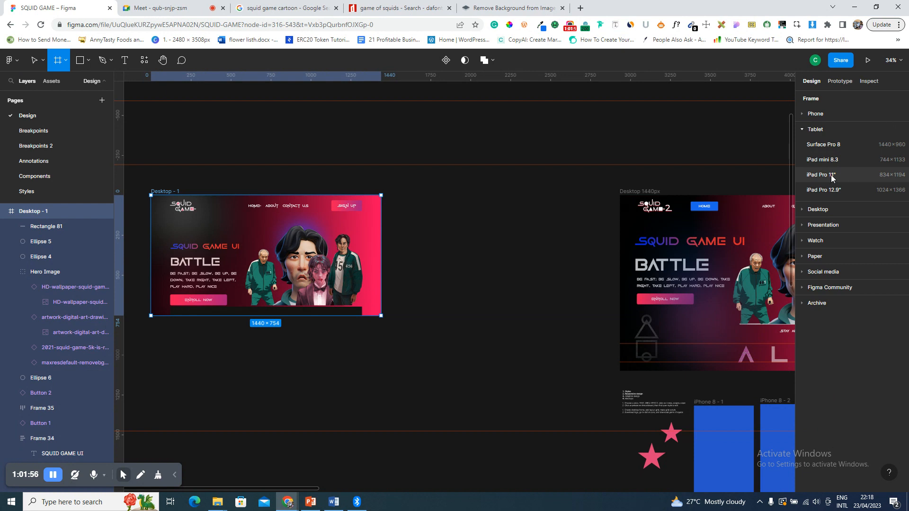
click(833, 176)
drag(453, 241, 454, 244)
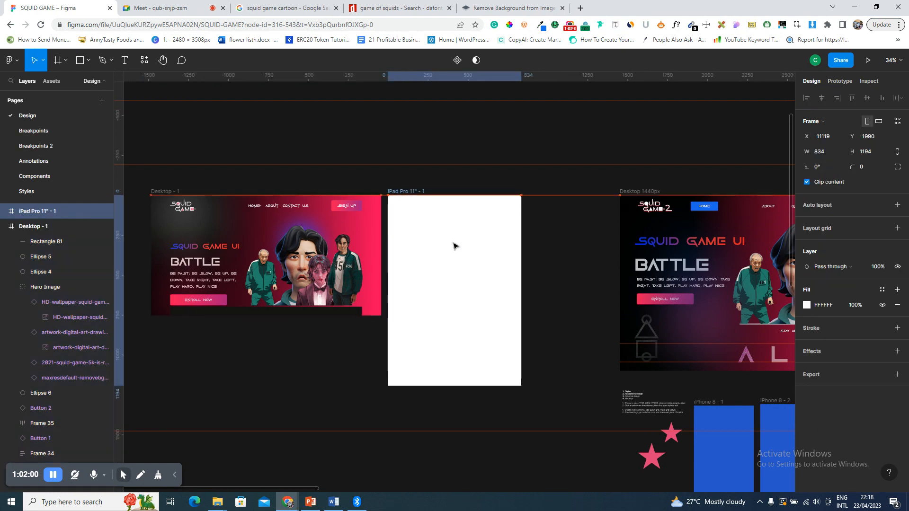
- Copy the linear gradient fill of the Desktop - 1 frame onto the iPad Pro 11" frame
click(161, 193)
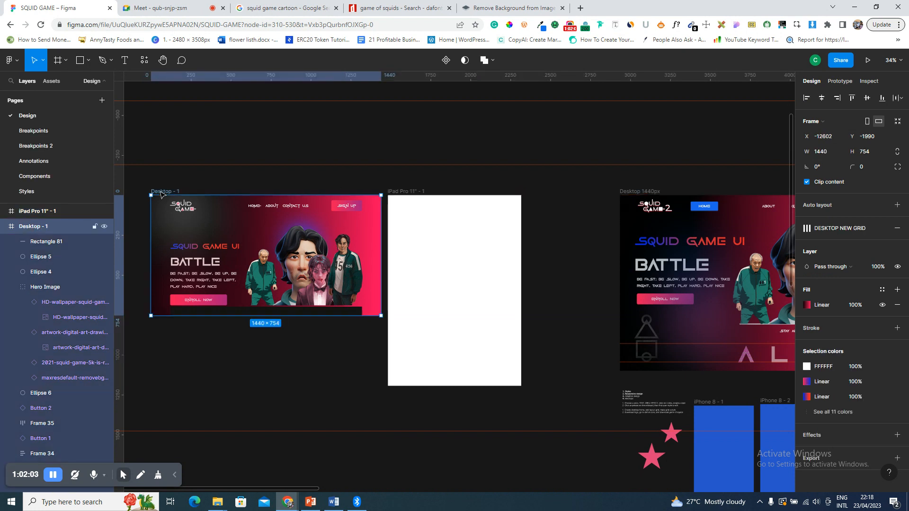
click(799, 305)
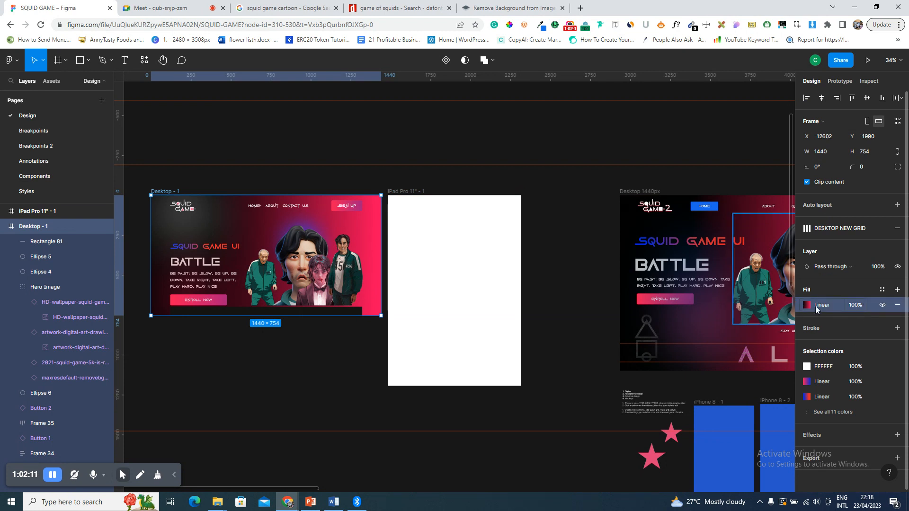
click(405, 191)
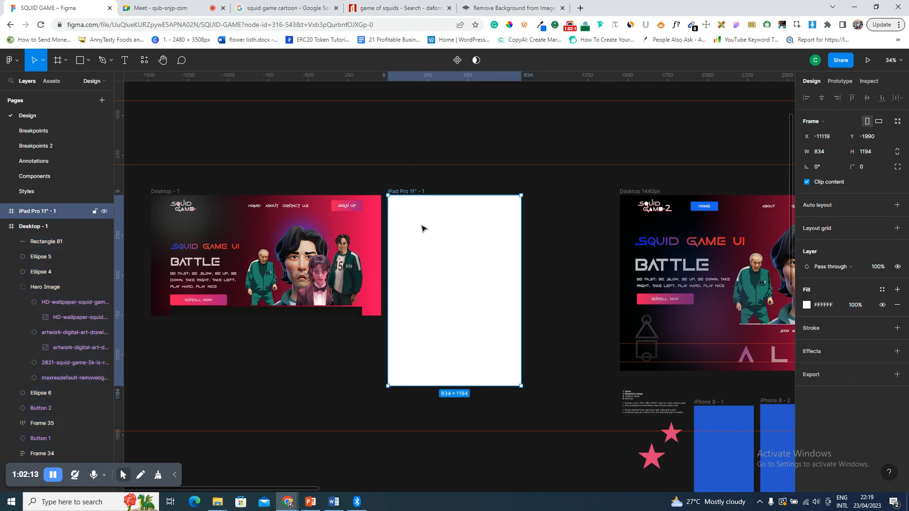
key(ctrl+v)
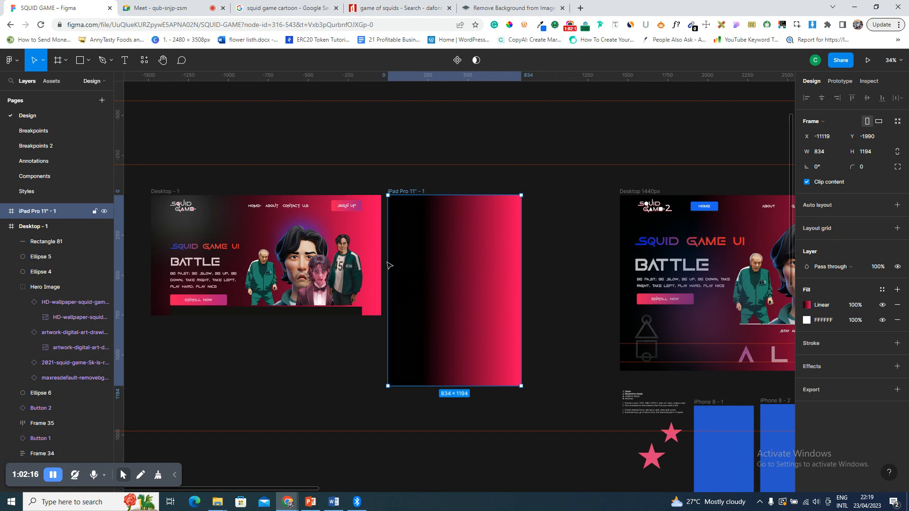
- Redirect the iPad frame's gradient diagonally, from black near the upper-left corner to pink beyond the lower-right corner
click(808, 306)
drag(417, 217, 408, 207)
drag(519, 293, 544, 423)
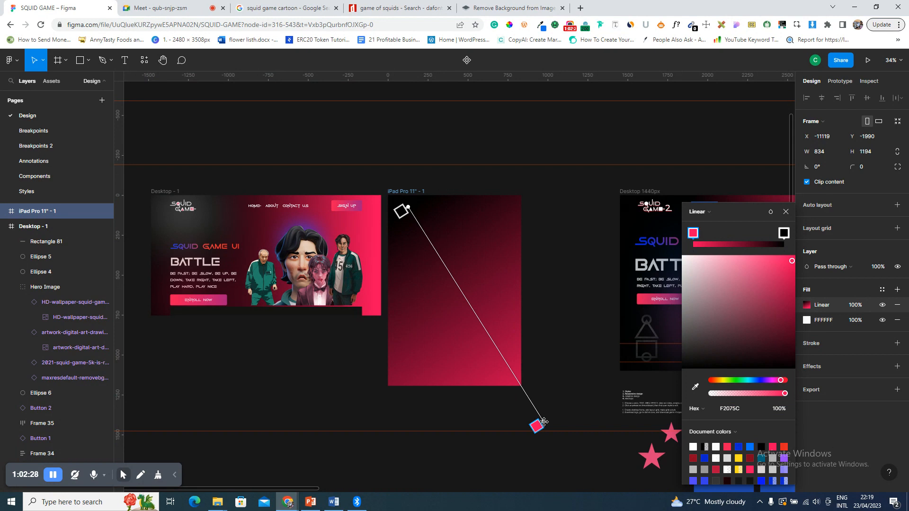
- Switch to the Google Meet call, admit all waiting participants and open the in-call messages
click(176, 3)
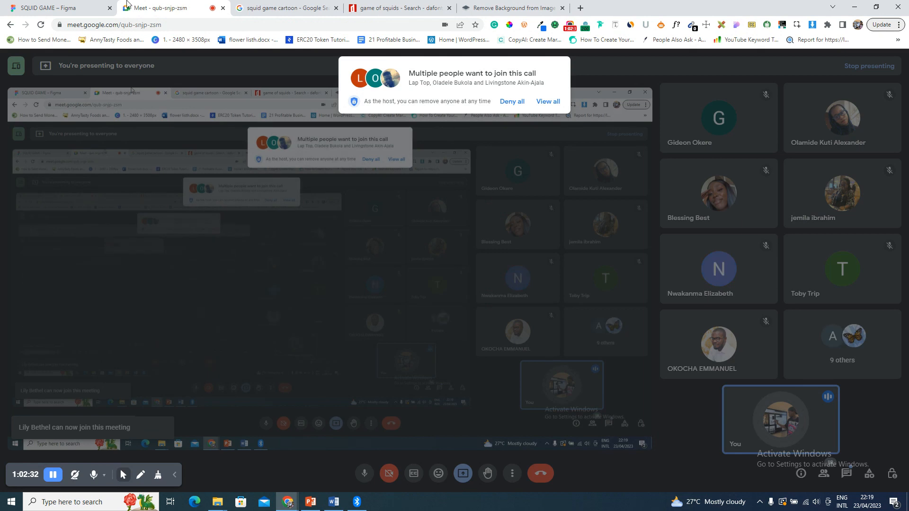
click(548, 103)
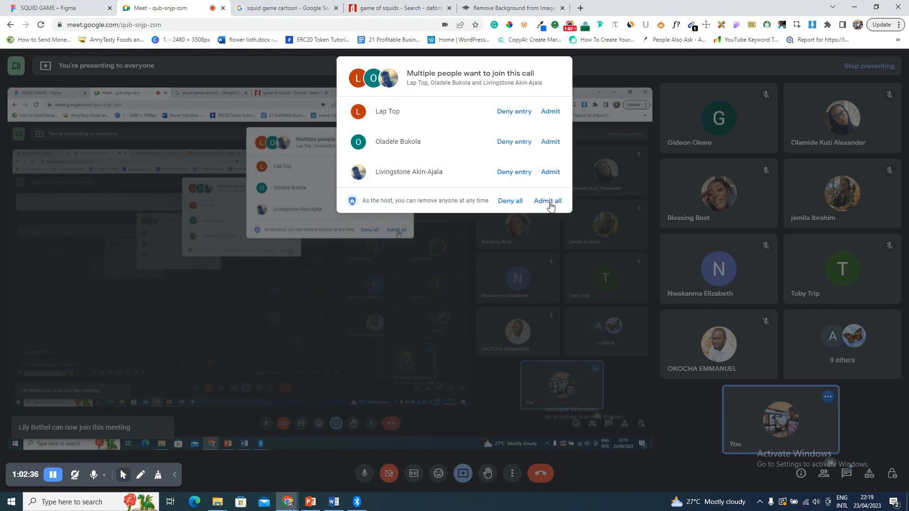
click(549, 202)
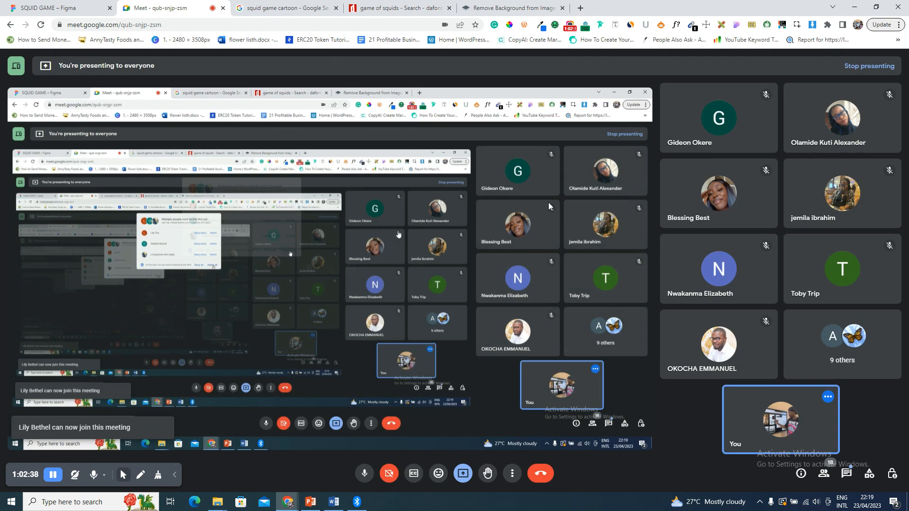
click(847, 475)
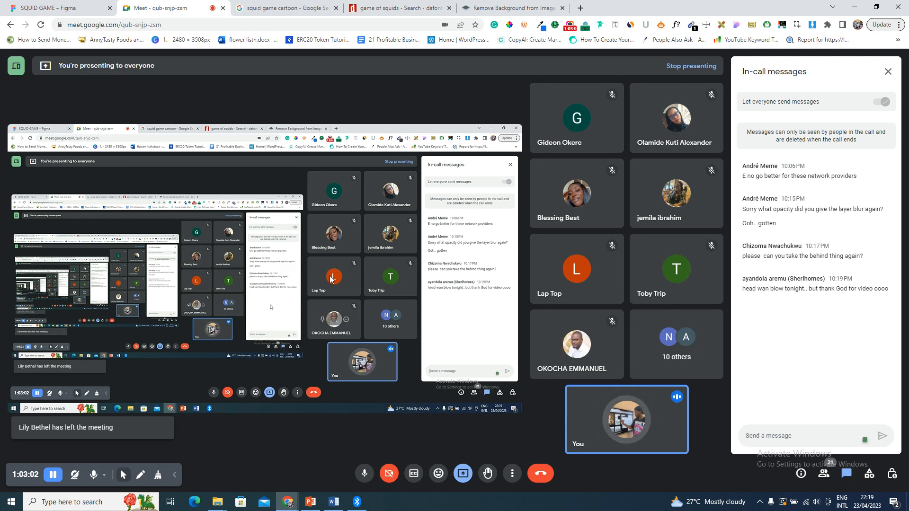
- Switch back to the Figma file and move the blurred Ellipse 4 off the Desktop - 1 logo, to about X 176, Y 46
click(52, 4)
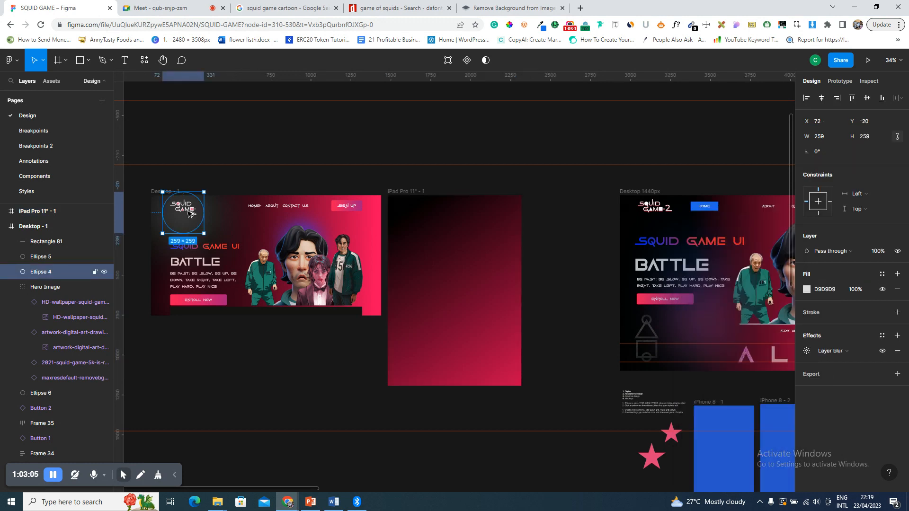
key(ctrl+d)
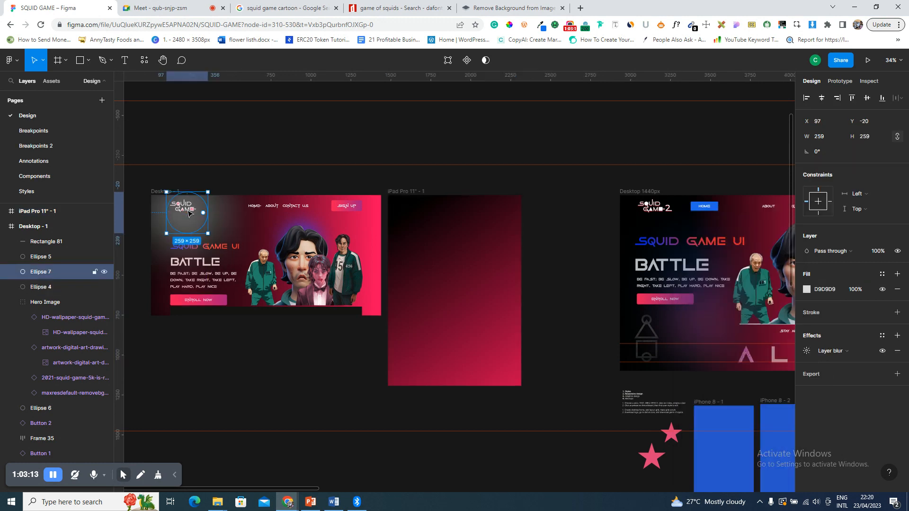
key(ctrl+z)
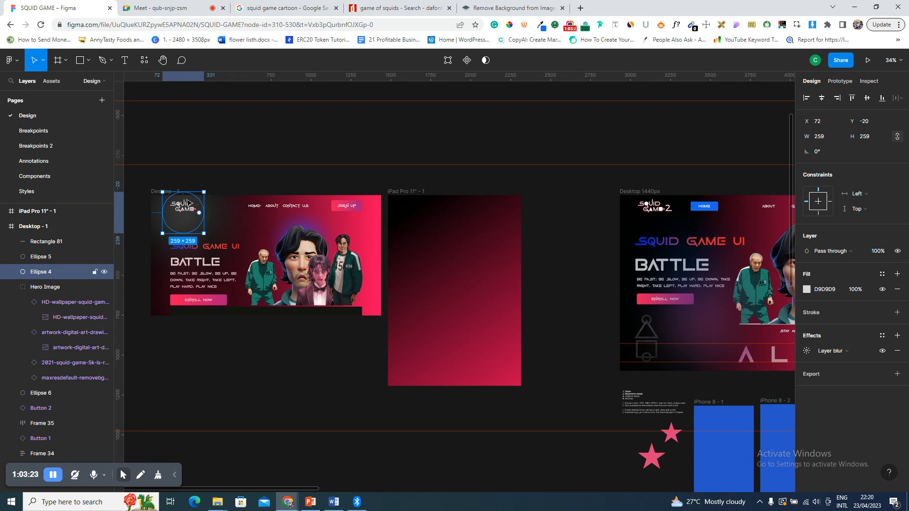
key(shift+2)
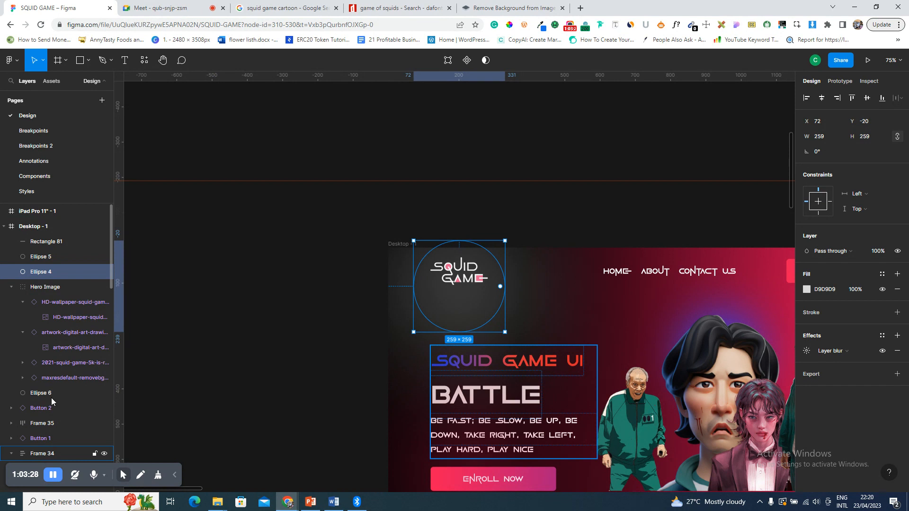
scroll(50, 383, down, 4)
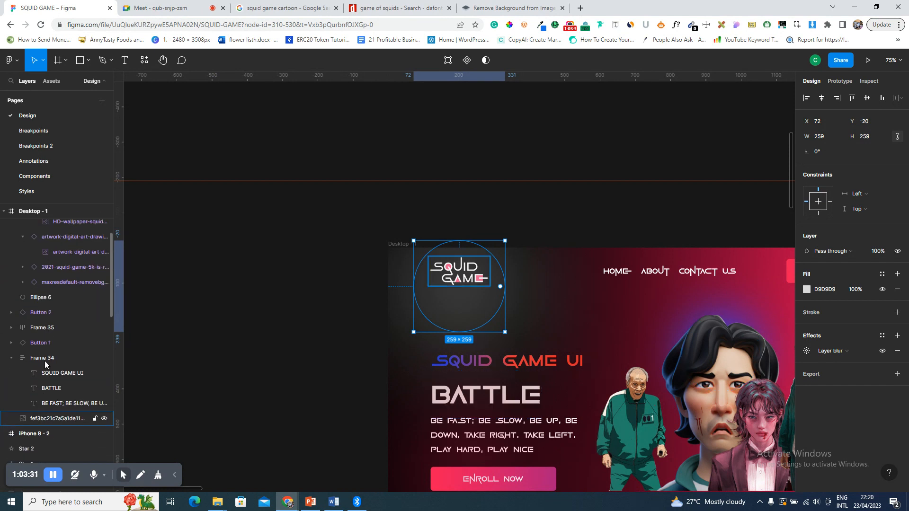
click(467, 281)
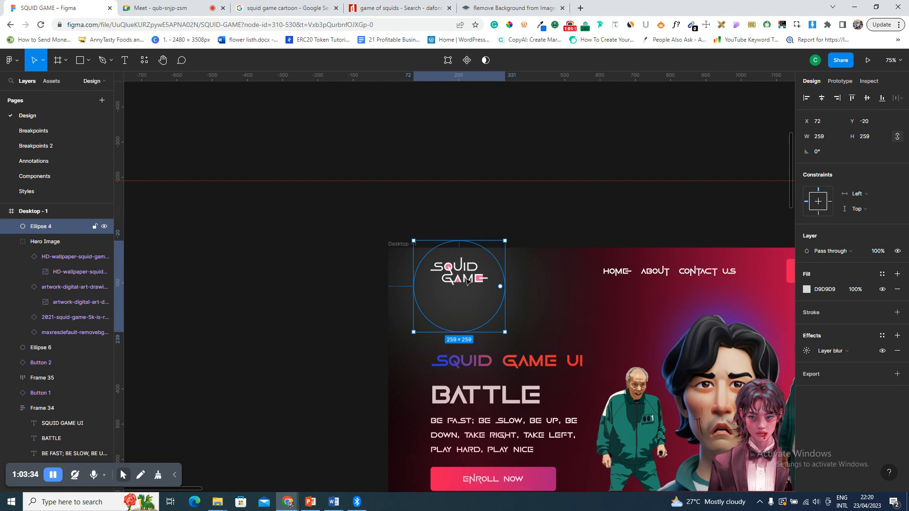
drag(502, 325, 540, 349)
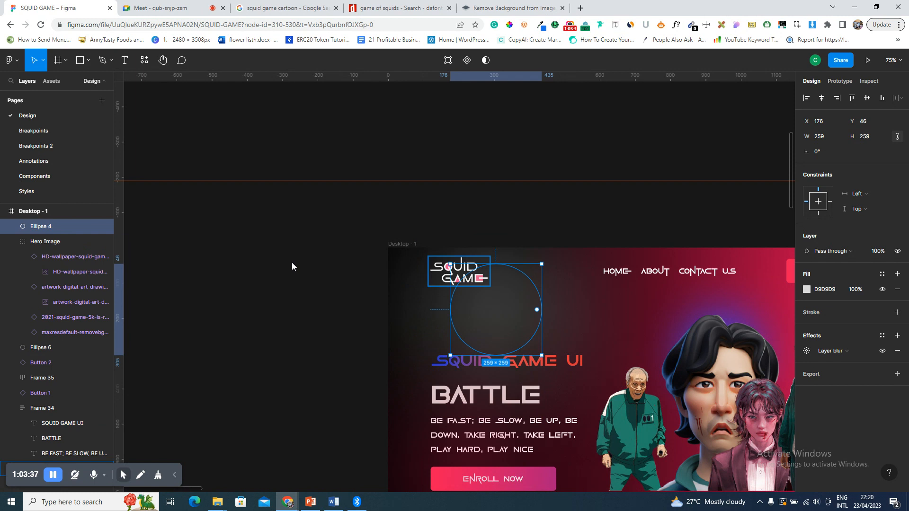
- Rename the Squid Game logo's image layer in Desktop - 1 as "logo" and reselect the blurred Ellipse 4
click(443, 267)
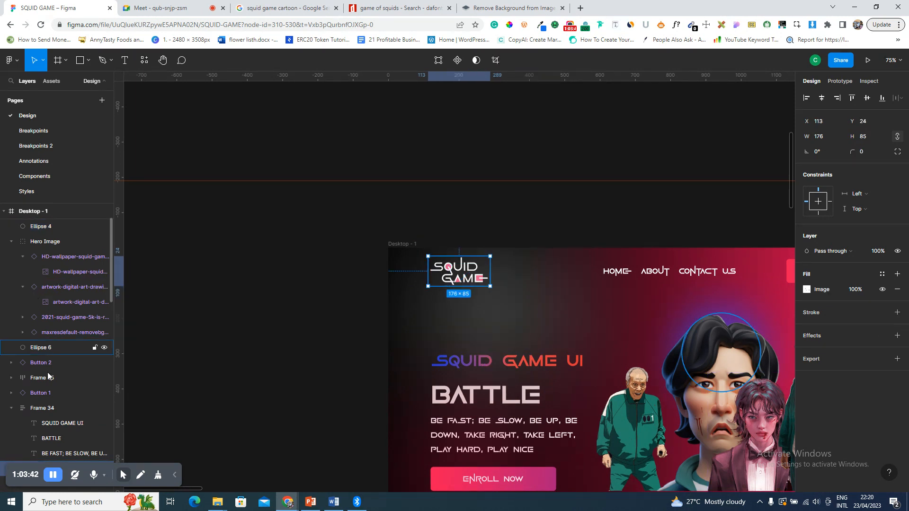
scroll(59, 385, down, 3)
scroll(59, 381, down, 1)
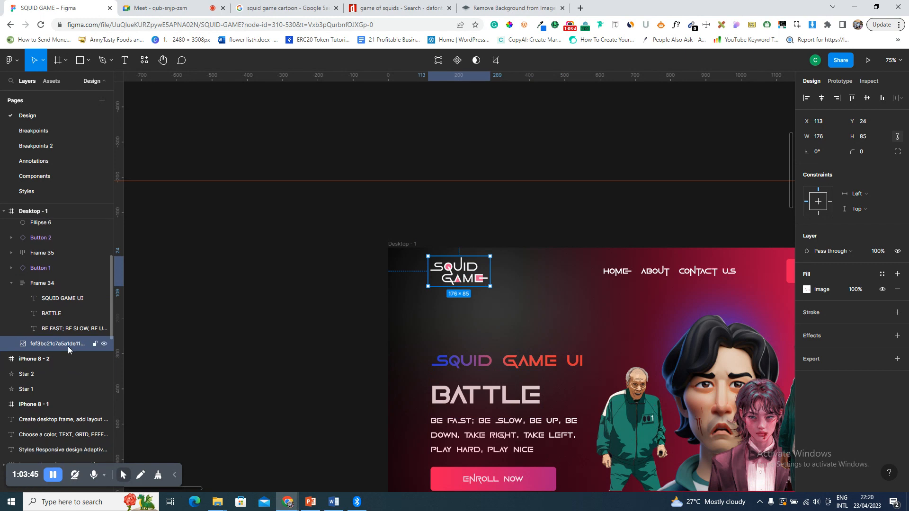
double_click(72, 344)
text(logo)
key(Return)
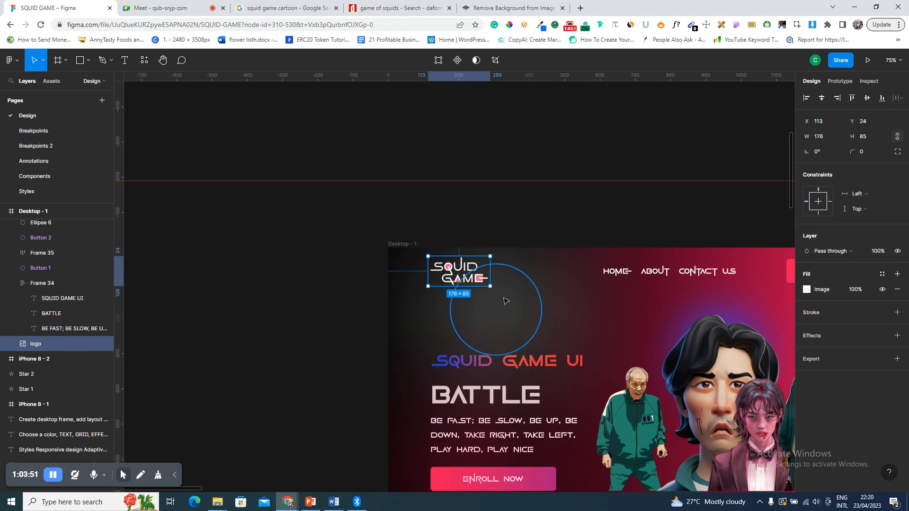
click(506, 300)
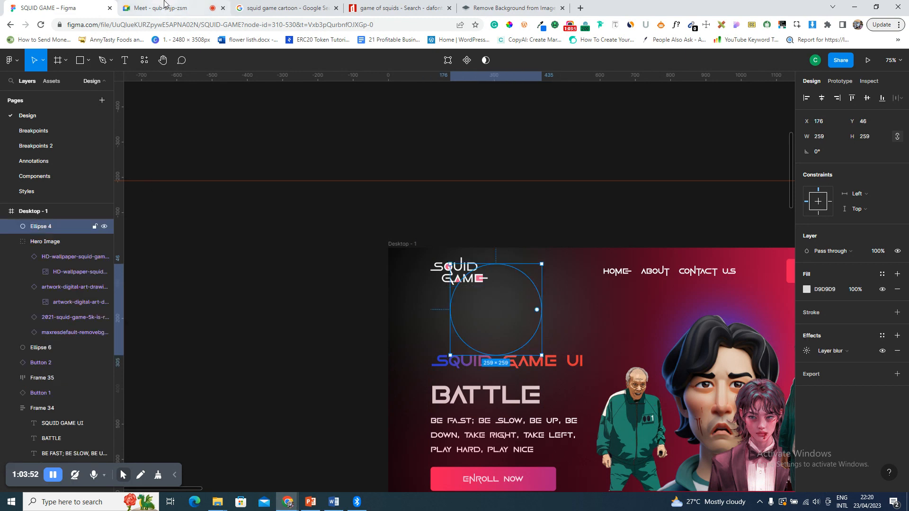
- Switch to the Google Meet call, admit the waiting participant and return to the Figma file
click(164, 6)
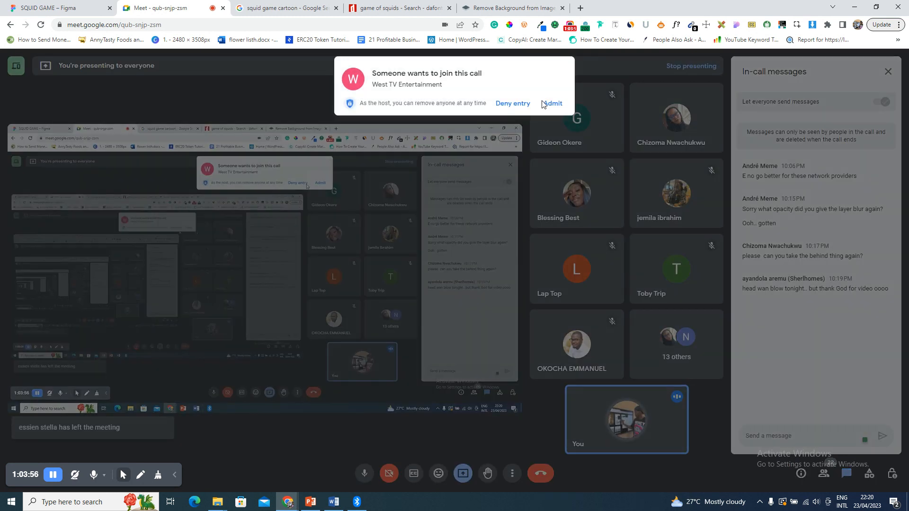
click(552, 104)
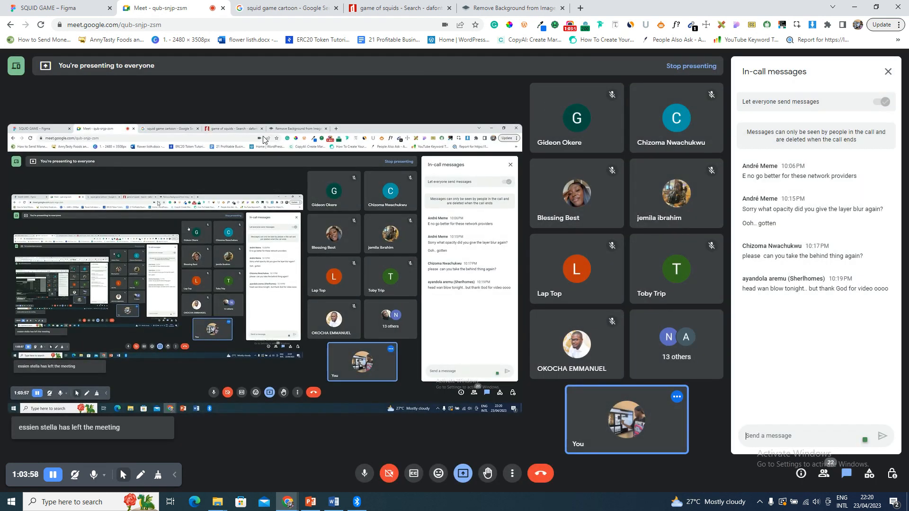
click(78, 9)
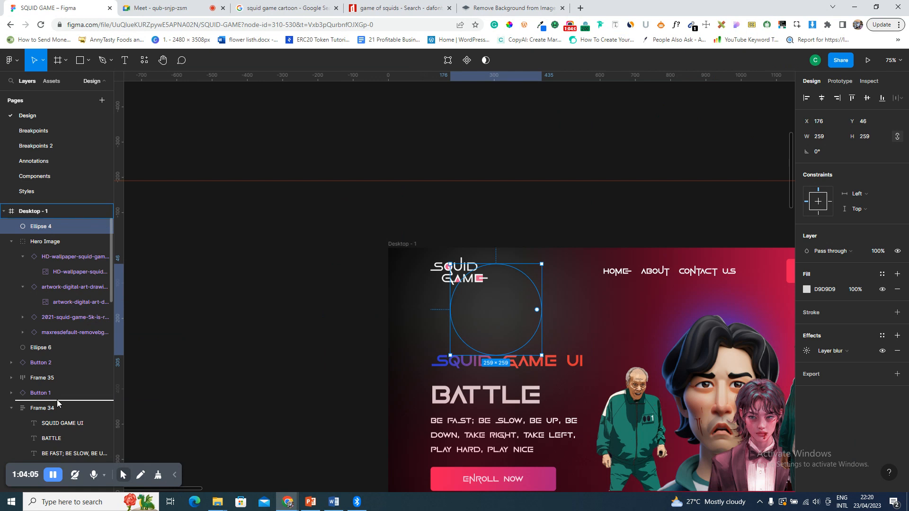
- Reorder Ellipse 4 to sit directly beneath the logo layer, keeping it inside the Desktop - 1 frame
drag(57, 400, 57, 400)
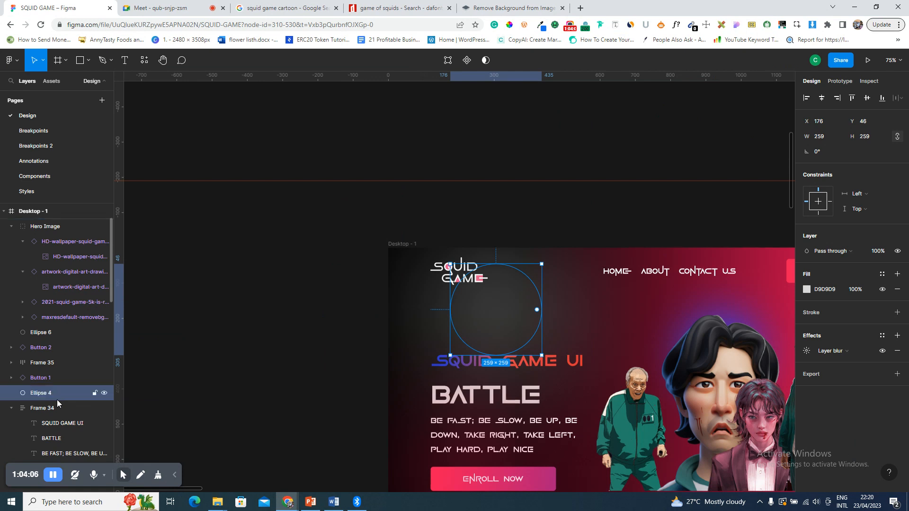
scroll(57, 399, down, 2)
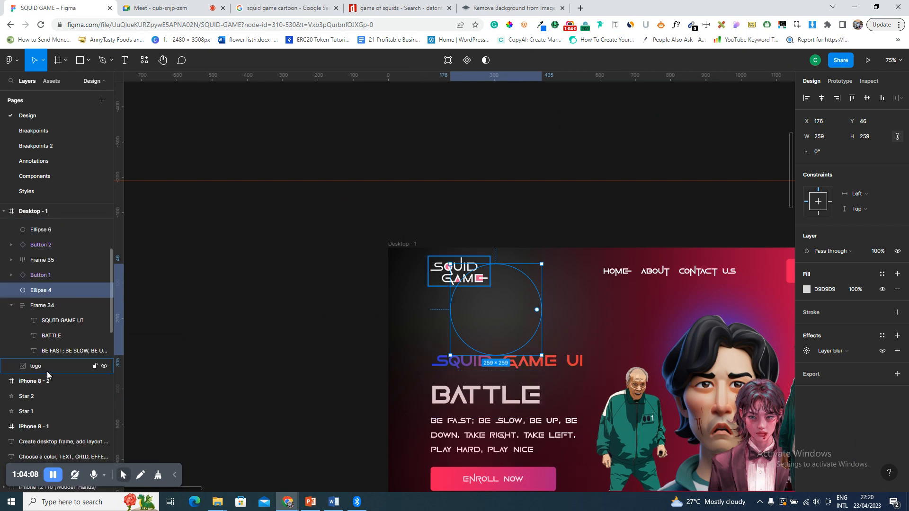
drag(43, 371, 42, 373)
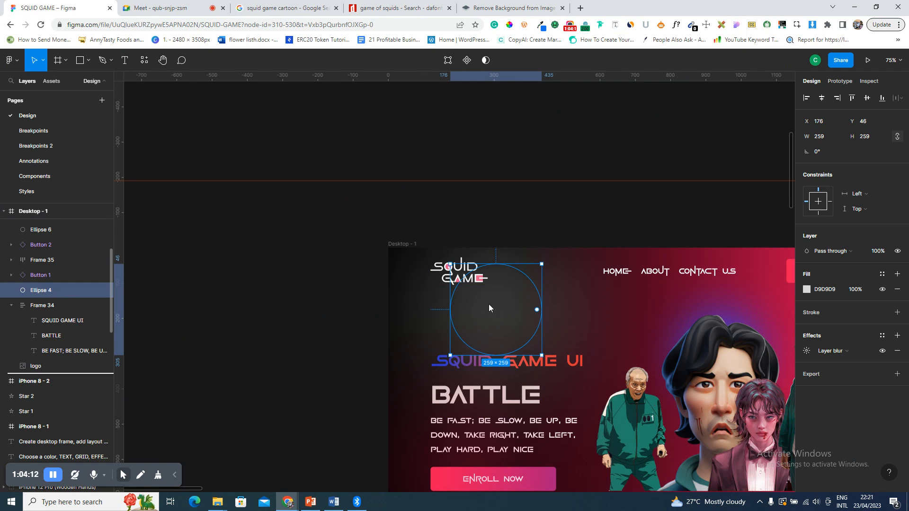
drag(490, 309, 497, 308)
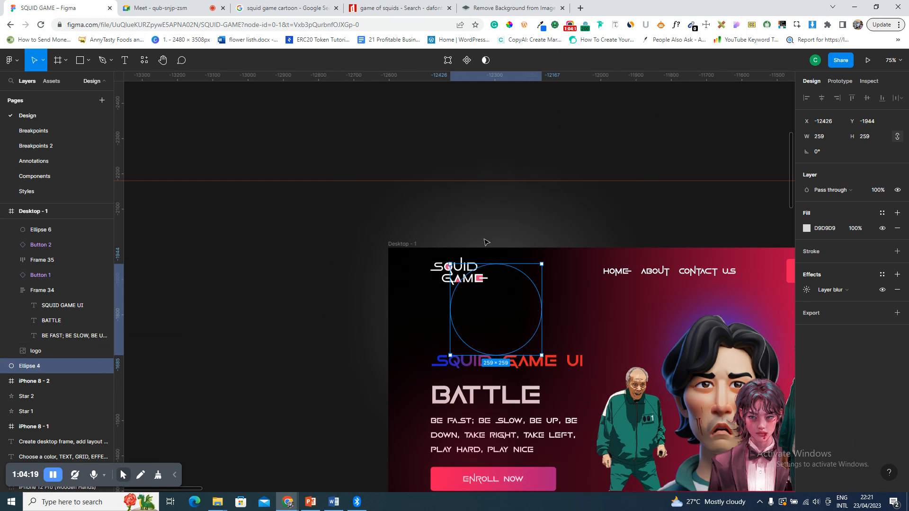
drag(31, 367, 52, 355)
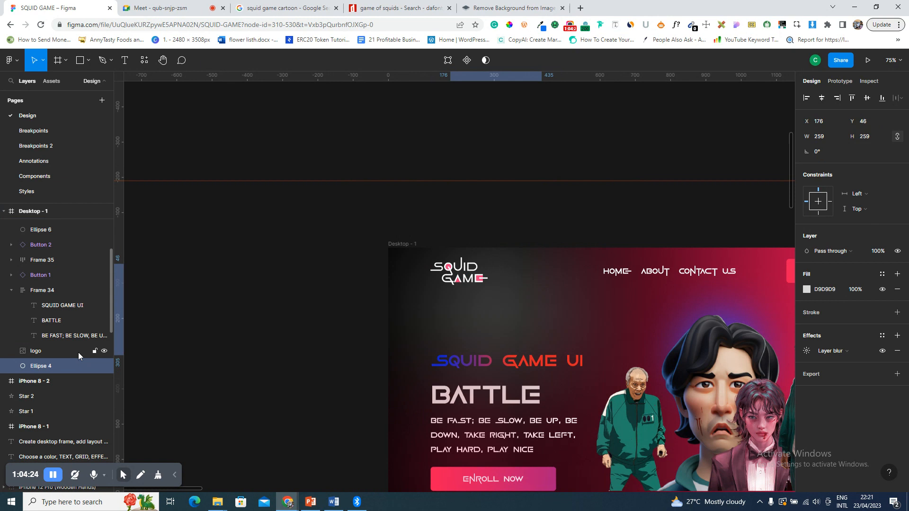
- Shrink Ellipse 4 to about 203 × 203 and place it behind the logo at X 110, Y 24
click(37, 365)
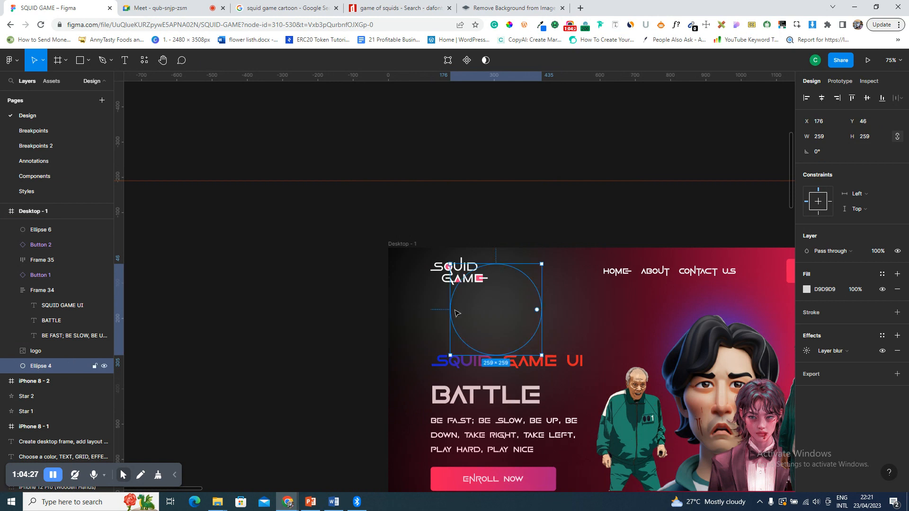
drag(542, 355, 464, 308)
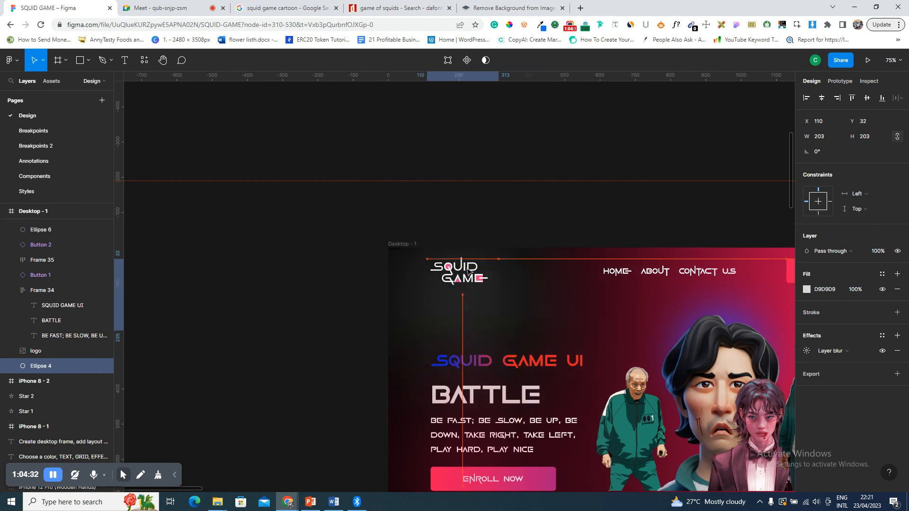
drag(466, 268, 468, 270)
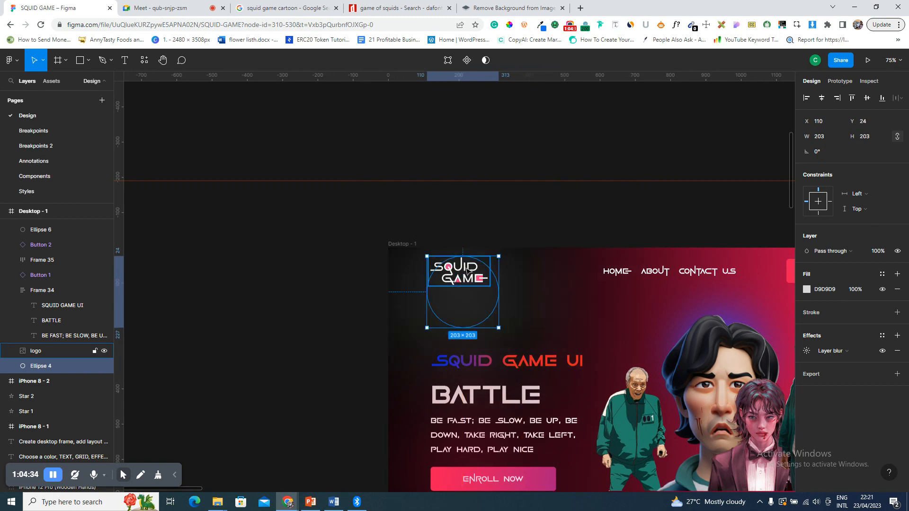
- Copy the Squid Game logo from the Desktop - 1 frame into the iPad Pro 11" frame
click(465, 271)
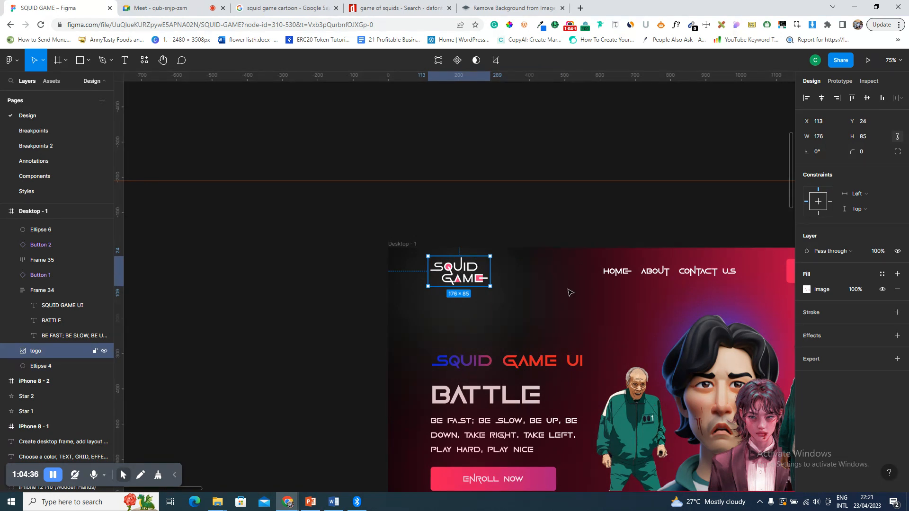
scroll(570, 292, right, 5)
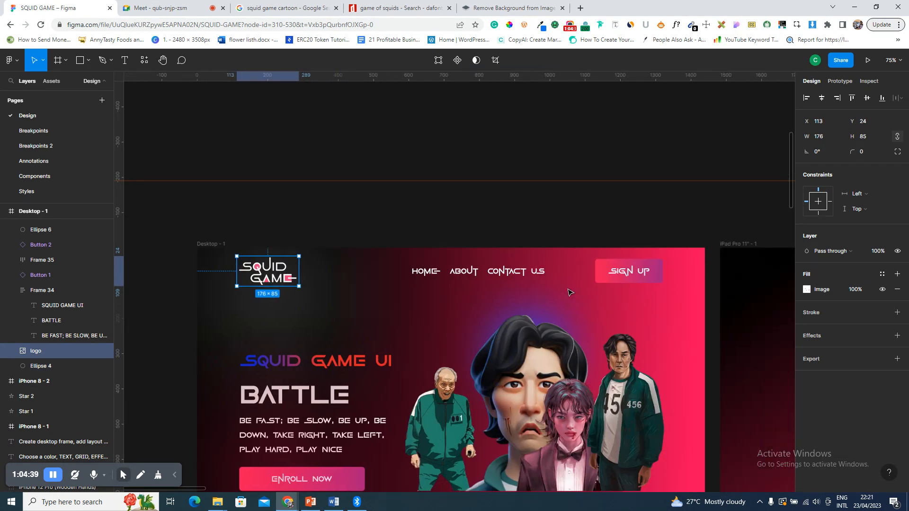
scroll(570, 292, right, 1)
click(624, 253)
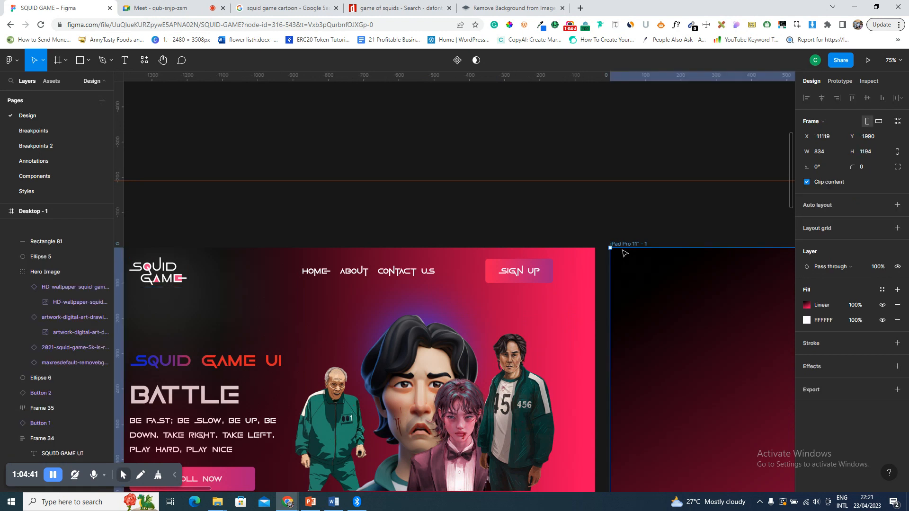
key(shift+2)
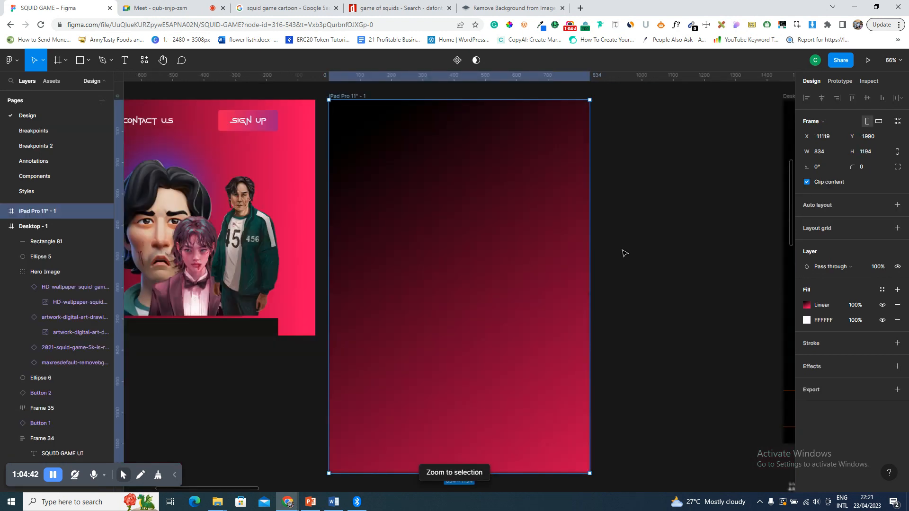
key(ctrl+v)
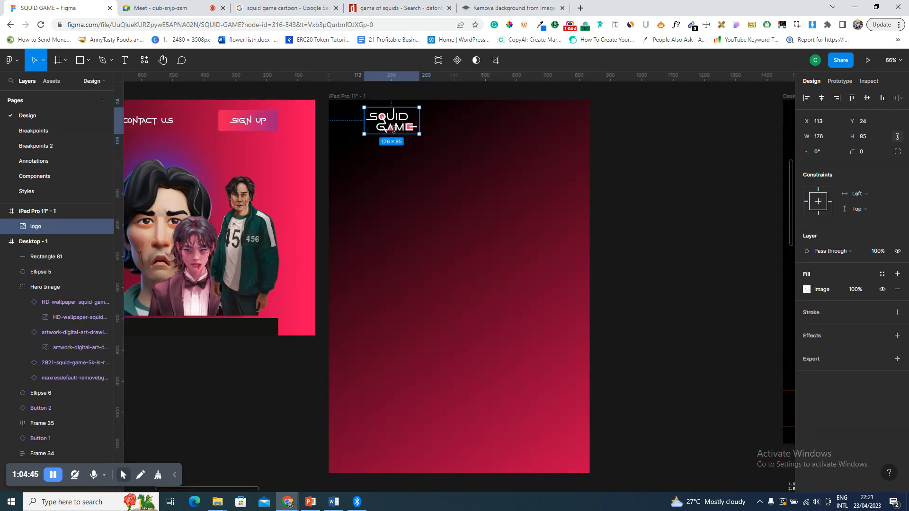
- Add a layout grid to the iPad Pro 11" frame with 8 stretched columns and a margin of 50
scroll(325, 217, left, 5)
scroll(325, 217, down, 3)
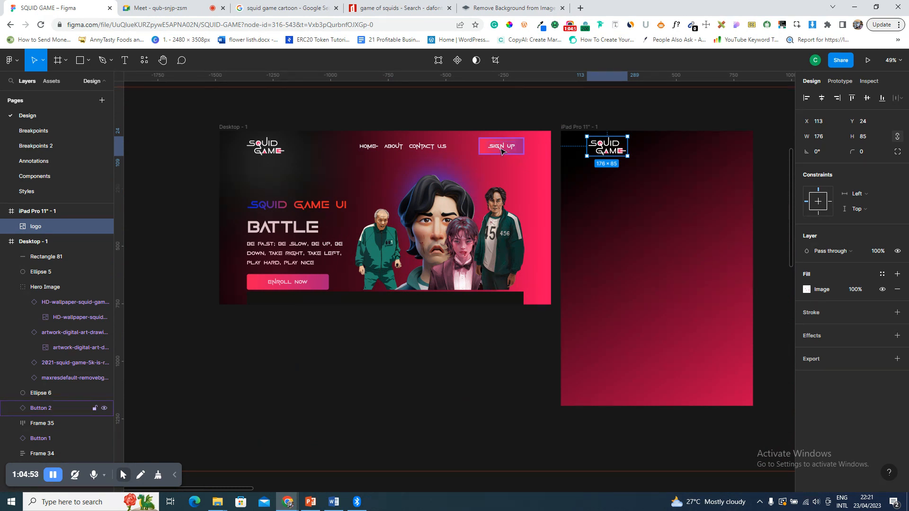
click(583, 128)
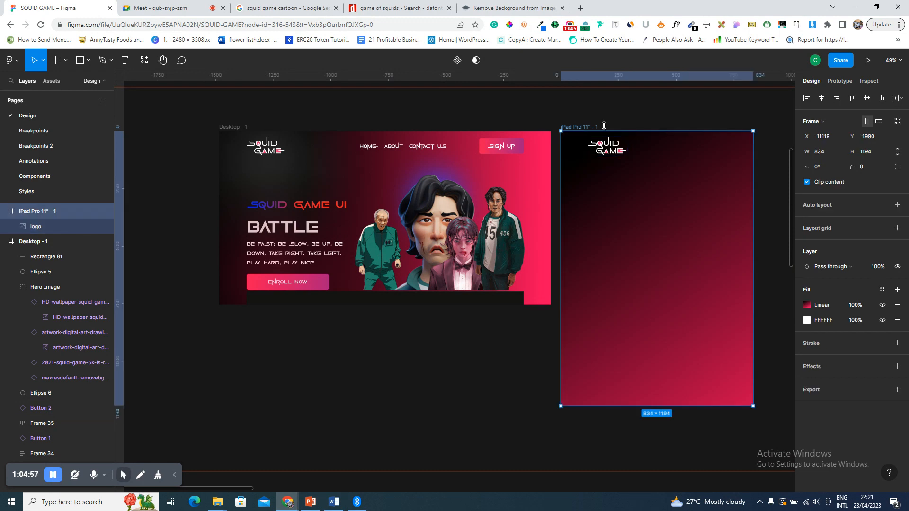
click(842, 226)
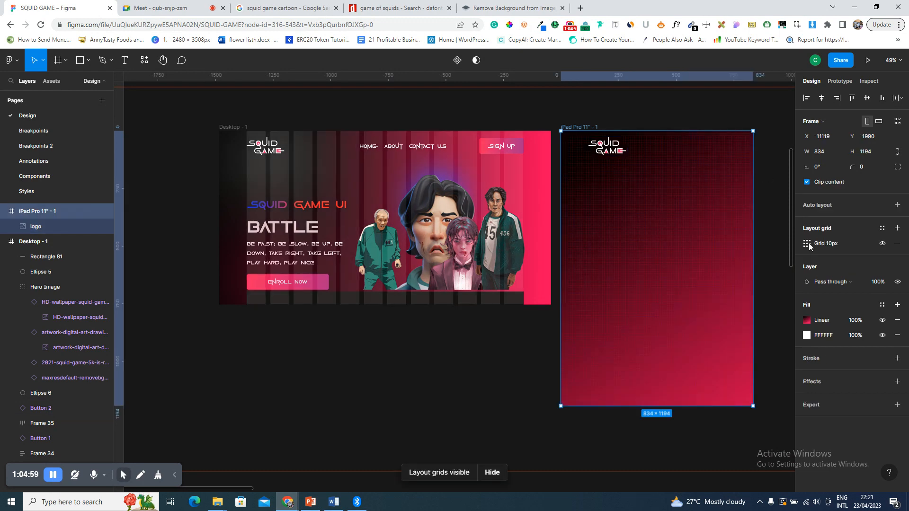
click(806, 243)
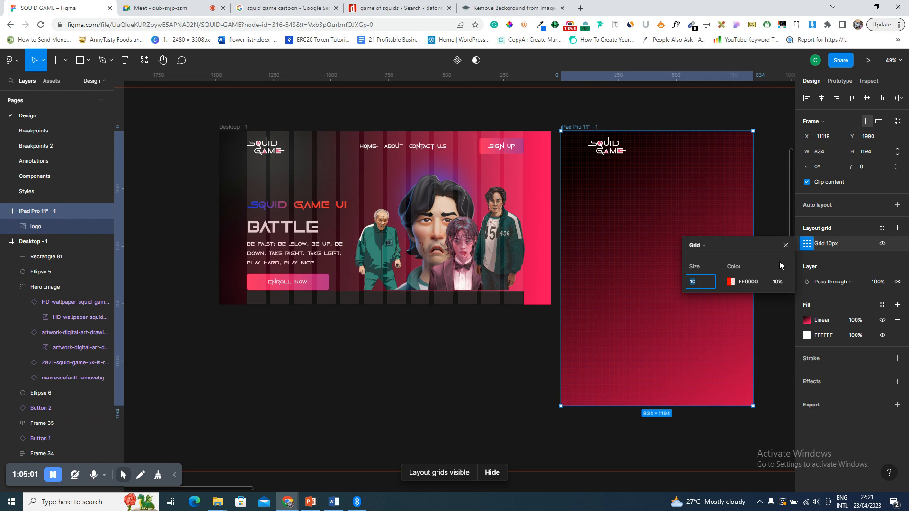
click(712, 246)
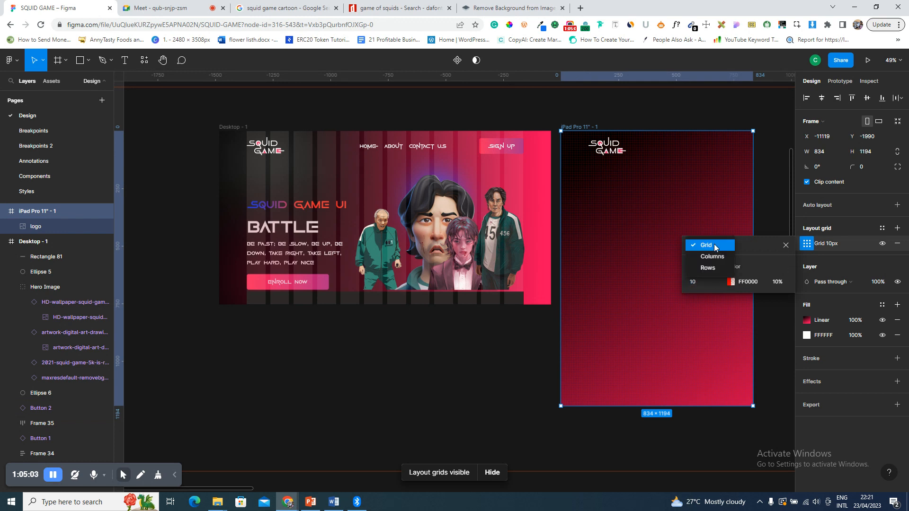
click(715, 257)
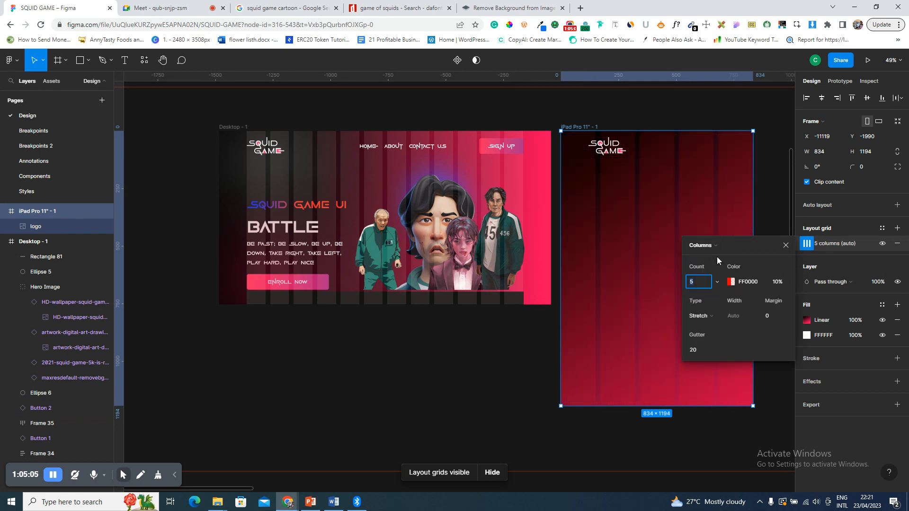
text(8)
click(776, 320)
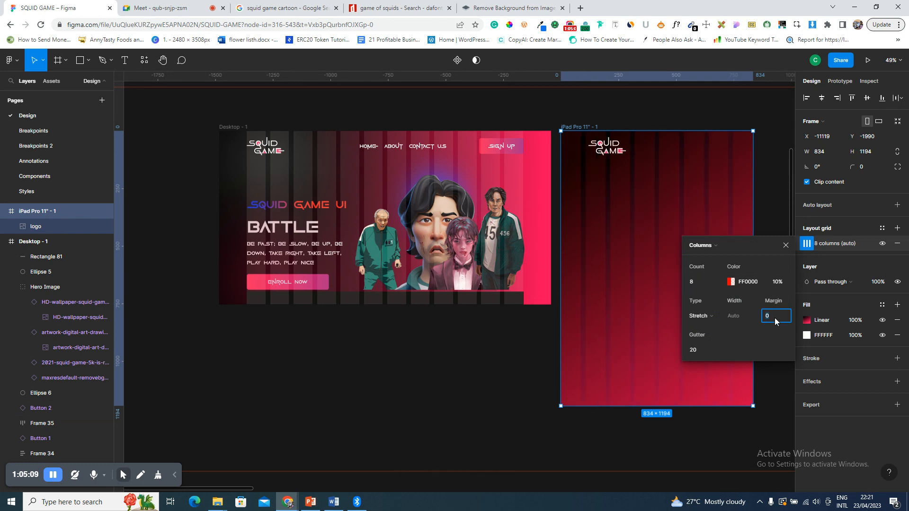
text(50)
key(Return)
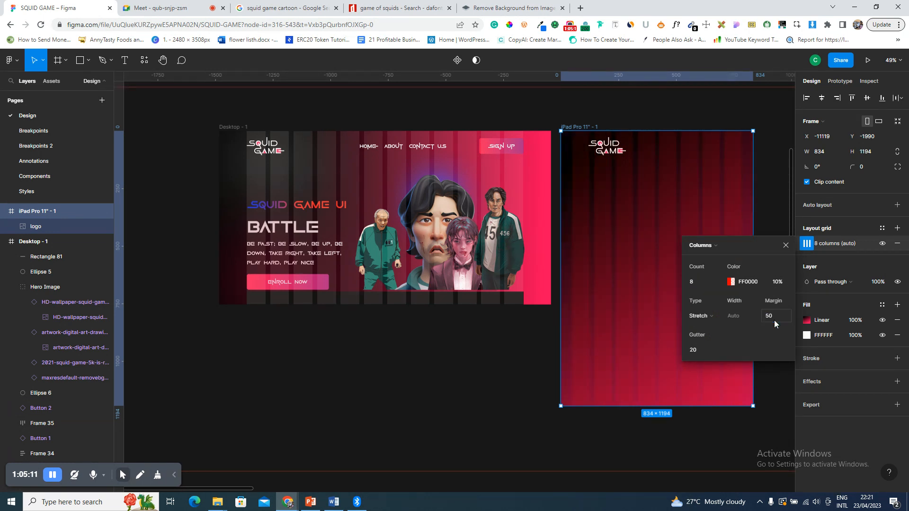
- Recolour the iPad Pro 11" frame's column grid to a near-white shade
click(731, 282)
click(568, 258)
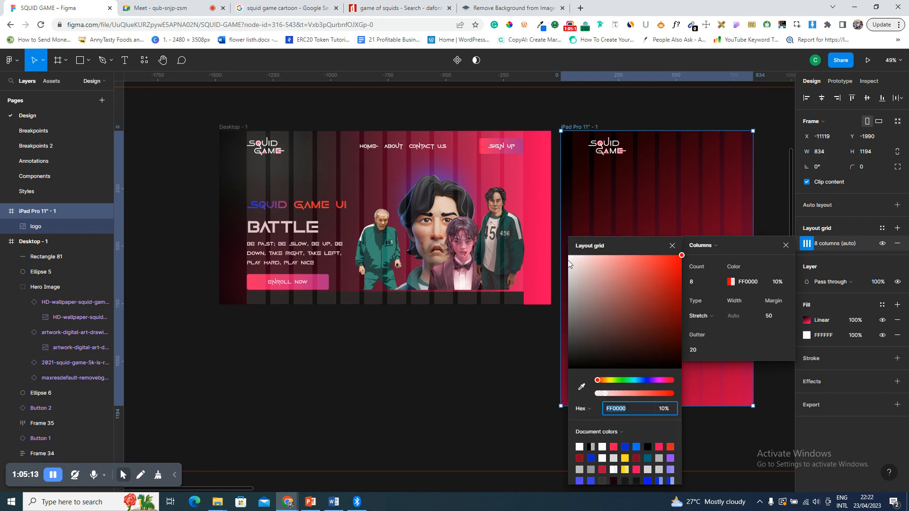
click(786, 246)
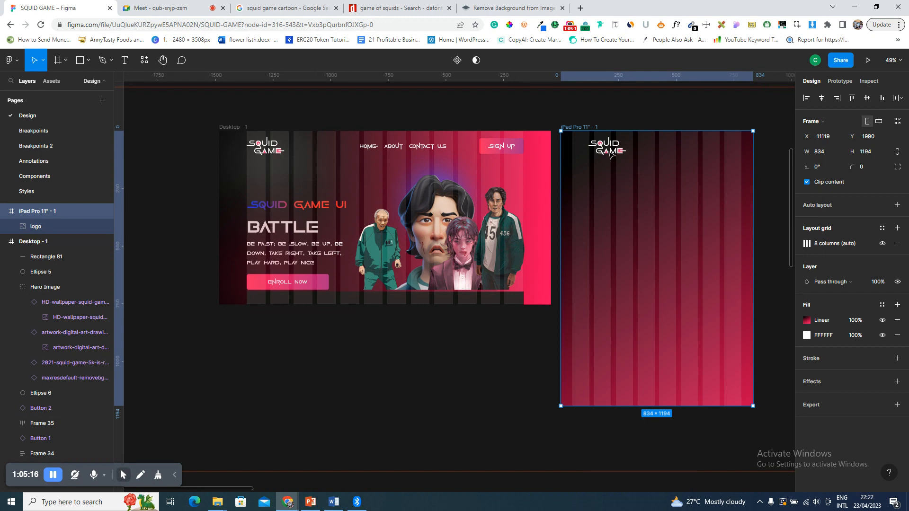
- Move the logo in the iPad Pro 11" frame to X 50, Y 30 and shrink it to about 137 × 66
click(611, 153)
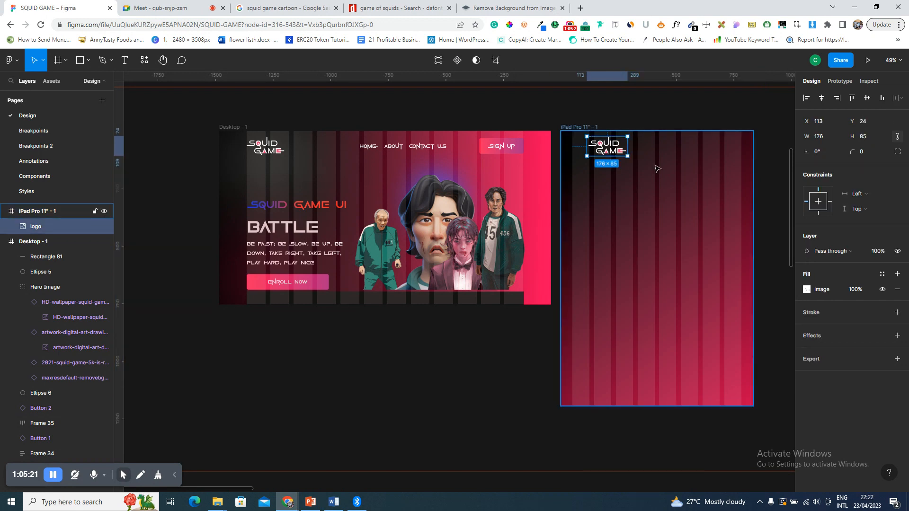
scroll(631, 161, up, 3)
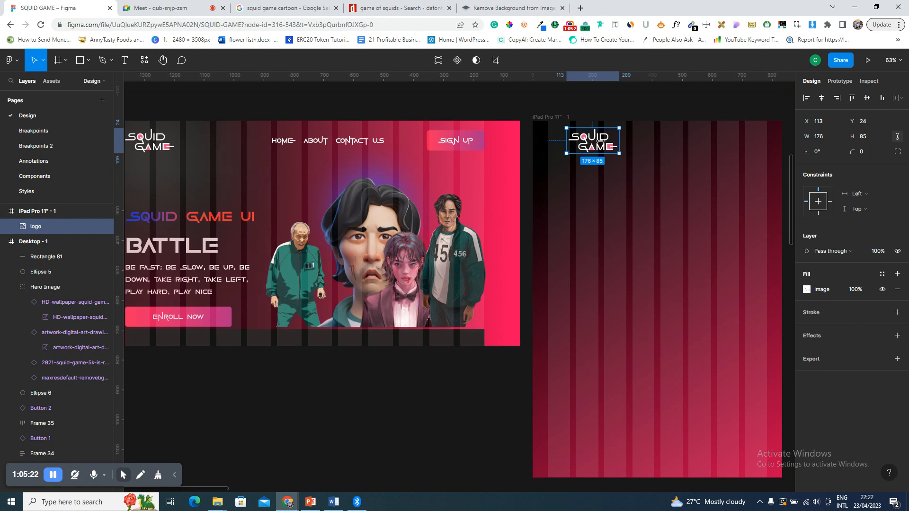
drag(579, 147, 573, 148)
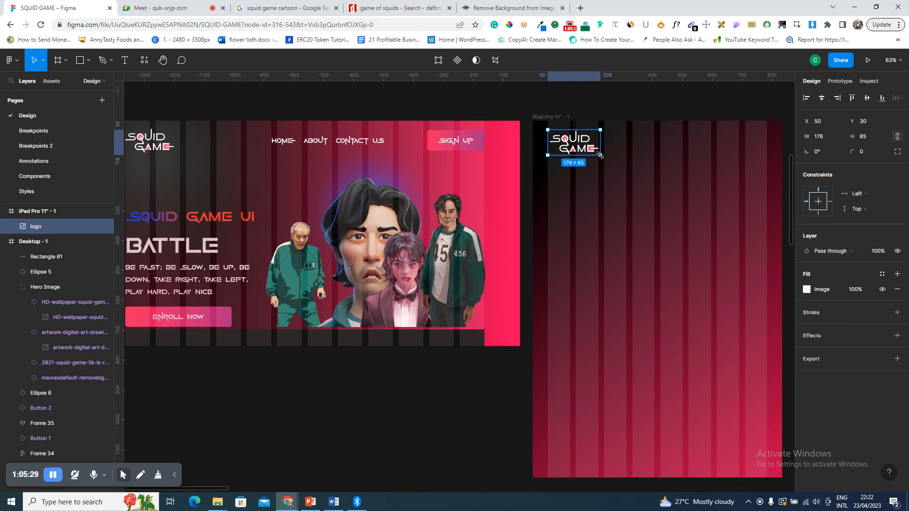
drag(590, 150, 588, 149)
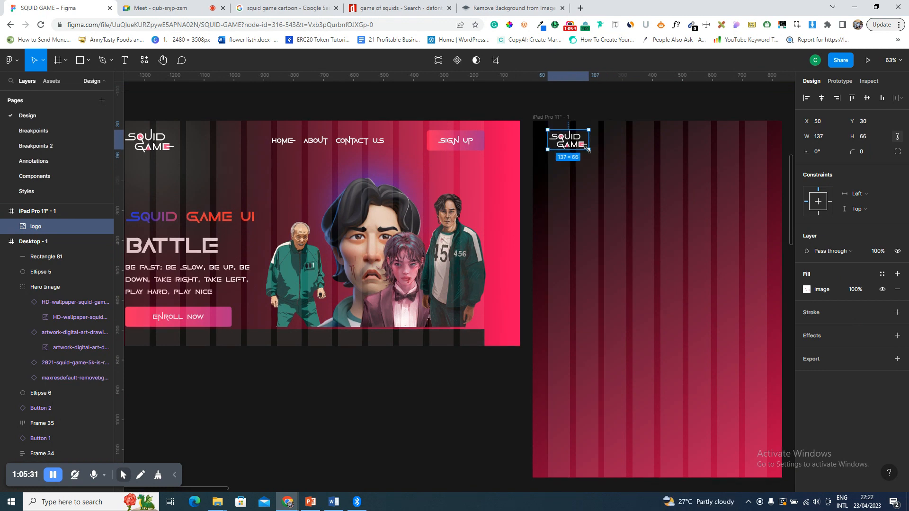
- Copy the Sign Up button from the Desktop - 1 frame into the iPad Pro 11" frame at X 592, Y 28
click(466, 151)
drag(466, 151, 749, 152)
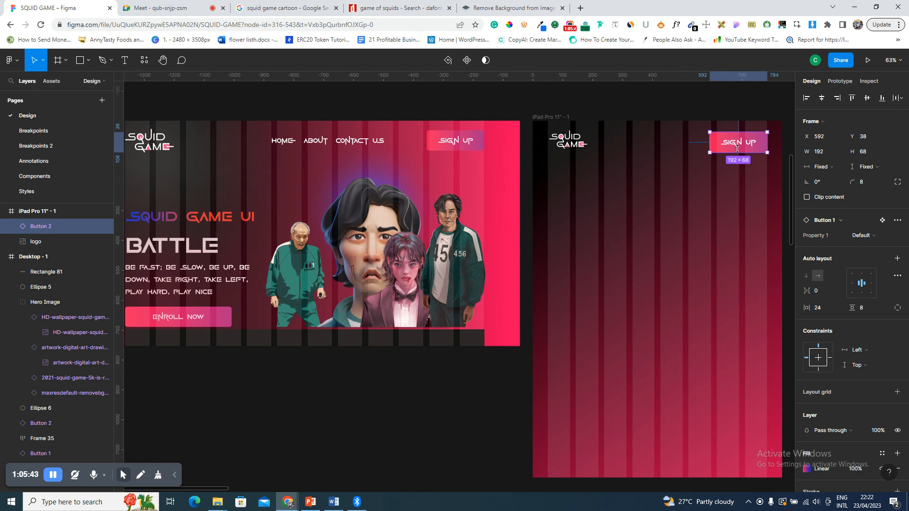
drag(741, 144, 741, 141)
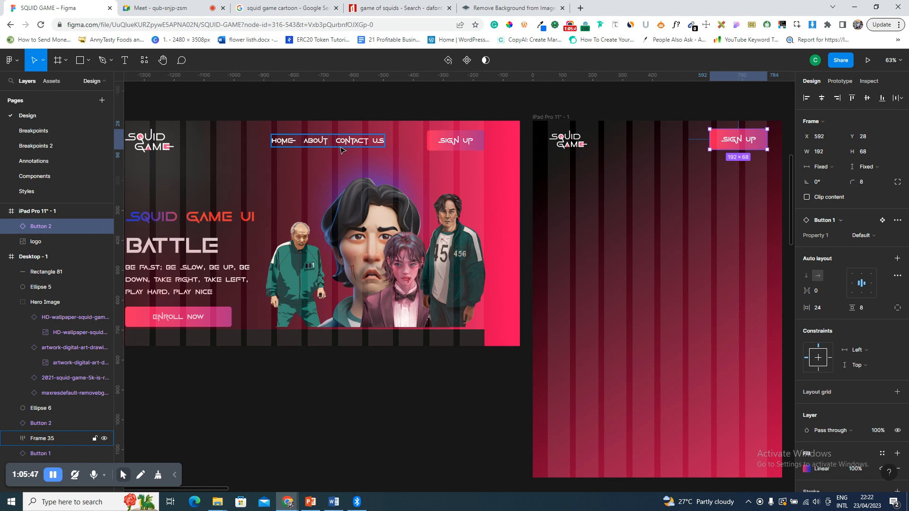
- Copy the navigation links into the iPad Pro 11" frame at X 218, Y 127 and place the logo above them at X 349, Y 36
click(375, 142)
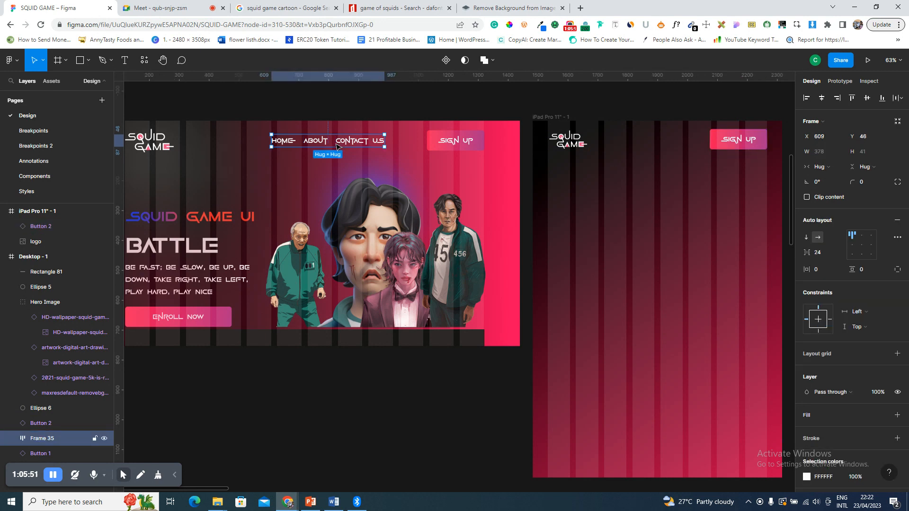
drag(338, 147, 678, 168)
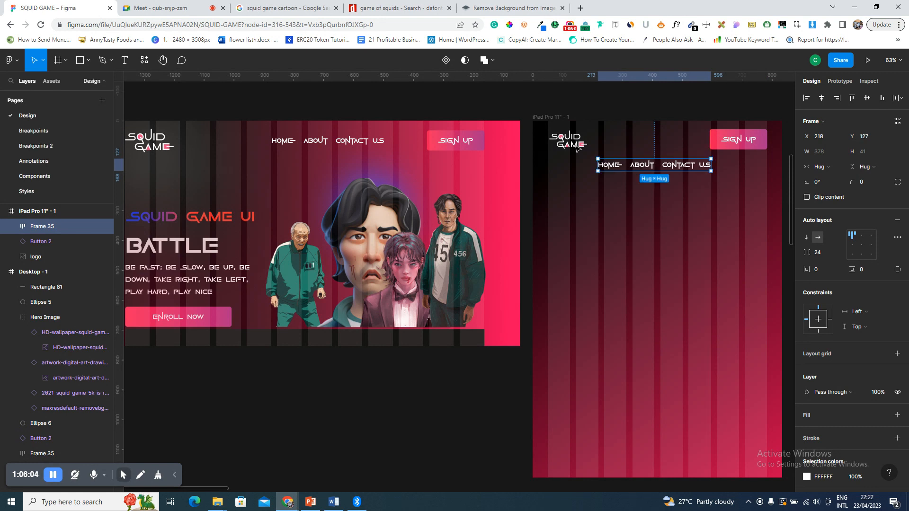
click(577, 148)
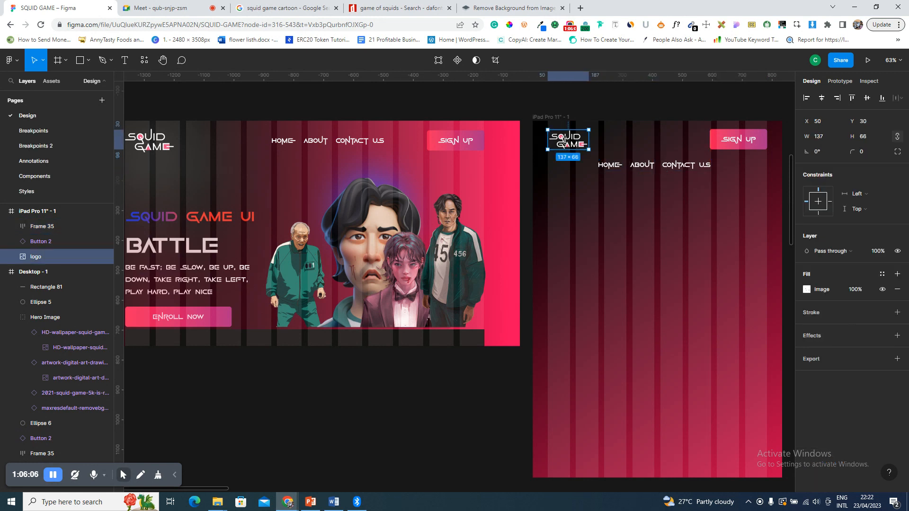
drag(567, 140, 659, 146)
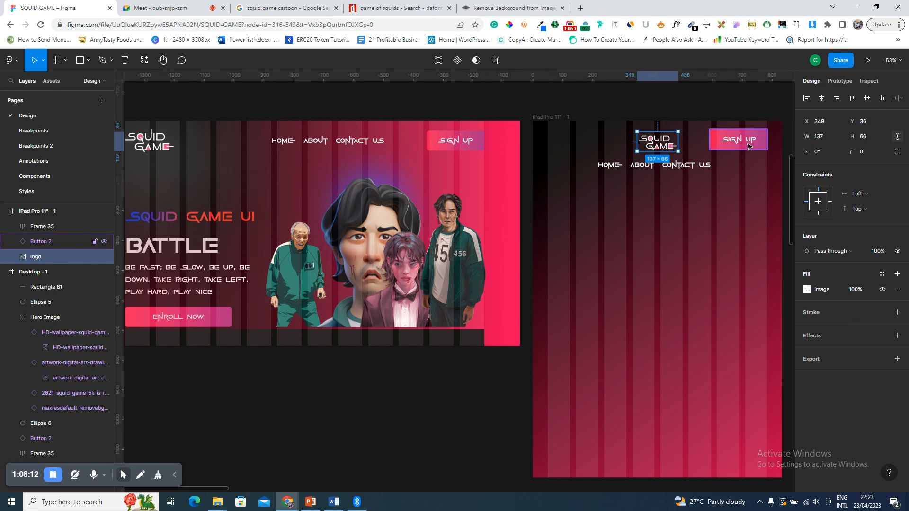
- Reposition the tablet frame's Sign Up button, centred beneath the navigation links at X 321, Y 193
drag(748, 144, 746, 181)
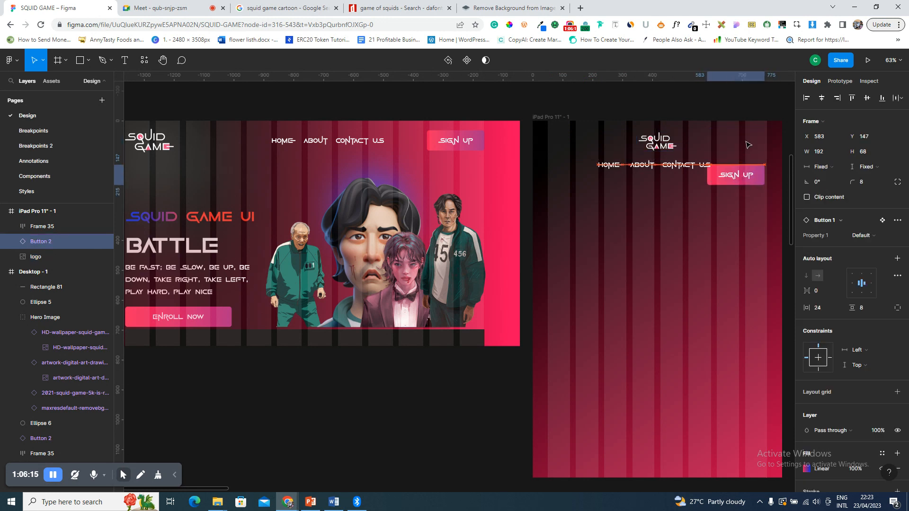
drag(749, 144, 748, 147)
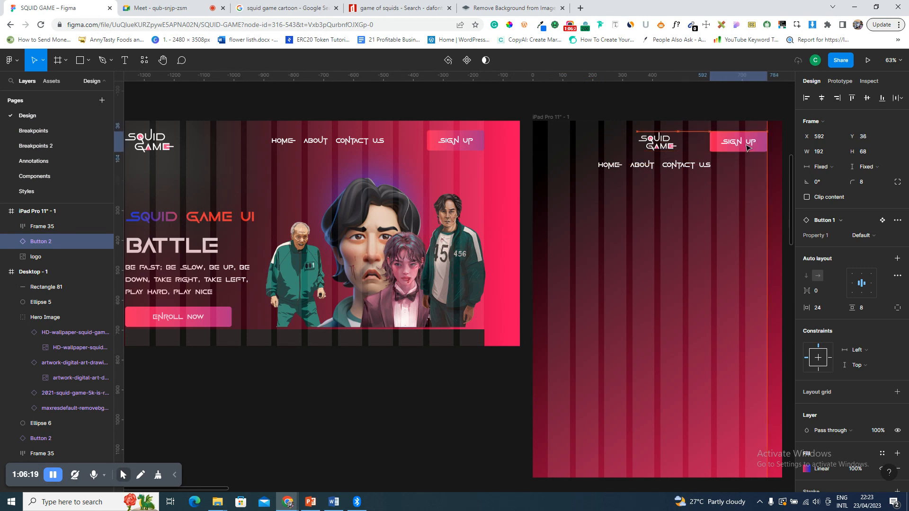
drag(747, 148, 746, 147)
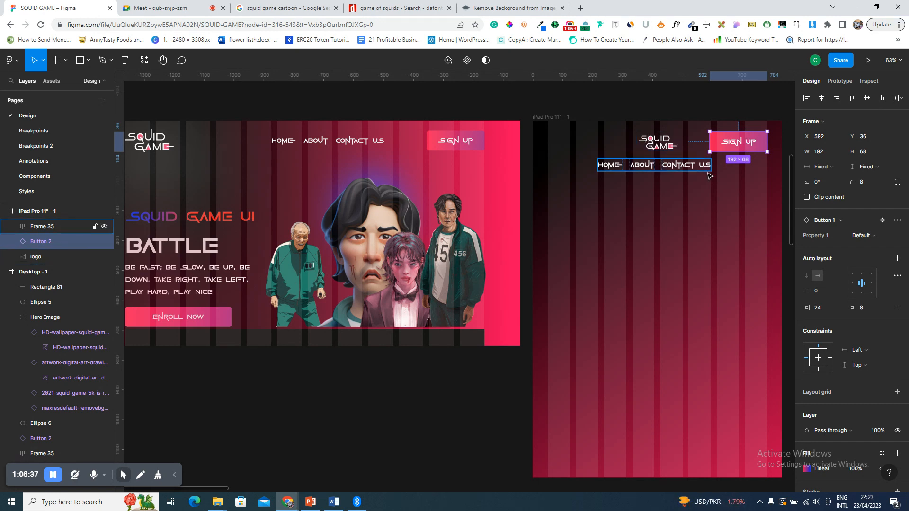
drag(750, 145, 670, 190)
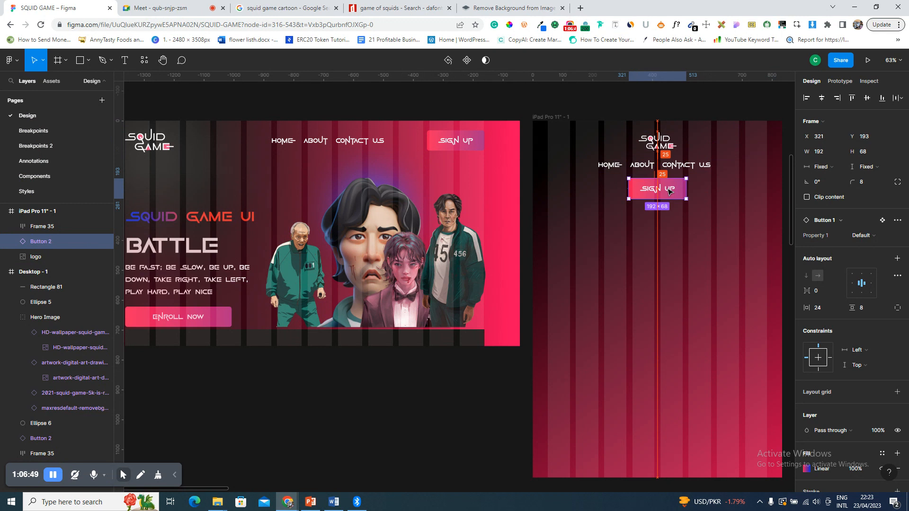
click(567, 226)
- Nudge the tablet frame's navigation links up to Y 118, 16 px below the logo
click(680, 163)
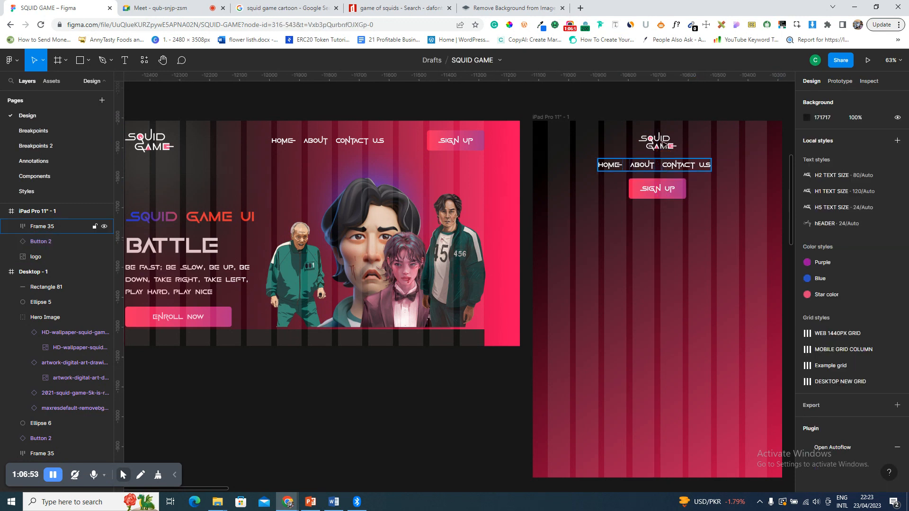
key(alt)
key(Up)
key(Up)
key(Up)
key(Up)
key(Up)
key(Up)
key(Up)
key(Up)
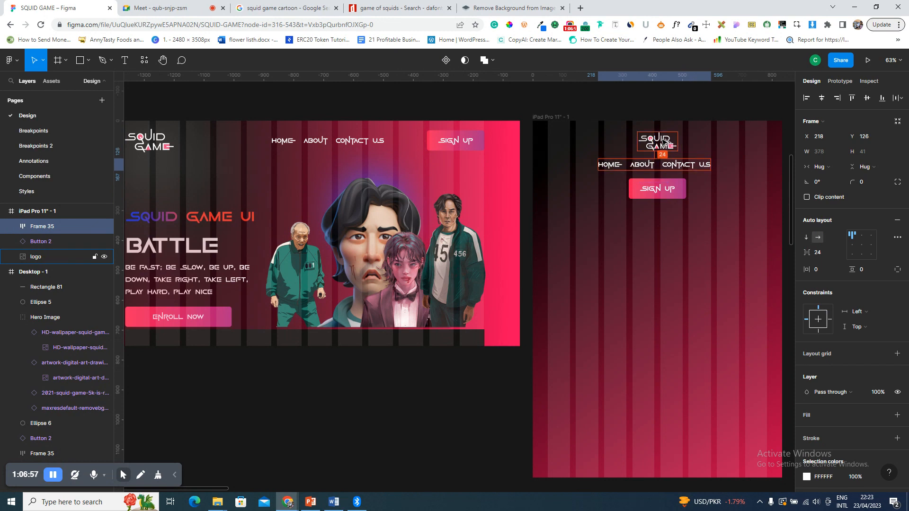
key(Up)
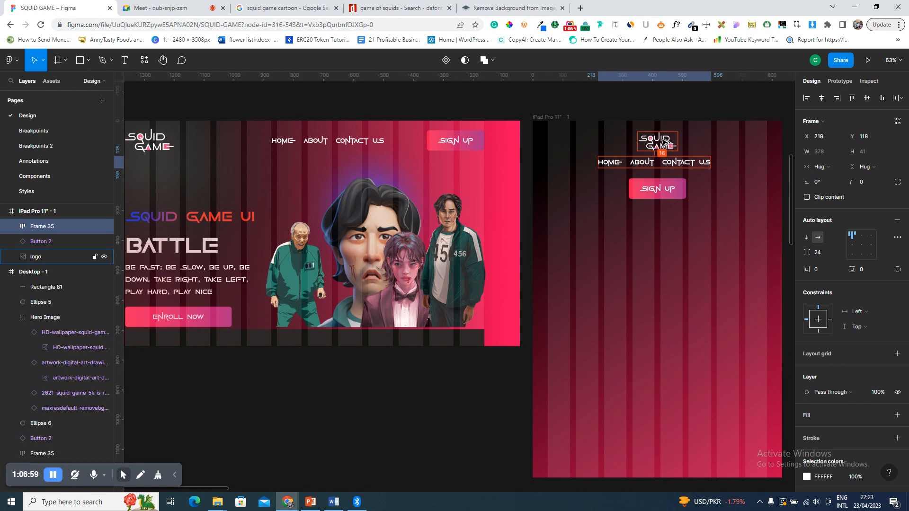
- Nudge the tablet frame's Sign Up button to Y 175, 16 px below the navigation links
click(686, 181)
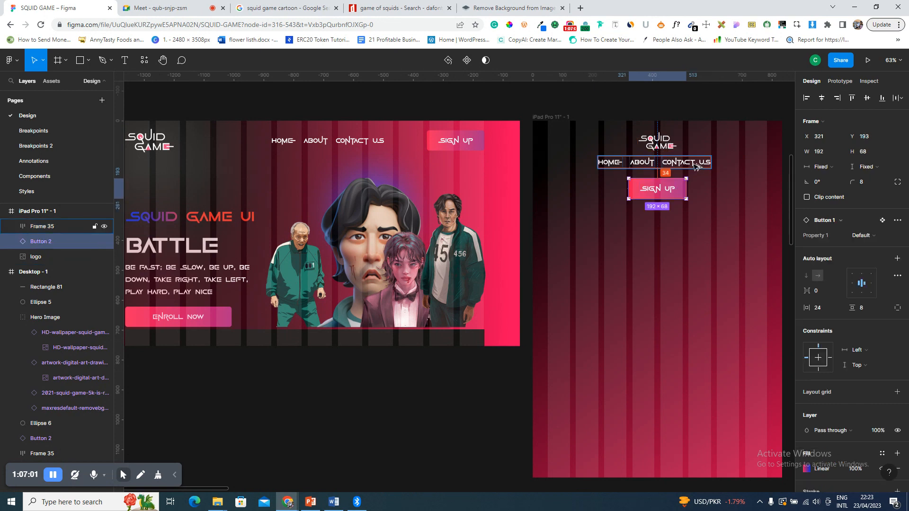
key(shift+Up)
key(shift+Up)
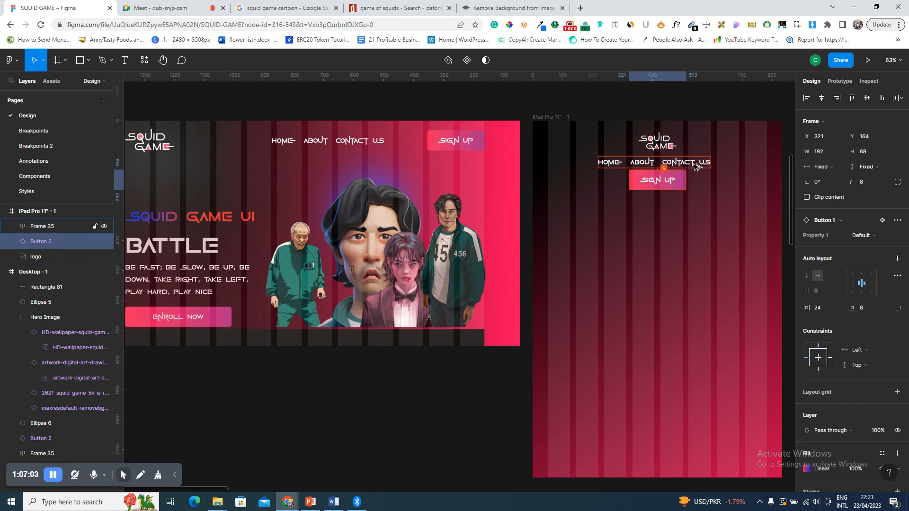
key(Down)
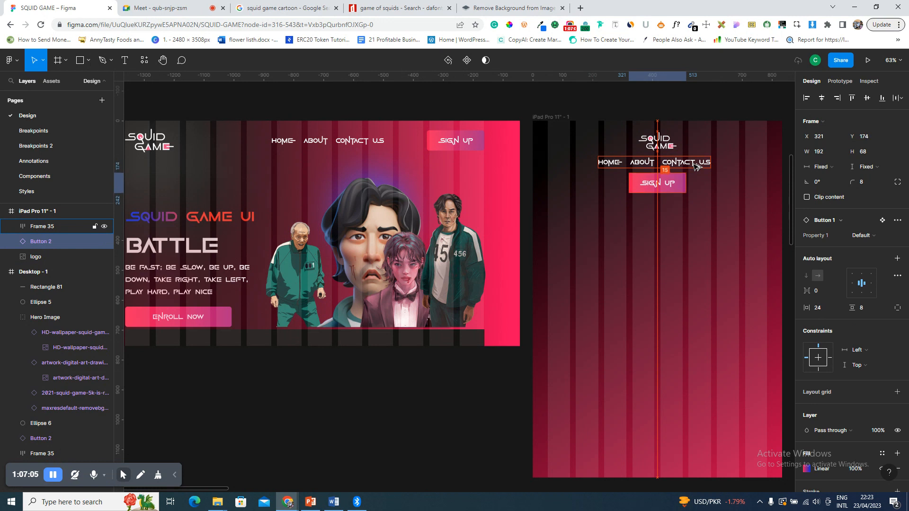
key(Down)
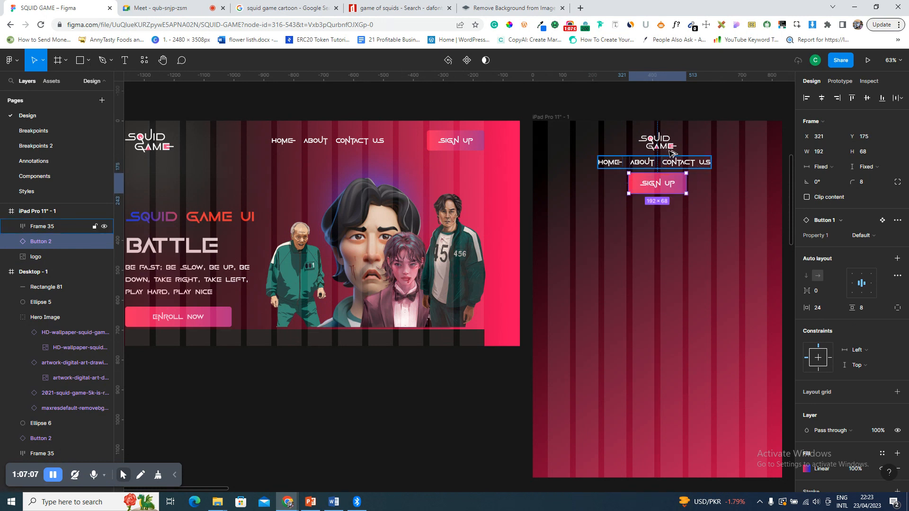
key(alt)
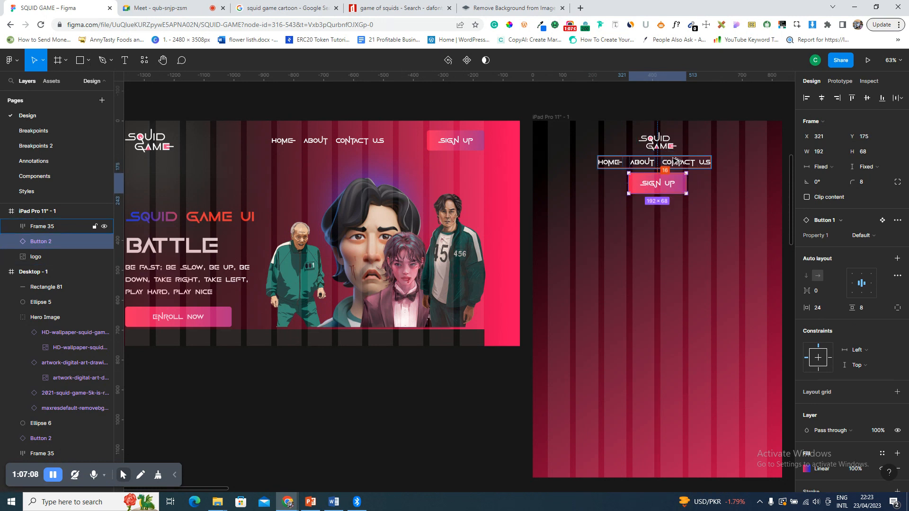
- Copy the hero text block into the iPad Pro 11" frame at X 196, Y 316 and set its auto layout alignment to top centre
click(175, 243)
drag(175, 243, 640, 253)
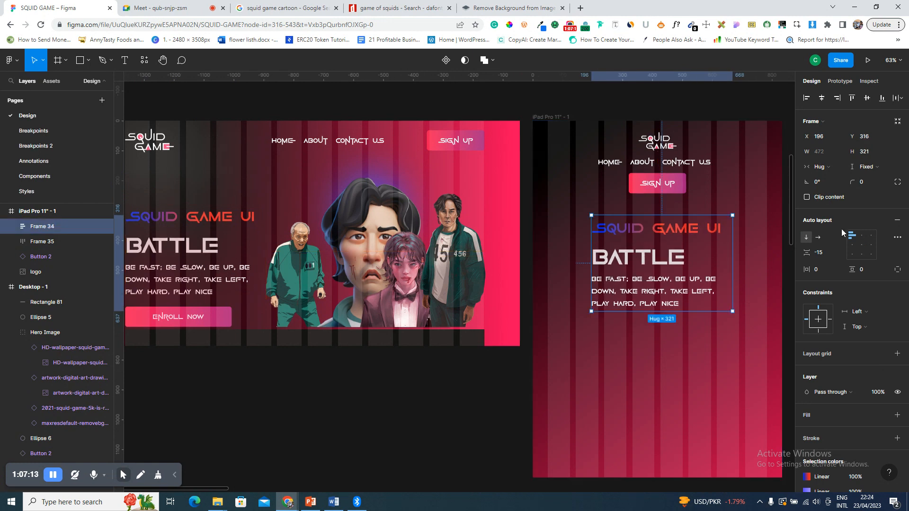
click(862, 244)
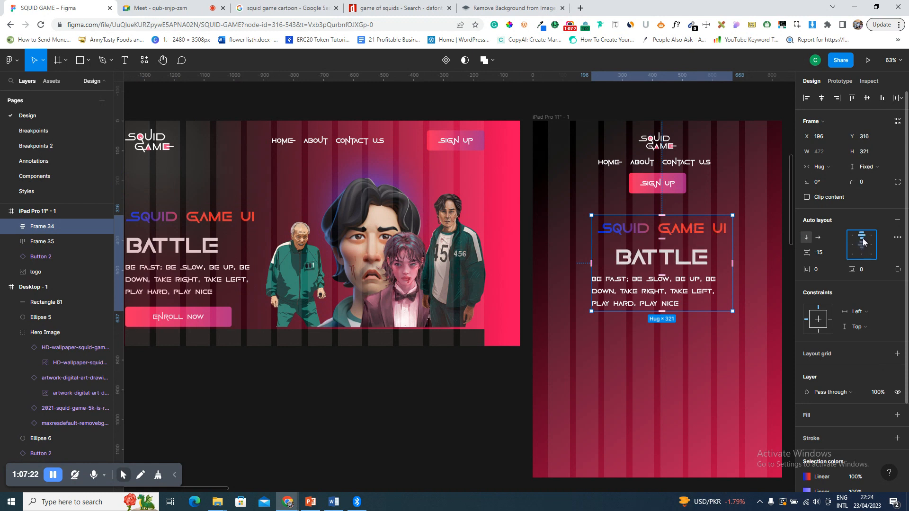
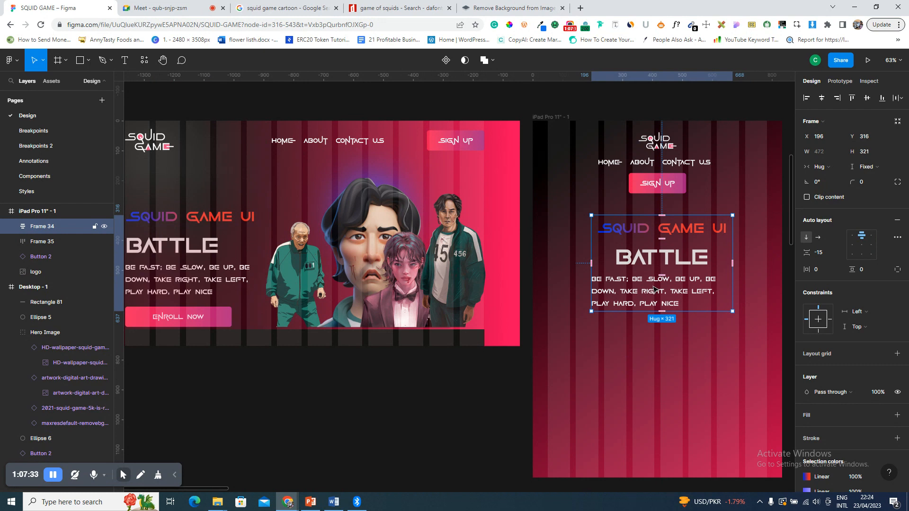
- Increase the tablet hero paragraph's text box height to about 128 and centre-align its text
double_click(680, 299)
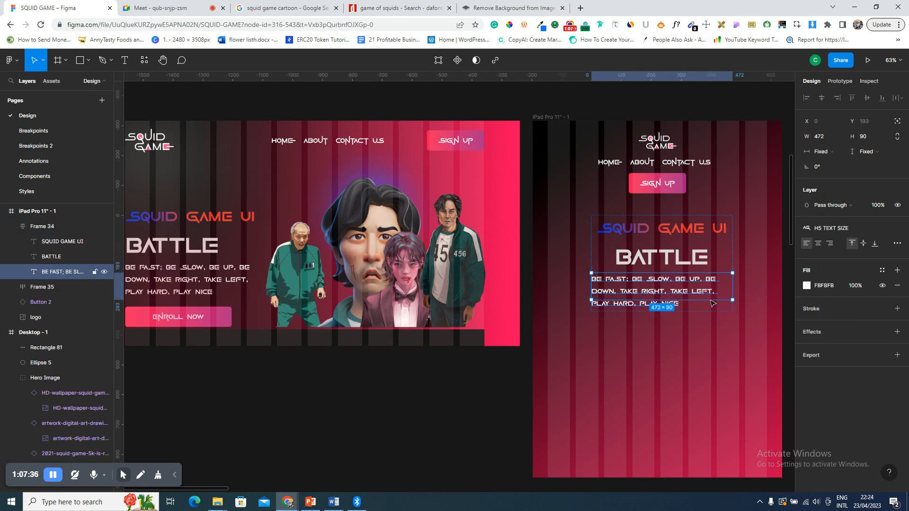
drag(691, 301, 691, 310)
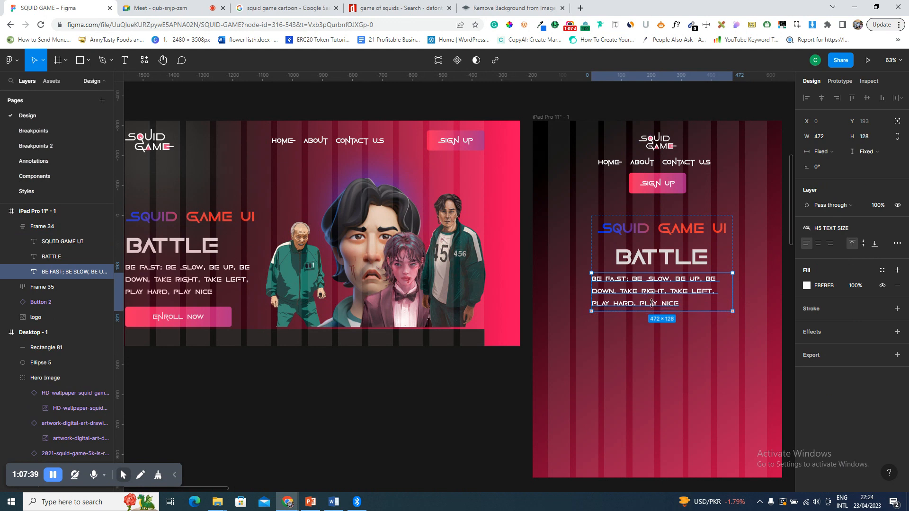
click(829, 245)
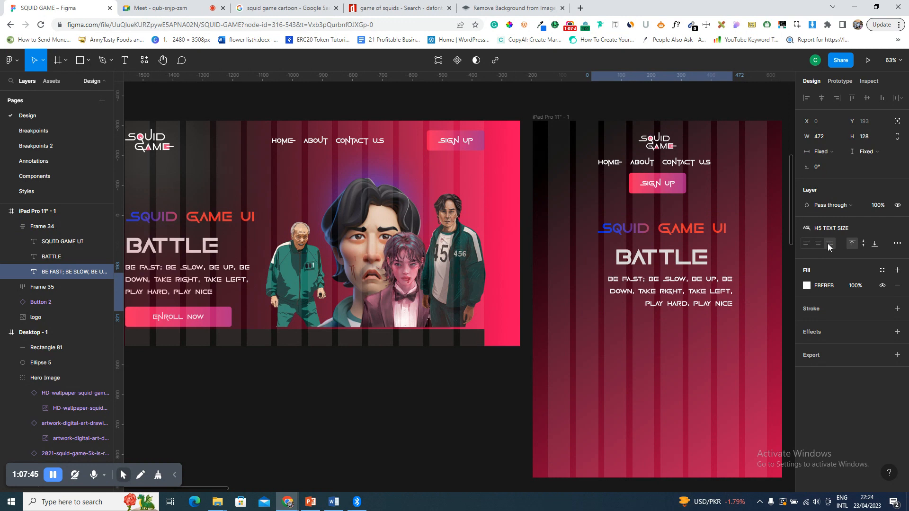
click(818, 244)
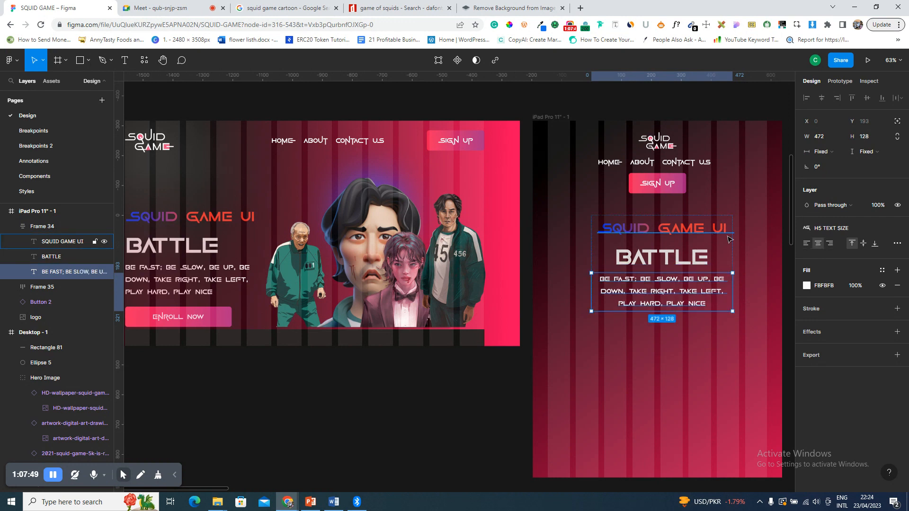
- Move the tablet hero text block up to Y 291 and centre it horizontally in the iPad Pro 11" frame
click(733, 263)
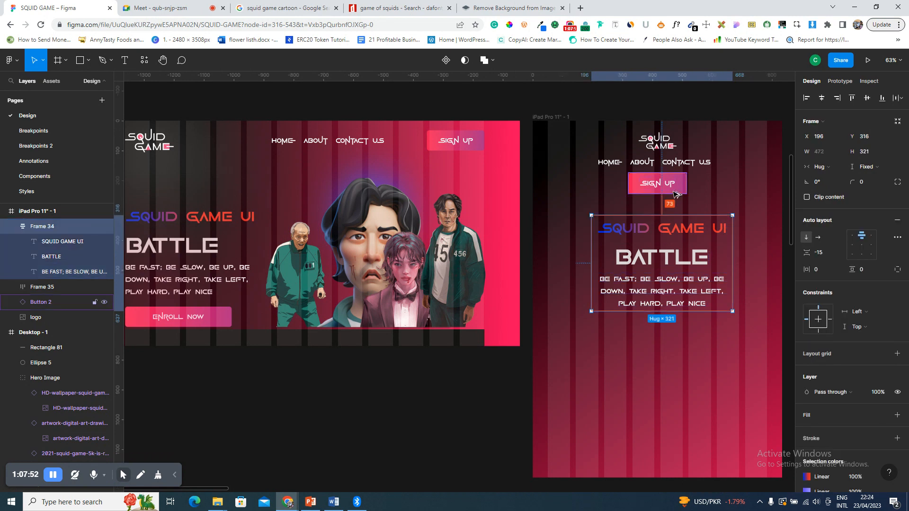
key(shift+Up)
key(shift+Up)
key(shift+Up)
key(Down)
key(Down)
key(Down)
key(Down)
key(Down)
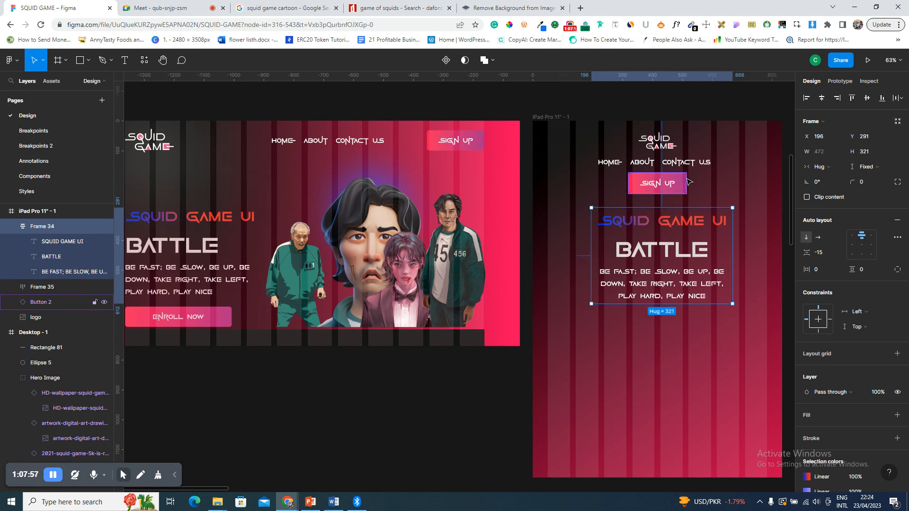
click(826, 98)
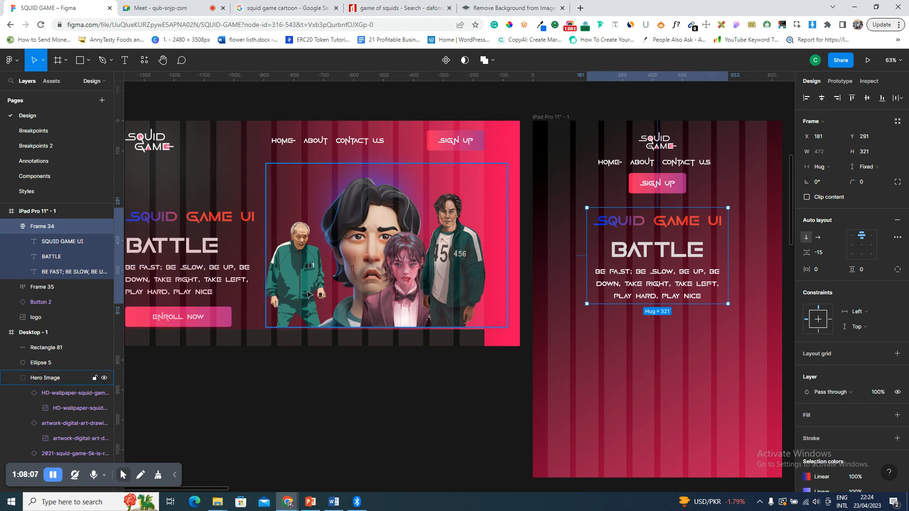
scroll(466, 353, right, 8)
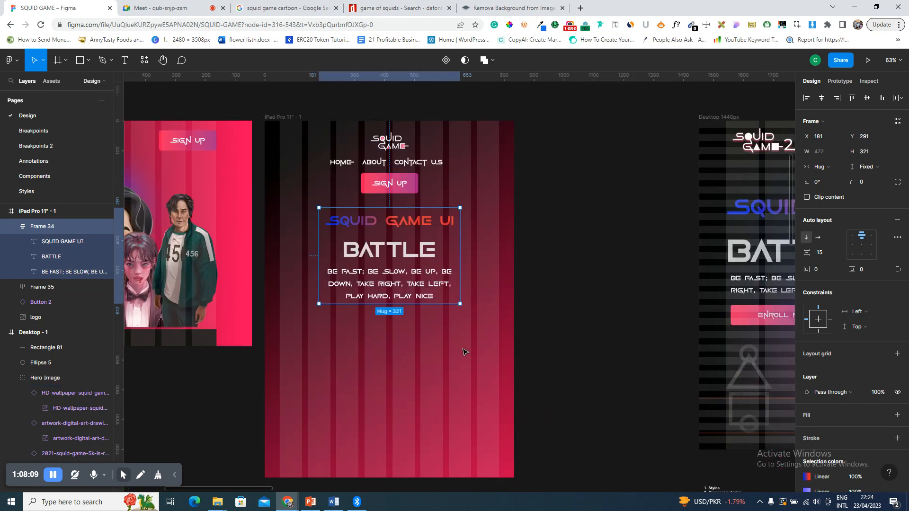
- Examine the existing Desktop 1440px, iPad Pro 12.9" and mobile layouts to compare how their hero elements are arranged
scroll(464, 352, up, 2)
scroll(464, 352, right, 7)
scroll(464, 352, up, 1)
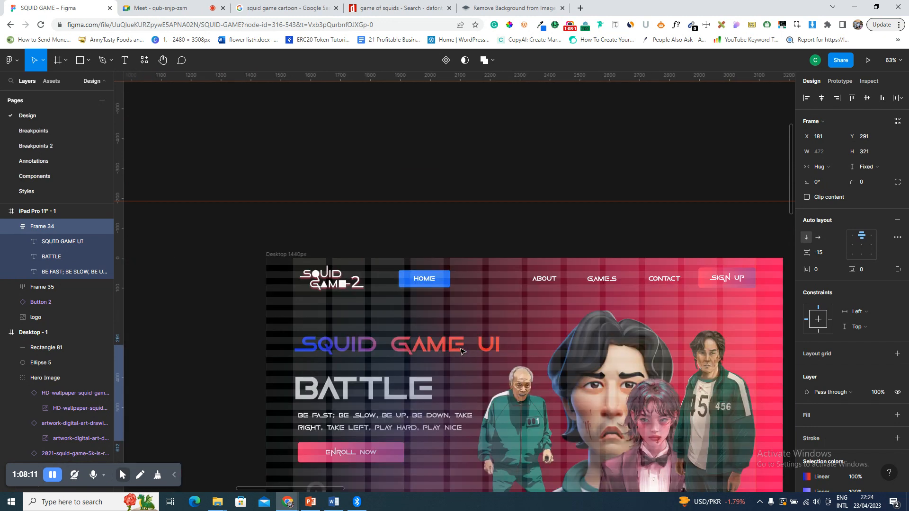
scroll(462, 350, right, 10)
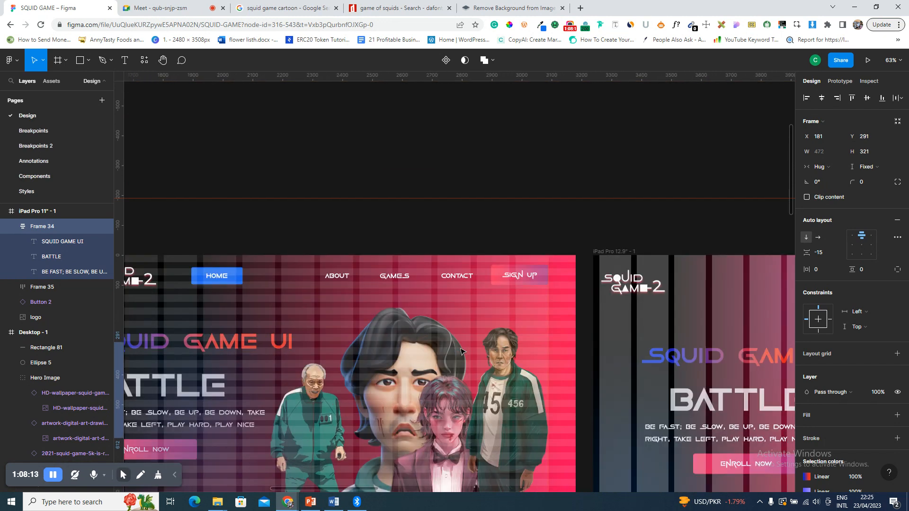
scroll(463, 351, down, 3)
scroll(463, 351, down, 2)
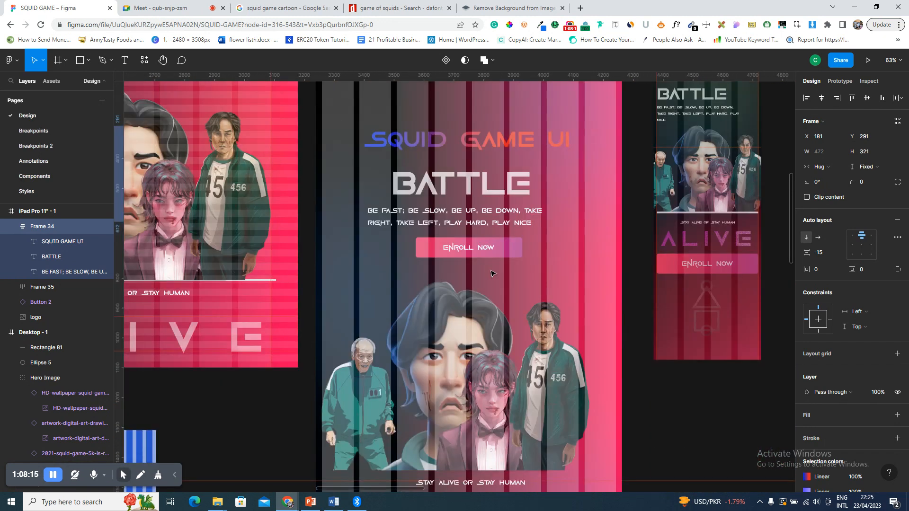
scroll(485, 245, down, 2)
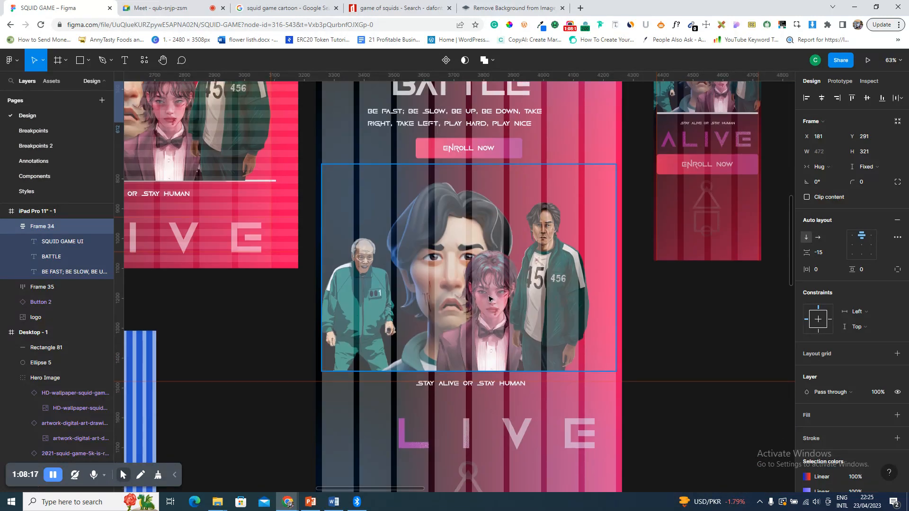
scroll(489, 299, up, 5)
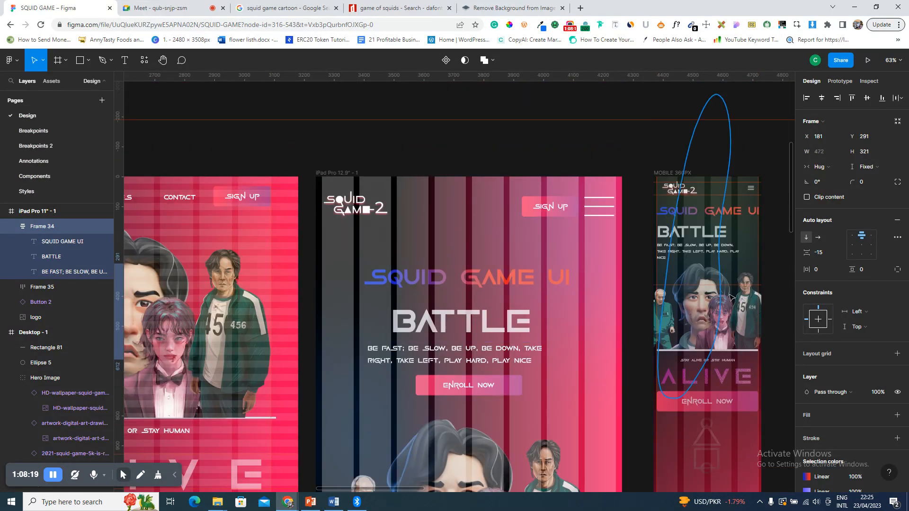
drag(741, 379, 731, 367)
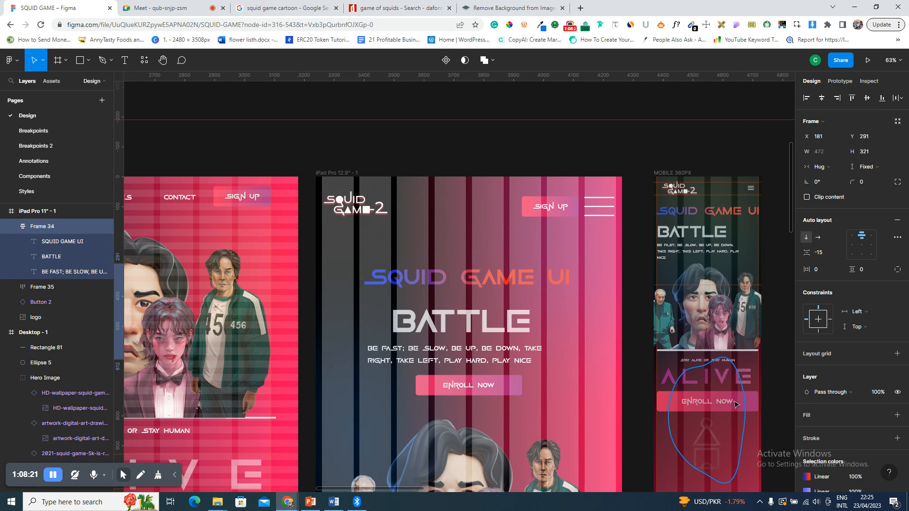
scroll(557, 370, left, 8)
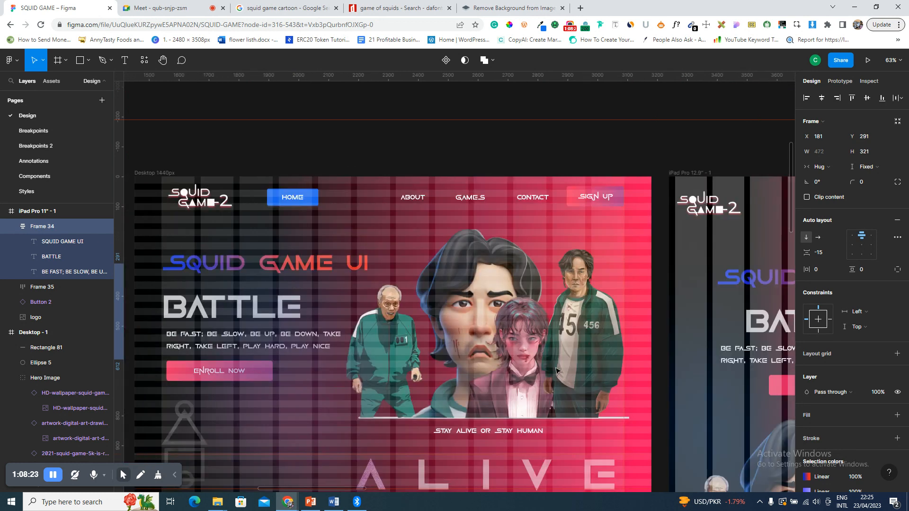
scroll(557, 371, right, 10)
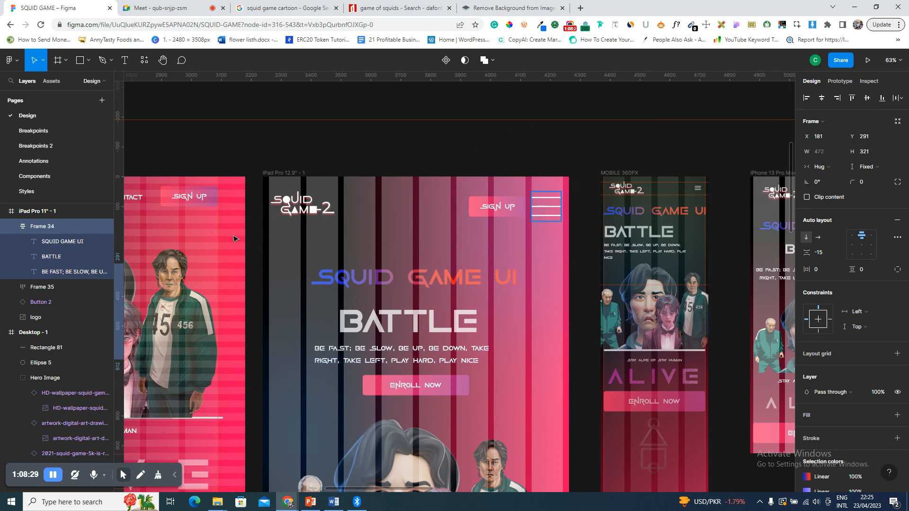
scroll(234, 239, left, 4)
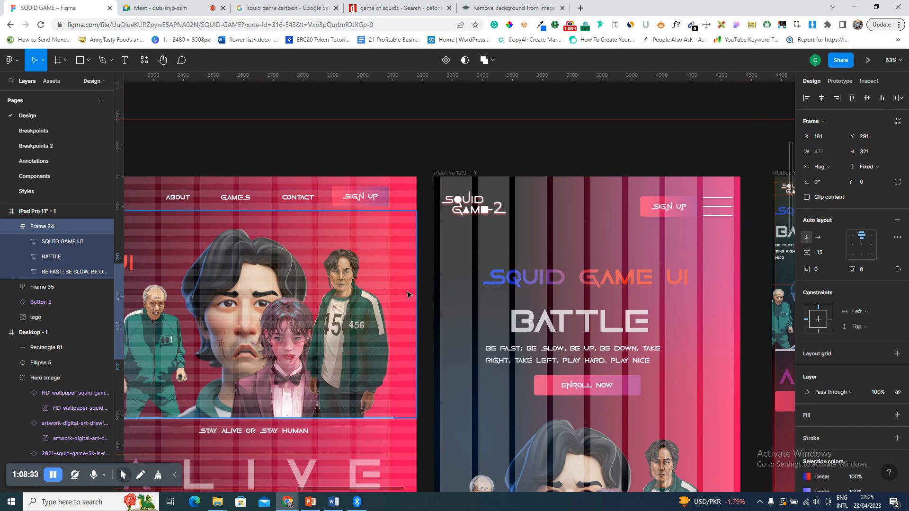
scroll(407, 294, left, 3)
scroll(408, 295, left, 2)
scroll(407, 295, up, 5)
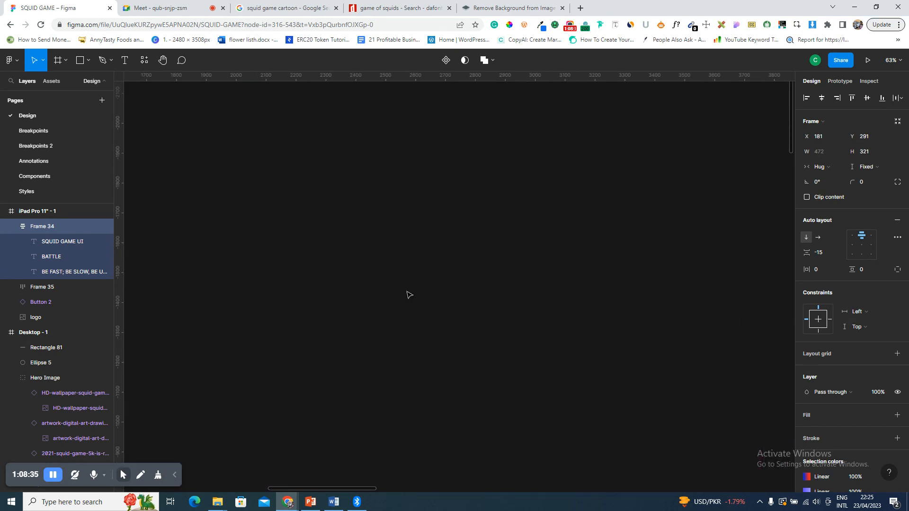
- Copy the Hero Image group from Desktop - 1 into the iPad Pro 11" frame at X 29, Y 597
key(shift+1)
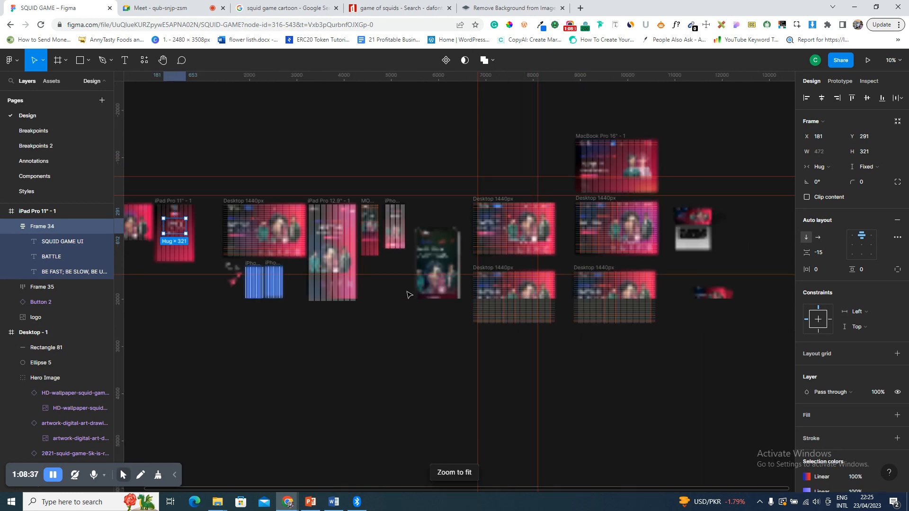
scroll(190, 205, left, 1)
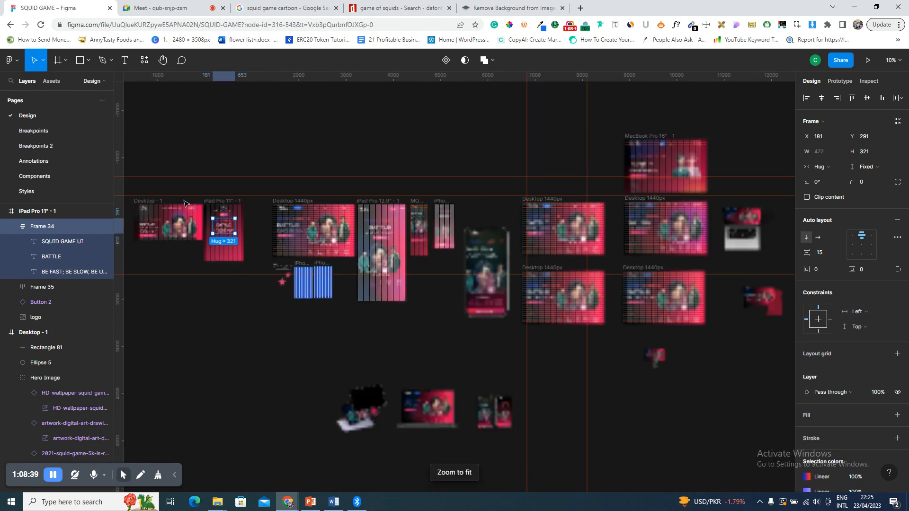
click(227, 202)
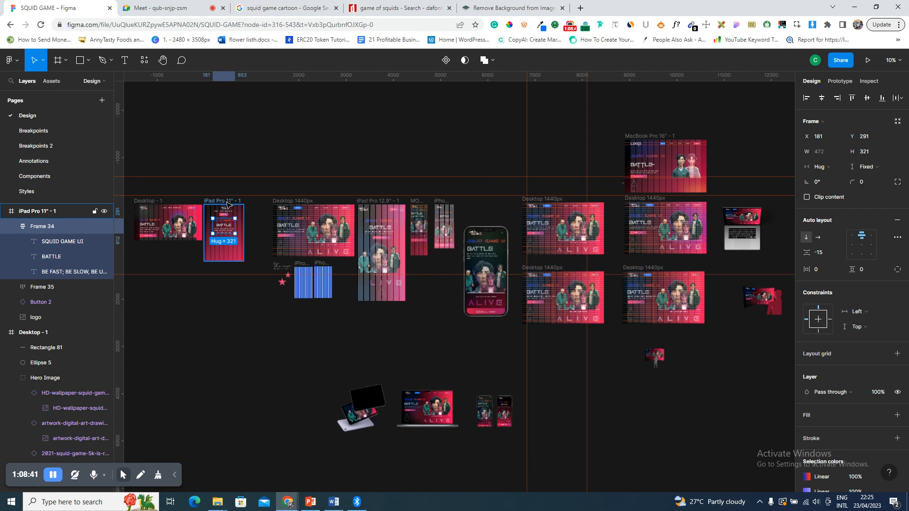
key(shift+2)
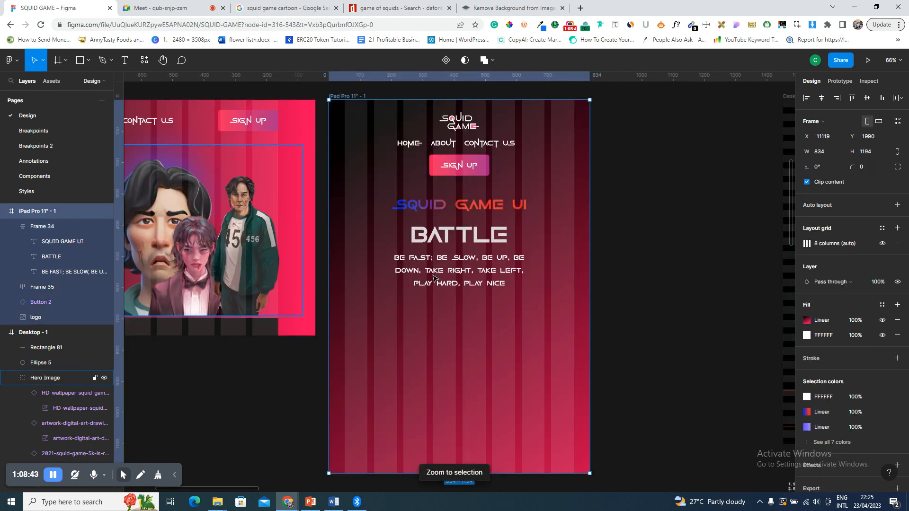
scroll(292, 297, left, 1)
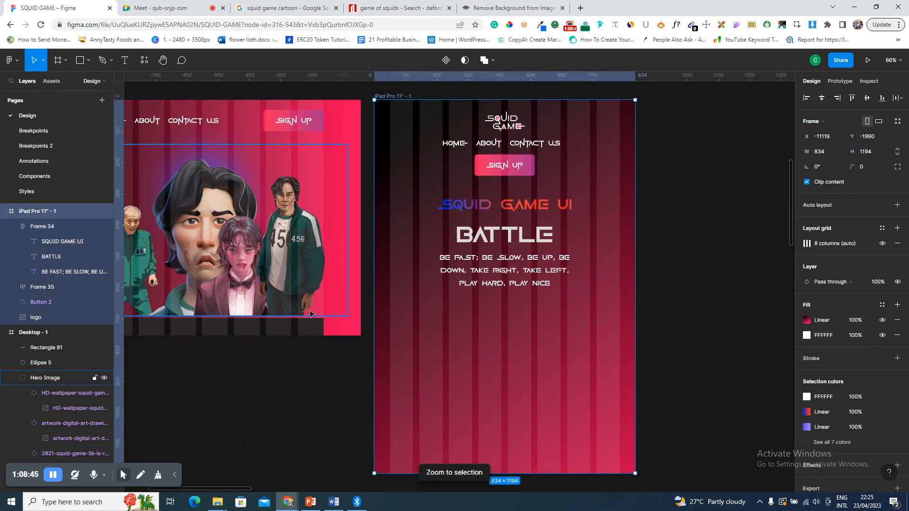
click(277, 281)
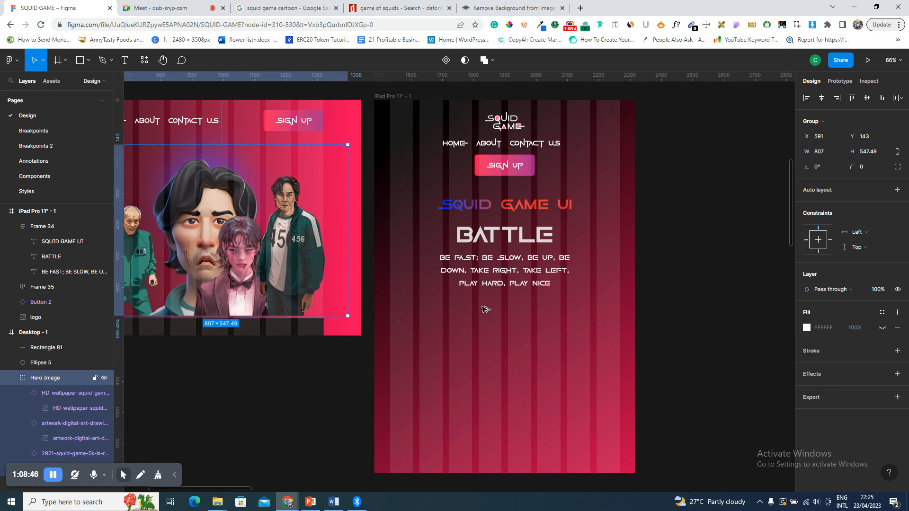
drag(559, 366, 571, 424)
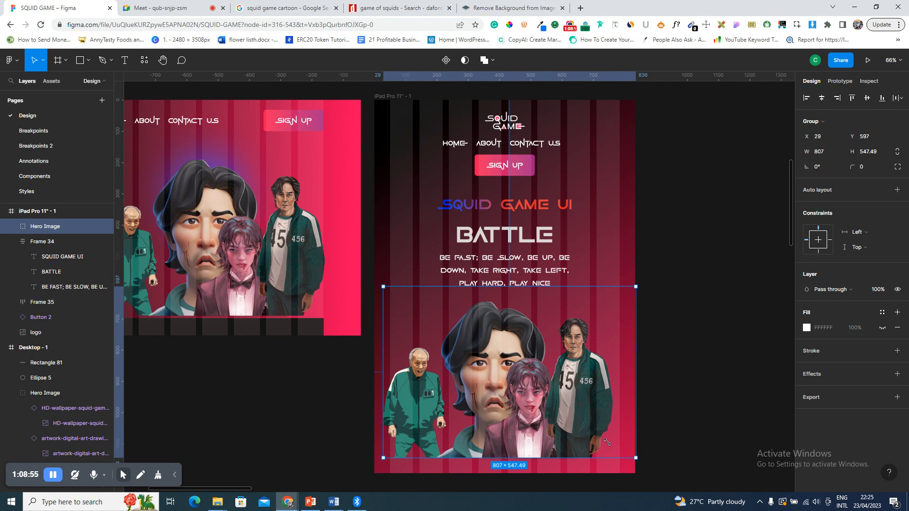
- Scale the tablet hero image down to about 731 × 496 and position it at X 86, Y 612
drag(607, 442, 607, 442)
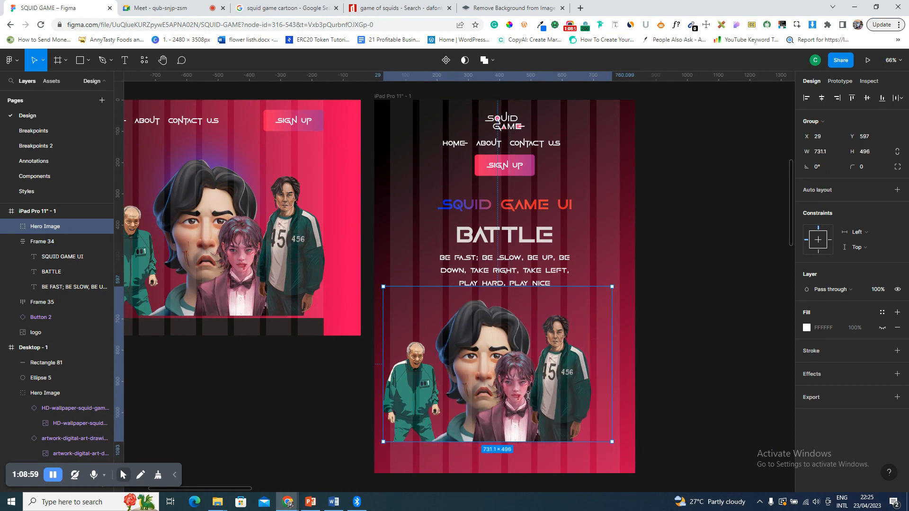
click(822, 98)
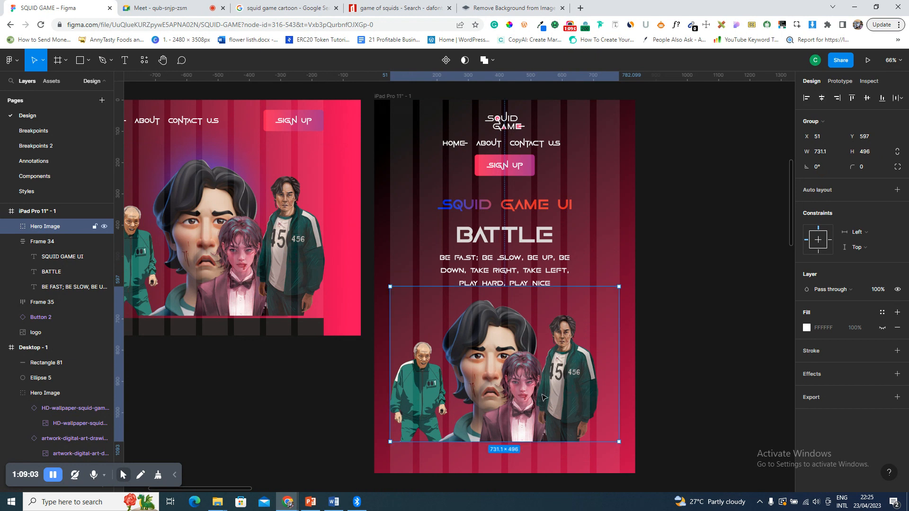
drag(545, 394, 554, 404)
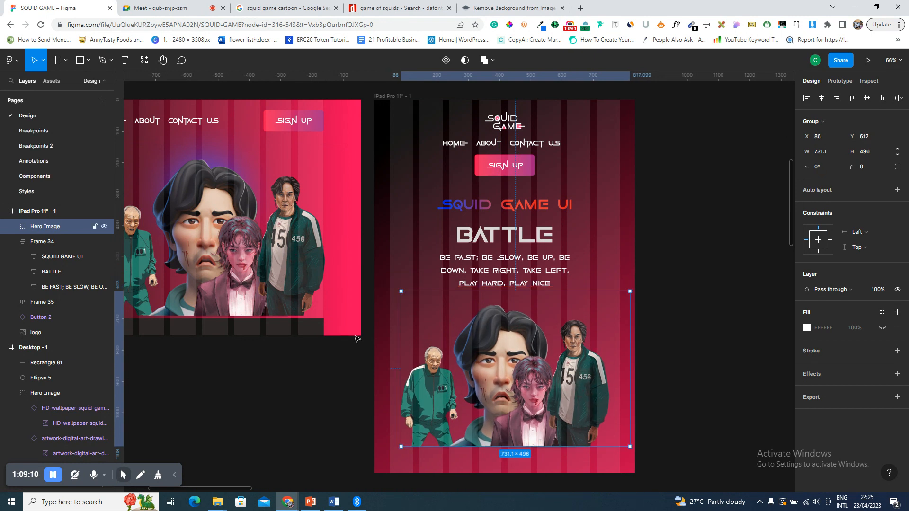
- Copy the Enroll Now button from Desktop - 1 into the iPad Pro 11" frame and place it at X 259, Y 1116 below the hero image
scroll(355, 337, left, 3)
scroll(269, 322, left, 5)
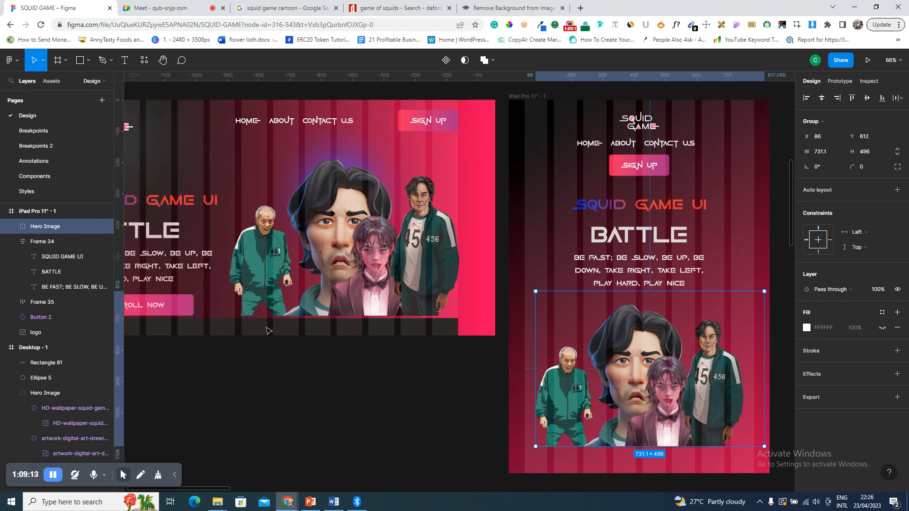
click(189, 307)
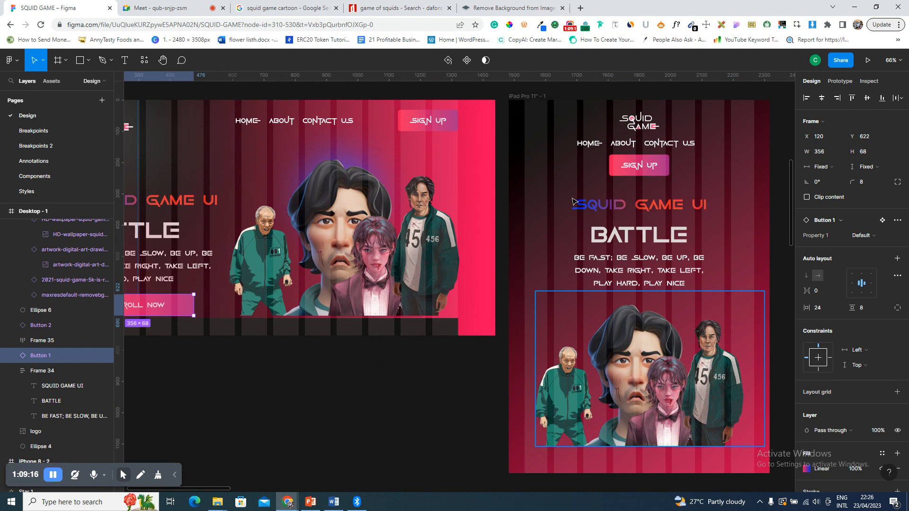
scroll(532, 99, right, 1)
click(533, 99)
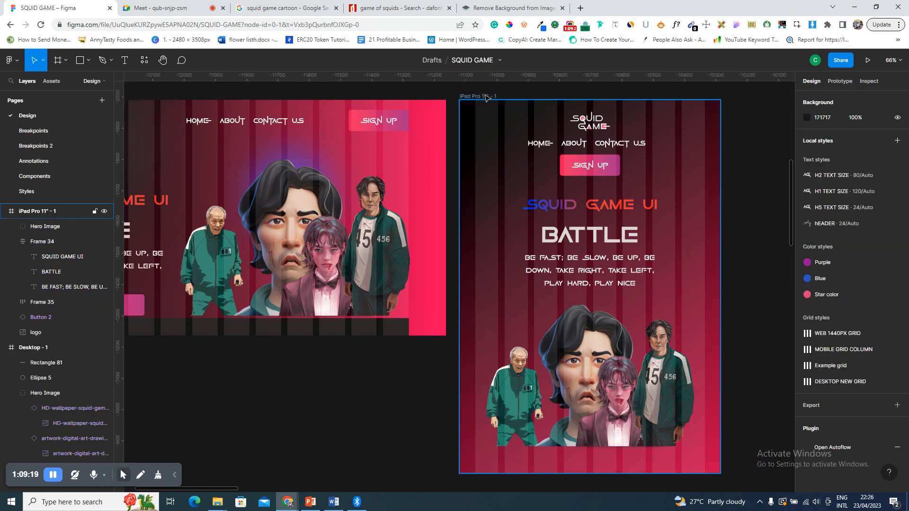
key(ctrl+v)
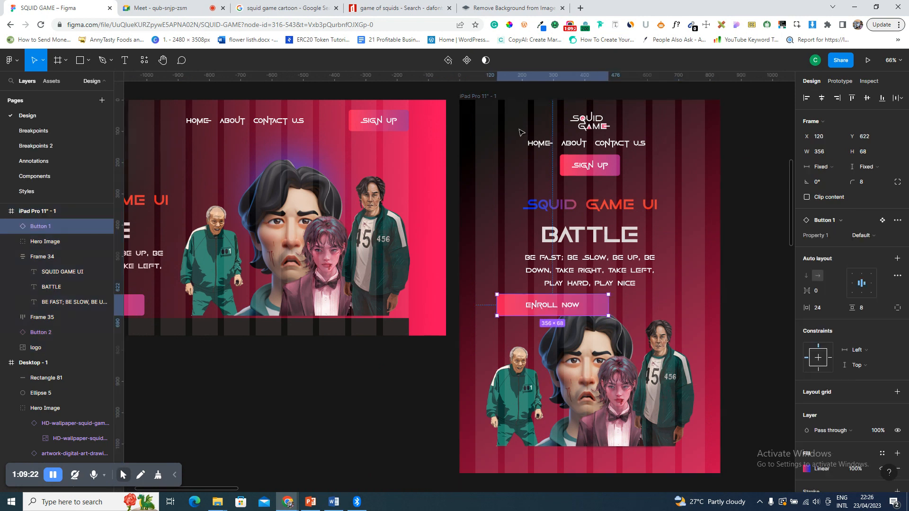
drag(561, 314, 608, 468)
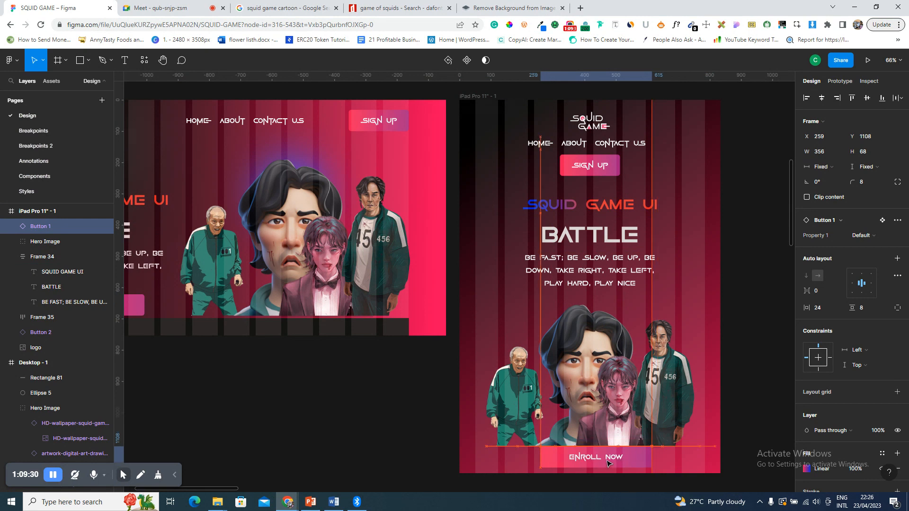
drag(608, 462, 608, 463)
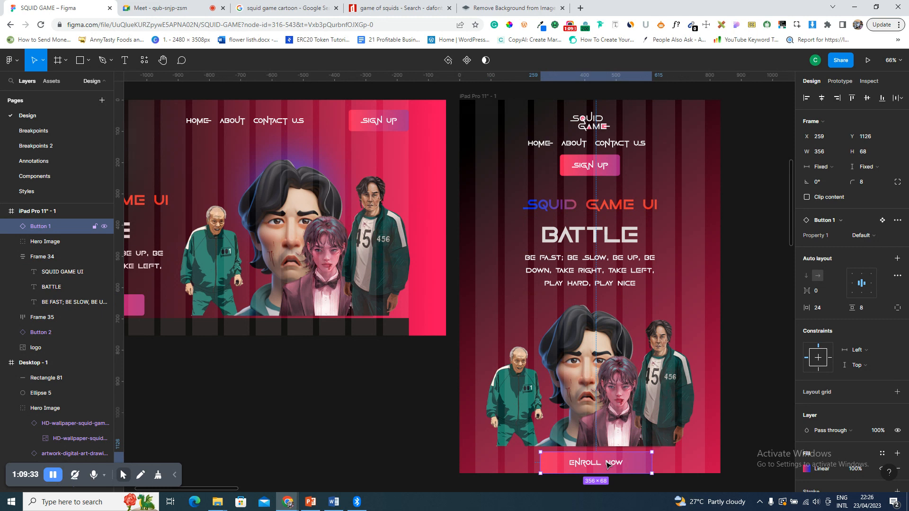
key(shift+Up)
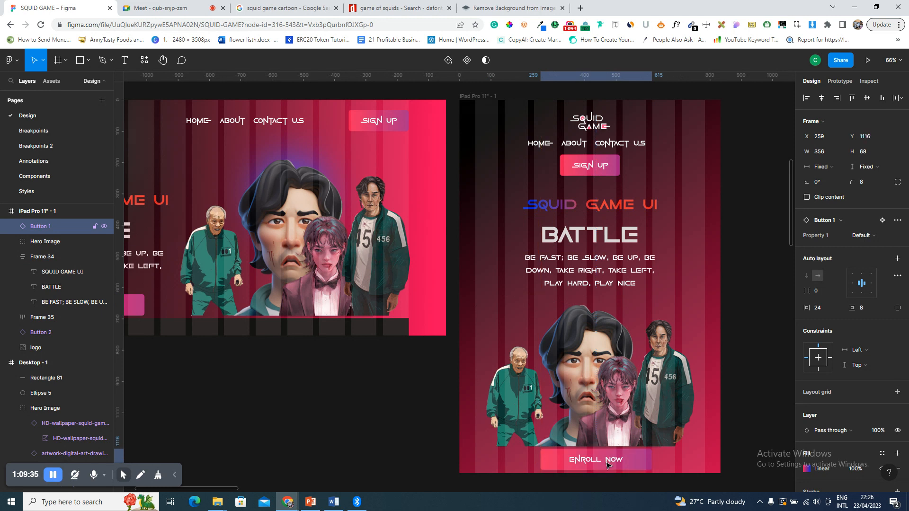
- Nudge the tablet hero image up to Y 601
click(622, 411)
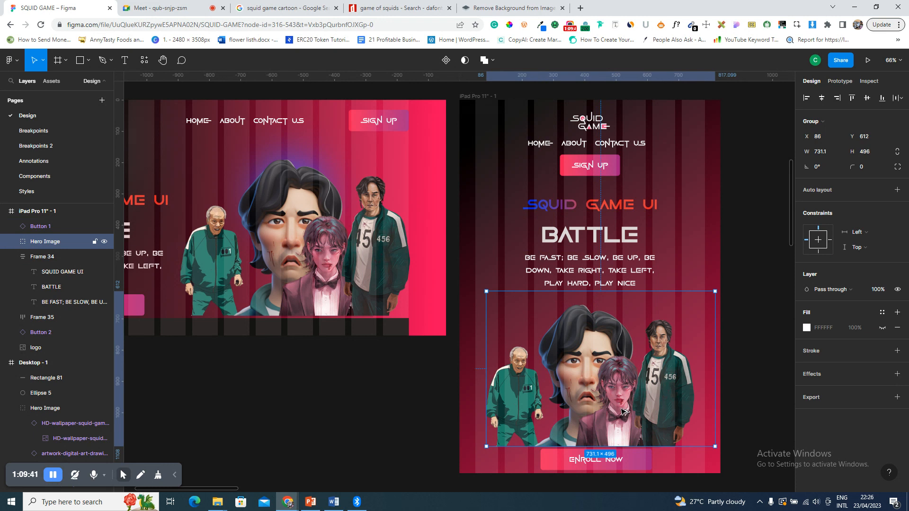
key(Up)
key(Up)
key(Up)
key(Up)
key(Up)
key(Up)
key(Up)
key(Up)
key(Up)
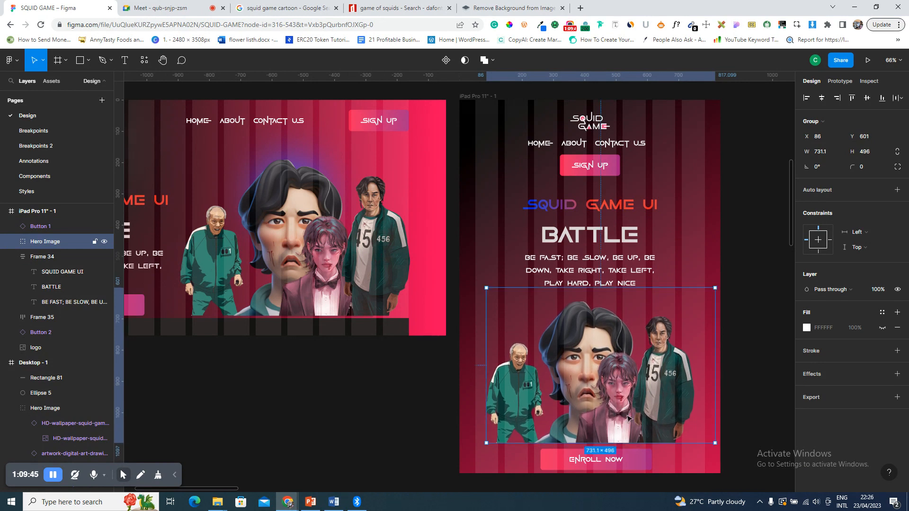
- Nudge the tablet Enroll Now button up to Y 1113, 16 px below the hero image
click(637, 455)
key(alt)
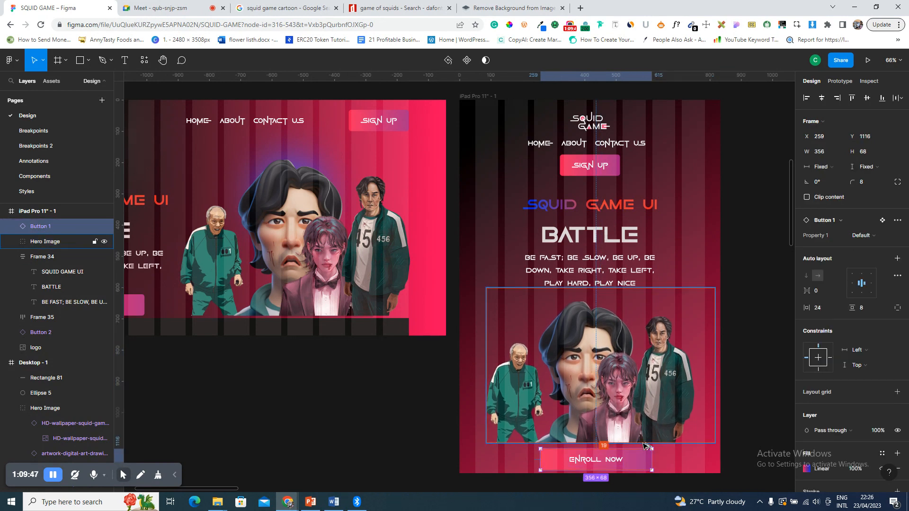
key(Up)
key(Up)
key(Up)
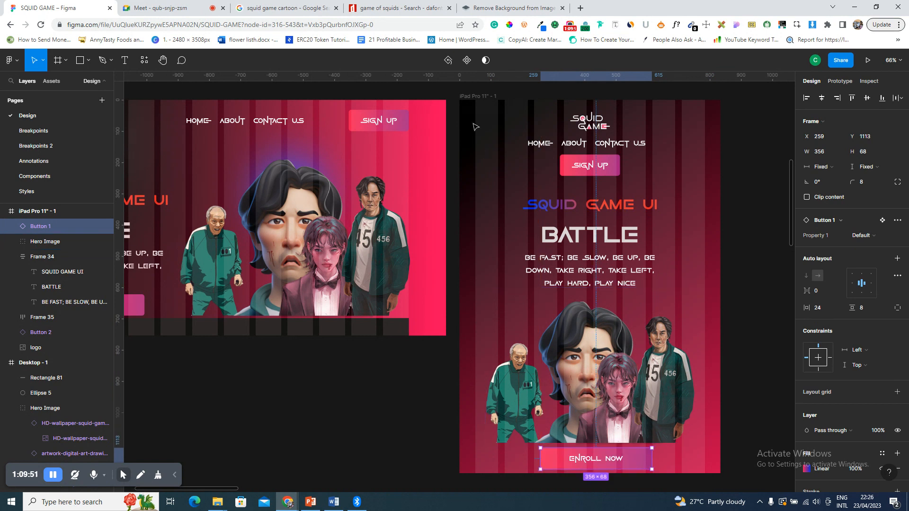
- Add an inside stroke to the iPad Pro 11" frame with colour E6E6E6 and a weight of 4
click(470, 96)
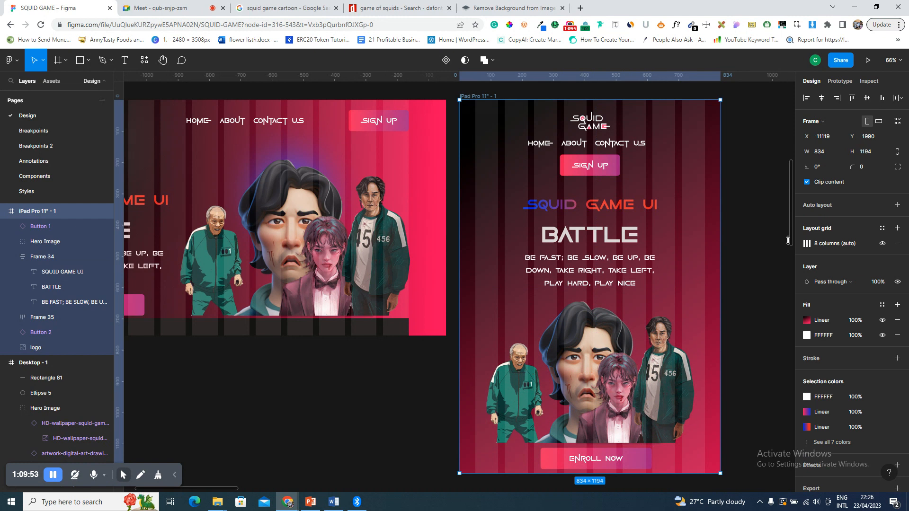
click(836, 361)
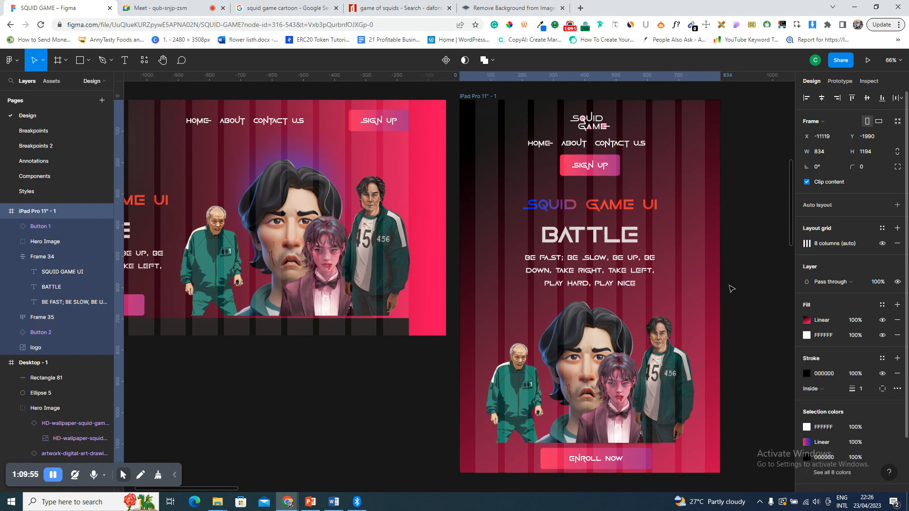
click(807, 373)
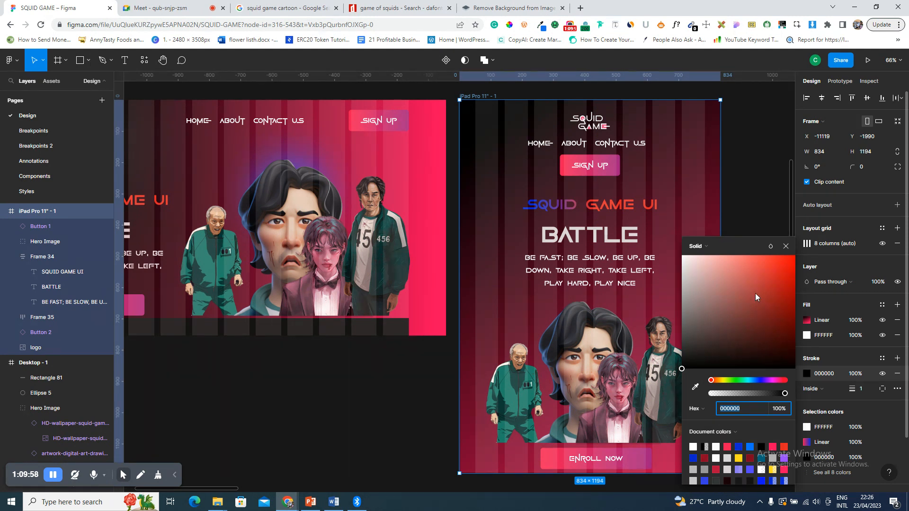
text(E6E6E6)
click(866, 390)
text(4)
key(Return)
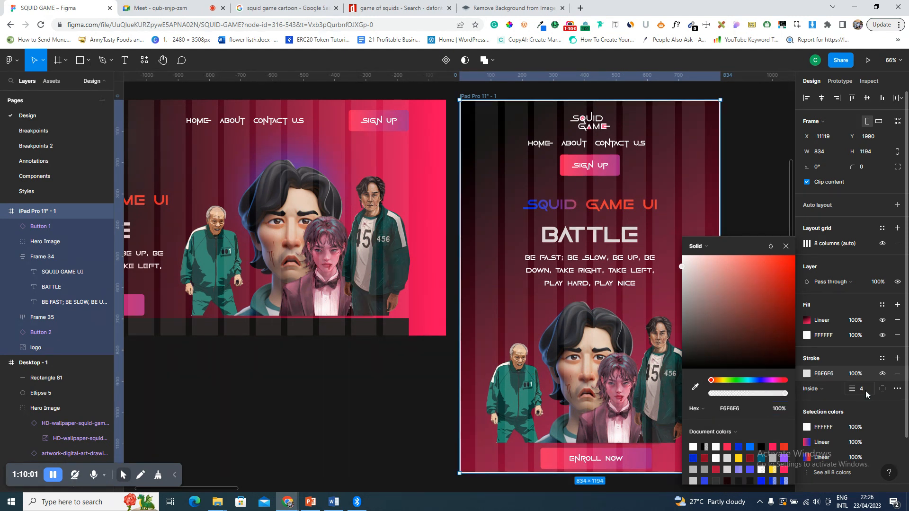
- Set the iPad Pro 11" frame's stroke to Outside and round its corners to a radius of 32
click(823, 390)
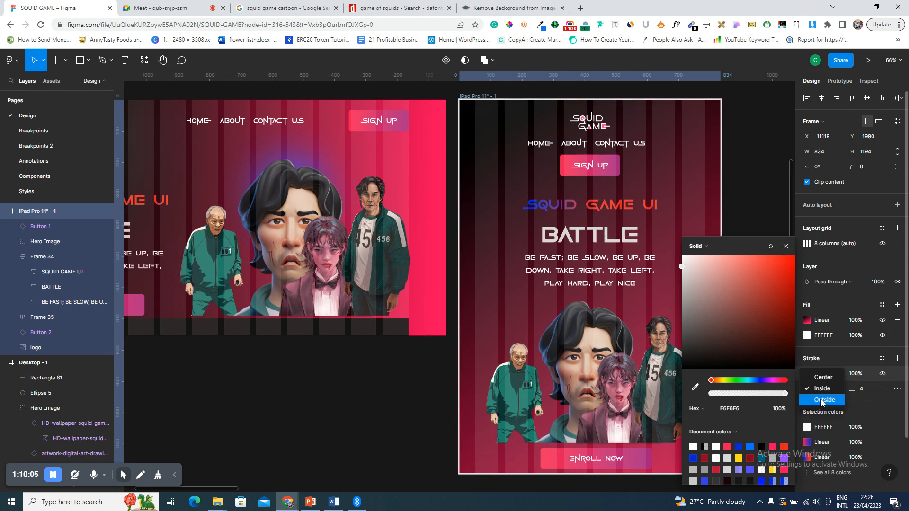
click(822, 400)
click(875, 171)
key(Return)
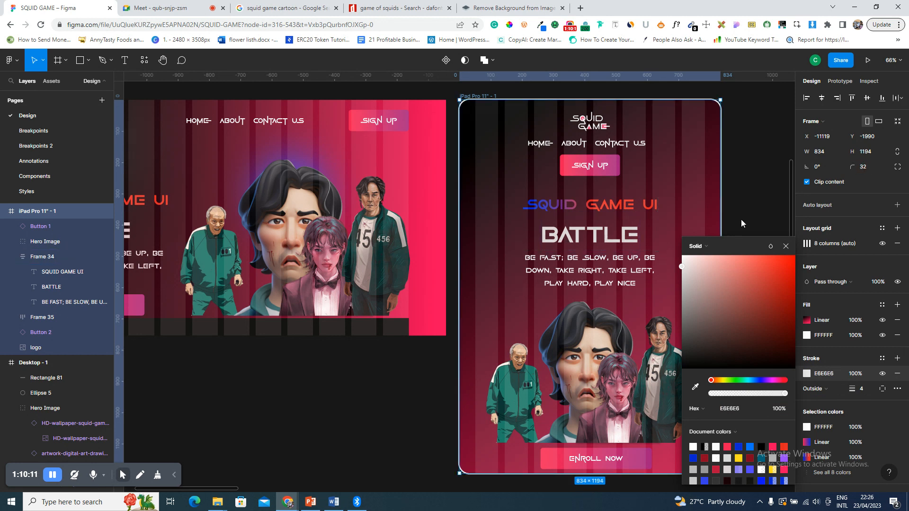
click(768, 230)
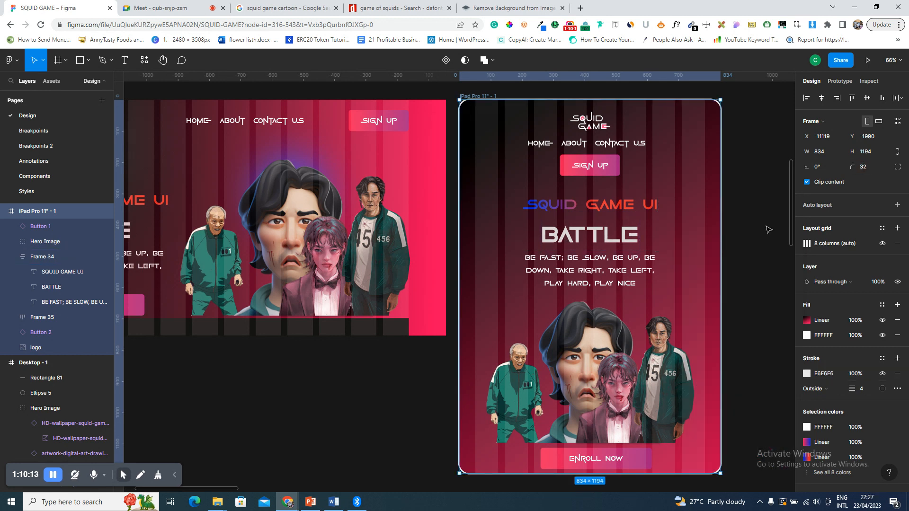
click(766, 227)
- Create an iPhone 13 mini frame between the iPad Pro 11" and Desktop 1440px frames, placed at X -10242, Y -1990
key(ctrl+minus)
key(ctrl+minus)
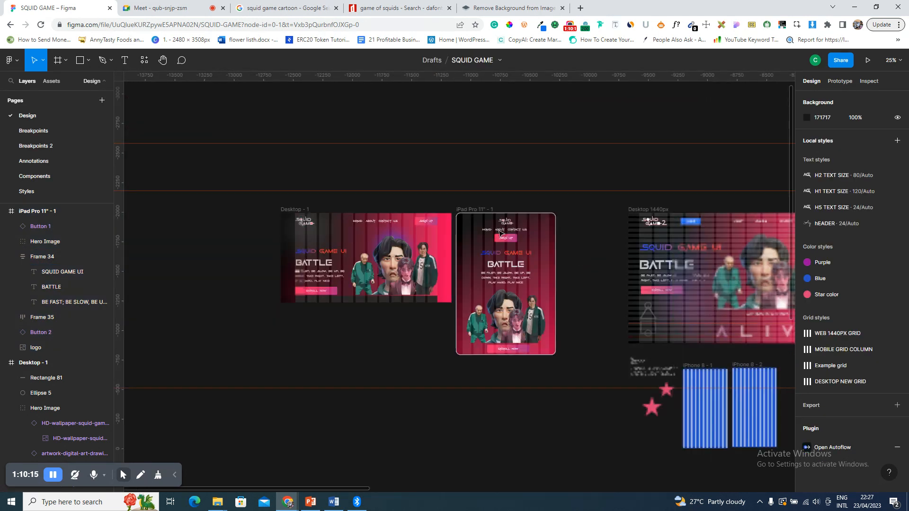
key(f)
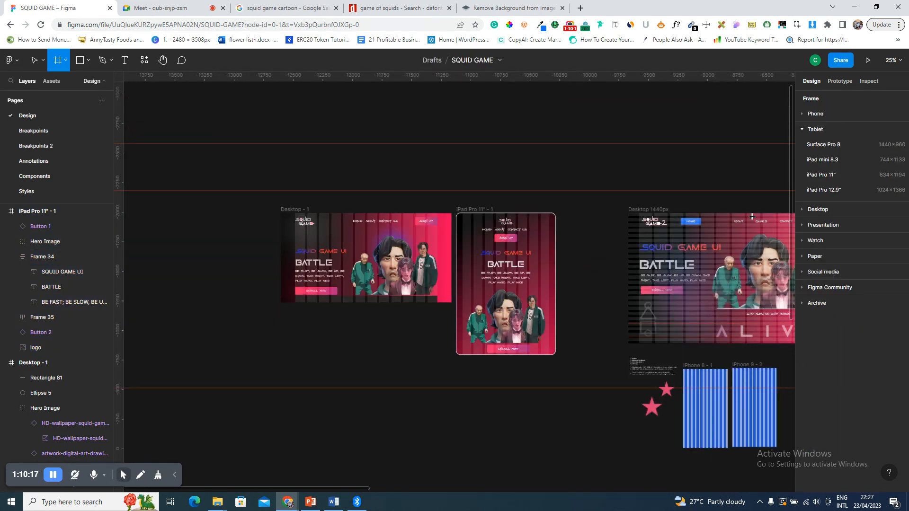
click(829, 114)
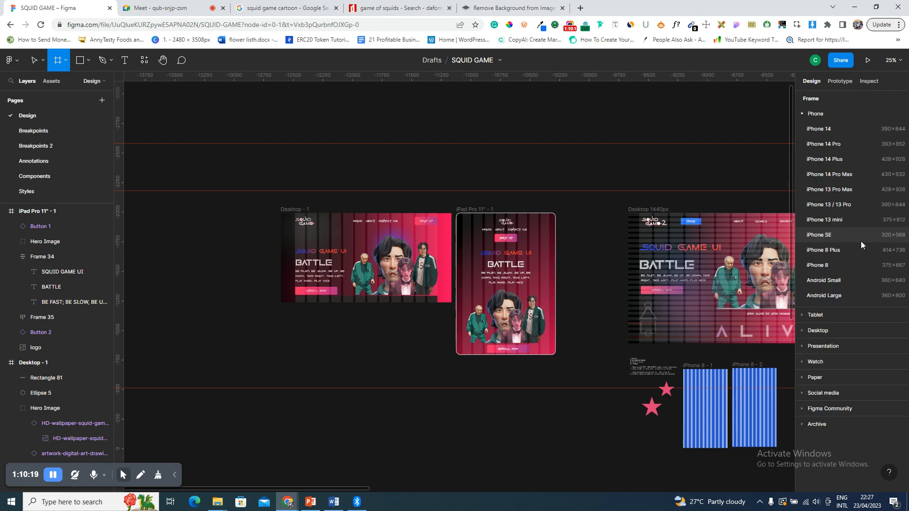
click(847, 220)
mouse_move(582, 289)
mouse_down()
mouse_move(582, 266)
mouse_move(583, 278)
mouse_up()
key(shift+2)
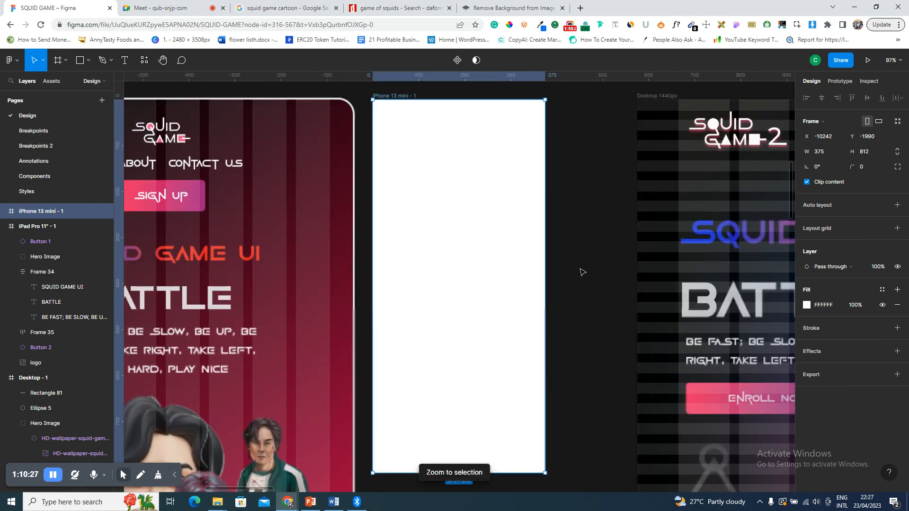
scroll(340, 197, left, 2)
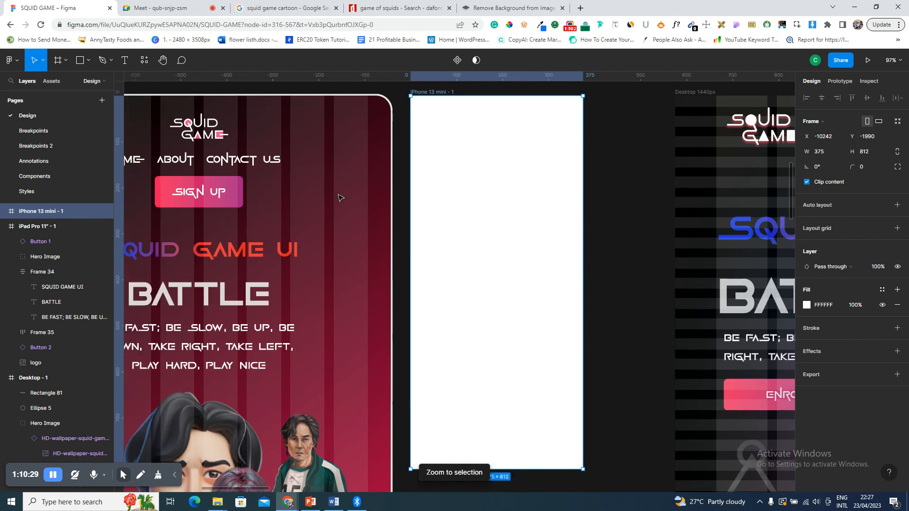
scroll(339, 197, down, 2)
scroll(222, 220, left, 3)
scroll(222, 221, down, 2)
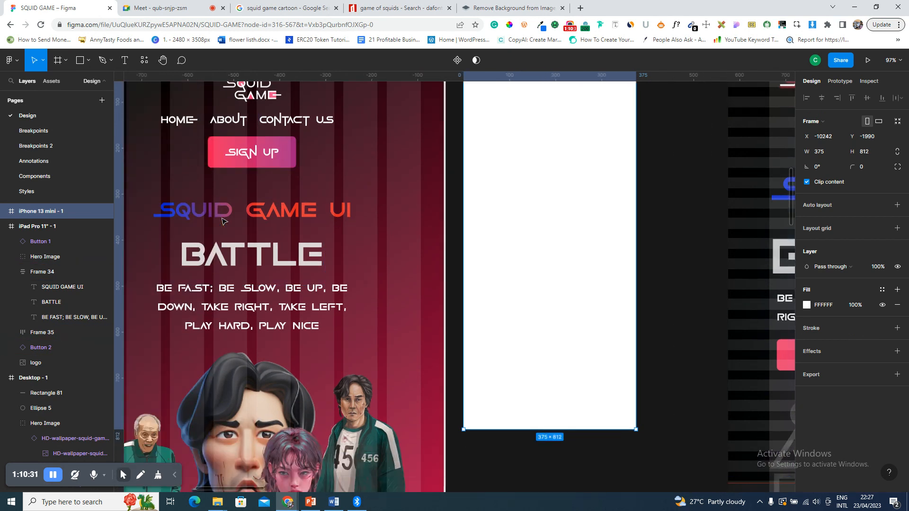
scroll(223, 221, down, 2)
scroll(224, 221, up, 3)
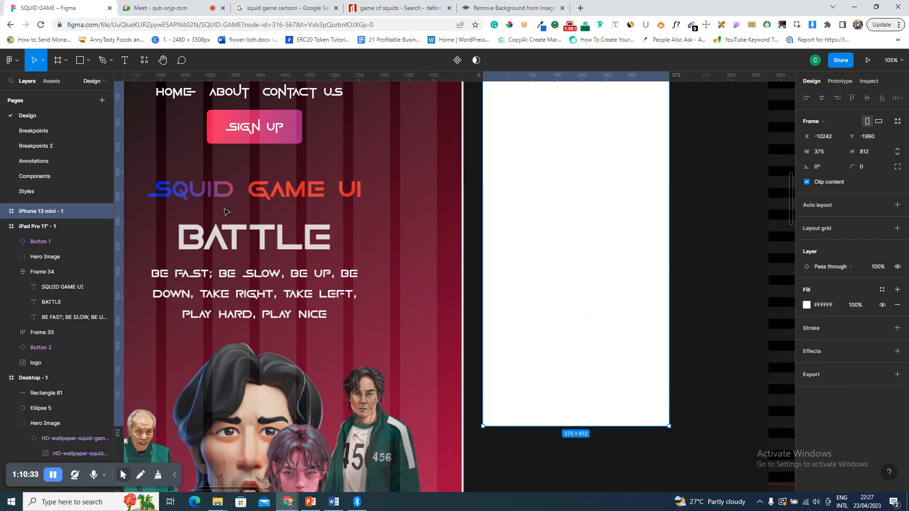
- Remove the white FFFFFF fill from the iPad Pro 11" frame, keeping only its linear gradient fill
key(shift+1)
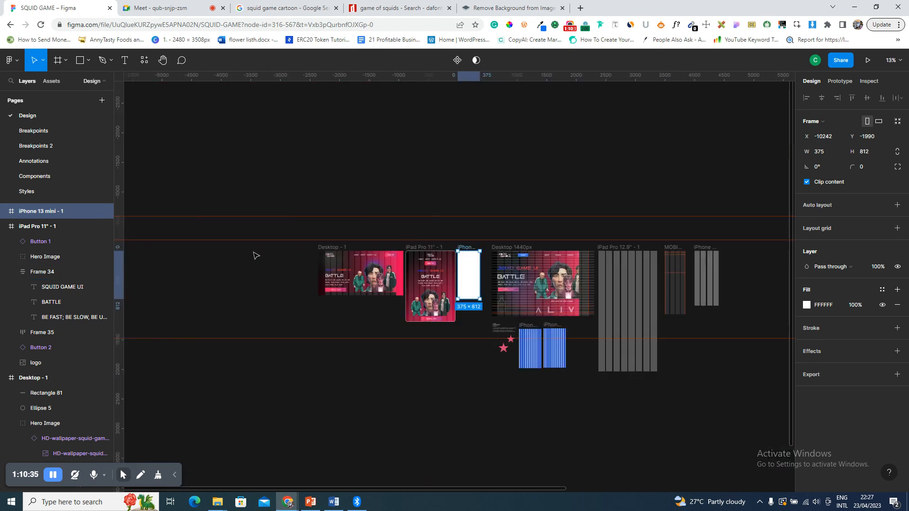
click(435, 251)
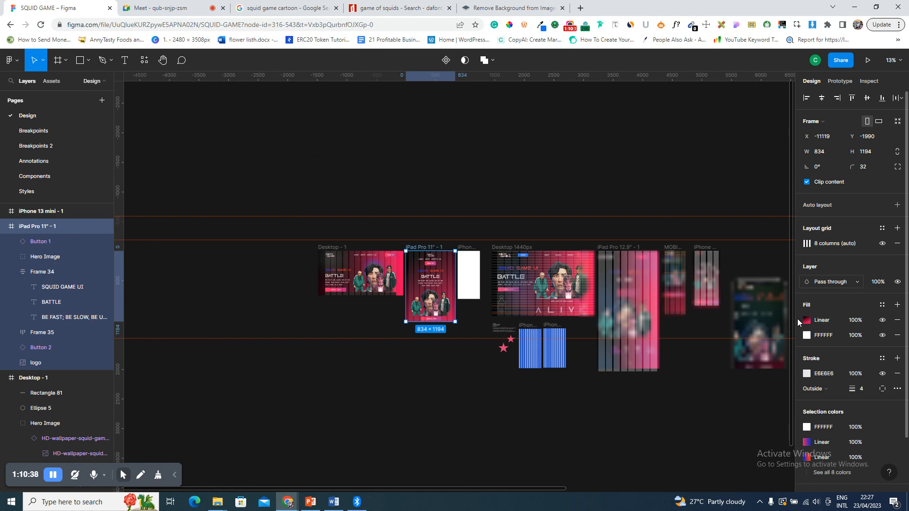
click(819, 318)
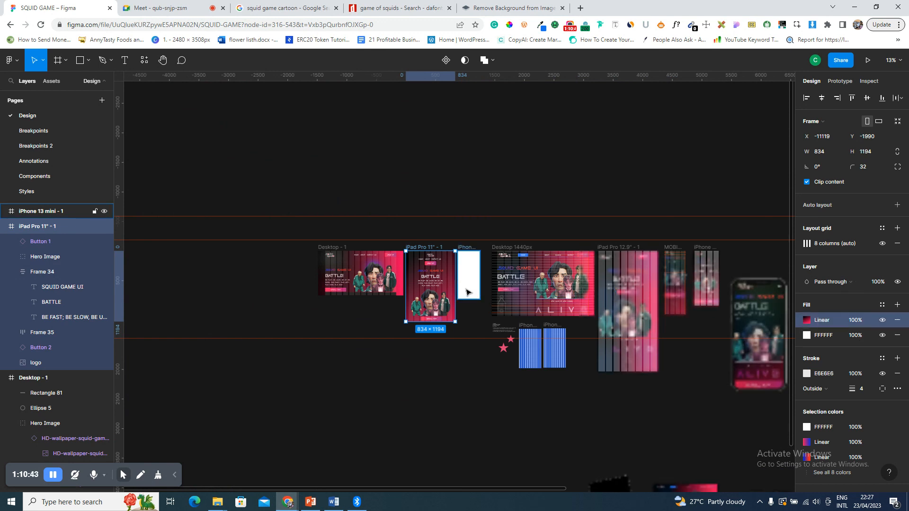
key(Delete)
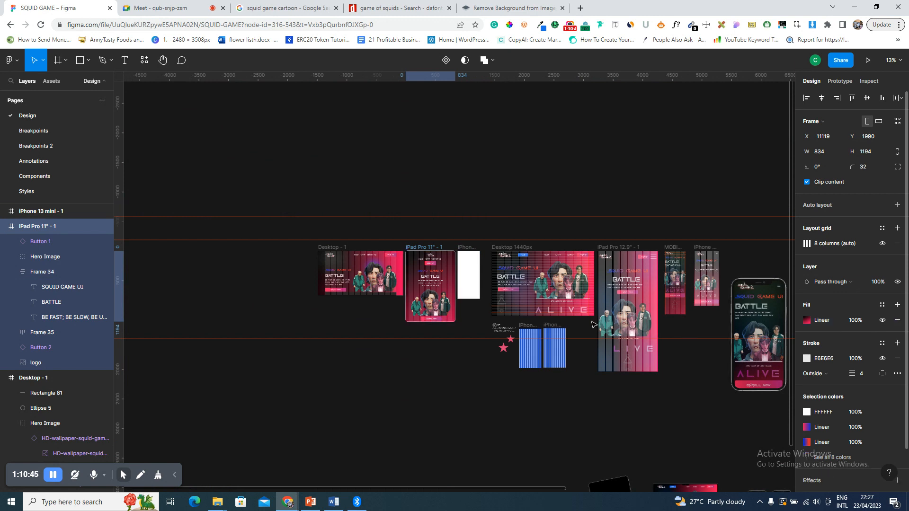
- Copy the linear gradient fill from the iPad Pro 11" frame onto the iPhone 13 mini frame
click(800, 322)
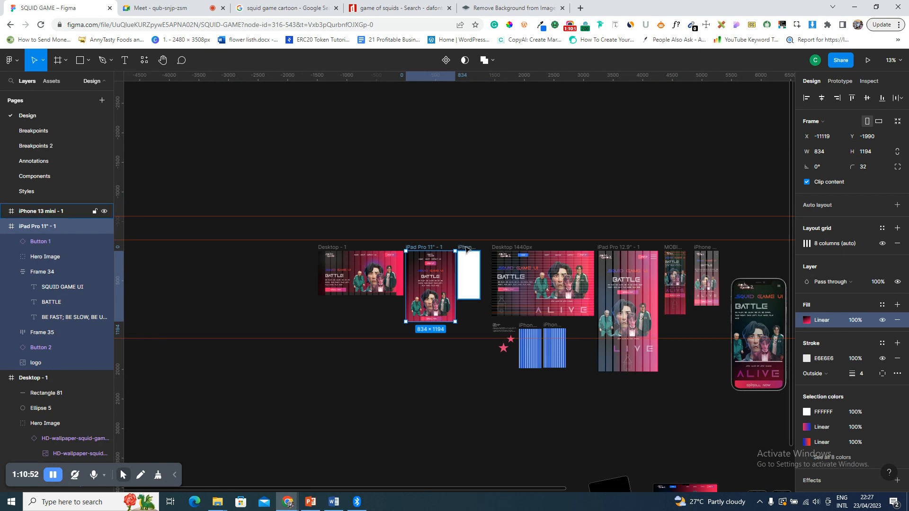
click(466, 248)
key(shift+2)
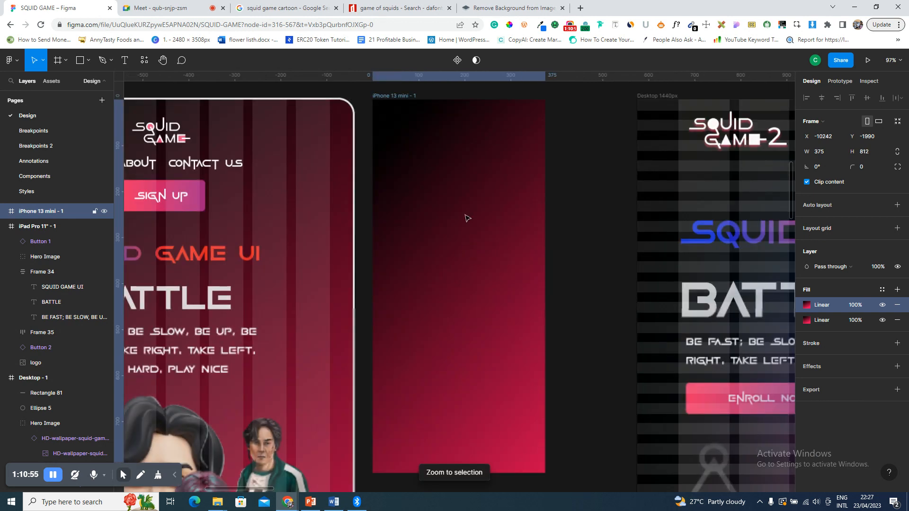
click(167, 8)
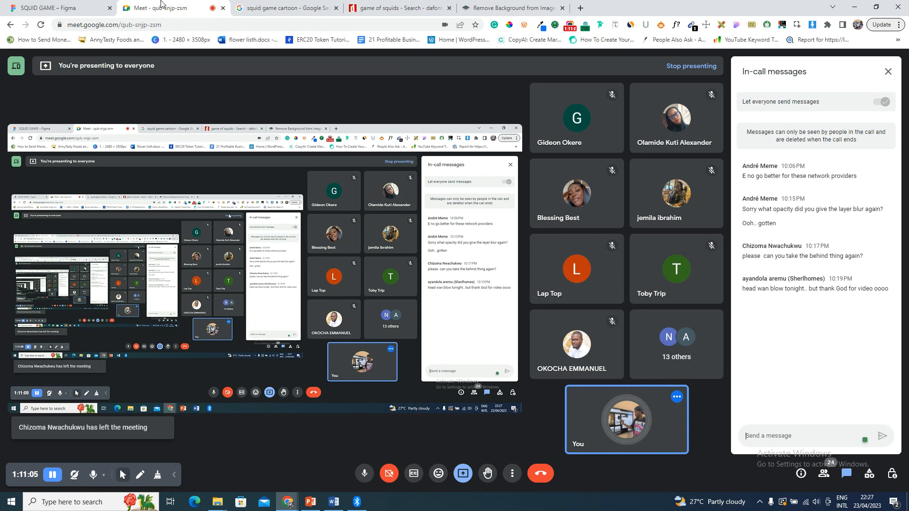
click(26, 8)
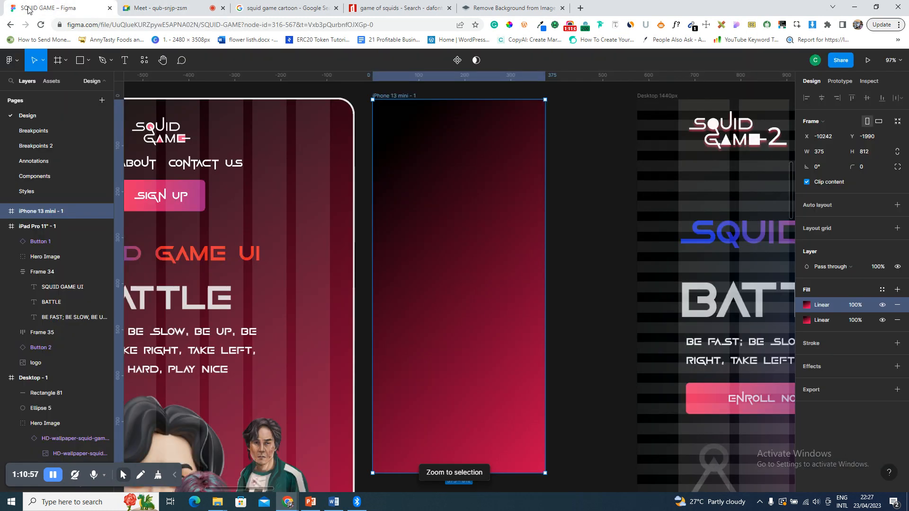
- Copy the Squid Game logo from the iPad Pro 11" frame into the iPhone 13 mini frame at X 123, Y 19
click(187, 138)
drag(482, 125, 483, 132)
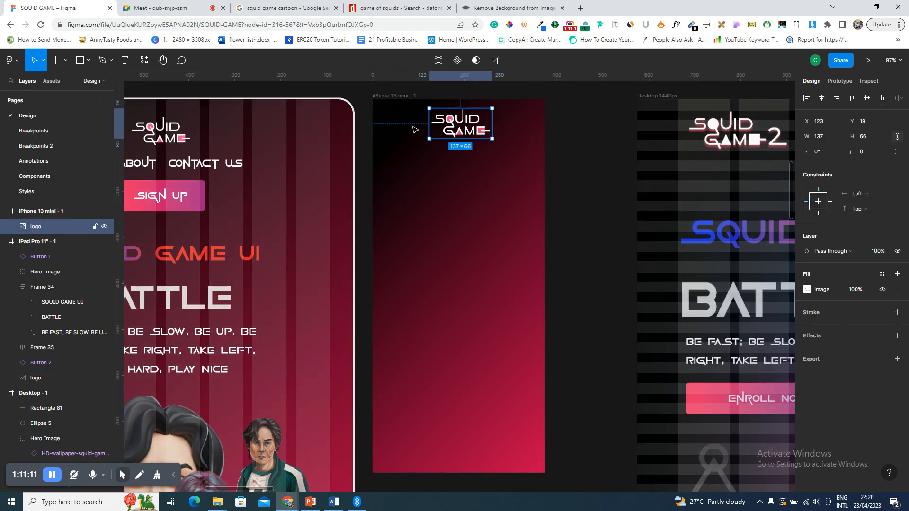
- Add a layout grid to the iPhone 13 mini frame using the MOBILE GRID COLUMN style
click(396, 98)
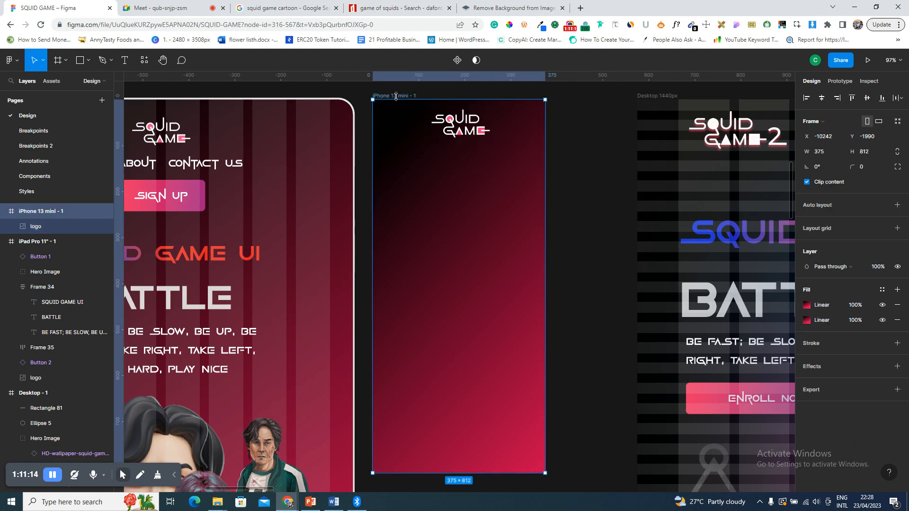
click(826, 231)
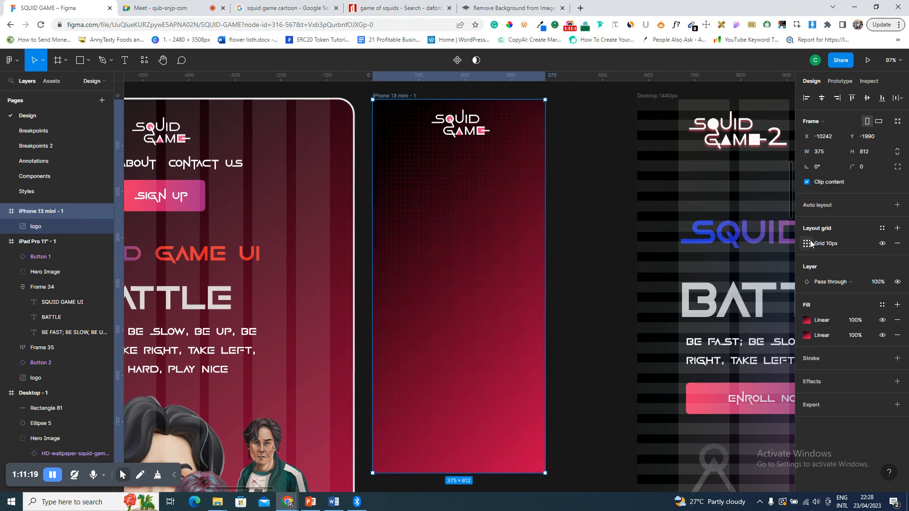
click(807, 244)
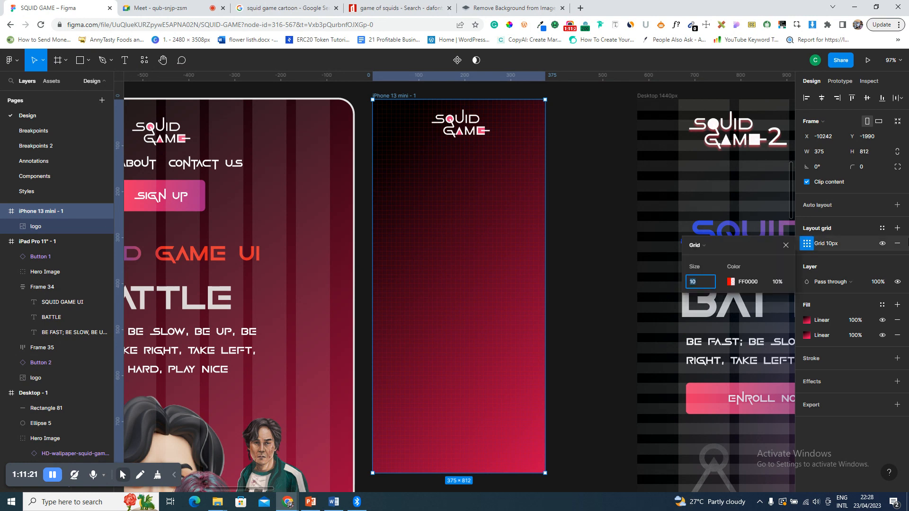
click(882, 228)
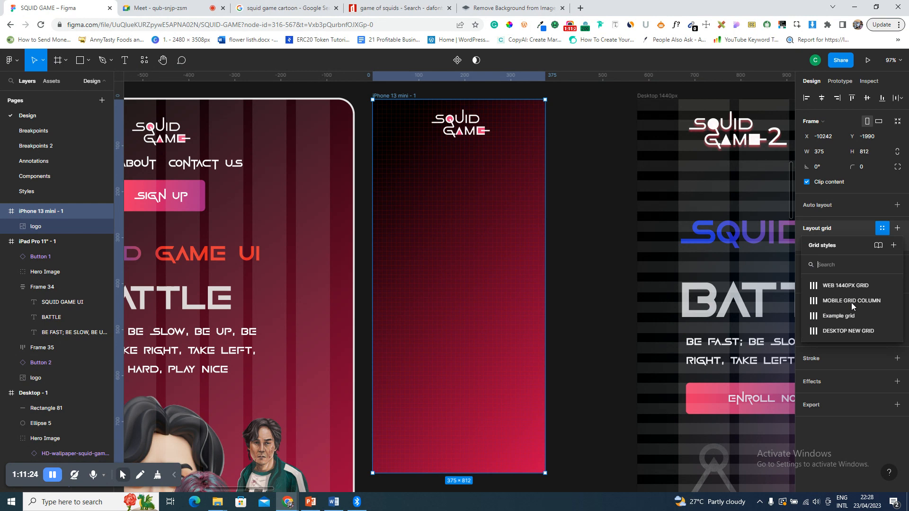
click(851, 303)
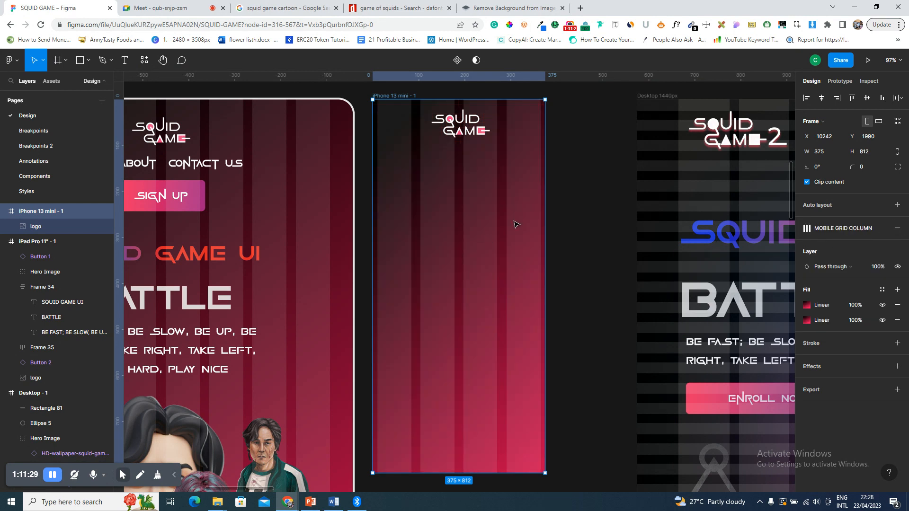
- Scale the mobile logo down to 106 × 51 and place it at X 134, Y 33
click(460, 123)
drag(488, 136, 468, 135)
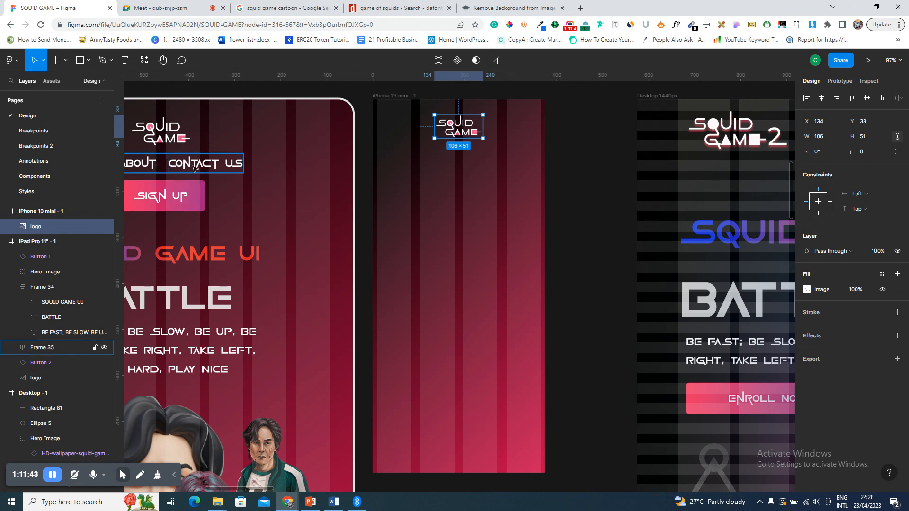
- Copy the Home, About, Contact us menu from the iPad frame into the iPhone 13 mini frame at X 0, Y 94
click(193, 171)
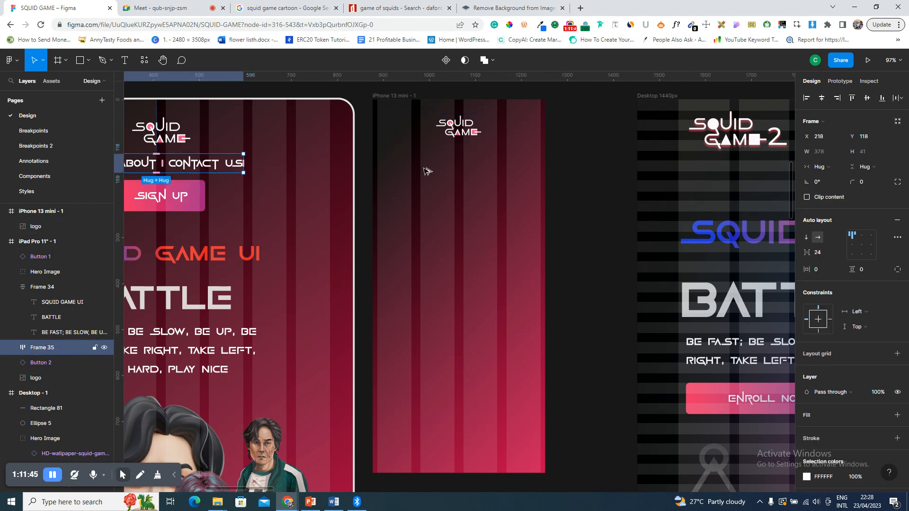
drag(490, 158, 495, 158)
drag(429, 158, 428, 158)
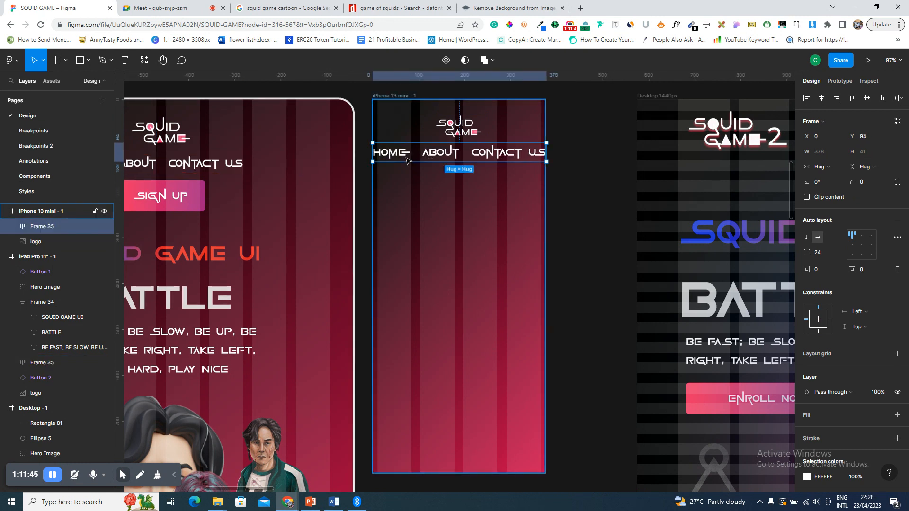
- Set the font size of the mobile menu's Home, About and Contact us texts to 16
double_click(397, 154)
shift+click(440, 154)
shift+click(506, 155)
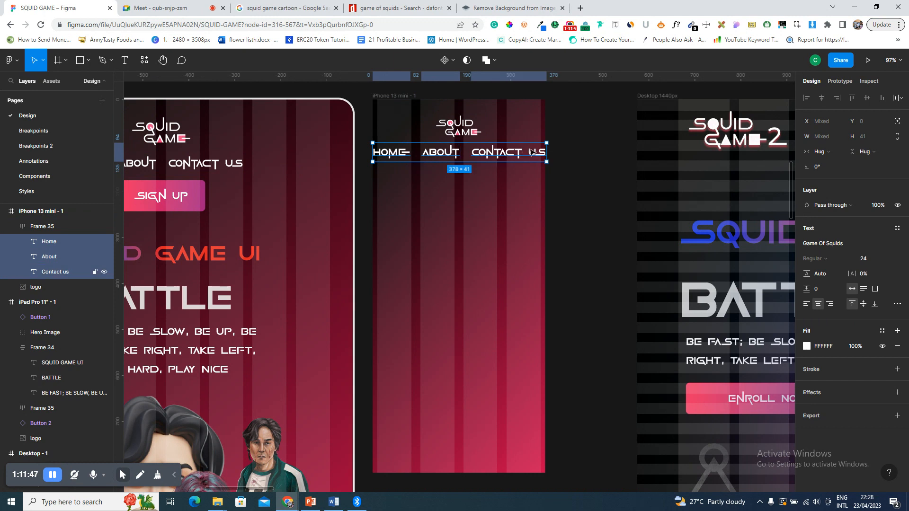
click(874, 260)
text(16)
key(Return)
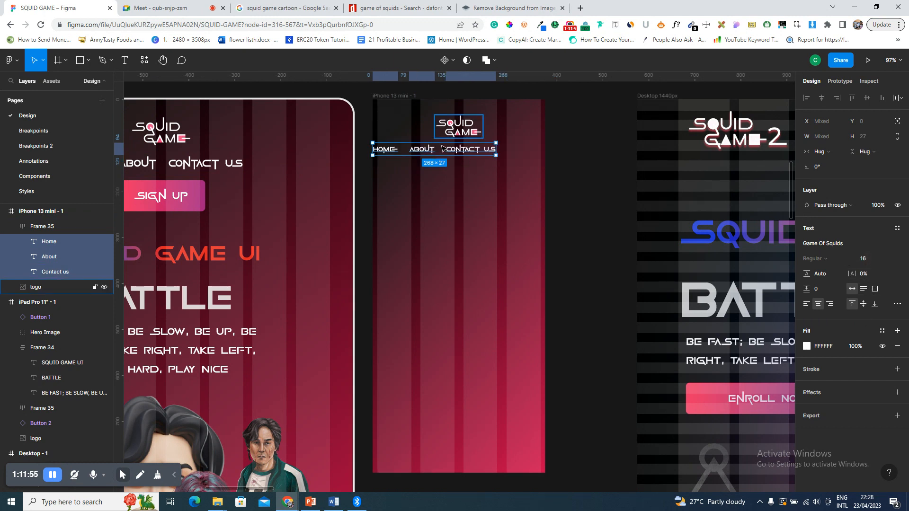
- Move the mobile navigation menu to X 53, Y 96, centred below the logo
drag(432, 151, 455, 155)
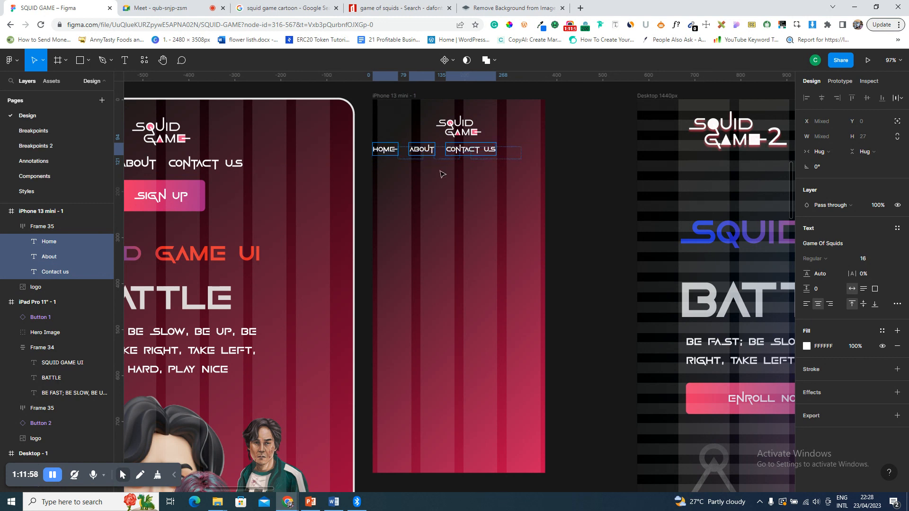
key(Escape)
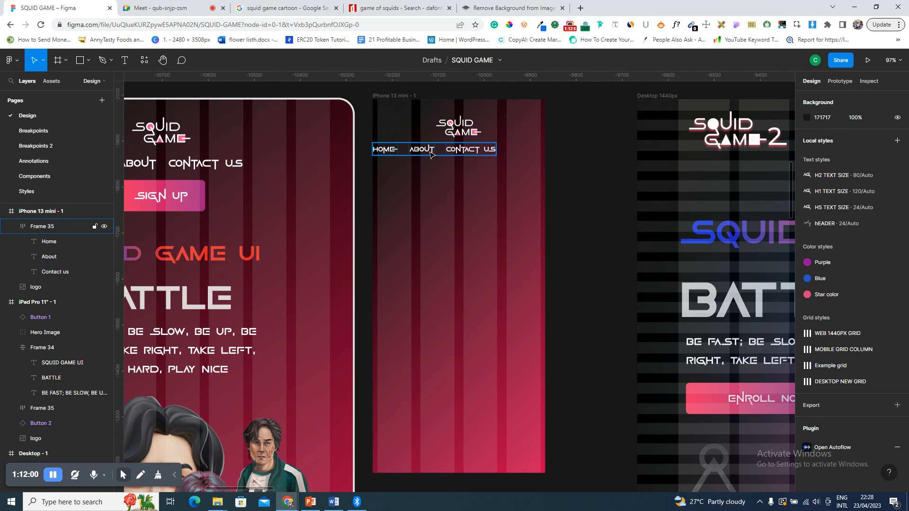
click(450, 156)
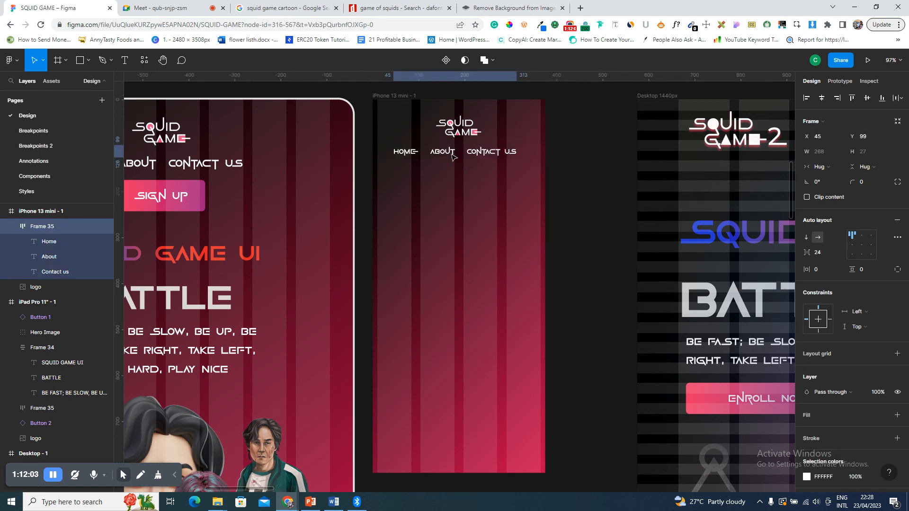
drag(453, 154, 457, 152)
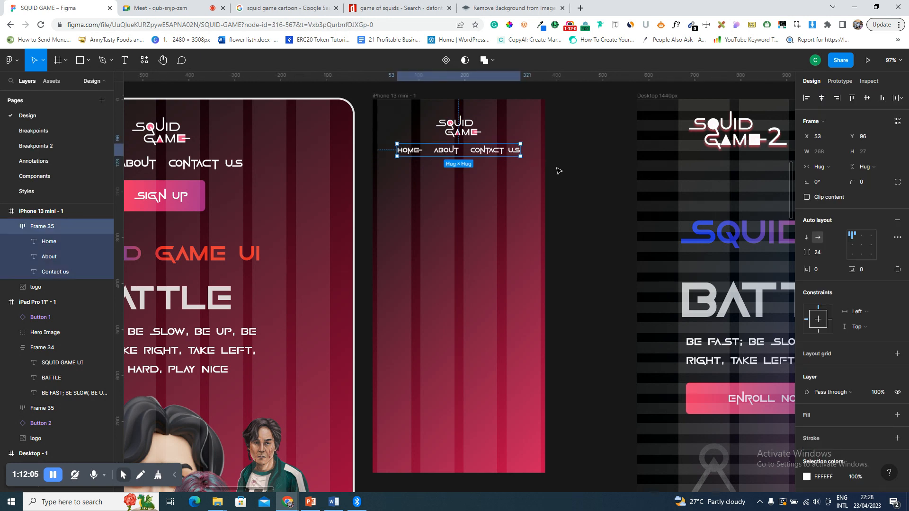
- Search the Iconify plugin for "menu" and import the material-symbols:menu-rounded icon into the iPhone frame's navigation group
right_click(554, 167)
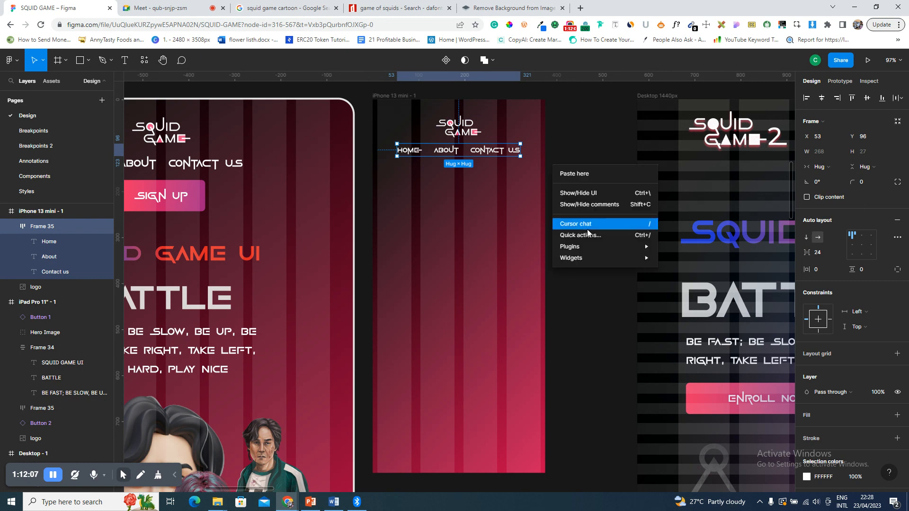
mouse_move(618, 247)
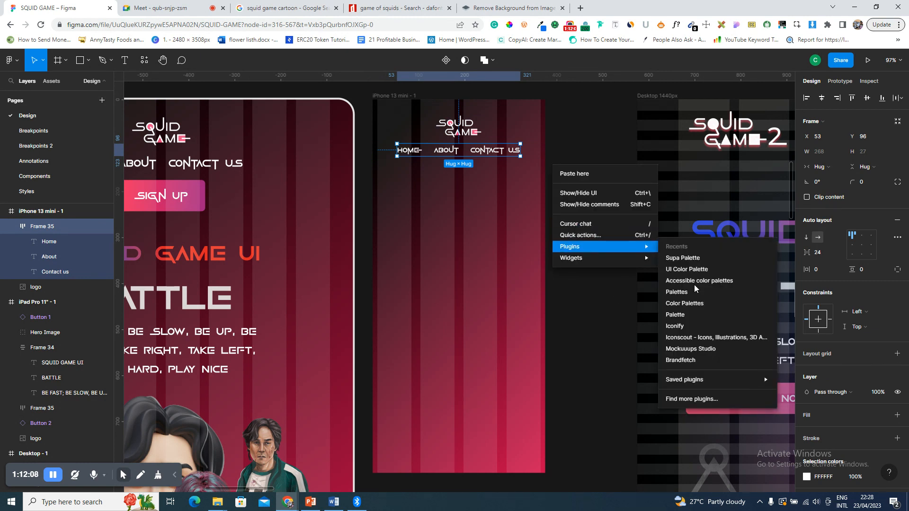
click(680, 327)
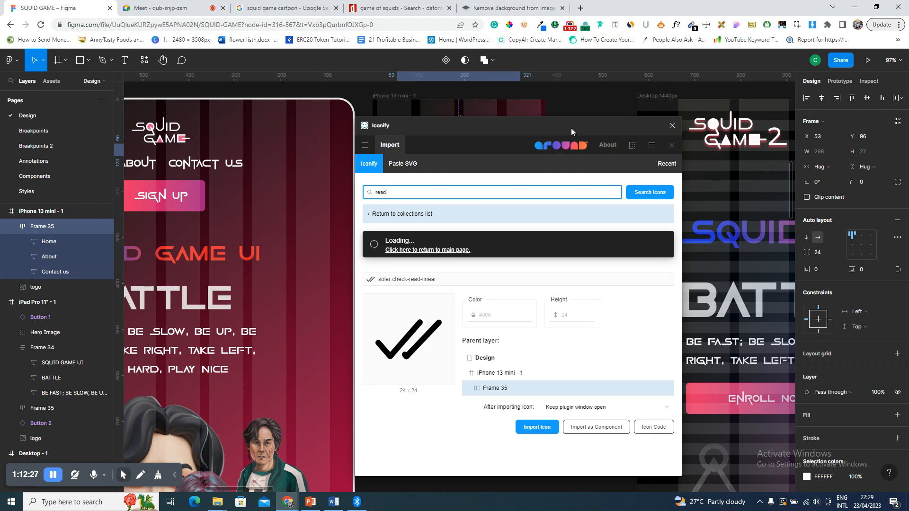
click(472, 191)
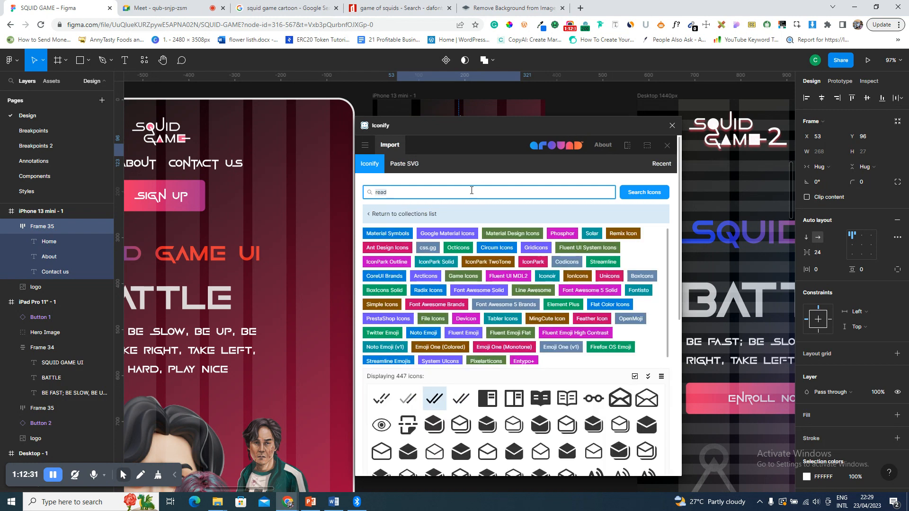
text(menu)
key(Return)
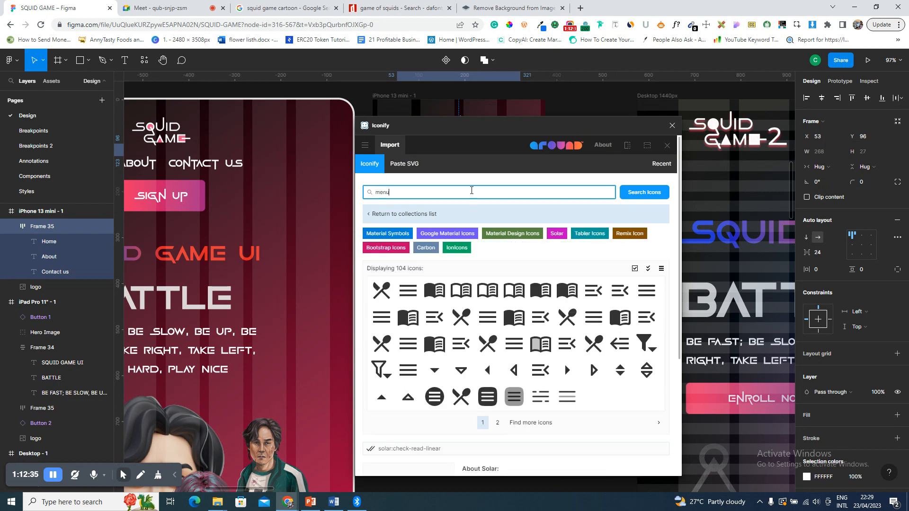
drag(390, 194, 376, 193)
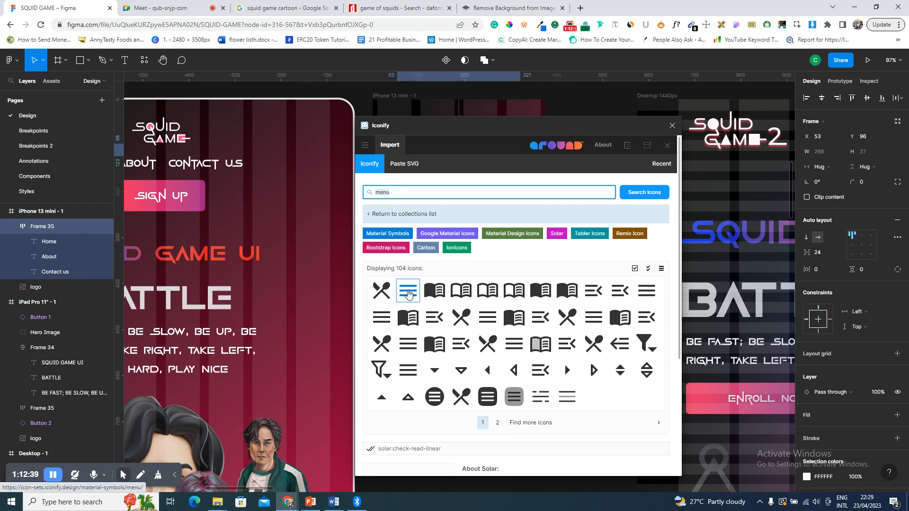
click(639, 296)
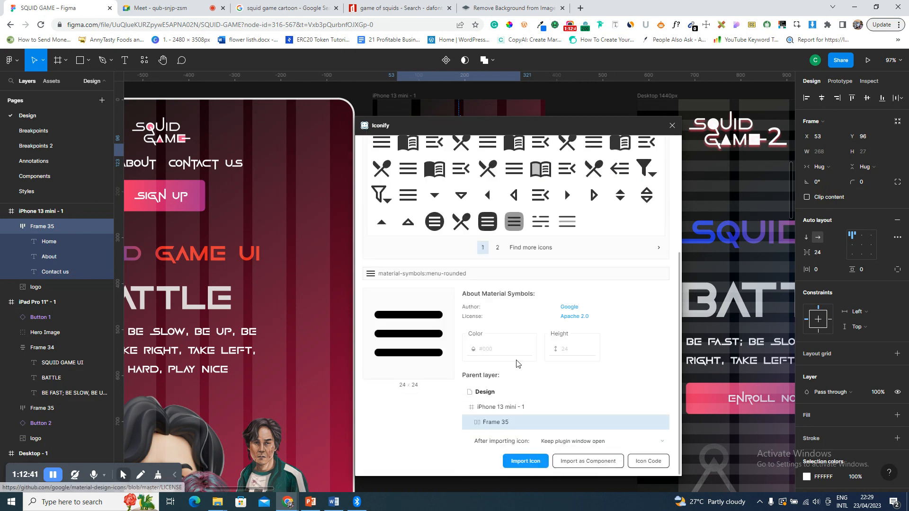
click(512, 471)
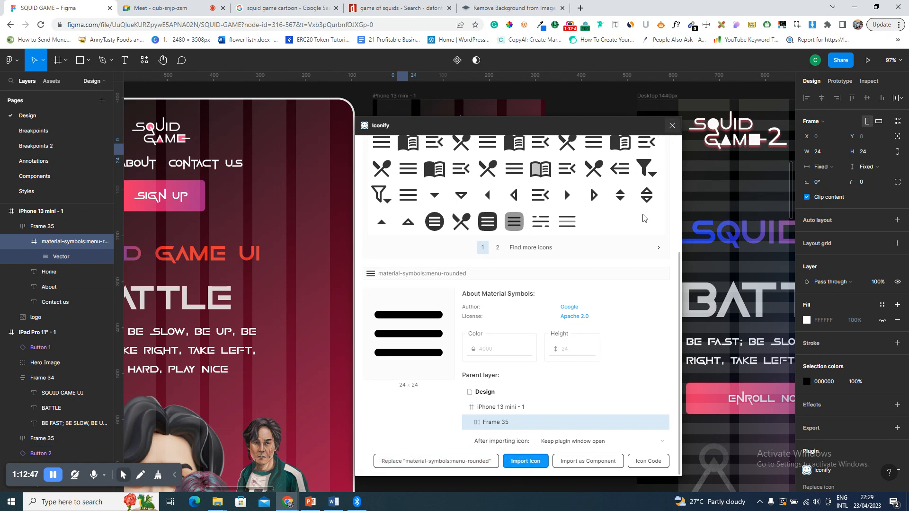
- Try the menu icon in white (FFFFFF) beside the logo in the iPhone frame, and delete it
drag(407, 152, 447, 188)
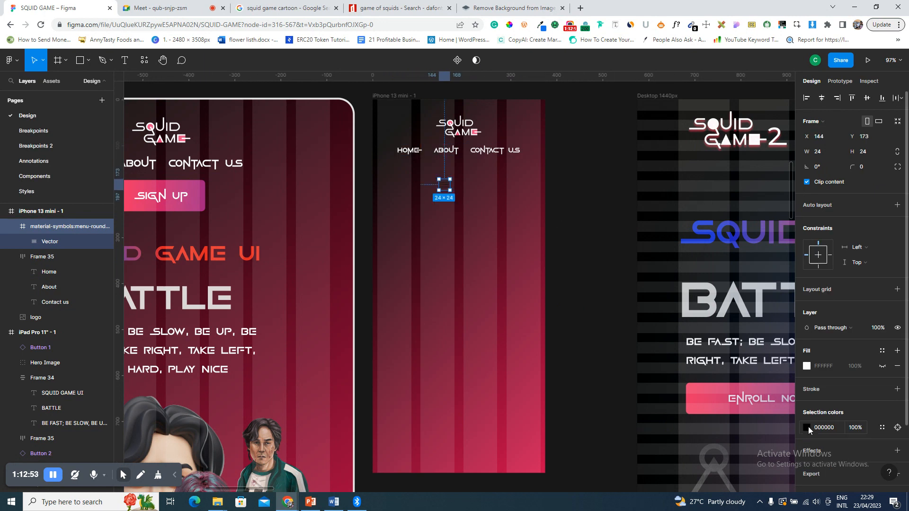
click(807, 427)
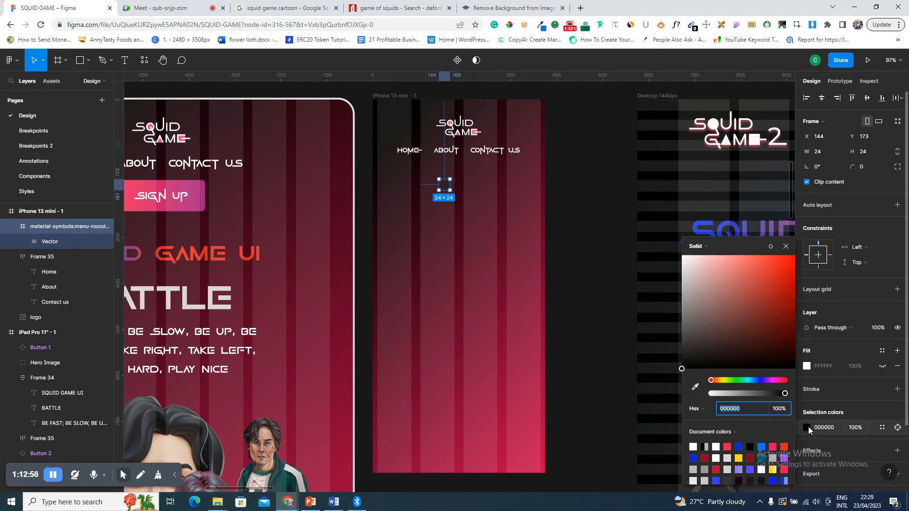
click(683, 256)
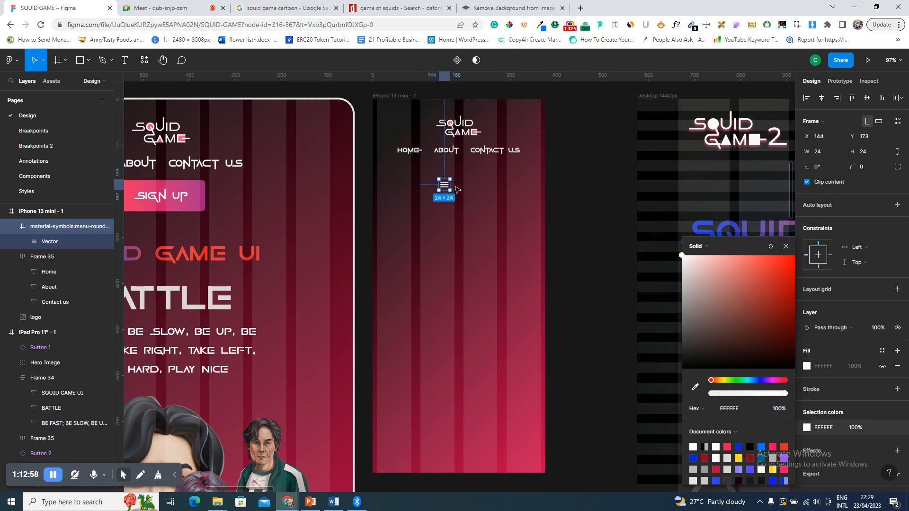
drag(449, 189, 528, 131)
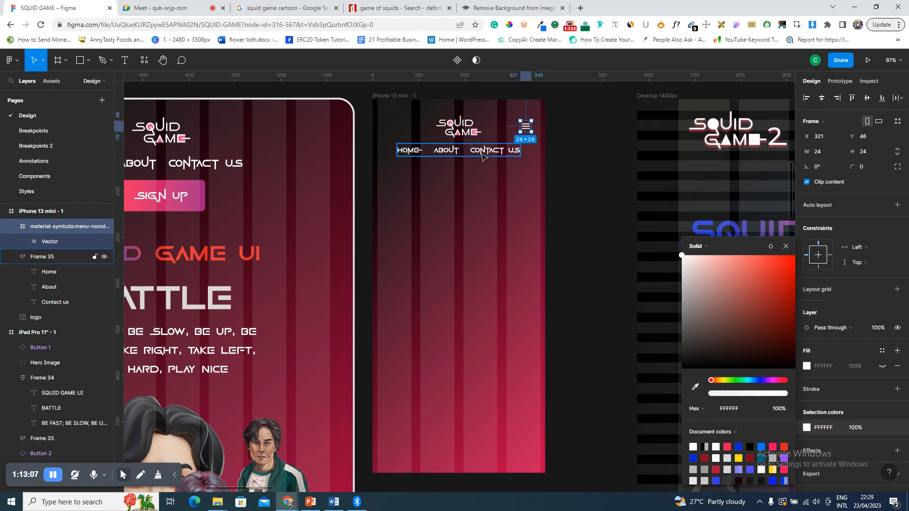
key(Delete)
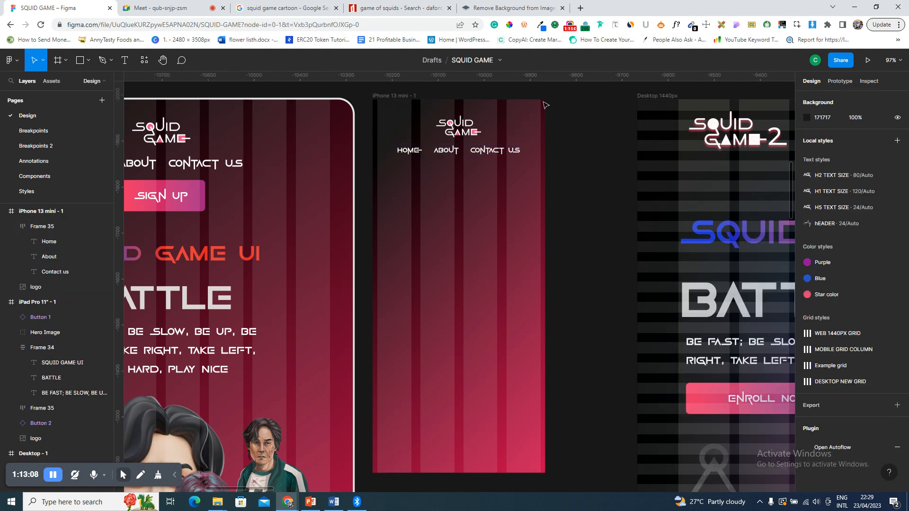
- Copy the iPad frame's Sign Up button into the iPhone 13 mini frame, below the navigation links
click(165, 196)
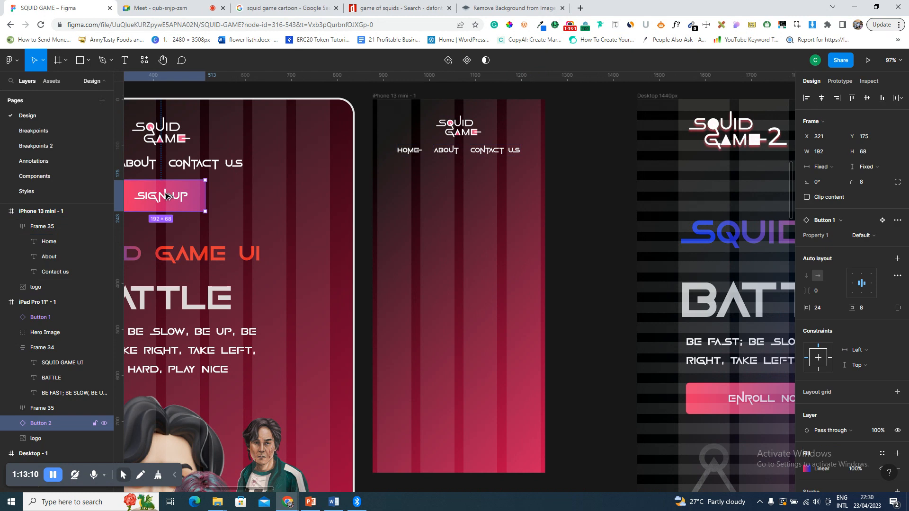
drag(167, 195, 469, 181)
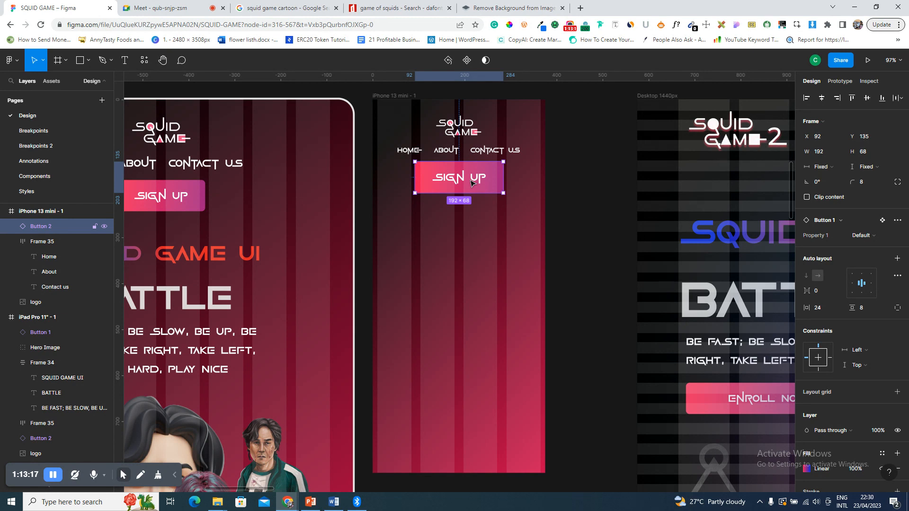
double_click(471, 183)
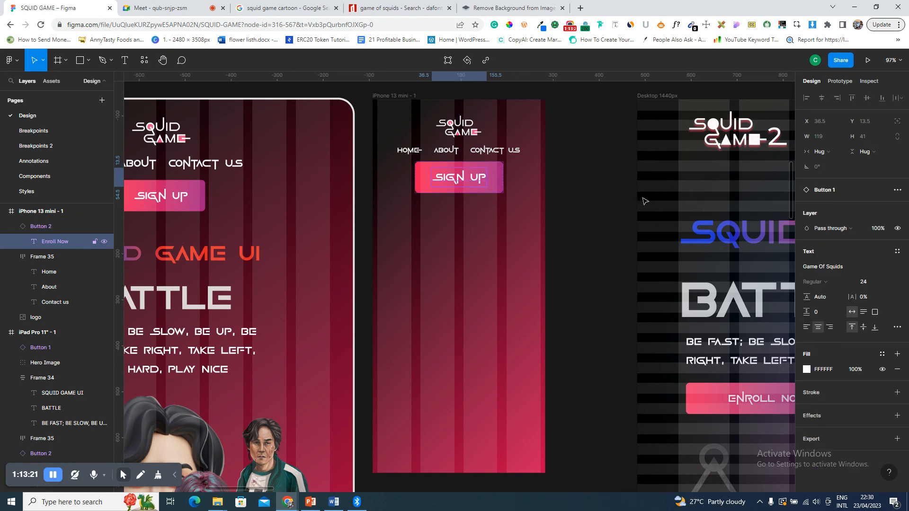
- Set both the width and height of the copied Sign Up button to hug contents
click(498, 186)
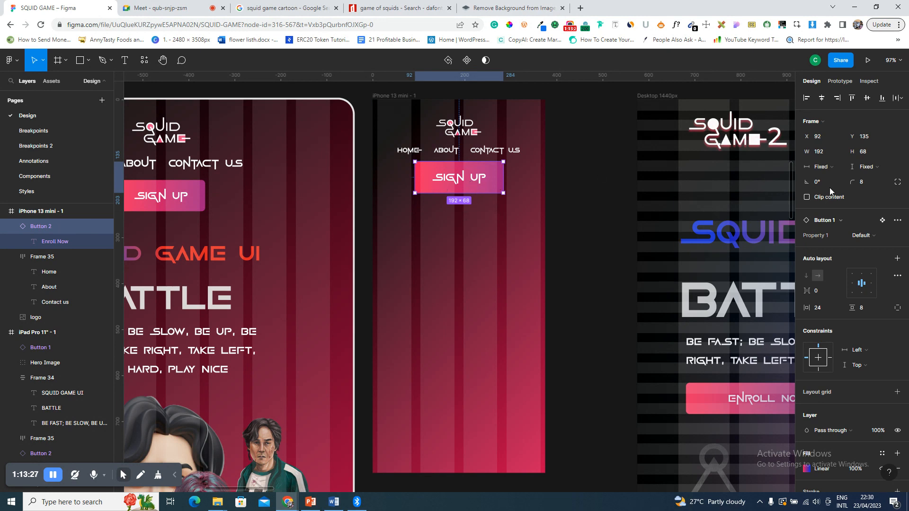
click(838, 170)
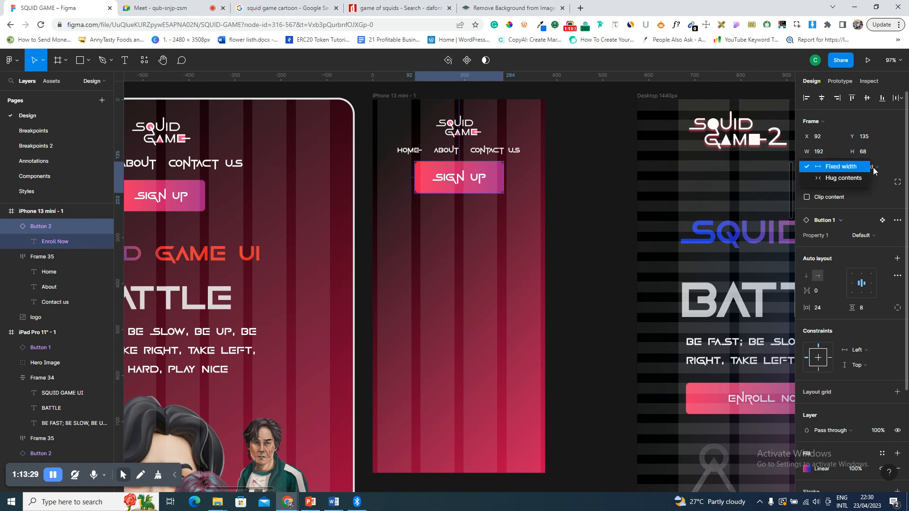
click(845, 178)
click(873, 167)
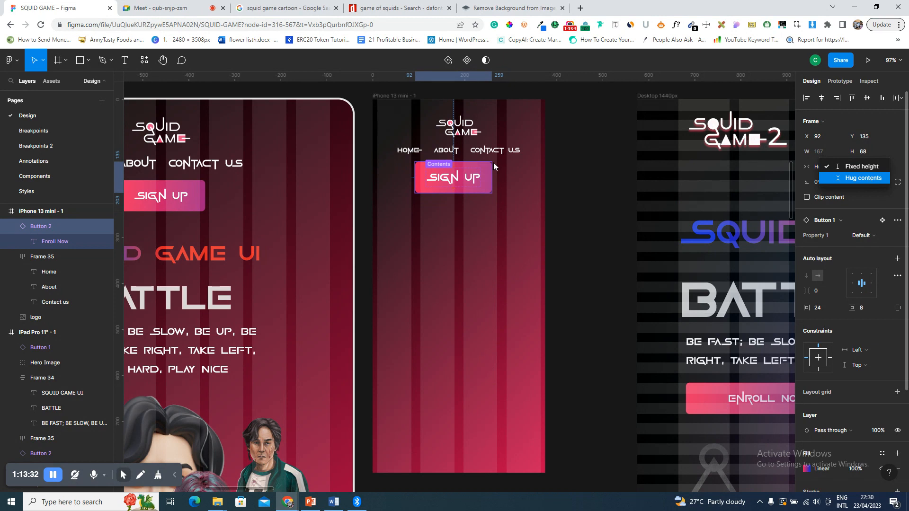
click(864, 178)
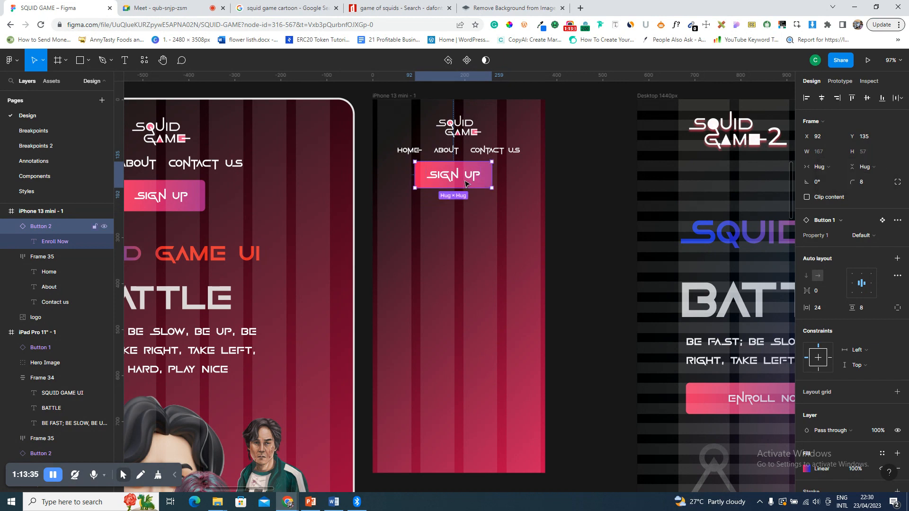
- Set the Sign Up button's text size to 16 and centre the button below the navigation links
double_click(466, 182)
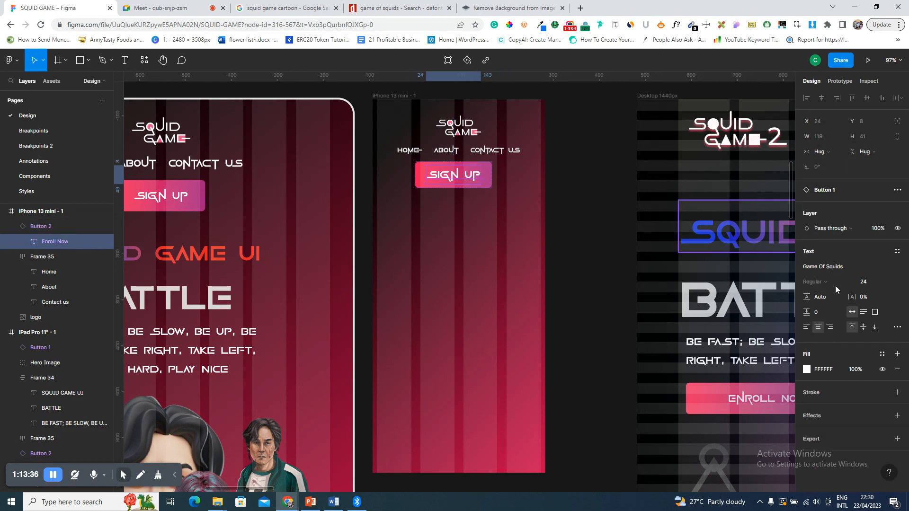
click(873, 282)
text(16)
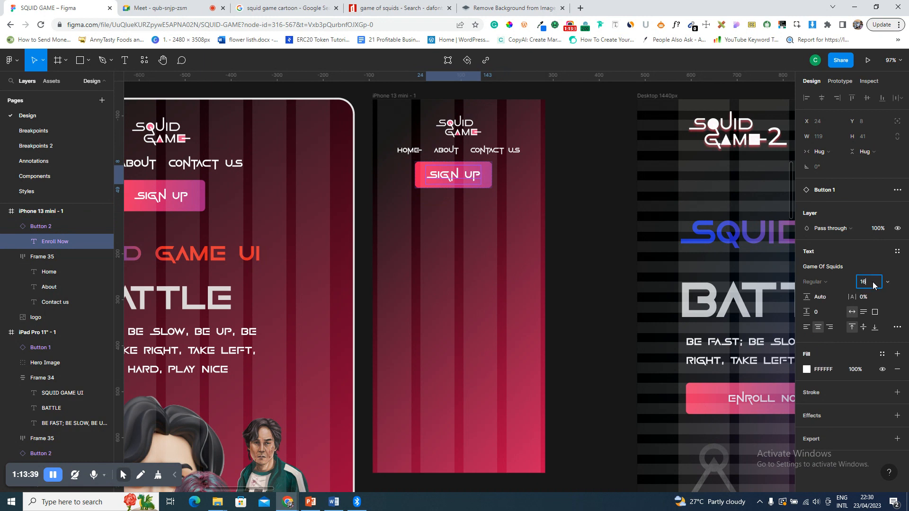
key(Return)
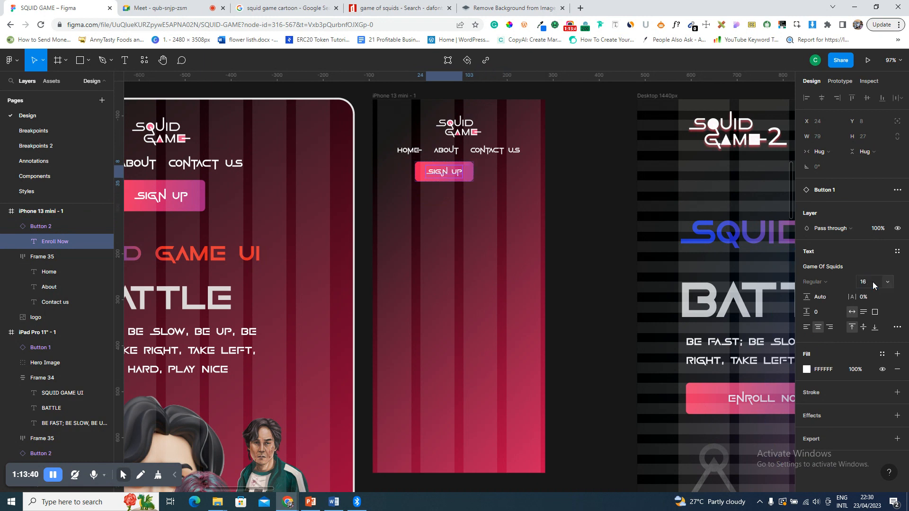
click(453, 178)
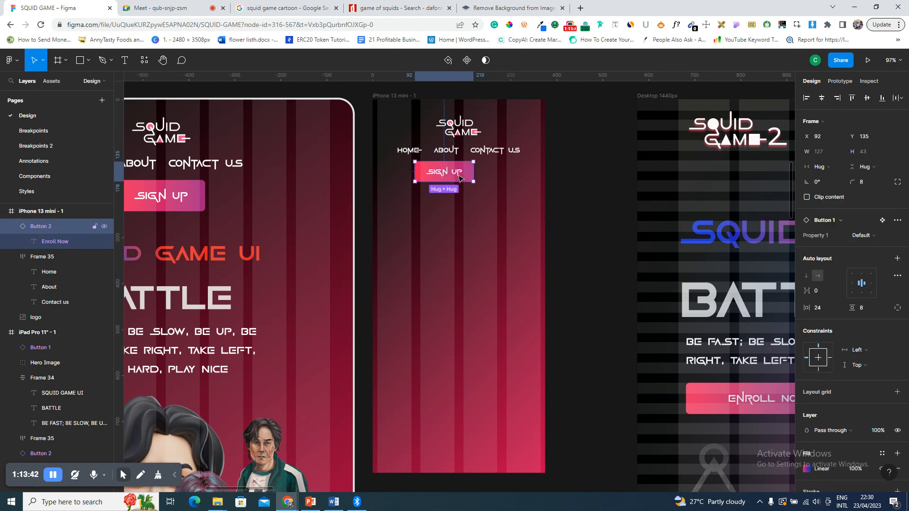
drag(466, 178, 468, 185)
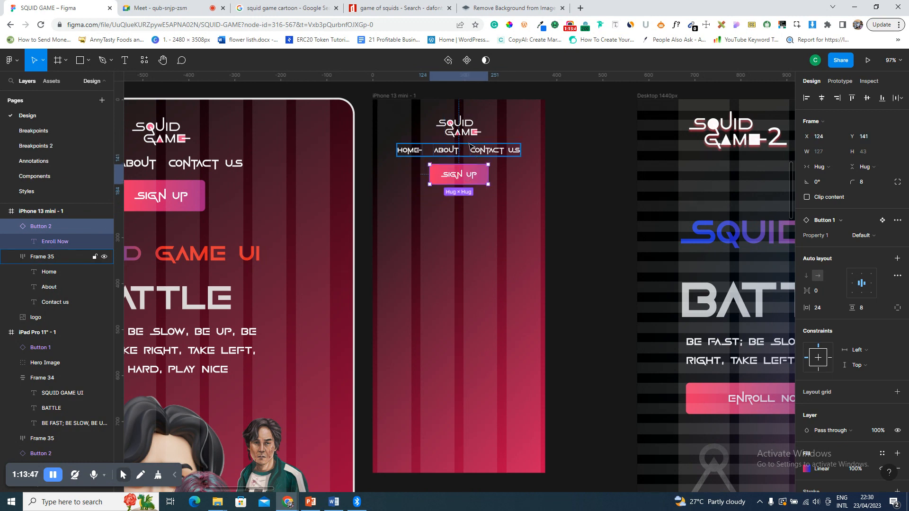
- Nudge the navigation links down 4 px and the Sign Up button down 3 px to Y 144
click(469, 150)
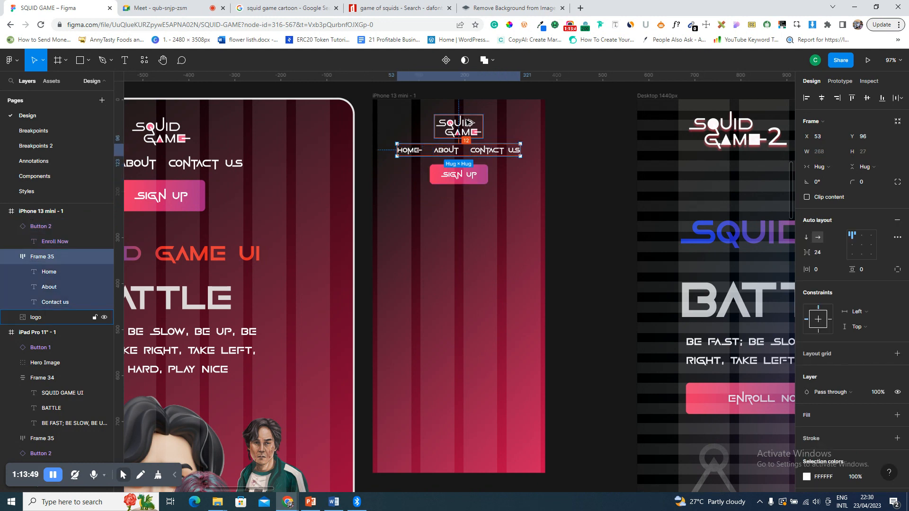
key(Down)
key(Down)
key(Down)
key(Down)
click(478, 177)
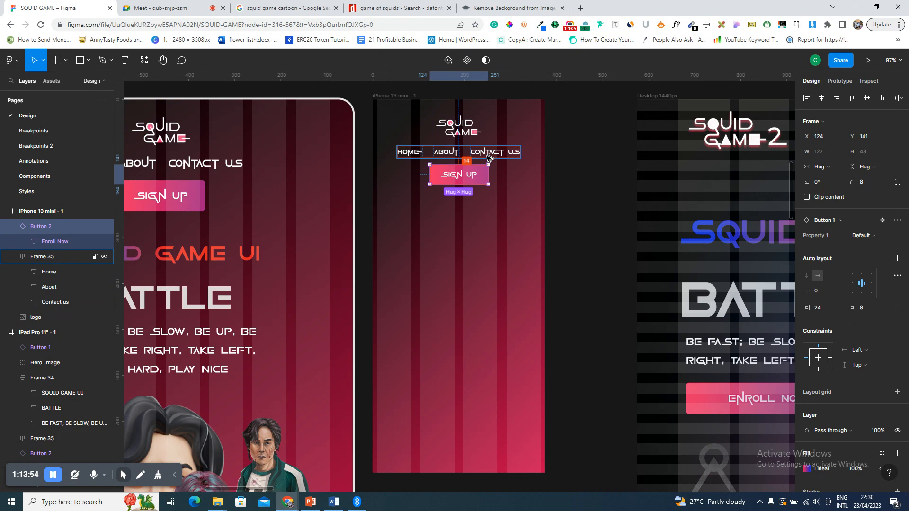
key(Down)
key(Down)
key(Down)
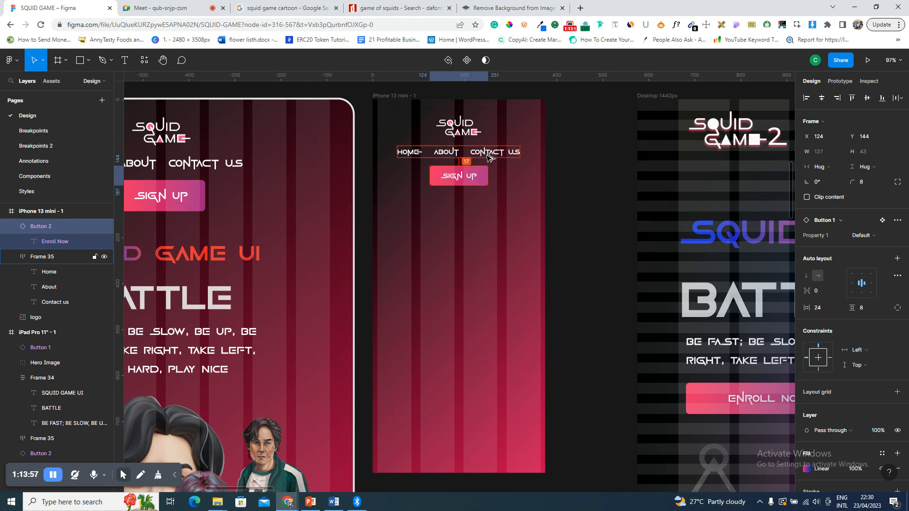
- Copy the iPad frame's text block with the SQUID GAME UI, BATTLE and description texts into the iPhone frame, below the Sign Up button
click(206, 250)
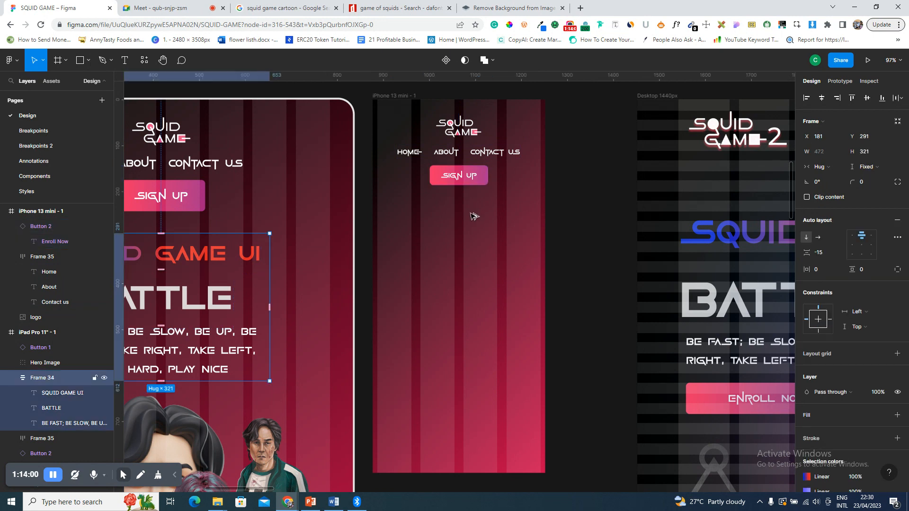
drag(475, 218, 511, 216)
double_click(500, 218)
key(alt+shift)
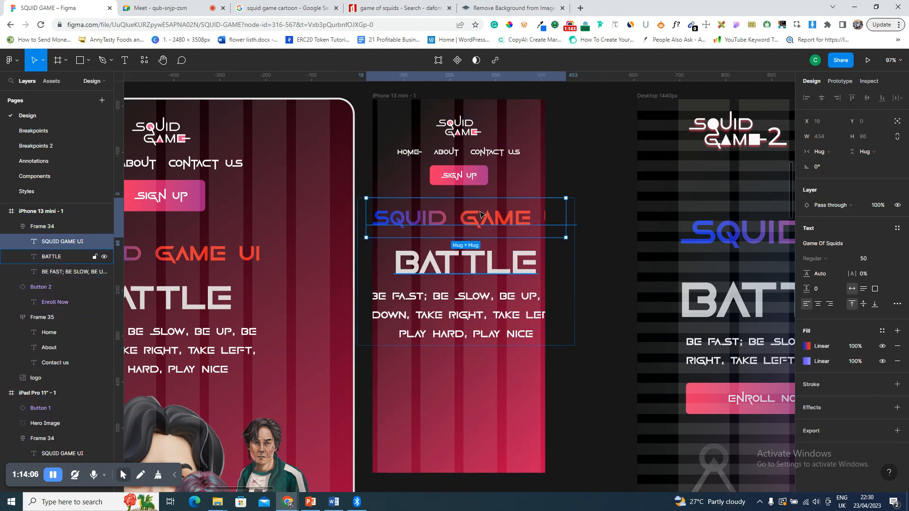
key(Escape)
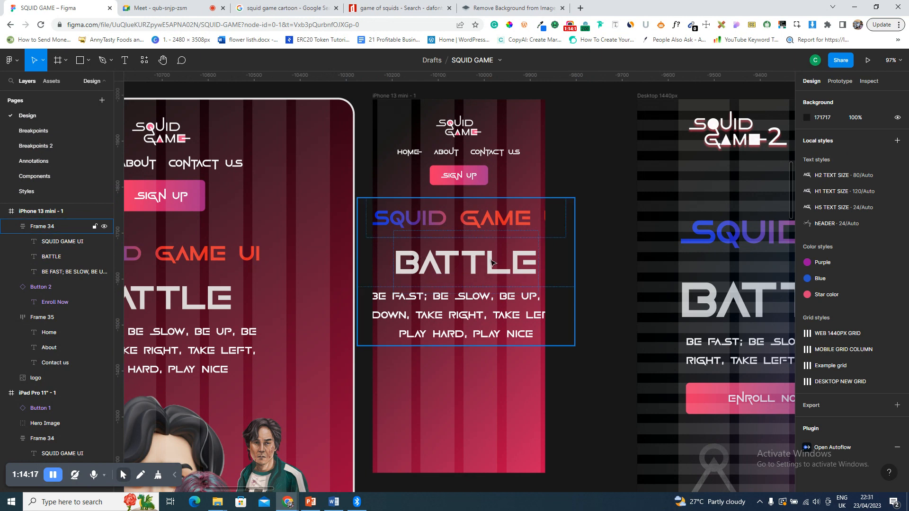
double_click(462, 270)
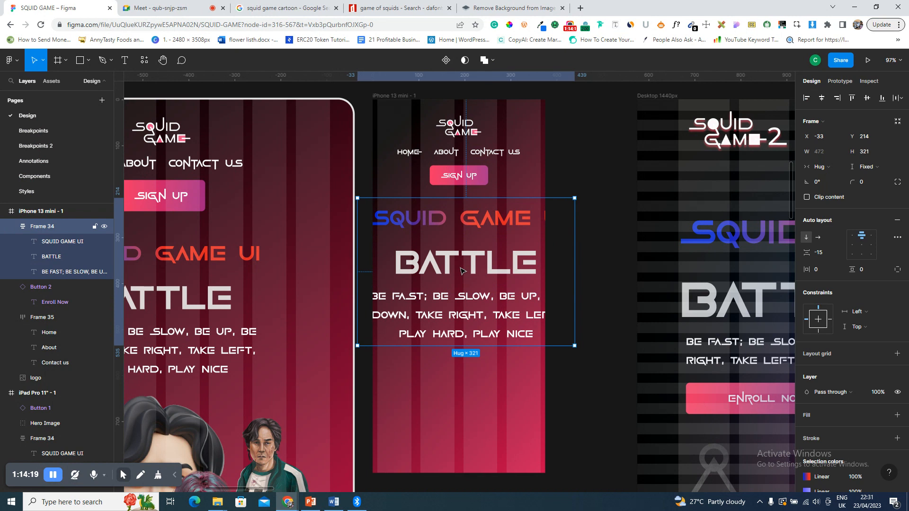
click(629, 287)
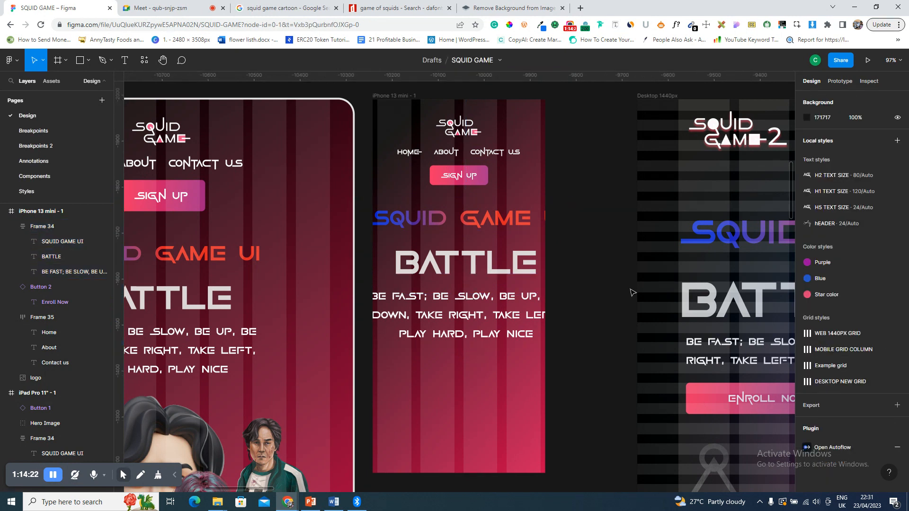
double_click(411, 313)
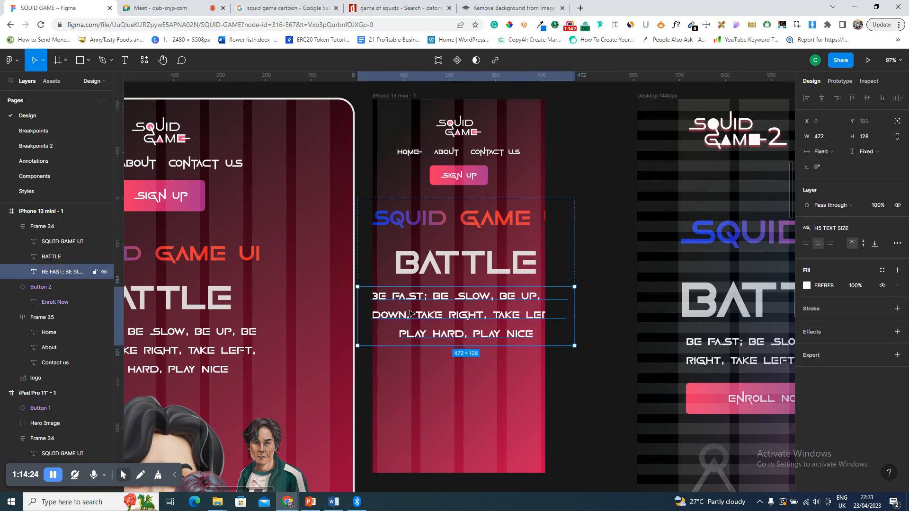
click(608, 280)
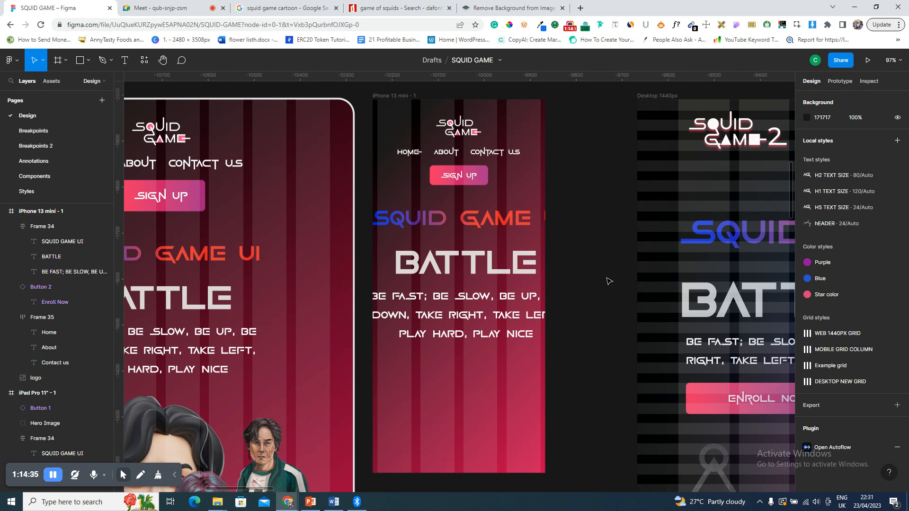
- Examine the desktop frame's header and the large centre character in its hero image as reference for the iPhone layout
scroll(586, 323, right, 3)
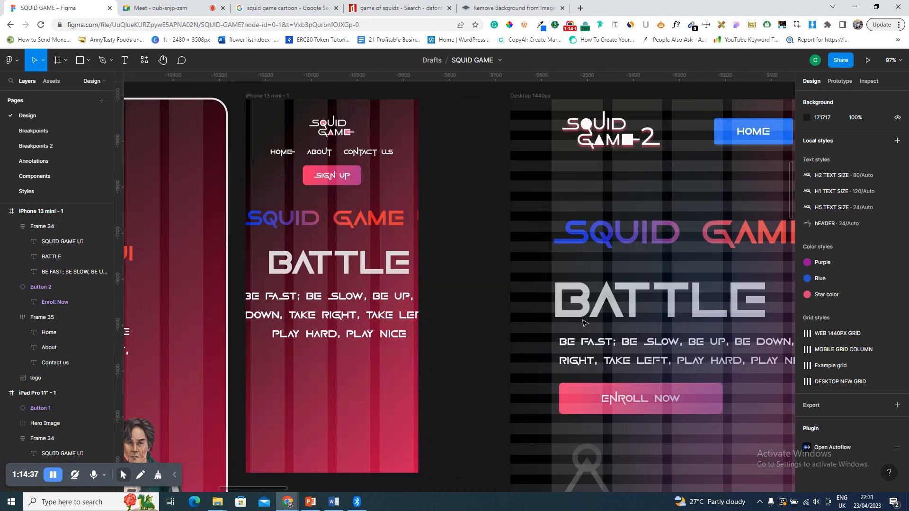
scroll(585, 323, right, 9)
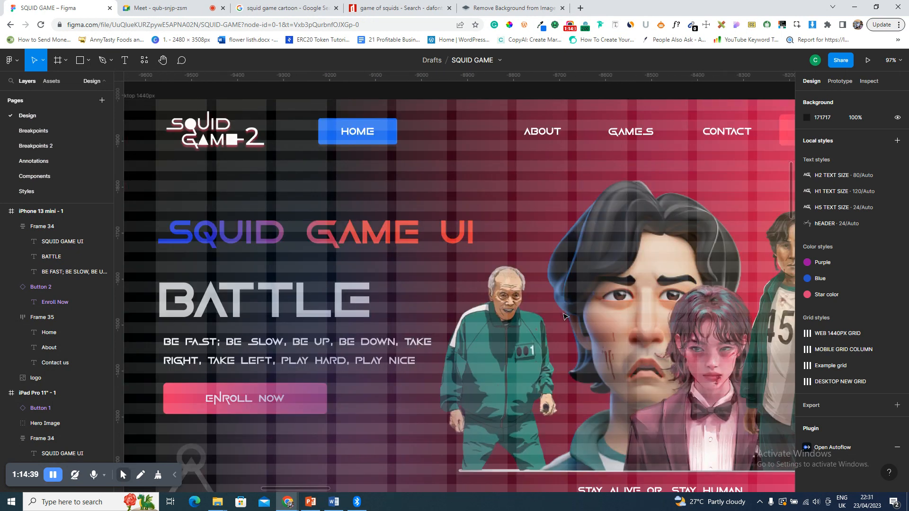
scroll(564, 316, right, 3)
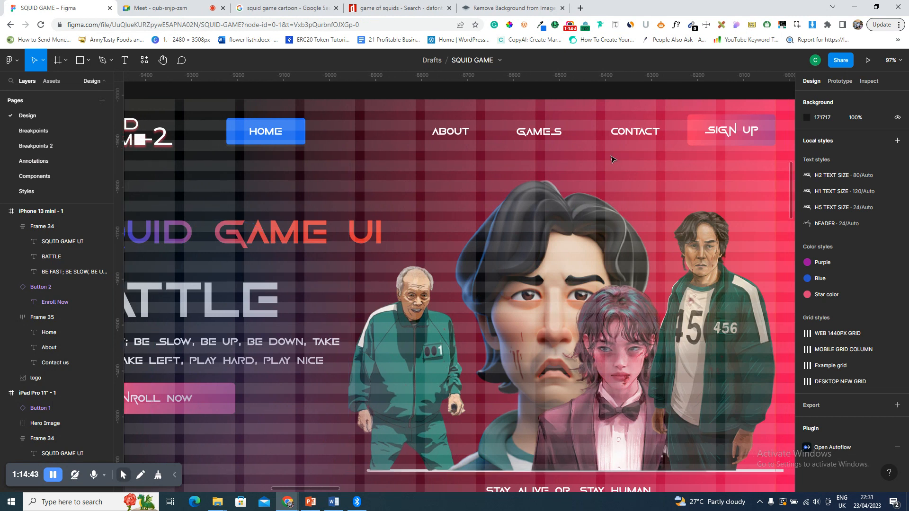
click(564, 232)
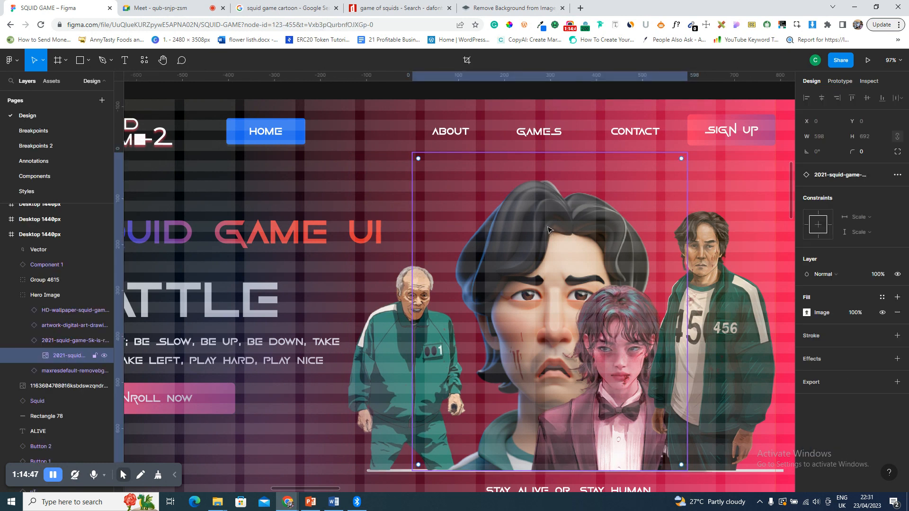
key(ctrl+z)
key(ctrl+z)
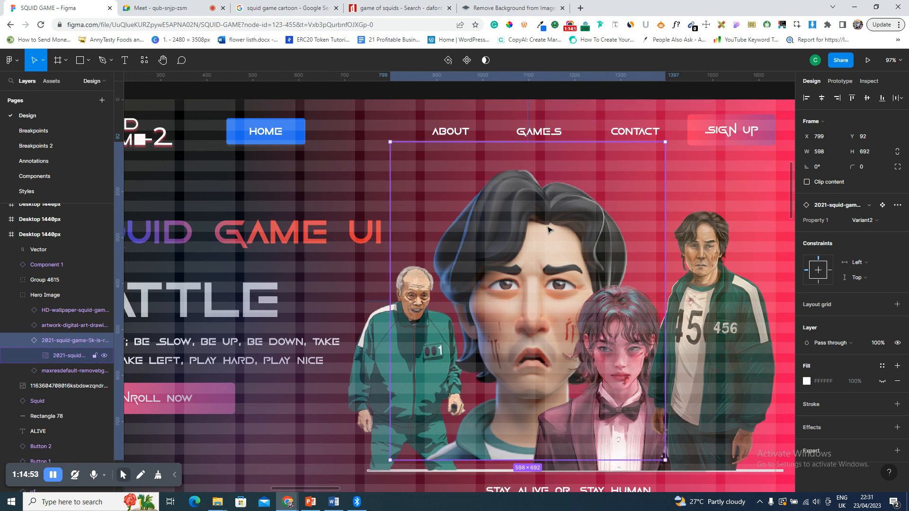
key(ctrl+z)
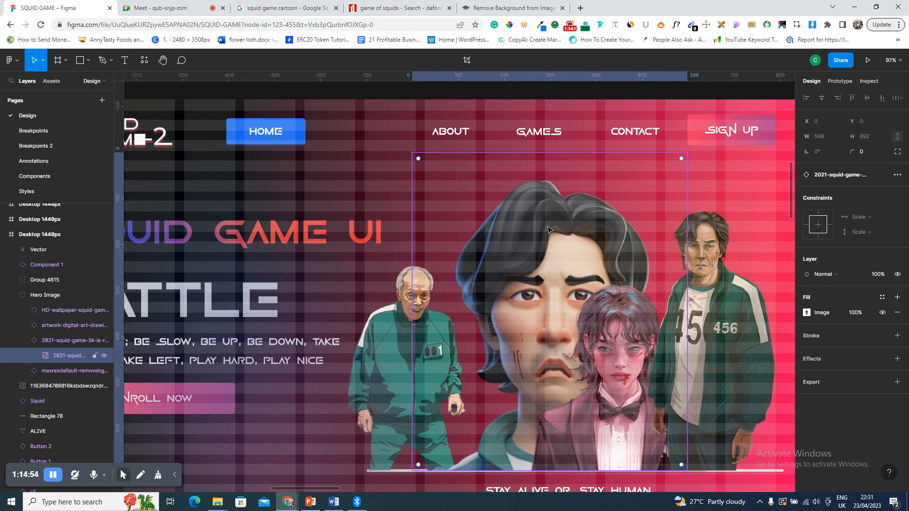
scroll(548, 229, left, 12)
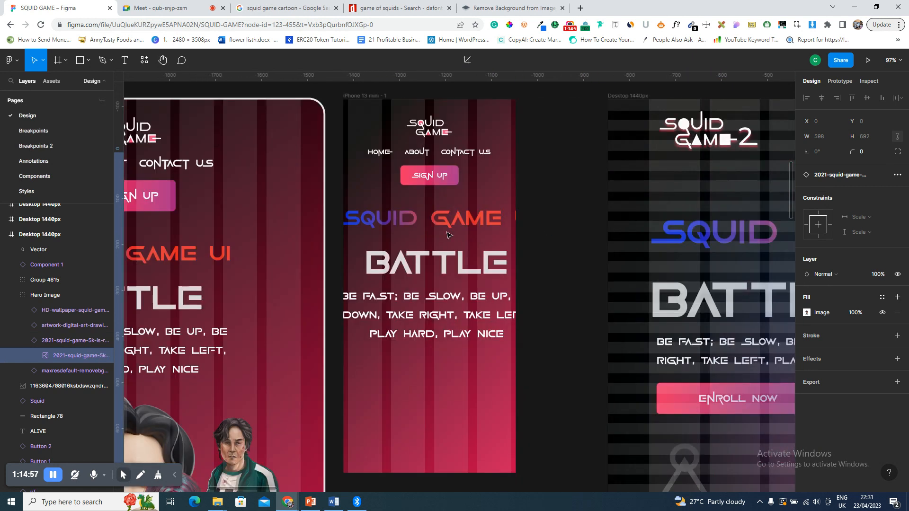
- Select the SQUID GAME UI heading text in the iPhone frame
click(449, 229)
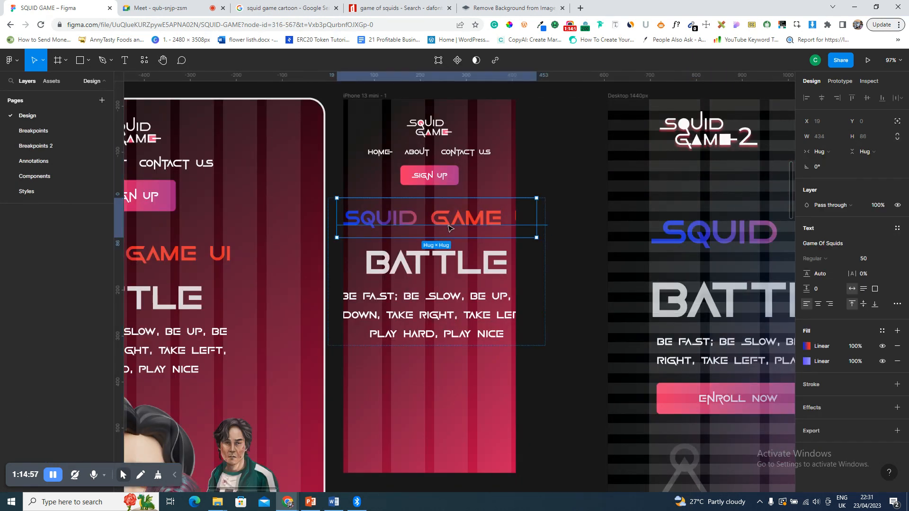
shift+click(461, 267)
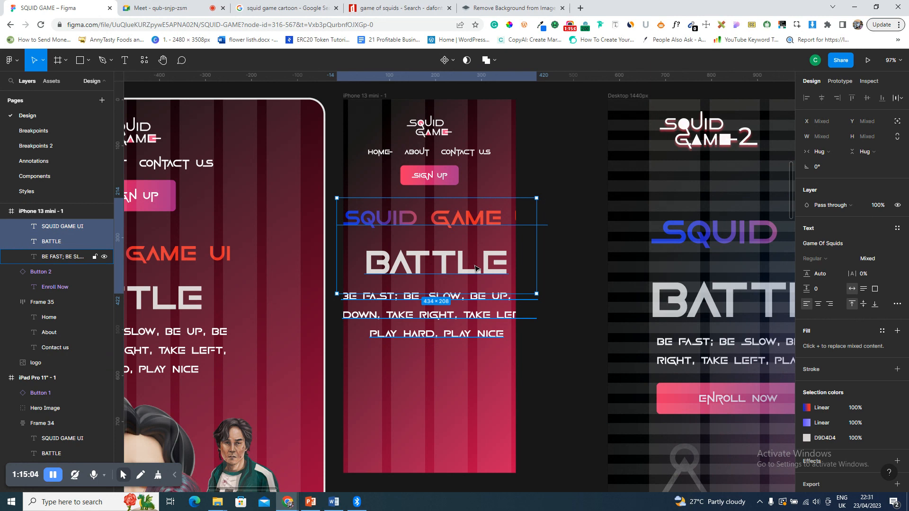
click(487, 219)
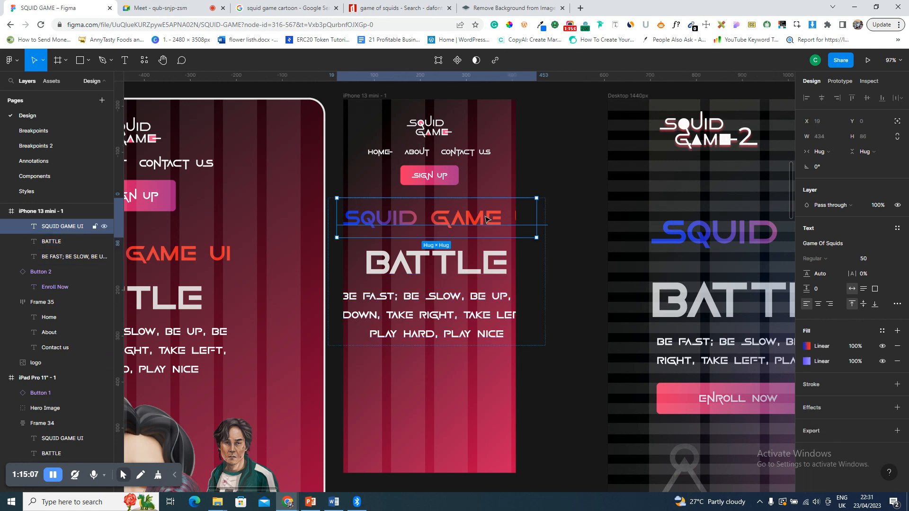
- Switch to the Google Meet call, admit the waiting participant and return to the Figma file
click(173, 6)
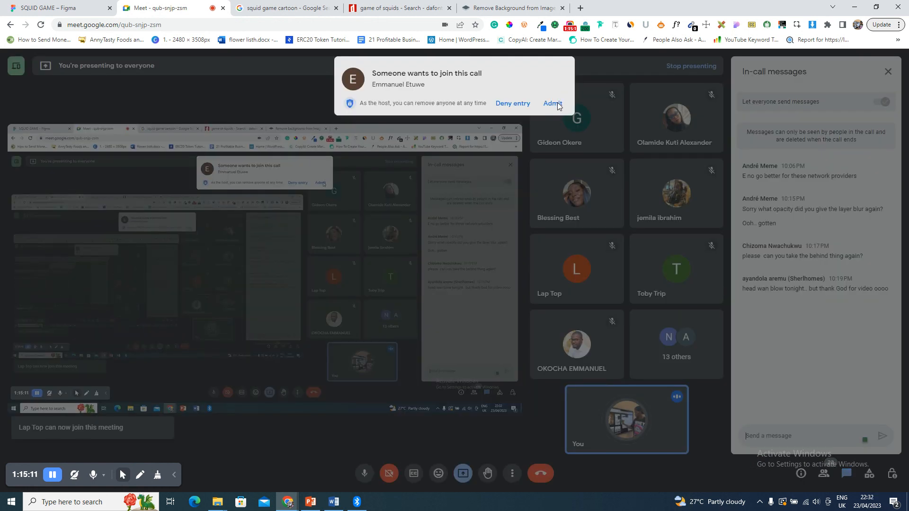
click(554, 103)
click(63, 5)
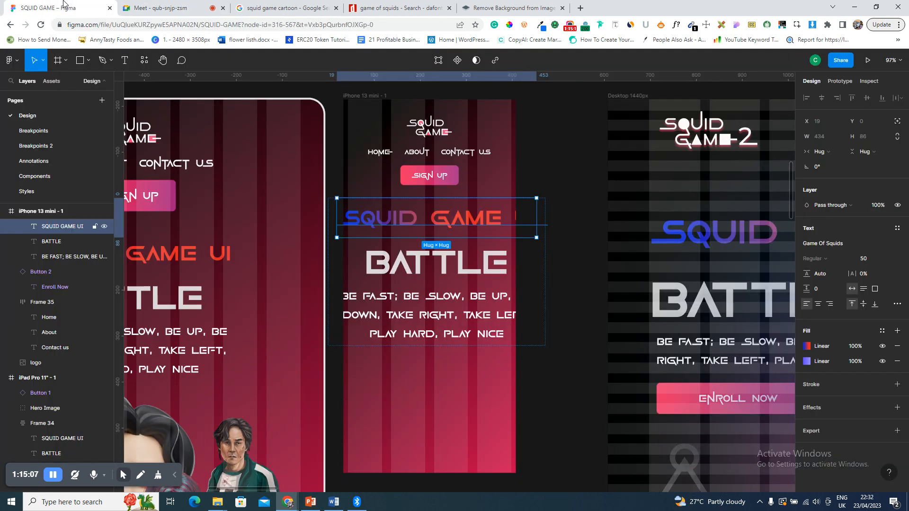
- Set the text size of the iPhone frame's SQUID GAME UI heading to 35 and of BATTLE to 50
click(871, 259)
text(35)
key(Return)
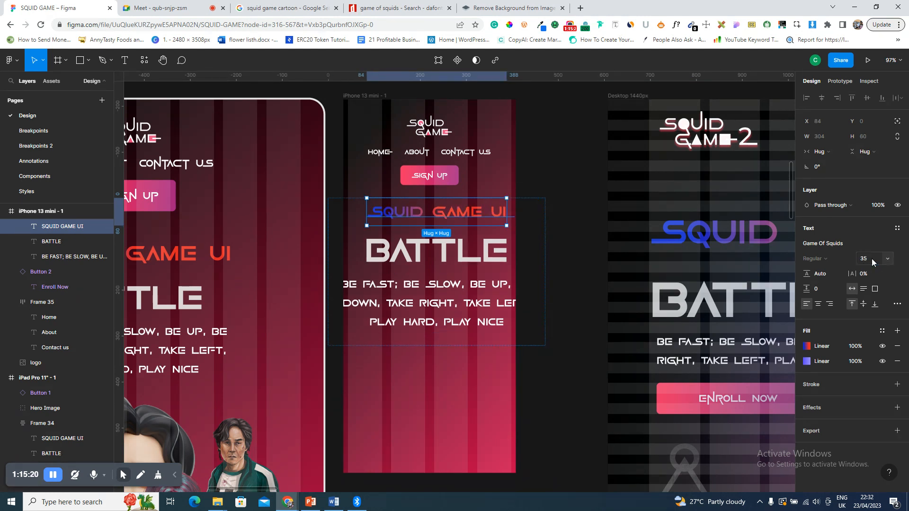
click(481, 257)
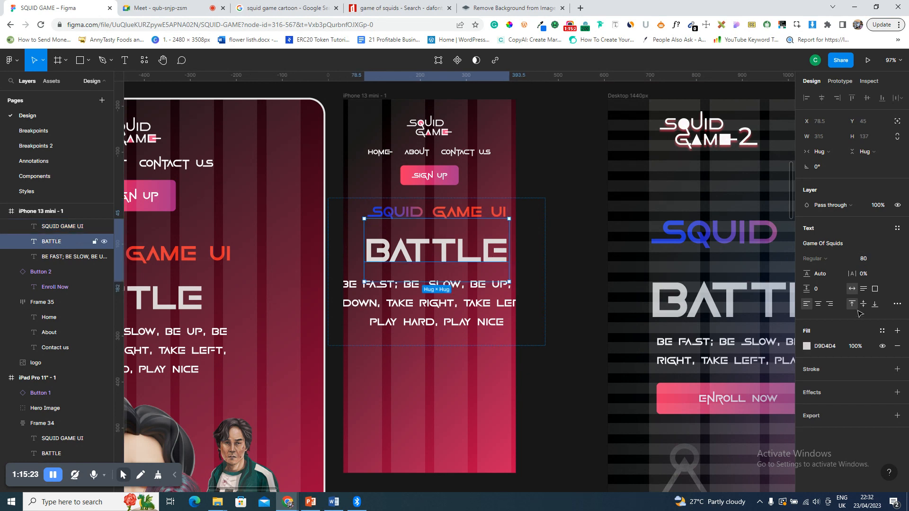
click(870, 261)
key(Return)
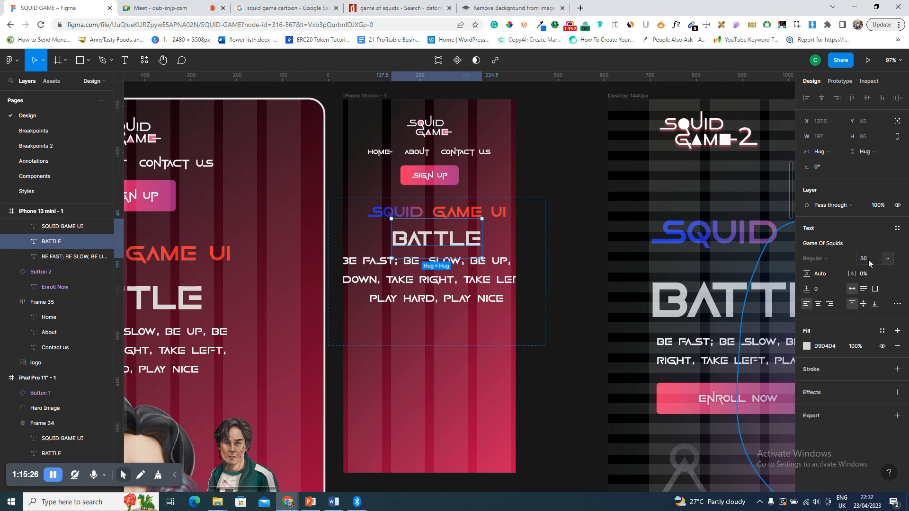
- Detach the H5 text style from the iPhone frame's description text and set its size to 16
click(484, 281)
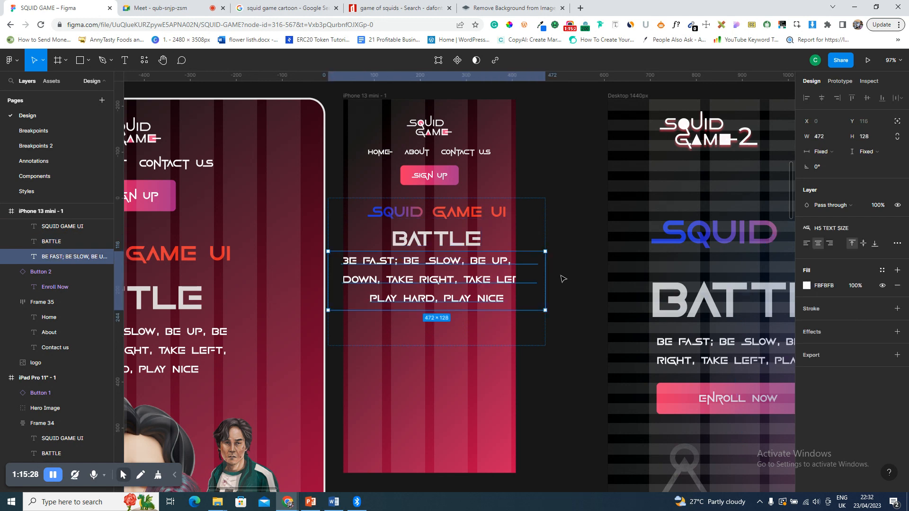
click(897, 229)
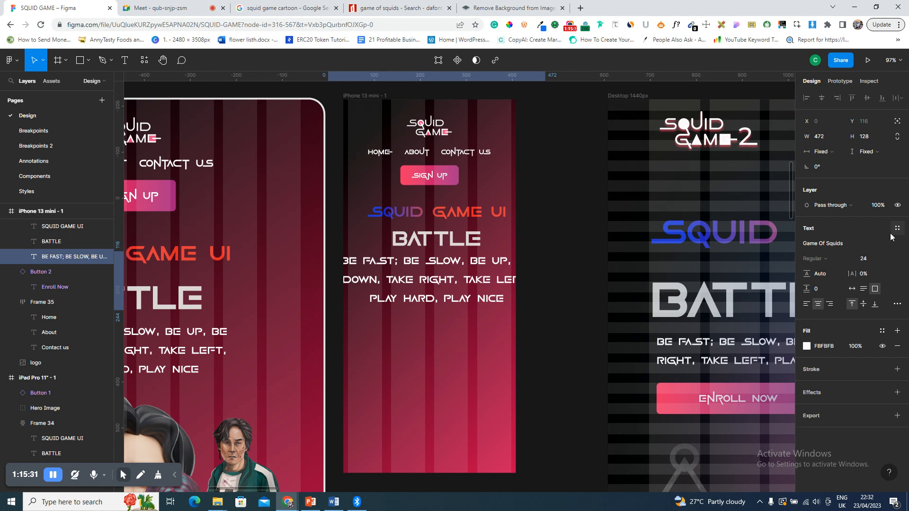
click(870, 259)
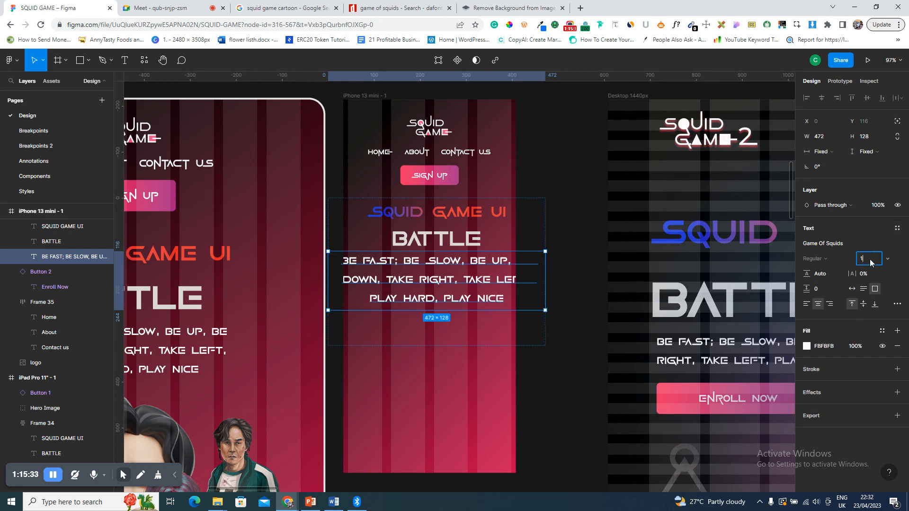
text(16)
key(Return)
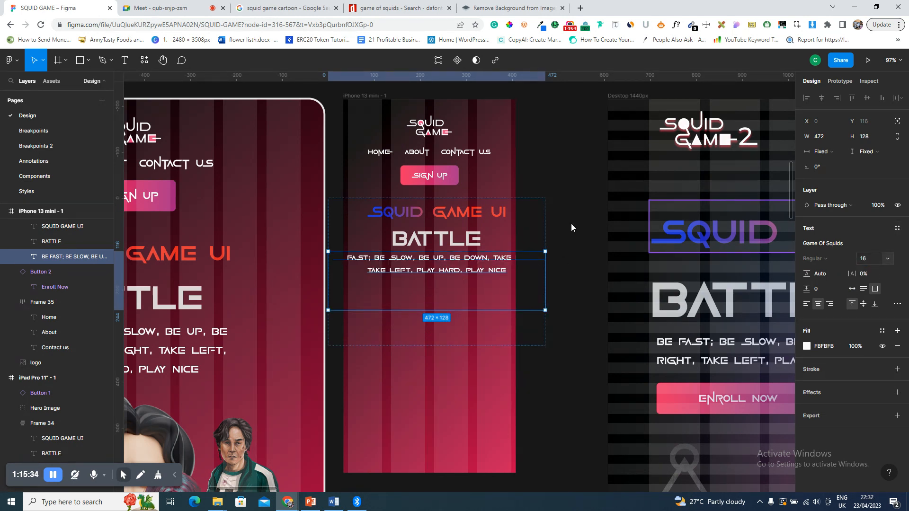
key(Escape)
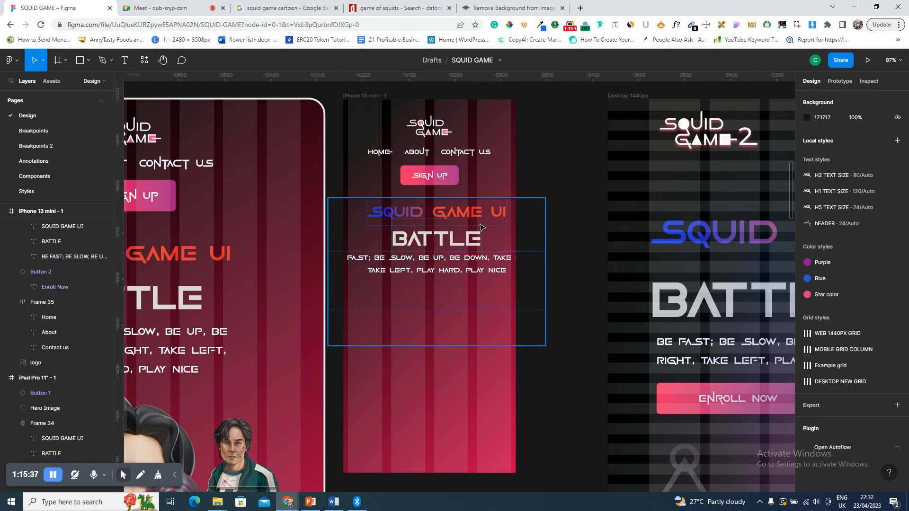
- Narrow the iPhone frame's text block to about 355 px wide at X 10 and its description text to about 351 px
click(542, 239)
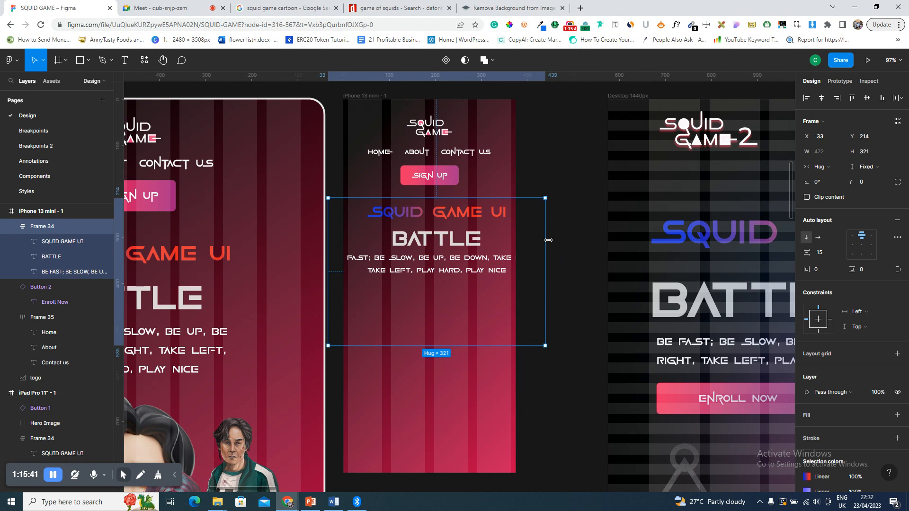
drag(545, 240, 508, 240)
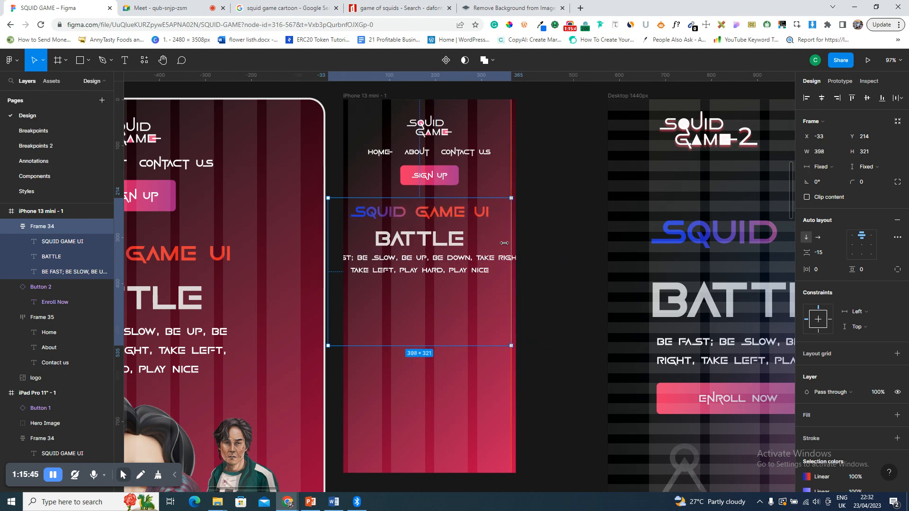
drag(343, 247, 349, 246)
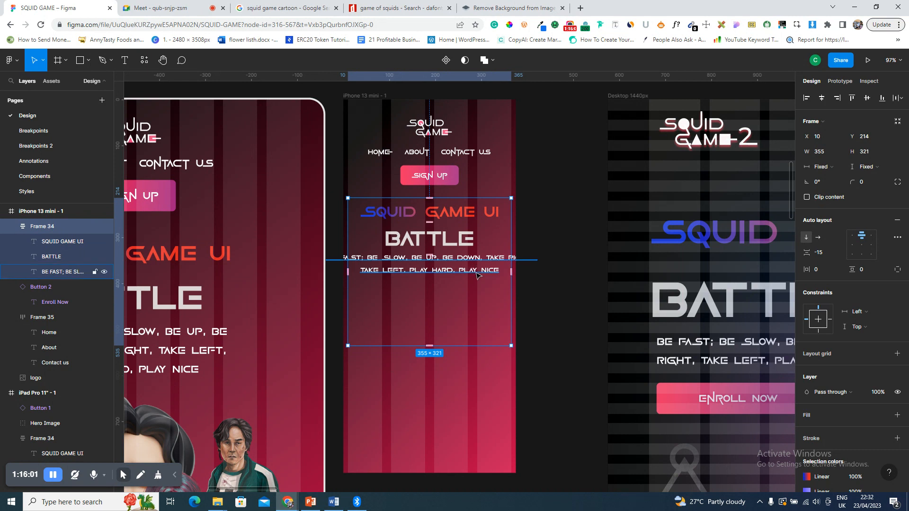
click(477, 275)
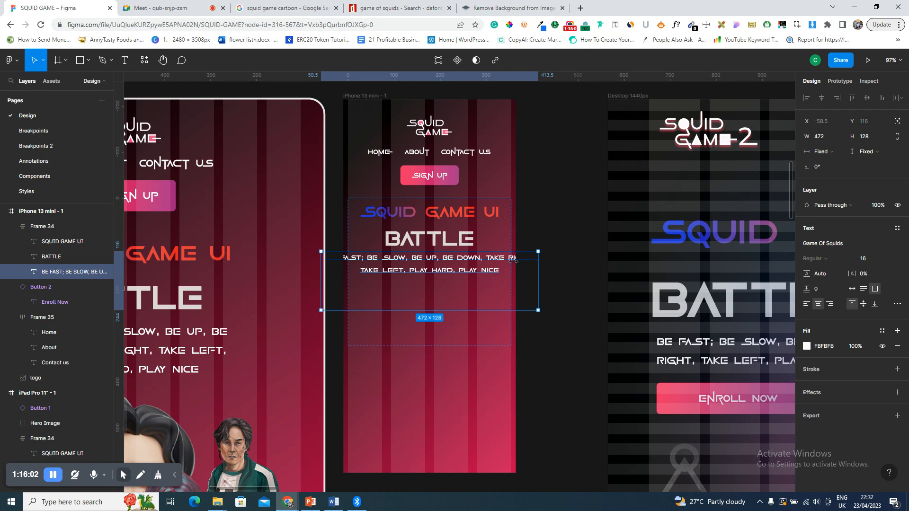
drag(513, 261, 479, 266)
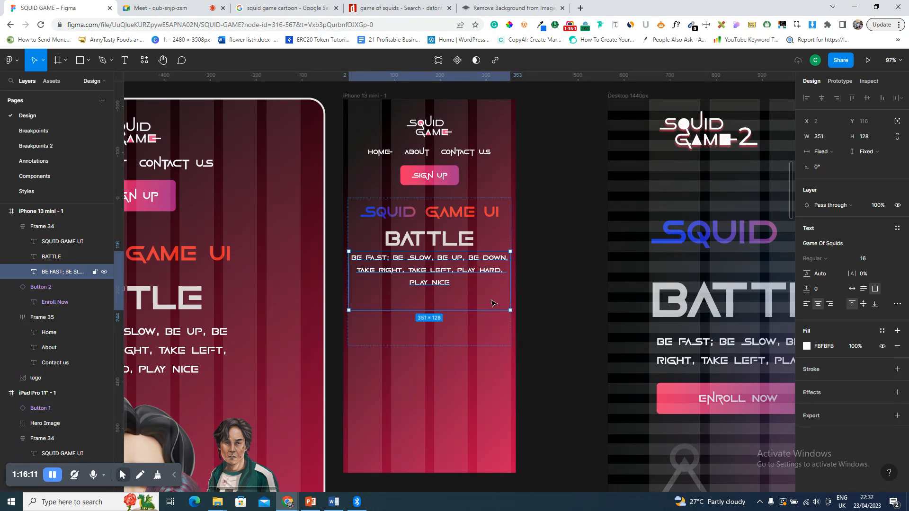
- Reduce the height of the iPhone frame's text block to about 217 px and of its description text to about 101 px
click(483, 333)
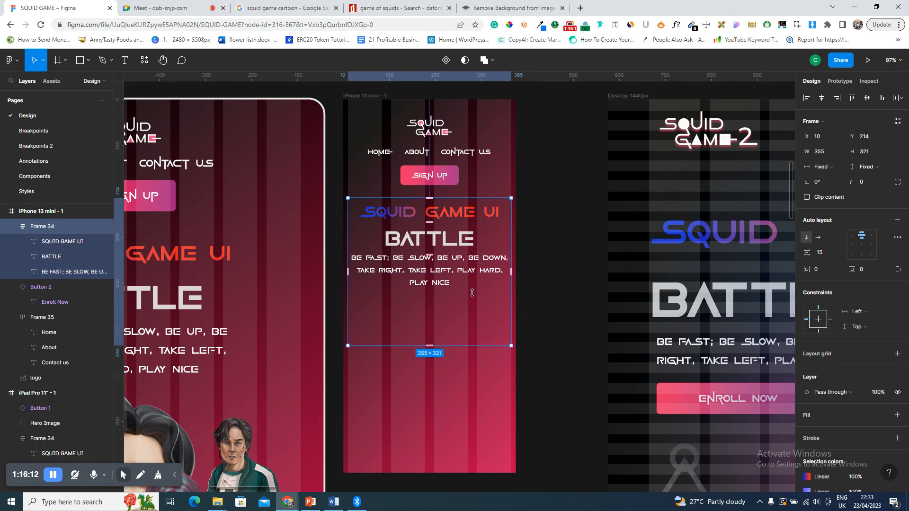
drag(472, 294, 472, 293)
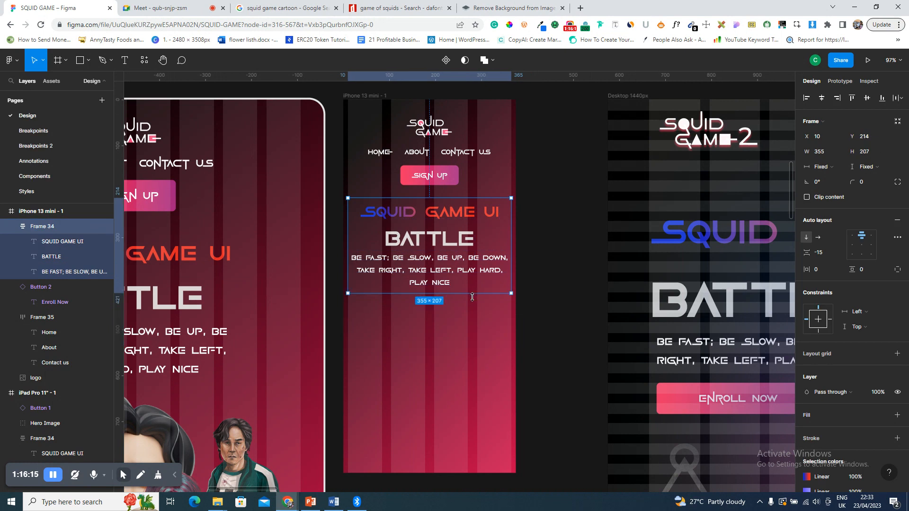
key(ctrl+shift+Down)
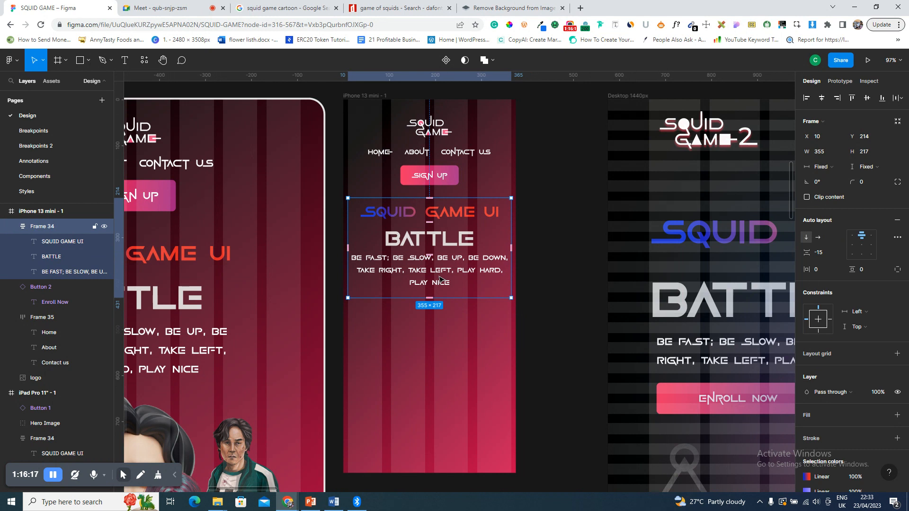
click(441, 280)
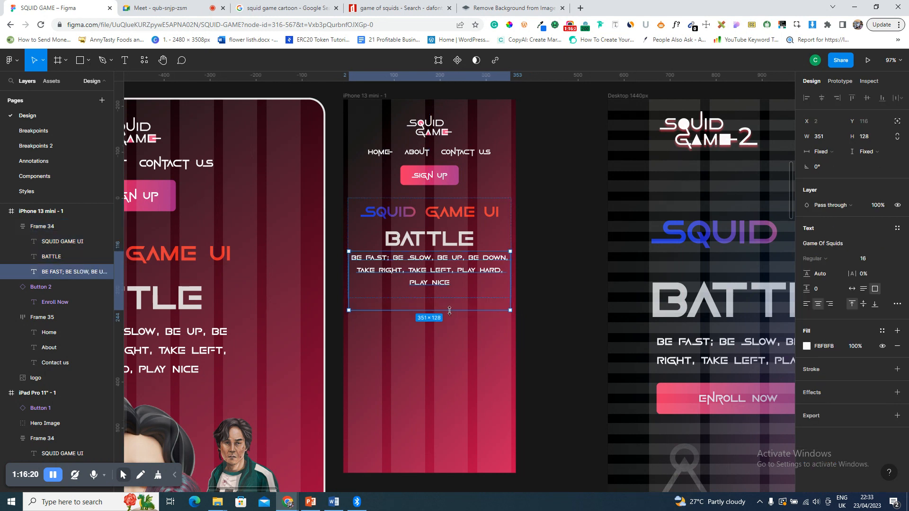
drag(450, 311, 450, 299)
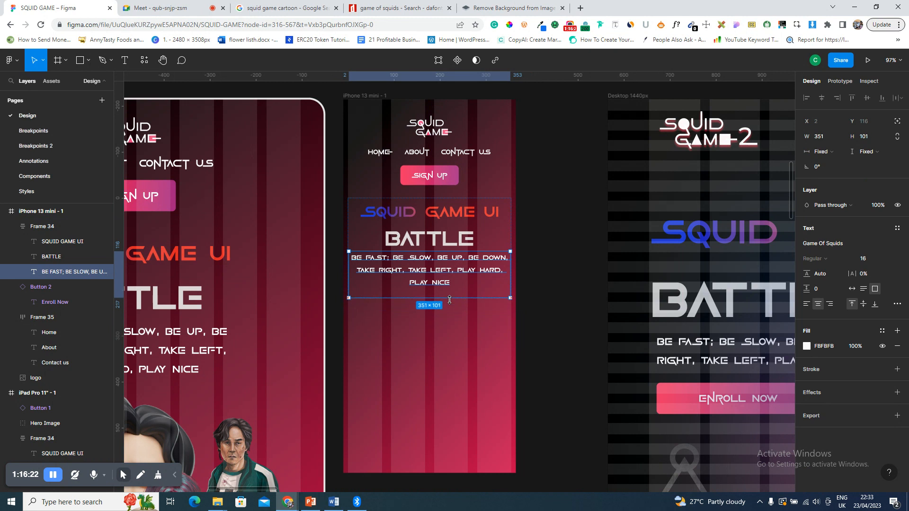
- Copy the iPad frame's Hero Image group into the iPhone frame, scaled to about 425 × 288 px at X 0, Y 403
scroll(201, 392, down, 2)
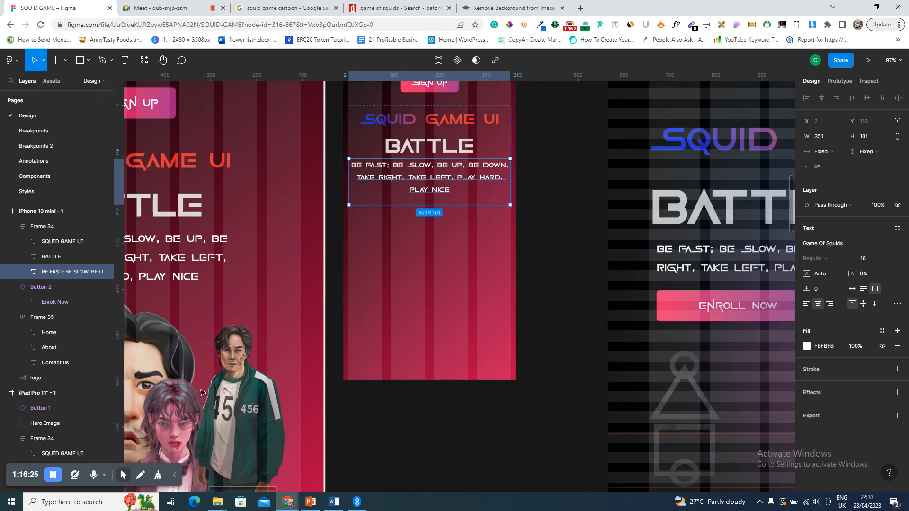
click(189, 406)
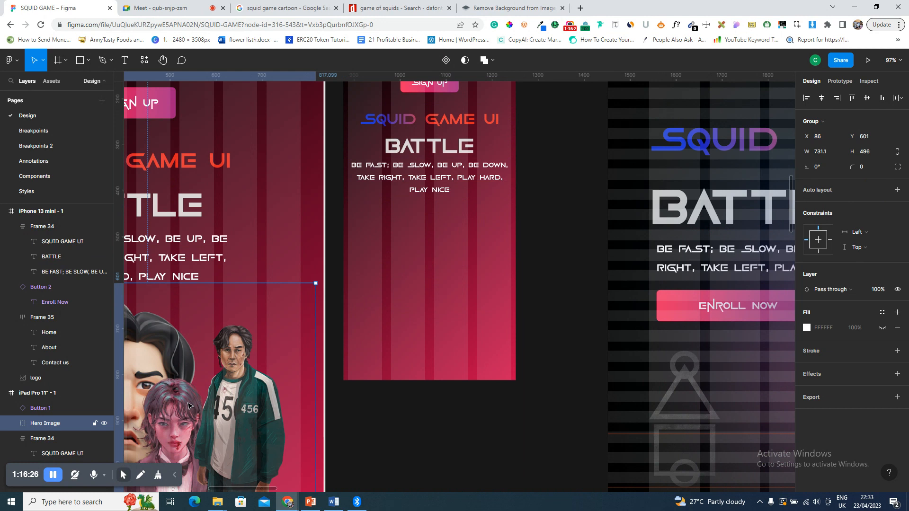
drag(188, 406, 447, 267)
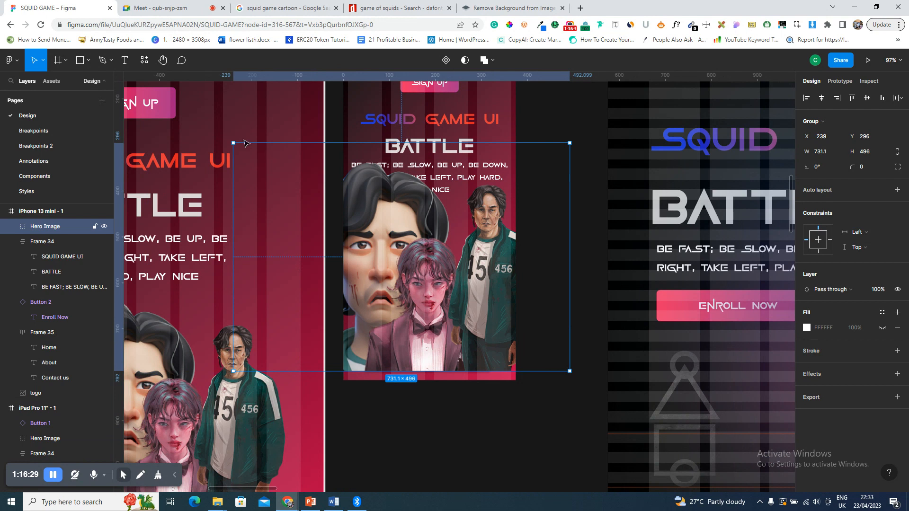
drag(233, 143, 478, 318)
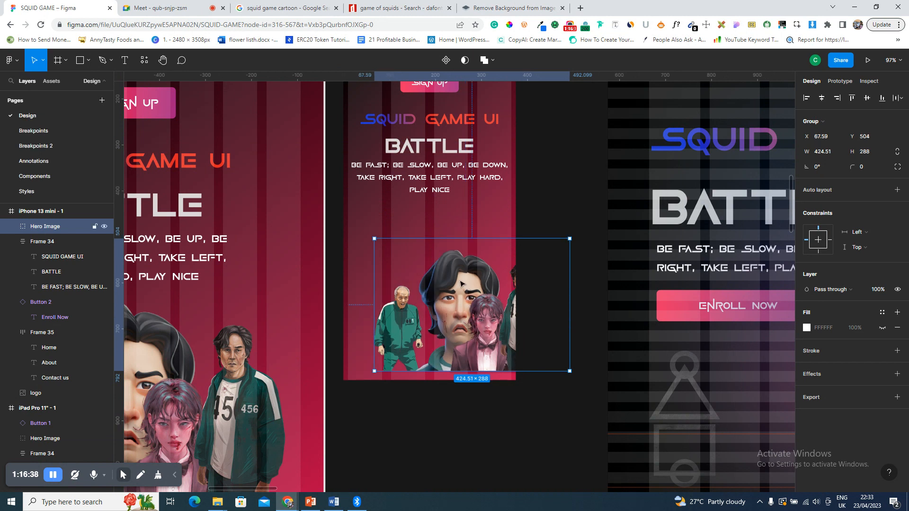
mouse_move(445, 274)
mouse_down()
mouse_move(437, 271)
mouse_move(449, 277)
mouse_up()
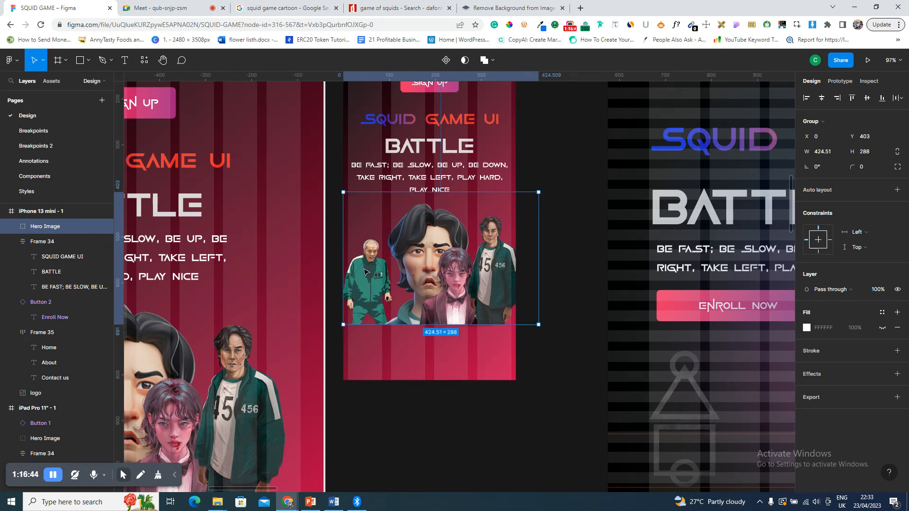
- Scale the iPhone frame's Hero Image group down to about 383 × 260 px and move it to X 14, Y 403
key(shift+2)
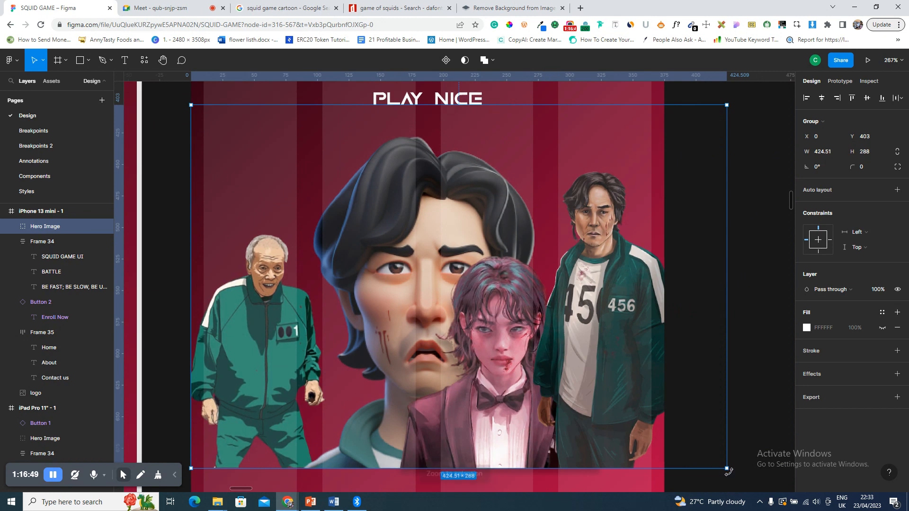
drag(728, 471, 667, 434)
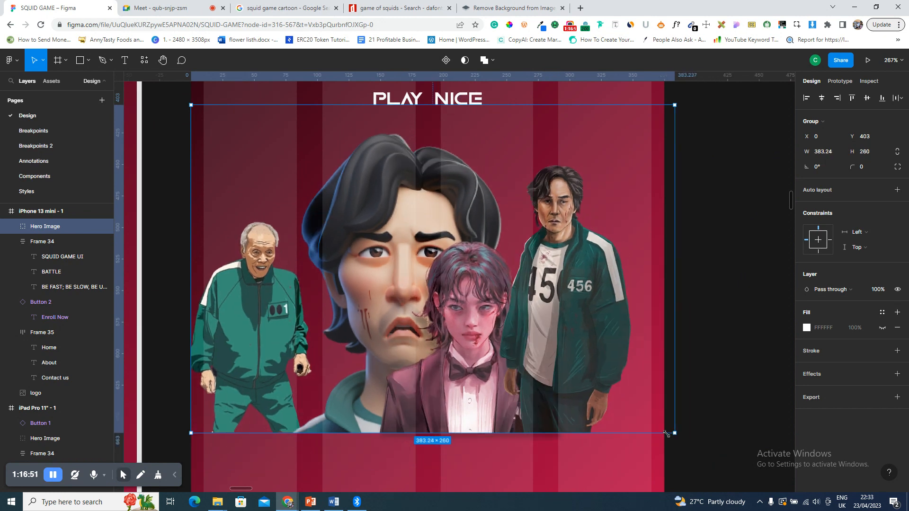
drag(562, 331, 577, 335)
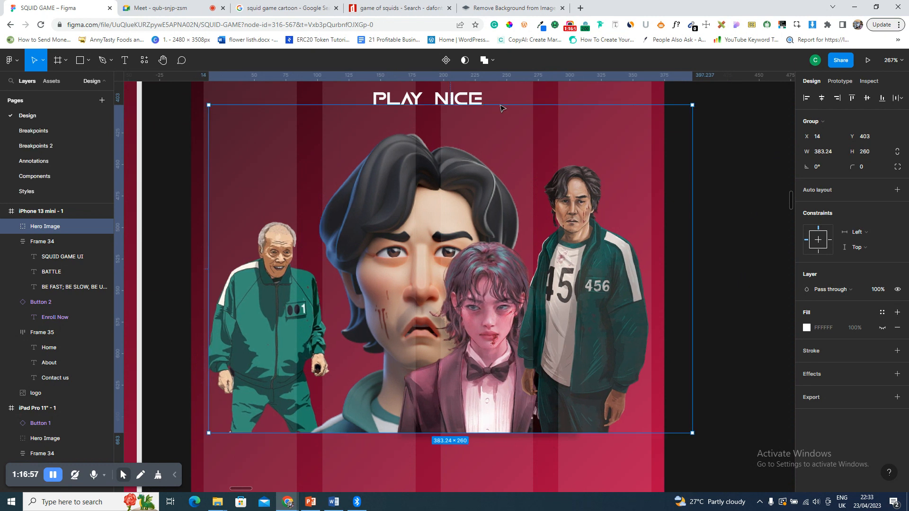
scroll(503, 109, up, 3)
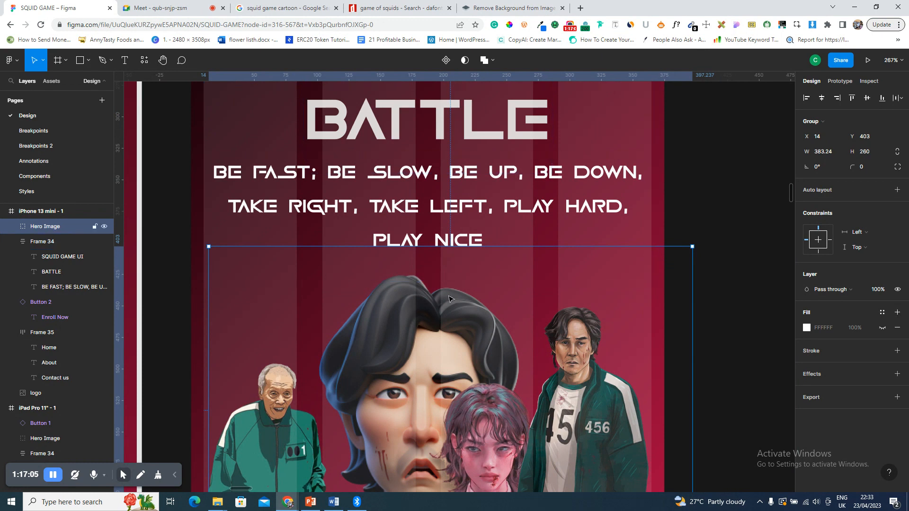
double_click(417, 281)
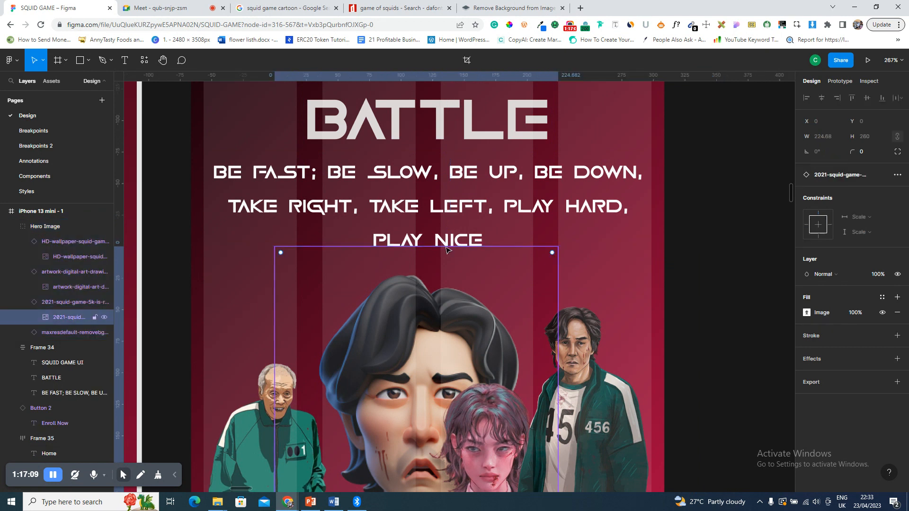
click(684, 289)
scroll(502, 300, down, 3)
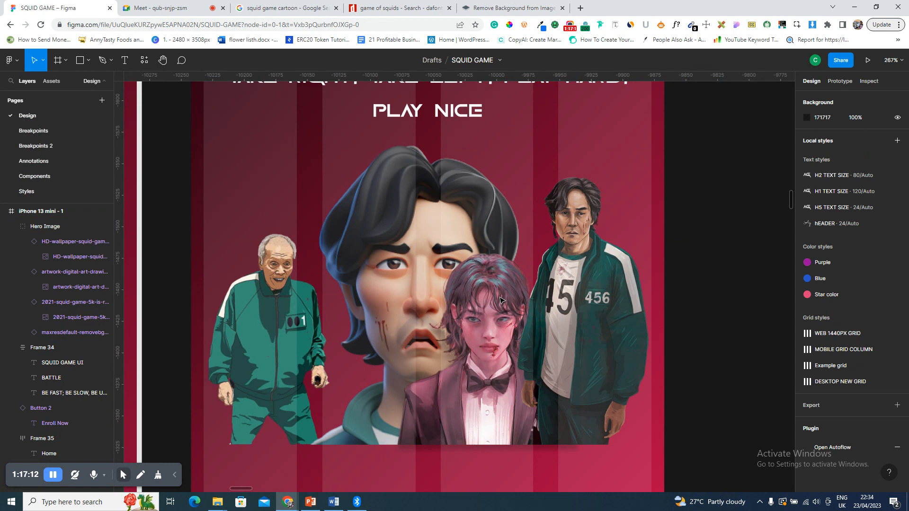
scroll(500, 300, down, 5)
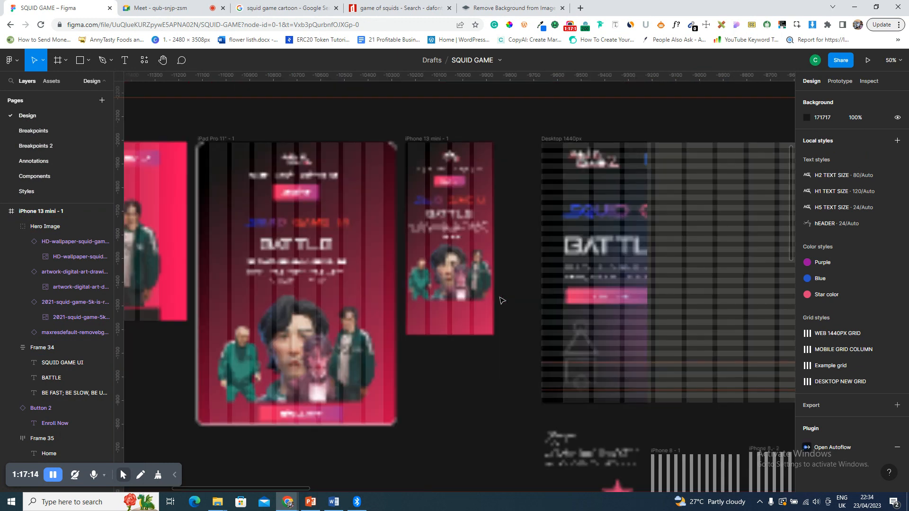
- Copy the iPad frame's Enroll Now button into the iPhone frame below the hero image, at X 12, Y 703
click(303, 422)
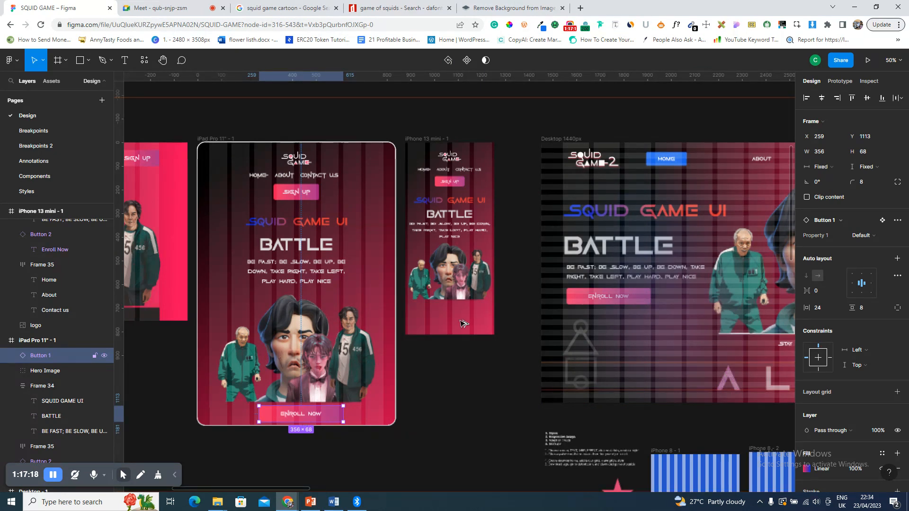
key(ctrl+v)
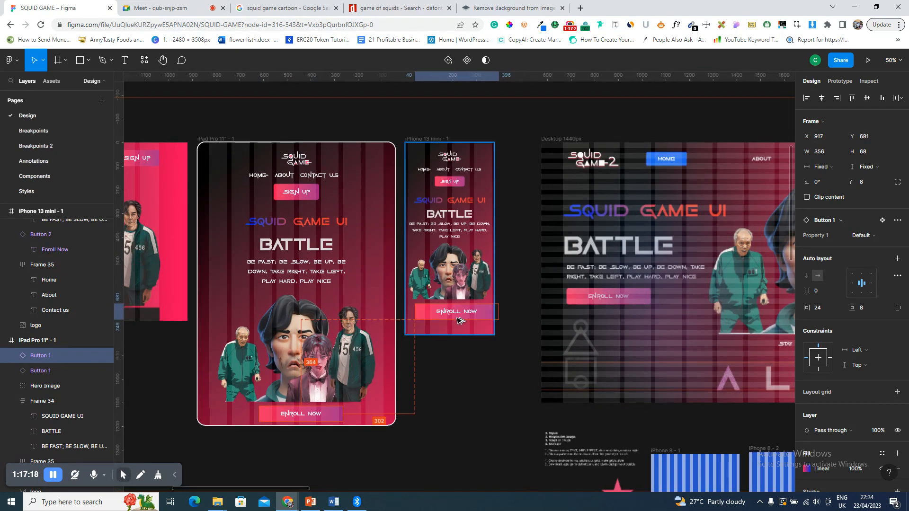
drag(452, 321, 452, 321)
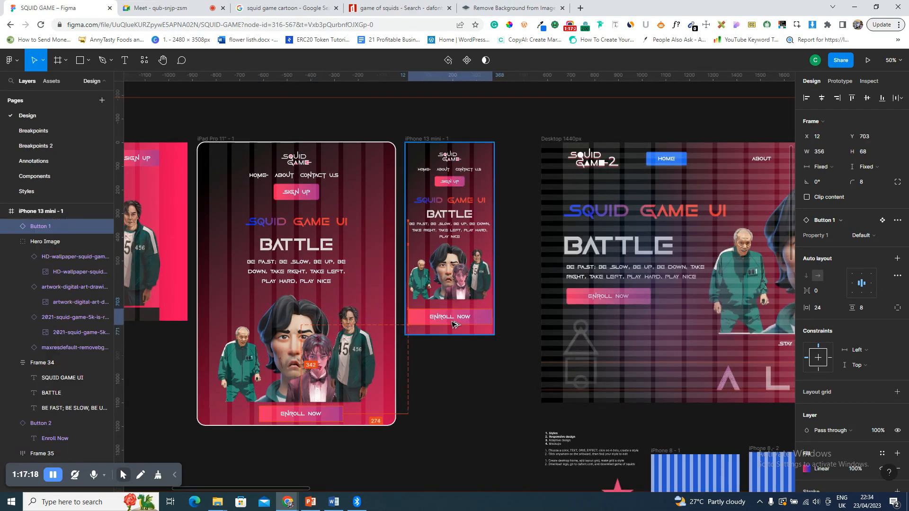
- Nudge the iPhone frame's Enroll Now button to X 10 and narrow it to 355 px
key(shift+2)
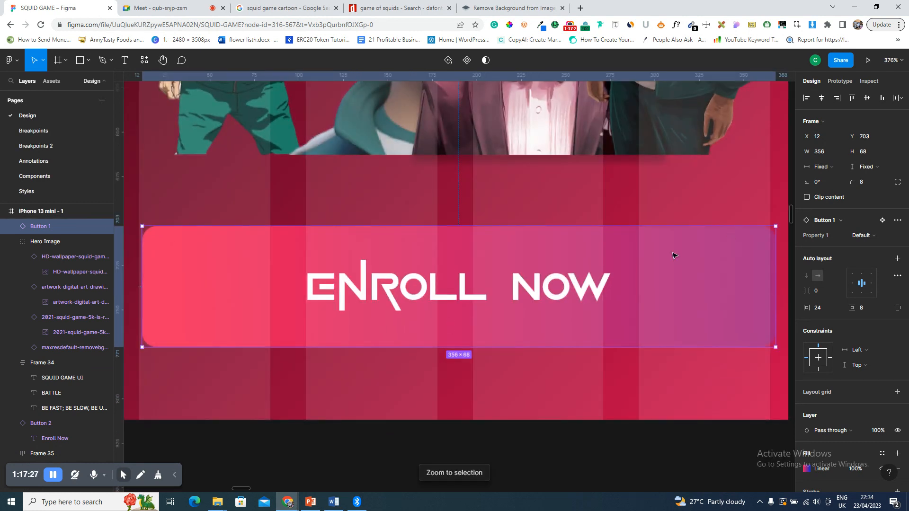
key(Left)
key(Left)
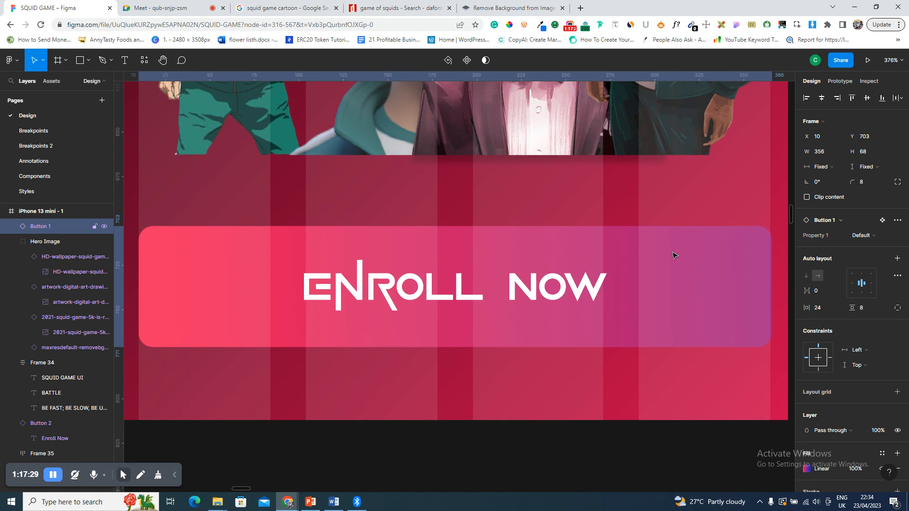
drag(771, 249, 771, 249)
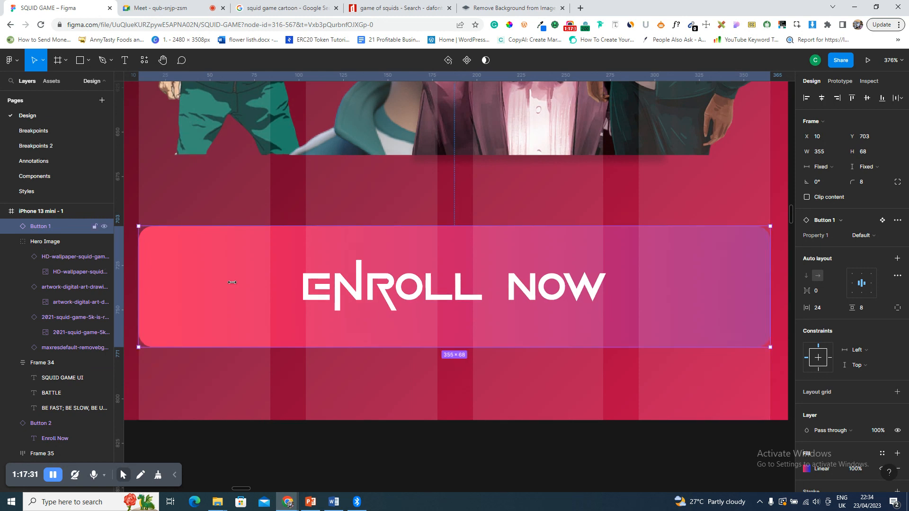
- Set the text size of the iPhone frame's Enroll Now button to 16
key(ctrl+minus)
key(ctrl+minus)
key(ctrl+minus)
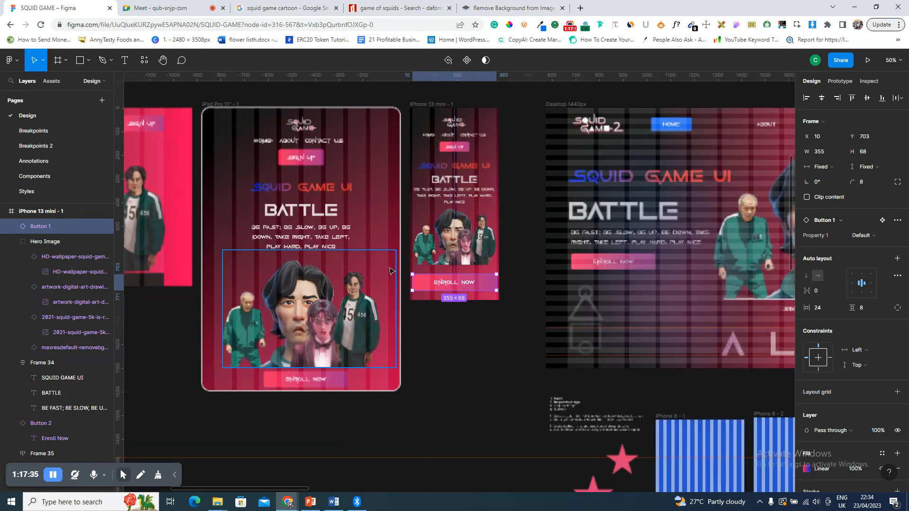
double_click(455, 283)
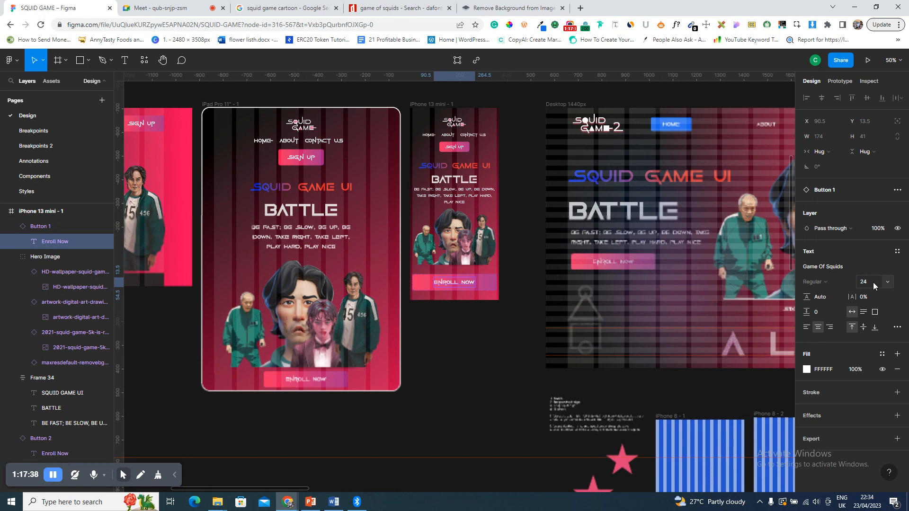
click(874, 286)
text(16)
key(Return)
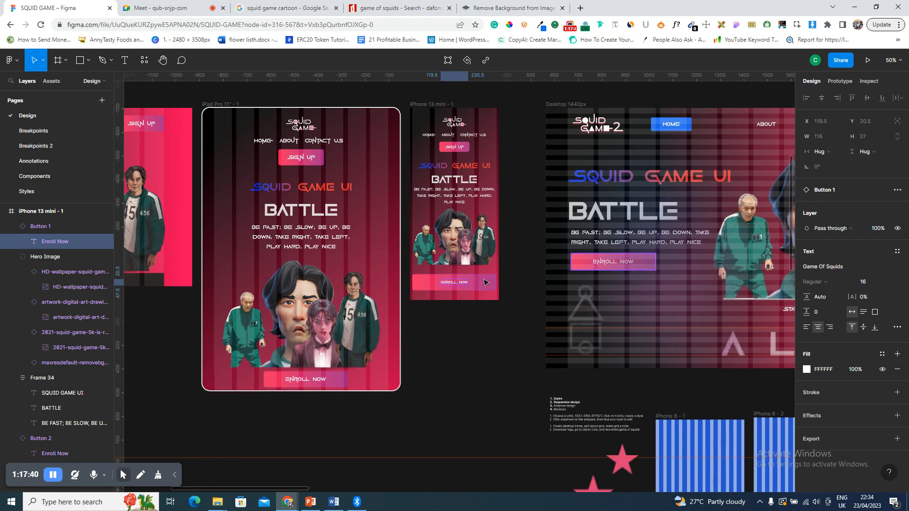
click(486, 282)
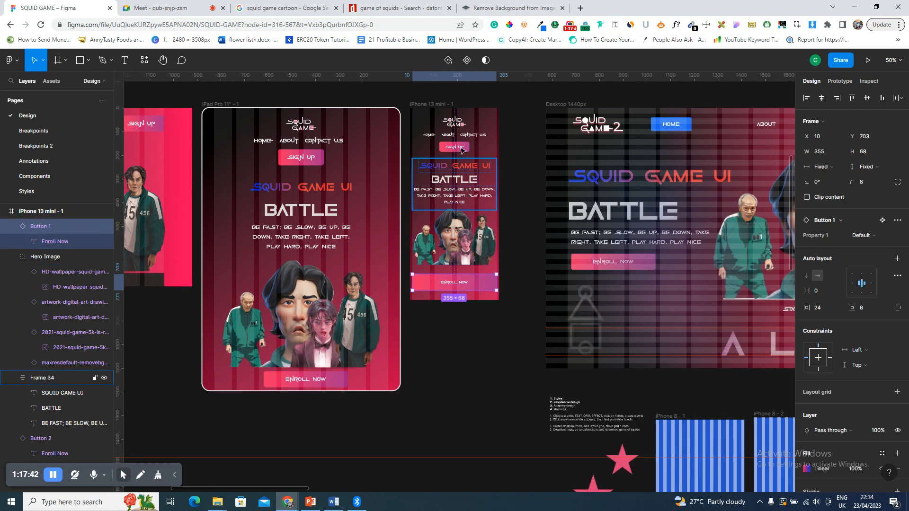
- Round the iPhone 13 mini frame's corners with a radius of 32
click(431, 104)
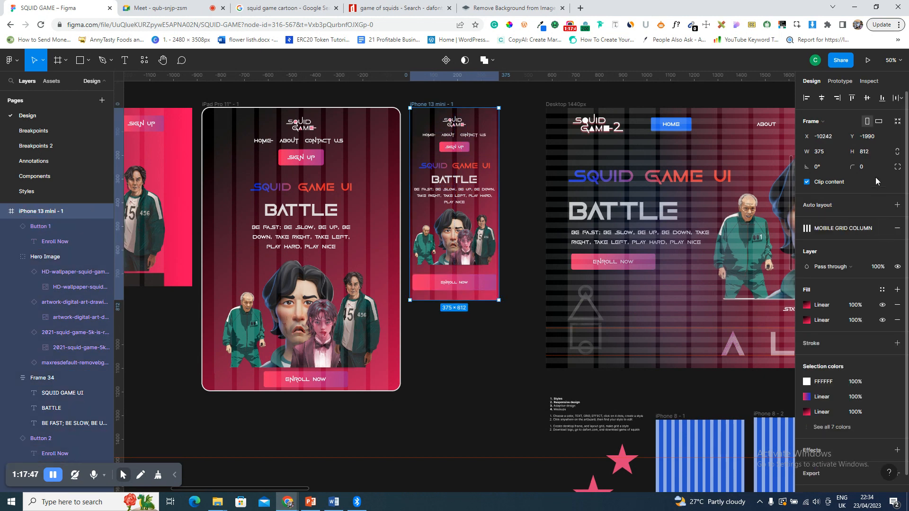
click(871, 170)
text(32)
key(Return)
- Add a stroke to the iPhone 13 mini frame with colour FCFCFC, outside alignment and a thickness of 4
click(839, 342)
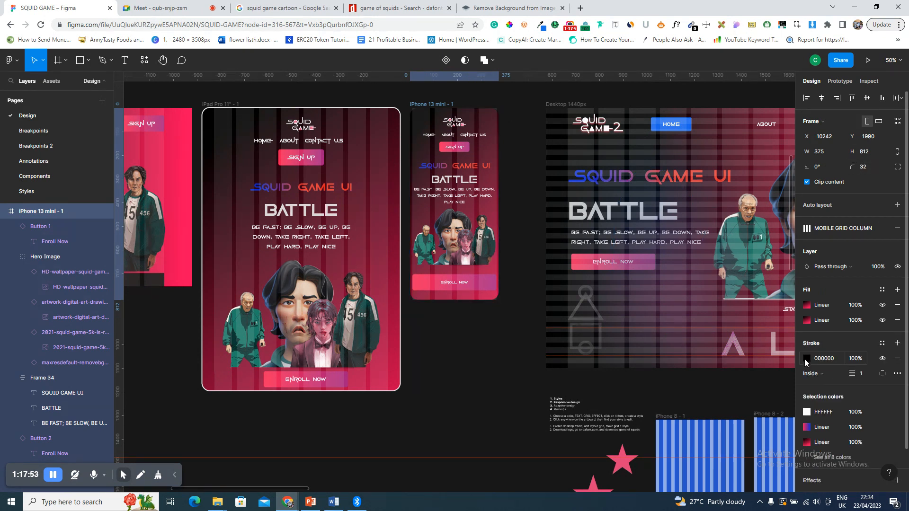
click(807, 359)
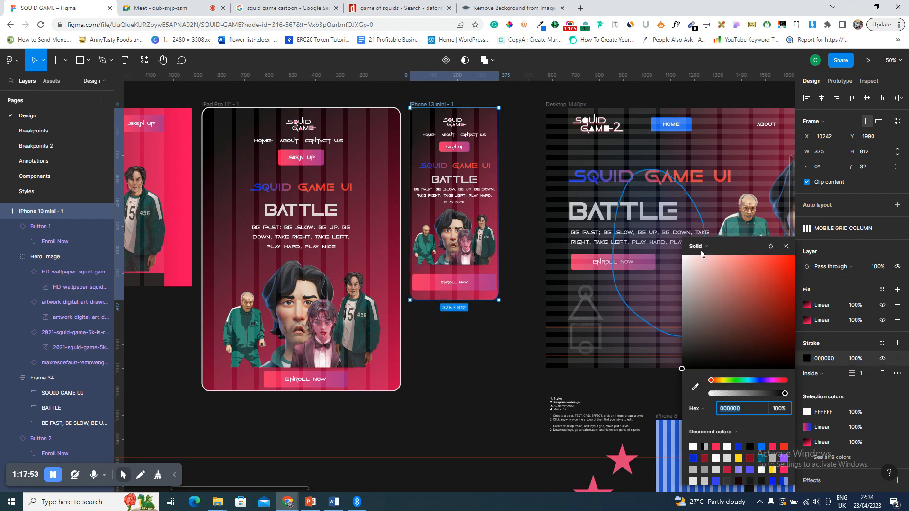
text(fcfcfc)
key(Return)
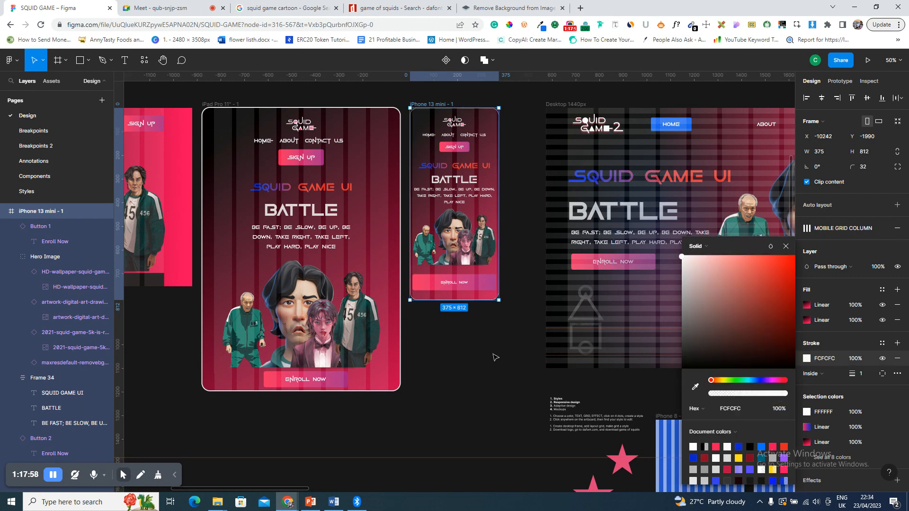
click(819, 374)
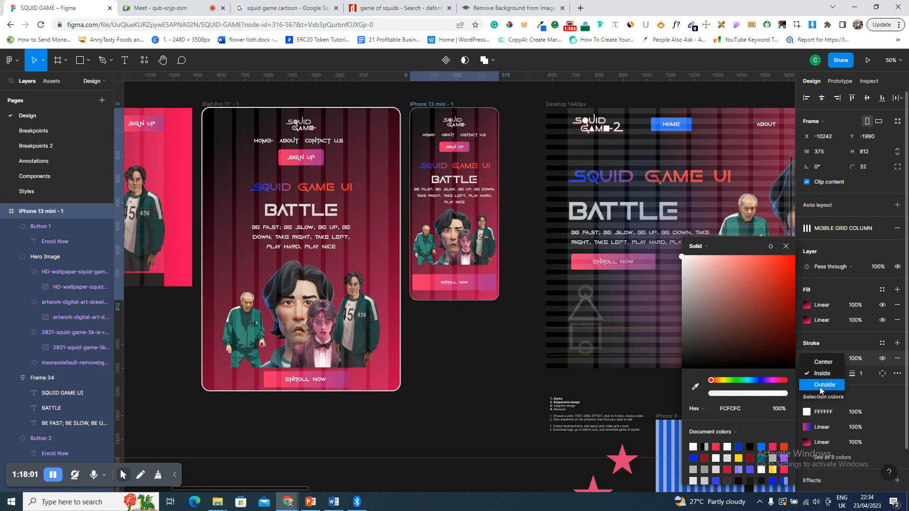
click(824, 385)
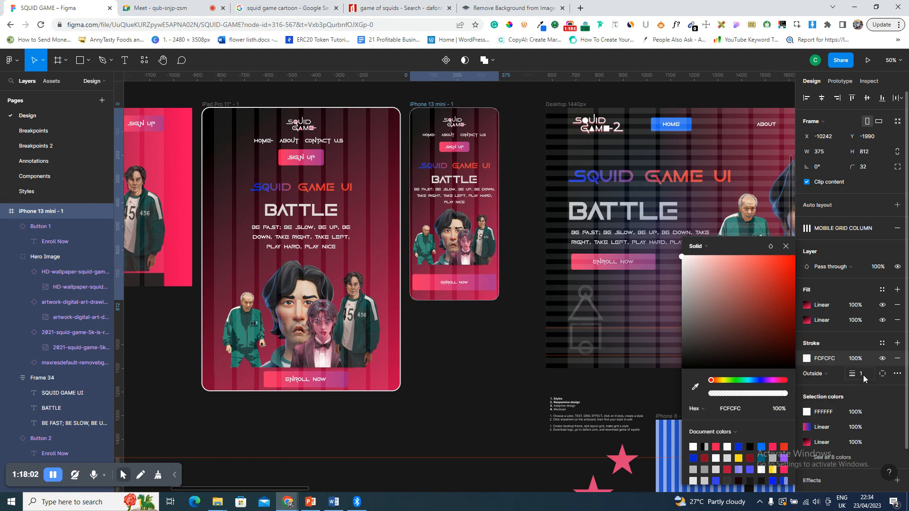
text(4)
click(429, 102)
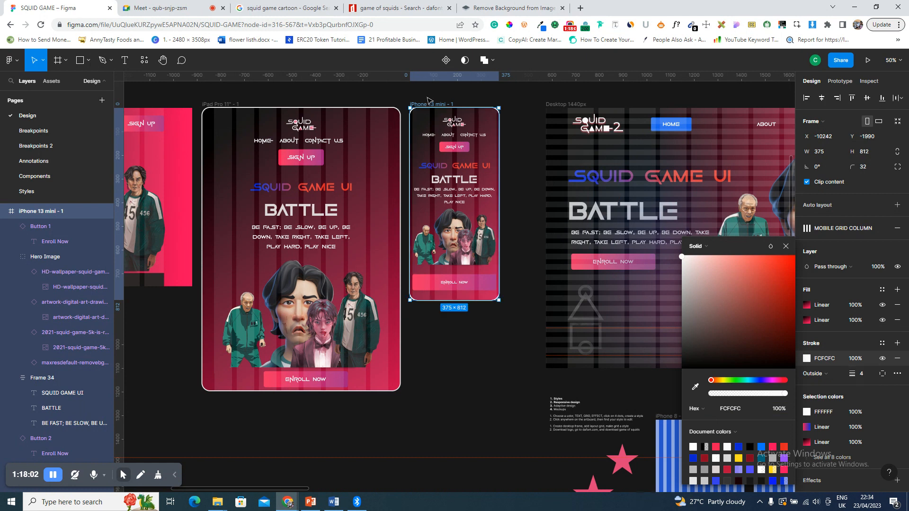
key(shift+2)
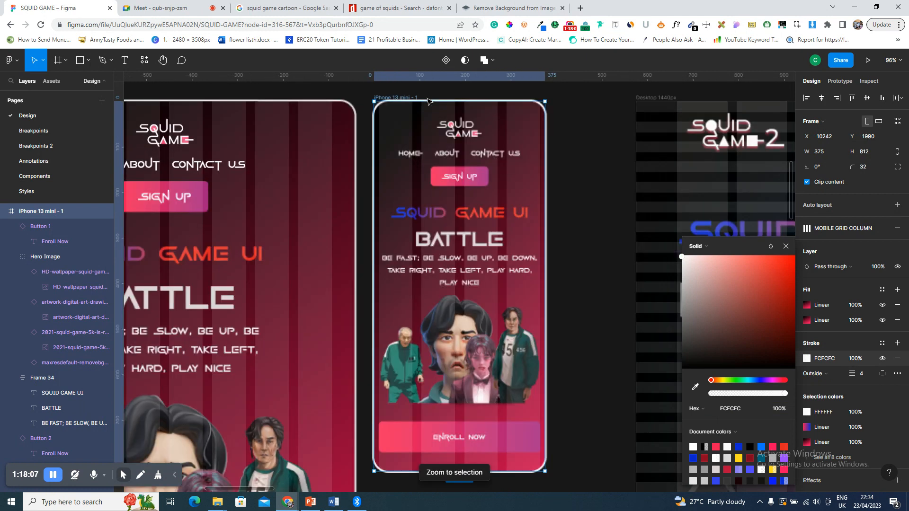
click(594, 229)
- Copy the Desktop frame's blurred ellipse behind the logo into the iPad frame at X 318, Y 6 and the iPhone frame at X 88, Y 6
key(ctrl+minus)
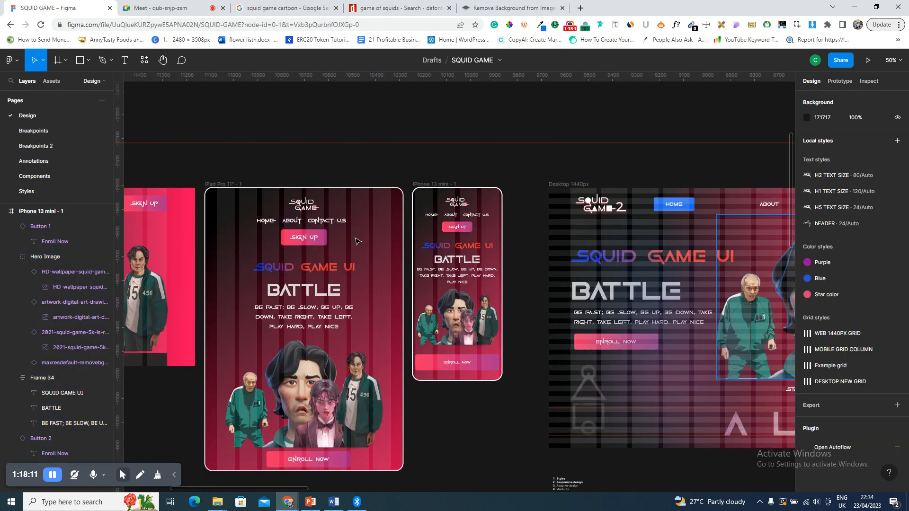
scroll(357, 241, left, 5)
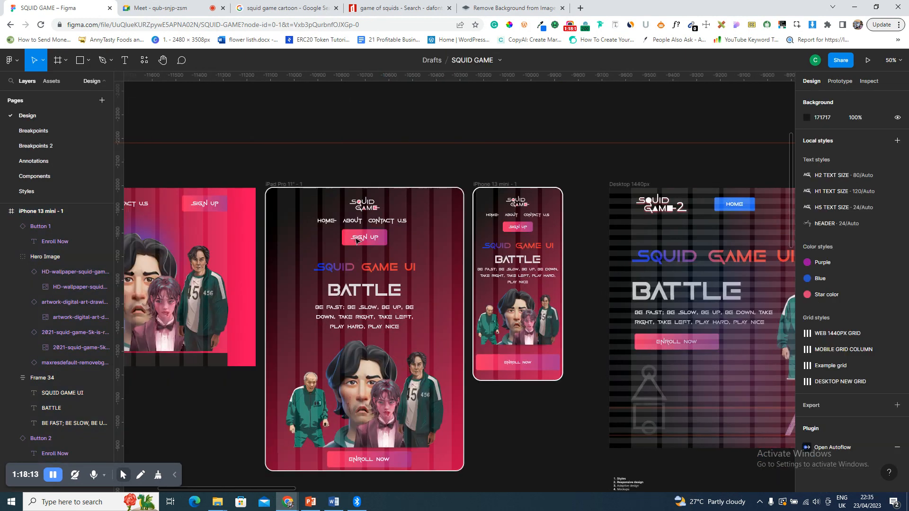
scroll(358, 242, left, 1)
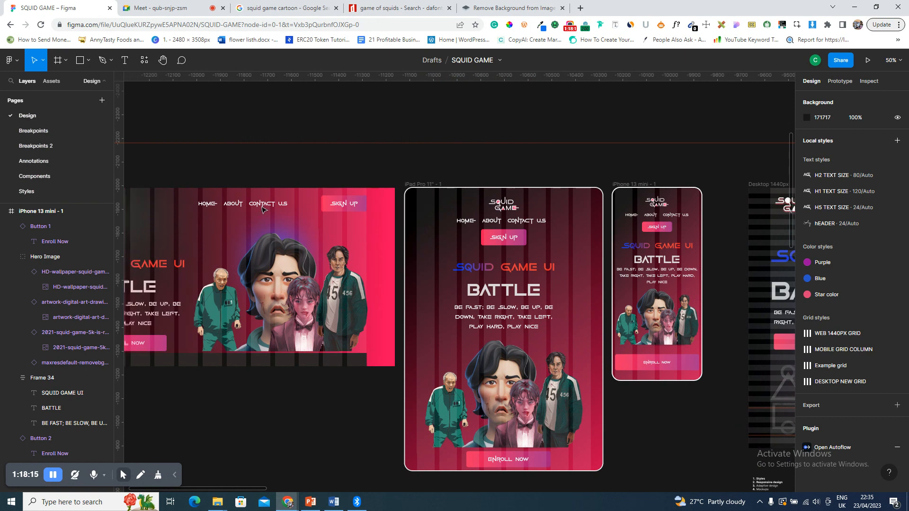
scroll(298, 216, left, 2)
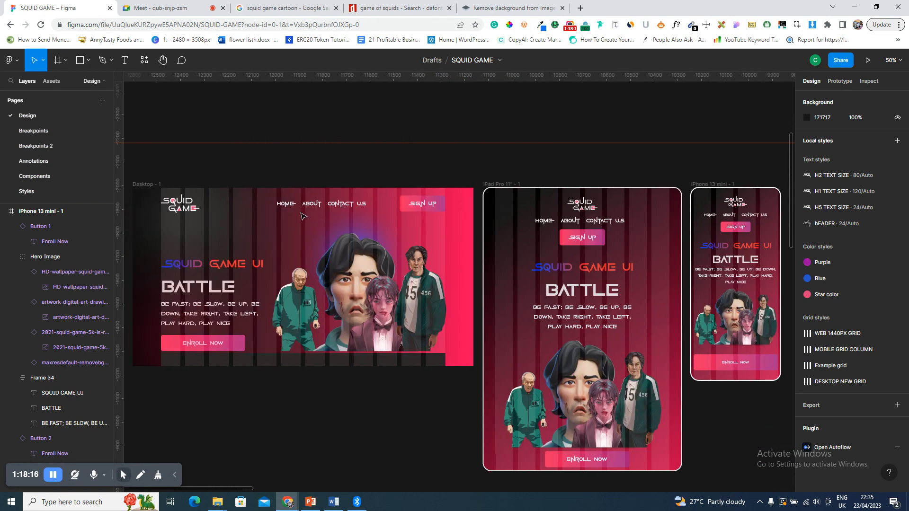
click(160, 185)
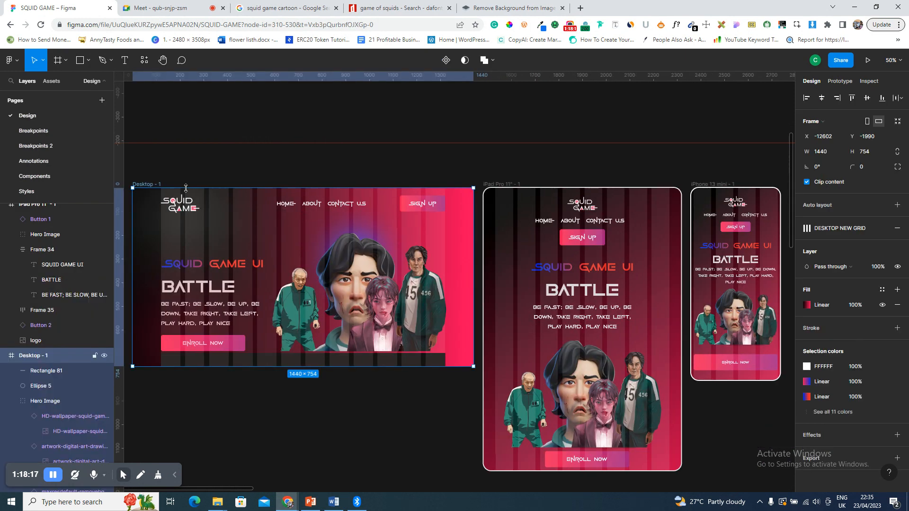
click(200, 226)
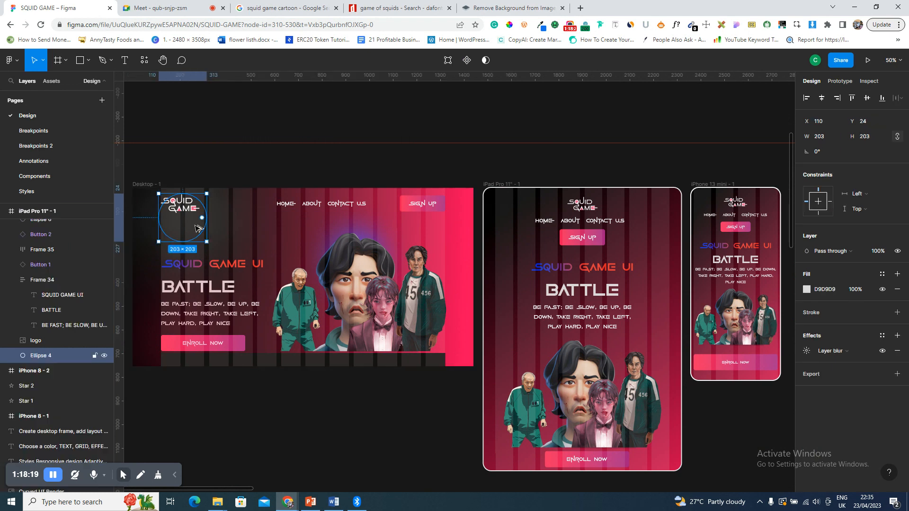
drag(549, 211, 599, 223)
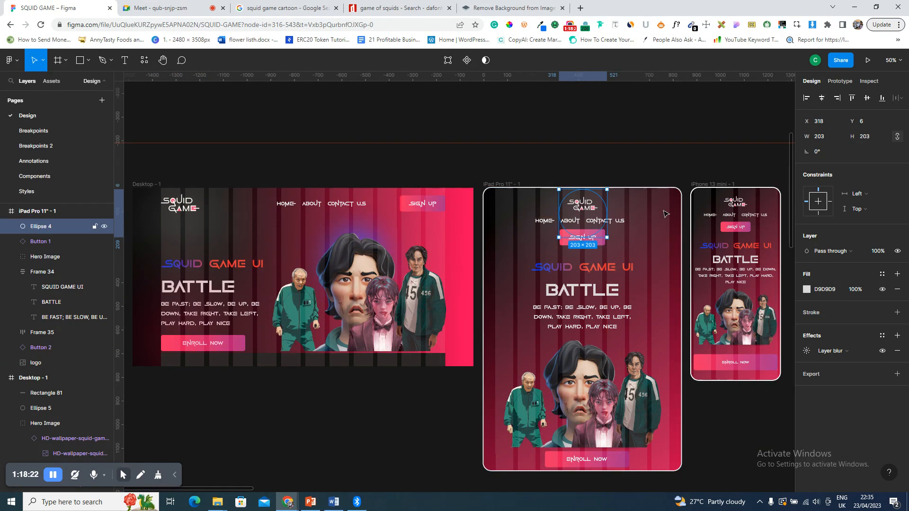
drag(742, 204, 752, 224)
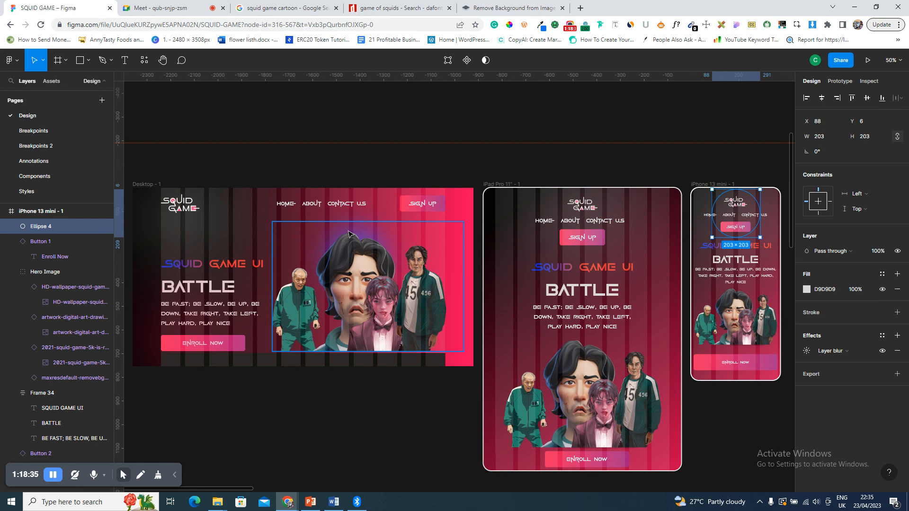
- Copy the Desktop frame's blue blurred ellipse into the iPad frame at X 297, Y 676 and the iPhone frame at X 84, Y 436
click(375, 240)
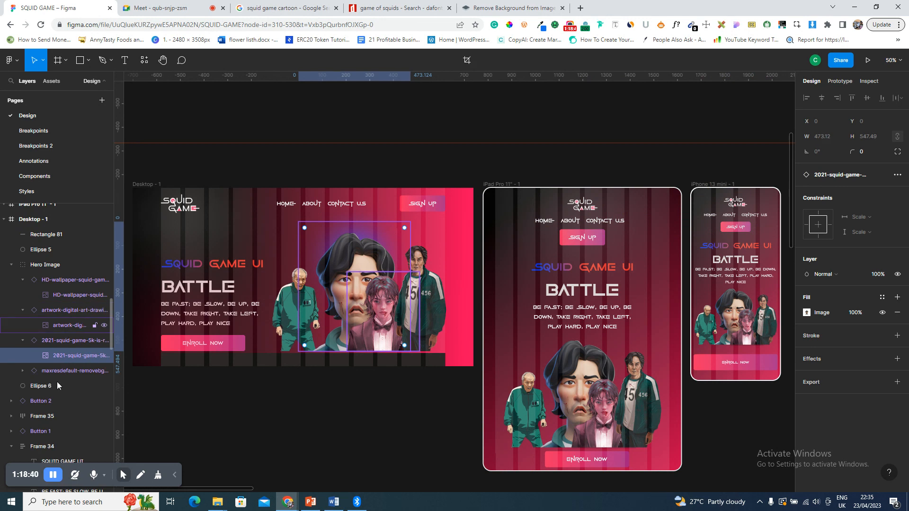
click(55, 386)
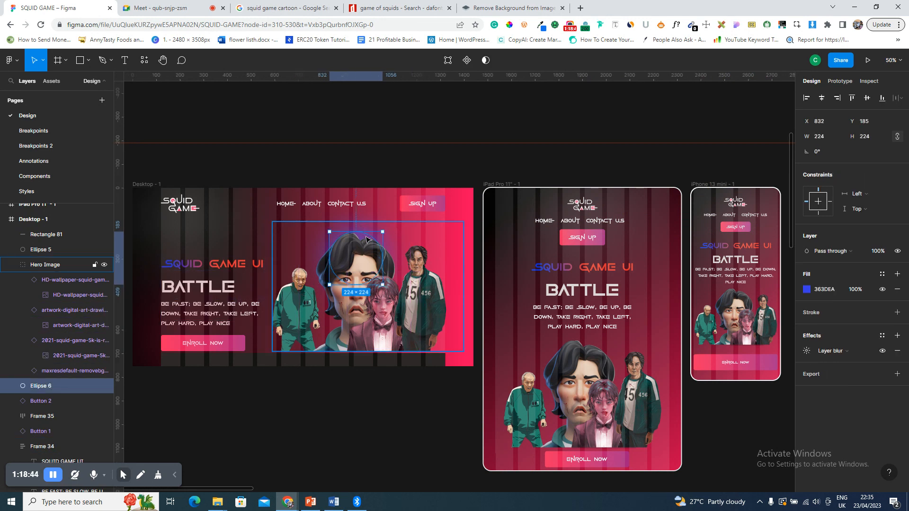
drag(366, 237, 645, 330)
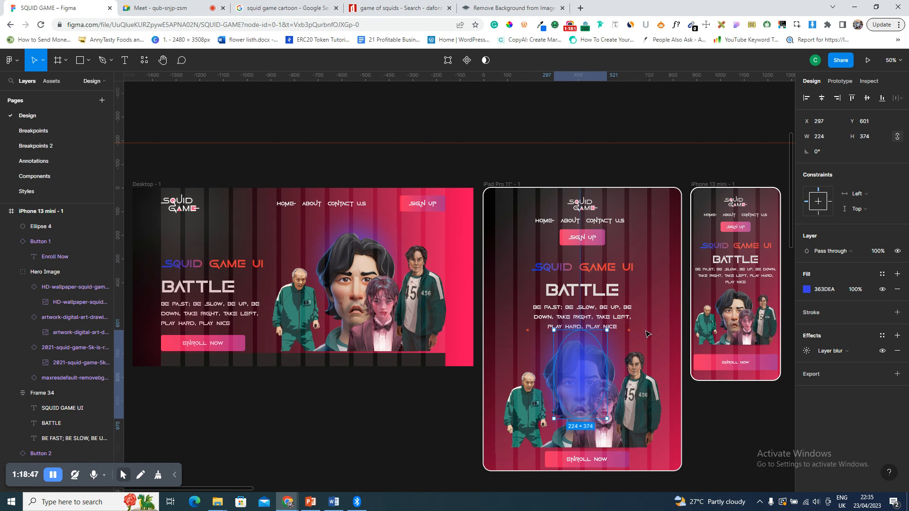
key(ctrl+z)
drag(723, 304, 739, 304)
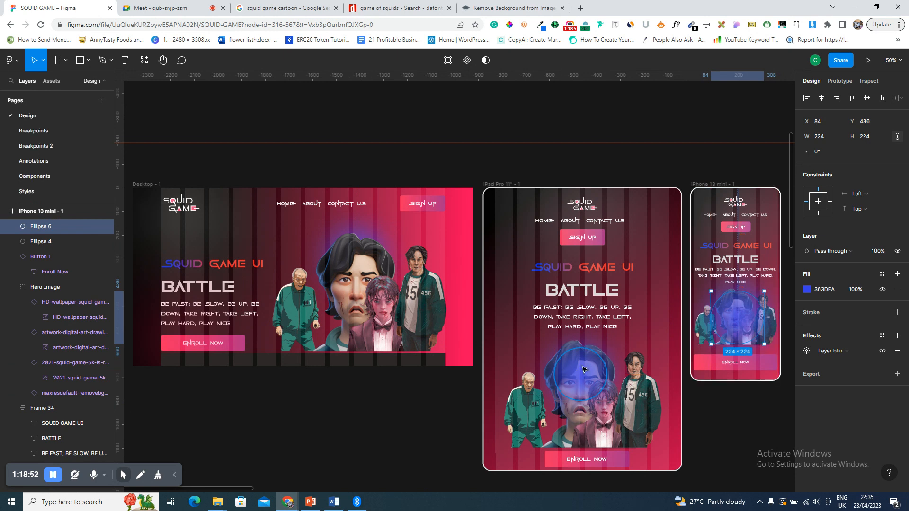
- Send the copied blue glow ellipse behind all other layers in both the iPad and iPhone frames
click(503, 185)
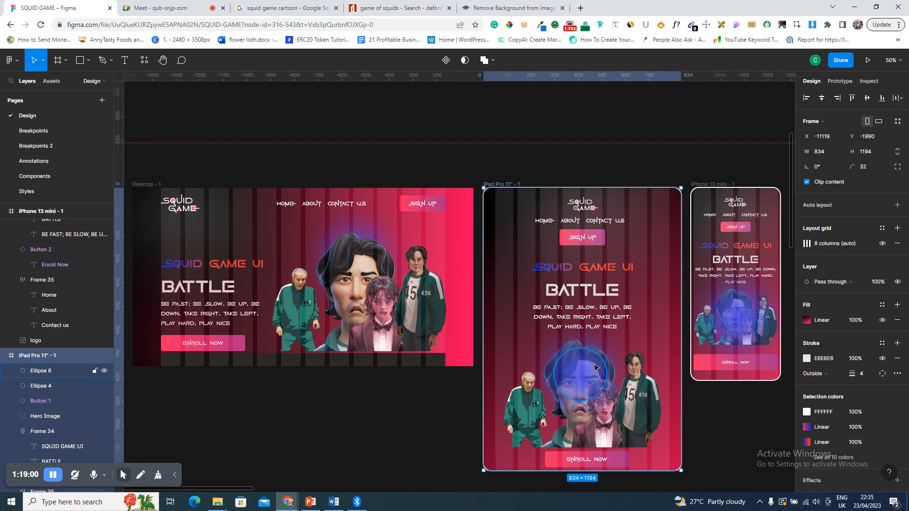
click(594, 368)
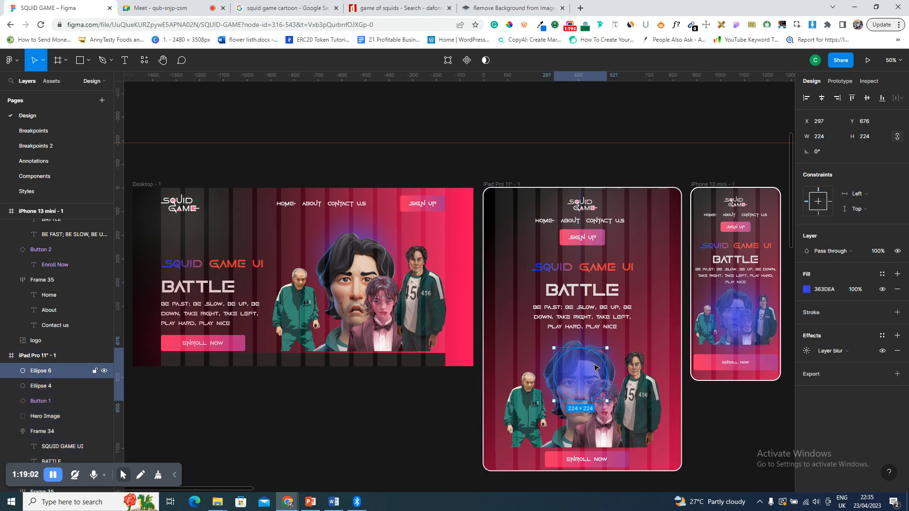
right_click(591, 366)
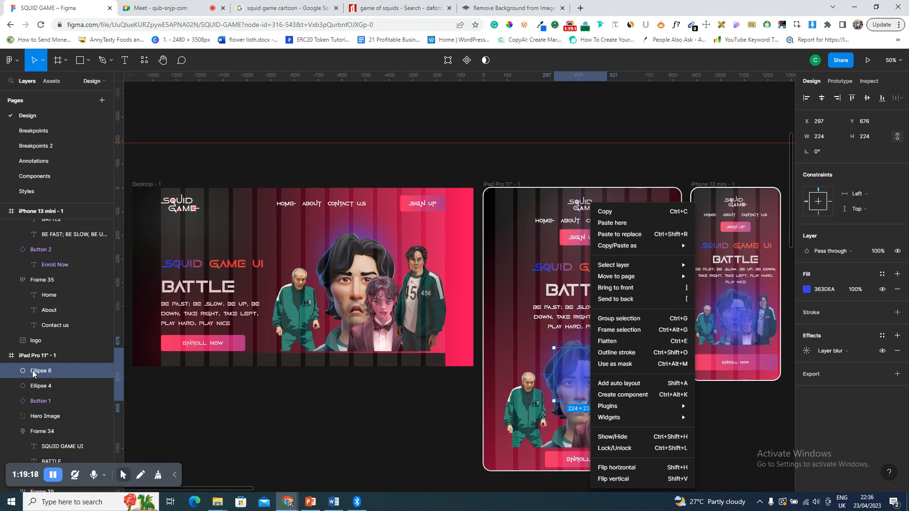
click(43, 358)
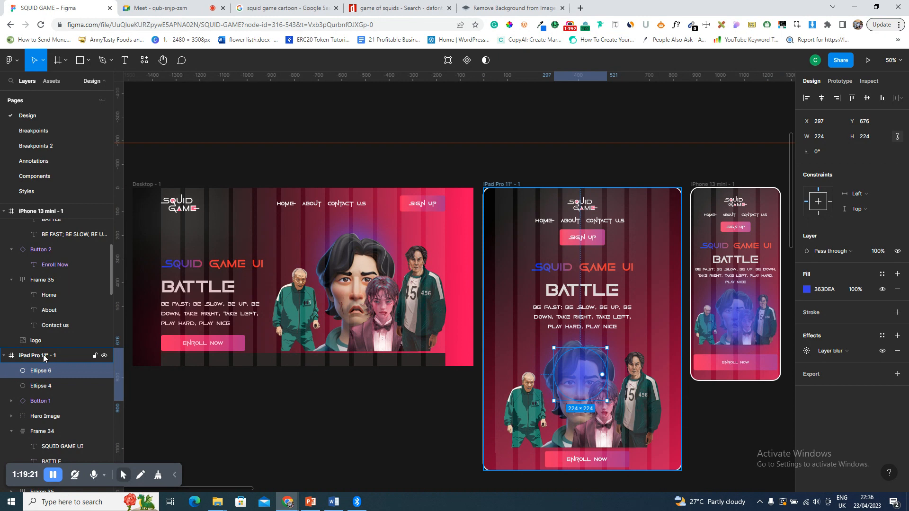
scroll(48, 353, down, 5)
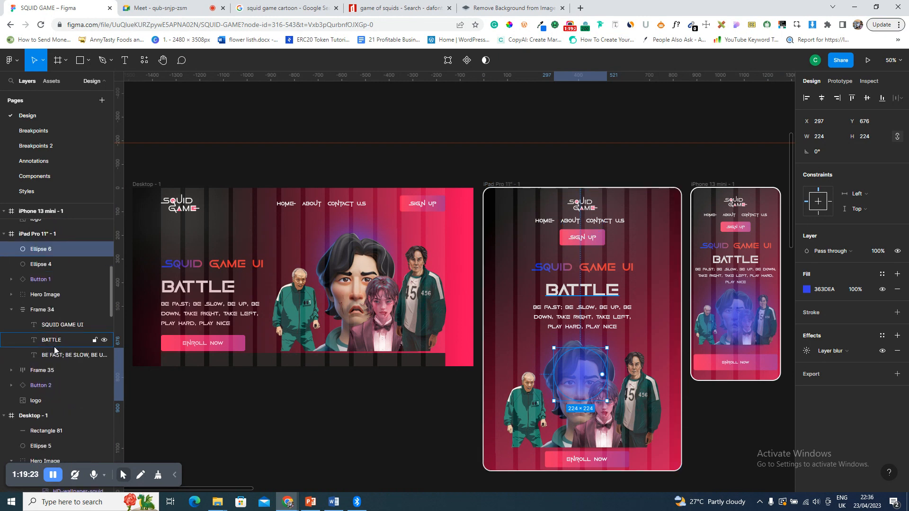
scroll(50, 232, down, 1)
click(50, 232)
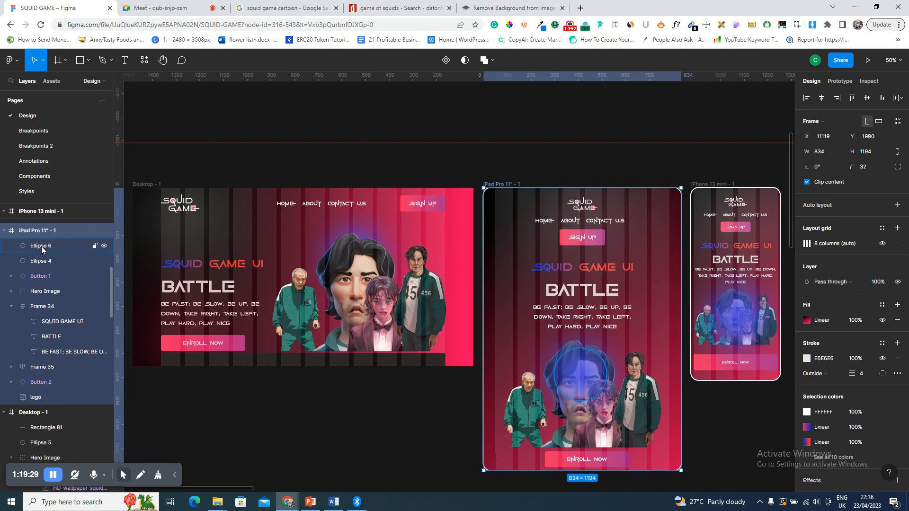
click(41, 246)
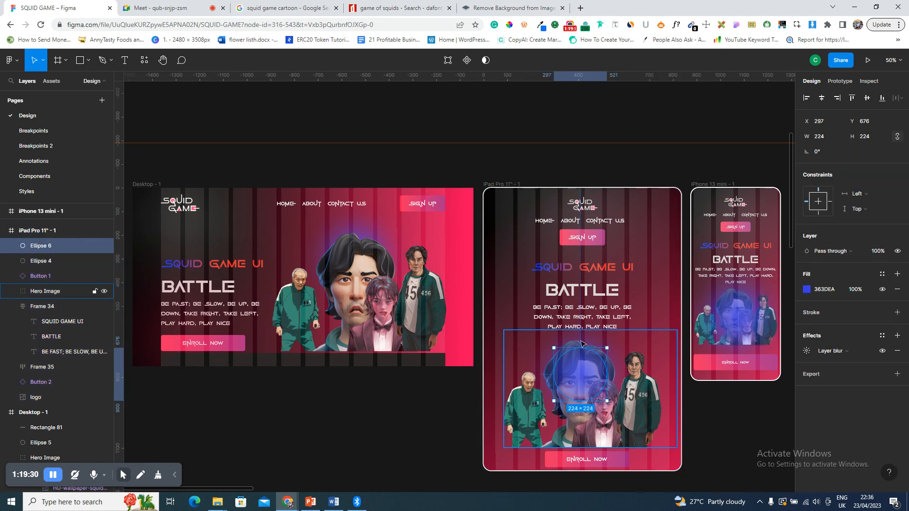
key(ctrl+shift+bracketleft)
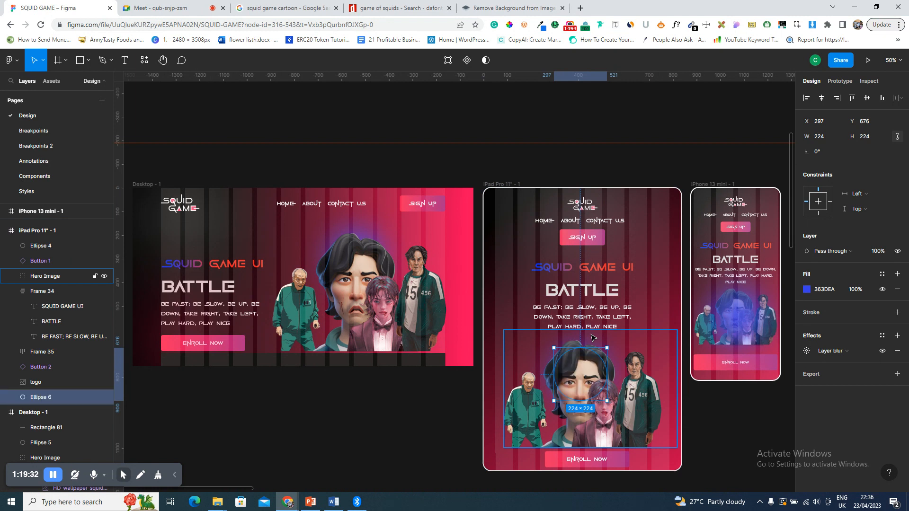
click(741, 322)
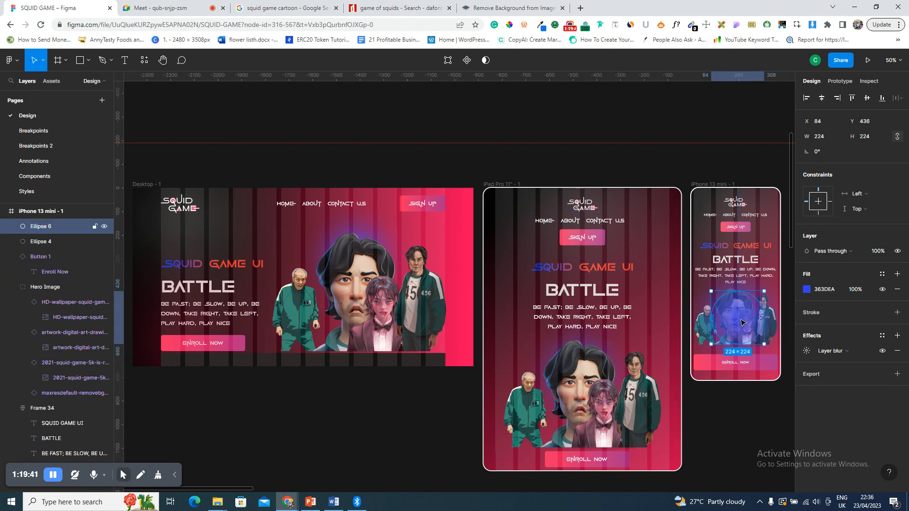
key(ctrl+shift+bracketleft)
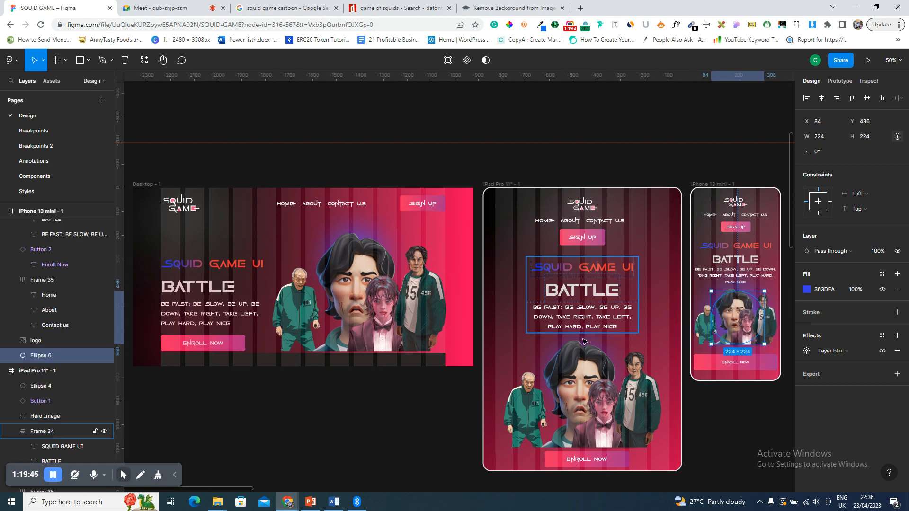
- Hide the layout grids and set the Desktop frame's height to 1024
click(137, 186)
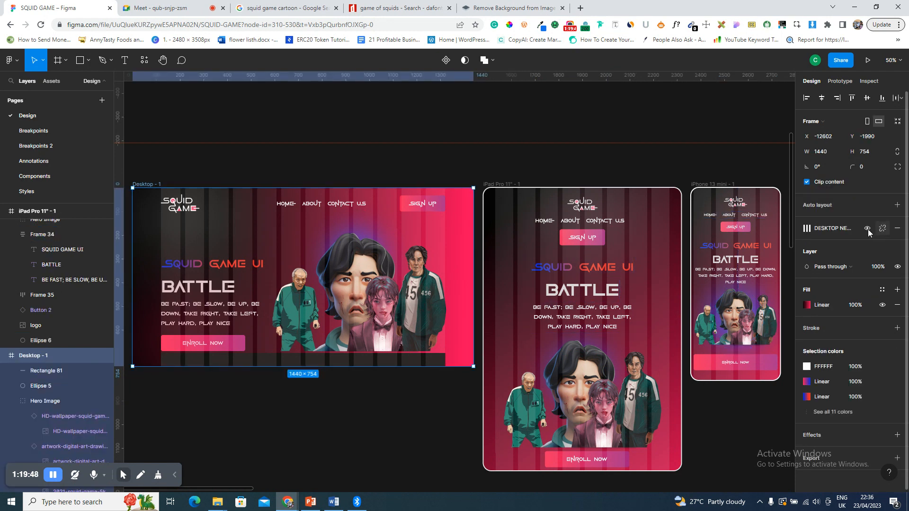
key(ctrl+shift+4)
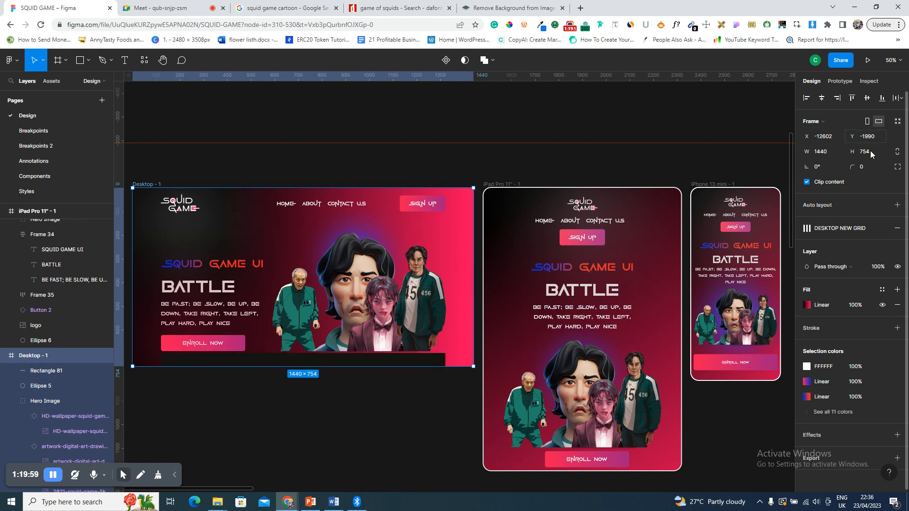
text(24)
key(Return)
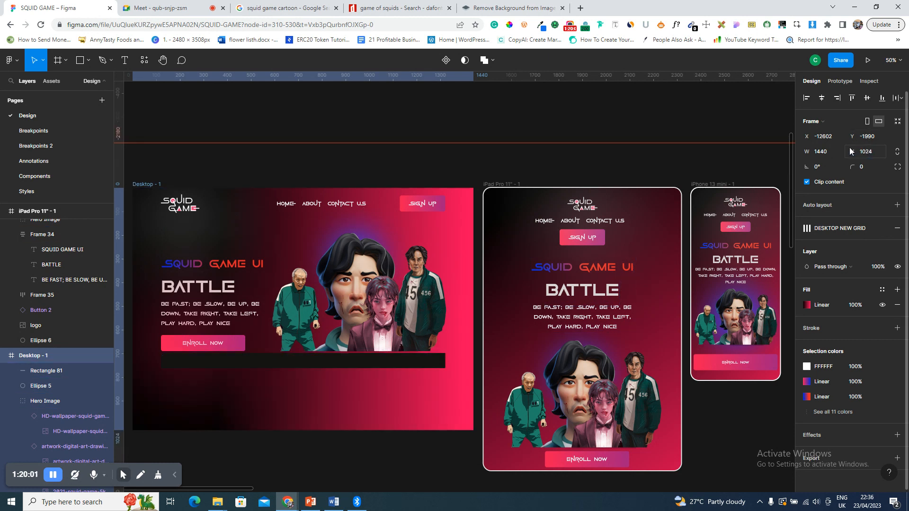
- Delete the dark rectangle below the hero image in the Desktop frame
click(439, 367)
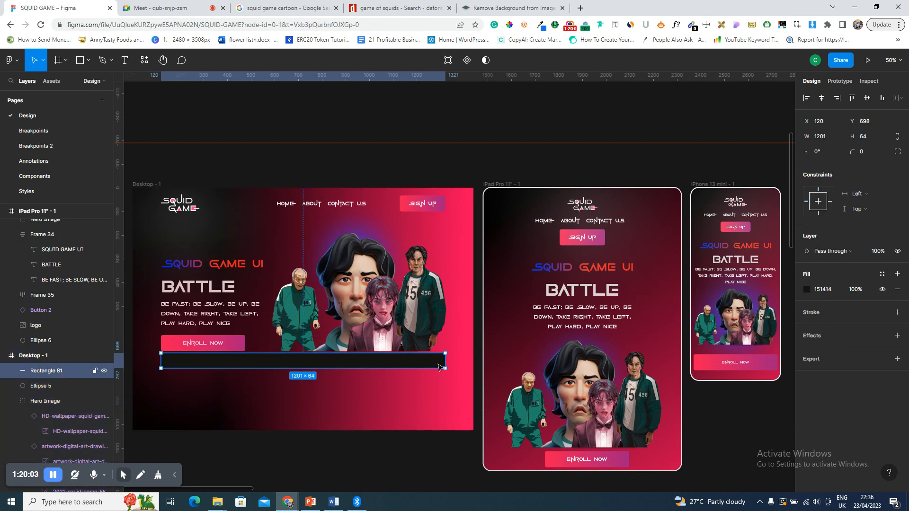
key(Delete)
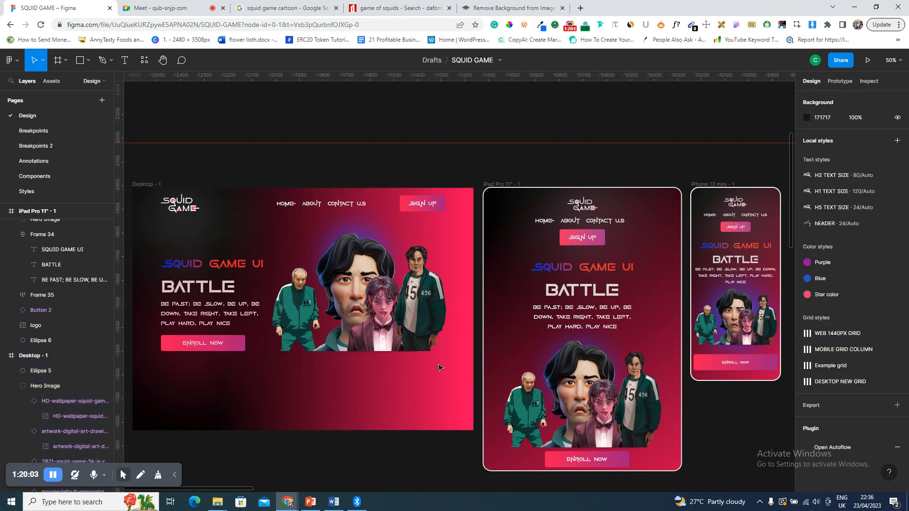
- Add a stroke to the Desktop frame with colour F9F9F9, outside alignment and a thickness of 4
click(153, 186)
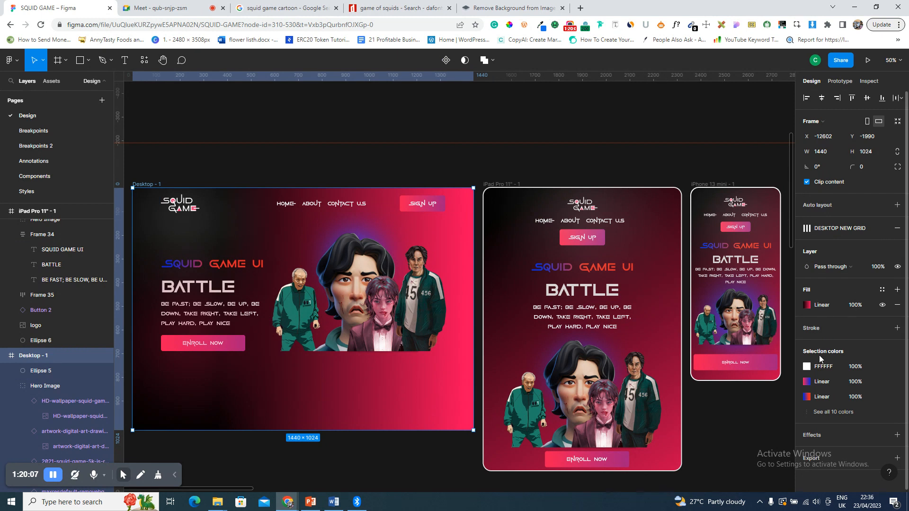
click(831, 330)
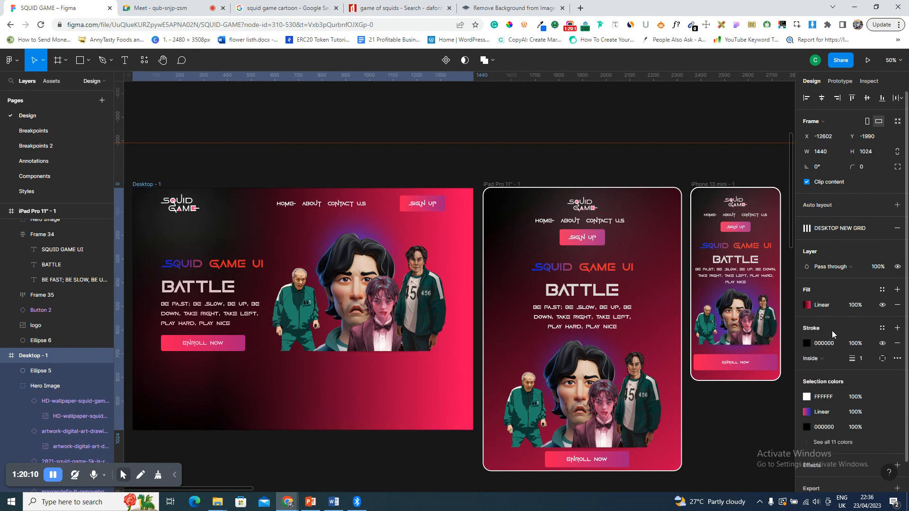
click(807, 344)
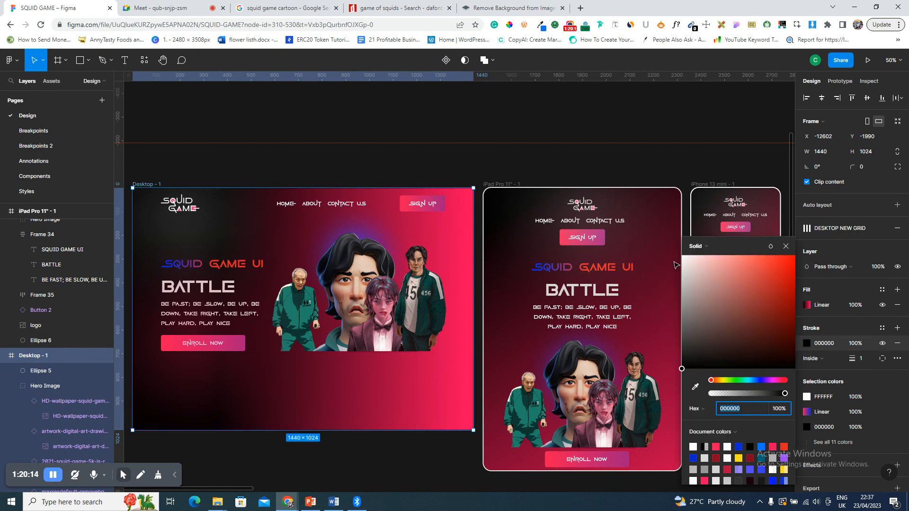
click(826, 361)
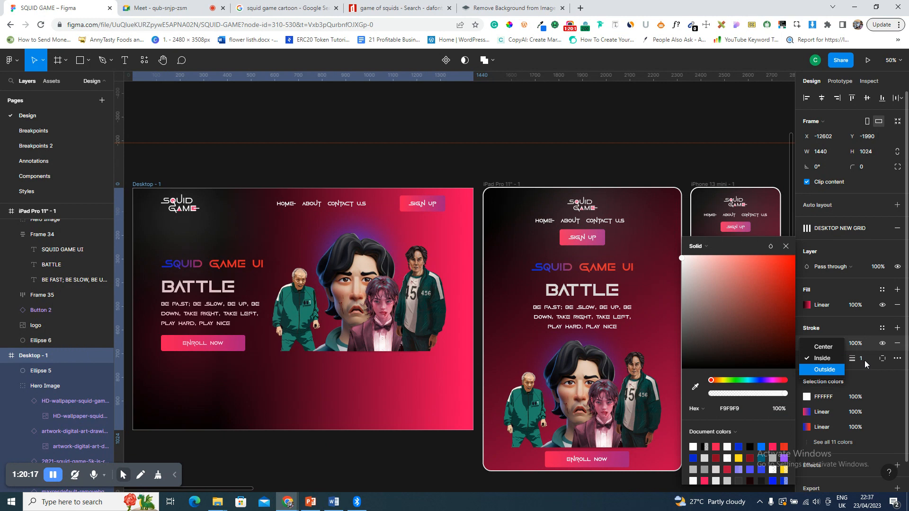
key(Return)
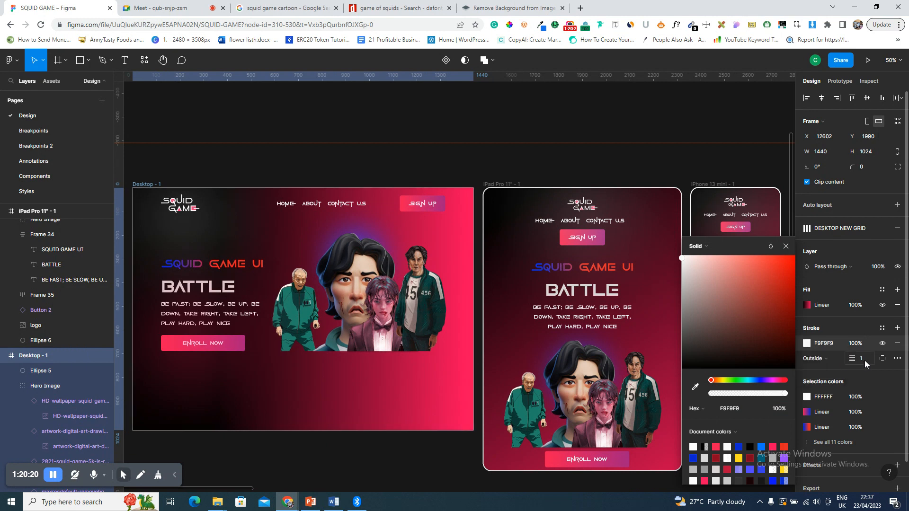
click(863, 359)
text(4)
key(Return)
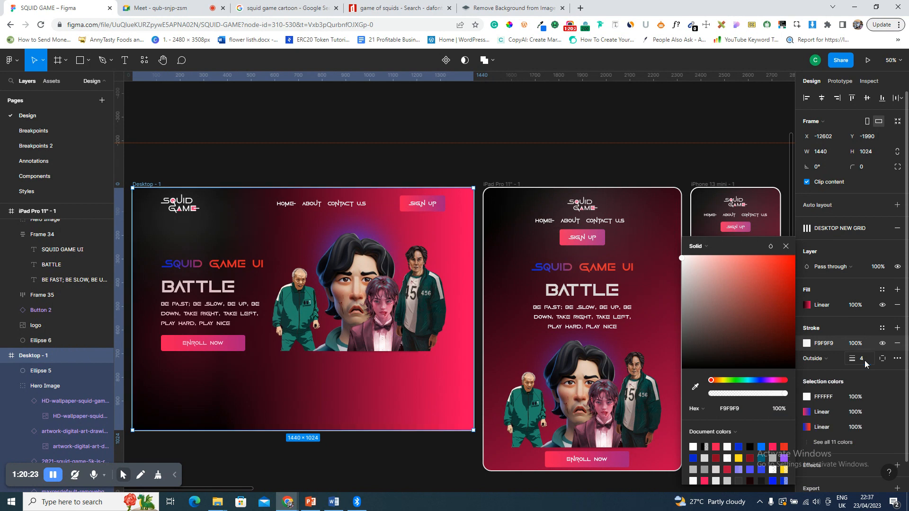
- Round the Desktop frame's corners with a radius of 32
click(868, 172)
key(Return)
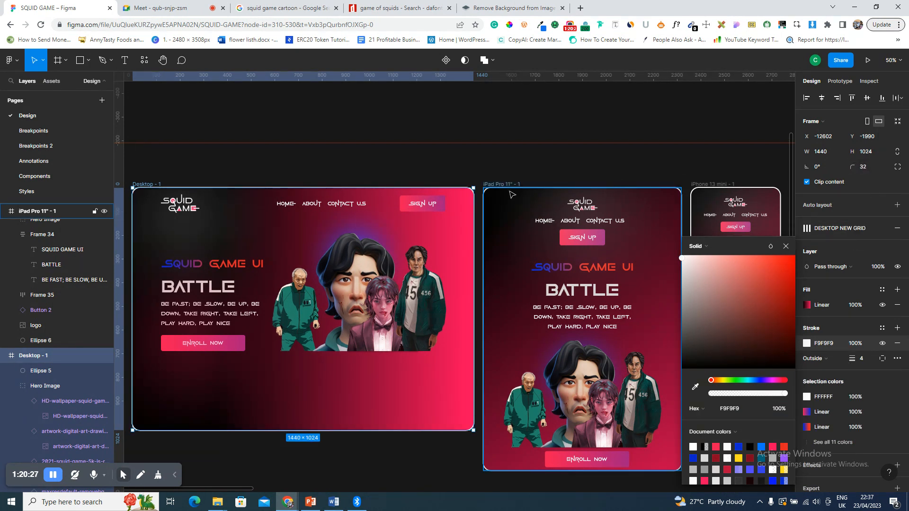
click(673, 163)
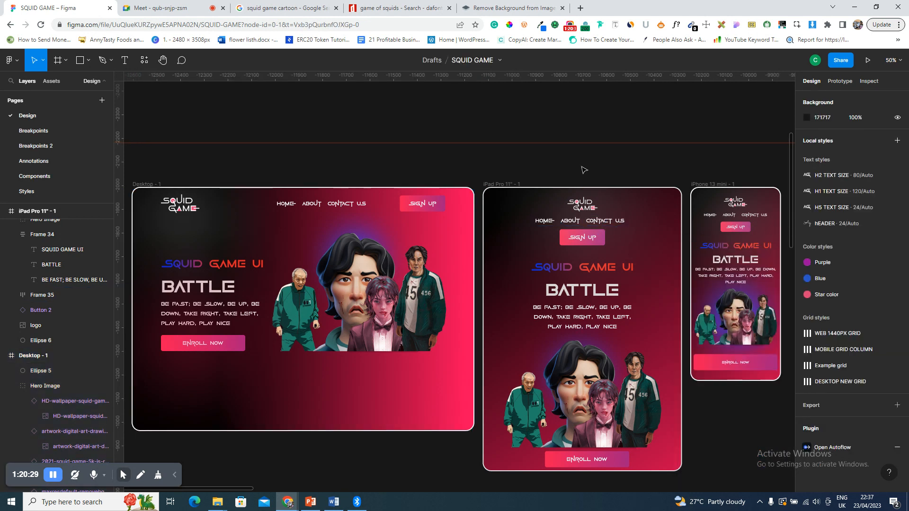
scroll(585, 171, down, 2)
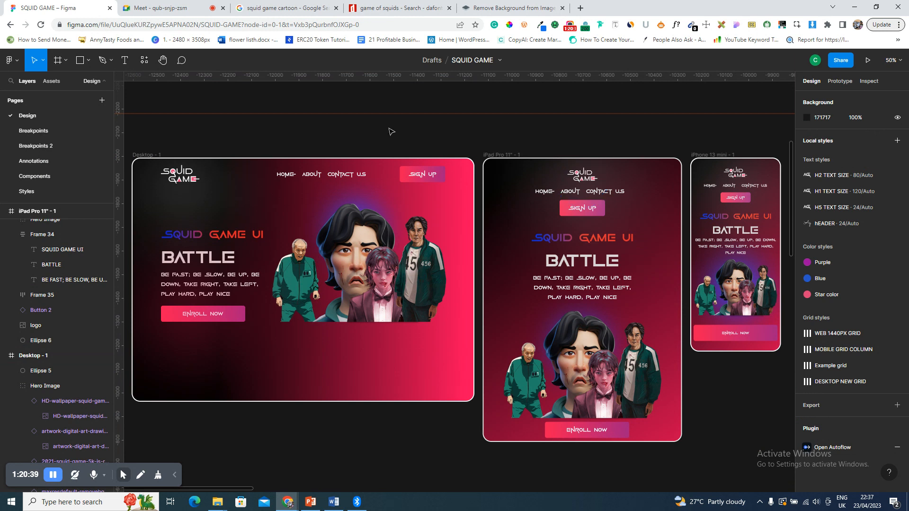
- Switch to the Google Meet call and read through the participants' questions in the in-call messages
click(156, 8)
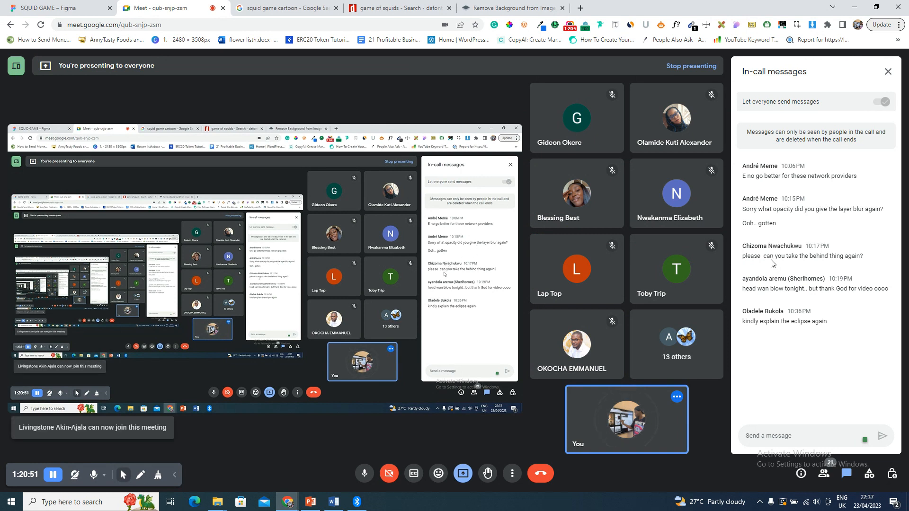
drag(779, 258, 851, 254)
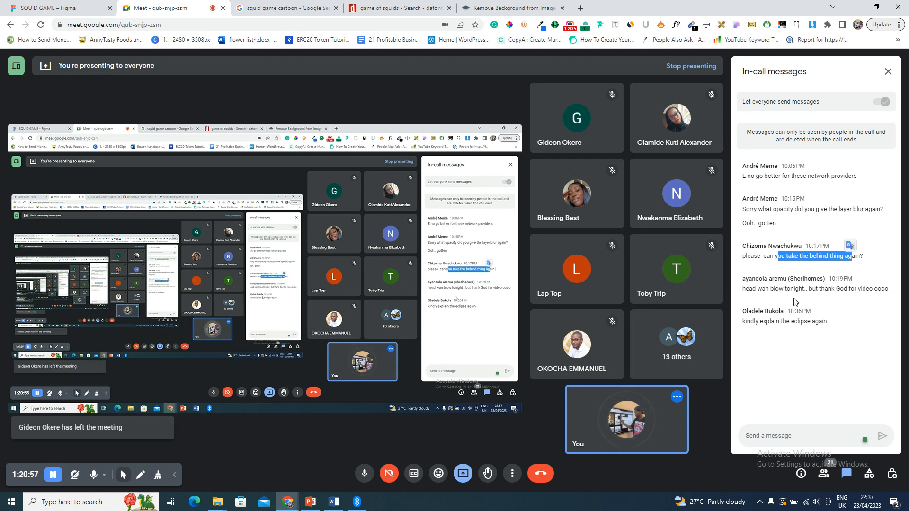
drag(815, 289, 850, 286)
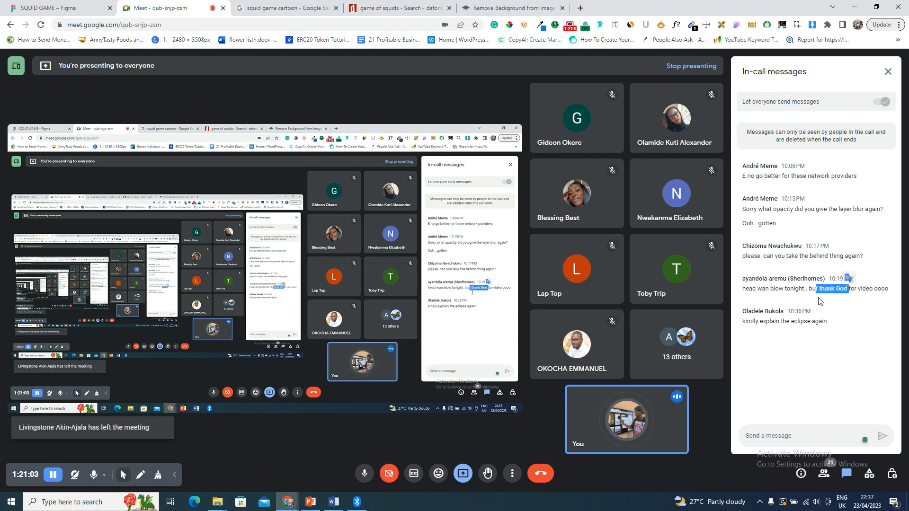
drag(787, 321, 813, 321)
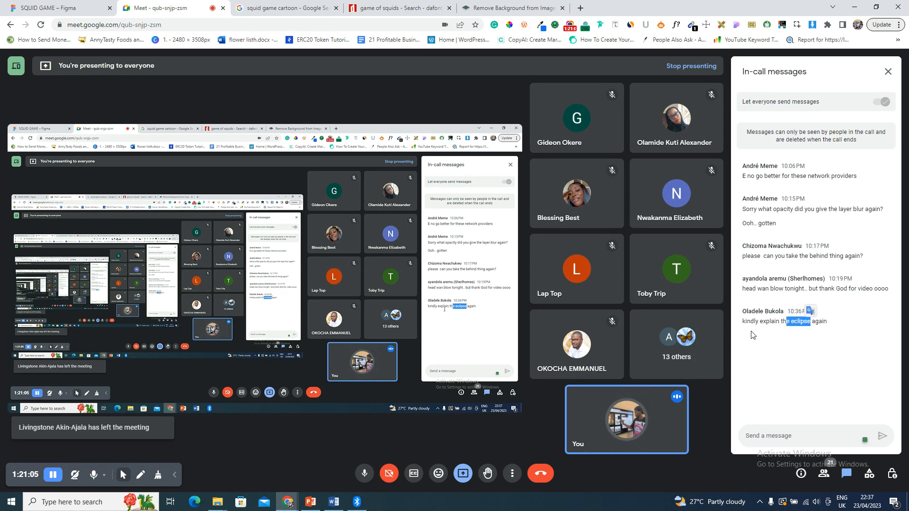
click(786, 322)
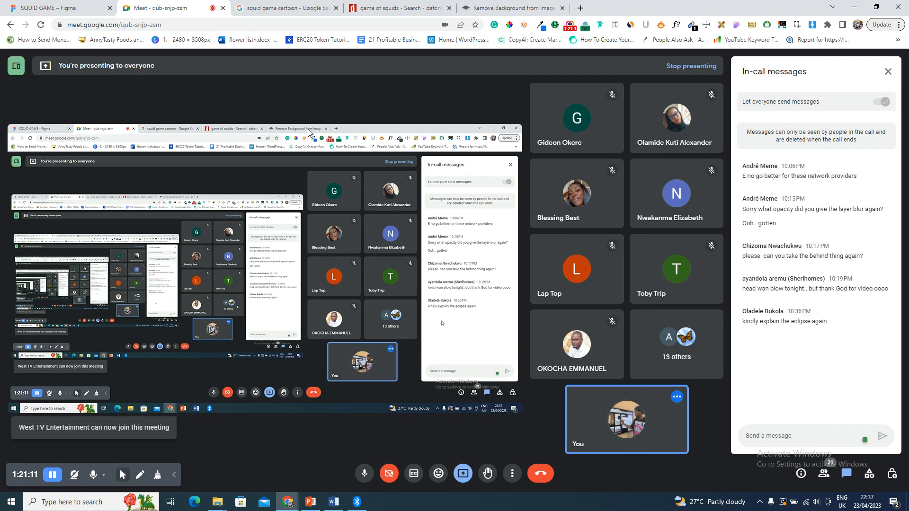
click(22, 6)
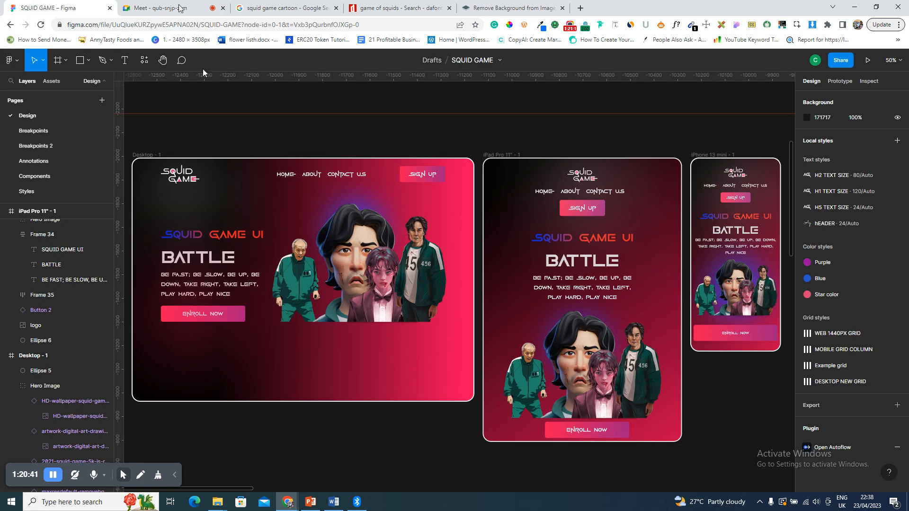
click(161, 7)
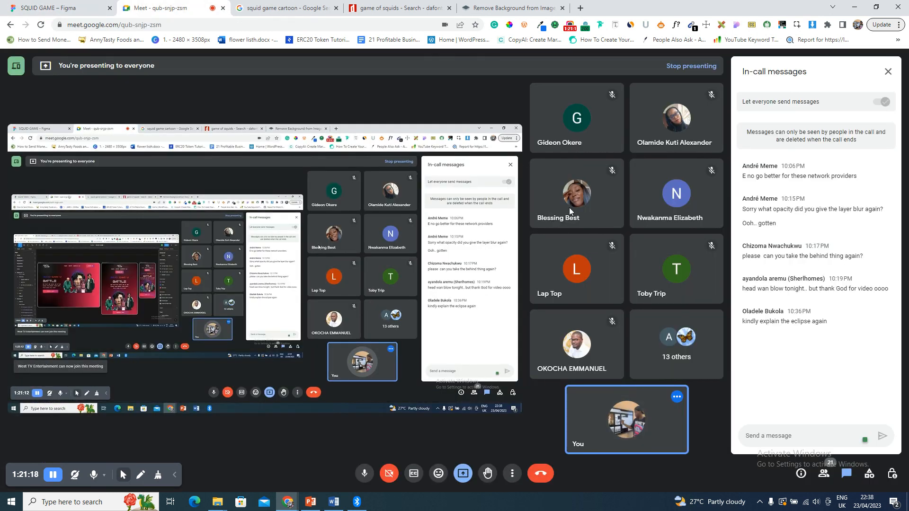
- Switch back to the SQUID GAME design file in Figma and locate the class notes below the Desktop 1440px frame
mouse_move(601, 246)
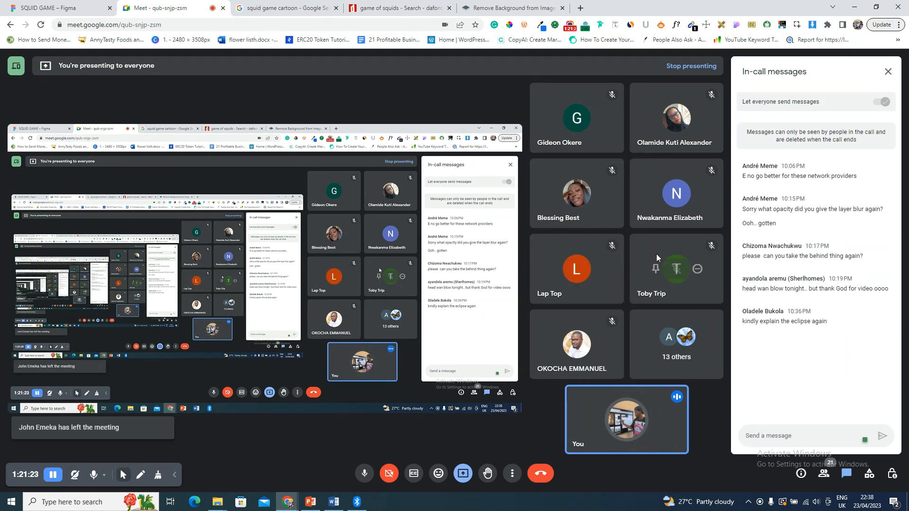
click(36, 6)
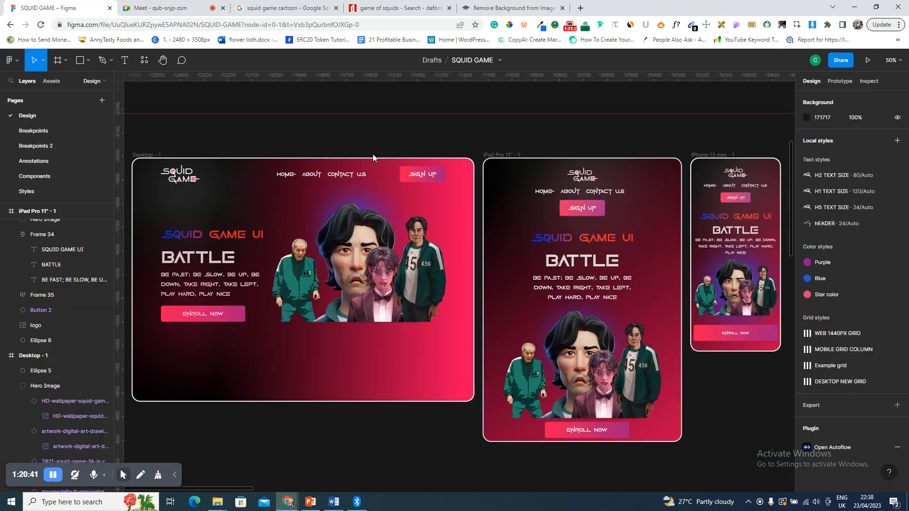
key(shift+1)
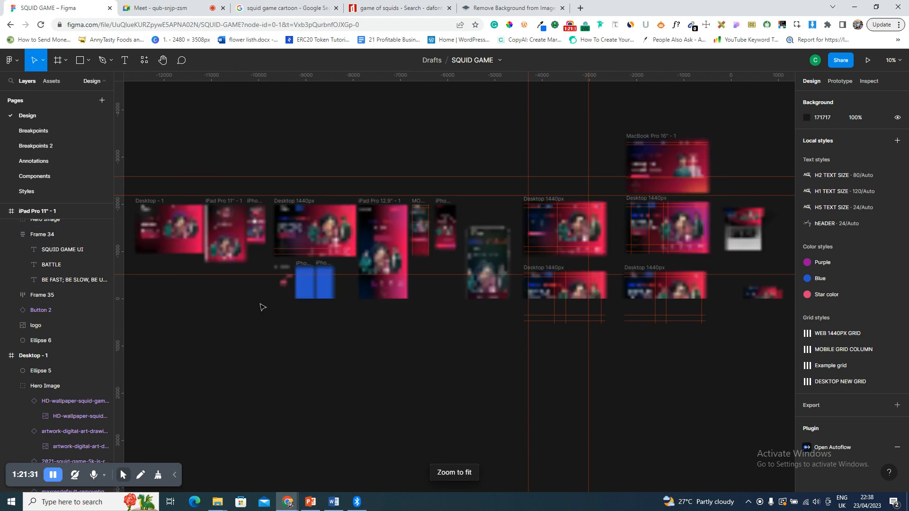
click(282, 269)
key(shift+2)
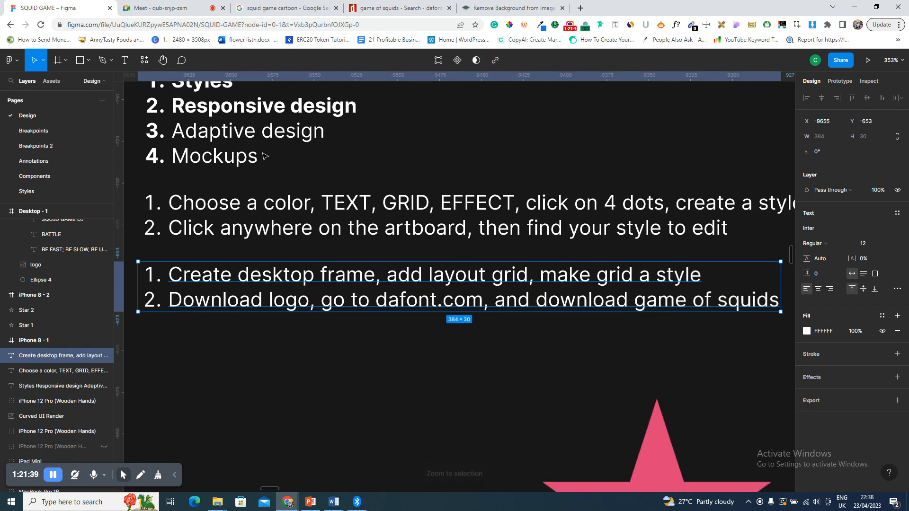
scroll(263, 156, up, 5)
scroll(252, 266, down, 3)
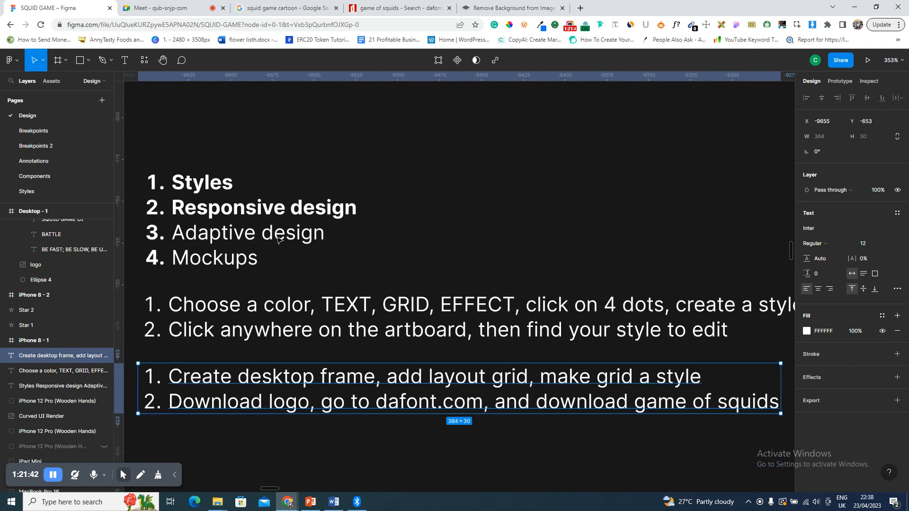
- Point out the Adaptive design and Mockups items in the numbered topics list and review the notes beneath it
click(214, 236)
double_click(214, 234)
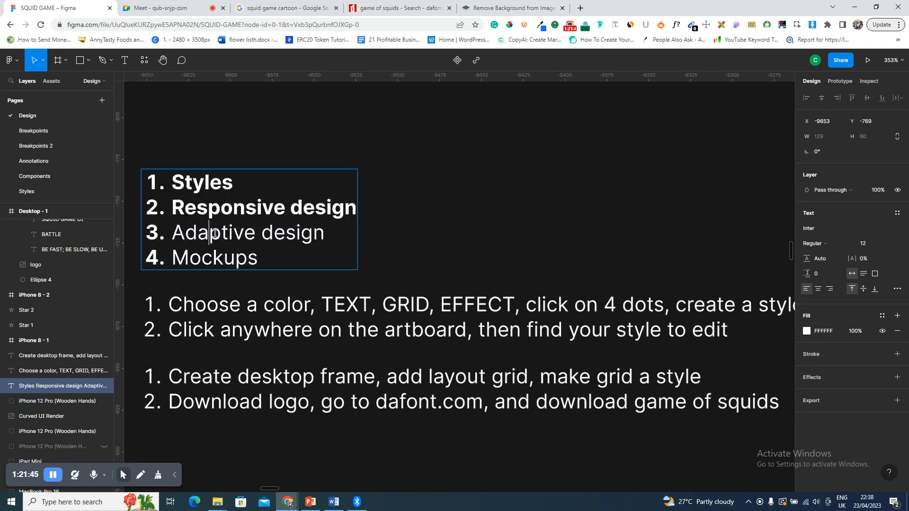
double_click(215, 234)
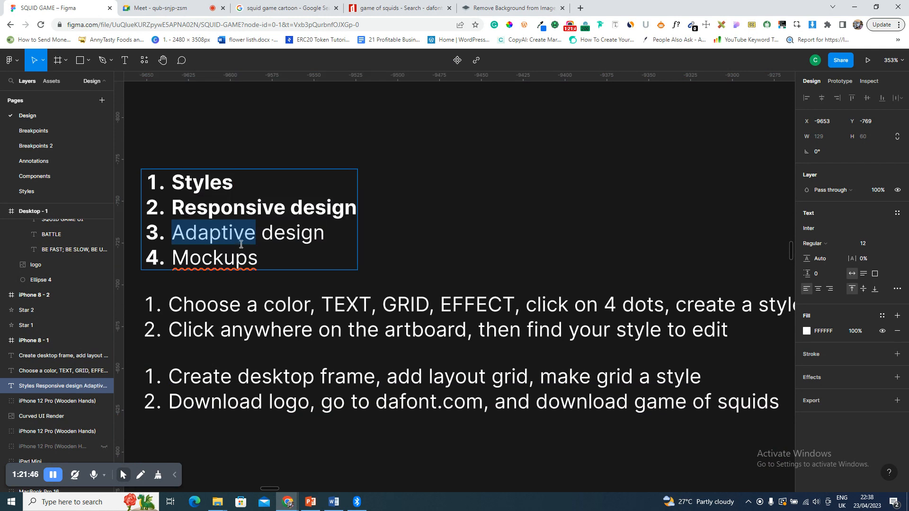
drag(174, 232, 268, 252)
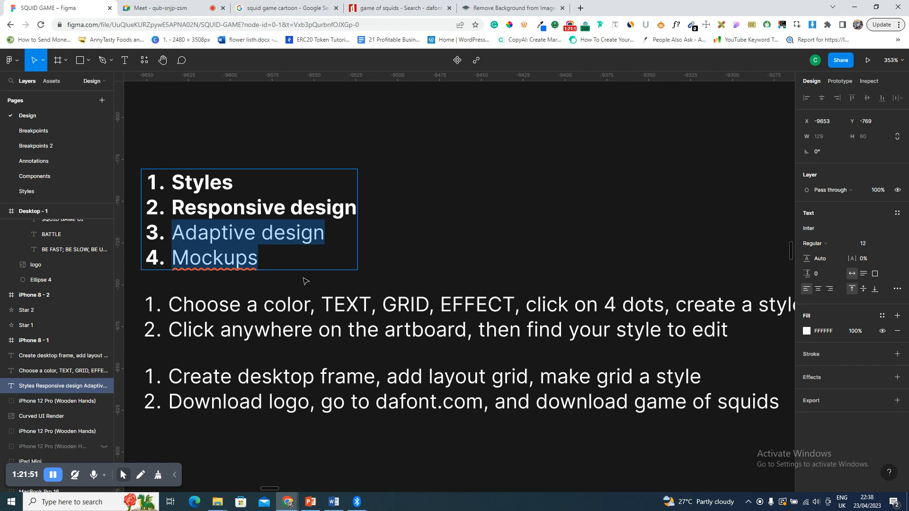
key(Escape)
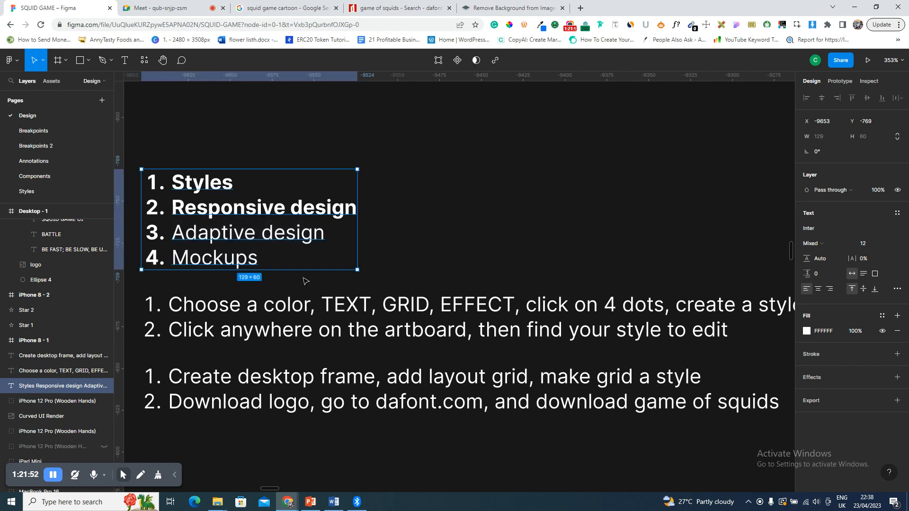
key(minus)
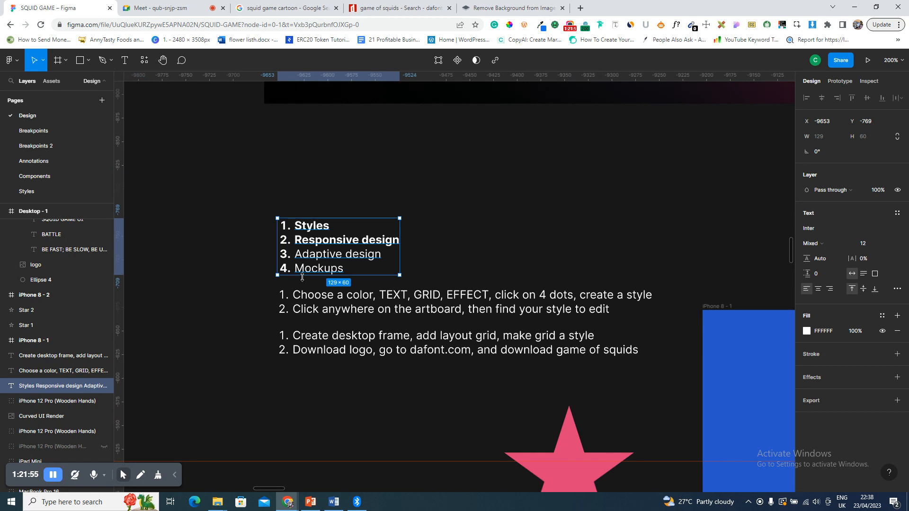
scroll(448, 343, down, 1)
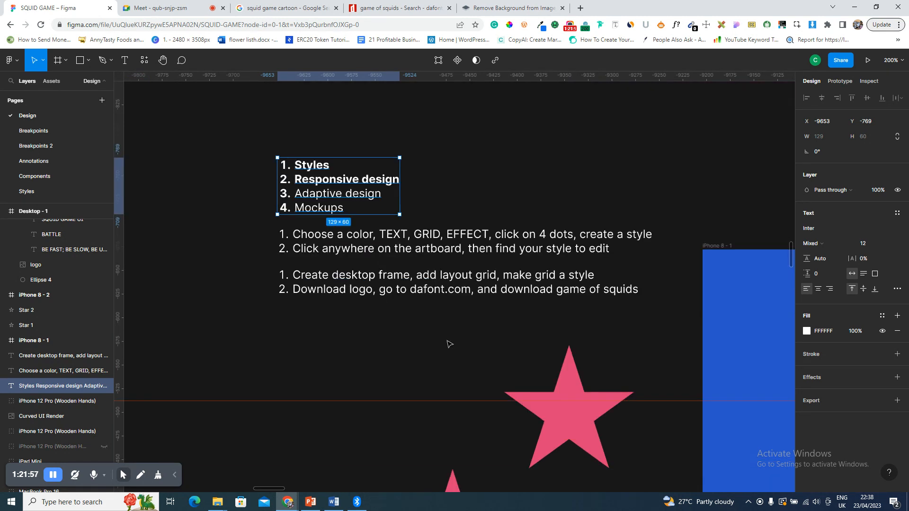
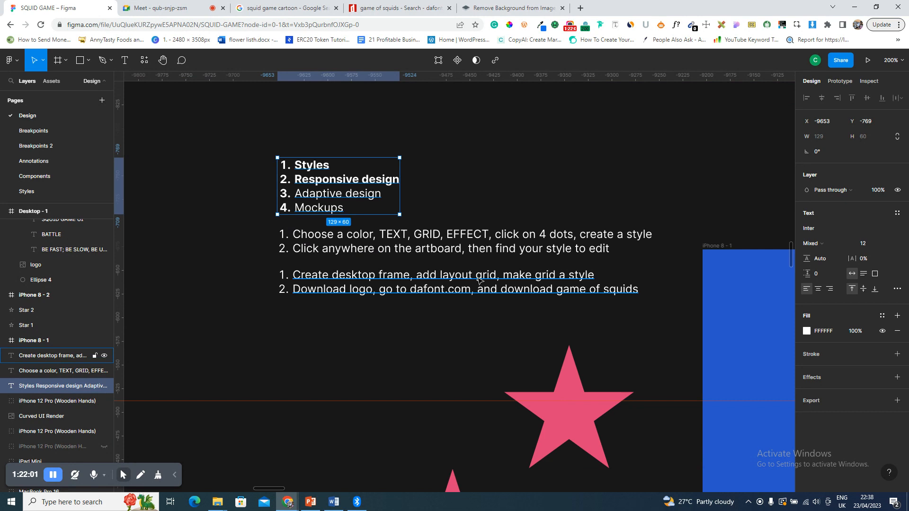
- Duplicate the "Create desktop frame" note directly below itself and replace the copy's text with "Background"
double_click(480, 280)
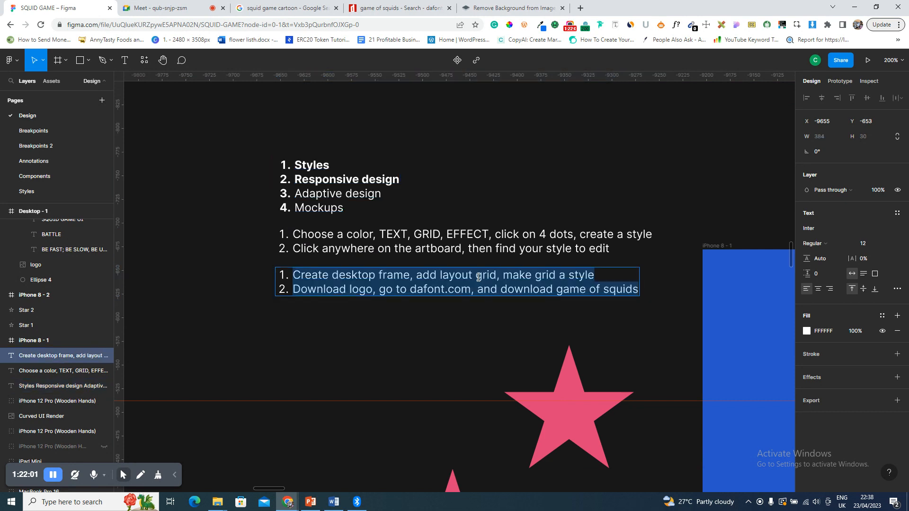
click(616, 291)
key(Escape)
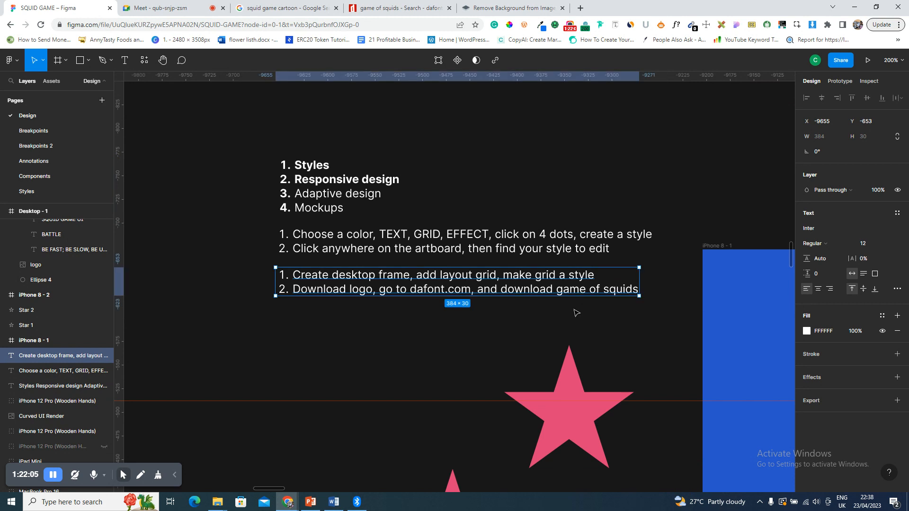
drag(474, 320, 471, 330)
triple_click(471, 328)
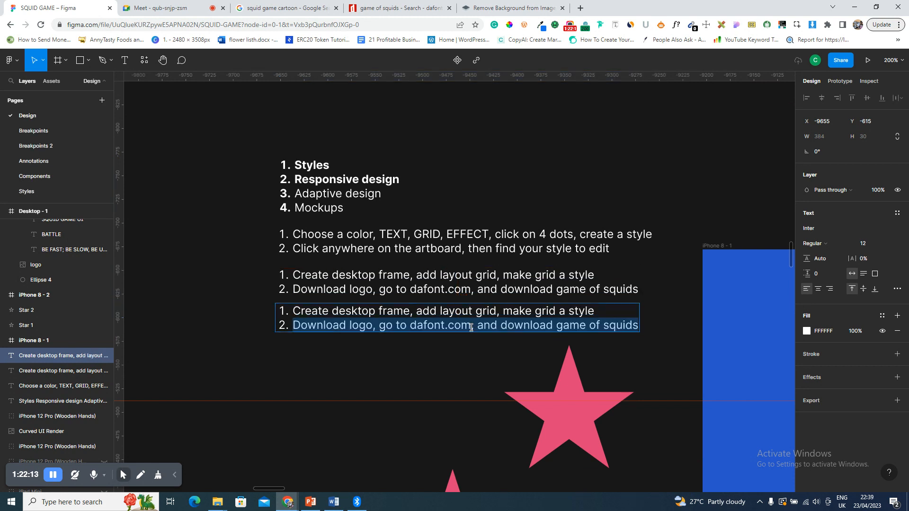
key(ctrl+a)
text(B)
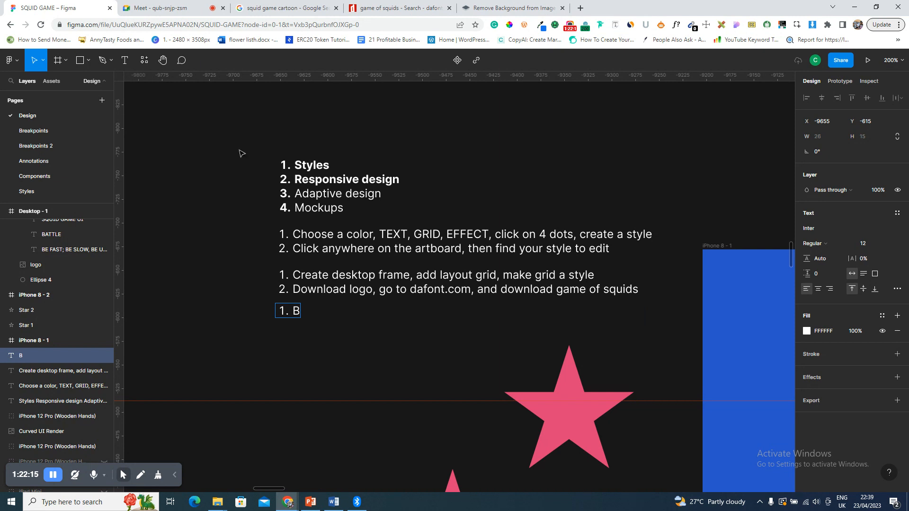
- Check the Google Meet messages, return to Figma and extend the new note with "color: Linear" and an empty pair of parentheses
click(191, 5)
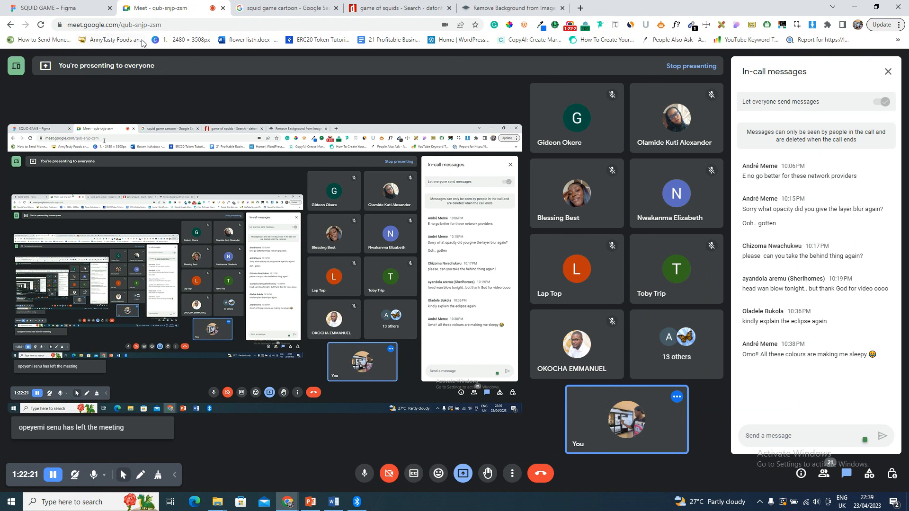
click(23, 4)
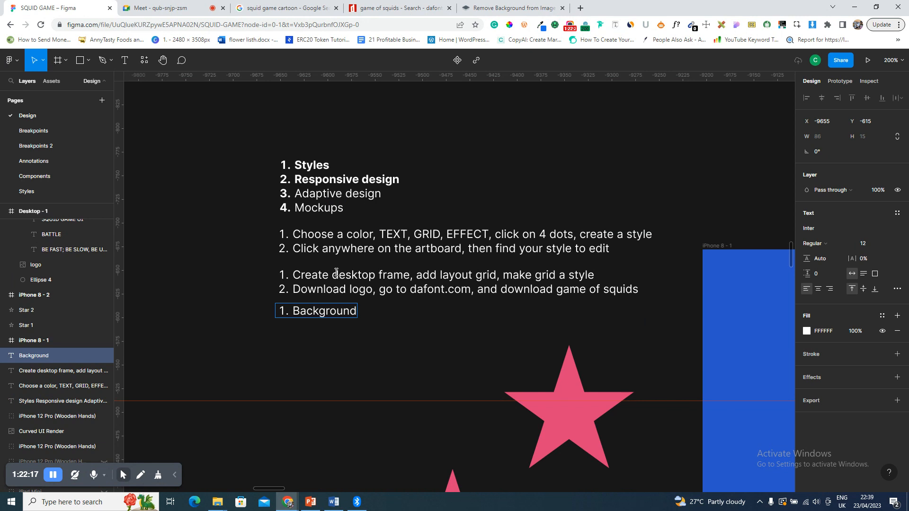
text(color: Linear)
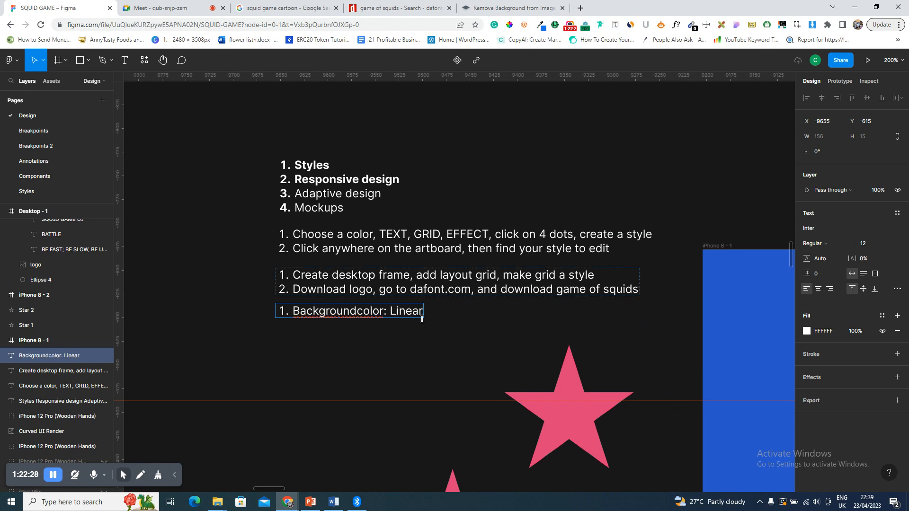
text(  ())
key(Left)
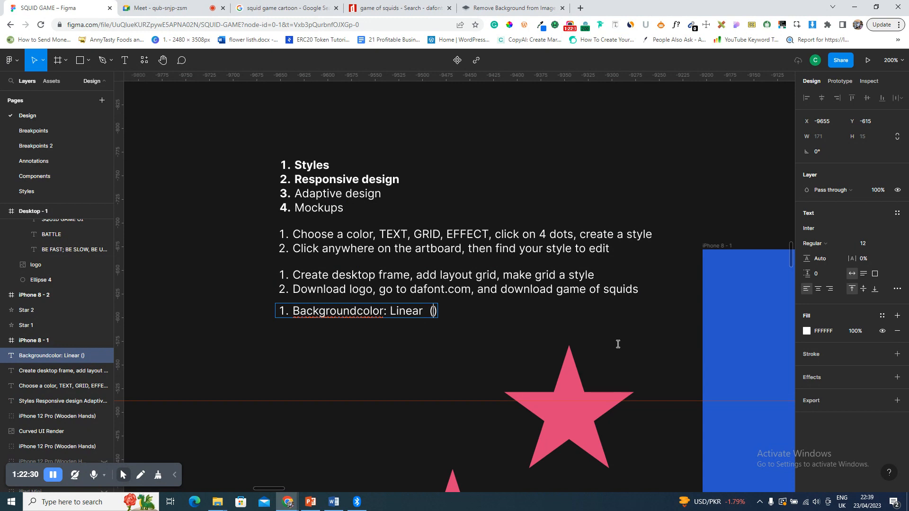
key(Escape)
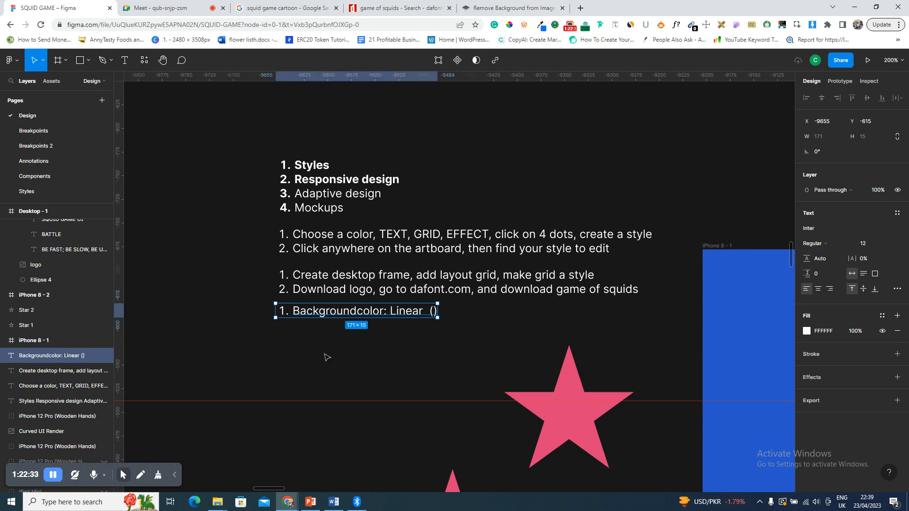
key(Escape)
- Copy the pink stop's hex code from the iPad Pro 11" frame's linear fill and check the black stop's code
key(shift+1)
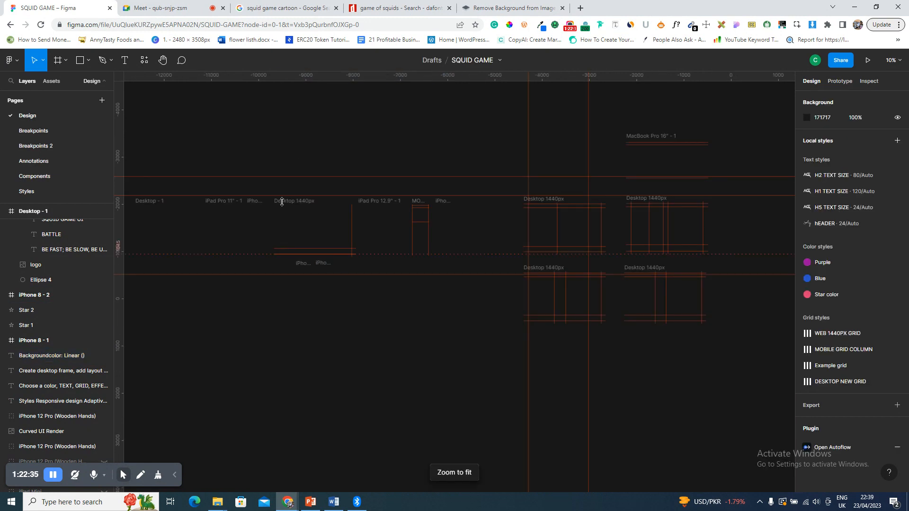
click(213, 204)
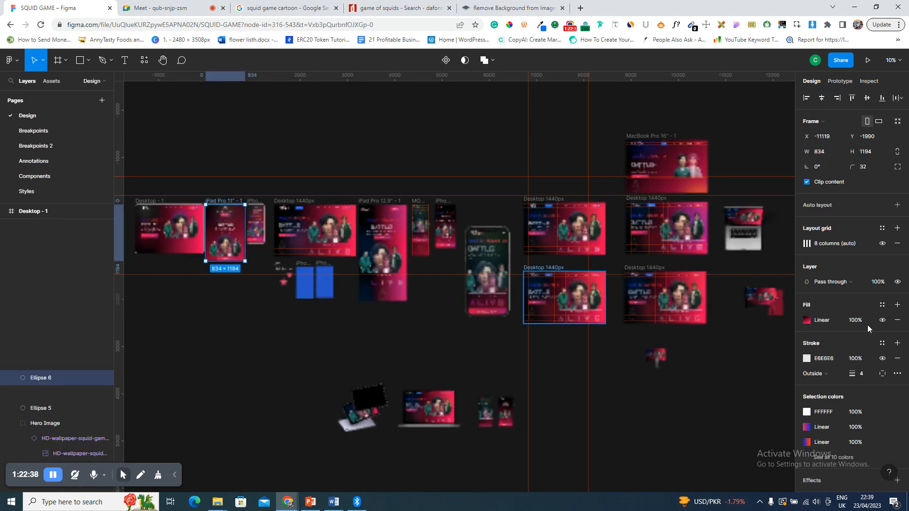
click(807, 321)
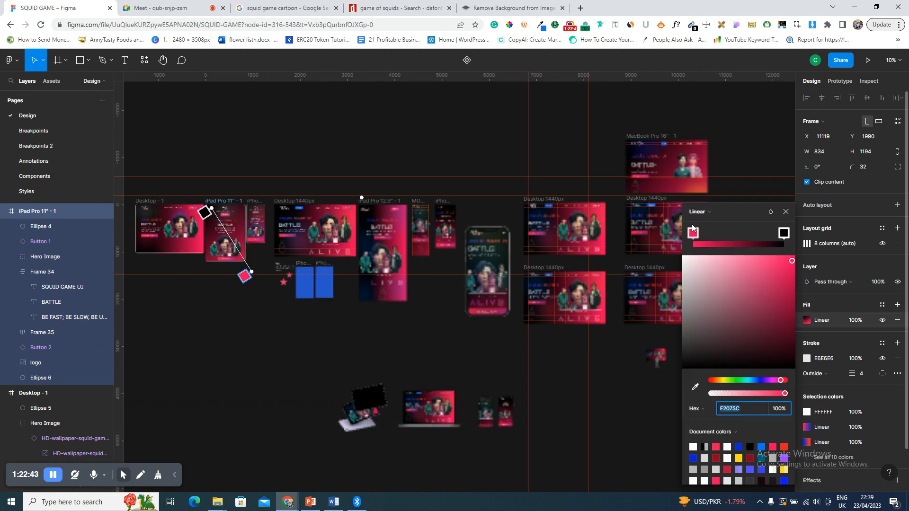
click(742, 411)
key(ctrl+c)
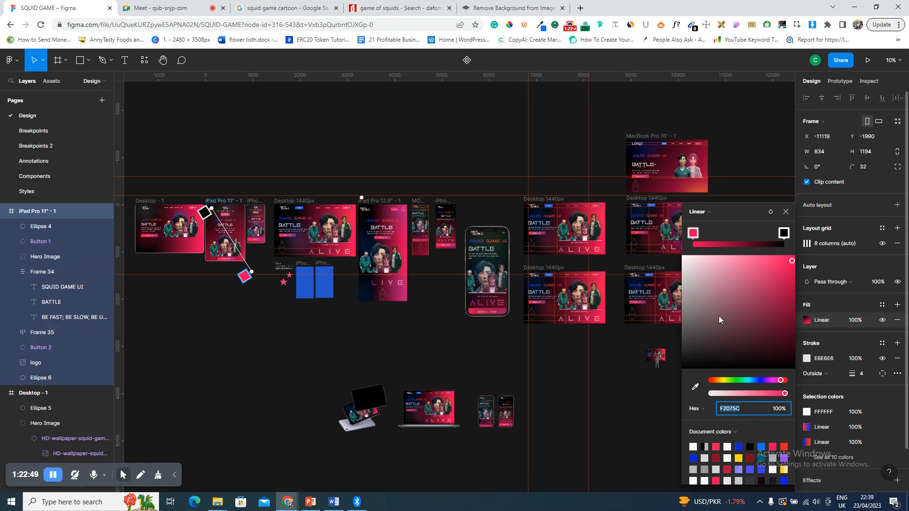
click(787, 235)
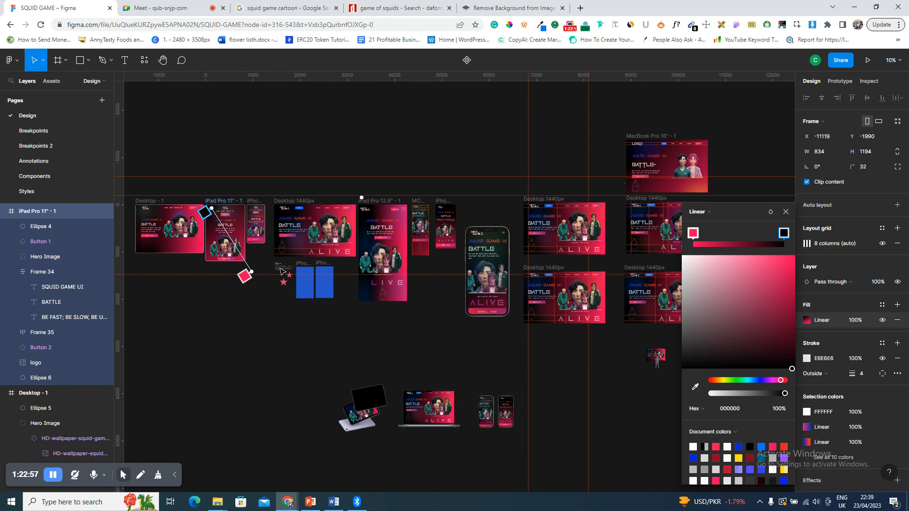
key(Escape)
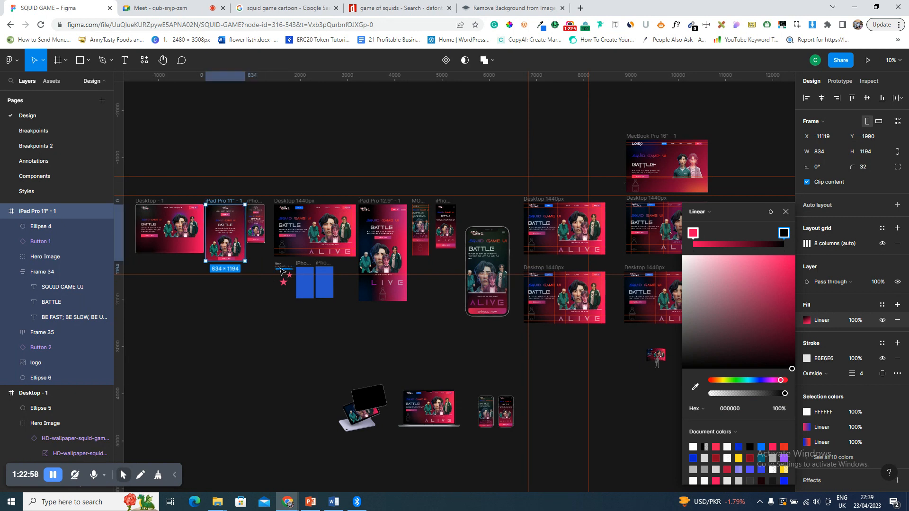
- Fill the parentheses in the background colour note with "F2075C and 000000"
click(281, 269)
key(shift+2)
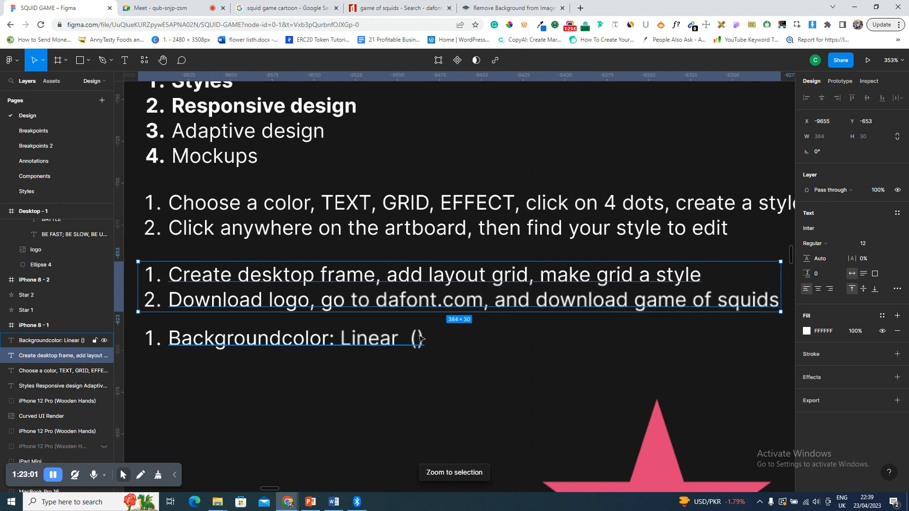
double_click(419, 338)
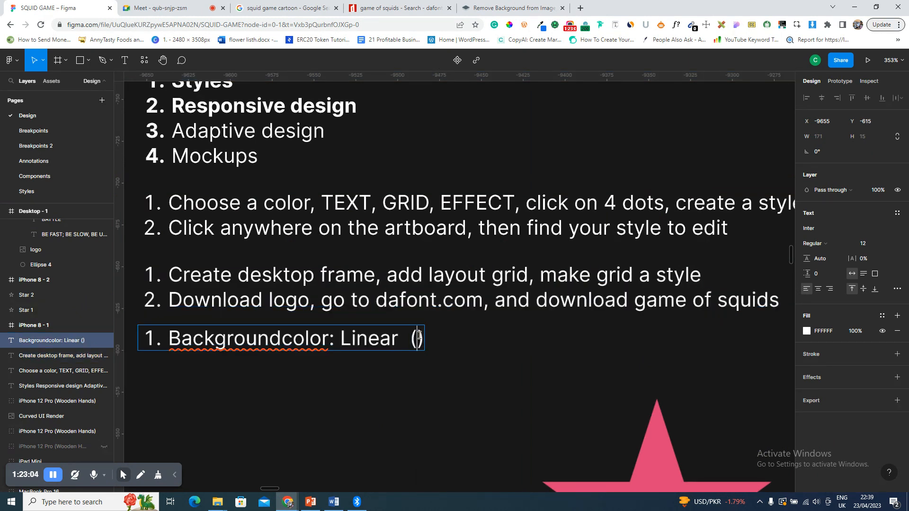
key(ctrl+v)
text(and )
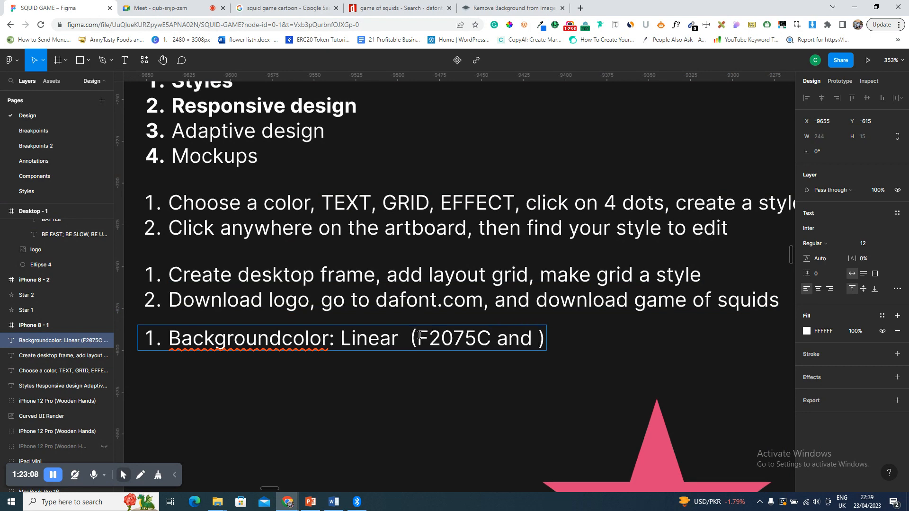
text(00000)
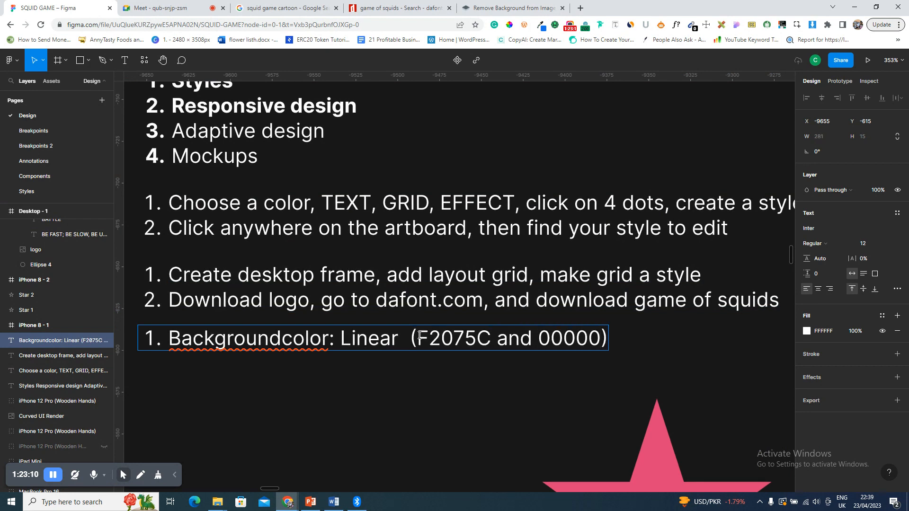
text(0)
- Separate "Background" and "color" with a space in the note and insert "(not solid)" after "Linear"
click(282, 336)
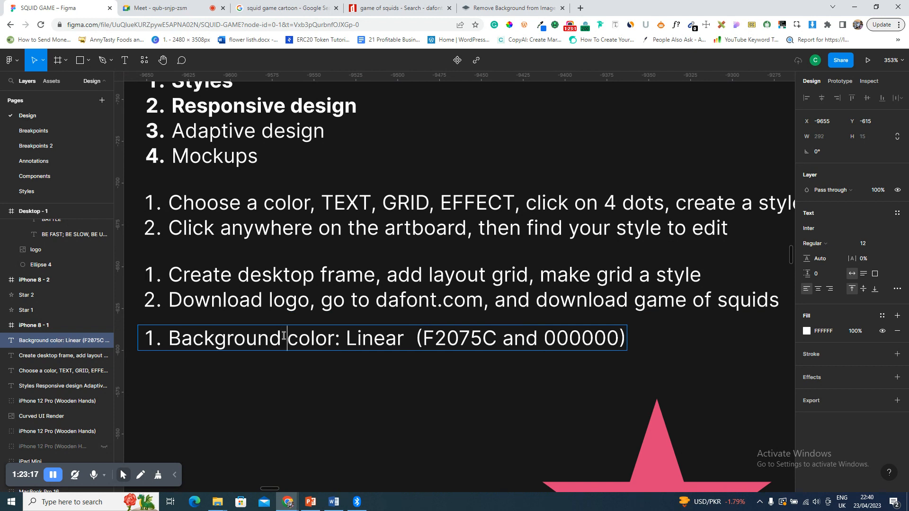
click(405, 341)
text(())
key(Left)
text(not ol)
key(BackSpace)
key(BackSpace)
text(solid)
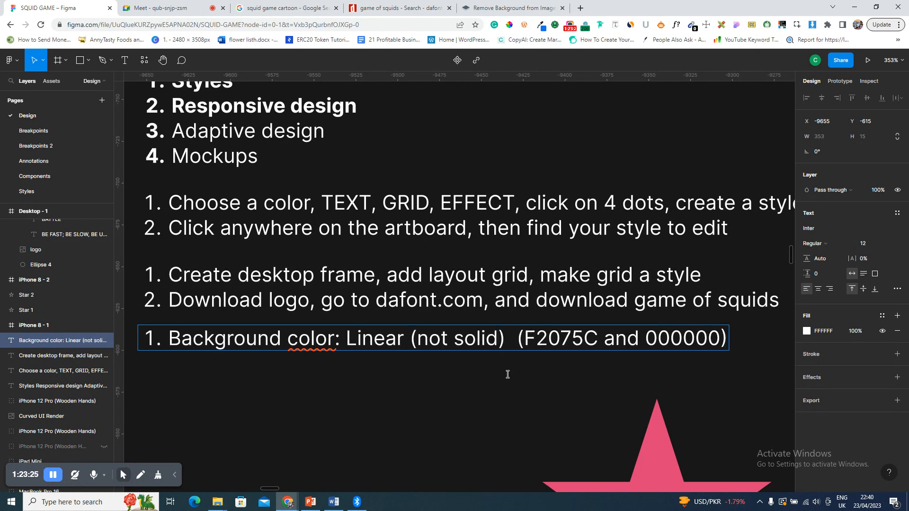
- Colour "(F2075C and 000000)" in the background note blue with 0177FF and add an empty second list item
drag(518, 339, 709, 347)
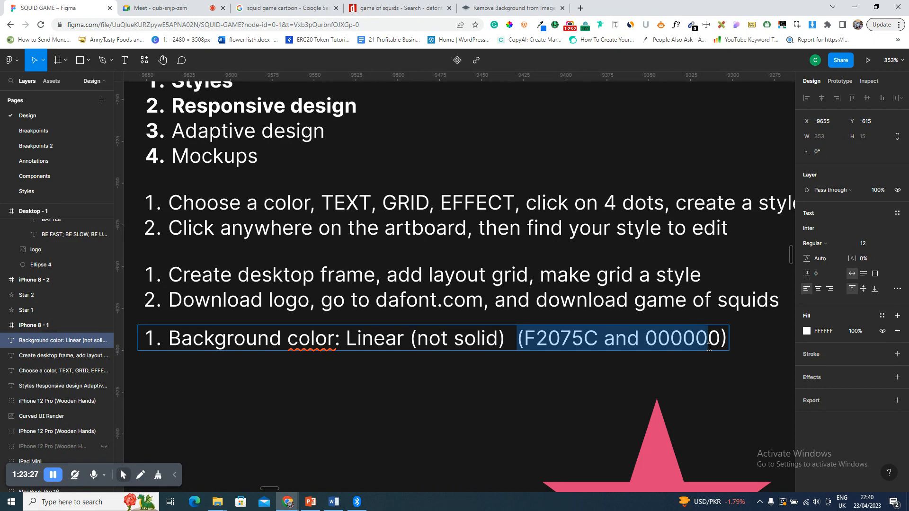
click(807, 332)
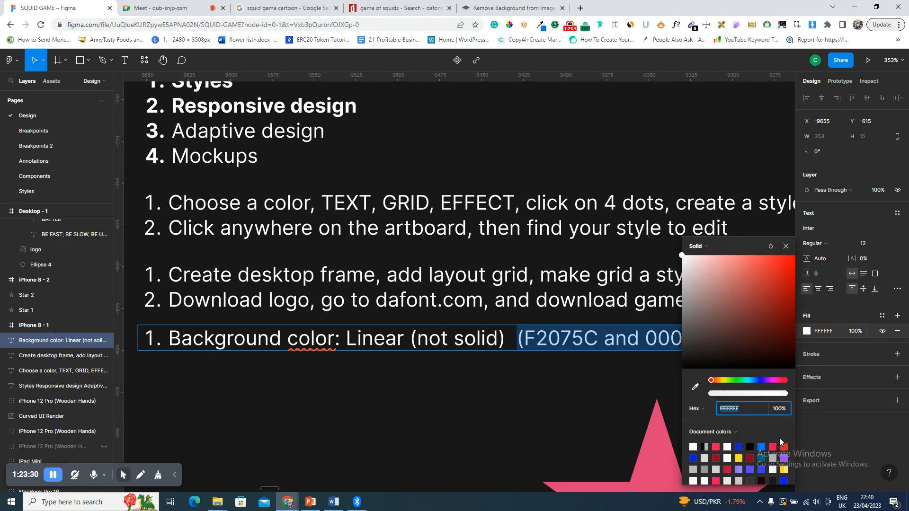
click(786, 247)
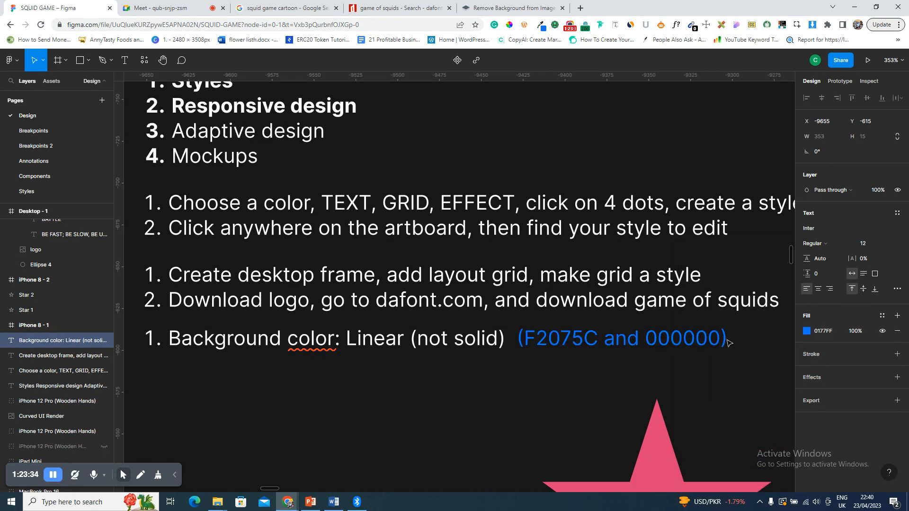
key(Return)
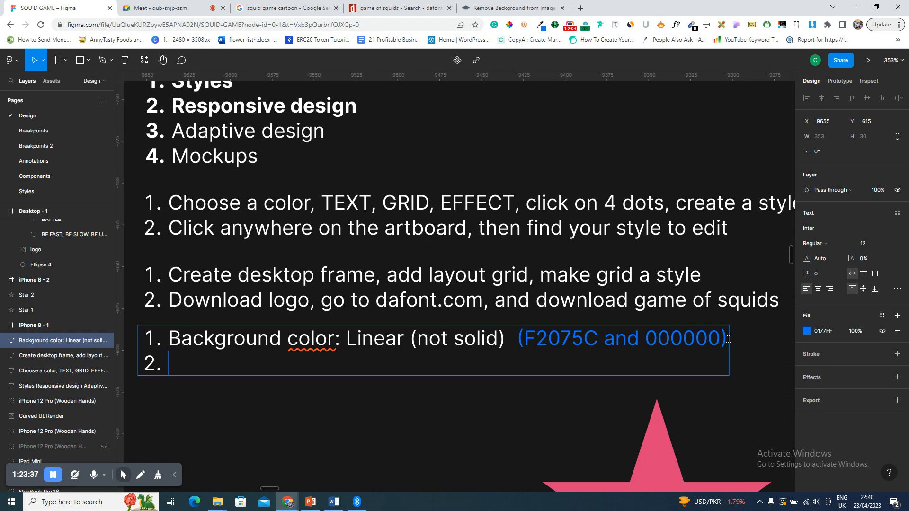
key(Escape)
- Remove the second linear fill from the "SQUID GAME UI" title in the iPad Pro 11" frame
key(shift+1)
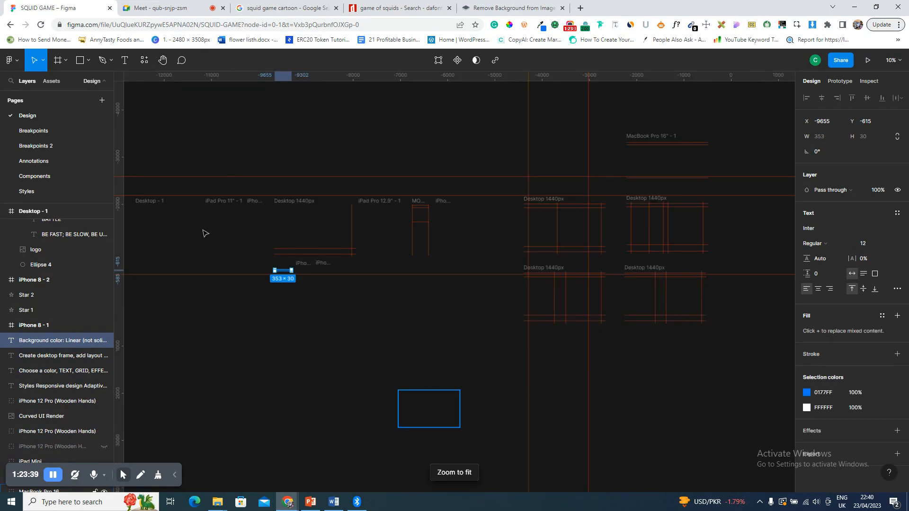
click(215, 202)
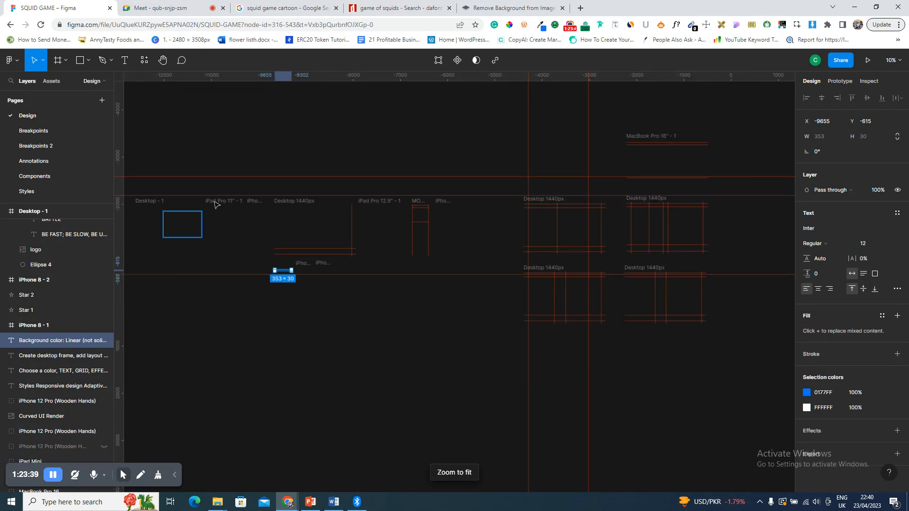
key(shift+2)
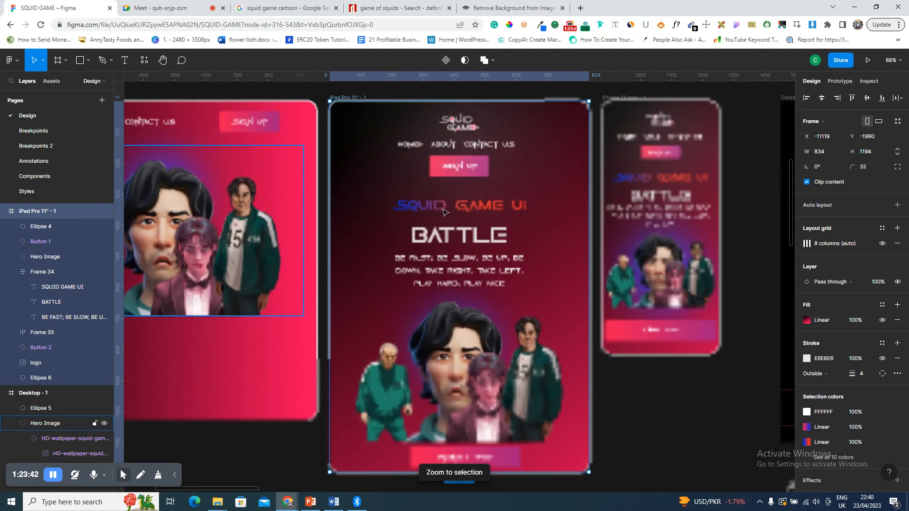
ctrl+click(445, 211)
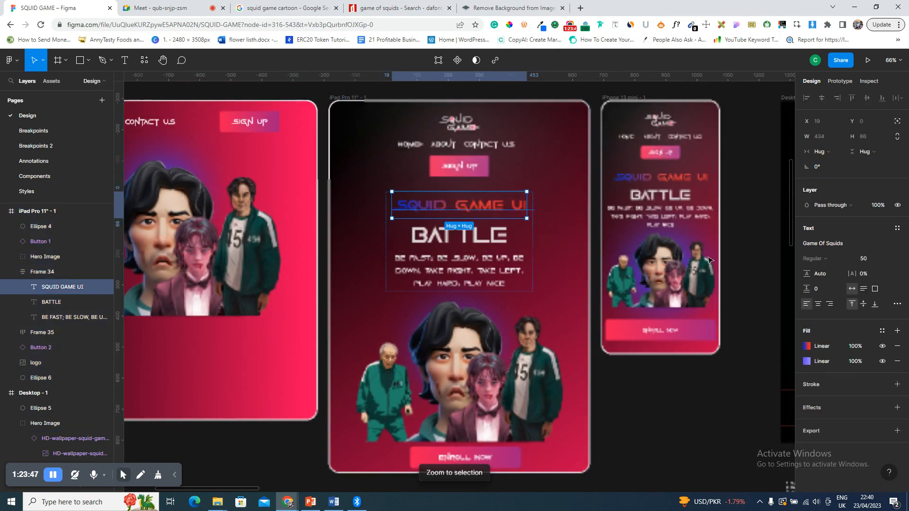
click(897, 361)
- Look up the hex codes of the blue and red stops in the title's remaining linear fill
click(804, 346)
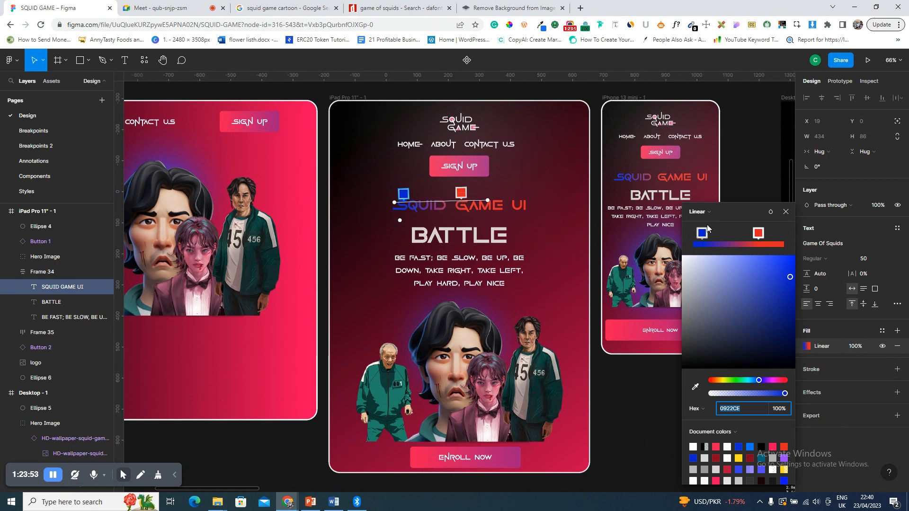
click(703, 231)
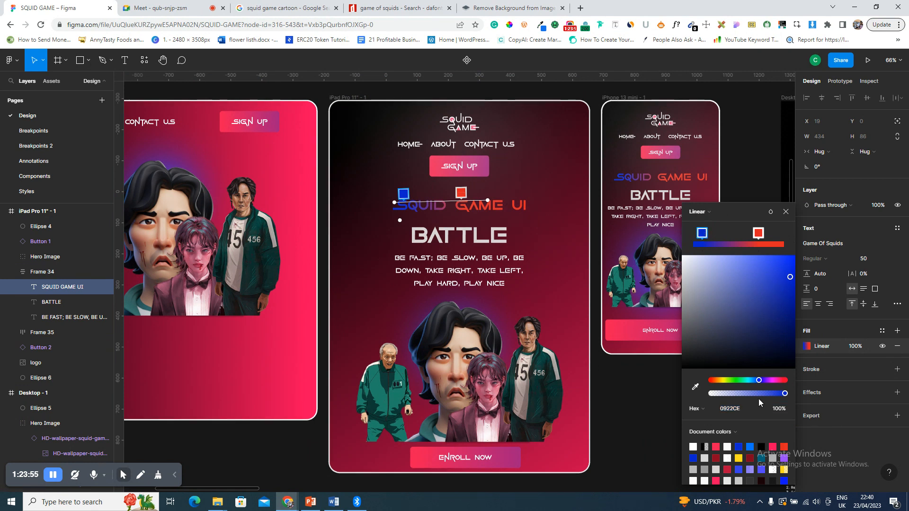
click(745, 408)
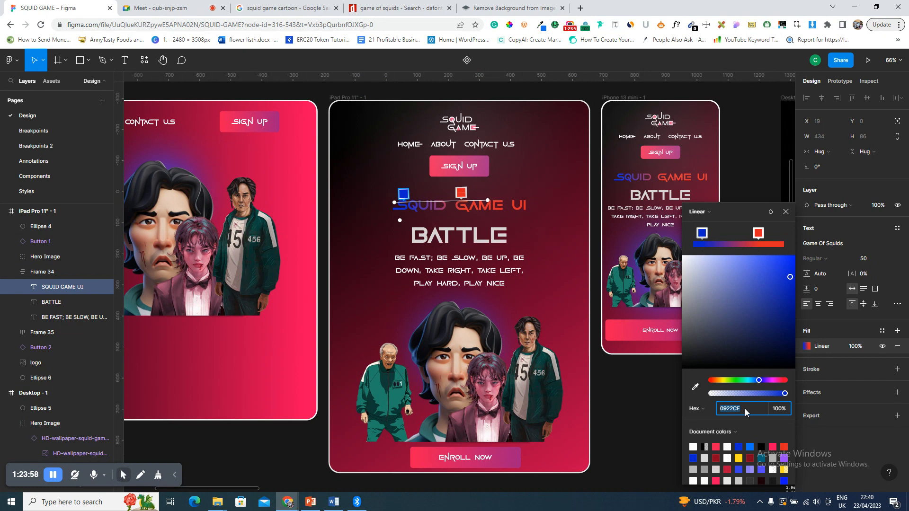
click(758, 233)
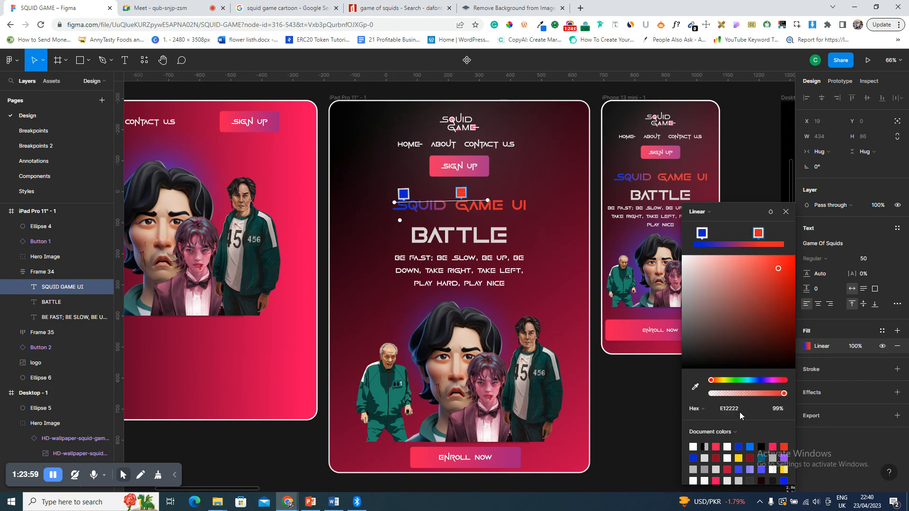
click(786, 214)
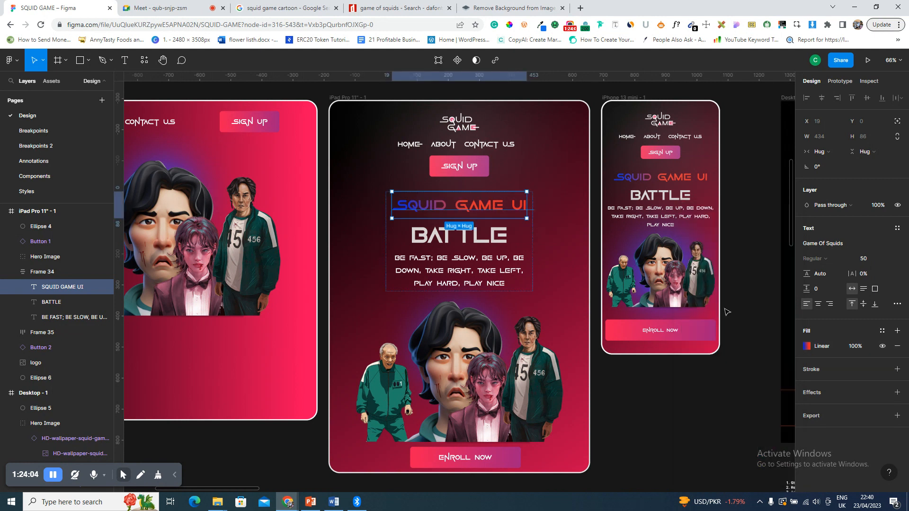
- Return to the background colour note and fill its second item with "TEXT COLOR(0922CE and e12222)"
key(shift+1)
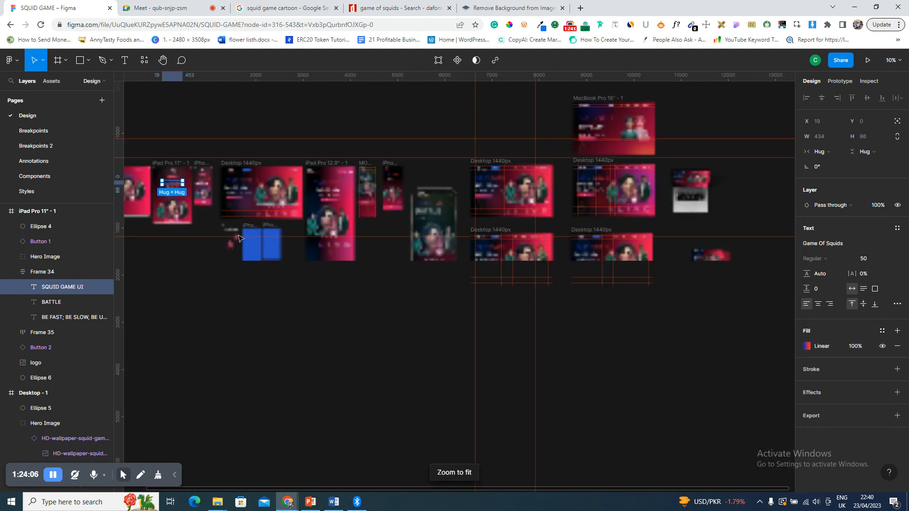
click(231, 235)
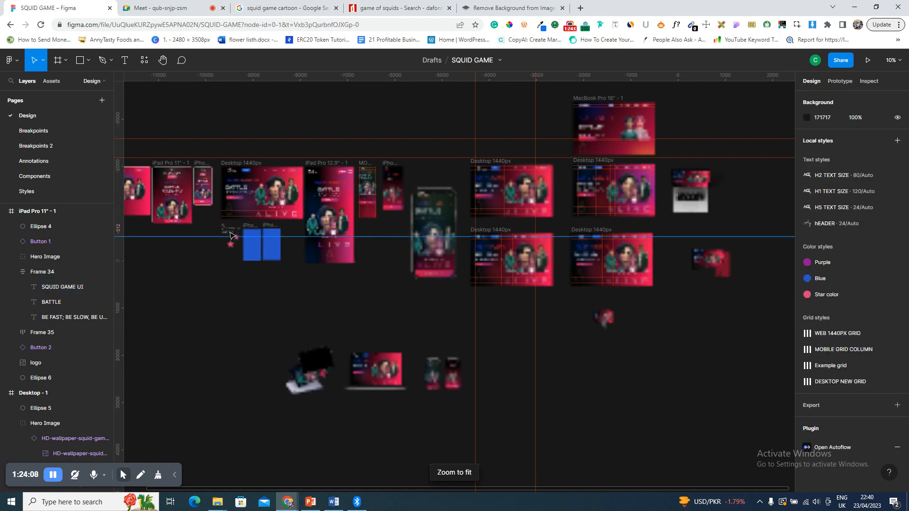
click(230, 235)
key(shift+2)
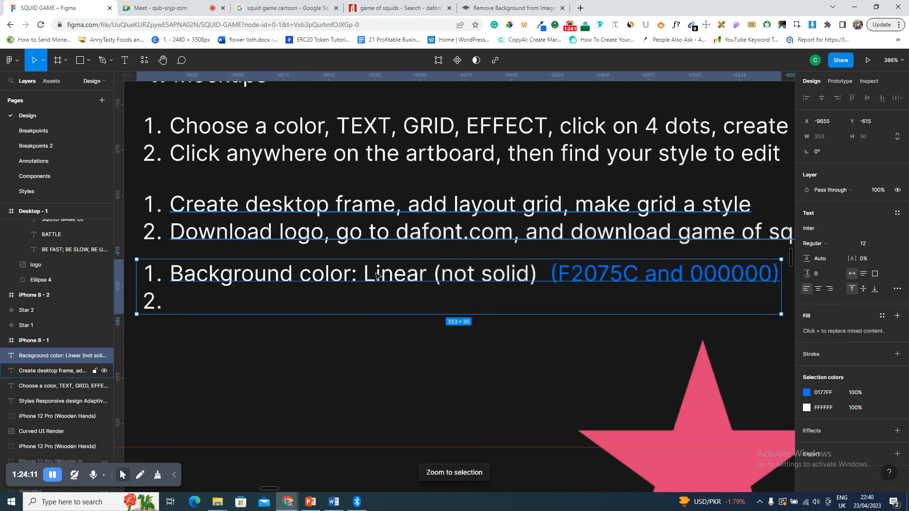
double_click(247, 290)
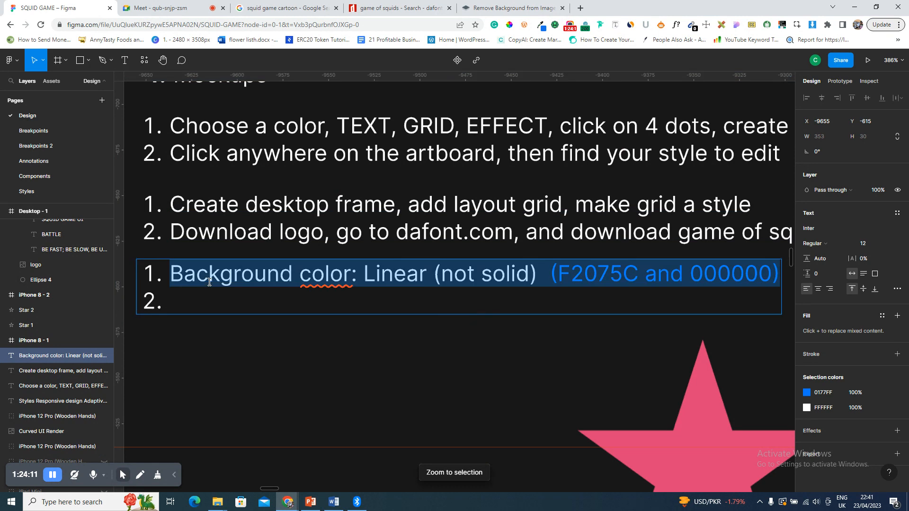
double_click(209, 283)
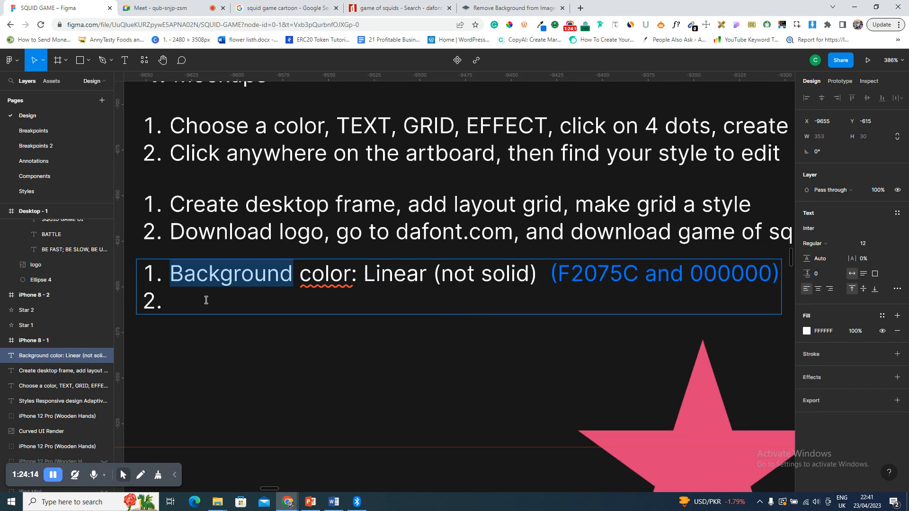
click(206, 300)
text(Test do)
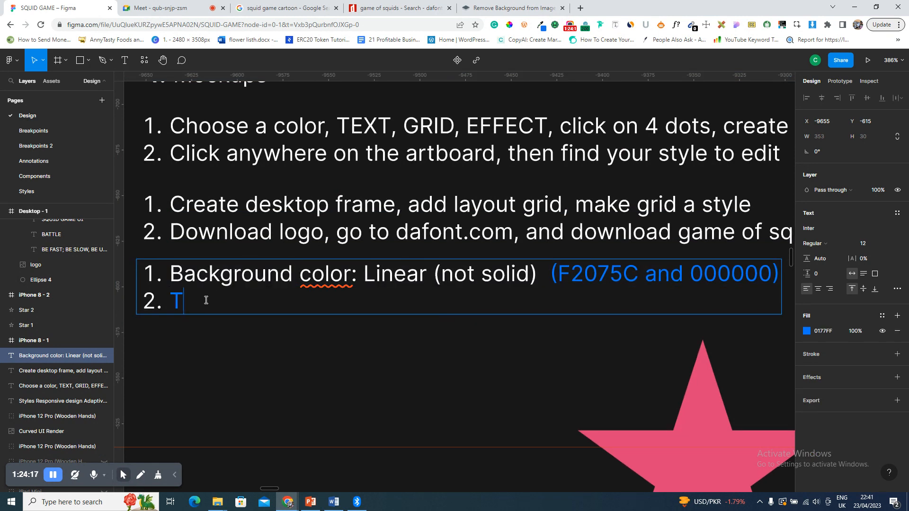
key(BackSpace)
key(BackSpace)
key(BackSpace)
key(BackSpace)
key(BackSpace)
key(BackSpace)
text(EXT COL)
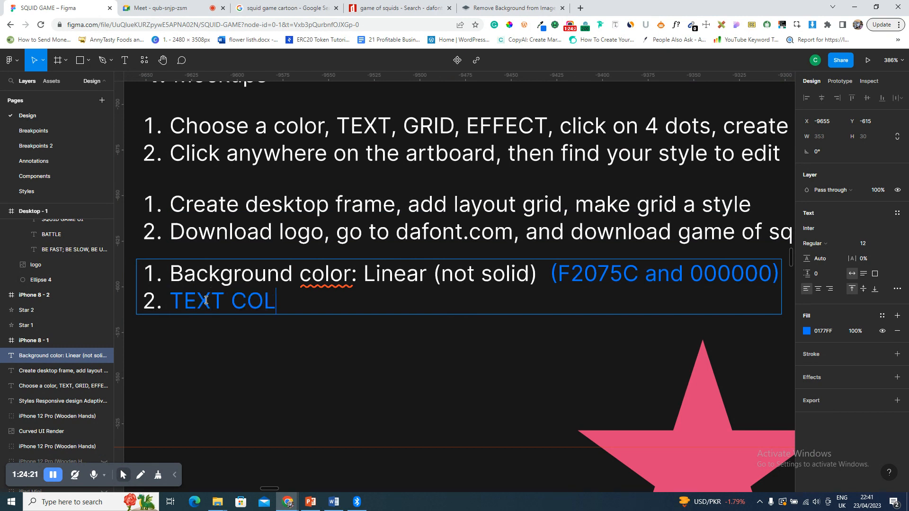
text(OR(0922CE) and e1)
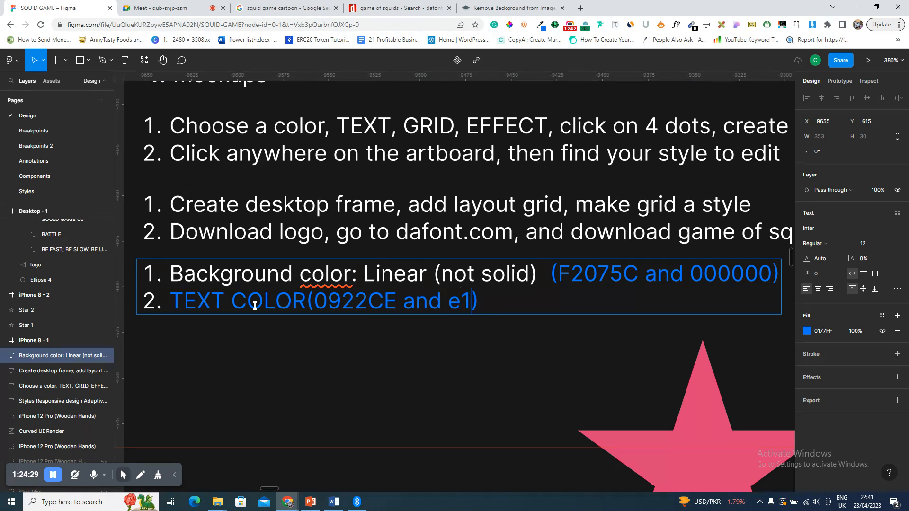
key(BackSpace)
text(12222)
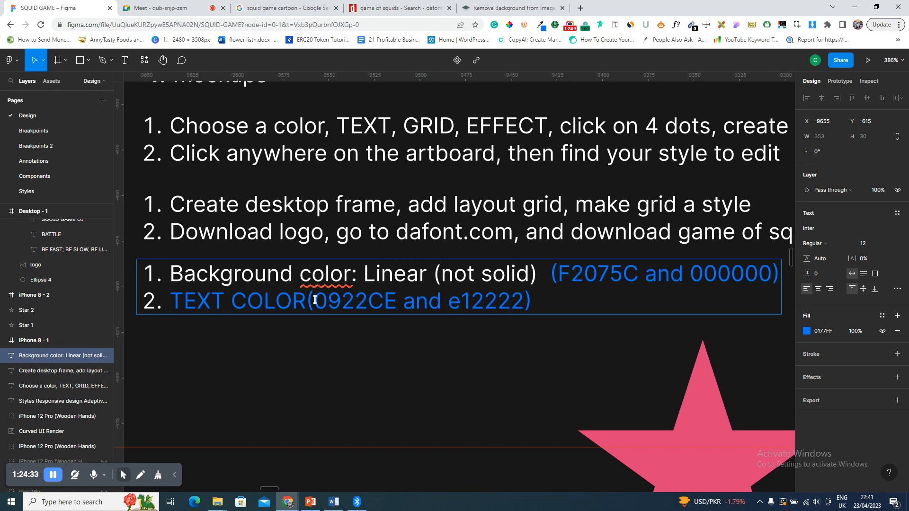
- Recolour the words "TEXT COLOR" in the note's second item white (FFFFFF), leaving the bracketed codes out
drag(532, 303, 187, 305)
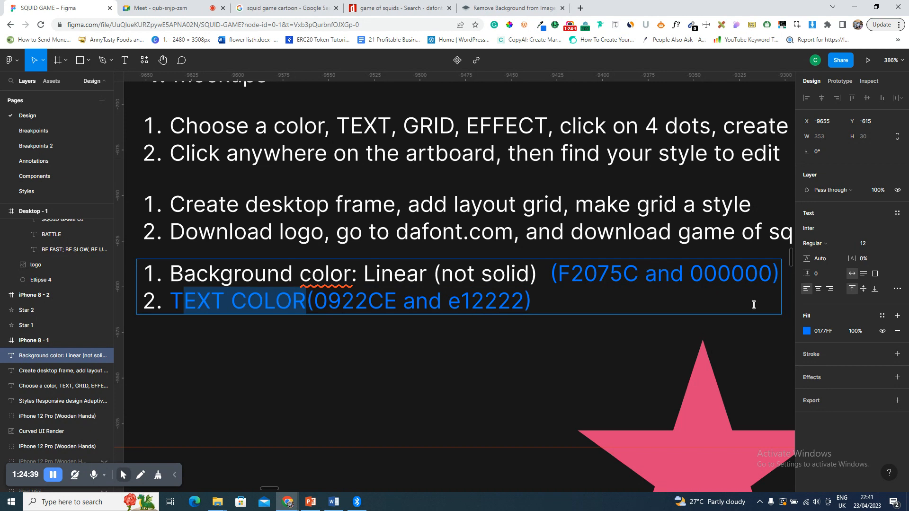
click(290, 296)
drag(307, 302, 169, 303)
click(807, 331)
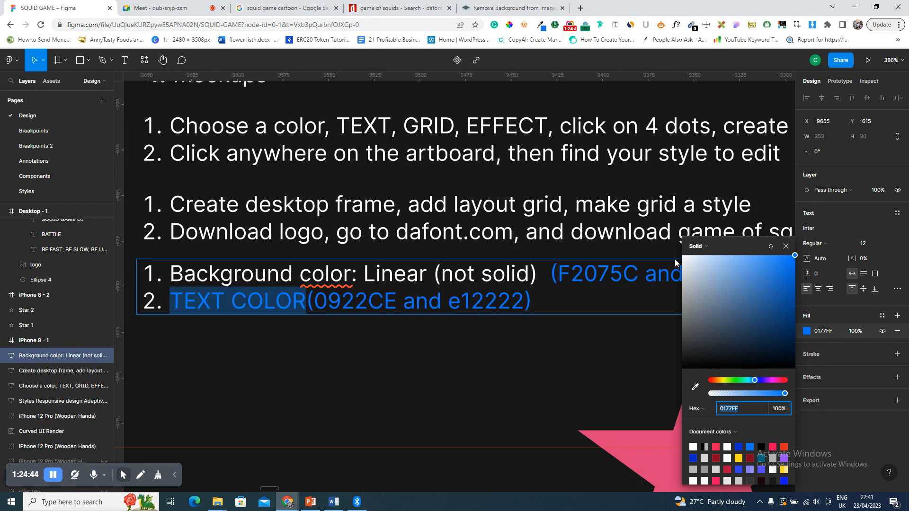
drag(794, 256, 674, 256)
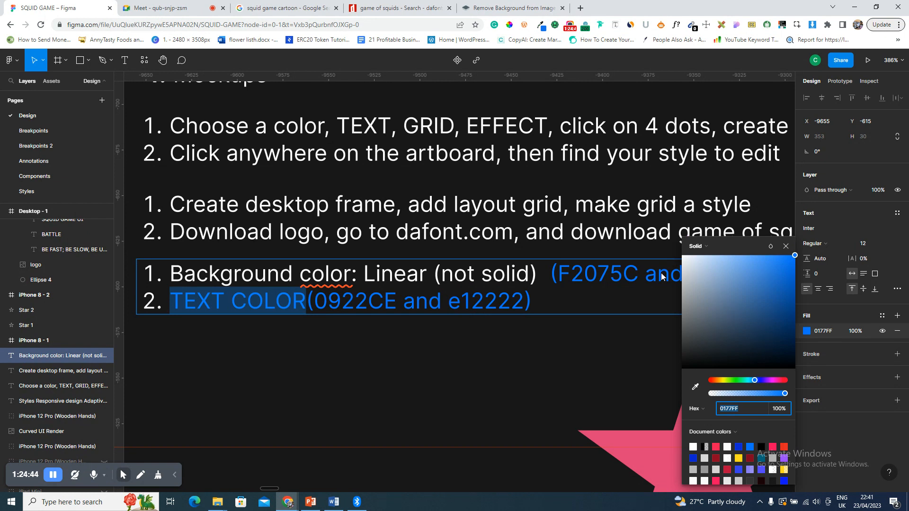
click(510, 358)
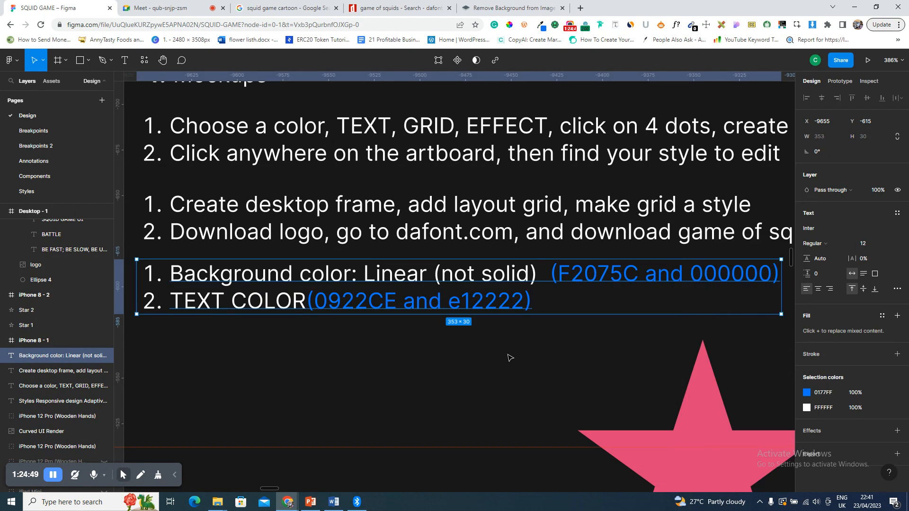
- Go back to the iPad Pro 11" title and recheck the red gradient stop's hex code against the note
key(shift+1)
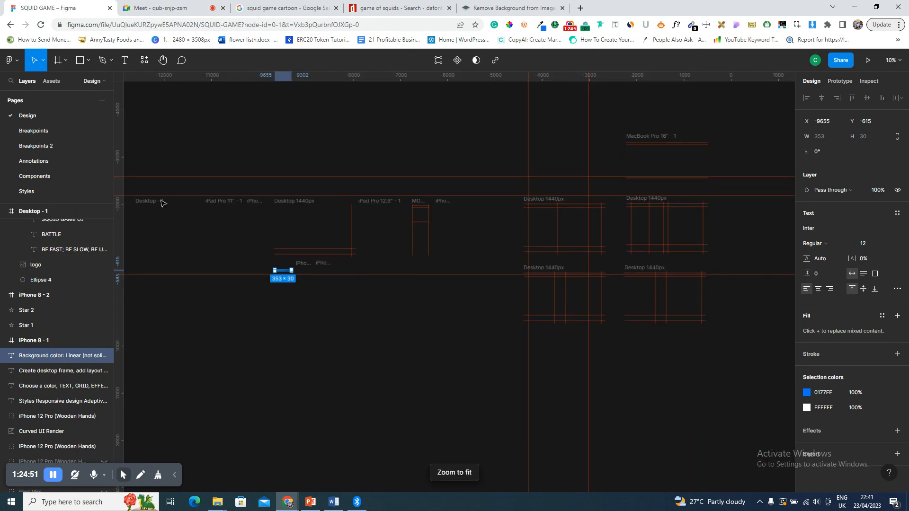
click(225, 204)
key(shift+2)
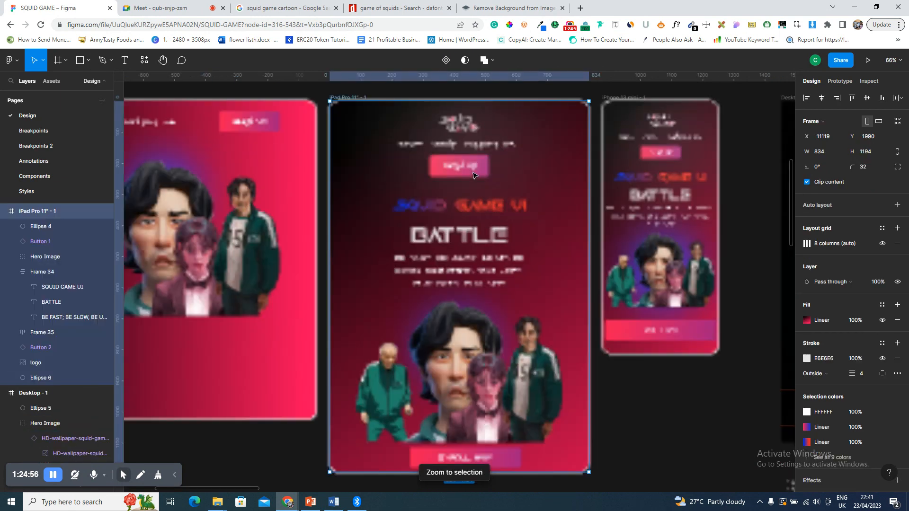
double_click(482, 215)
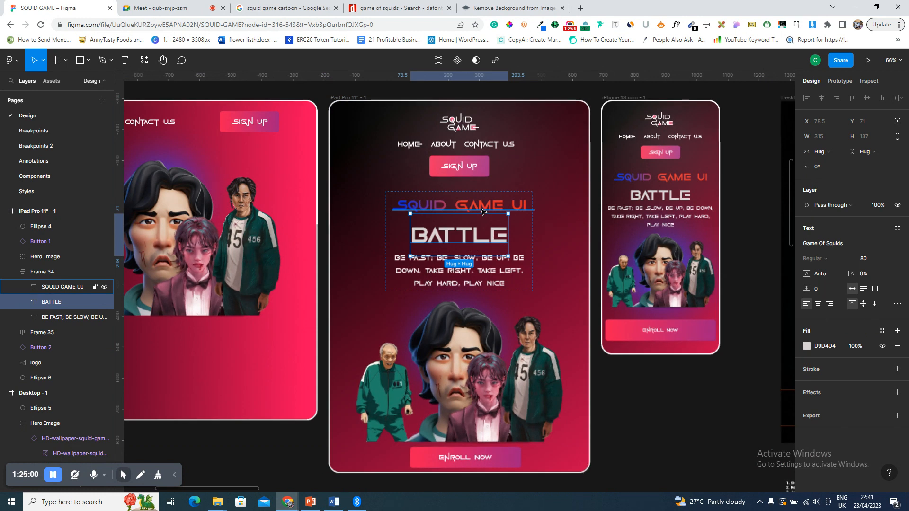
click(482, 211)
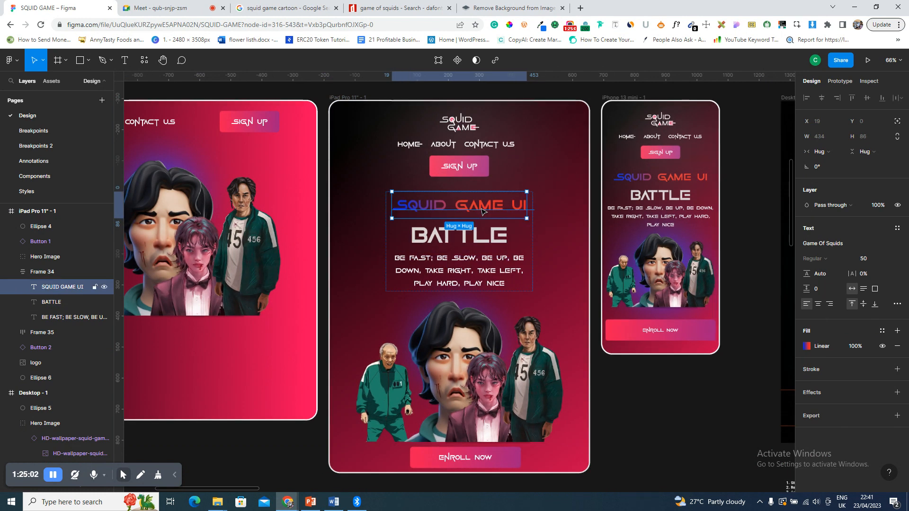
click(808, 349)
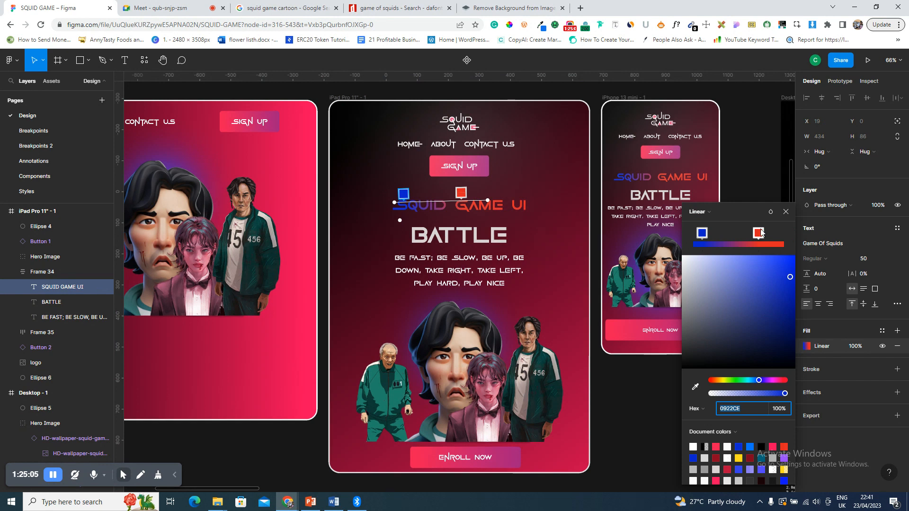
click(760, 234)
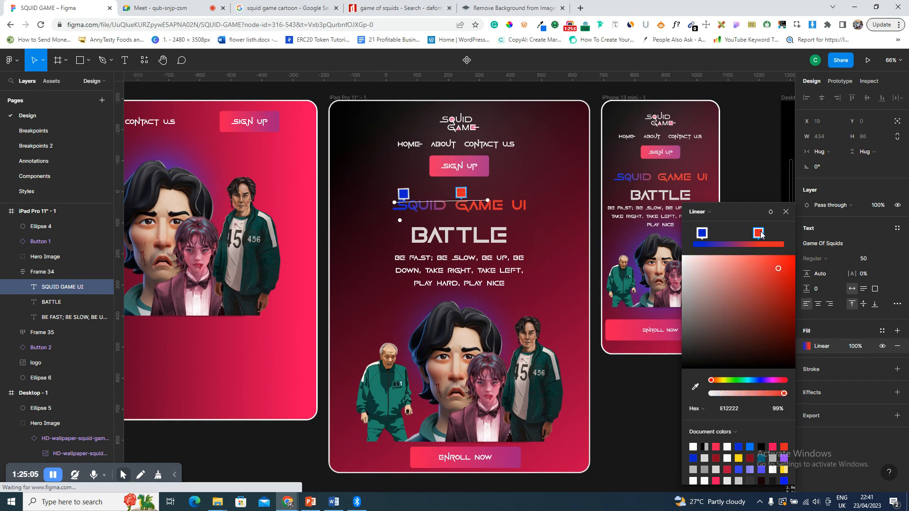
click(735, 409)
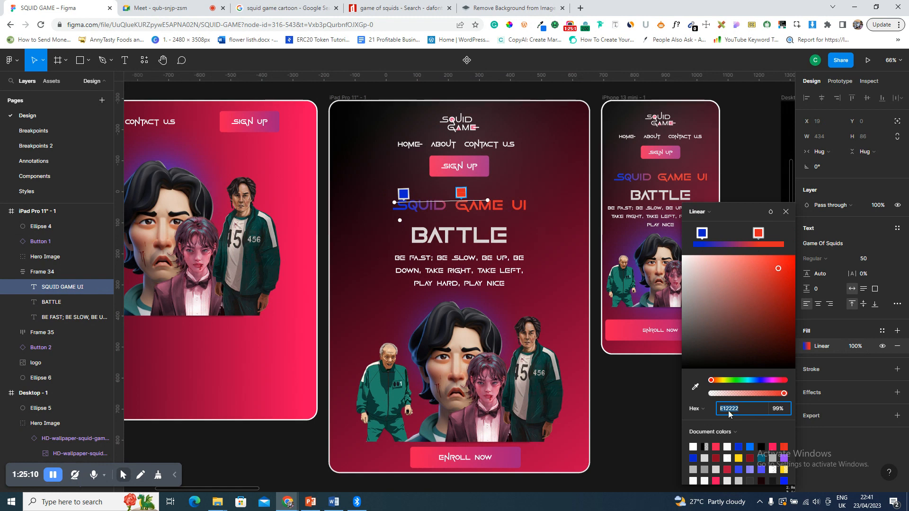
click(786, 213)
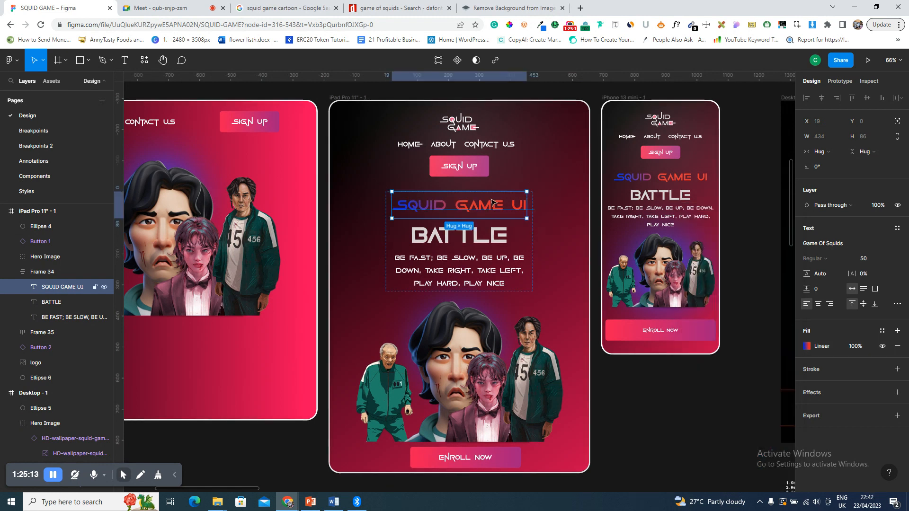
- Look up the hex codes of both gradient stops in the iPhone 13 mini's Enroll Now button
click(672, 332)
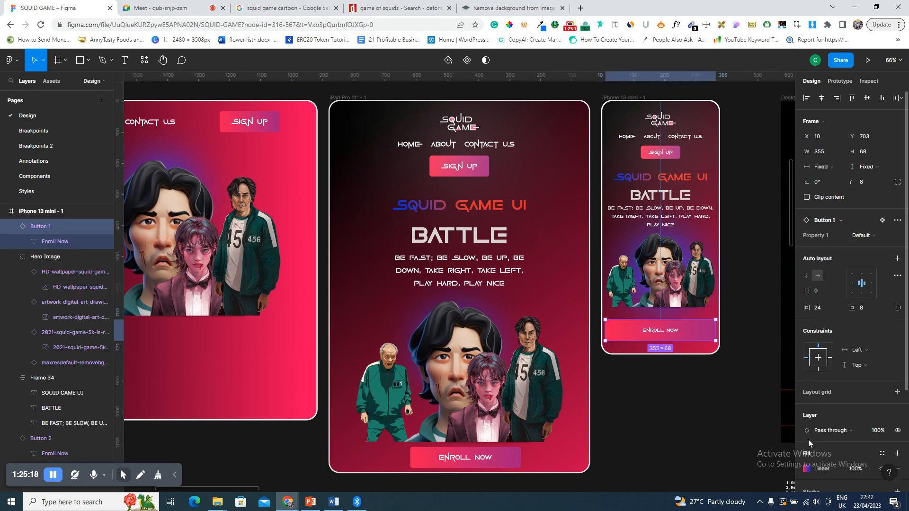
scroll(808, 440, down, 3)
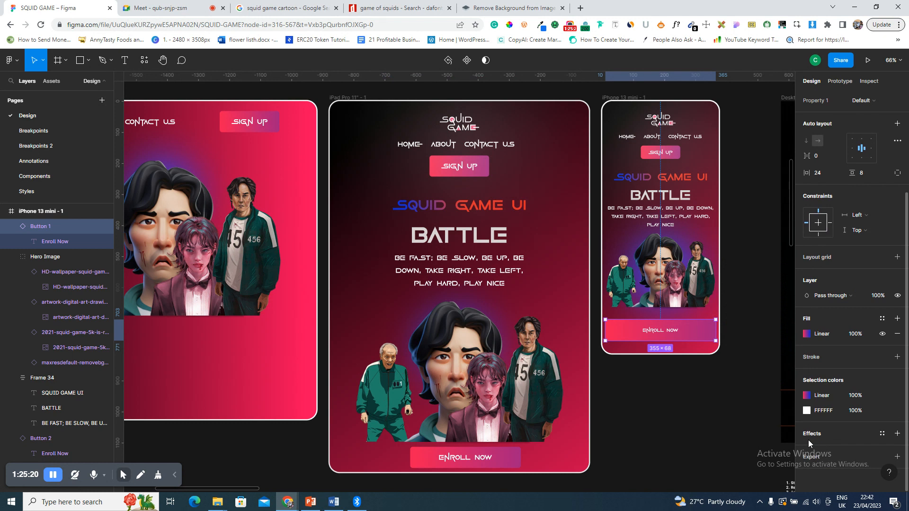
click(806, 396)
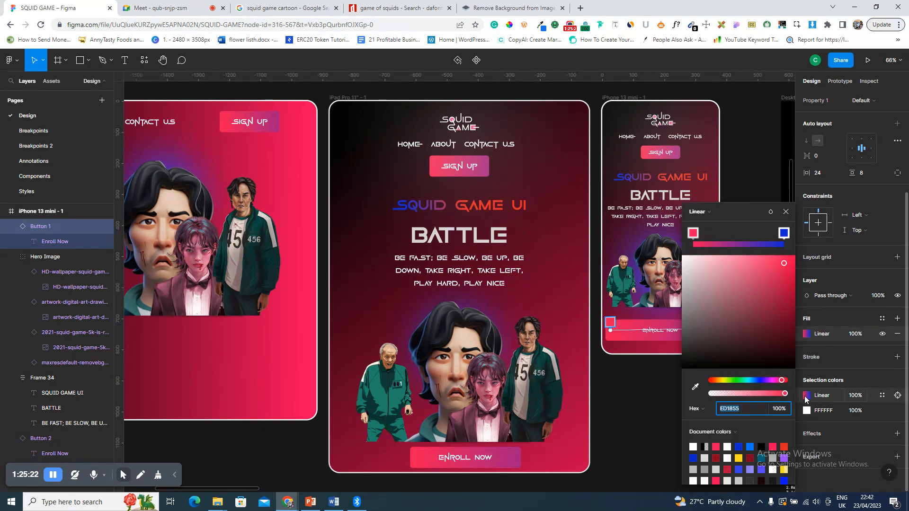
click(693, 234)
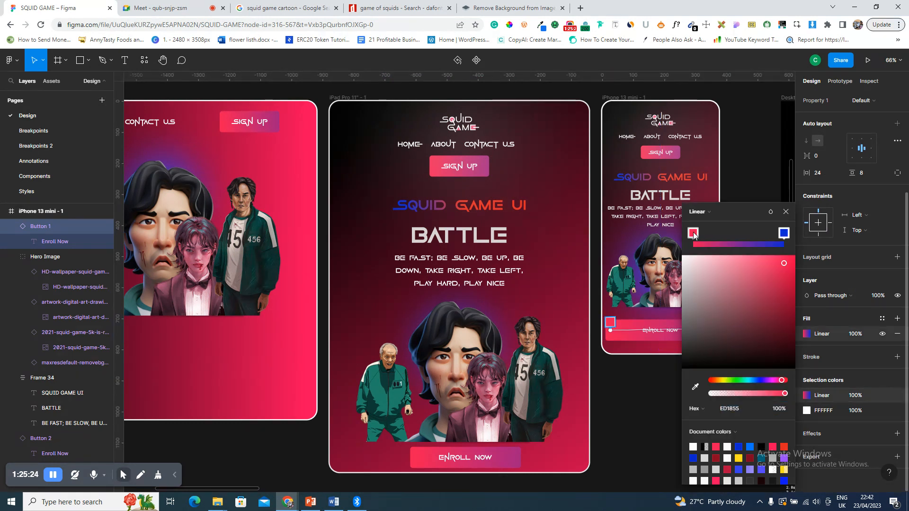
click(784, 234)
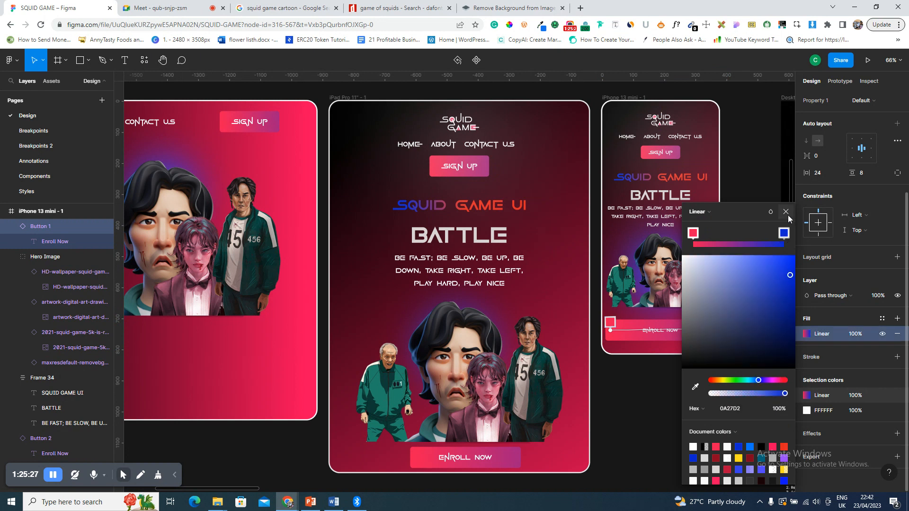
click(787, 214)
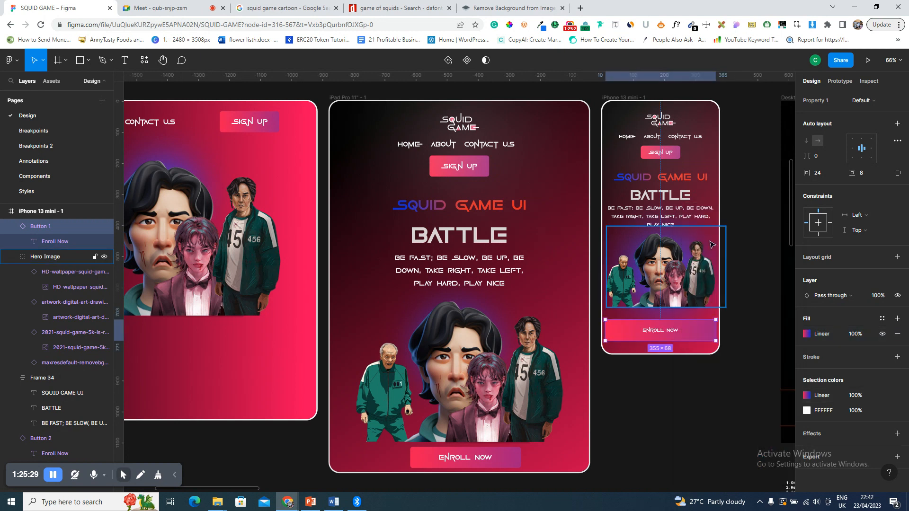
- Move the background and text colour note to the empty canvas just below the iPhone 13 mini frame
scroll(711, 244, down, 5)
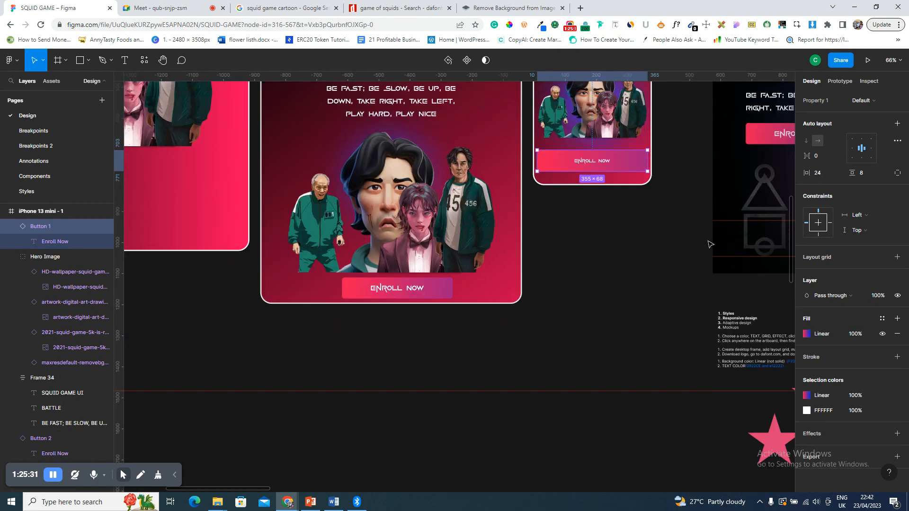
click(743, 358)
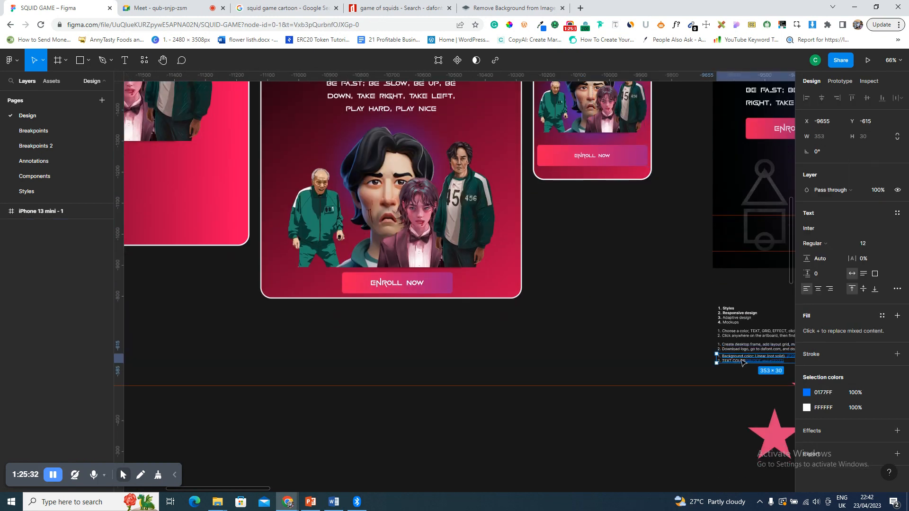
drag(724, 358, 581, 204)
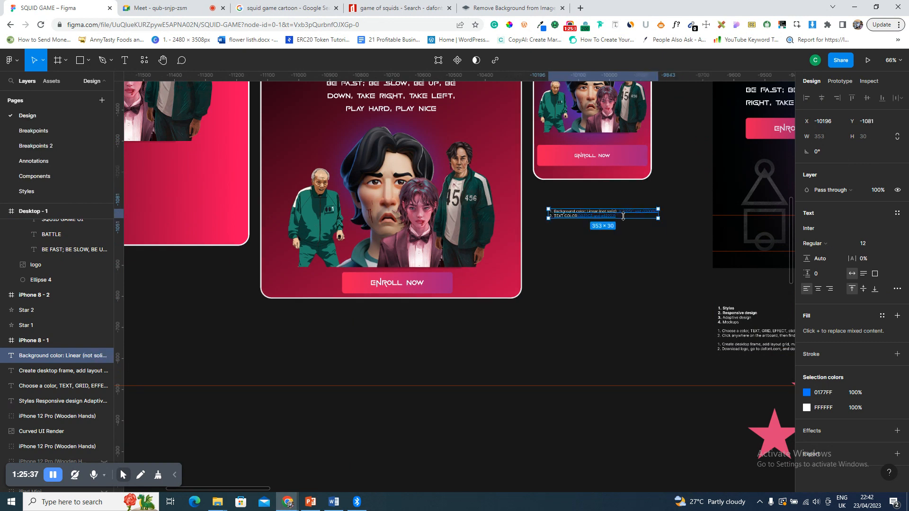
- Add a third item reading "Button color ()" to the colour note
double_click(615, 215)
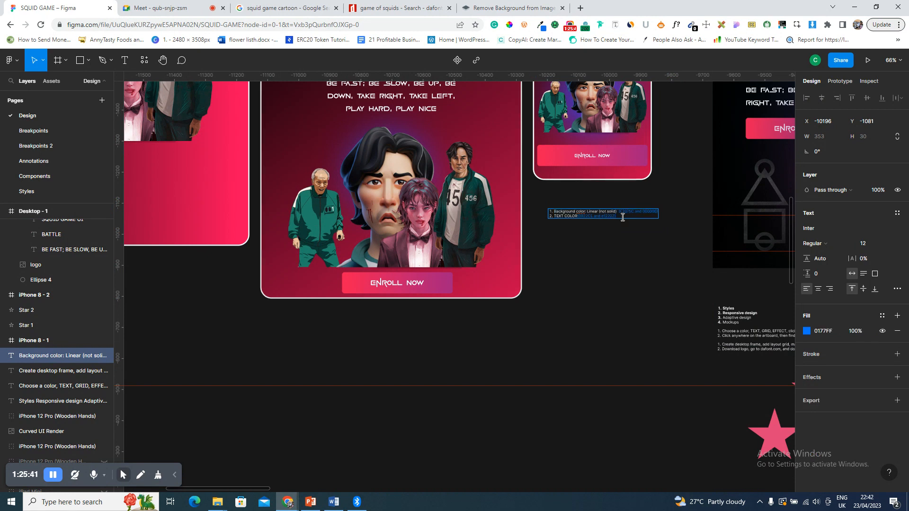
key(Return)
text(Gutten)
text( color )
text(E12222)
key(Escape)
- Copy the hex code of the pink stop in the iPad Pro 11" Enroll Now button's linear fill
click(445, 287)
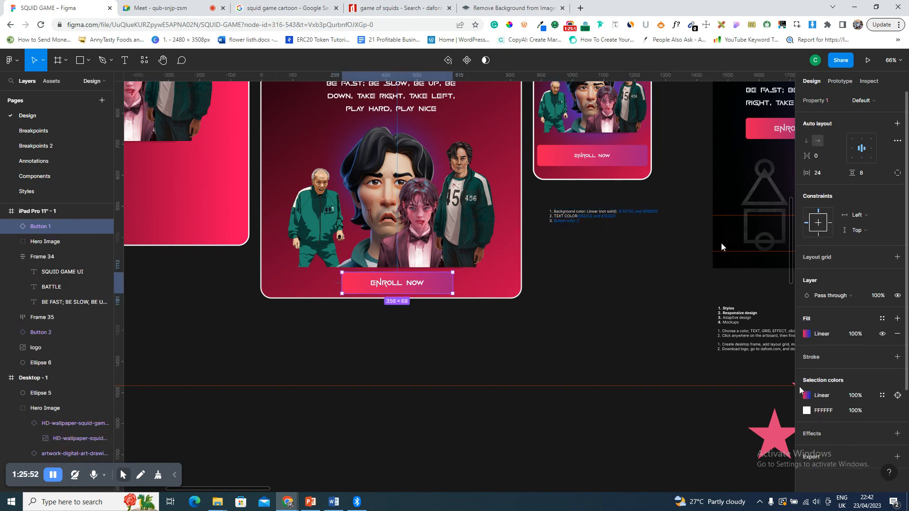
click(806, 333)
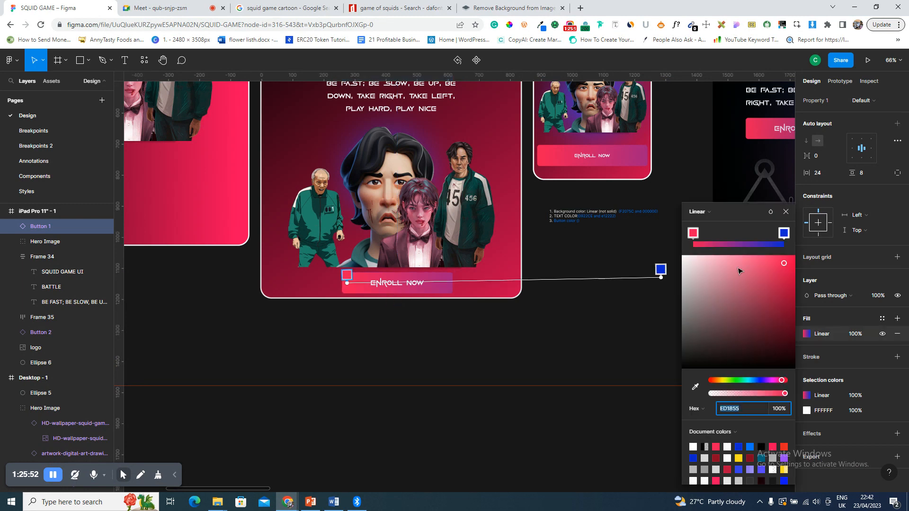
click(694, 237)
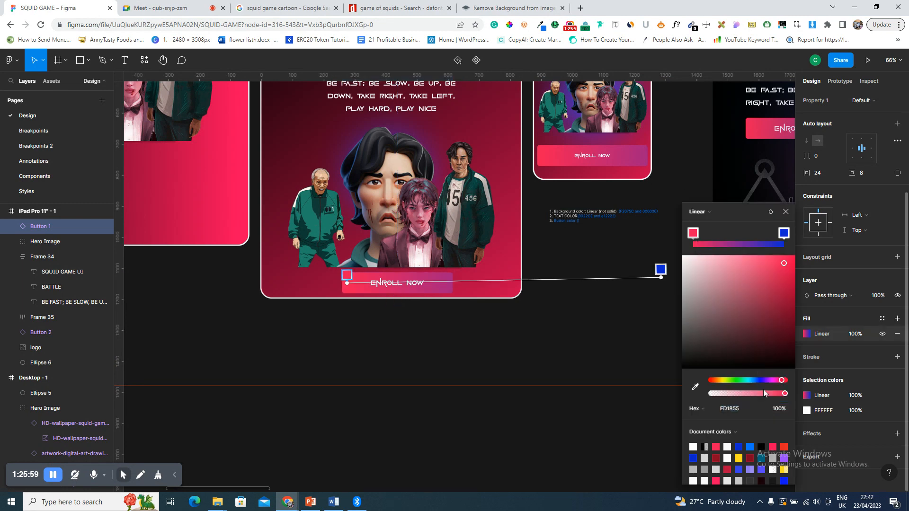
click(736, 411)
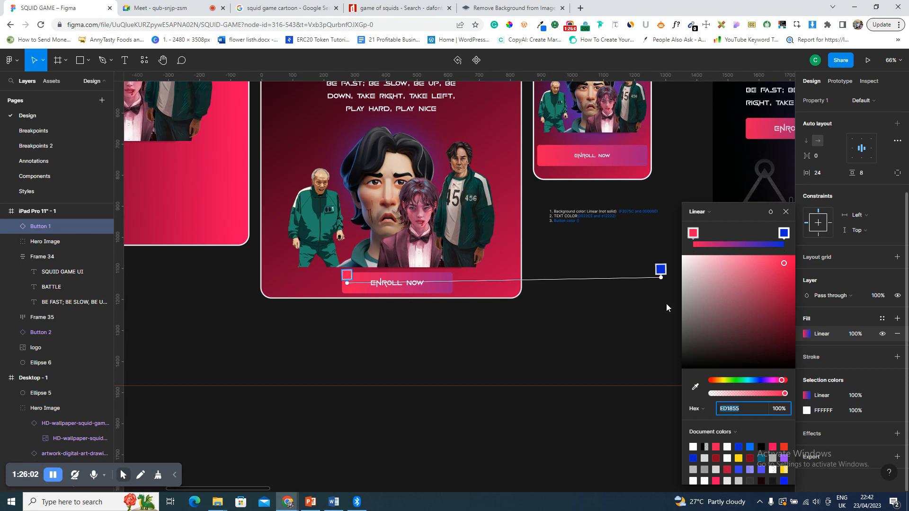
key(Escape)
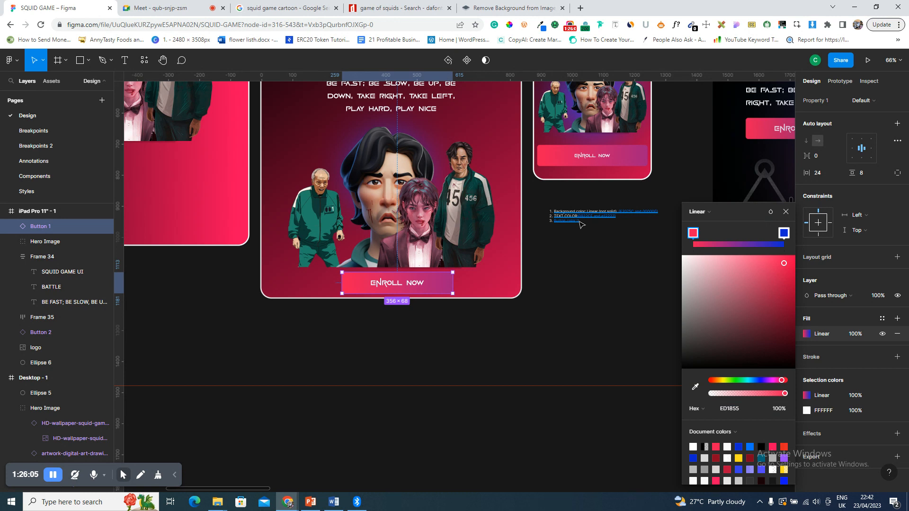
- Fill the brackets of the note's third item with "ED1855 AND"
click(579, 220)
scroll(579, 221, up, 5)
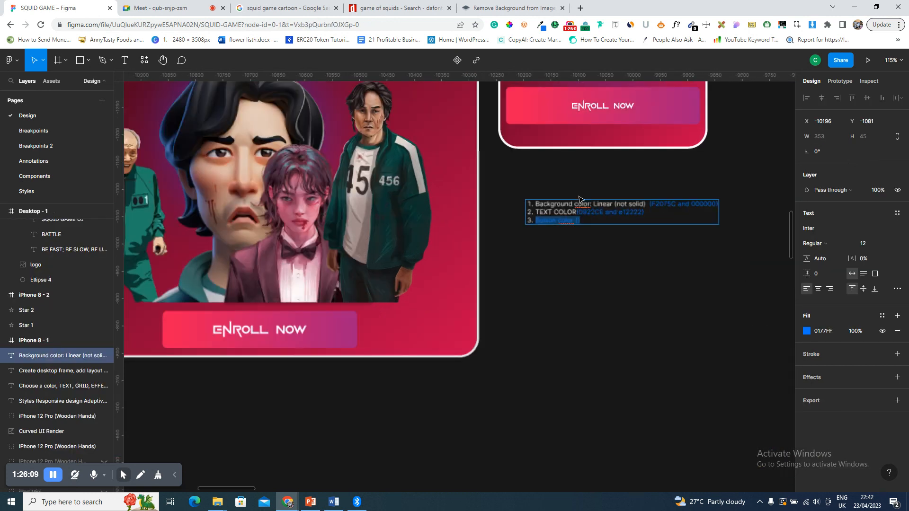
double_click(578, 221)
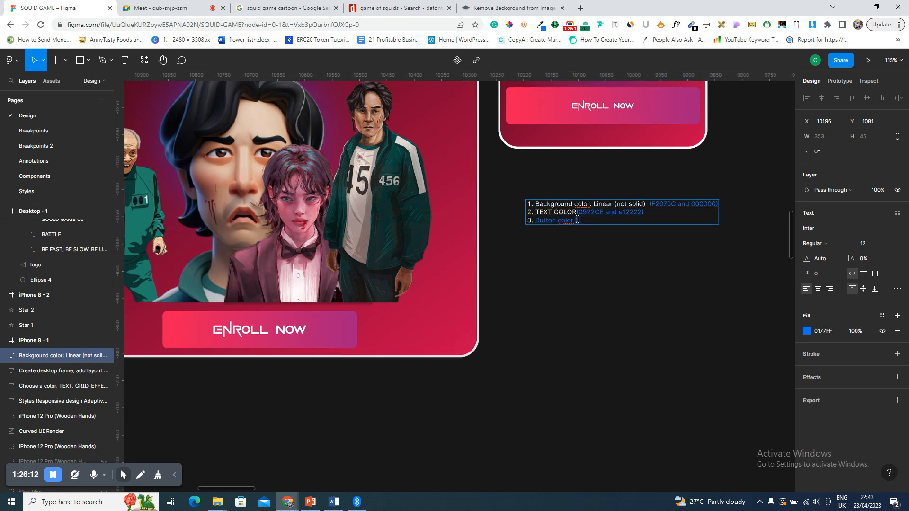
text((ED1855))
key(Left)
text(AND)
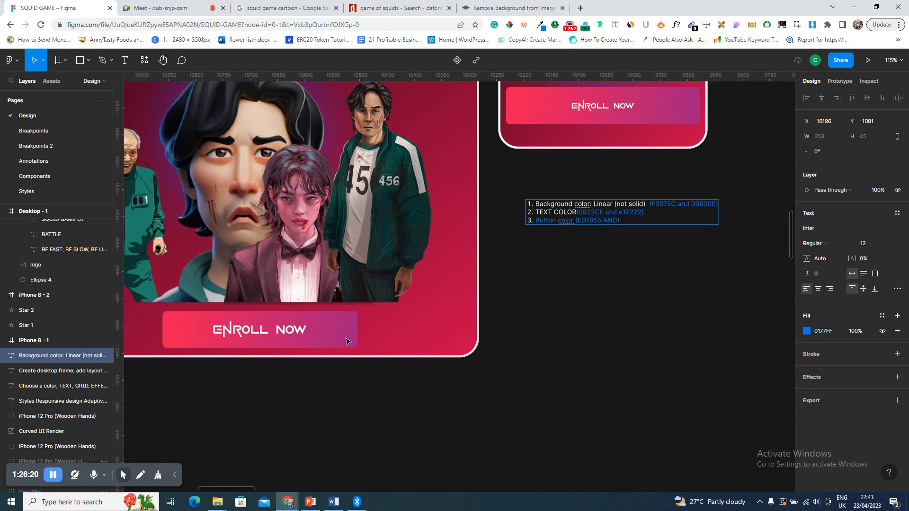
key(Escape)
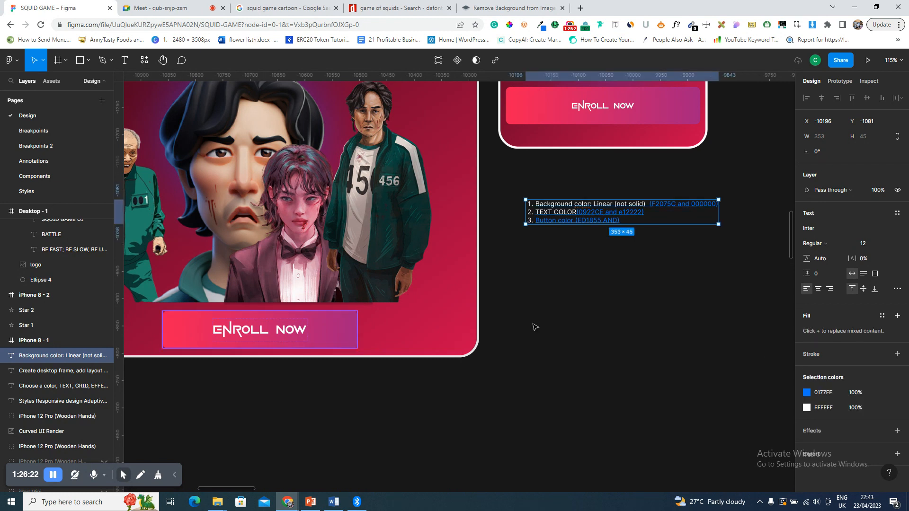
- Copy the hex code of the blue stop in the iPad Pro 11" Enroll Now button's linear fill
click(330, 336)
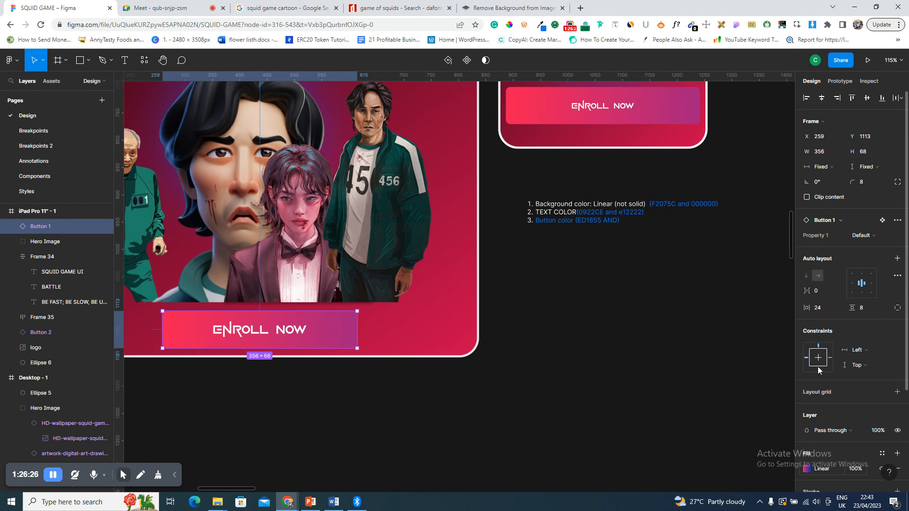
click(807, 469)
click(784, 233)
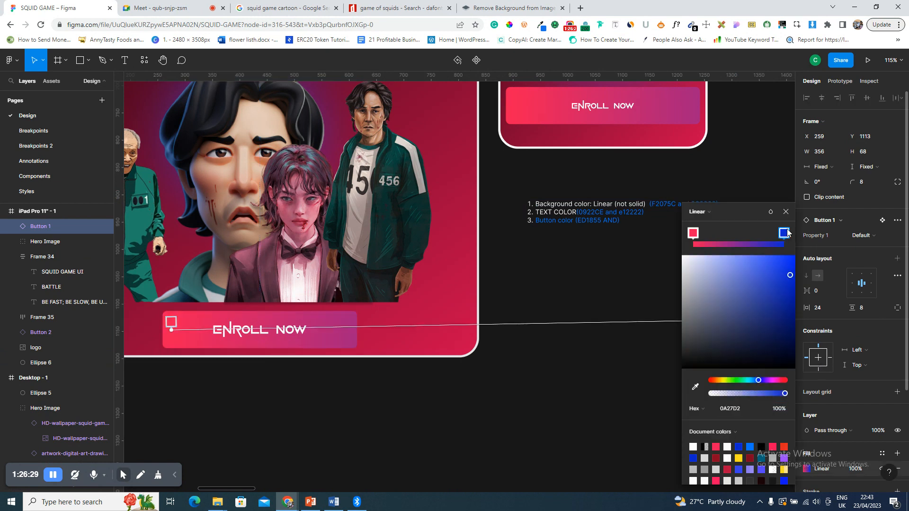
click(746, 409)
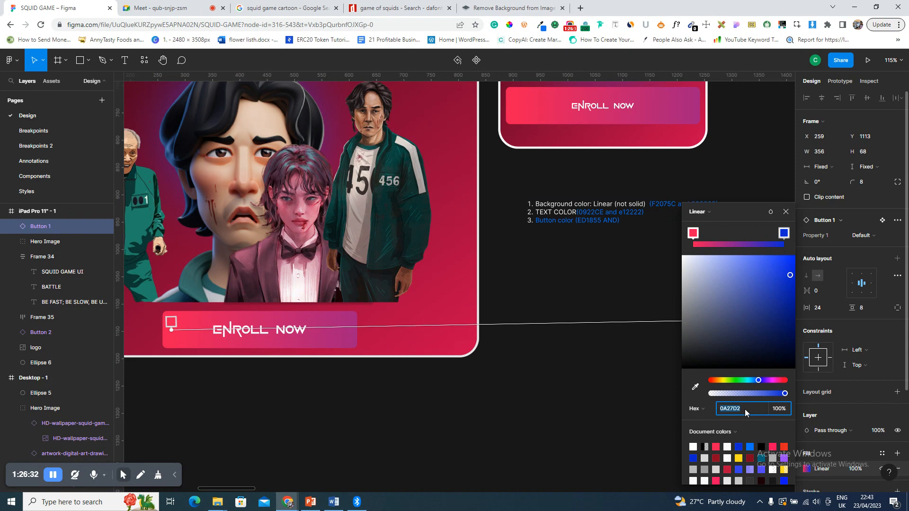
- Complete the note's third item so it reads "Button color (ED1855 AND 0A27D2)"
click(618, 221)
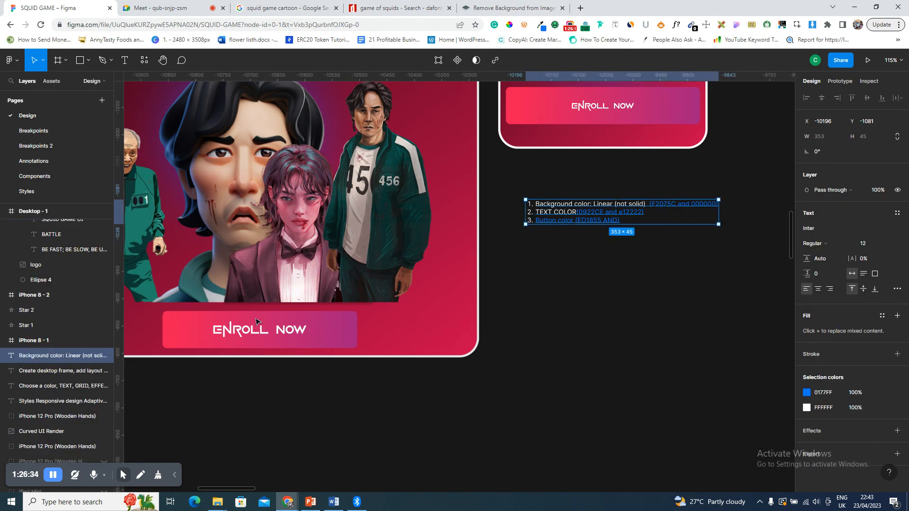
double_click(618, 222)
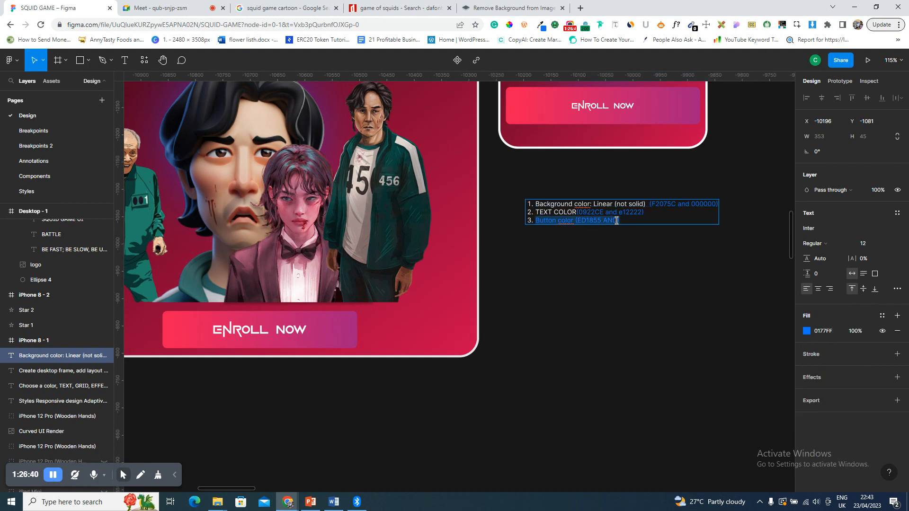
click(619, 221)
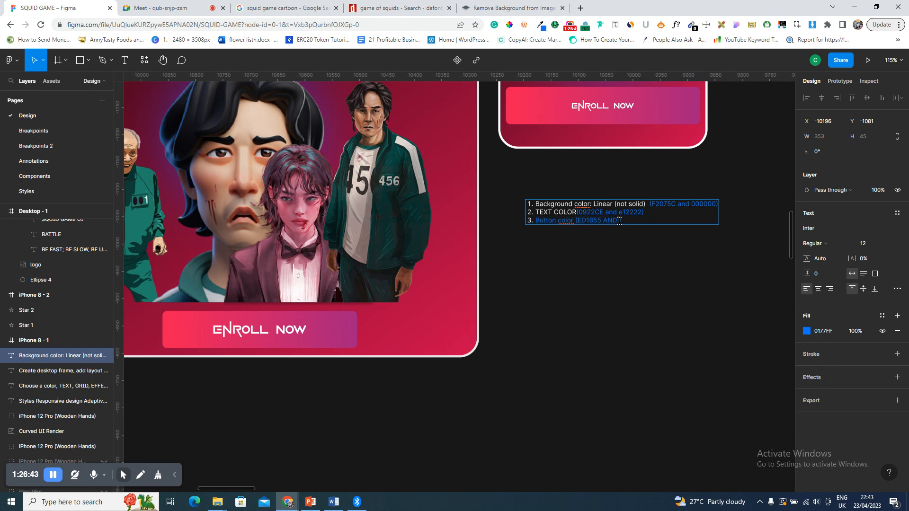
click(174, 5)
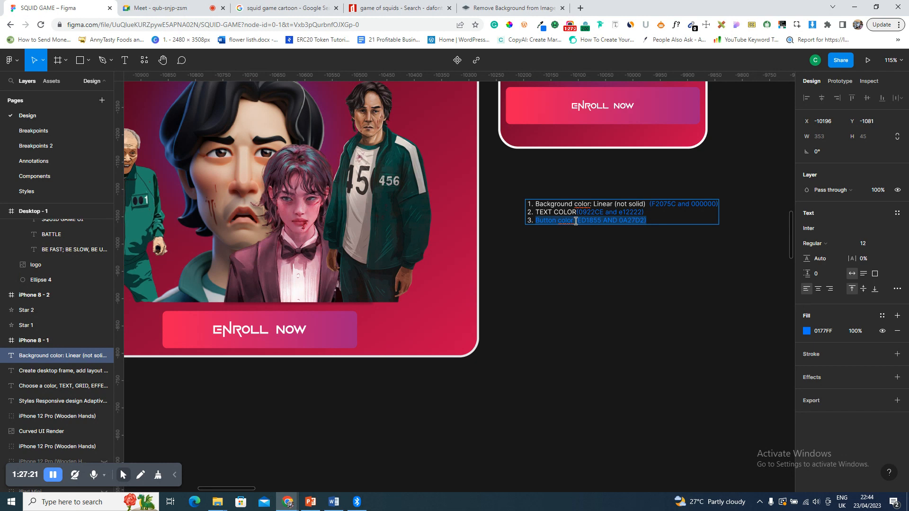
- Recolour the words "Button color" white (FFFFFF) and move the note back under the other class notes below the Desktop 1440px frame
click(576, 221)
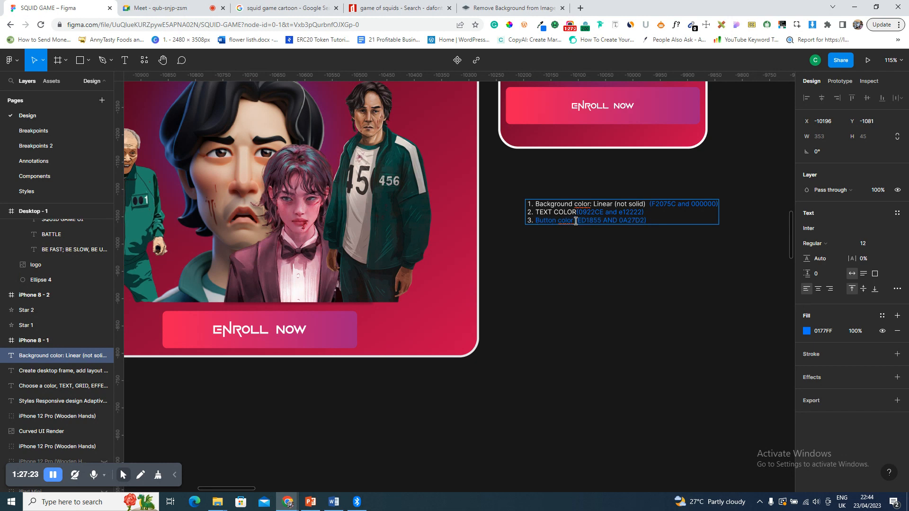
drag(576, 221, 534, 221)
click(807, 331)
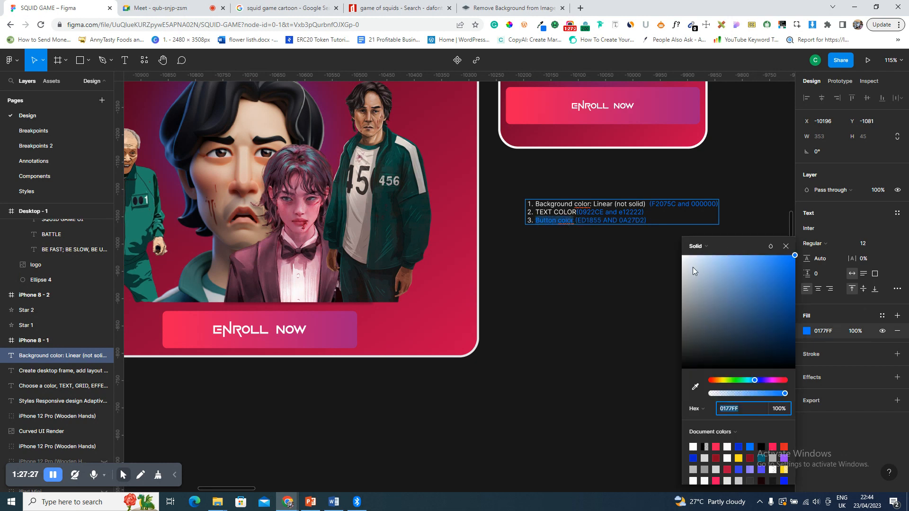
mouse_move(673, 249)
mouse_down()
mouse_move(626, 235)
mouse_move(664, 236)
mouse_up()
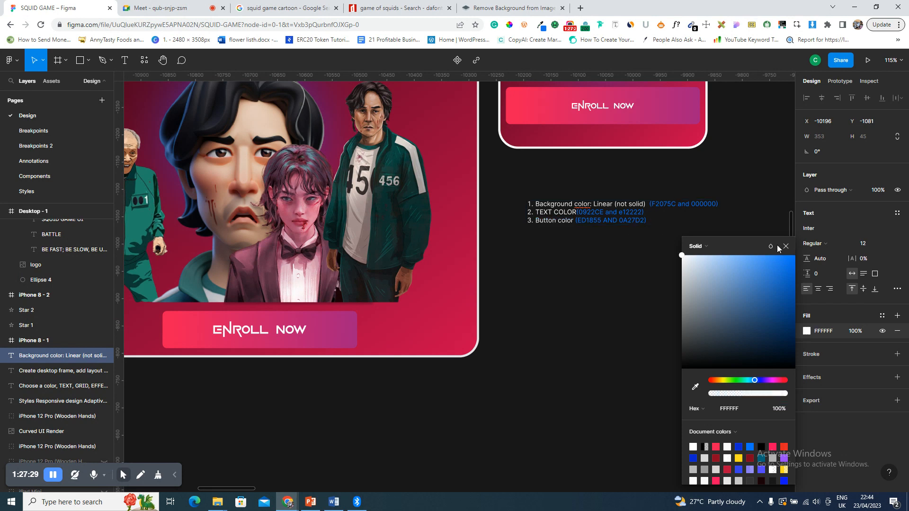
key(Escape)
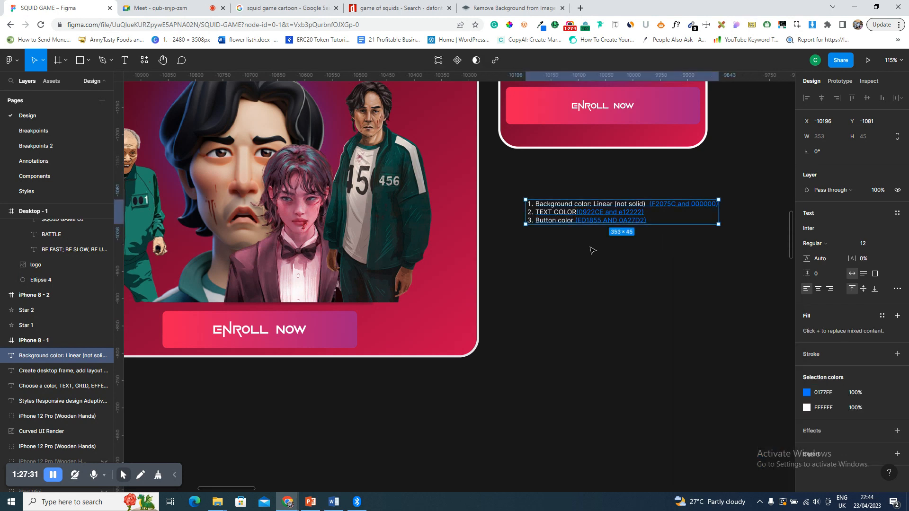
scroll(614, 223, down, 5)
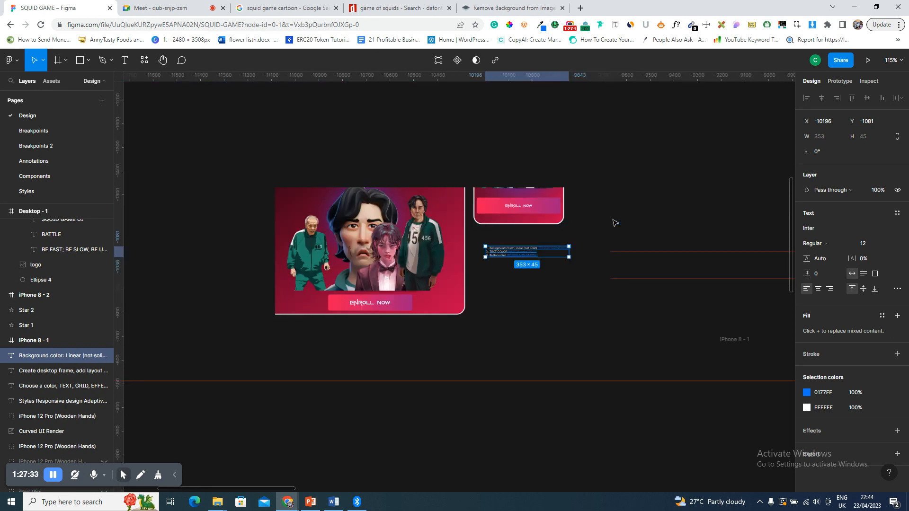
drag(486, 268, 560, 328)
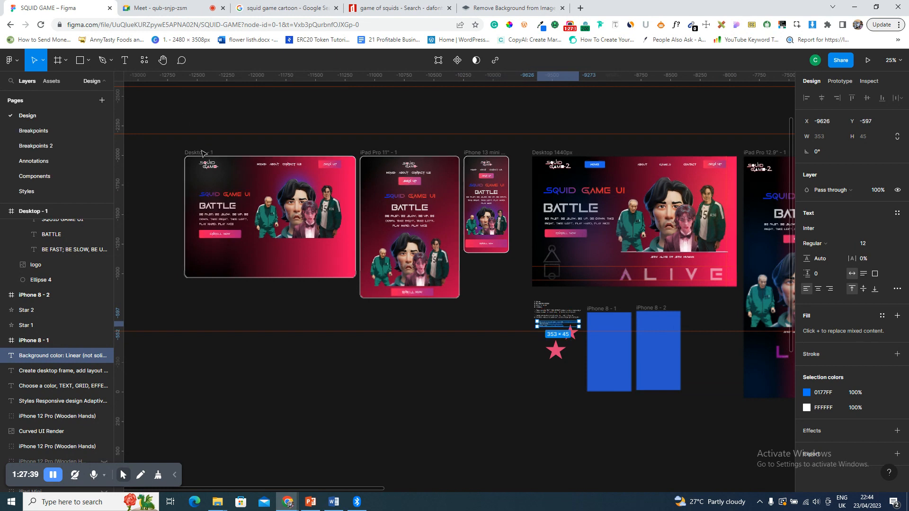
- Add a 1x PNG export setting to the Desktop - 1 frame
click(199, 153)
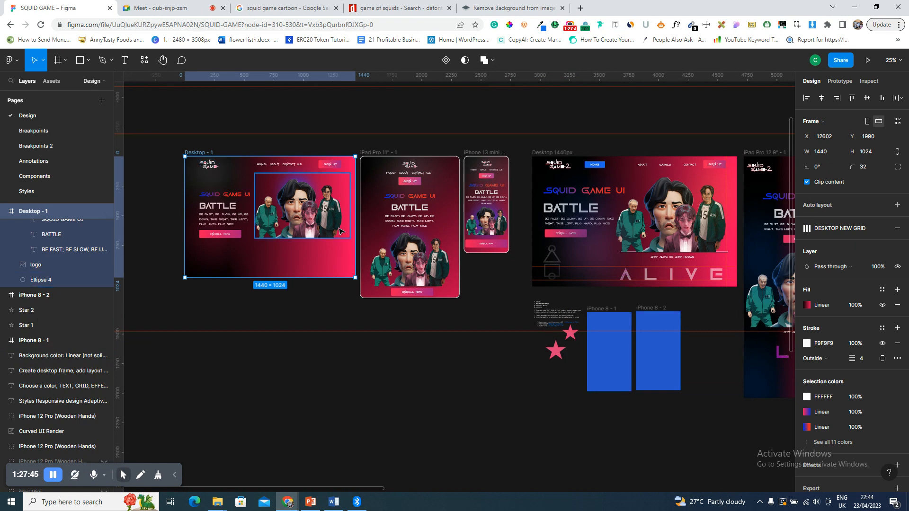
scroll(831, 413, down, 1)
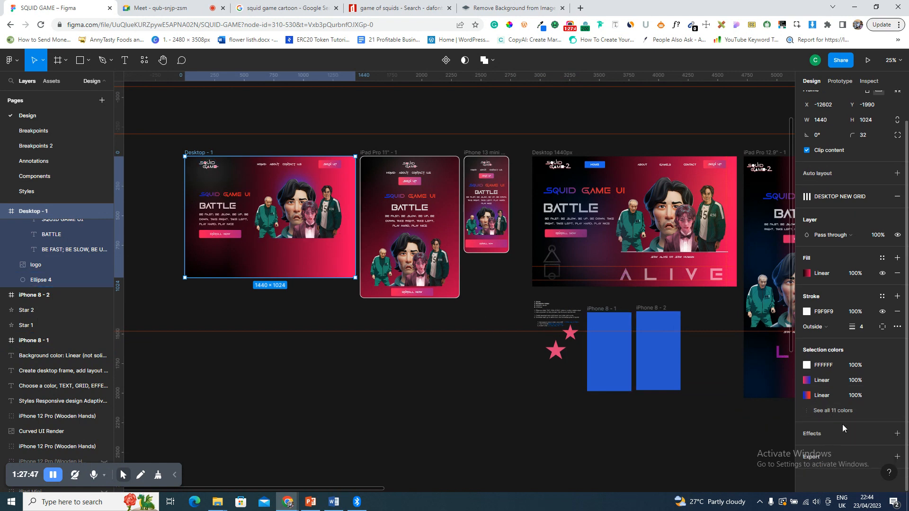
click(824, 456)
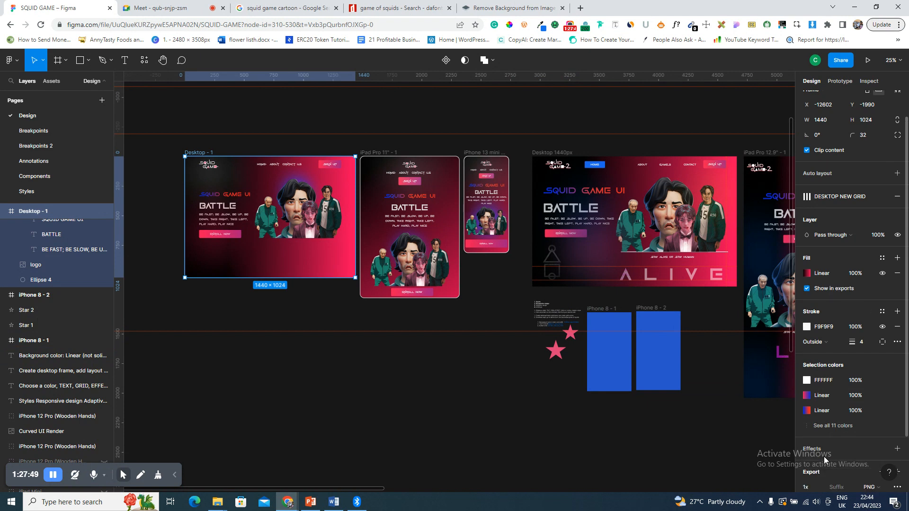
- Export the Desktop - 1 frame as a PNG, check the exported image in the photo viewer, and return to the design
scroll(859, 468, down, 2)
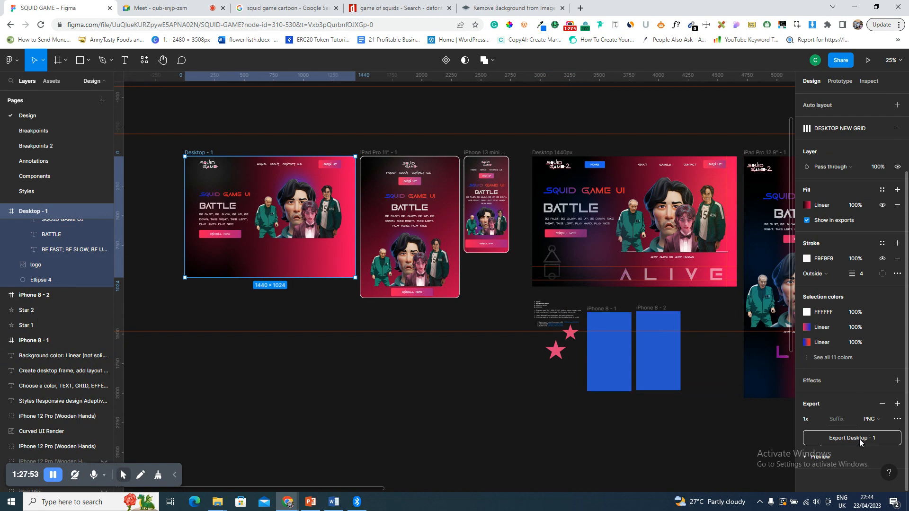
click(833, 439)
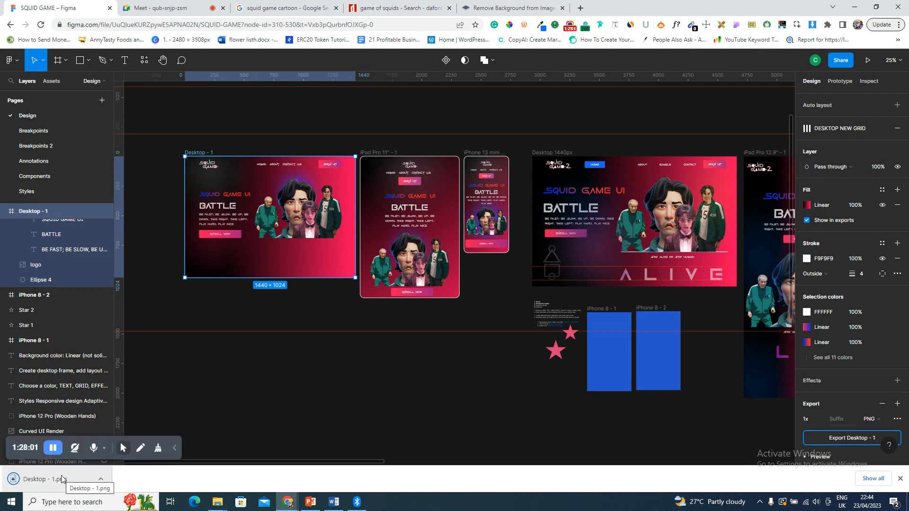
click(62, 479)
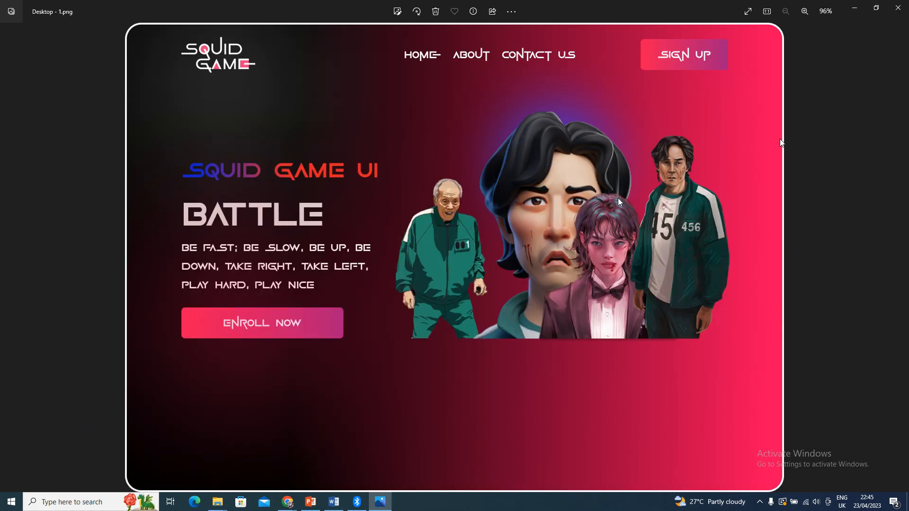
click(898, 8)
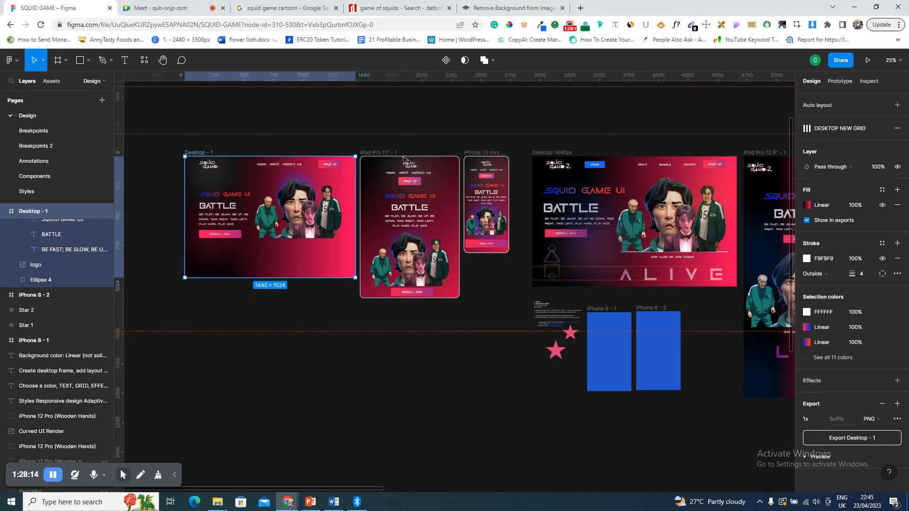
- Try a rectangle about 3036 × 1441 as a backdrop sent behind the Desktop - 1, iPad Pro 11" and iPhone 13 mini frames
click(374, 154)
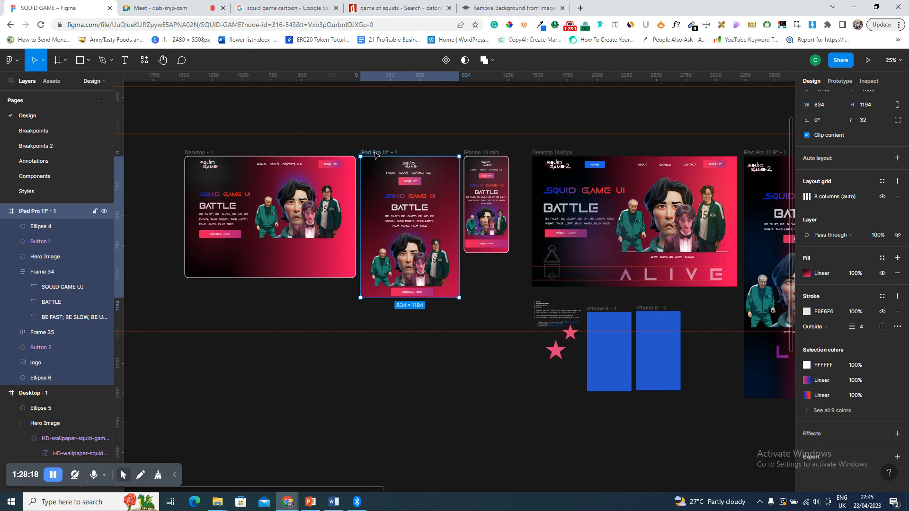
key(r)
drag(162, 134, 166, 135)
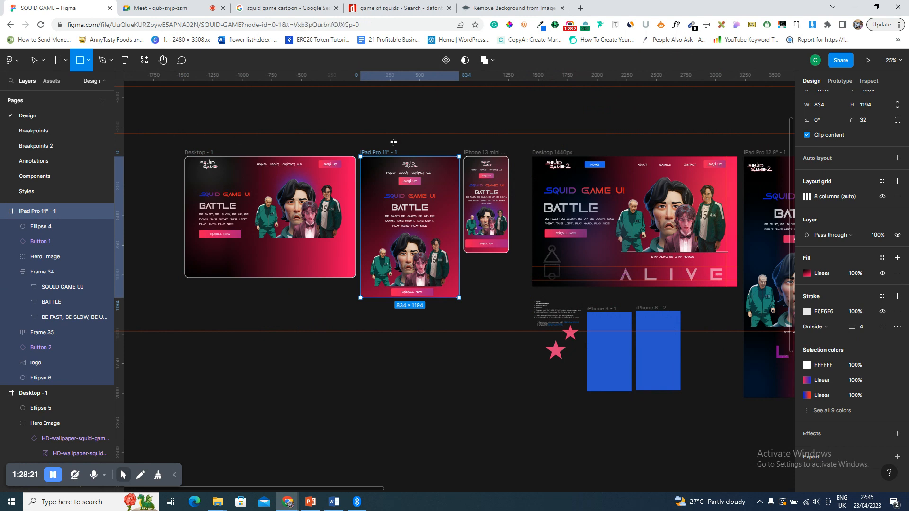
drag(490, 192, 521, 305)
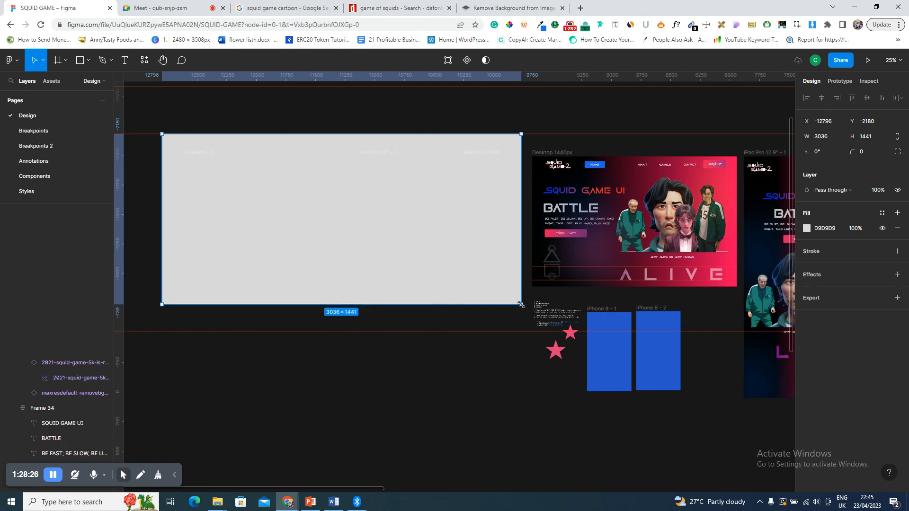
key(ctrl+[)
key(ctrl+[)
key(ctrl+[)
key(ctrl+[)
key(ctrl+[)
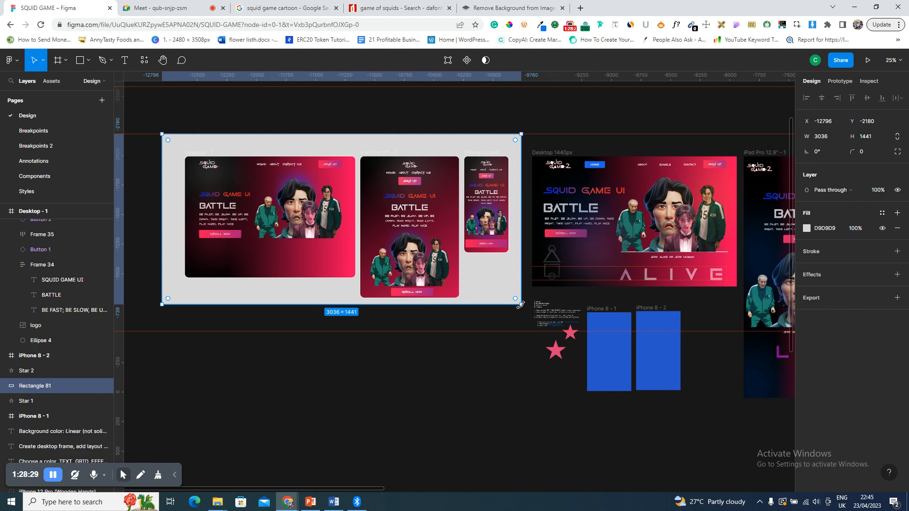
- Shift the backdrop rectangle 40 px right and 60 px down, and delete it
key(shift+Right)
key(shift+Right)
key(shift+Down)
key(shift+Down)
key(shift+Down)
key(shift+Down)
key(shift+Down)
key(shift+Down)
key(shift+Right)
key(shift+Right)
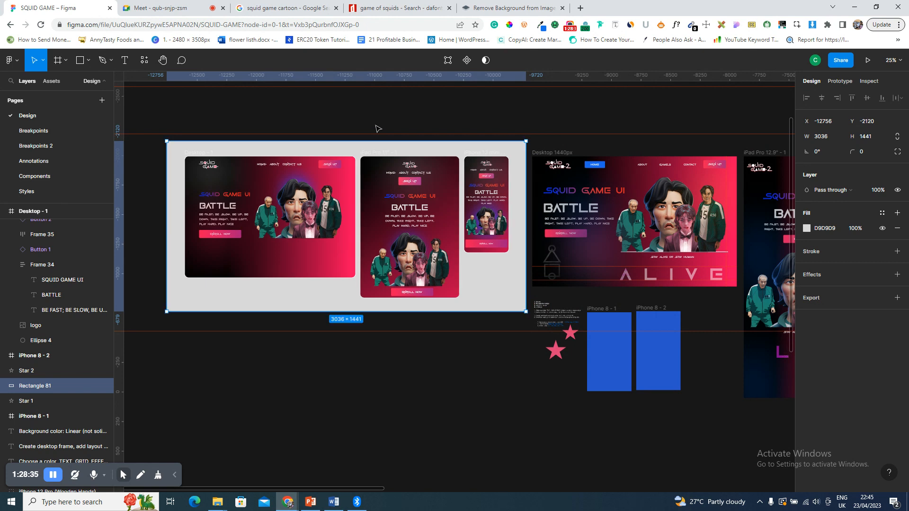
key(Delete)
- Draw a frame about 3137 × 1527 that encloses the Desktop - 1, iPad Pro 11" and iPhone 13 mini frames
key(f)
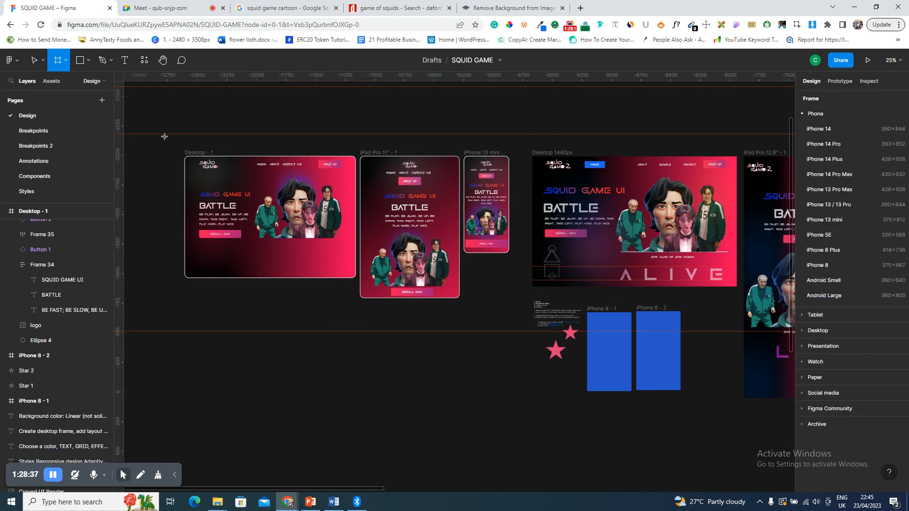
mouse_move(161, 134)
mouse_down()
mouse_move(443, 176)
mouse_move(508, 204)
mouse_up()
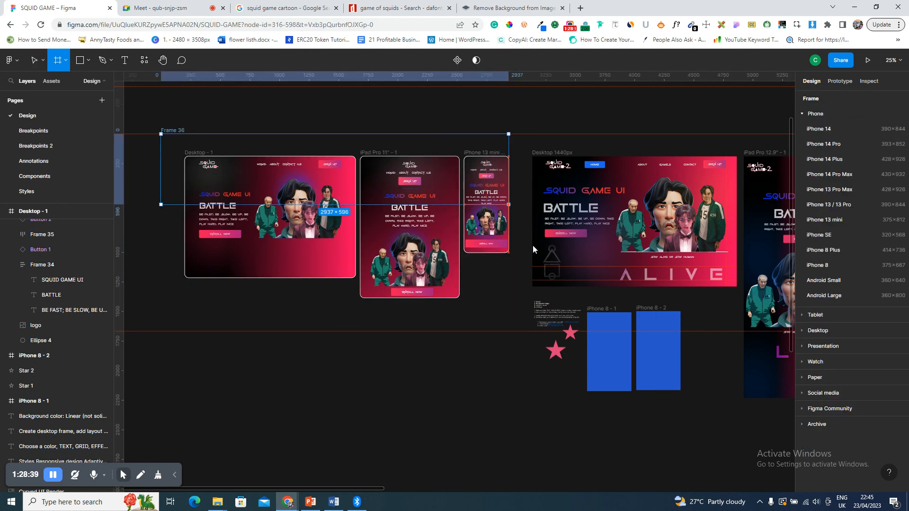
mouse_move(533, 281)
mouse_down()
mouse_move(524, 306)
mouse_move(532, 315)
mouse_up()
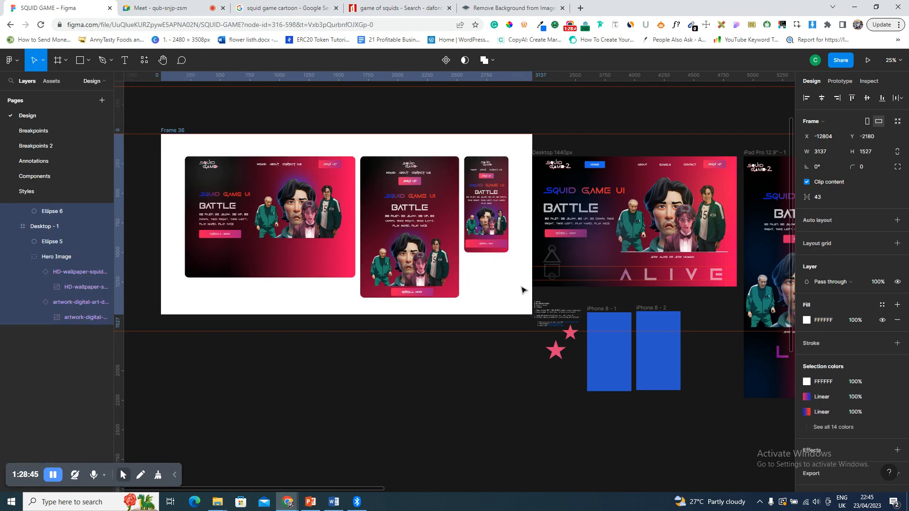
- Change the enclosing frame's solid fill to dark grey 232121
click(807, 321)
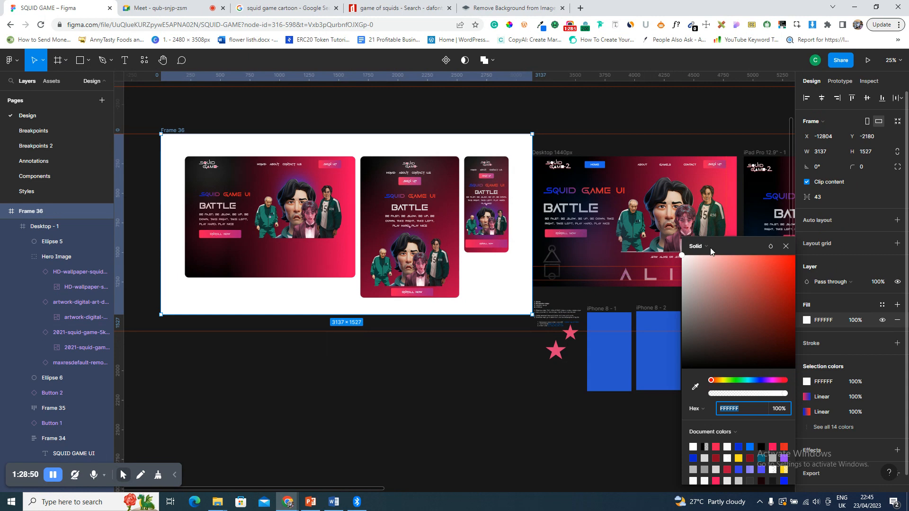
click(690, 355)
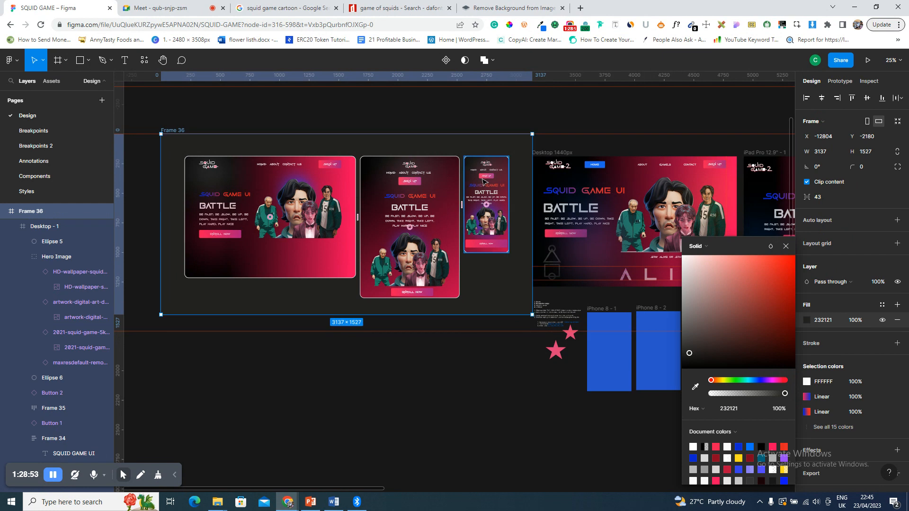
click(797, 397)
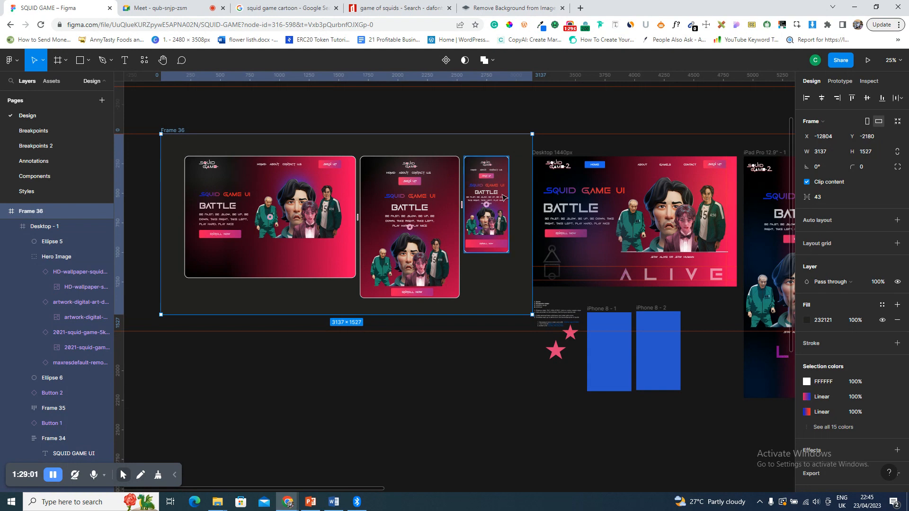
- Copy the upper linear fill of the iPhone 13 mini frame and paste it onto the enclosing frame above its solid fill
key(Escape)
click(497, 166)
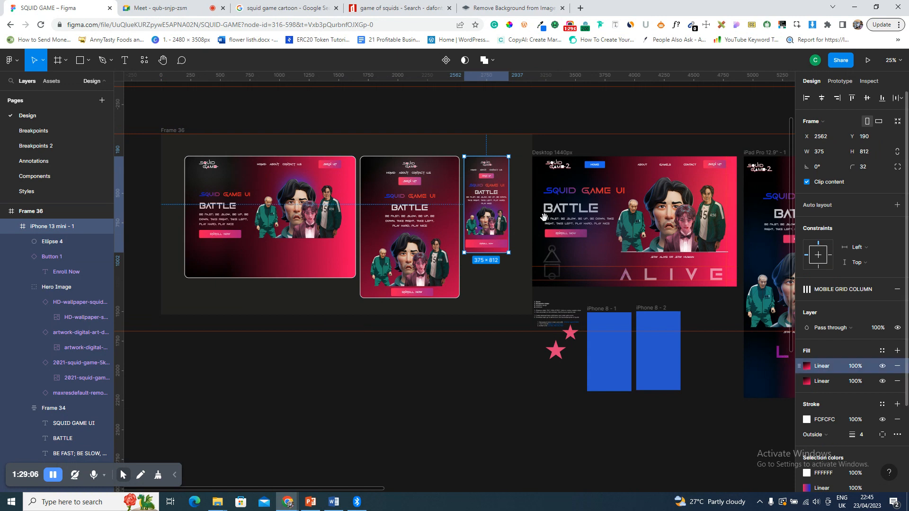
click(388, 150)
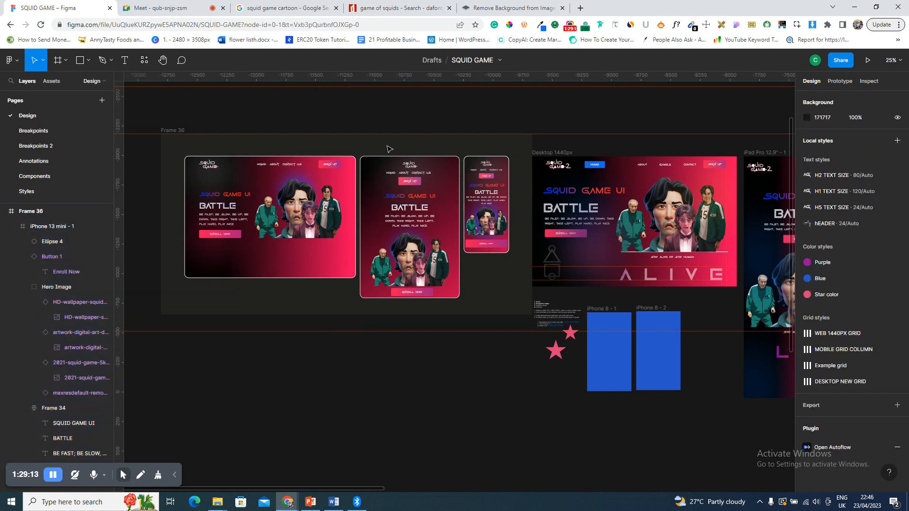
click(181, 133)
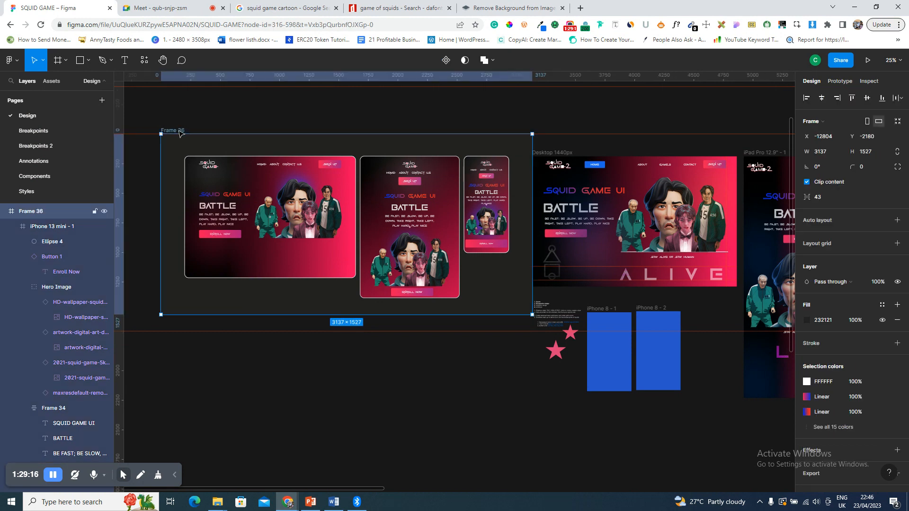
key(ctrl+v)
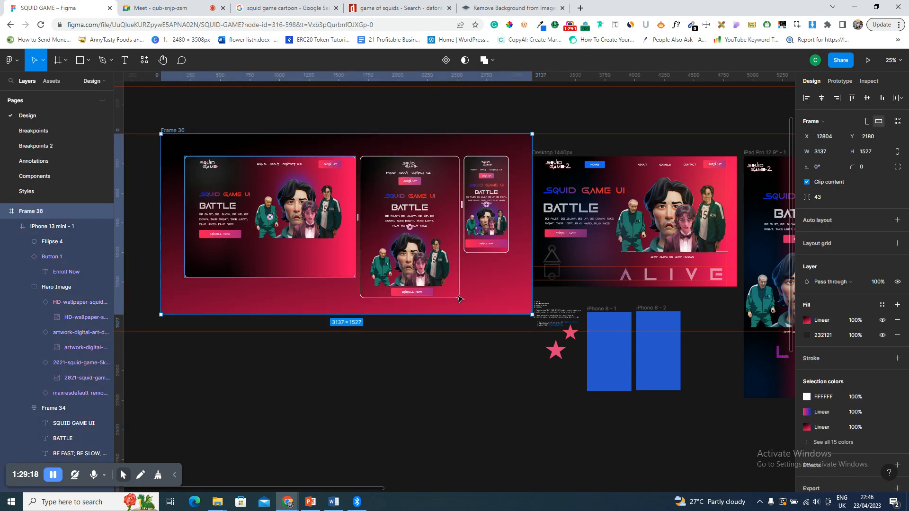
- Stretch the enclosing frame's linear gradient by moving its black end far outside the frame's upper-left corner
key(shift+2)
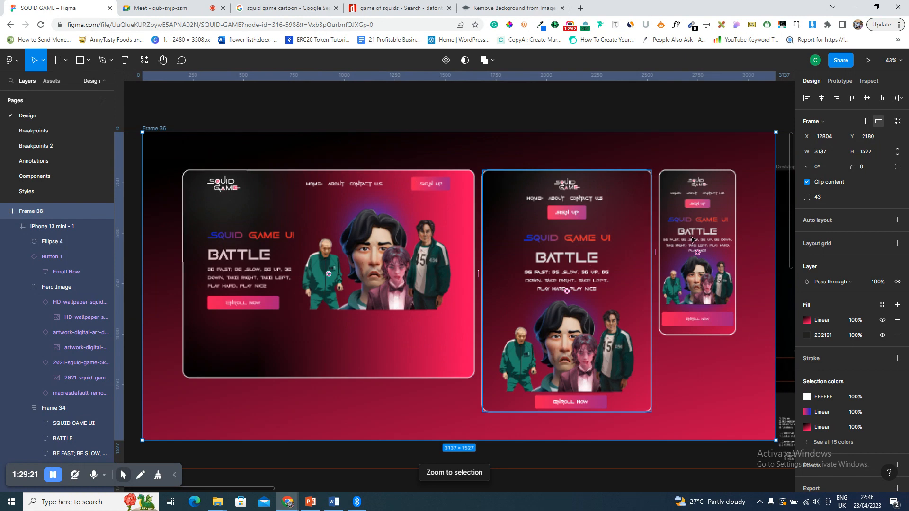
click(807, 321)
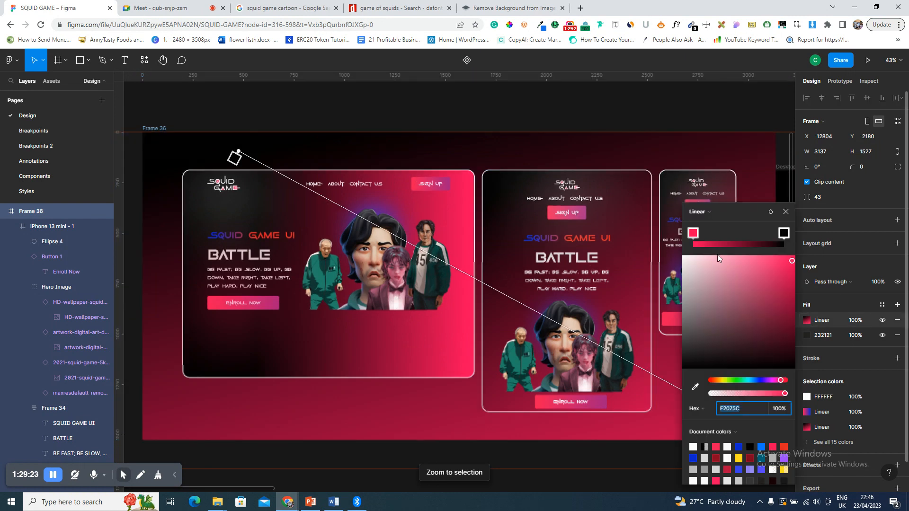
drag(238, 152, 139, 119)
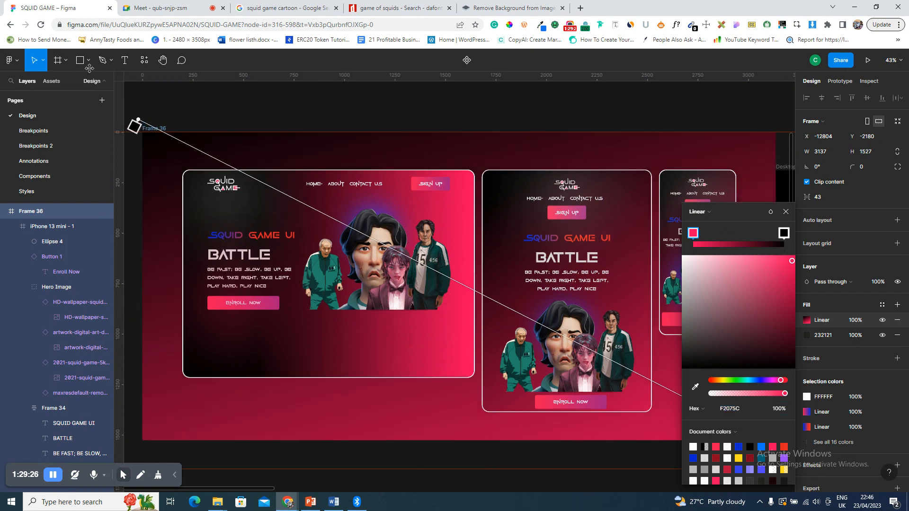
drag(79, 66, 234, 211)
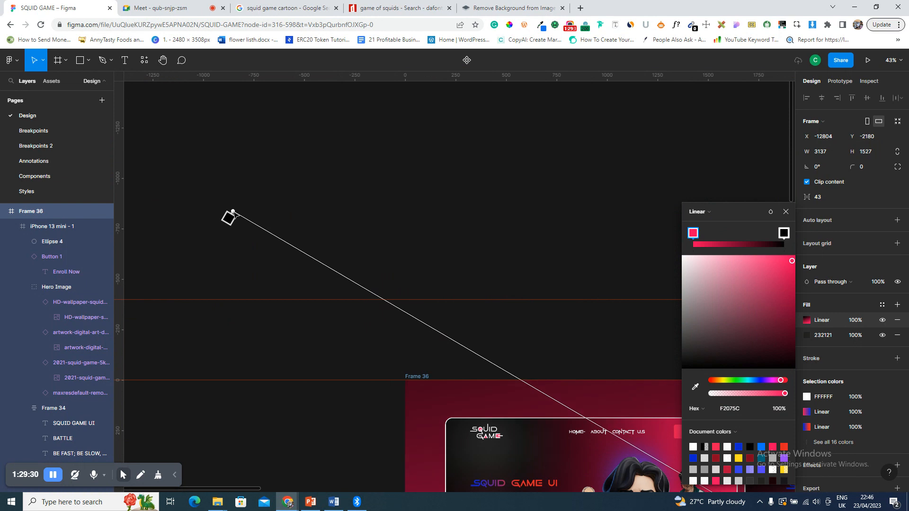
click(330, 265)
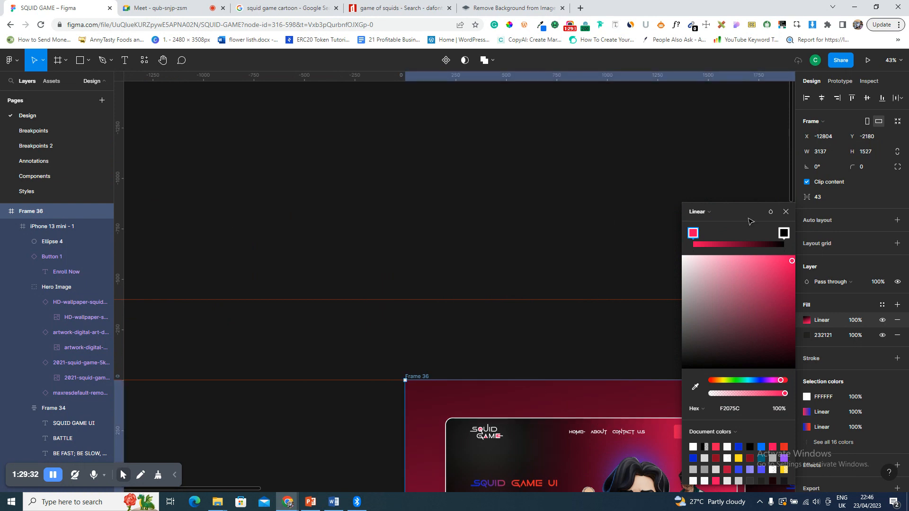
key(shift+2)
click(786, 211)
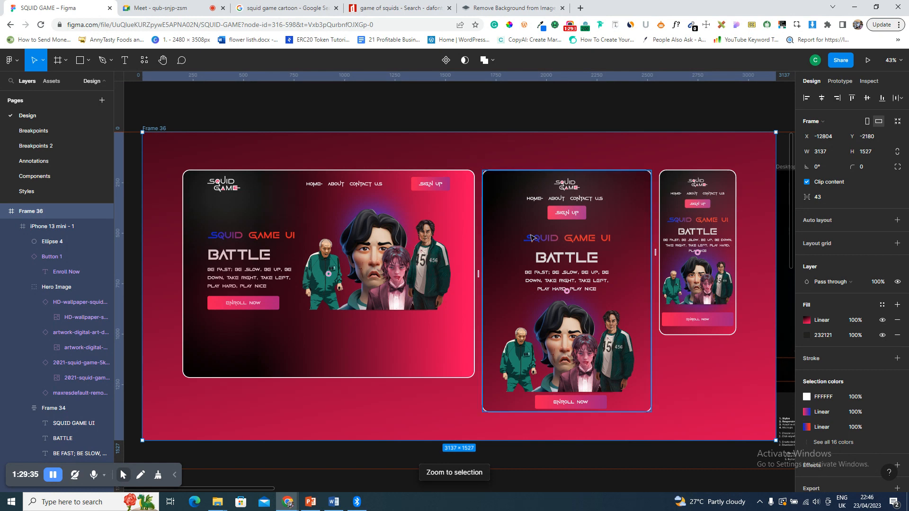
- Add a 1x PNG export setting to the enclosing frame and export it, waiting for the page to respond
scroll(824, 459, down, 2)
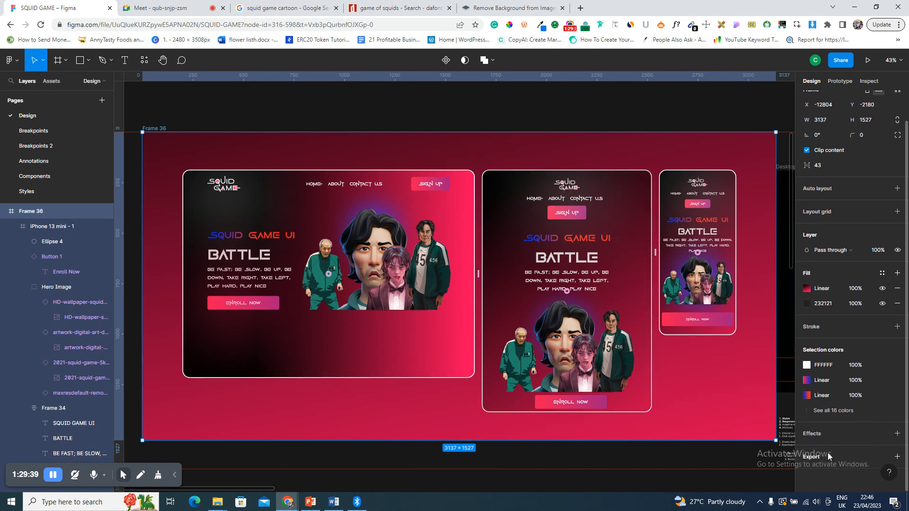
click(829, 453)
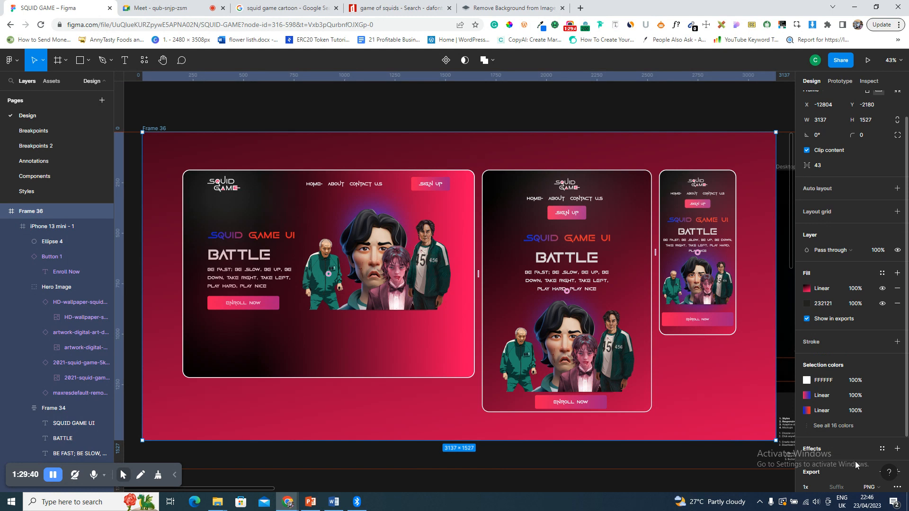
scroll(856, 461, down, 3)
click(860, 438)
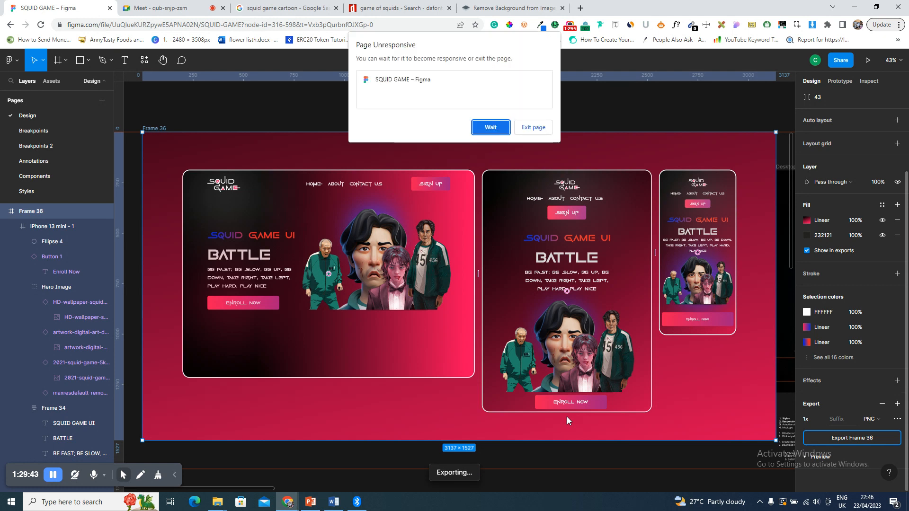
click(491, 127)
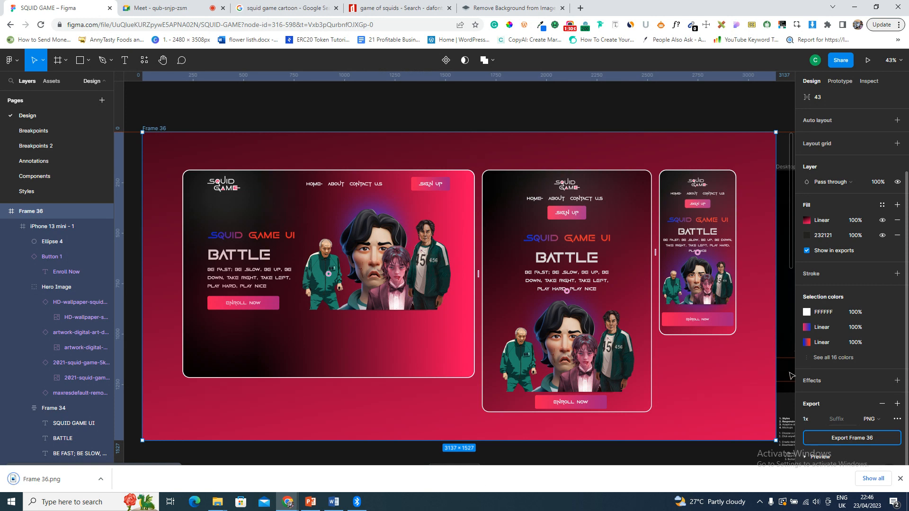
- Examine the class notes below the Desktop 1440px frame, ending with the colour settings note selected
scroll(614, 196, down, 1)
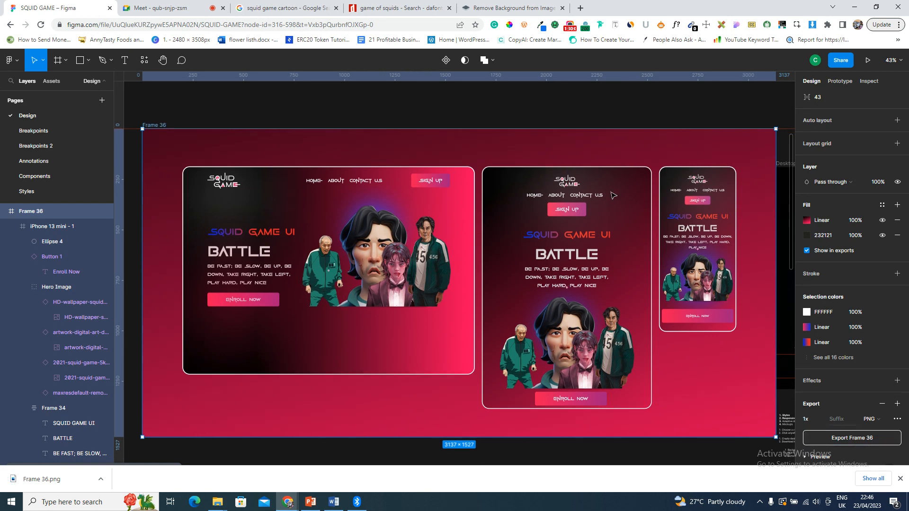
click(682, 308)
scroll(681, 308, right, 5)
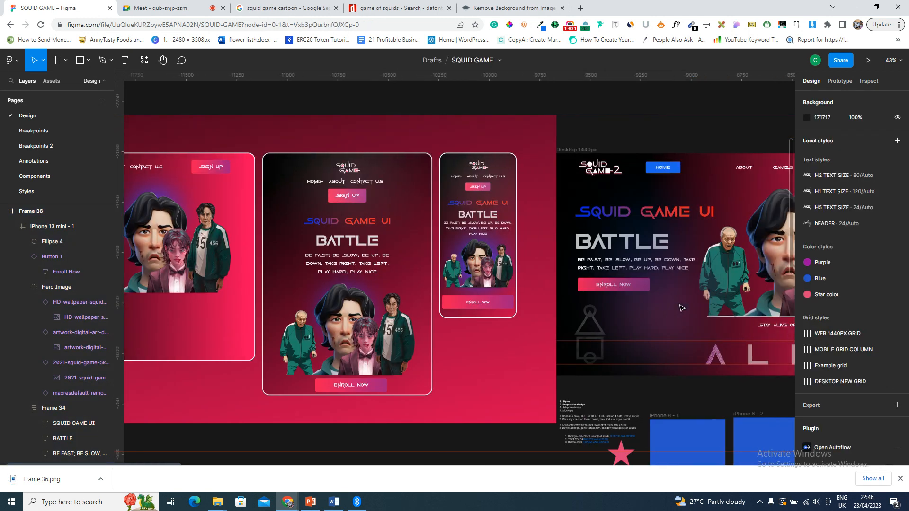
scroll(564, 401, down, 2)
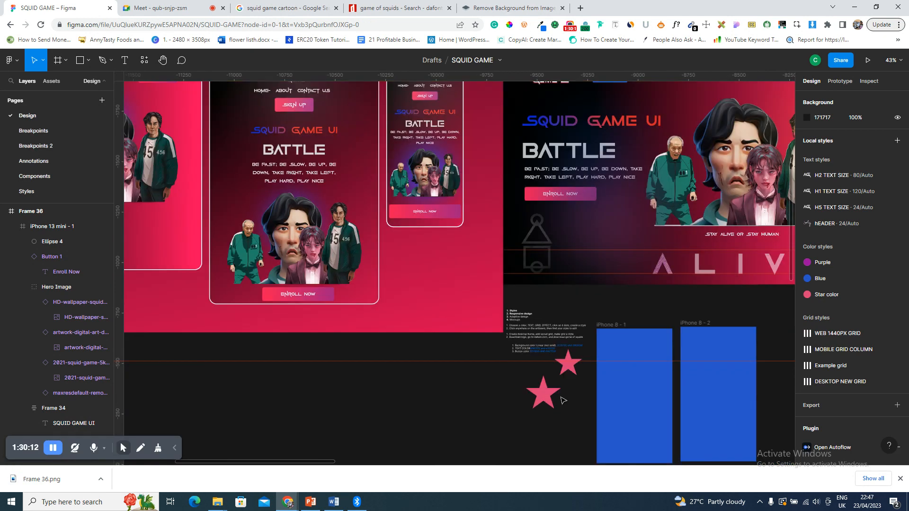
click(535, 351)
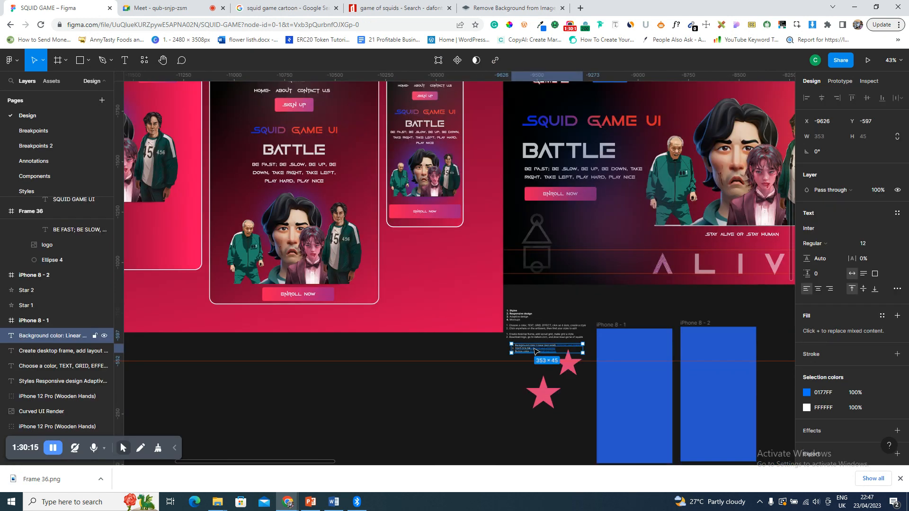
click(532, 337)
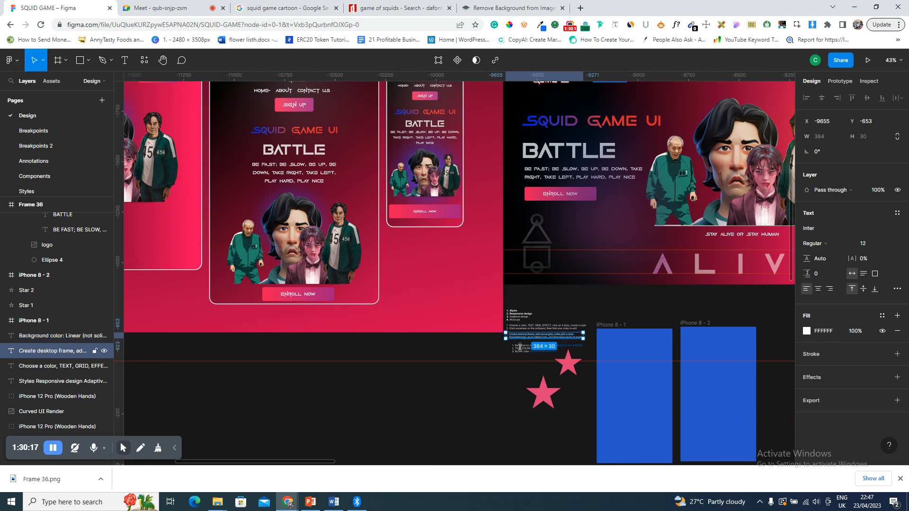
click(521, 350)
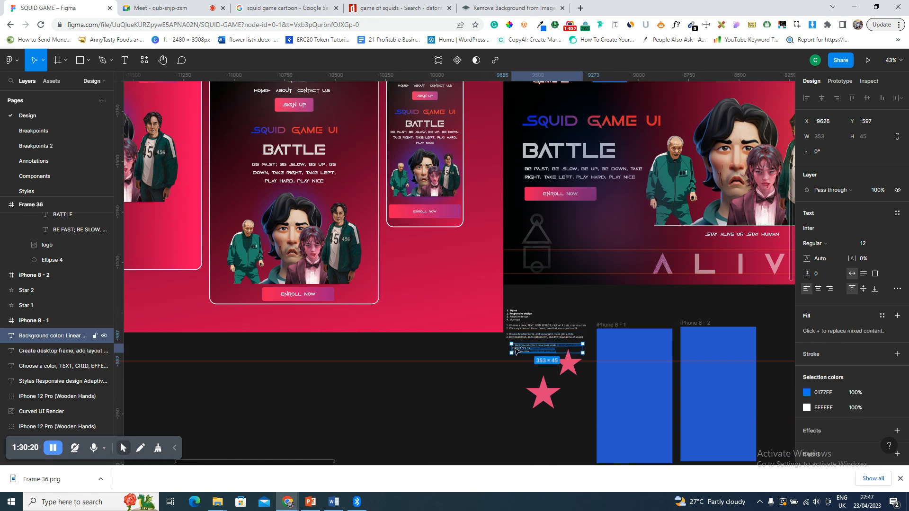
- Move the colour settings note so its left edge lines up with the class notes above it
drag(517, 350, 516, 352)
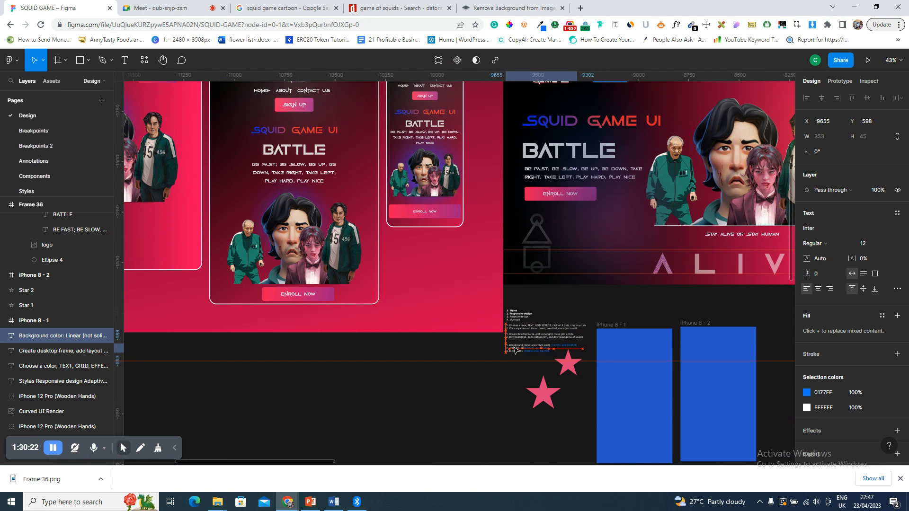
key(shift+2)
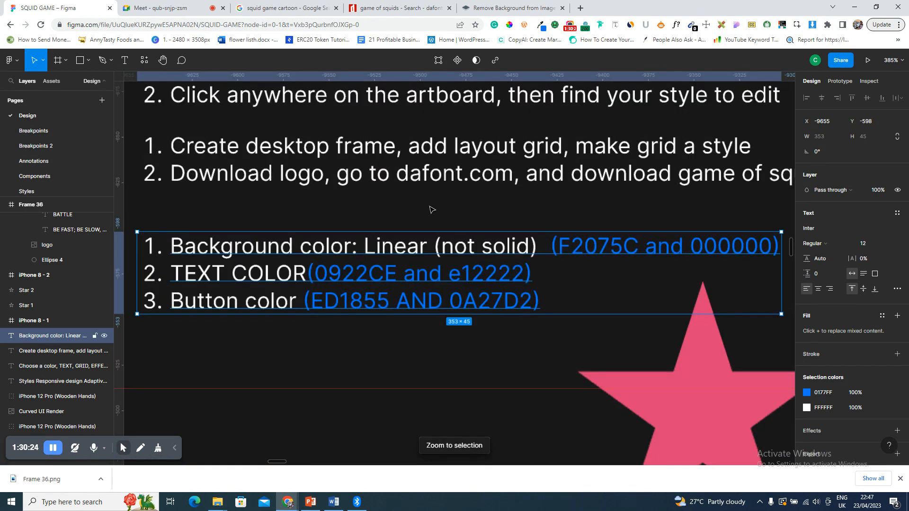
key(minus)
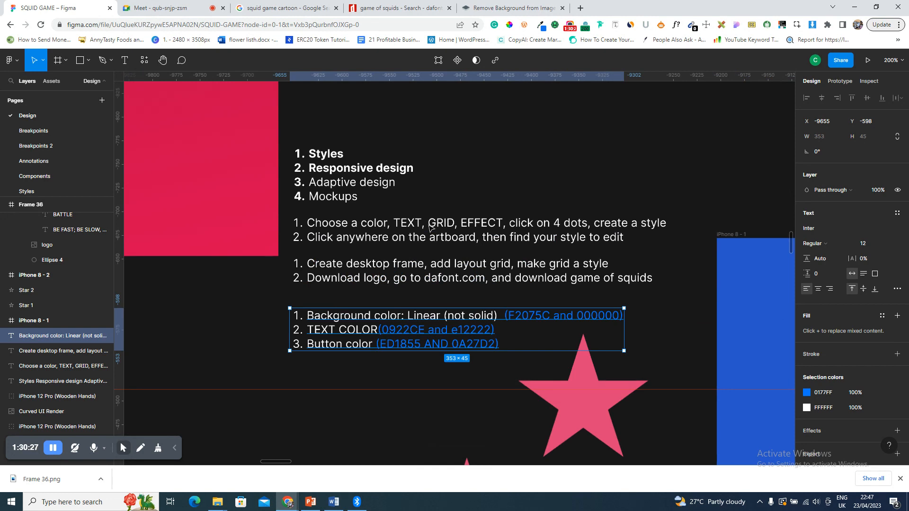
- Select all four class note text blocks and wrap them together in an auto layout frame
click(347, 174)
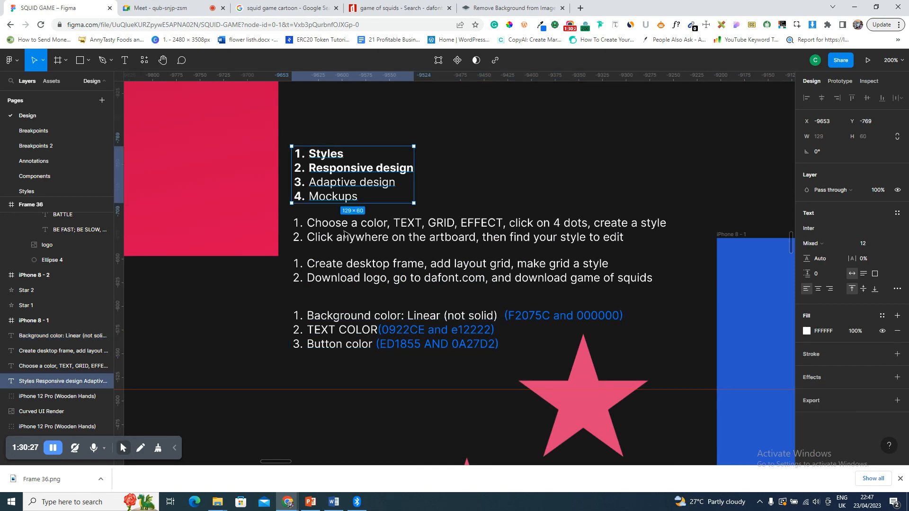
shift+click(346, 234)
shift+click(350, 267)
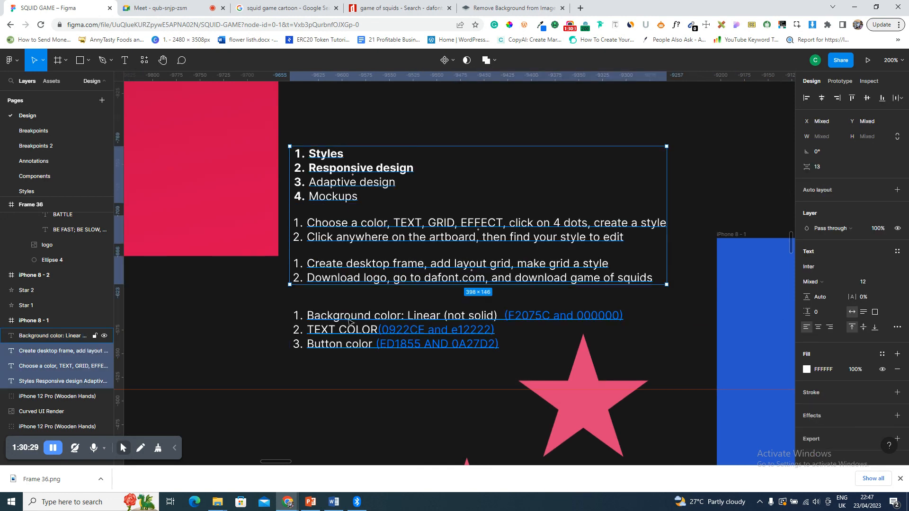
shift+click(353, 314)
key(shift+a)
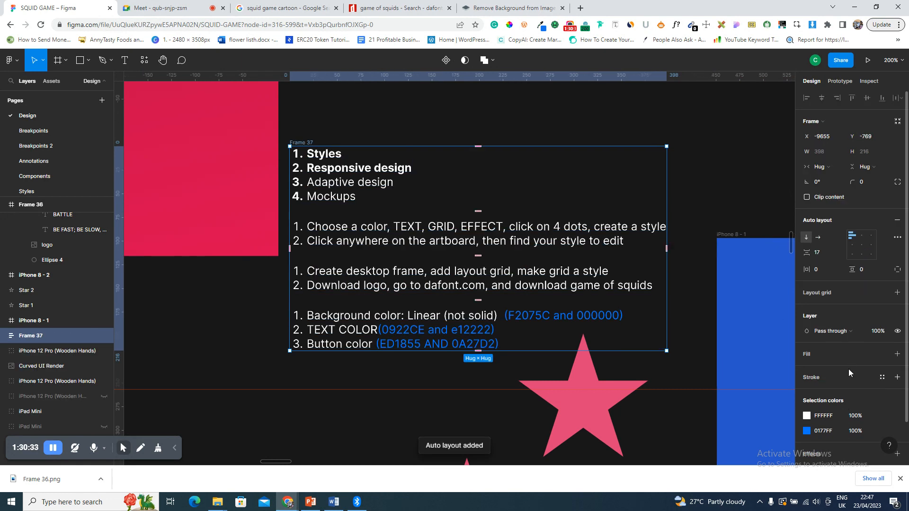
- Add a solid fill of 141414 to the class notes frame
scroll(849, 369, down, 2)
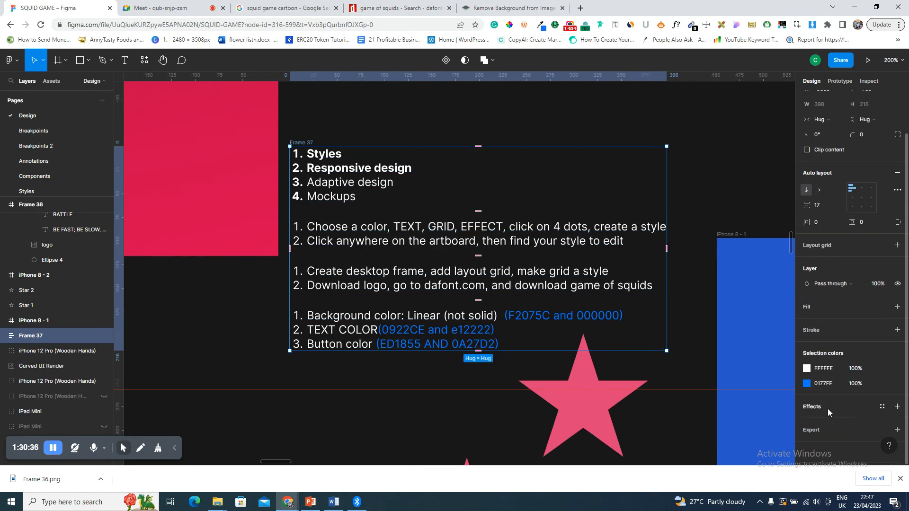
click(834, 309)
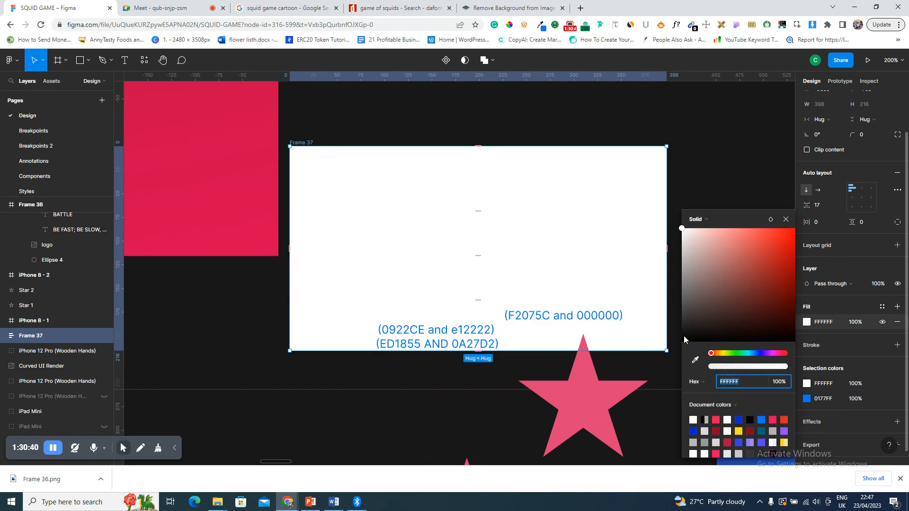
text(141414)
key(Return)
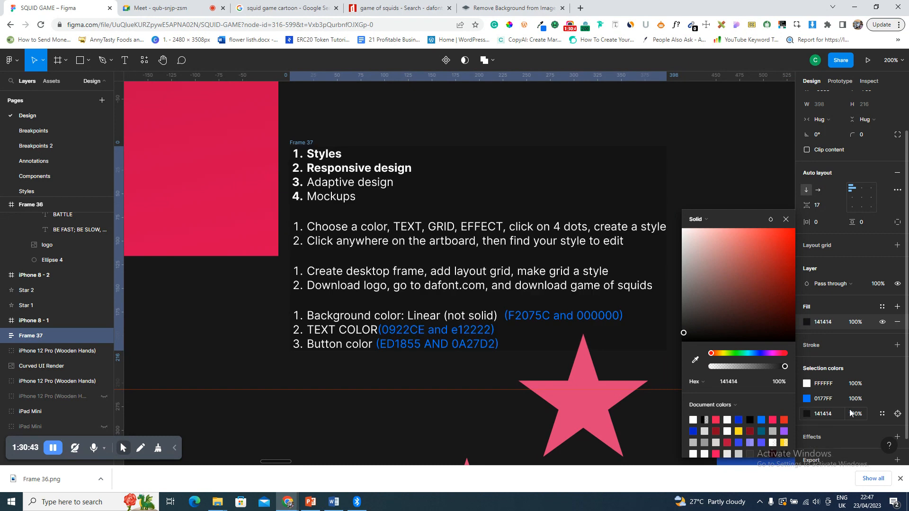
- Add a 1x PNG export setting to the class notes frame and export it
scroll(847, 437, down, 1)
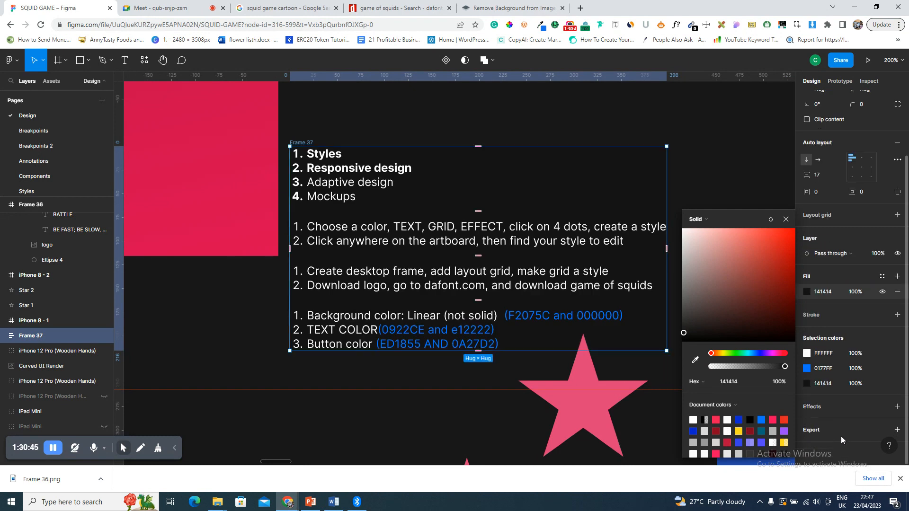
click(837, 431)
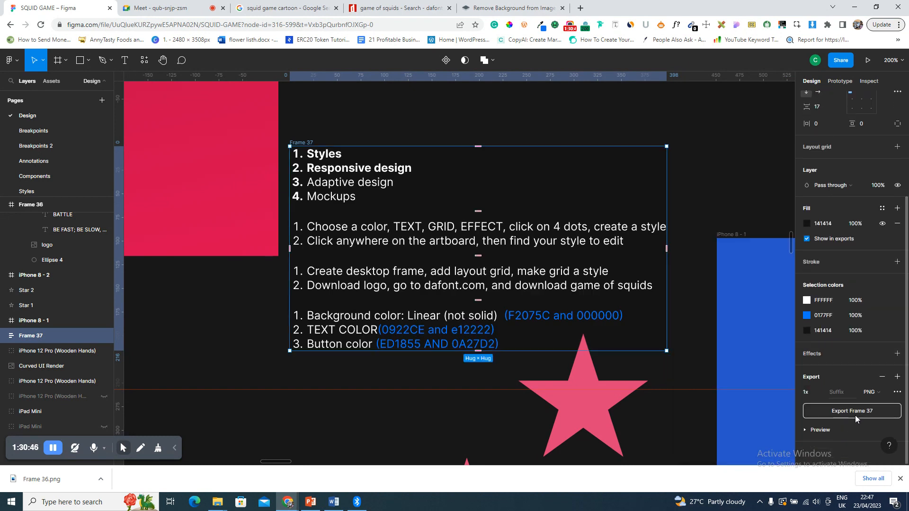
click(856, 412)
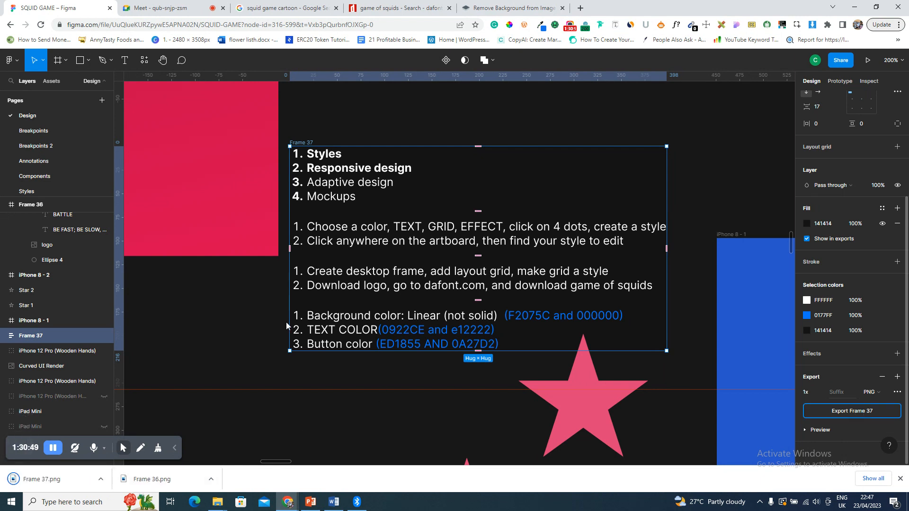
- Switch to the Google Meet call, read the in-call messages and dismiss the raised-hand notifications
click(154, 3)
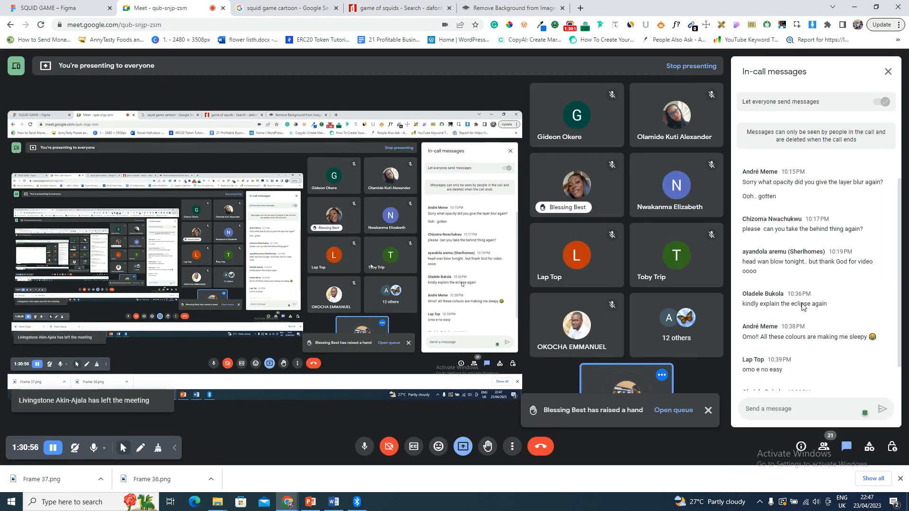
scroll(802, 303, down, 1)
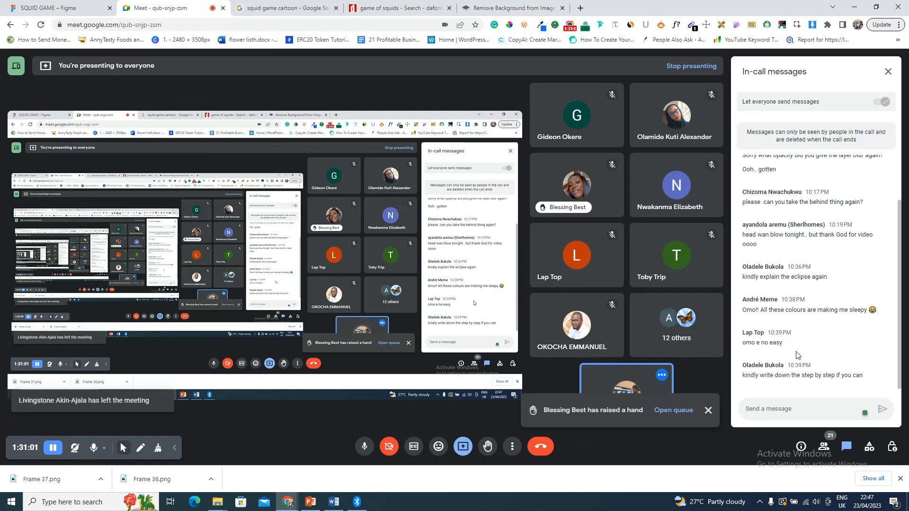
click(708, 409)
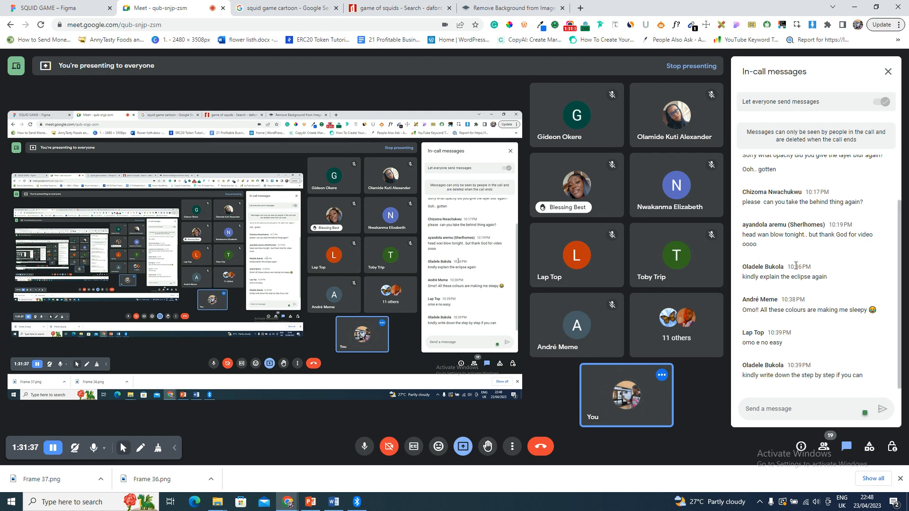
scroll(796, 266, up, 2)
scroll(825, 298, up, 1)
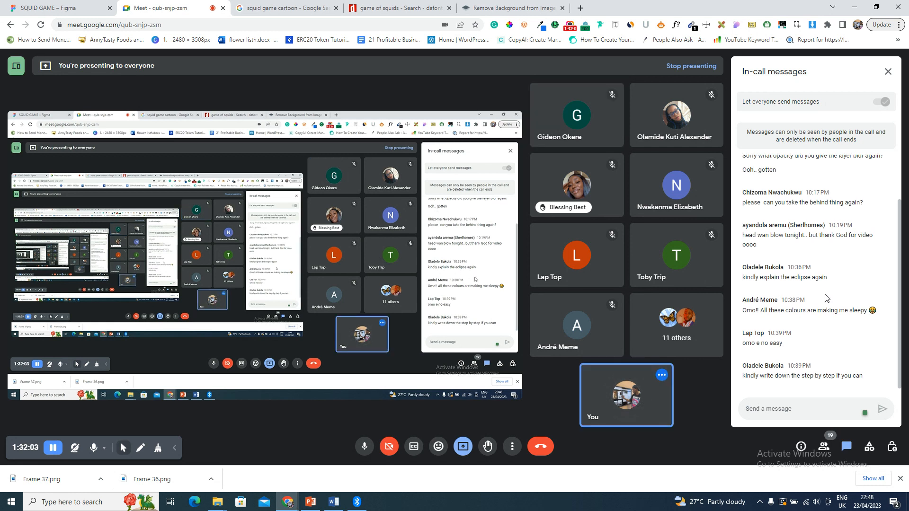
scroll(825, 298, down, 1)
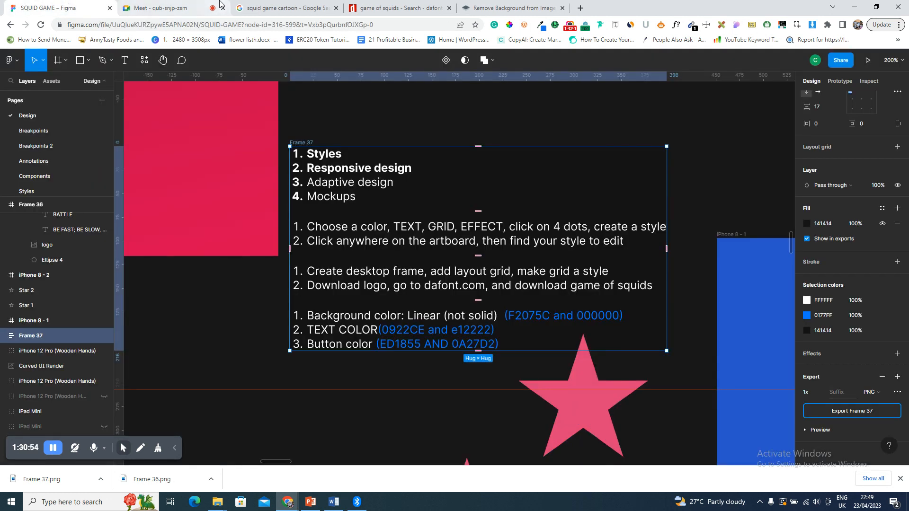
click(182, 6)
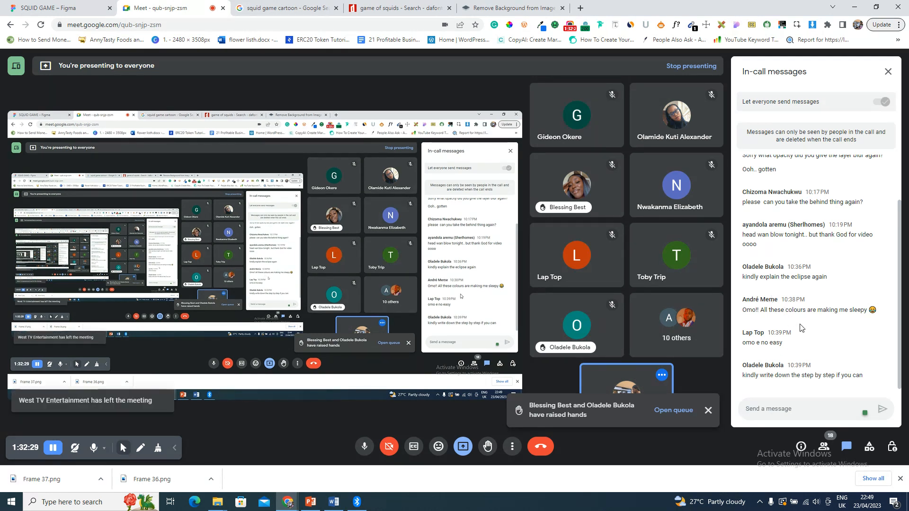
click(708, 411)
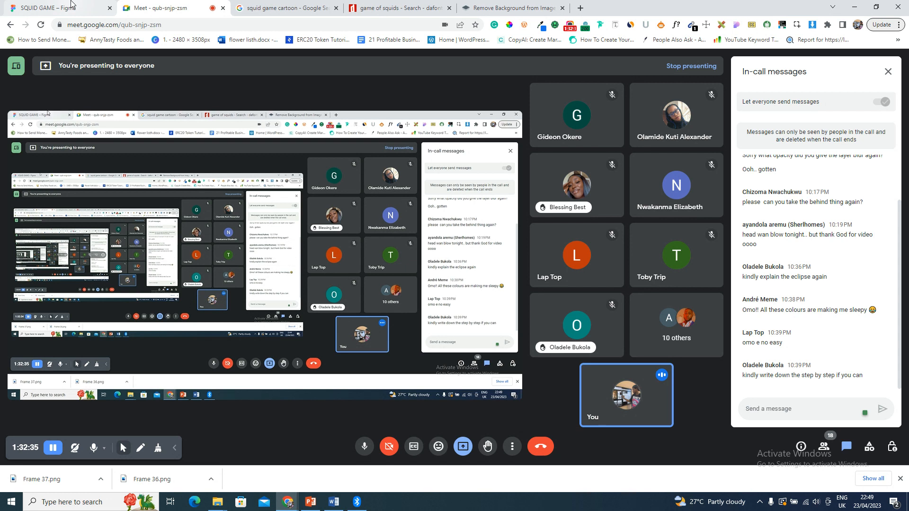
- Return to the Figma file, select Frame 36 and examine the full three-device presentation
click(71, 7)
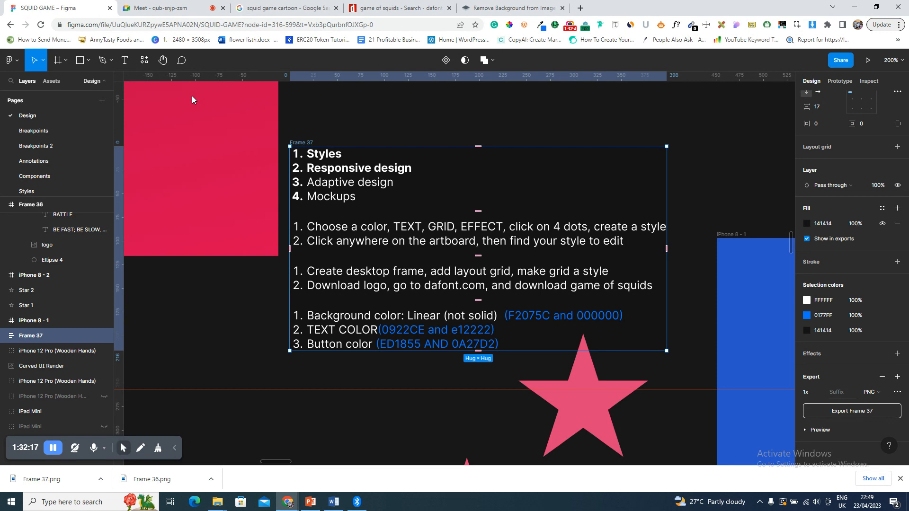
click(57, 204)
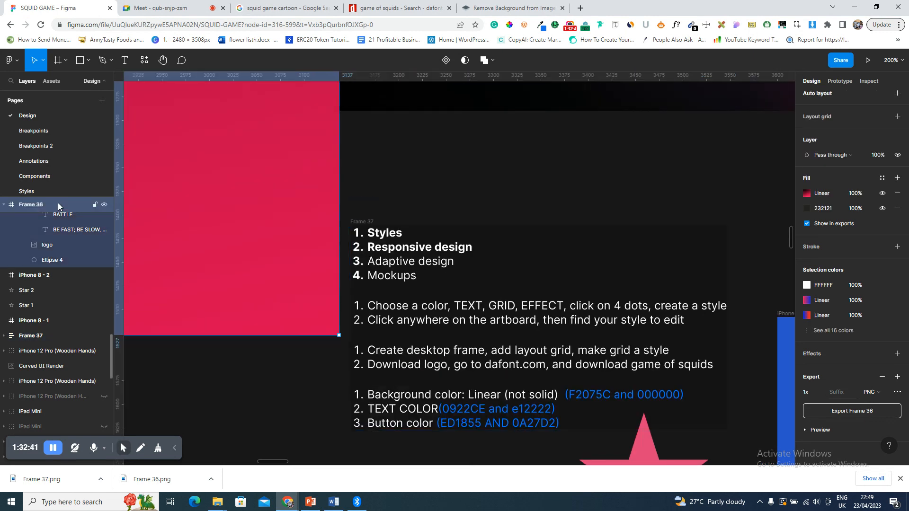
key(shift+2)
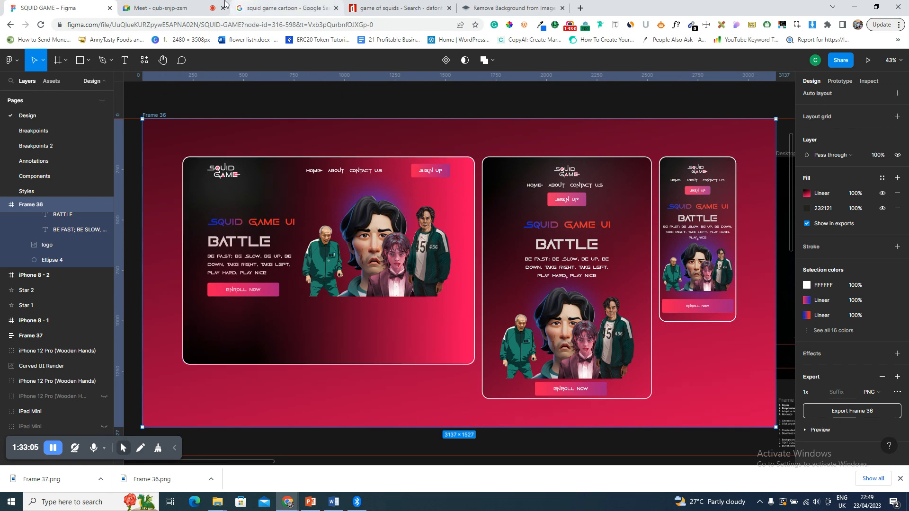
- Read the chat question about importing fonts in Google Meet, and bring up the dafont search results for game of squids
click(171, 7)
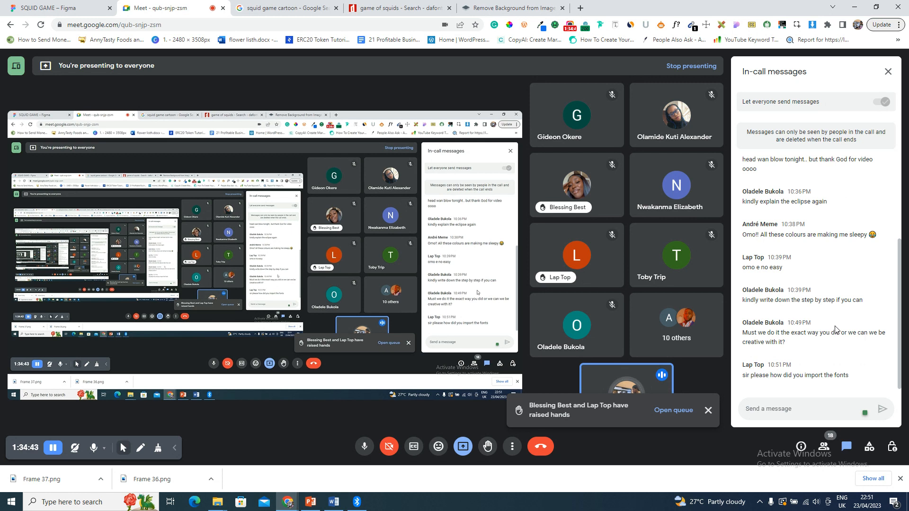
drag(795, 375, 848, 376)
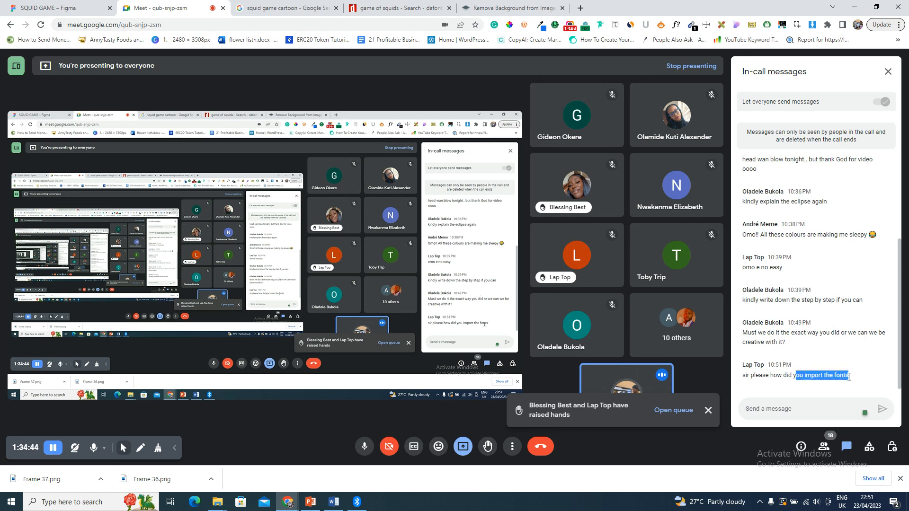
click(850, 377)
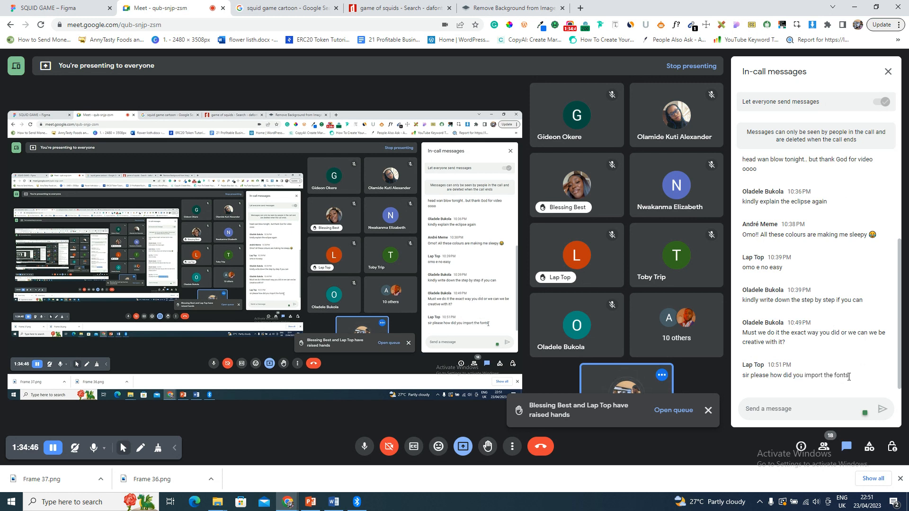
click(415, 7)
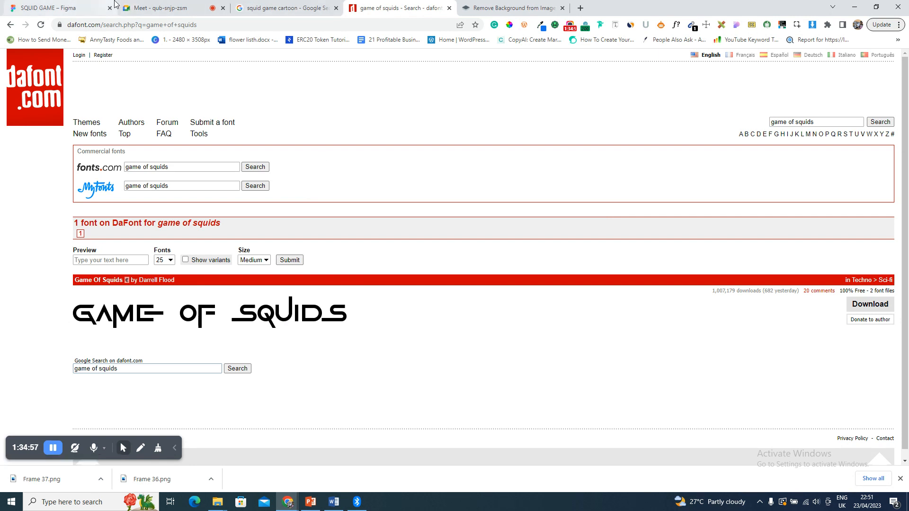
- Return to the Google Meet call and stop presenting the screen
click(159, 7)
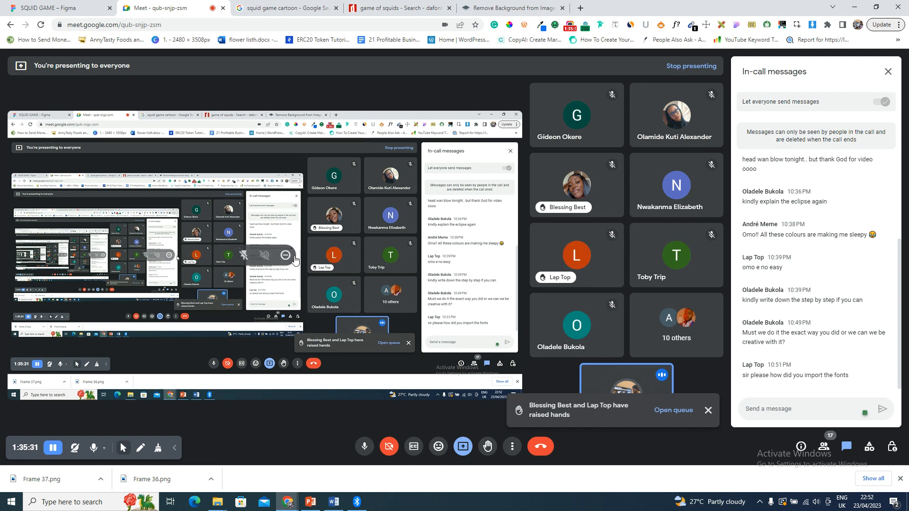
click(463, 448)
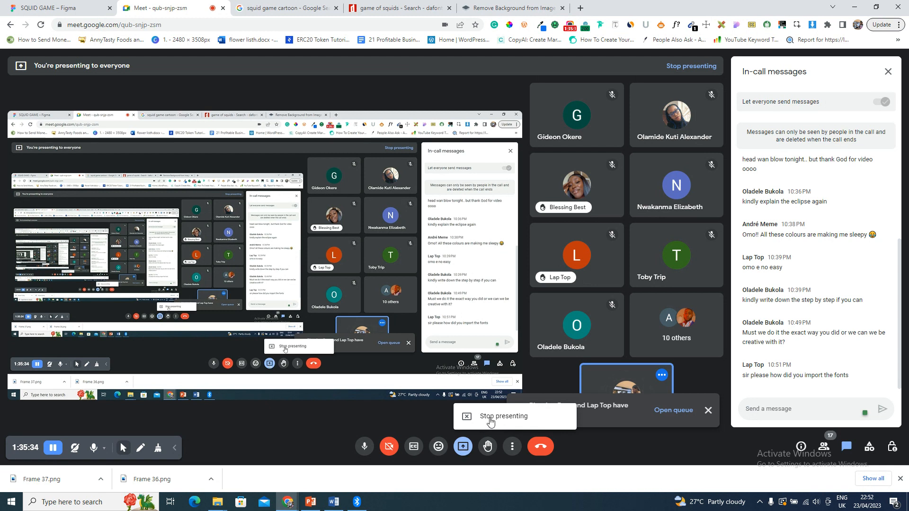
click(490, 417)
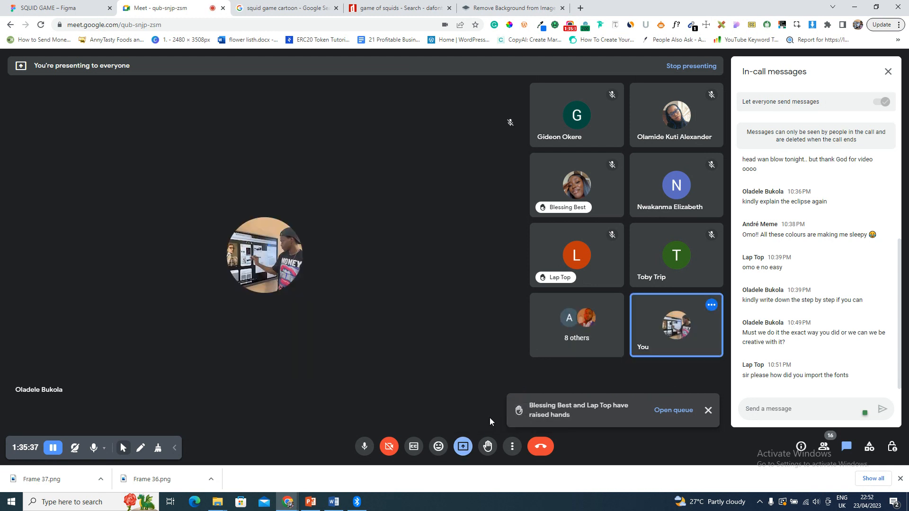